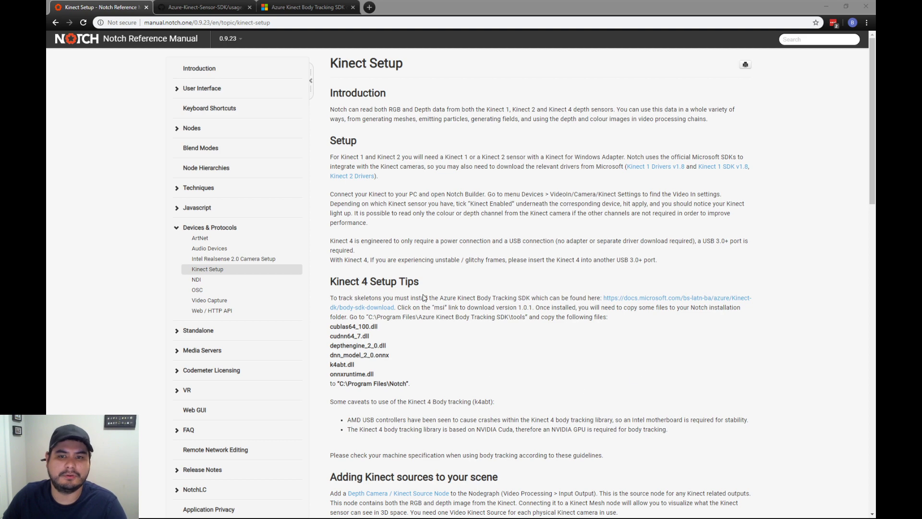
- Review the Kinect Setup page of the Notch manual, focusing on the Kinect 4 Setup Tips section
{"action": "scroll", "coordinate": [415, 327], "scroll_direction": "down", "scroll_amount": 1}
{"action": "scroll", "coordinate": [441, 349], "scroll_direction": "down", "scroll_amount": 1}
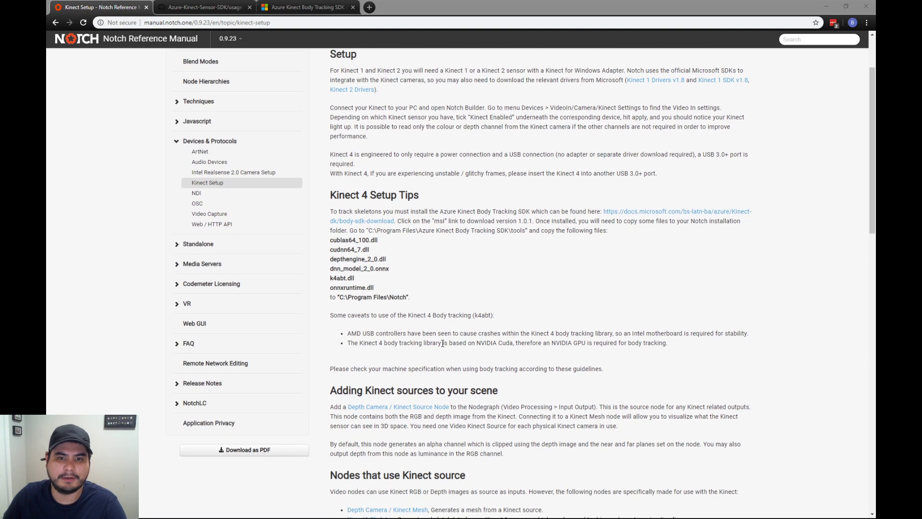
{"action": "scroll", "coordinate": [449, 370], "scroll_direction": "down", "scroll_amount": 1}
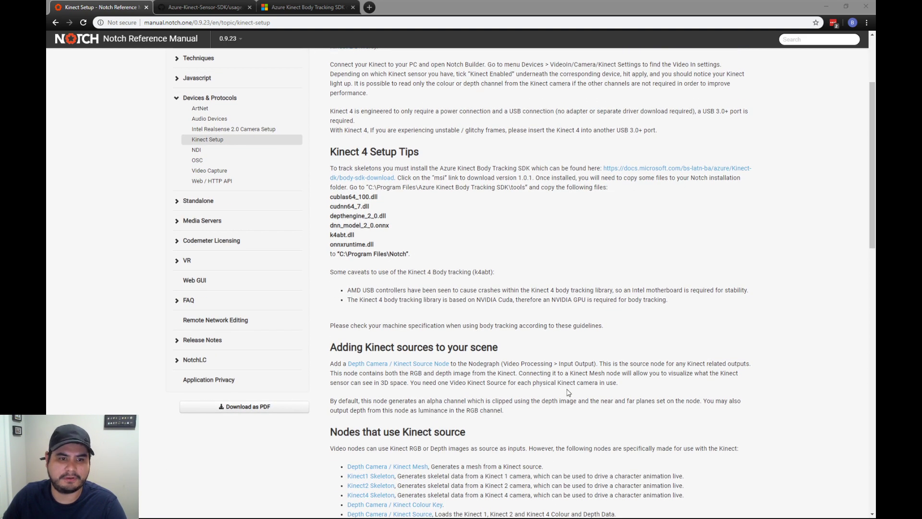
{"action": "scroll", "coordinate": [552, 399], "scroll_direction": "up", "scroll_amount": 2}
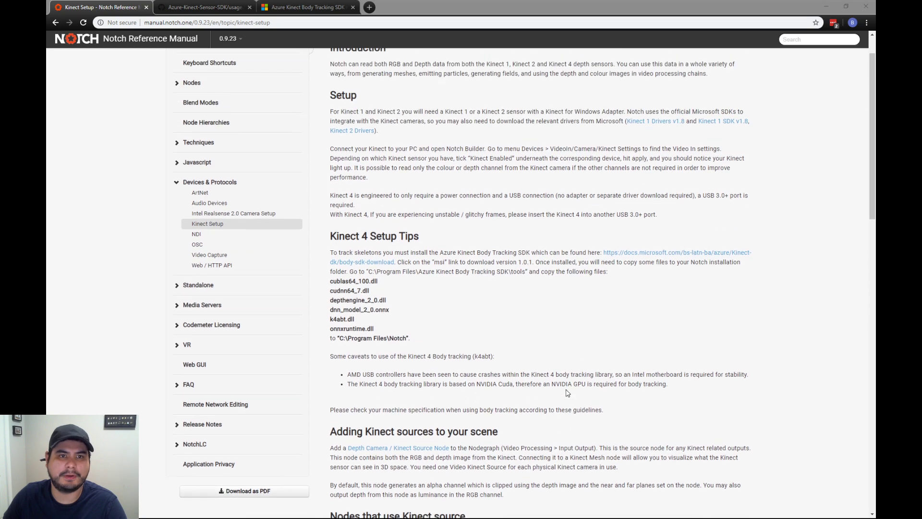
{"action": "scroll", "coordinate": [528, 409], "scroll_direction": "up", "scroll_amount": 1}
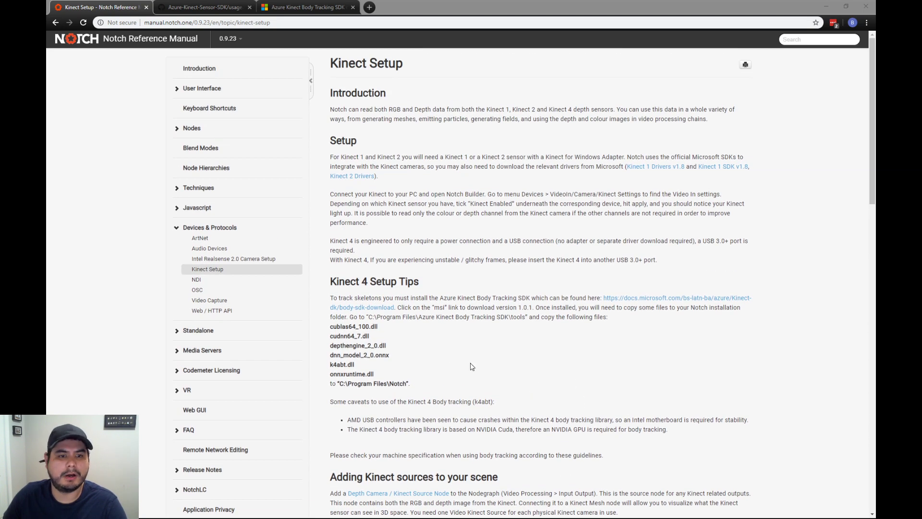
{"action": "scroll", "coordinate": [546, 374], "scroll_direction": "down", "scroll_amount": 3}
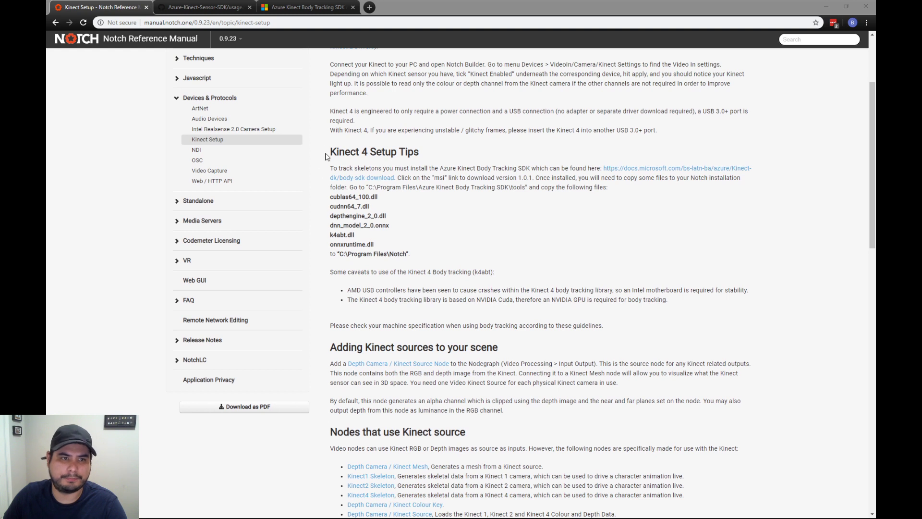
{"action": "left_click", "coordinate": [344, 150]}
{"action": "left_click_drag", "start_coordinate": [345, 150], "coordinate": [504, 260]}
{"action": "left_click", "coordinate": [497, 243]}
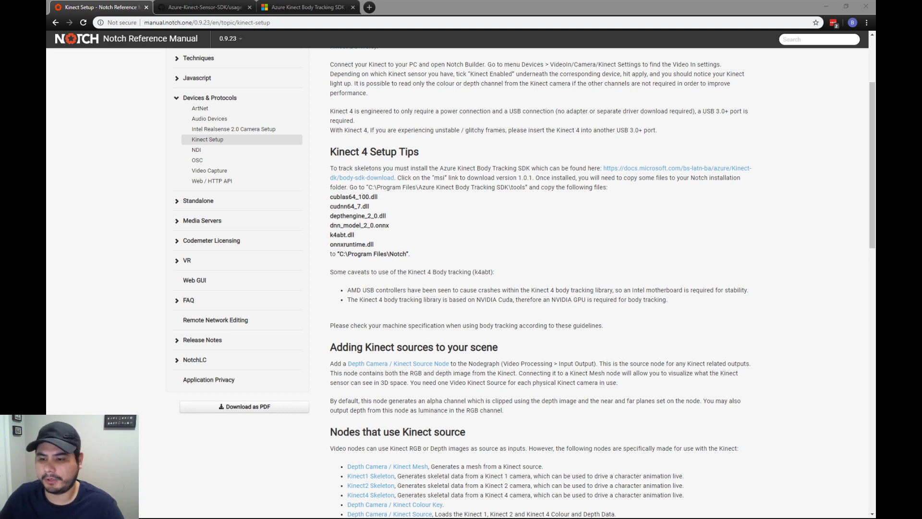
- Examine the GitHub usage page of the Azure Kinect Sensor SDK, checking its address and the MSI download table
{"action": "left_click", "coordinate": [175, 7]}
{"action": "scroll", "coordinate": [370, 268], "scroll_direction": "up", "scroll_amount": 3}
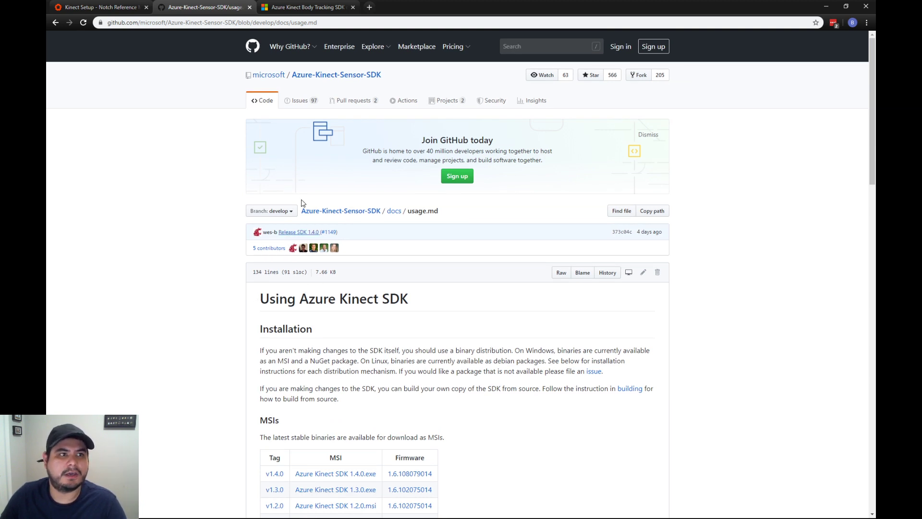
{"action": "left_click", "coordinate": [138, 22]}
{"action": "triple_click", "coordinate": [140, 23]}
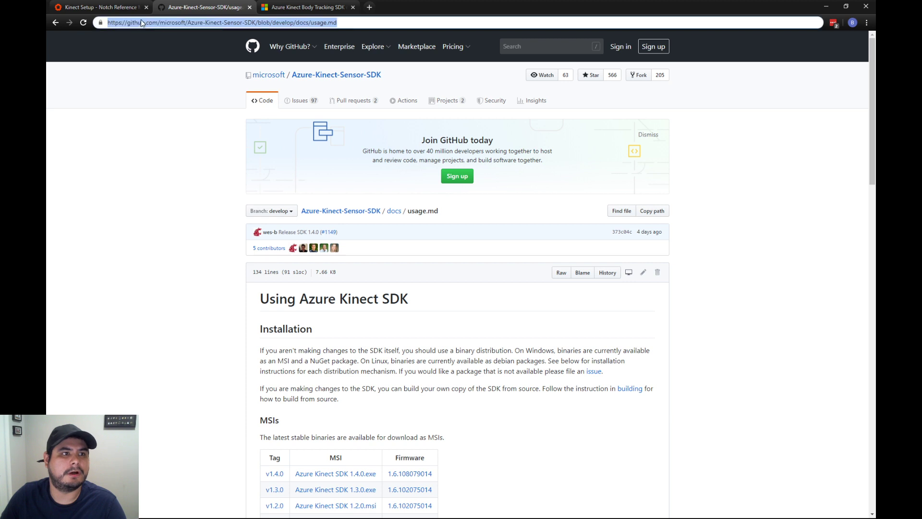
{"action": "double_click", "coordinate": [152, 23]}
{"action": "double_click", "coordinate": [152, 23]}
{"action": "triple_click", "coordinate": [152, 23]}
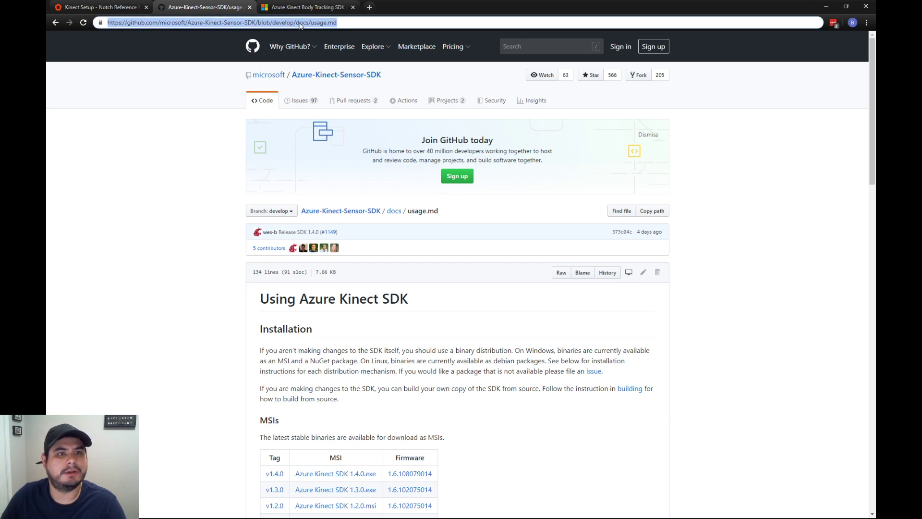
{"action": "scroll", "coordinate": [250, 252], "scroll_direction": "down", "scroll_amount": 3}
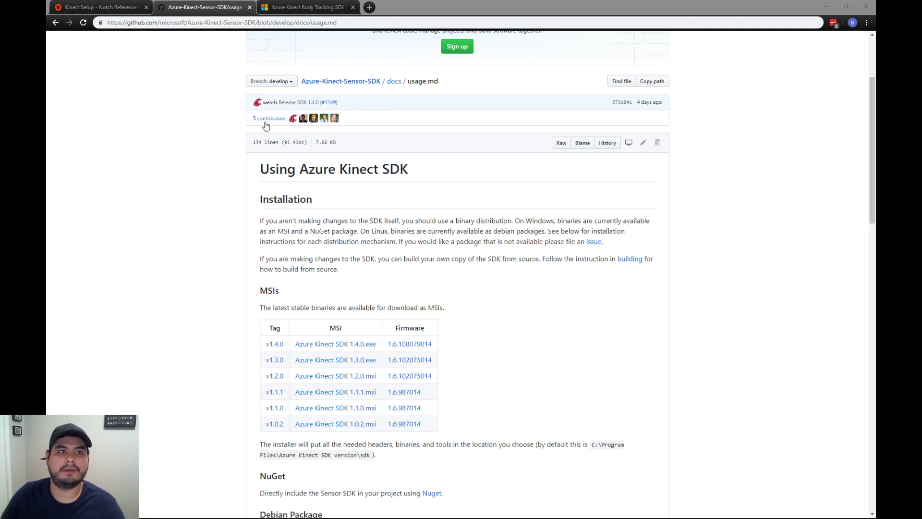
- Return to the Notch manual and locate the Azure Kinect Body Tracking SDK download link under Kinect 4 Setup Tips
{"action": "left_click", "coordinate": [101, 7]}
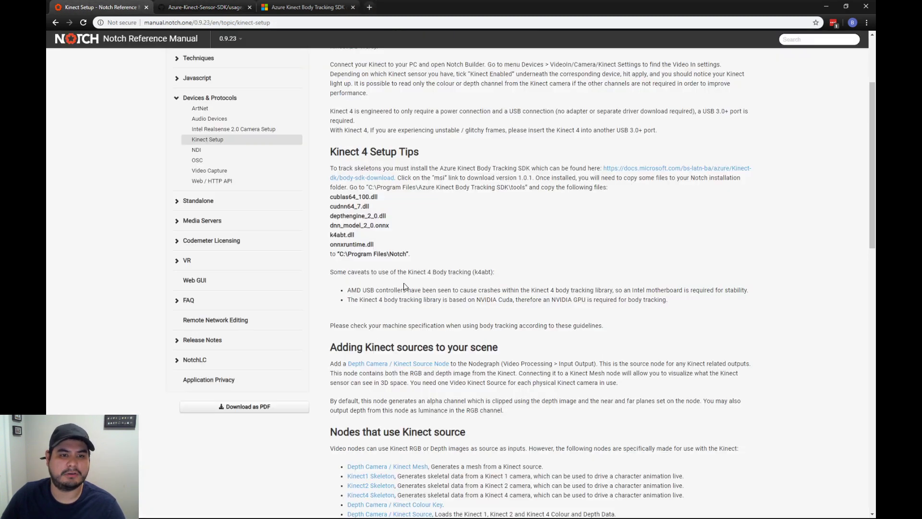
{"action": "scroll", "coordinate": [464, 362], "scroll_direction": "up", "scroll_amount": 1}
{"action": "scroll", "coordinate": [462, 362], "scroll_direction": "up", "scroll_amount": 2}
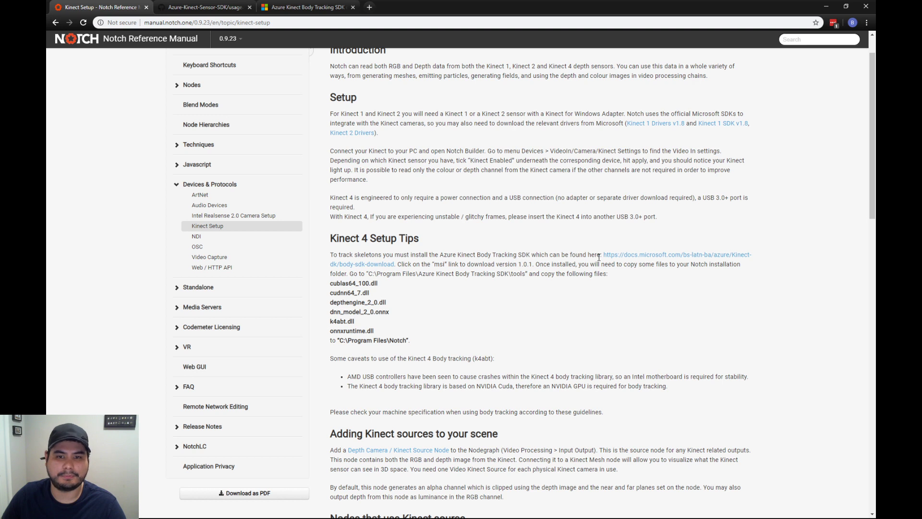
{"action": "left_click_drag", "start_coordinate": [601, 257], "coordinate": [634, 256]}
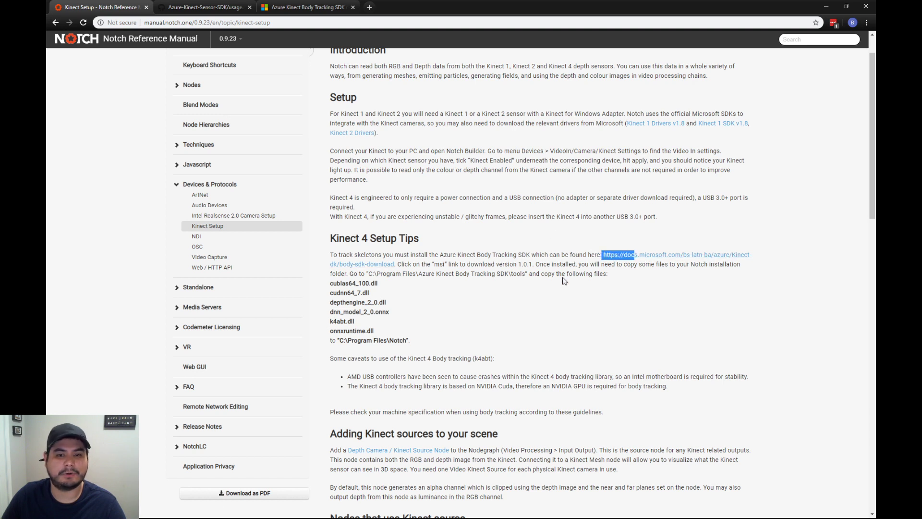
{"action": "left_click", "coordinate": [576, 301]}
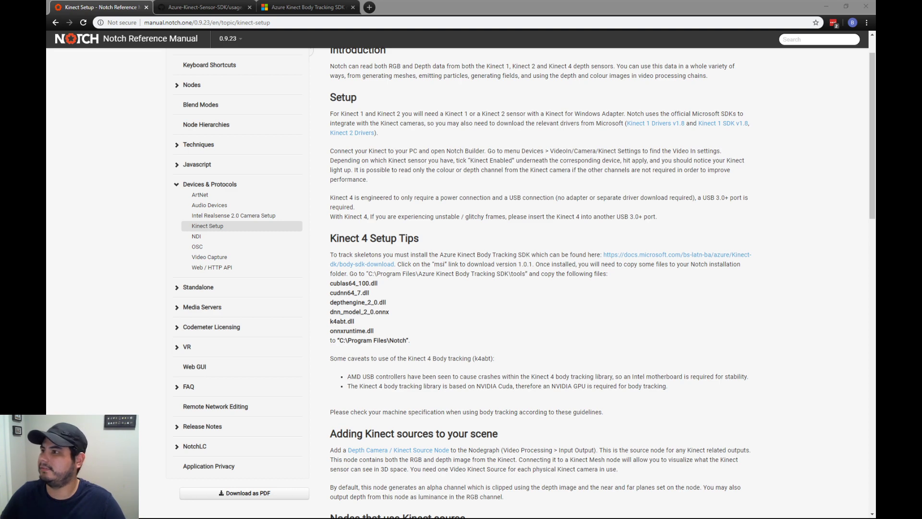
- Test the connected Kinect in Azure Kinect Viewer by opening the device and starting its streams, and close the viewer
{"action": "left_click_drag", "start_coordinate": [921, 108], "coordinate": [411, 79]}
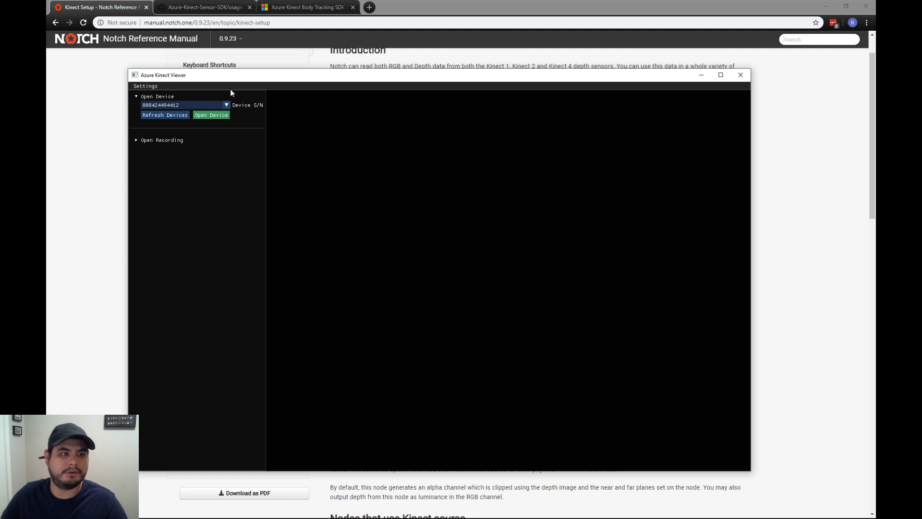
{"action": "left_click", "coordinate": [137, 140]}
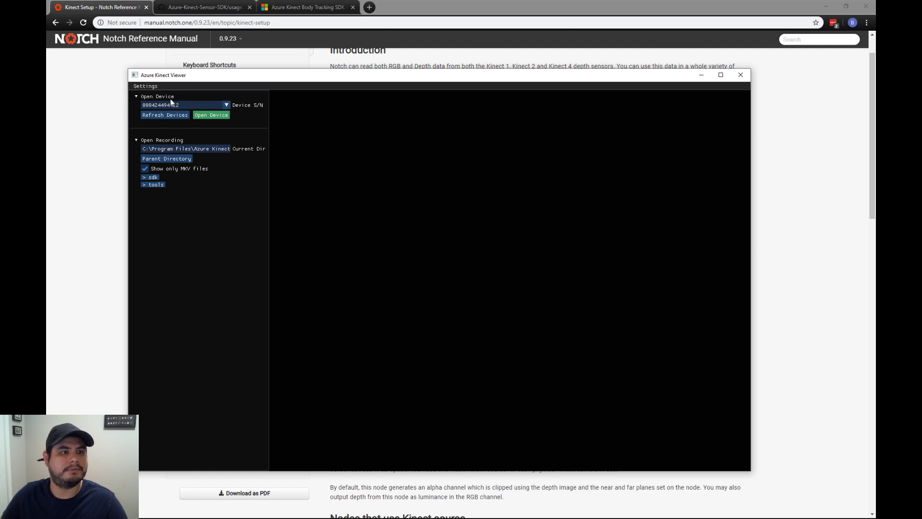
{"action": "left_click", "coordinate": [211, 116]}
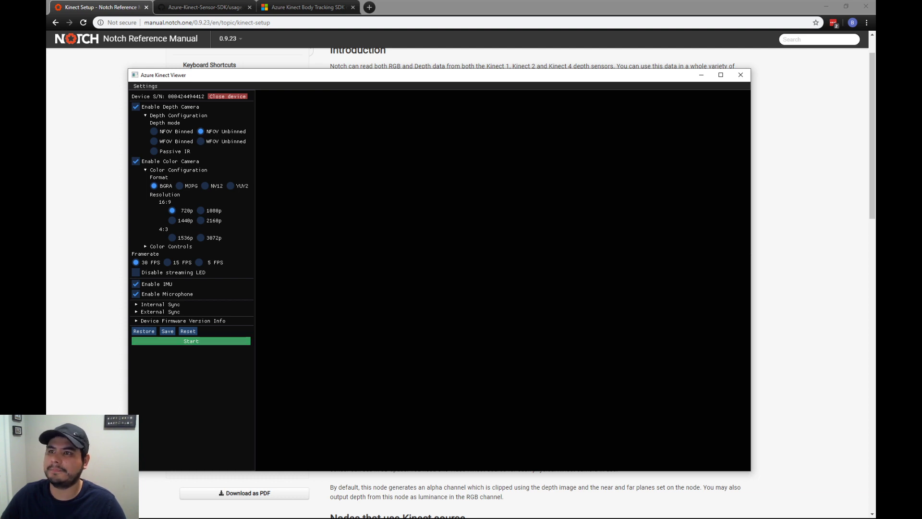
{"action": "left_click", "coordinate": [194, 340]}
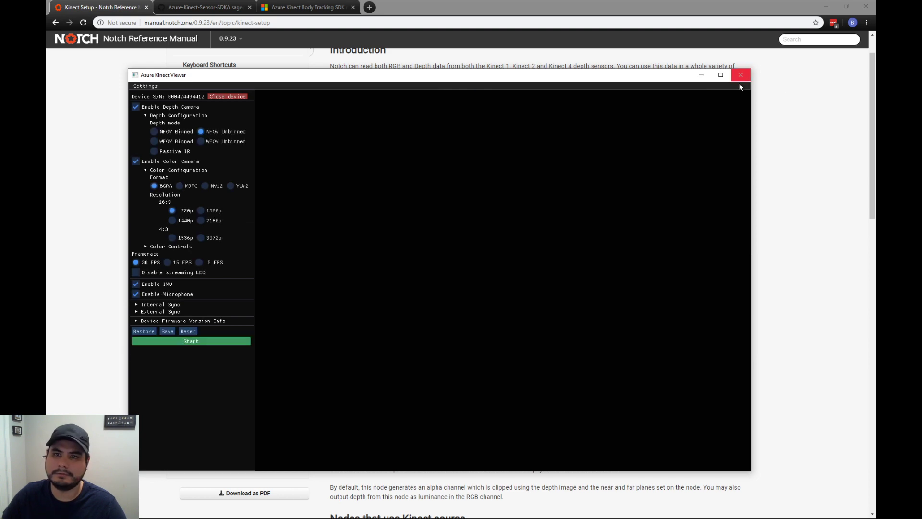
{"action": "left_click", "coordinate": [741, 75]}
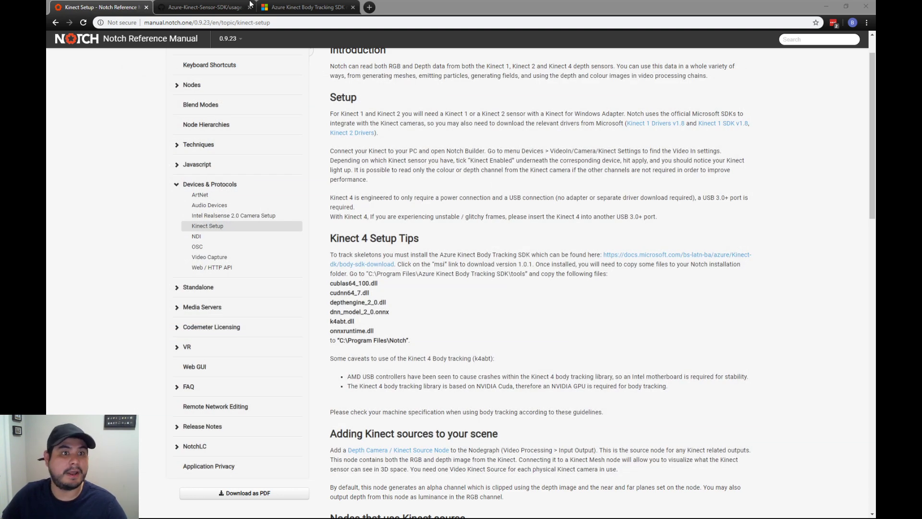
- Download the msi for version 1.0.1 from the Azure Kinect Body Tracking SDK page's Windows download links
{"action": "left_click", "coordinate": [304, 7]}
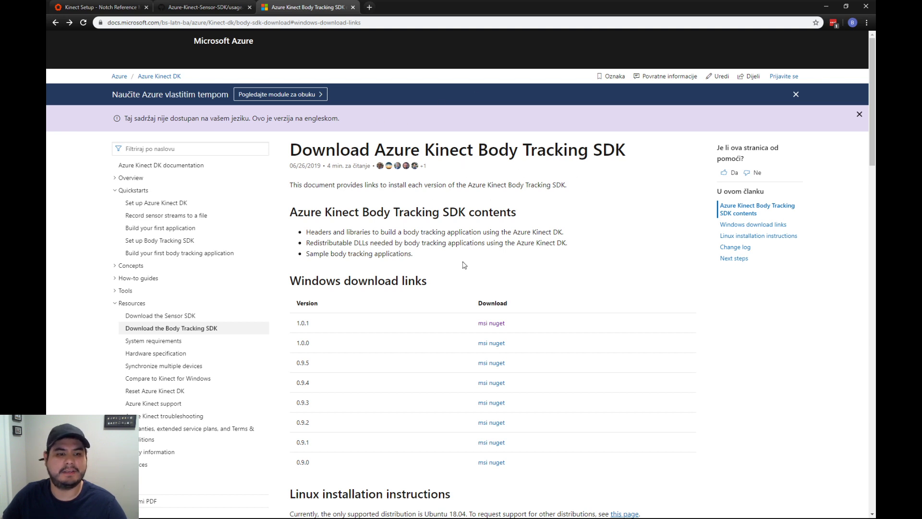
{"action": "scroll", "coordinate": [484, 332], "scroll_direction": "down", "scroll_amount": 1}
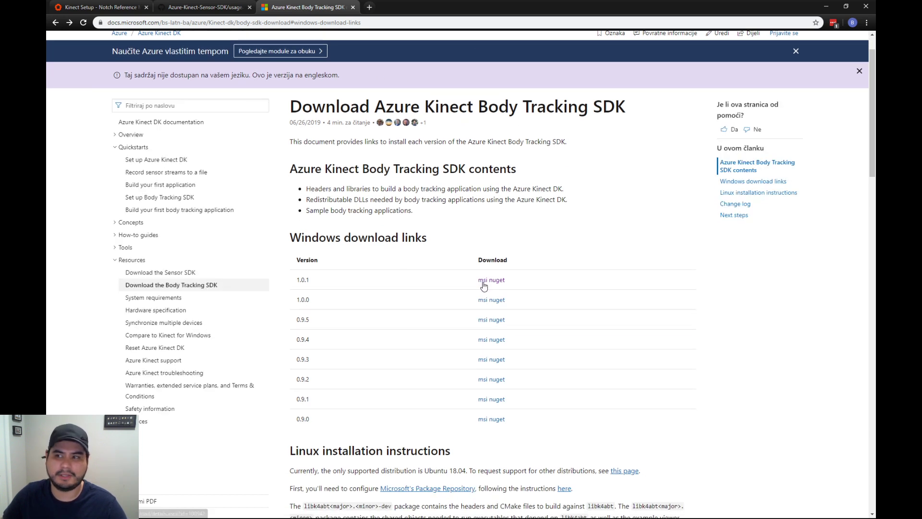
{"action": "left_click", "coordinate": [482, 280]}
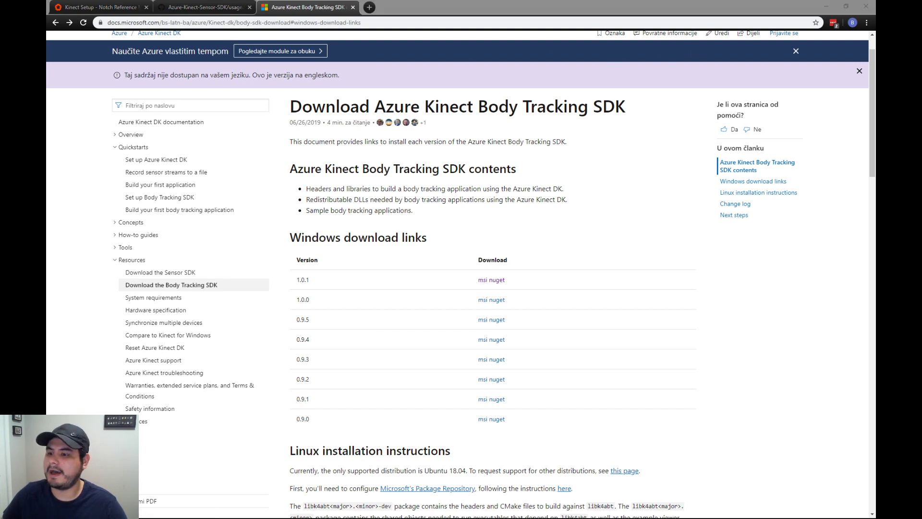
- Check in the Notch manual which Body Tracking SDK tools files must be copied to the Notch folder, and the caveats and Kinect nodes
{"action": "left_click", "coordinate": [115, 7]}
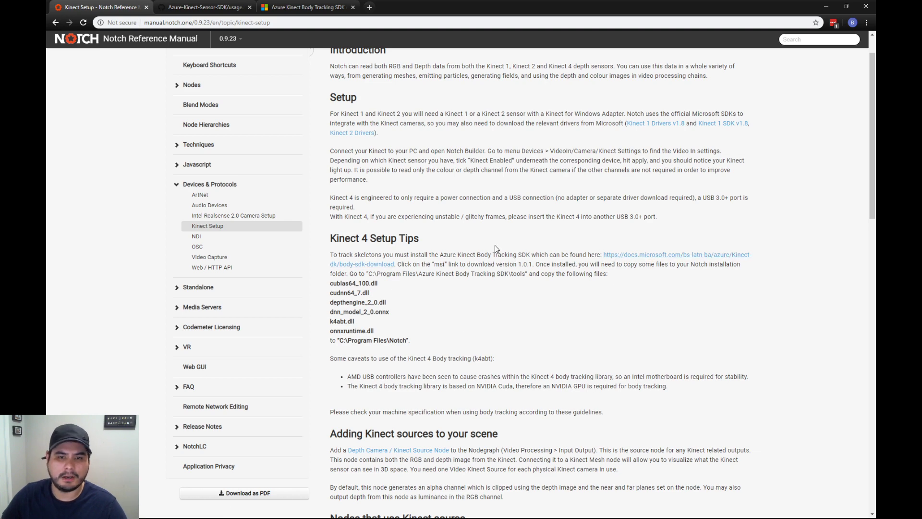
{"action": "scroll", "coordinate": [495, 287], "scroll_direction": "down", "scroll_amount": 1}
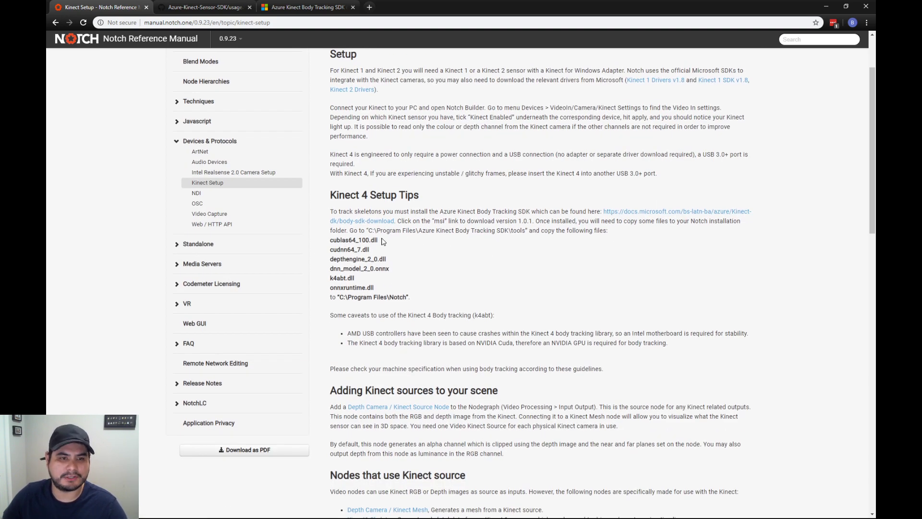
{"action": "left_click_drag", "start_coordinate": [367, 231], "coordinate": [529, 231]}
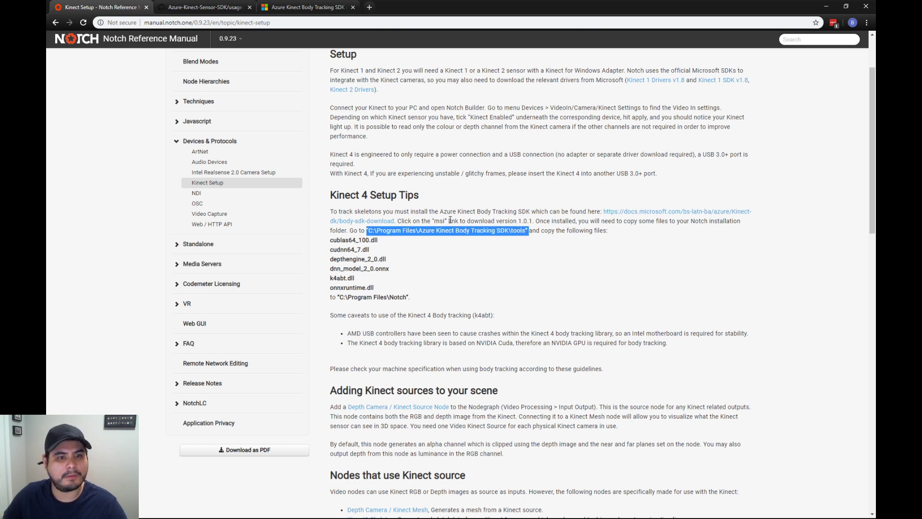
{"action": "left_click_drag", "start_coordinate": [330, 240], "coordinate": [405, 291]}
{"action": "left_click_drag", "start_coordinate": [386, 334], "coordinate": [396, 315]}
{"action": "left_click", "coordinate": [338, 256]}
{"action": "left_click_drag", "start_coordinate": [330, 240], "coordinate": [401, 290]}
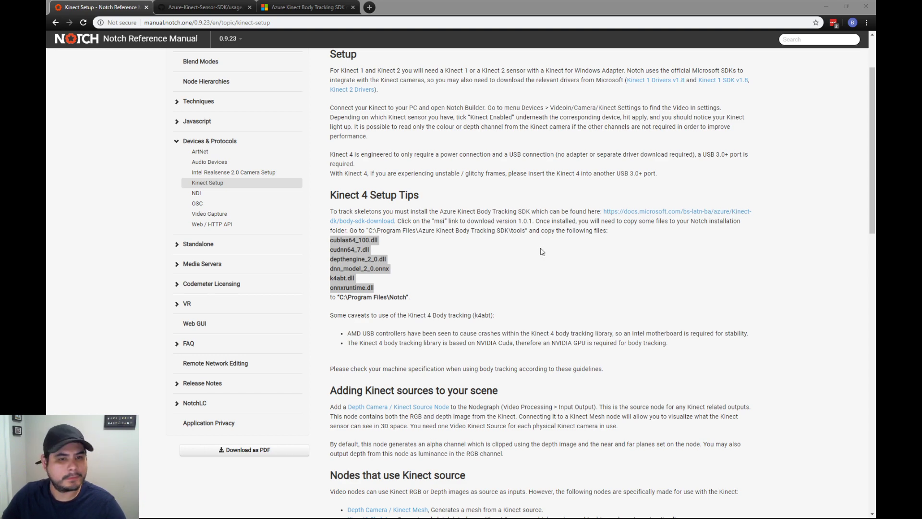
{"action": "scroll", "coordinate": [543, 252], "scroll_direction": "down", "scroll_amount": 1}
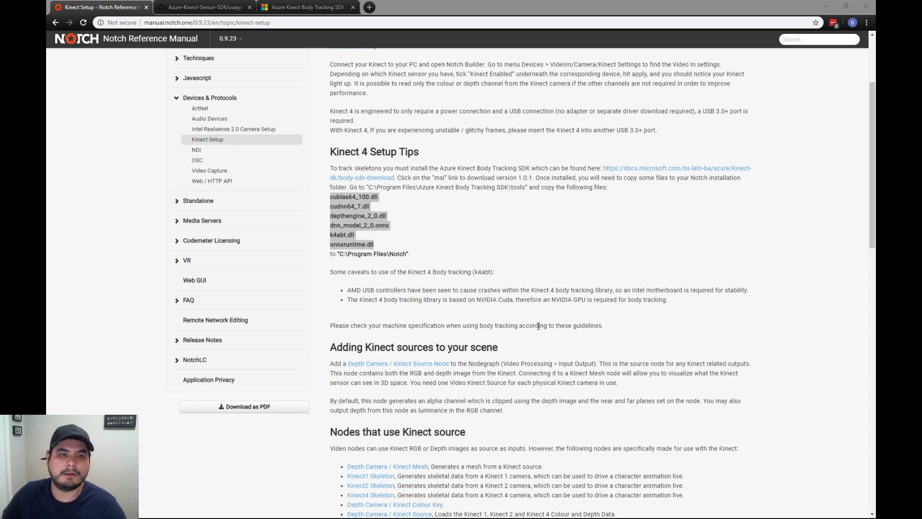
{"action": "left_click", "coordinate": [510, 257]}
{"action": "scroll", "coordinate": [525, 262], "scroll_direction": "down", "scroll_amount": 1}
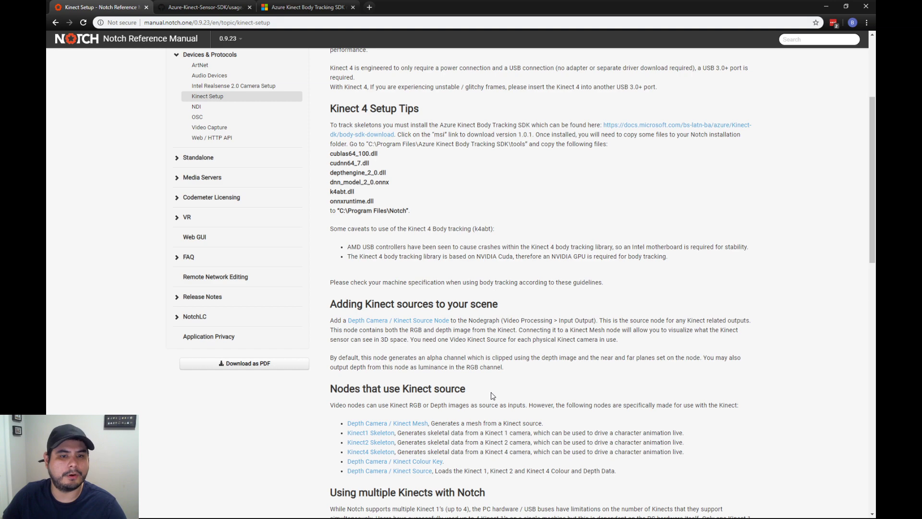
{"action": "scroll", "coordinate": [389, 307], "scroll_direction": "up", "scroll_amount": 4}
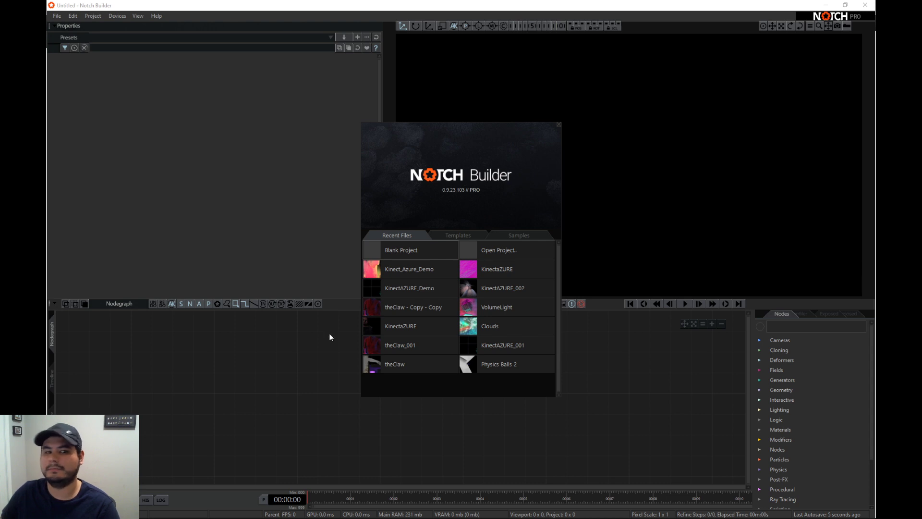
- Create a blank project in Notch Builder with its layer named Kinect
{"action": "left_click", "coordinate": [392, 252]}
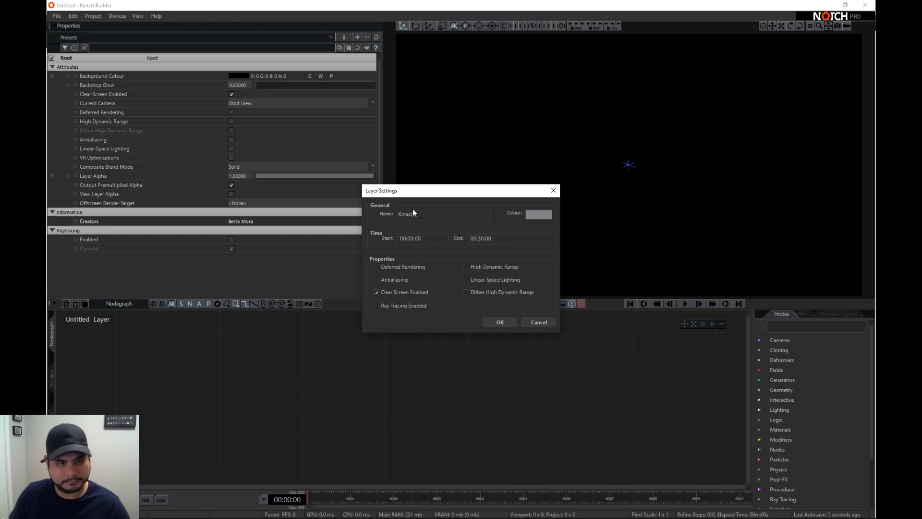
{"action": "key", "text": "Return"}
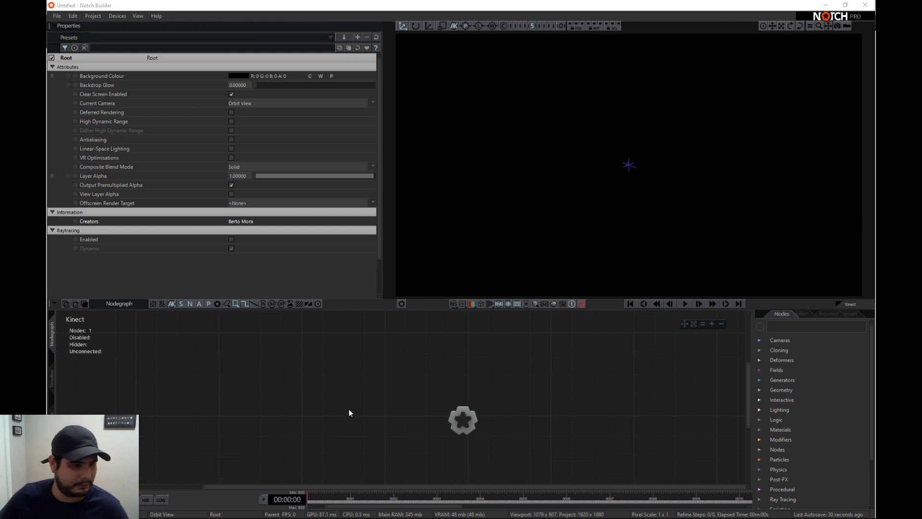
{"action": "middle_click_drag", "start_coordinate": [531, 446], "coordinate": [488, 435]}
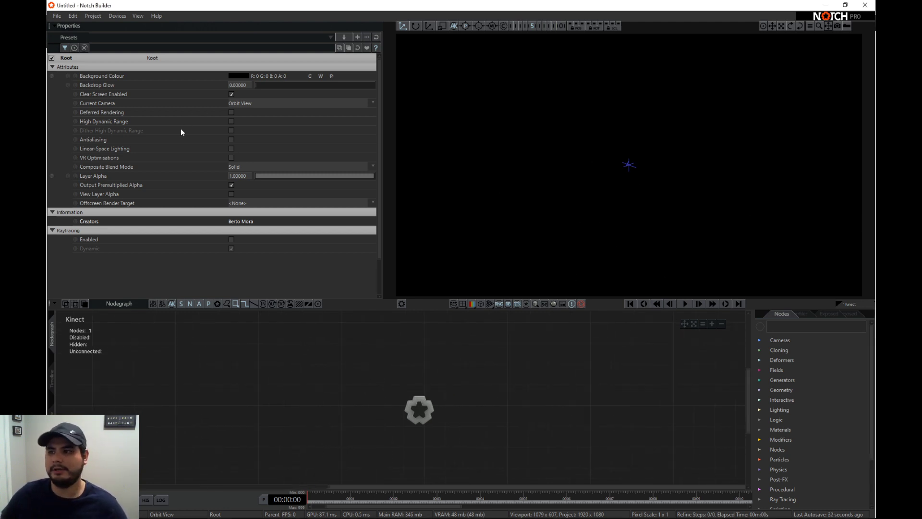
- Enable Kinect4 in the Video In/Camera/Kinect device settings
{"action": "left_click", "coordinate": [111, 17]}
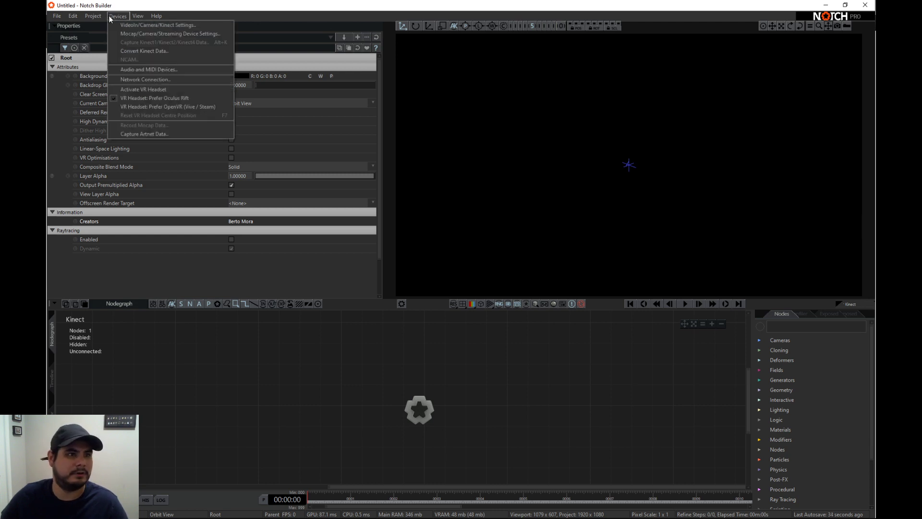
{"action": "left_click", "coordinate": [152, 26]}
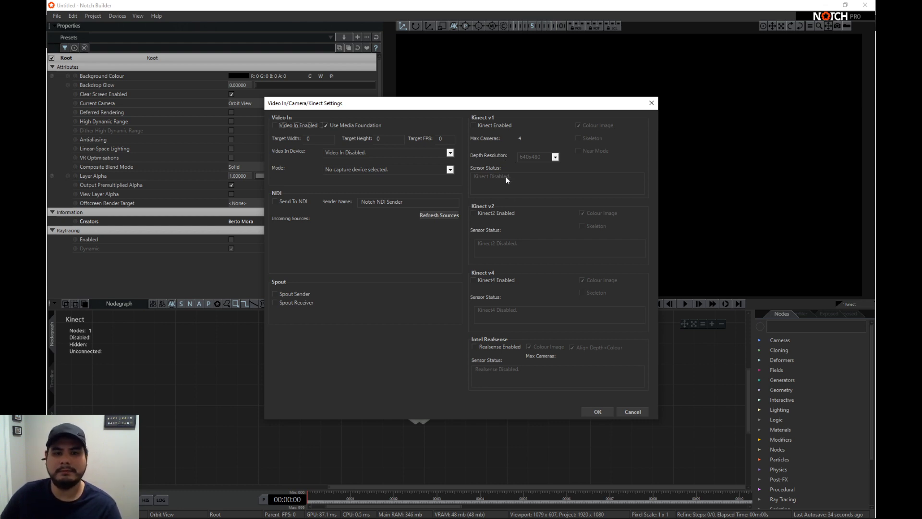
{"action": "left_click", "coordinate": [480, 281]}
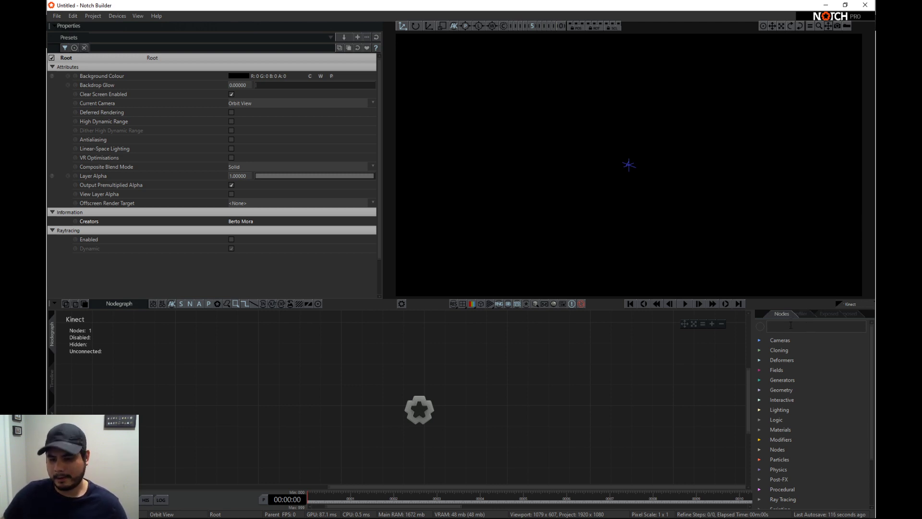
- Add a Depth Camera / Kinect Source node to the nodegraph and preview it in the viewport with the timeline playing
{"action": "type", "text": "e"}
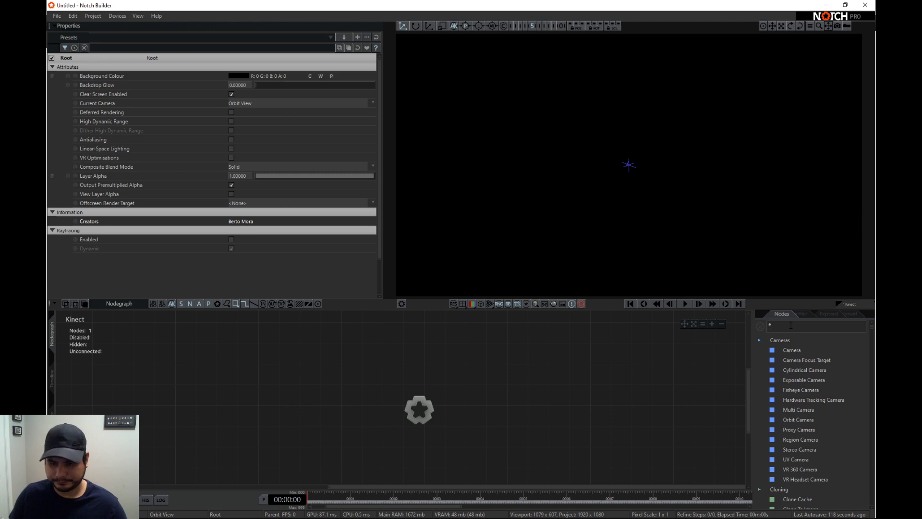
{"action": "key", "text": "BackSpace"}
{"action": "type", "text": "dep"}
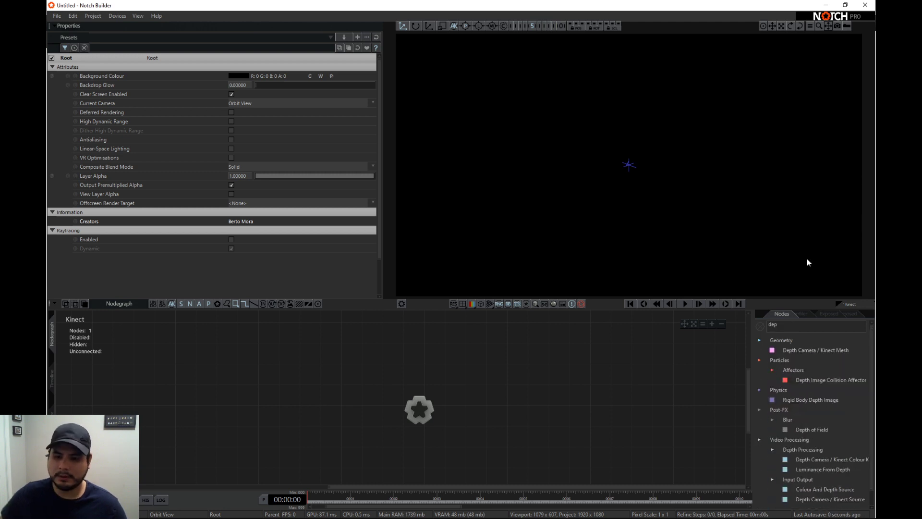
{"action": "scroll", "coordinate": [783, 460], "scroll_direction": "down", "scroll_amount": 1}
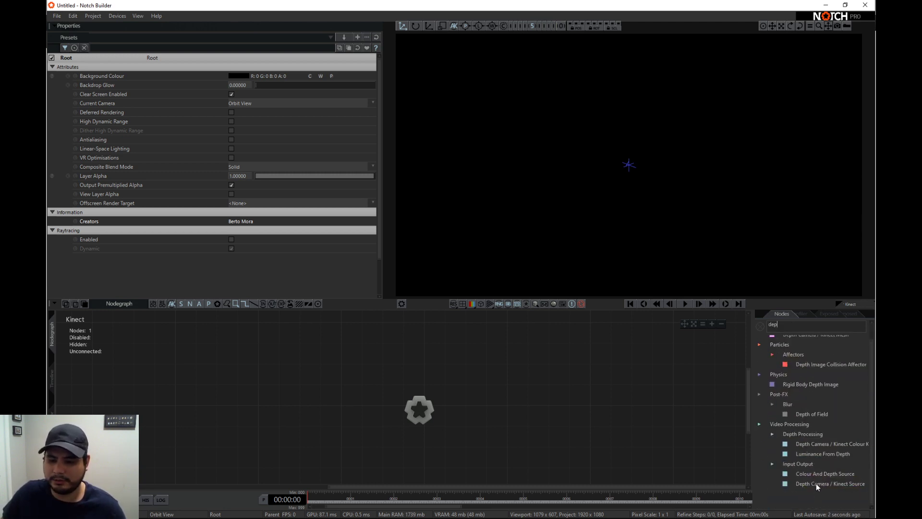
{"action": "left_click_drag", "start_coordinate": [825, 485], "coordinate": [445, 451]}
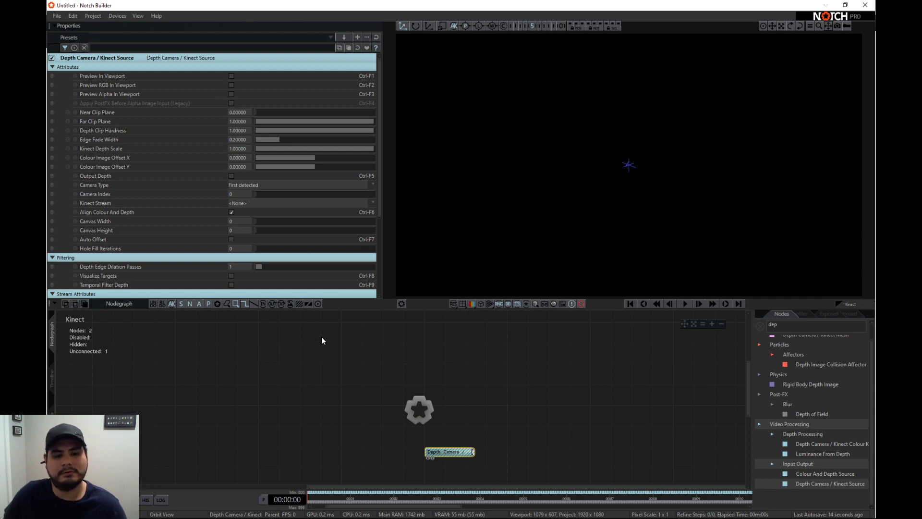
{"action": "left_click", "coordinate": [231, 76]}
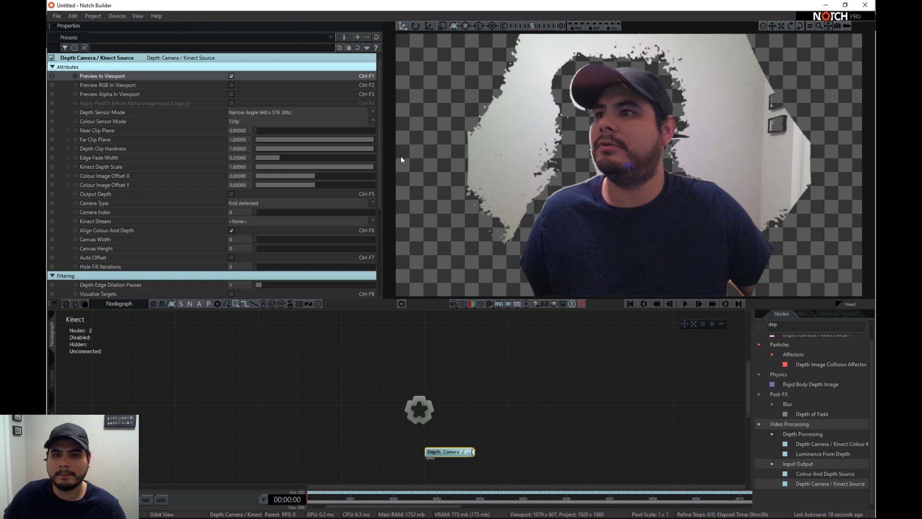
{"action": "key", "text": "space"}
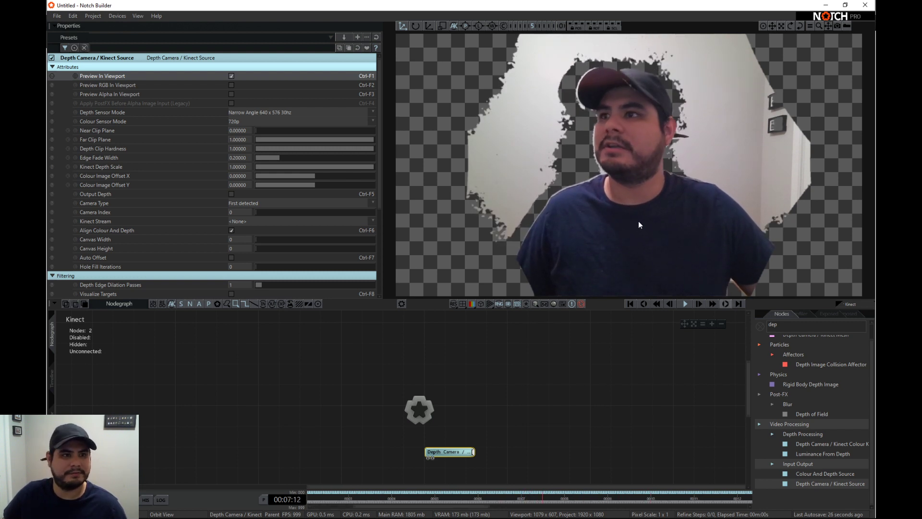
- Try the Wide Angle 1024 x 1024 15hz depth sensor mode on the Kinect source and switch back to Narrow Angle 640 x 576 30hz
{"action": "left_click", "coordinate": [245, 114]}
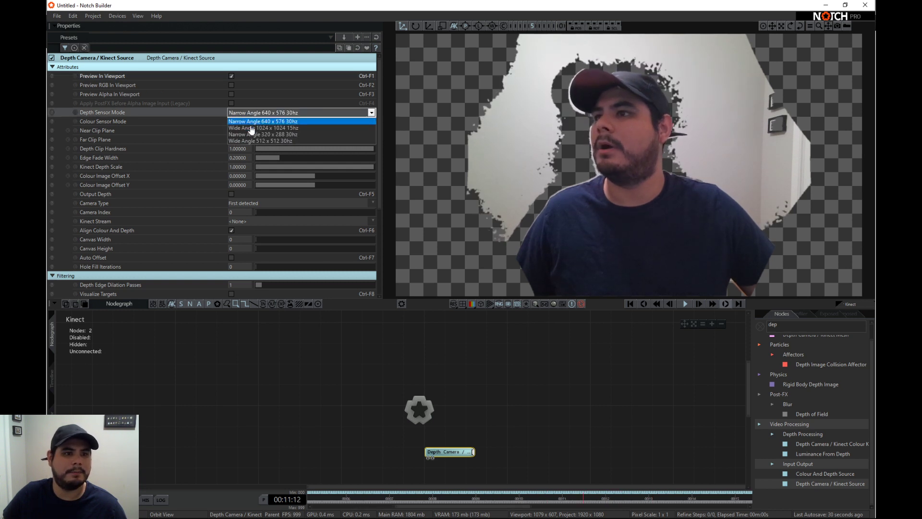
{"action": "left_click", "coordinate": [251, 128]}
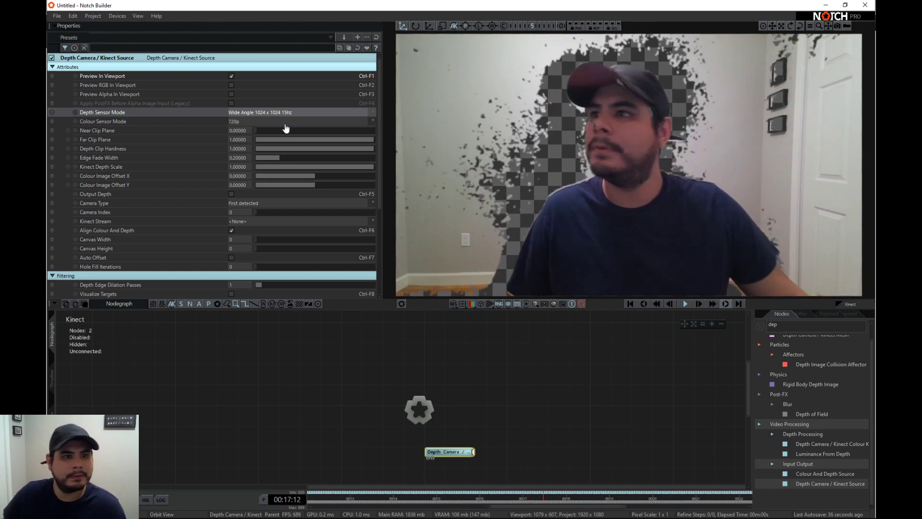
{"action": "left_click", "coordinate": [263, 122]}
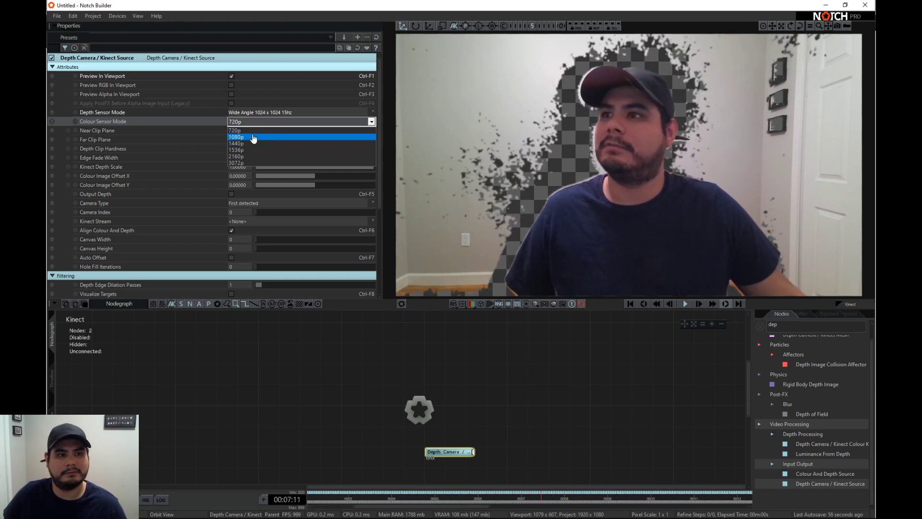
{"action": "left_click", "coordinate": [221, 126]}
{"action": "left_click", "coordinate": [259, 113]}
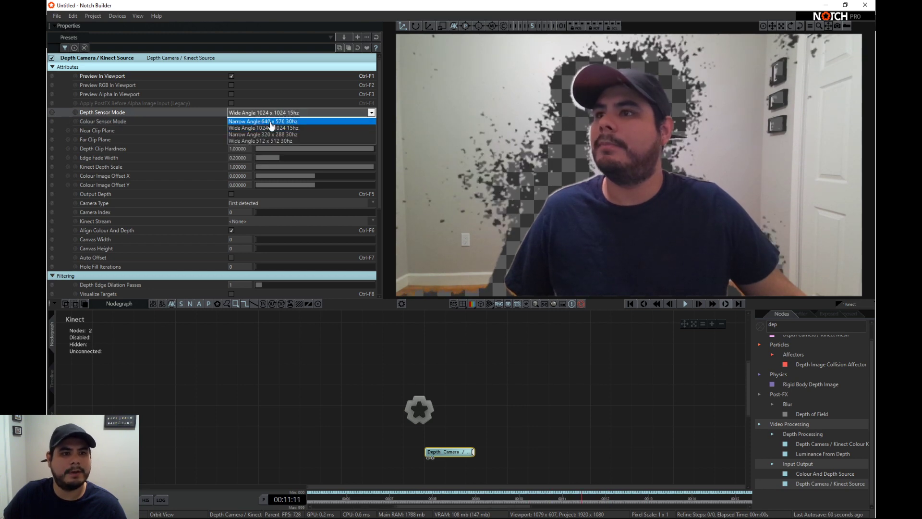
{"action": "left_click", "coordinate": [270, 122]}
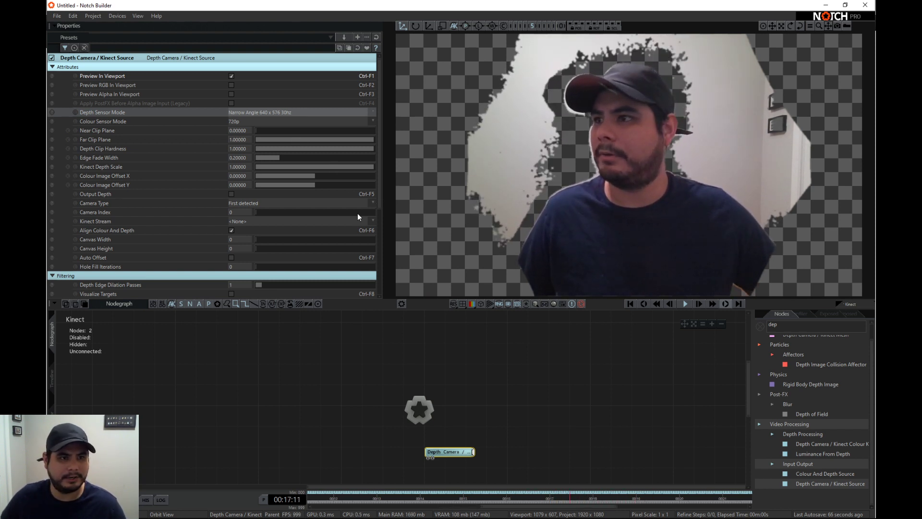
- Set the Kinect source's Far Clip Plane to about 0.2, and test Near Clip Plane at about 0.065 before returning it to 0
{"action": "scroll", "coordinate": [264, 229], "scroll_direction": "down", "scroll_amount": 1}
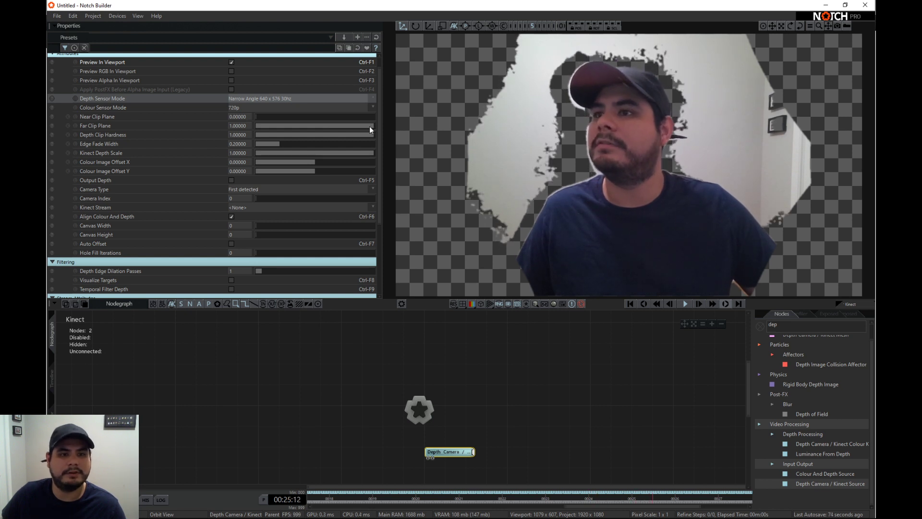
{"action": "left_click_drag", "start_coordinate": [370, 125], "coordinate": [279, 125]}
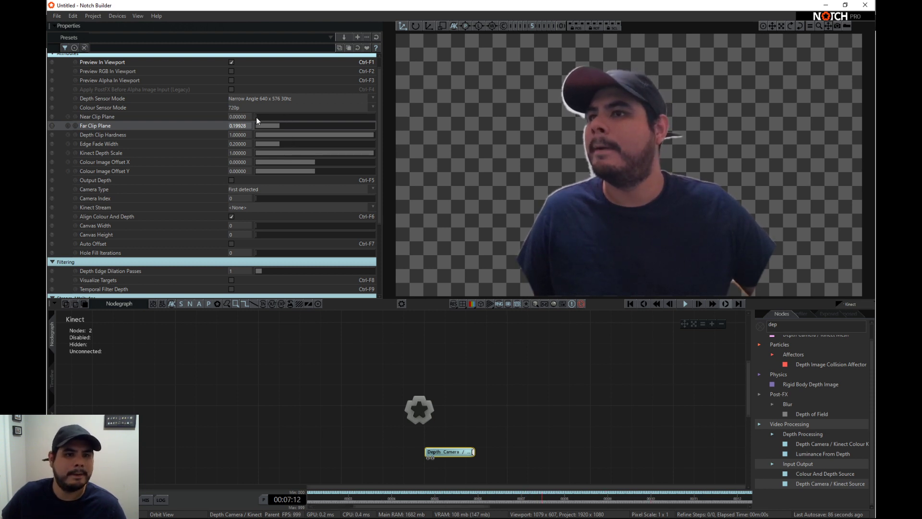
{"action": "left_click_drag", "start_coordinate": [255, 117], "coordinate": [263, 120]}
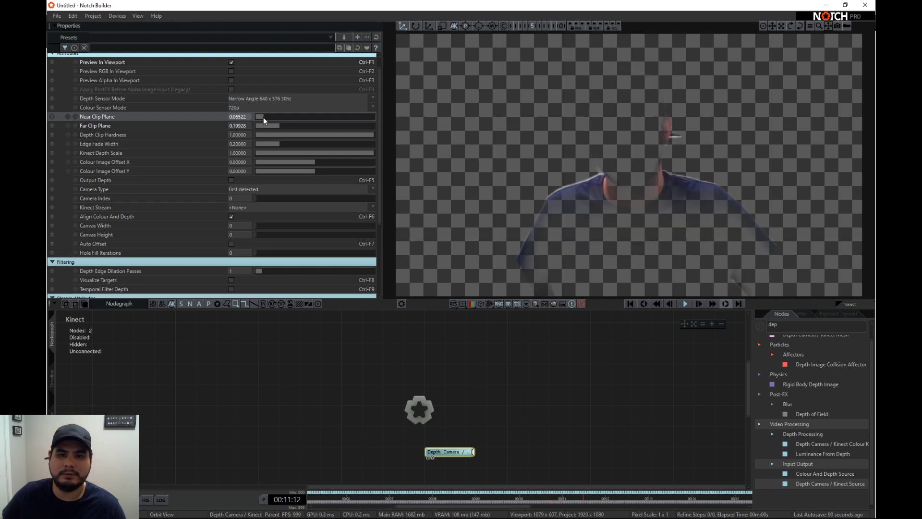
{"action": "left_click_drag", "start_coordinate": [263, 118], "coordinate": [260, 121]}
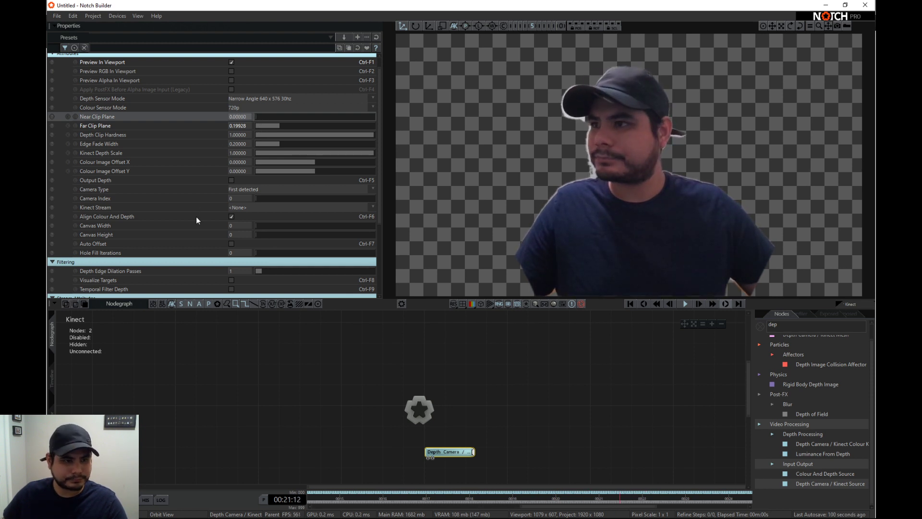
{"action": "scroll", "coordinate": [196, 217], "scroll_direction": "down", "scroll_amount": 3}
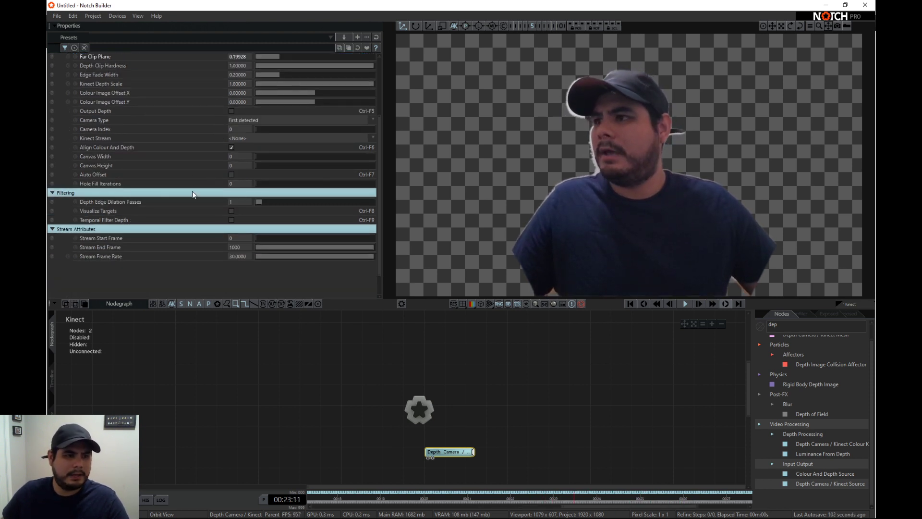
{"action": "scroll", "coordinate": [210, 228], "scroll_direction": "up", "scroll_amount": 1}
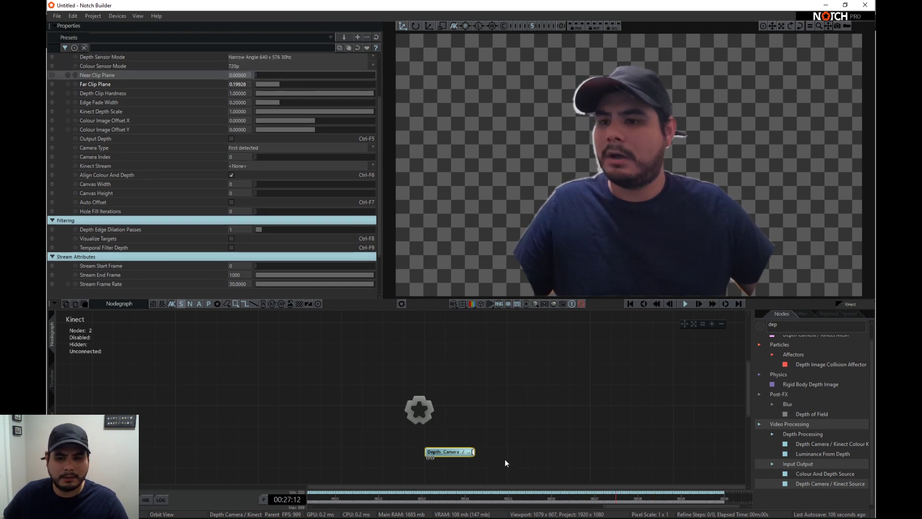
- Clear the node search and turn off the Kinect source's Preview In Viewport
{"action": "key", "text": "BackSpace"}
{"action": "key", "text": "BackSpace"}
{"action": "key", "text": "BackSpace"}
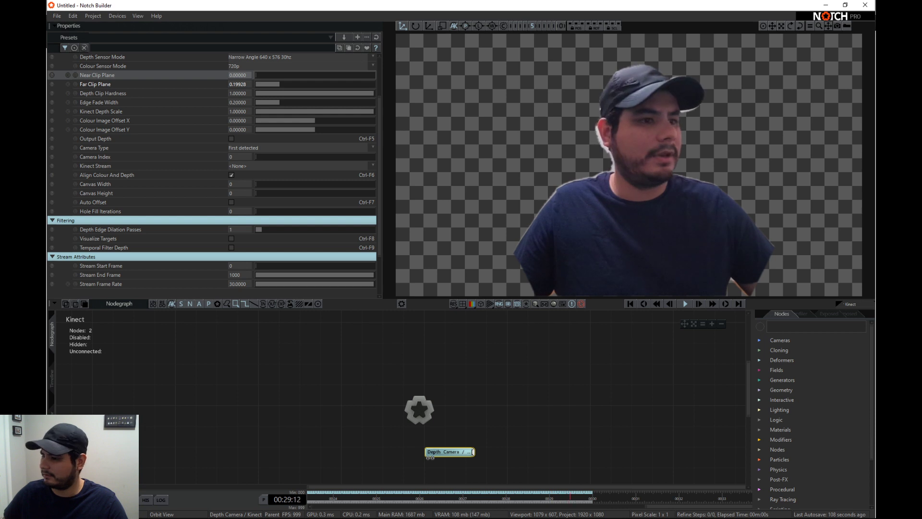
{"action": "scroll", "coordinate": [240, 173], "scroll_direction": "up", "scroll_amount": 2}
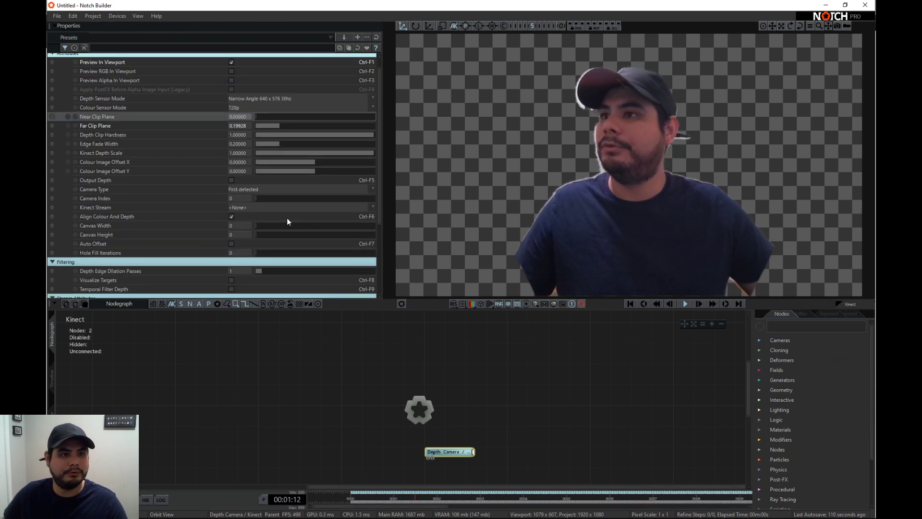
{"action": "left_click", "coordinate": [231, 76]}
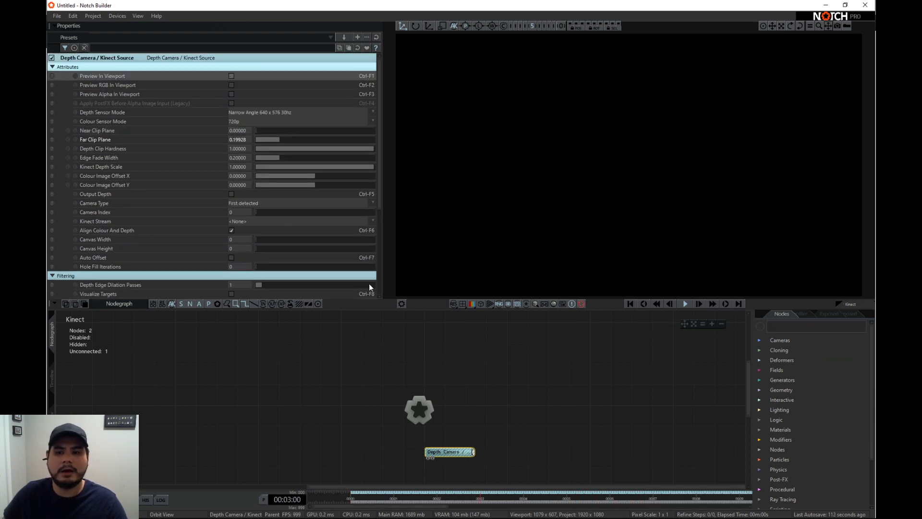
- Find the Kinect geometry nodes and add a Depth Camera / Kinect Mesh node connected to the root
{"action": "left_click", "coordinate": [799, 328]}
{"action": "type", "text": "ki"}
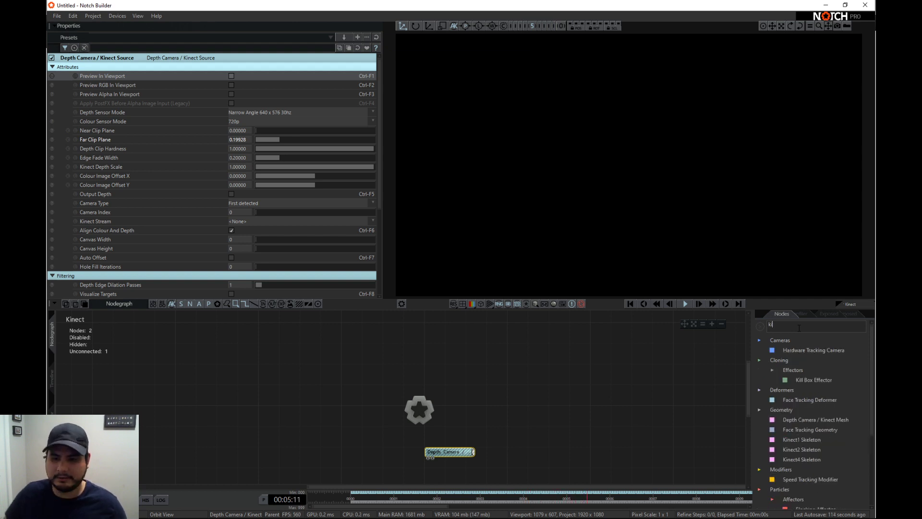
{"action": "scroll", "coordinate": [788, 384], "scroll_direction": "down", "scroll_amount": 3}
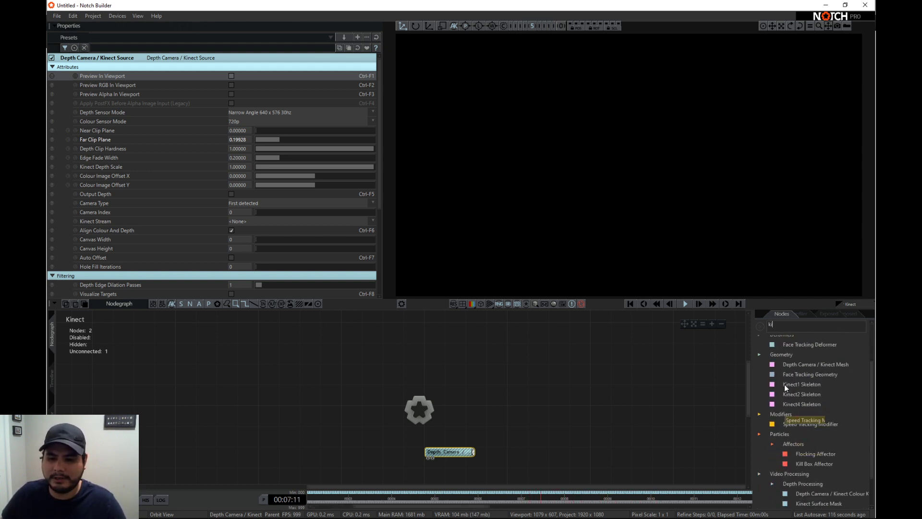
{"action": "type", "text": "n"}
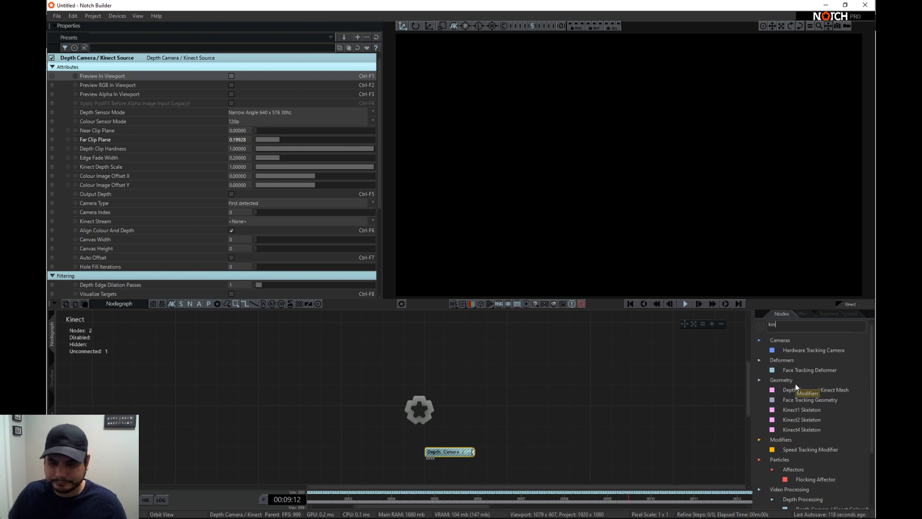
{"action": "scroll", "coordinate": [805, 445], "scroll_direction": "up", "scroll_amount": 2}
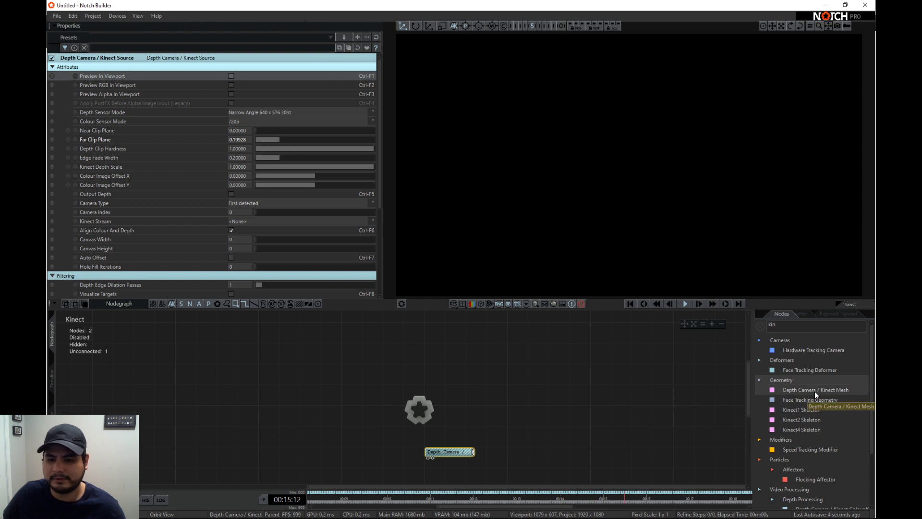
{"action": "left_click_drag", "start_coordinate": [817, 393], "coordinate": [750, 400]}
{"action": "left_click_drag", "start_coordinate": [497, 402], "coordinate": [511, 404]}
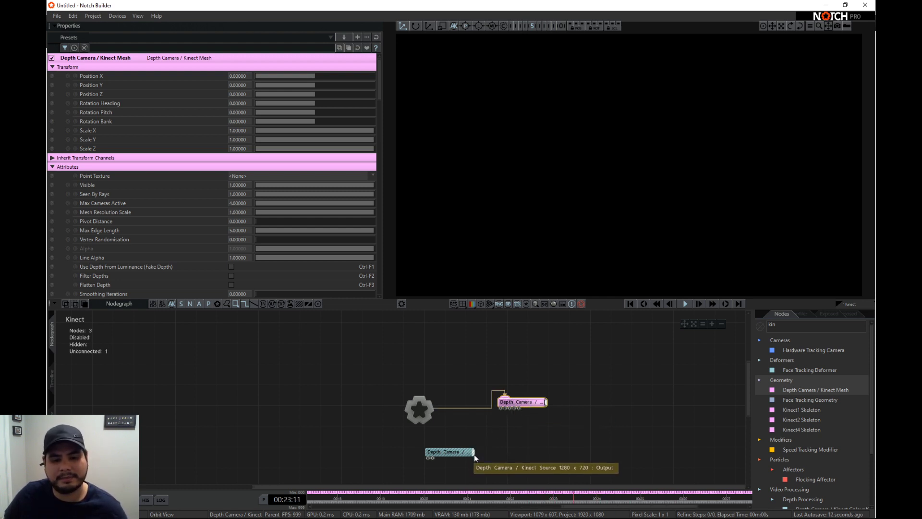
- Feed the Kinect Source output into the Kinect Mesh's Depth Image Node input and space the two nodes apart
{"action": "left_click_drag", "start_coordinate": [475, 451], "coordinate": [501, 409]}
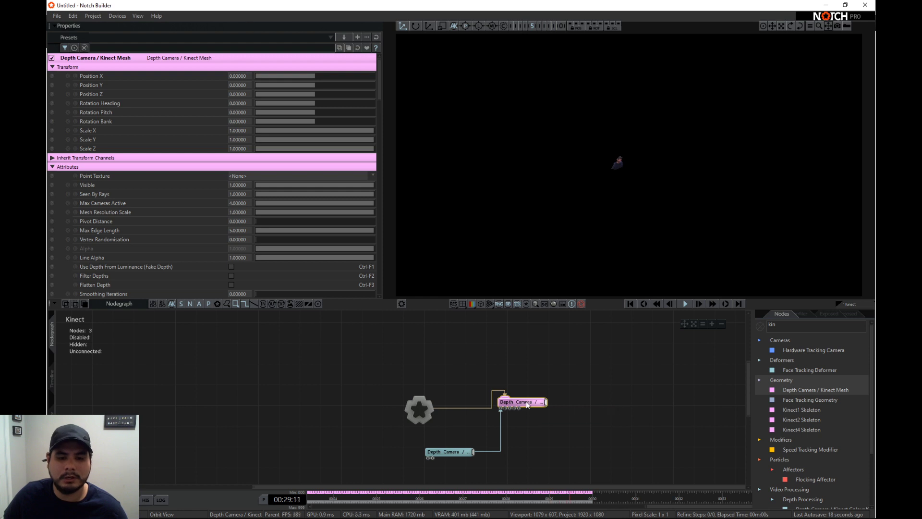
{"action": "left_click_drag", "start_coordinate": [526, 402], "coordinate": [527, 411]}
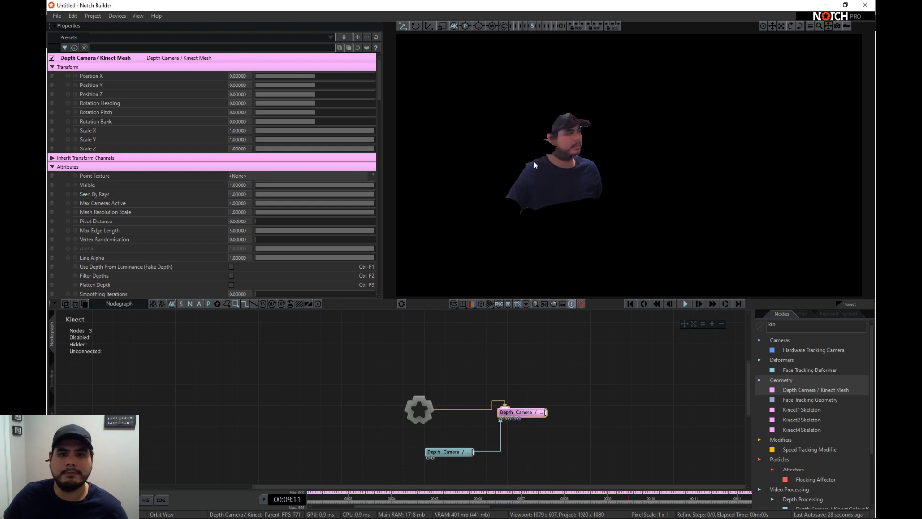
{"action": "mouse_move", "coordinate": [452, 454]}
{"action": "left_mouse_down"}
{"action": "mouse_move", "coordinate": [436, 451]}
{"action": "mouse_move", "coordinate": [462, 448]}
{"action": "left_mouse_up"}
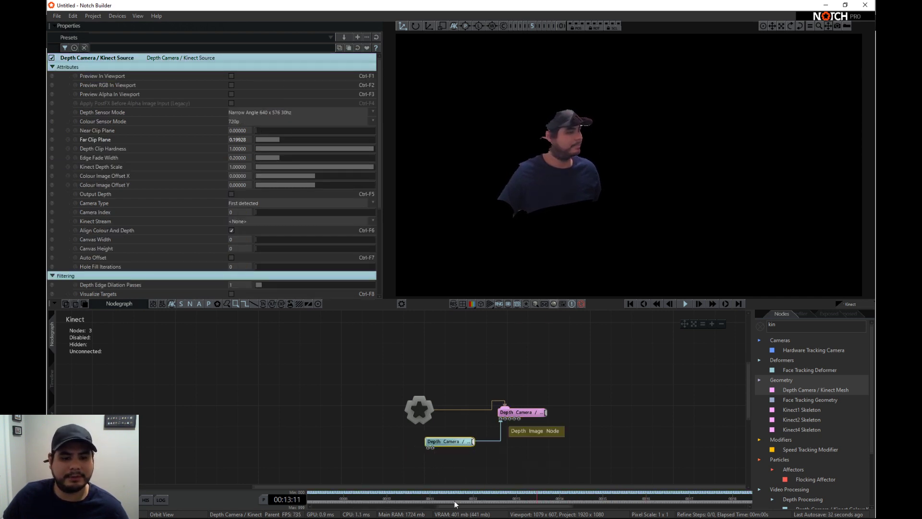
{"action": "left_click_drag", "start_coordinate": [515, 420], "coordinate": [546, 407]}
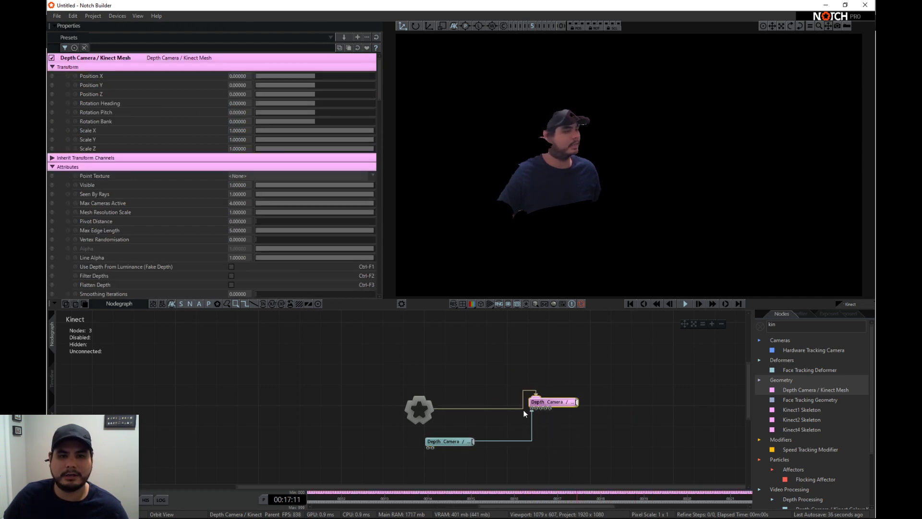
- Show the reference grid in the viewport around the Kinect mesh
{"action": "left_click", "coordinate": [489, 303]}
{"action": "right_click_drag", "start_coordinate": [572, 213], "coordinate": [587, 236]}
{"action": "scroll", "coordinate": [570, 164], "scroll_direction": "down", "scroll_amount": 3}
{"action": "right_click_drag", "start_coordinate": [570, 163], "coordinate": [640, 246]}
{"action": "right_click_drag", "start_coordinate": [594, 276], "coordinate": [600, 154]}
- Stack the Kinect Mesh node directly above the Kinect Source node, below the root in the nodegraph
{"action": "left_click_drag", "start_coordinate": [558, 402], "coordinate": [540, 387]}
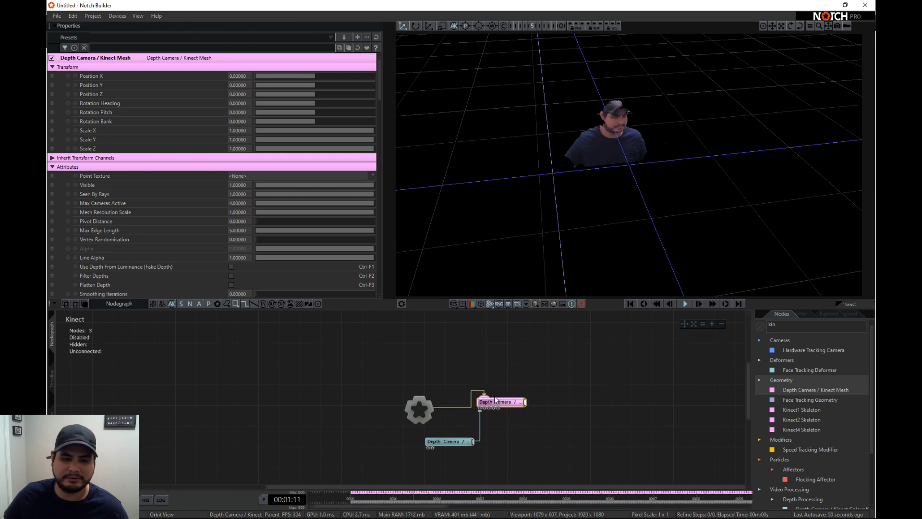
{"action": "left_click_drag", "start_coordinate": [456, 441], "coordinate": [473, 395]}
{"action": "left_click", "coordinate": [504, 403]}
{"action": "middle_click_drag", "start_coordinate": [509, 459], "coordinate": [462, 415]}
{"action": "left_click_drag", "start_coordinate": [494, 402], "coordinate": [452, 363]}
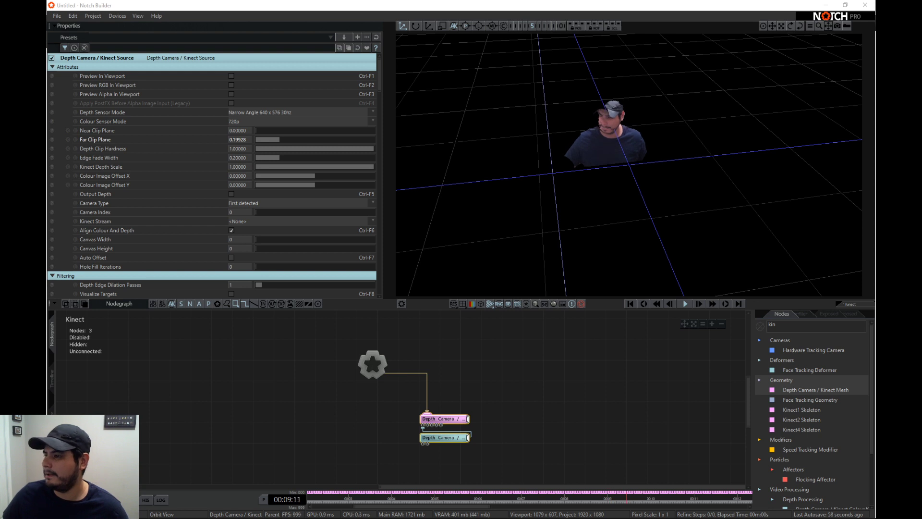
{"action": "middle_click_drag", "start_coordinate": [591, 420], "coordinate": [586, 419]}
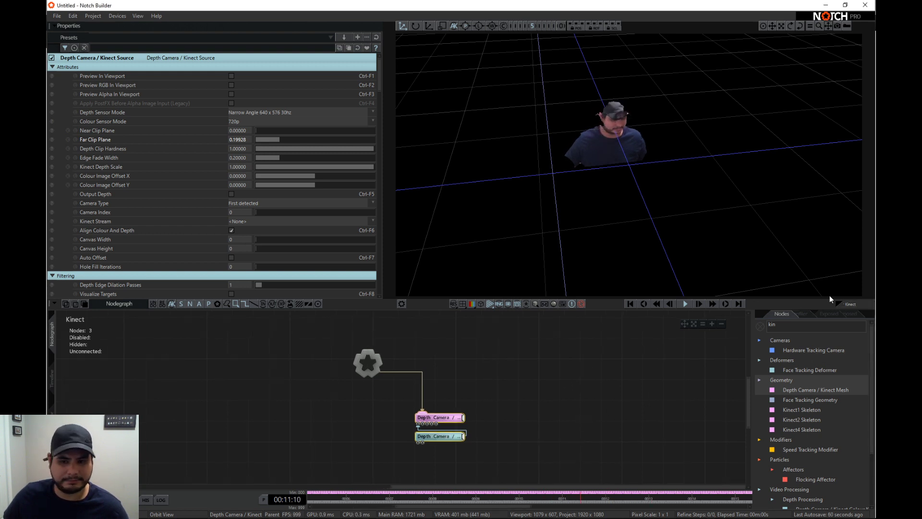
- Clear the node search and add a Particle Root node from the Particles category, connected to the root
{"action": "left_click", "coordinate": [763, 326]}
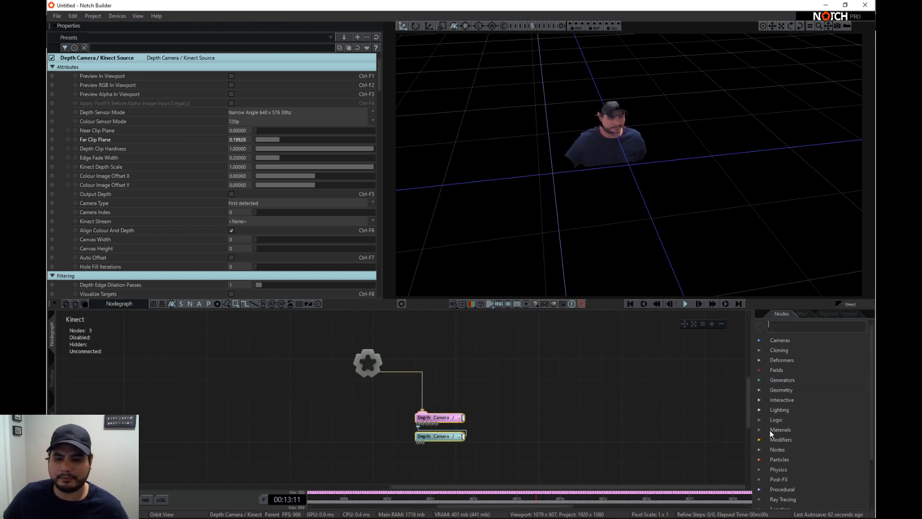
{"action": "scroll", "coordinate": [770, 430], "scroll_direction": "down", "scroll_amount": 2}
{"action": "left_click", "coordinate": [760, 419]}
{"action": "scroll", "coordinate": [767, 429], "scroll_direction": "down", "scroll_amount": 1}
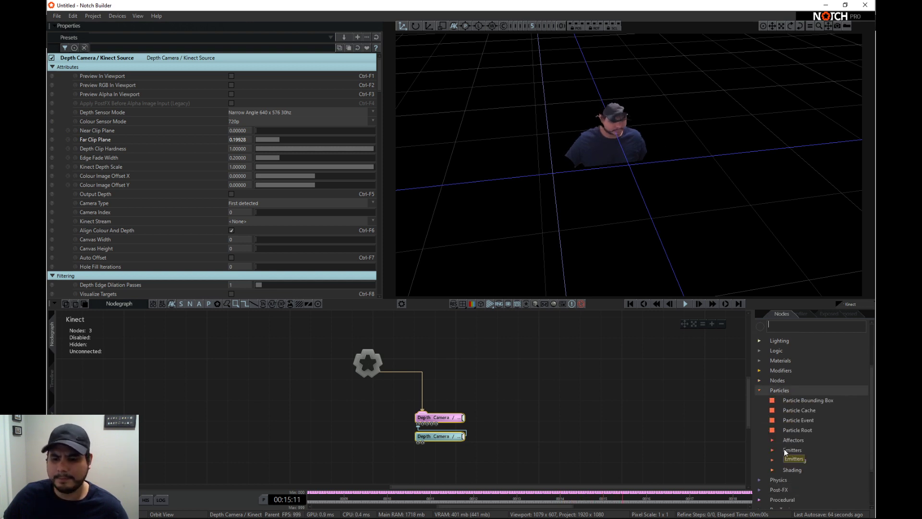
{"action": "middle_click_drag", "start_coordinate": [449, 448], "coordinate": [378, 446]}
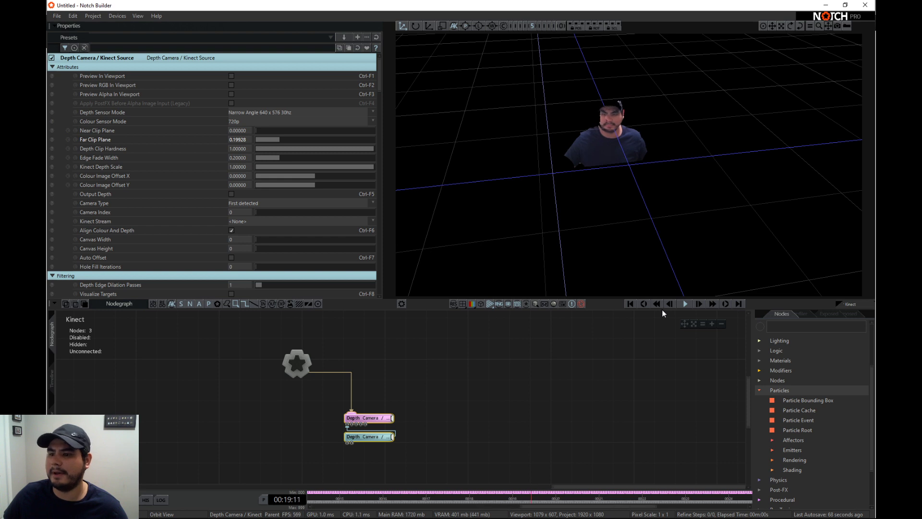
{"action": "scroll", "coordinate": [786, 387], "scroll_direction": "down", "scroll_amount": 1}
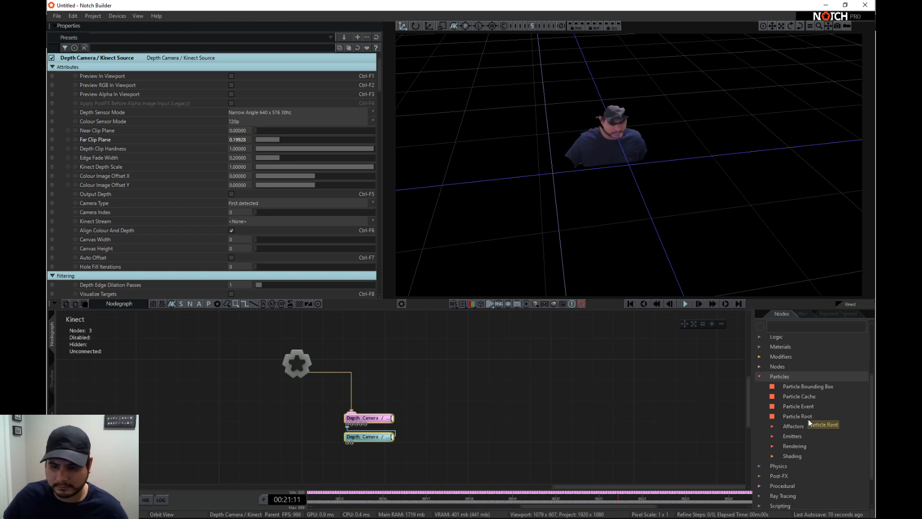
{"action": "left_click_drag", "start_coordinate": [808, 419], "coordinate": [497, 357]}
{"action": "left_click_drag", "start_coordinate": [418, 338], "coordinate": [427, 338]}
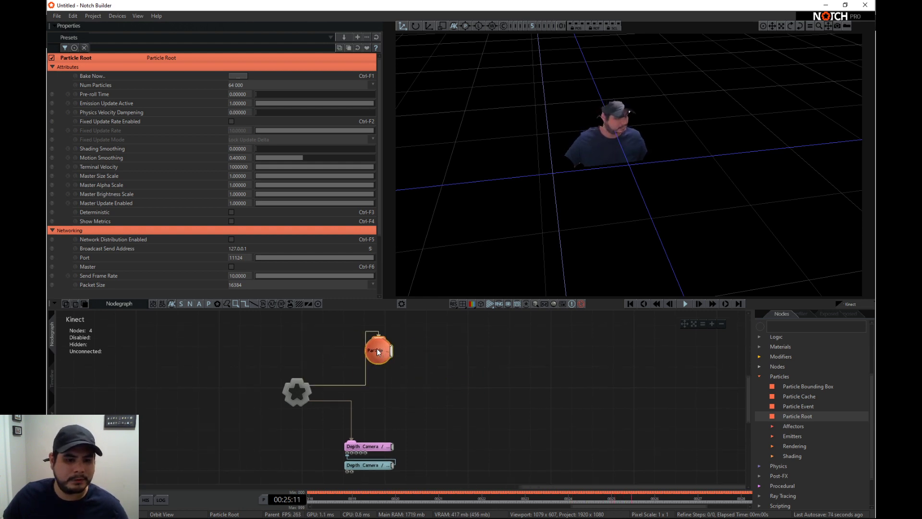
- Add a Mesh Emitter connected to the Particle Root and feed the Kinect Mesh output into its mesh input
{"action": "scroll", "coordinate": [773, 414], "scroll_direction": "down", "scroll_amount": 1}
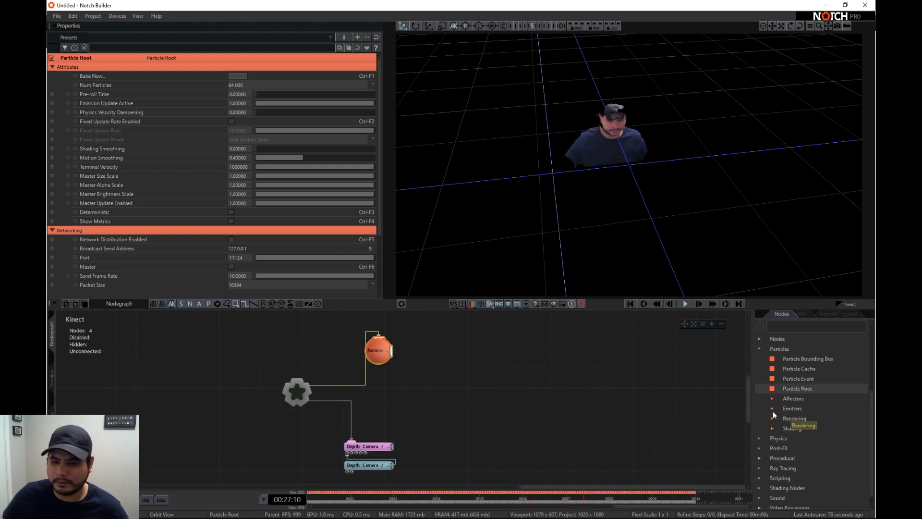
{"action": "left_click", "coordinate": [771, 408]}
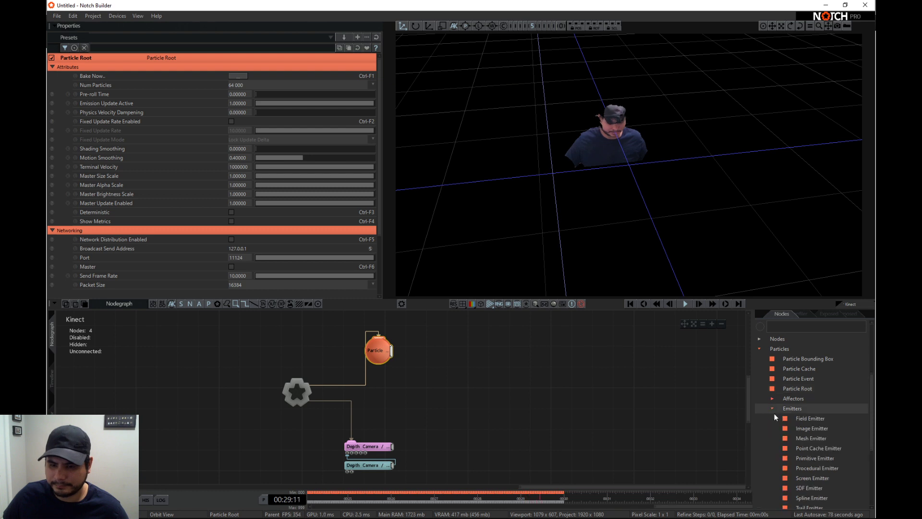
{"action": "scroll", "coordinate": [795, 422], "scroll_direction": "down", "scroll_amount": 1}
{"action": "left_click_drag", "start_coordinate": [371, 384], "coordinate": [435, 349]}
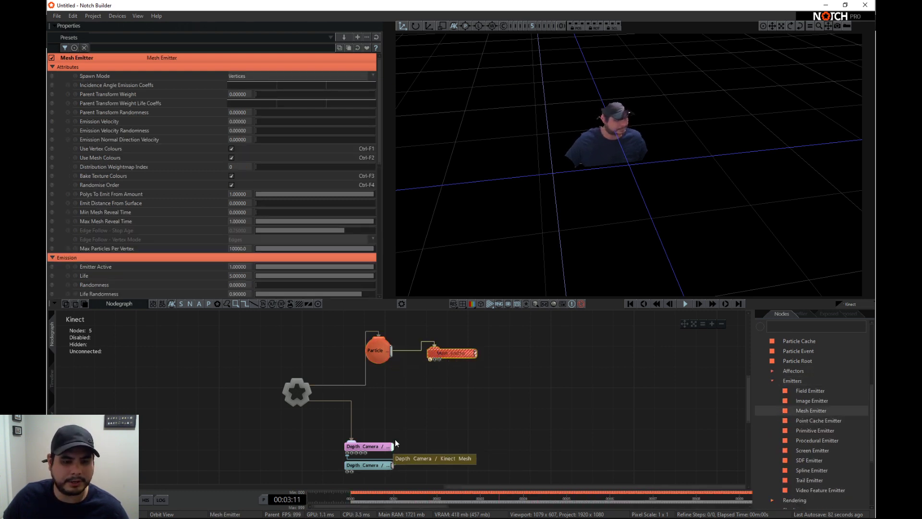
{"action": "left_click_drag", "start_coordinate": [393, 446], "coordinate": [428, 360]}
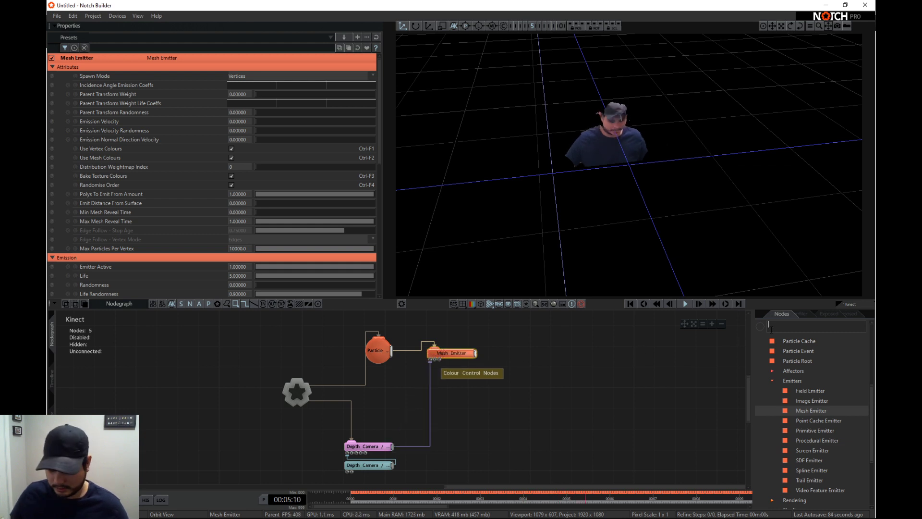
- Add a Point Renderer from the particle rendering nodes beside the Mesh Emitter and connect it to the Particle Root
{"action": "type", "text": "ppoi"}
{"action": "key", "text": "BackSpace"}
{"action": "key", "text": "BackSpace"}
{"action": "key", "text": "BackSpace"}
{"action": "key", "text": "BackSpace"}
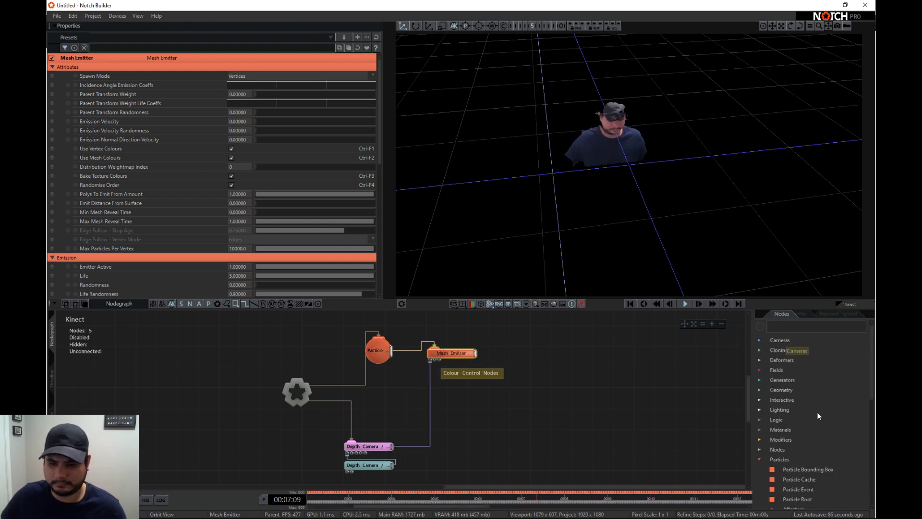
{"action": "scroll", "coordinate": [818, 413], "scroll_direction": "down", "scroll_amount": 8}
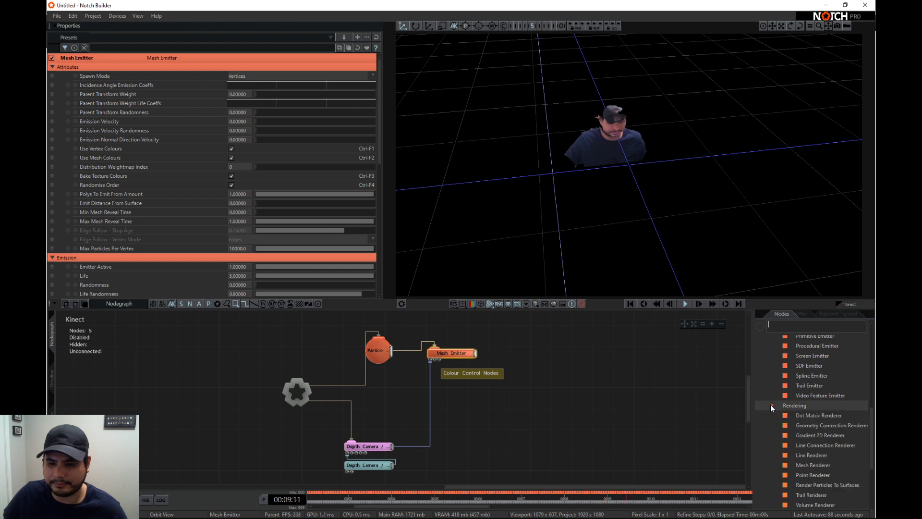
{"action": "left_click", "coordinate": [771, 405]}
{"action": "scroll", "coordinate": [817, 475], "scroll_direction": "down", "scroll_amount": 2}
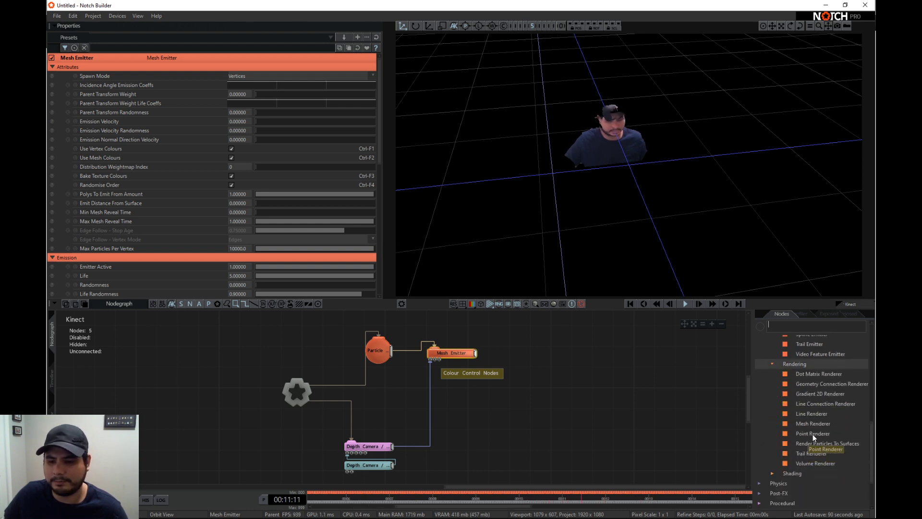
{"action": "left_click_drag", "start_coordinate": [812, 434], "coordinate": [477, 362]}
{"action": "left_click_drag", "start_coordinate": [392, 358], "coordinate": [504, 364]}
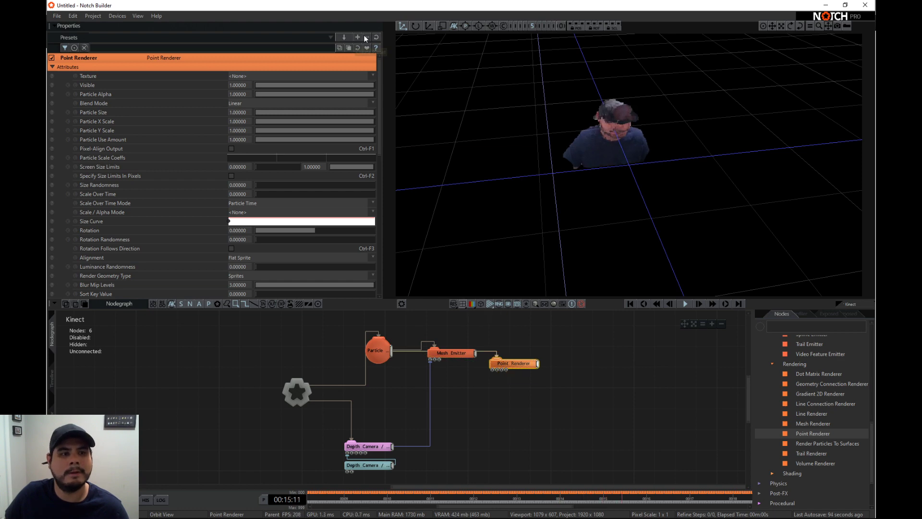
- Reduce the Point Renderer's Particle Size to 0.33333
{"action": "left_click", "coordinate": [368, 446]}
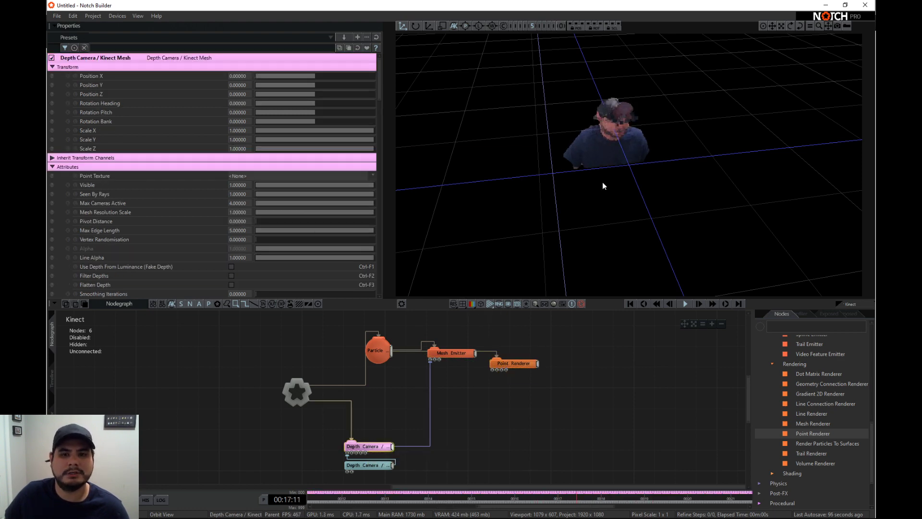
{"action": "right_click_drag", "start_coordinate": [613, 215], "coordinate": [495, 197]}
{"action": "left_click", "coordinate": [512, 363]}
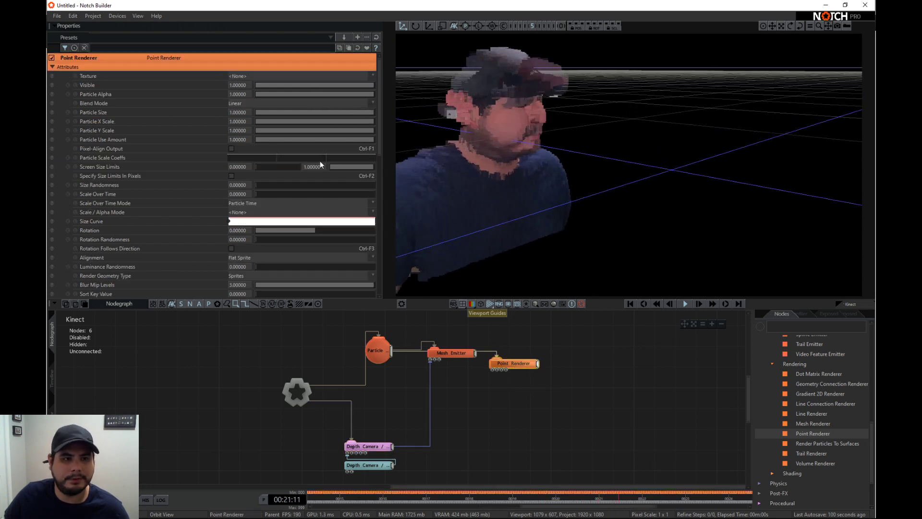
{"action": "left_click_drag", "start_coordinate": [338, 114], "coordinate": [290, 114]}
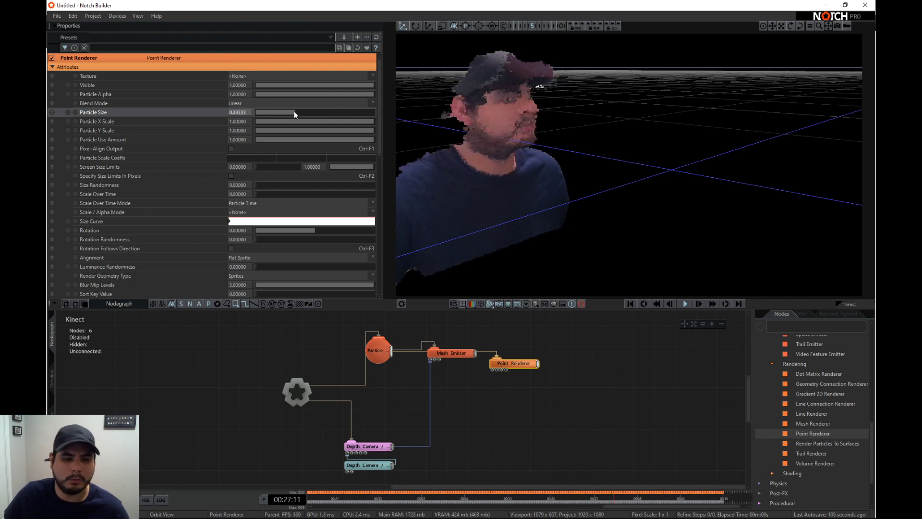
- Disable the three particle nodes, move the Kinect Mesh node slightly up and set its Visible value to 0
{"action": "left_click", "coordinate": [374, 448]}
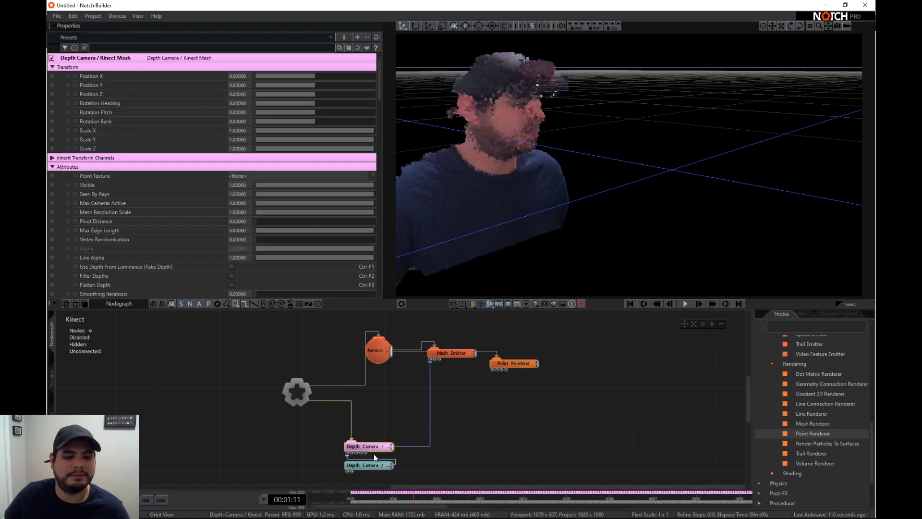
{"action": "left_click_drag", "start_coordinate": [551, 384], "coordinate": [391, 330]}
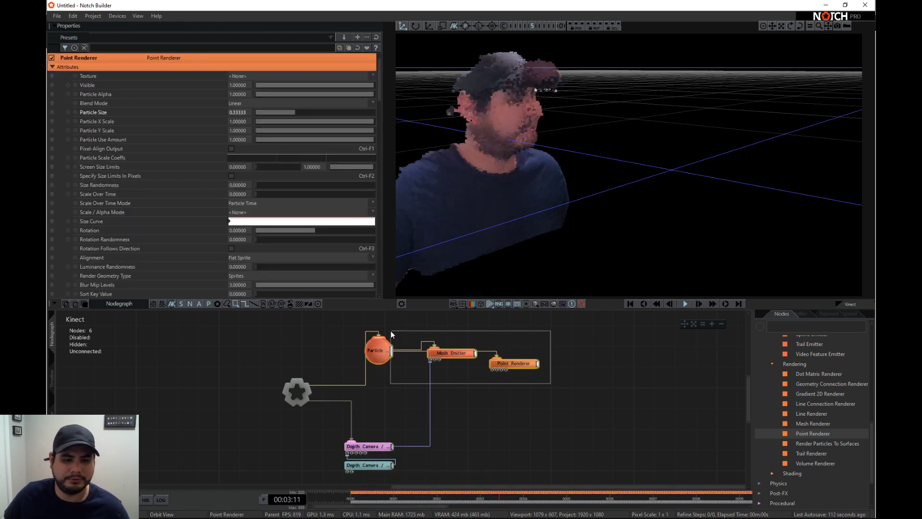
{"action": "key", "text": "d"}
{"action": "left_click", "coordinate": [374, 447]}
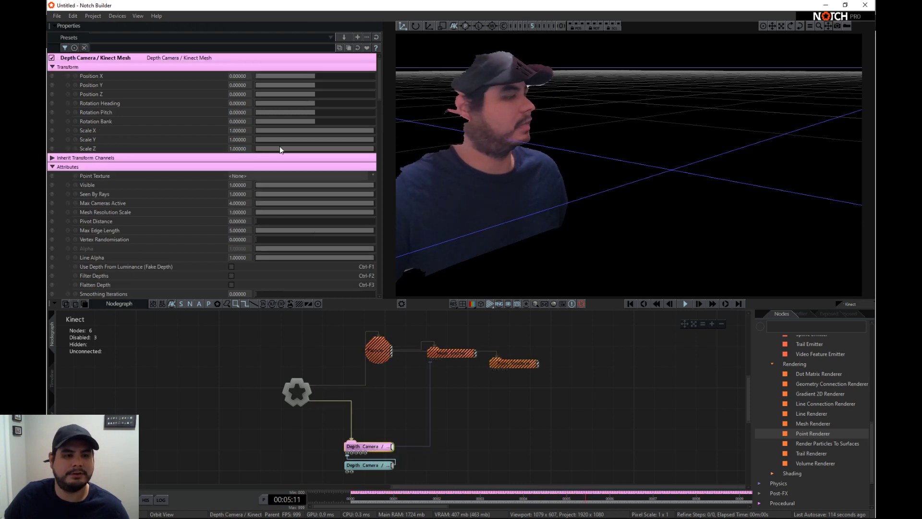
{"action": "left_click_drag", "start_coordinate": [374, 446], "coordinate": [371, 436]}
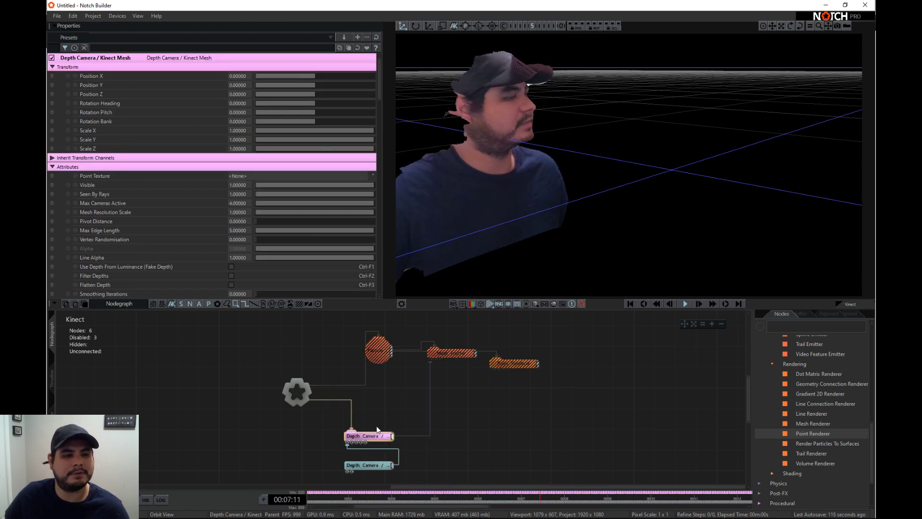
{"action": "left_click_drag", "start_coordinate": [359, 185], "coordinate": [243, 185]}
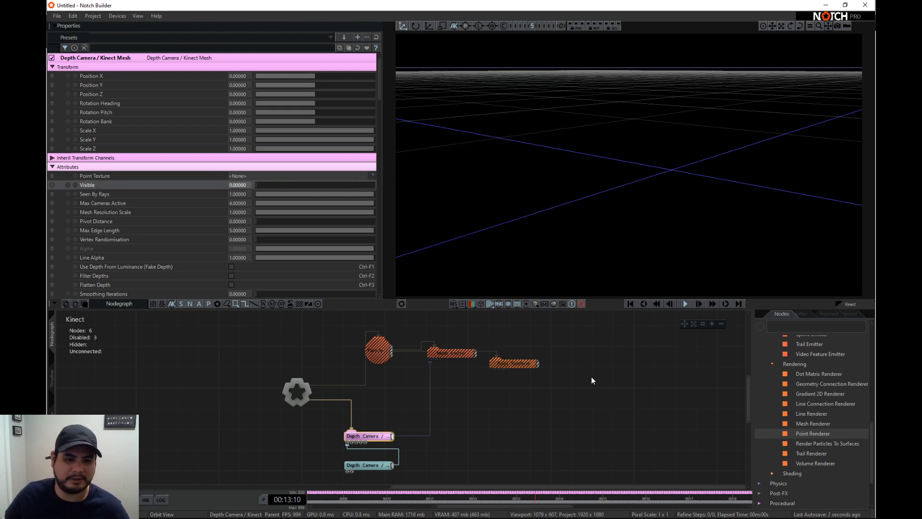
- Re-enable the Particle Root, Mesh Emitter and Point Renderer nodes together
{"action": "left_click_drag", "start_coordinate": [593, 380], "coordinate": [353, 317]}
{"action": "key", "text": "ctrl+e"}
{"action": "left_click_drag", "start_coordinate": [576, 146], "coordinate": [561, 163]}
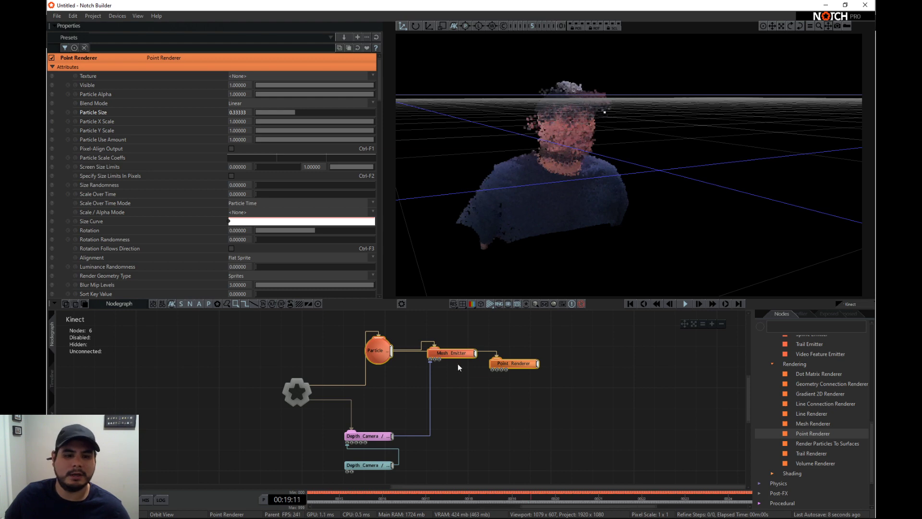
{"action": "left_click_drag", "start_coordinate": [572, 235], "coordinate": [728, 185]}
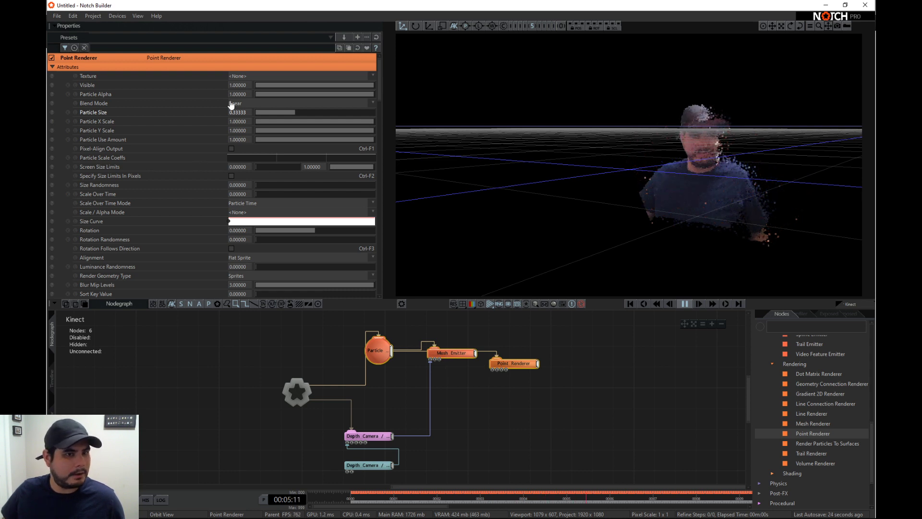
- Set the Mesh Emitter's Spawn Mode to Polygons and restart playback from the beginning
{"action": "left_click", "coordinate": [446, 352]}
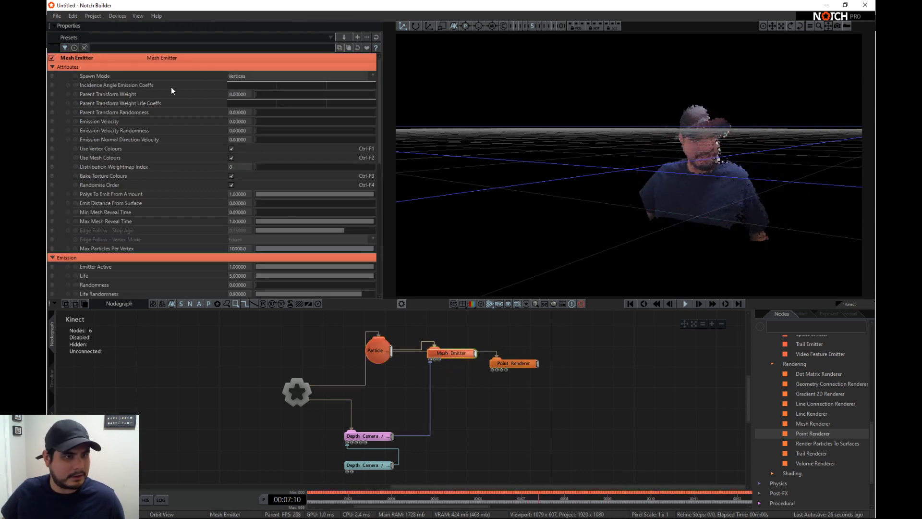
{"action": "left_click", "coordinate": [245, 77]}
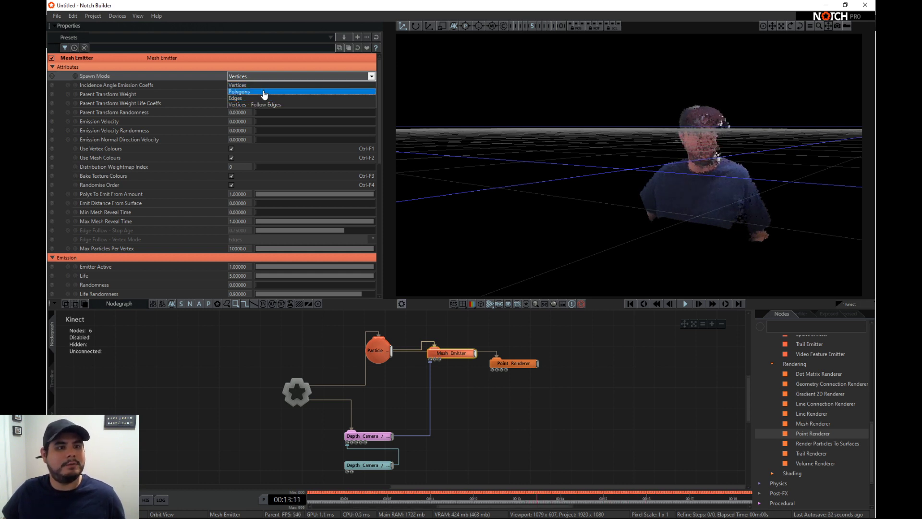
{"action": "left_click", "coordinate": [264, 86]}
{"action": "left_click", "coordinate": [264, 78]}
{"action": "left_click", "coordinate": [264, 91]}
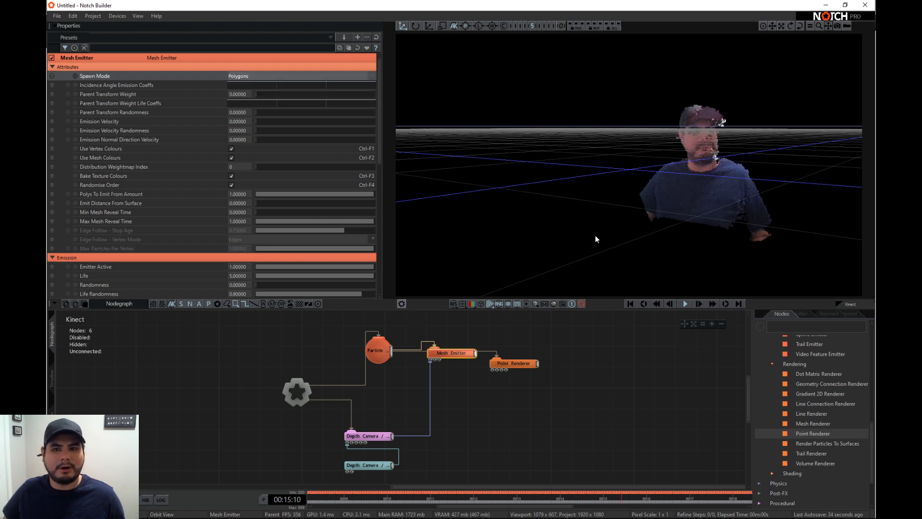
{"action": "left_click", "coordinate": [639, 307]}
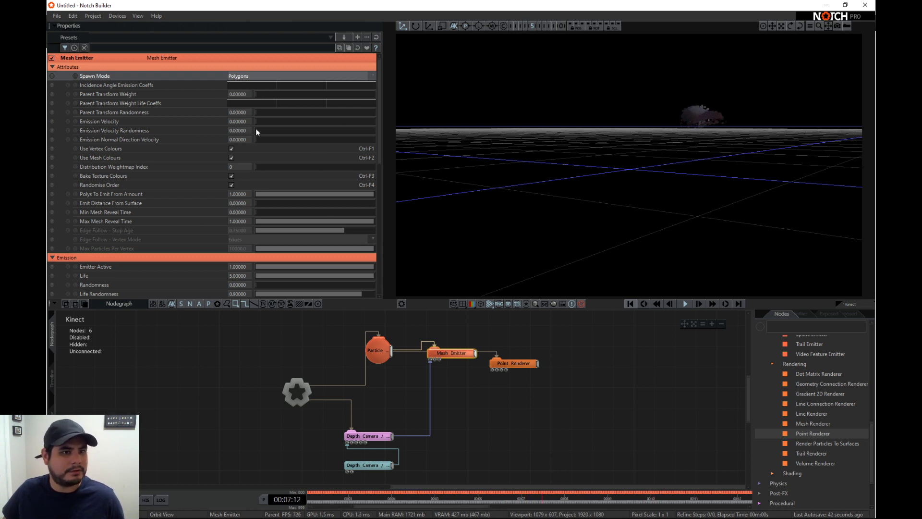
- Switch the Mesh Emitter's Spawn Mode to Edges and restart playback from the beginning
{"action": "left_click", "coordinate": [252, 76]}
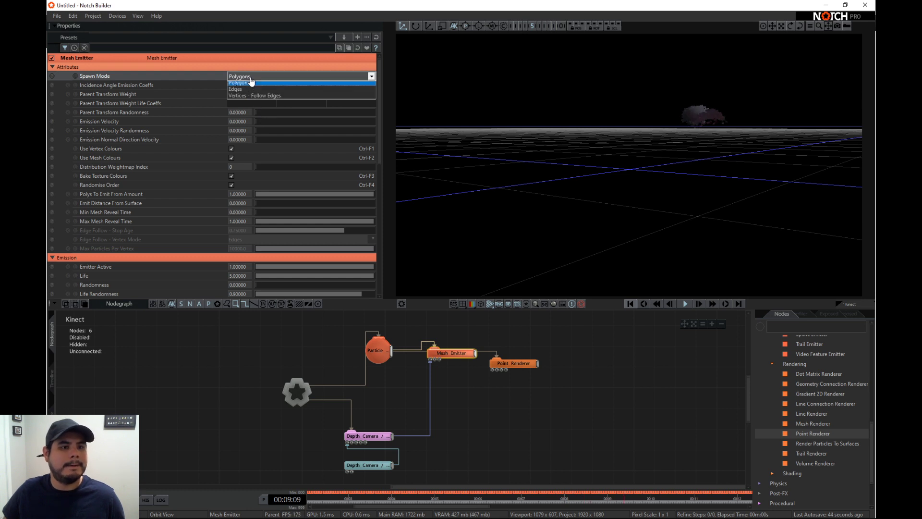
{"action": "left_click", "coordinate": [250, 101]}
{"action": "left_click", "coordinate": [630, 304]}
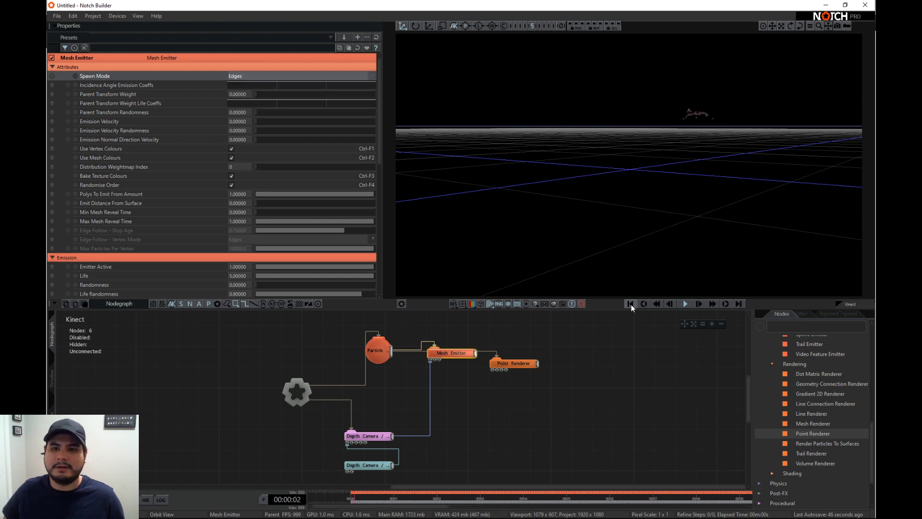
- Change the Mesh Emitter's Spawn Mode to Vertices - Follow Edges and inspect the particles from several angles
{"action": "left_click", "coordinate": [233, 75]}
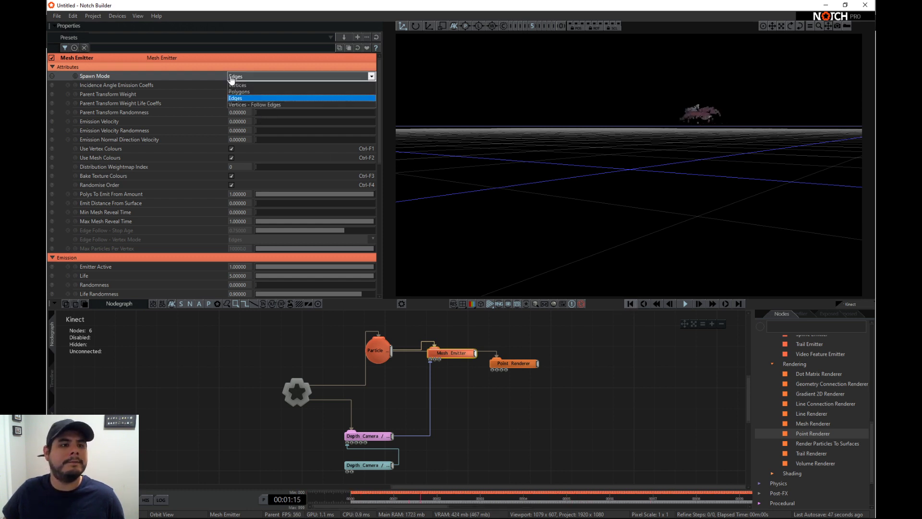
{"action": "left_click", "coordinate": [243, 103]}
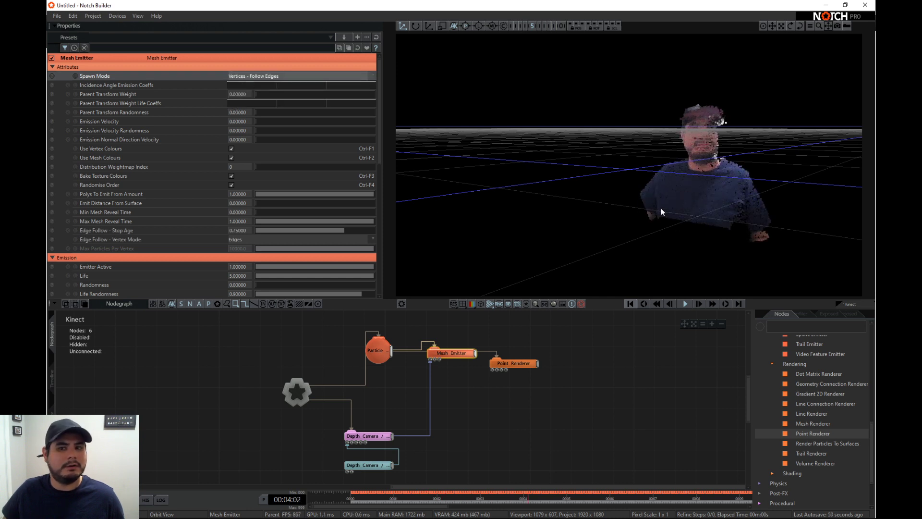
{"action": "scroll", "coordinate": [660, 208], "scroll_direction": "up", "scroll_amount": 4}
{"action": "right_click_drag", "start_coordinate": [705, 201], "coordinate": [664, 195]}
{"action": "scroll", "coordinate": [664, 195], "scroll_direction": "up", "scroll_amount": 3}
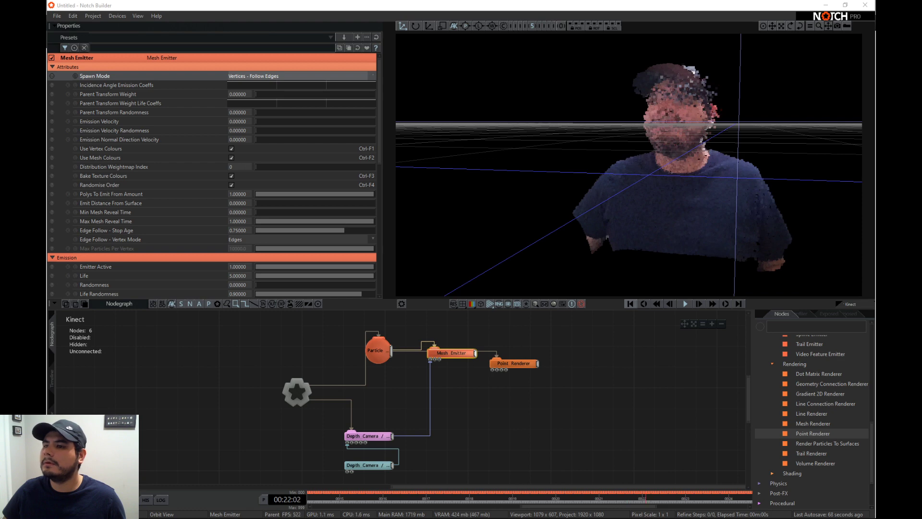
{"action": "scroll", "coordinate": [702, 142], "scroll_direction": "down", "scroll_amount": 1}
{"action": "left_click_drag", "start_coordinate": [702, 142], "coordinate": [624, 188]}
{"action": "scroll", "coordinate": [748, 187], "scroll_direction": "down", "scroll_amount": 3}
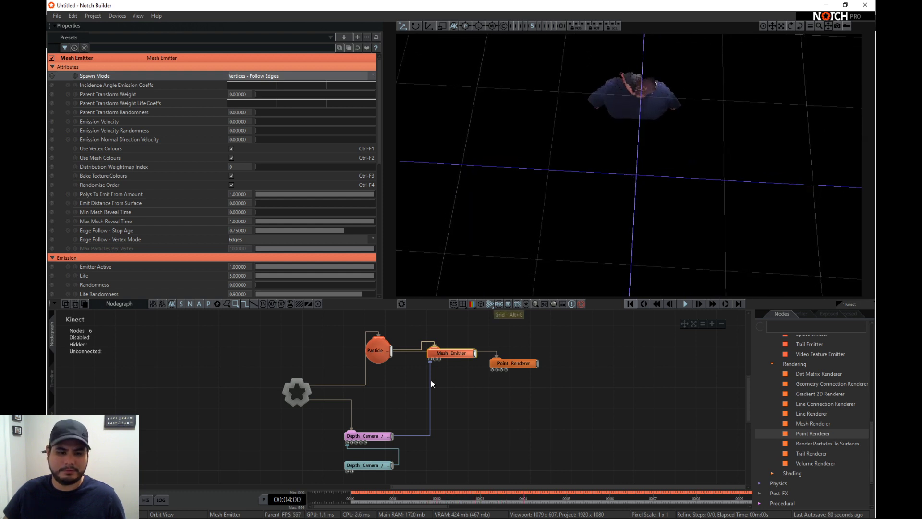
- Set the Depth Camera / Kinect Mesh node's Pivot Distance to 0.5 and inspect the particles from the front and side
{"action": "left_click", "coordinate": [368, 436]}
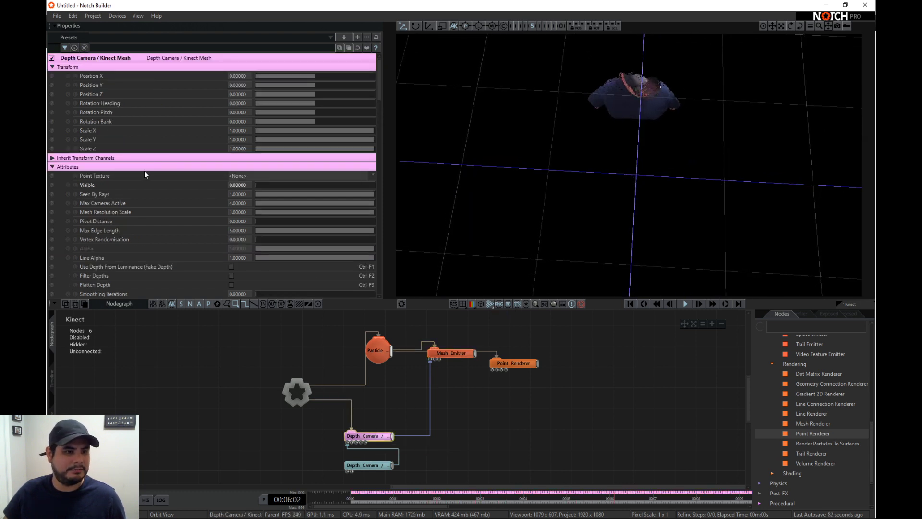
{"action": "scroll", "coordinate": [144, 171], "scroll_direction": "down", "scroll_amount": 1}
{"action": "scroll", "coordinate": [226, 190], "scroll_direction": "down", "scroll_amount": 1}
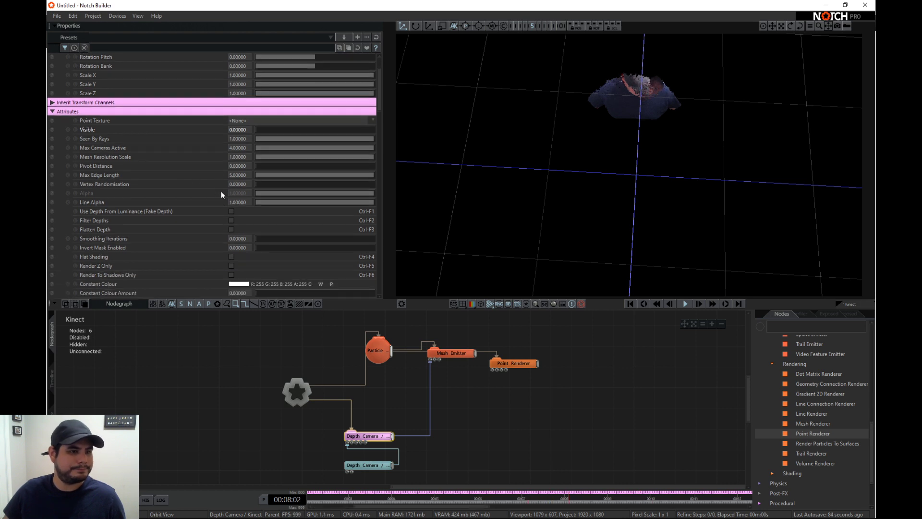
{"action": "double_click", "coordinate": [238, 166]}
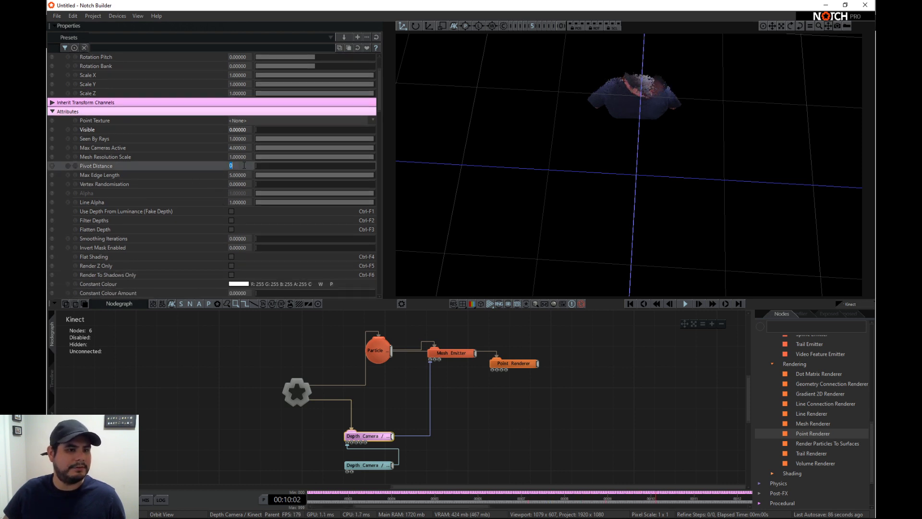
{"action": "type", "text": ".5"}
{"action": "key", "text": "Return"}
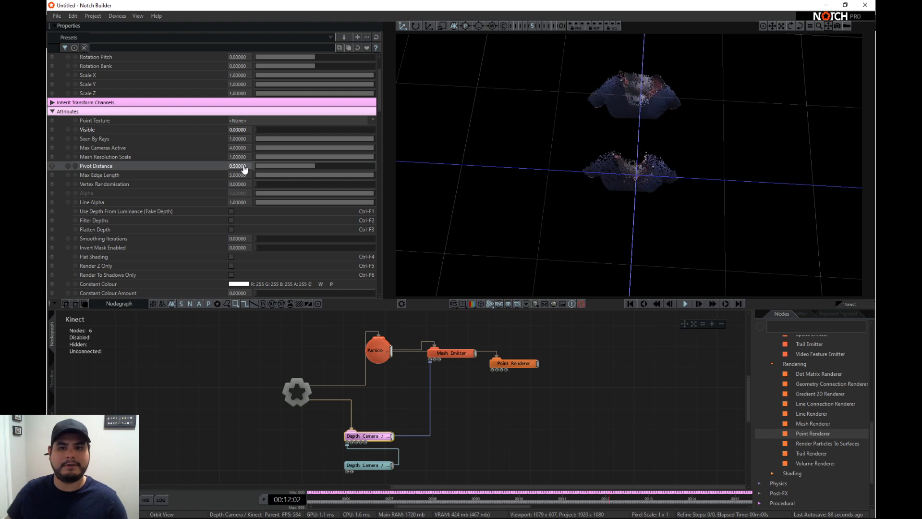
{"action": "left_click_drag", "start_coordinate": [554, 157], "coordinate": [721, 196]}
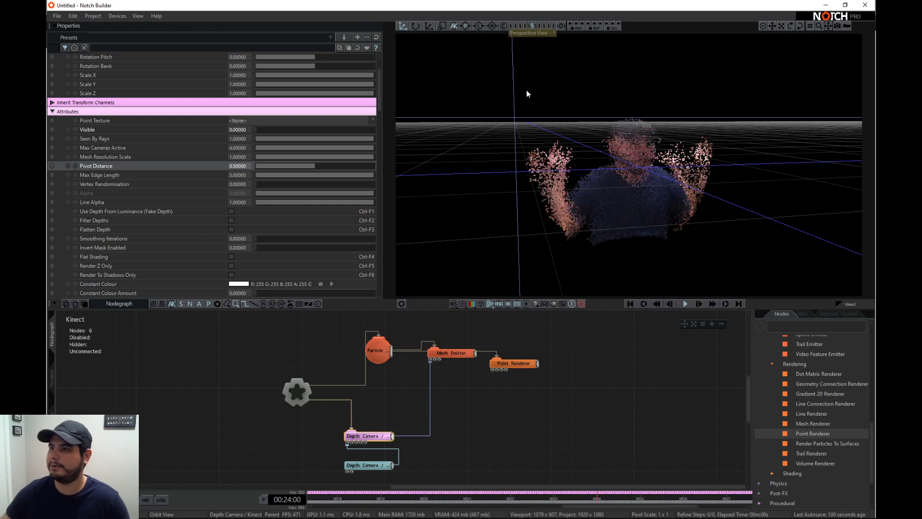
{"action": "left_click_drag", "start_coordinate": [744, 154], "coordinate": [710, 186]}
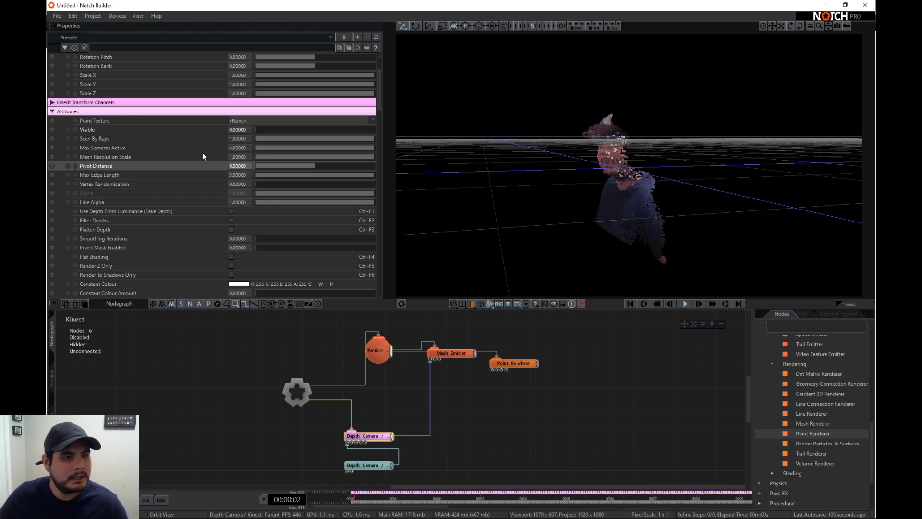
{"action": "left_click", "coordinate": [513, 363]}
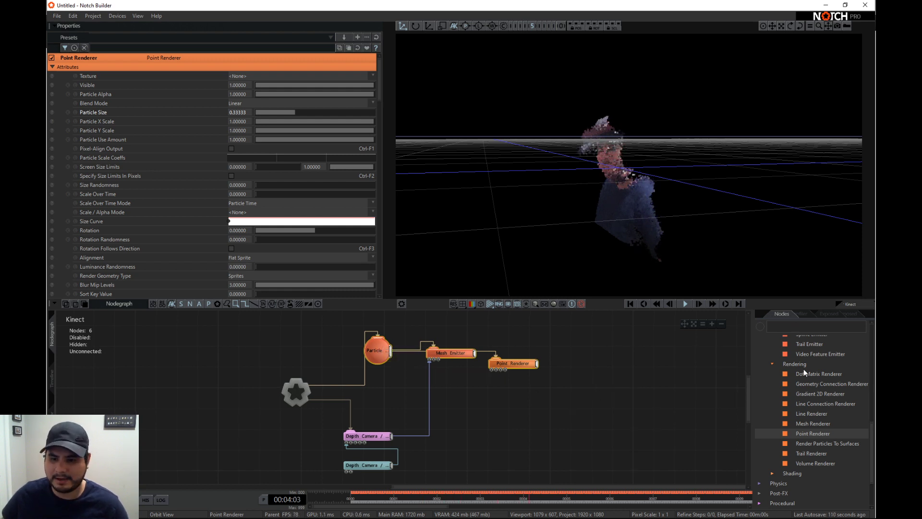
{"action": "scroll", "coordinate": [793, 419], "scroll_direction": "up", "scroll_amount": 2}
{"action": "scroll", "coordinate": [793, 420], "scroll_direction": "up", "scroll_amount": 4}
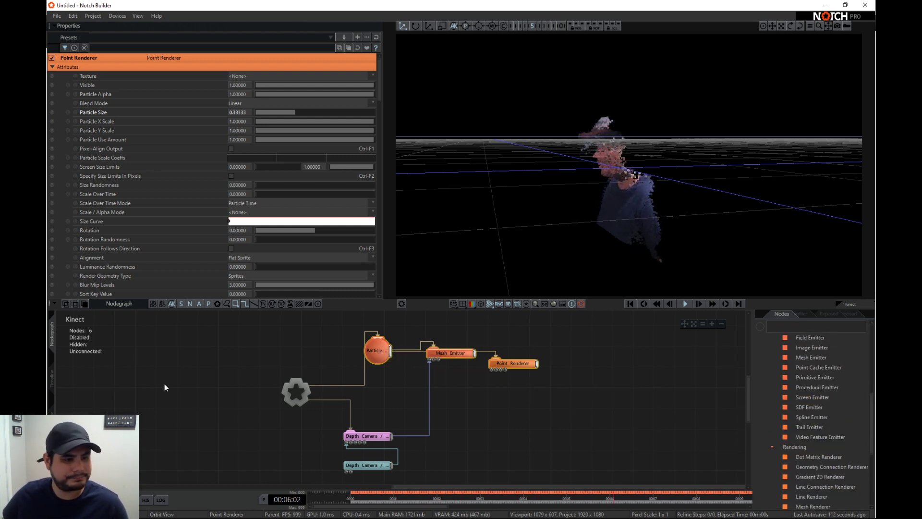
- Open the timeline and rename the Kinect layer as Kinect-Base
{"action": "left_click", "coordinate": [57, 379]}
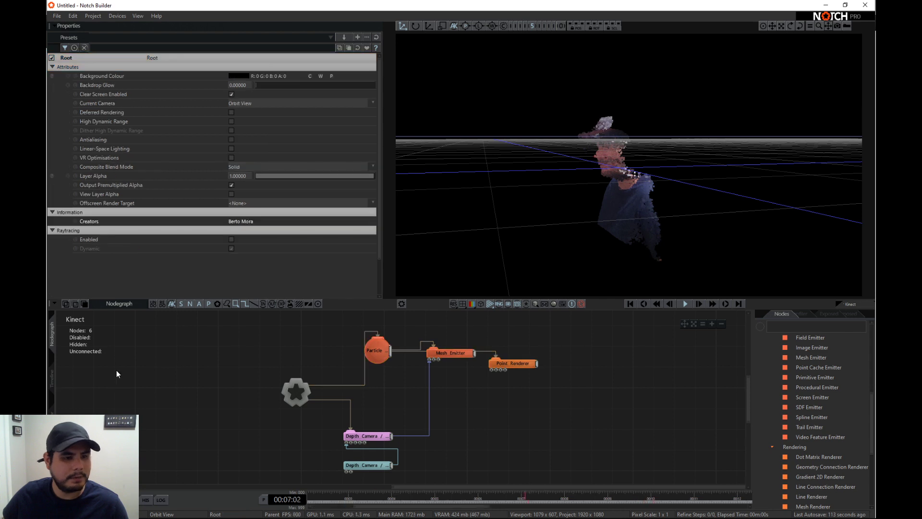
{"action": "left_click", "coordinate": [51, 378]}
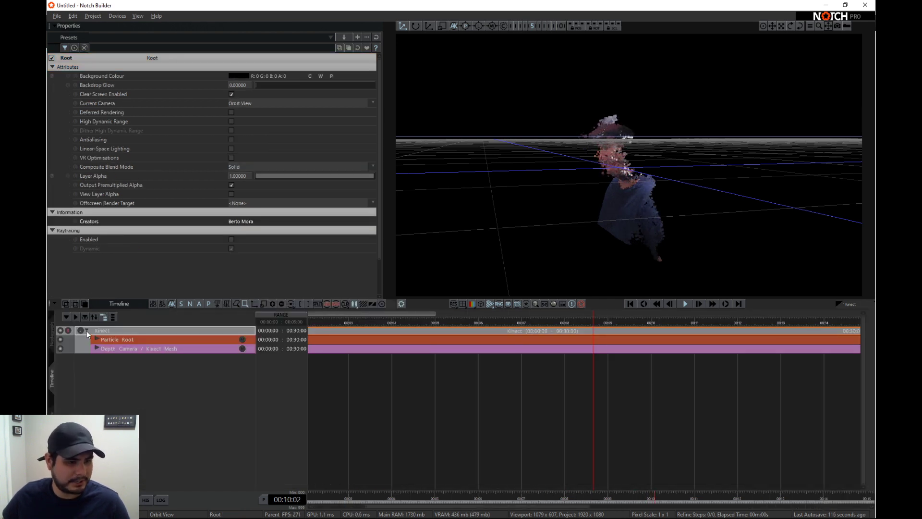
{"action": "left_click", "coordinate": [86, 330]}
{"action": "double_click", "coordinate": [125, 330]}
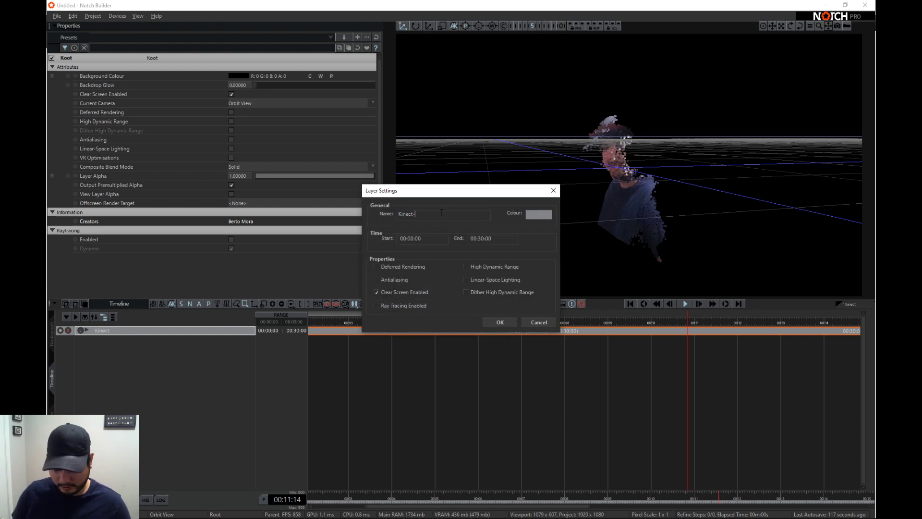
{"action": "type", "text": "-Base"}
{"action": "key", "text": "Return"}
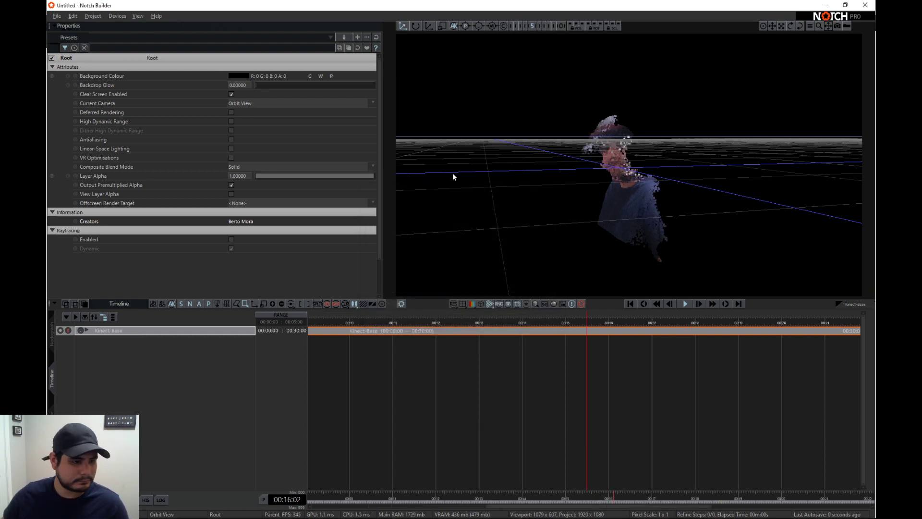
- Rewind to the start, duplicate the Kinect-Base layer, and solo the original layer in the nodegraph
{"action": "left_click", "coordinate": [630, 303]}
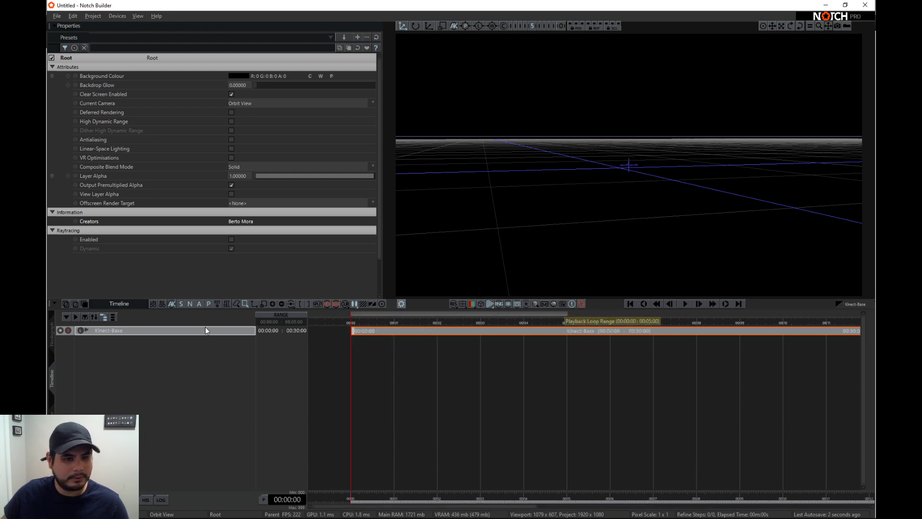
{"action": "key", "text": "ctrl+d"}
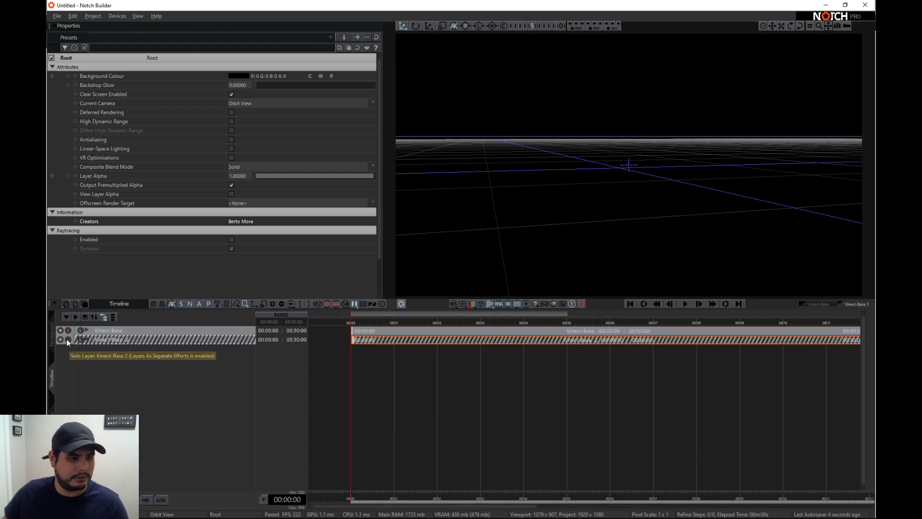
{"action": "left_click", "coordinate": [68, 331]}
{"action": "left_click", "coordinate": [52, 333]}
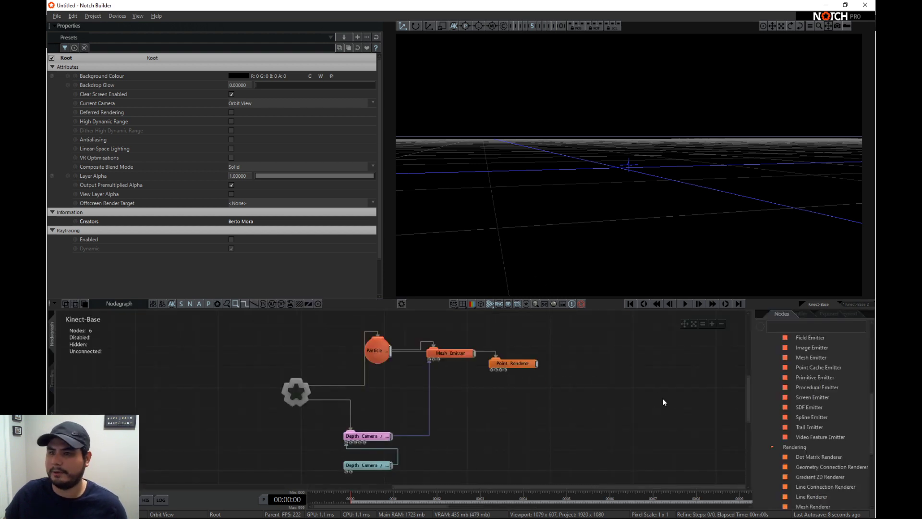
- Delete the Particle Root, Mesh Emitter and Point Renderer nodes from the Kinect-Base layer
{"action": "middle_click_drag", "start_coordinate": [610, 421], "coordinate": [607, 401]}
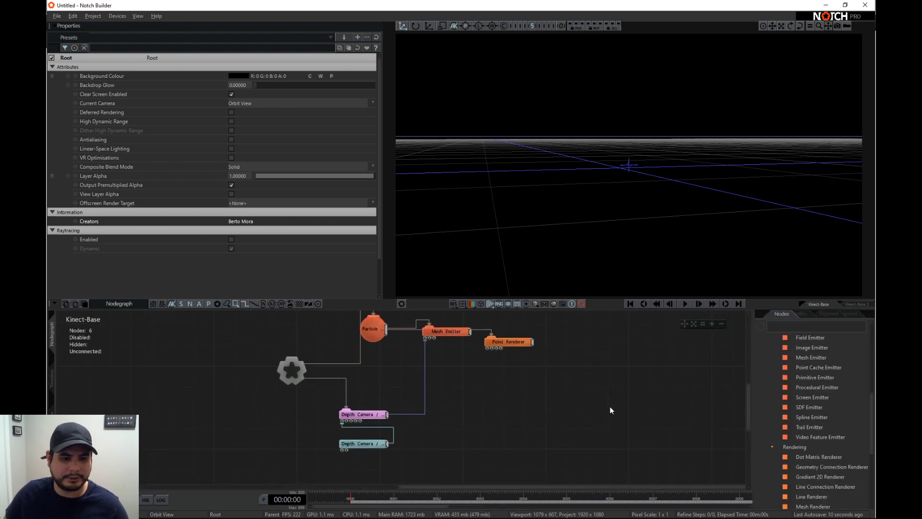
{"action": "left_click_drag", "start_coordinate": [598, 365], "coordinate": [385, 319]}
{"action": "key", "text": "Delete"}
- Set the Kinect Mesh's Visible value to 1 and view the mesh from the front
{"action": "left_click", "coordinate": [358, 413]}
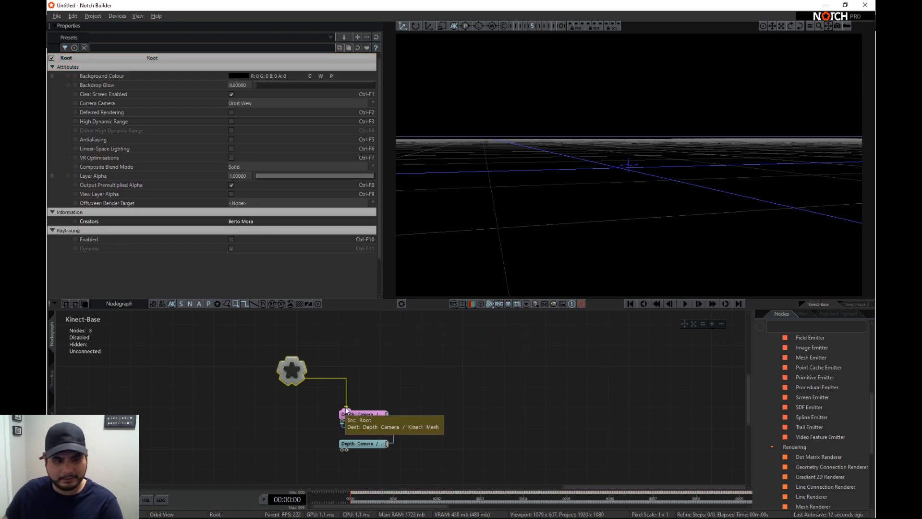
{"action": "left_click_drag", "start_coordinate": [263, 131], "coordinate": [470, 144]}
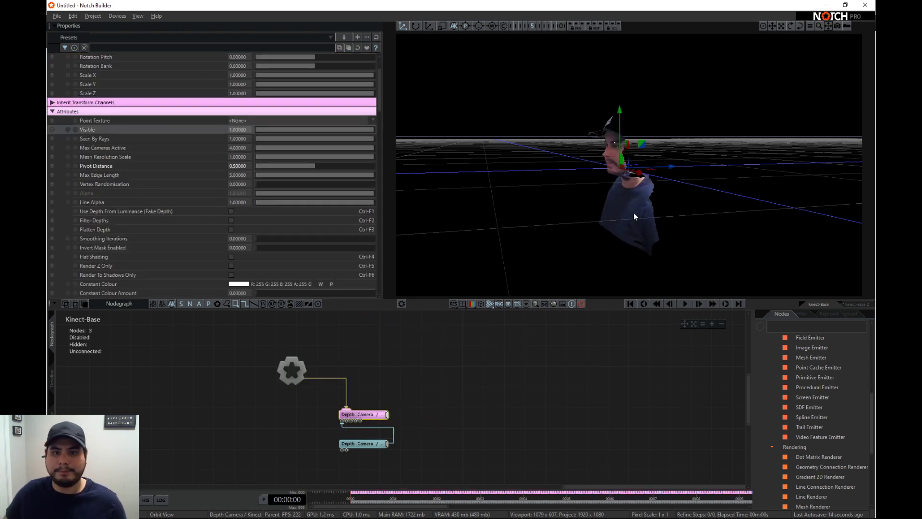
{"action": "middle_click_drag", "start_coordinate": [471, 399], "coordinate": [480, 388]}
{"action": "left_click_drag", "start_coordinate": [563, 186], "coordinate": [663, 207]}
{"action": "scroll", "coordinate": [664, 208], "scroll_direction": "down", "scroll_amount": 3}
{"action": "left_click_drag", "start_coordinate": [607, 204], "coordinate": [655, 208]}
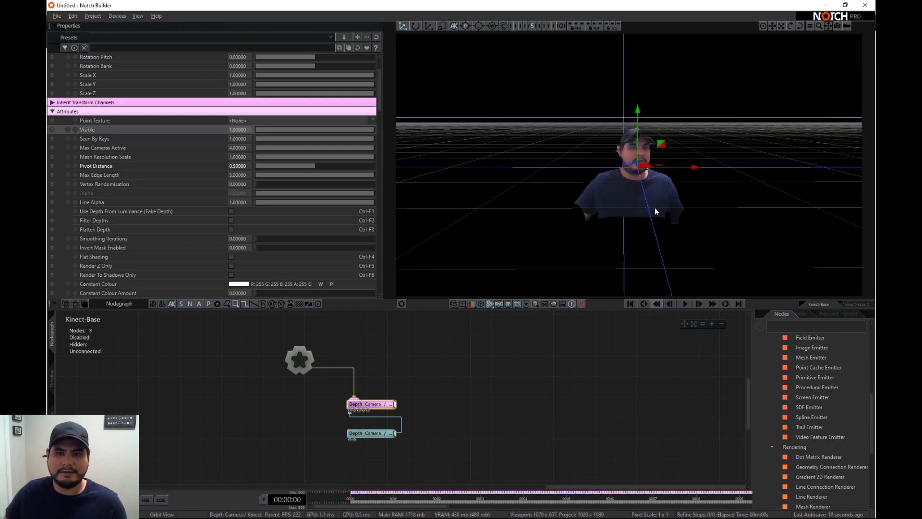
- Shift the Kinect Source and Kinect Mesh nodes slightly upward in the nodegraph, keeping the source below the mesh
{"action": "left_click_drag", "start_coordinate": [367, 436], "coordinate": [366, 426]}
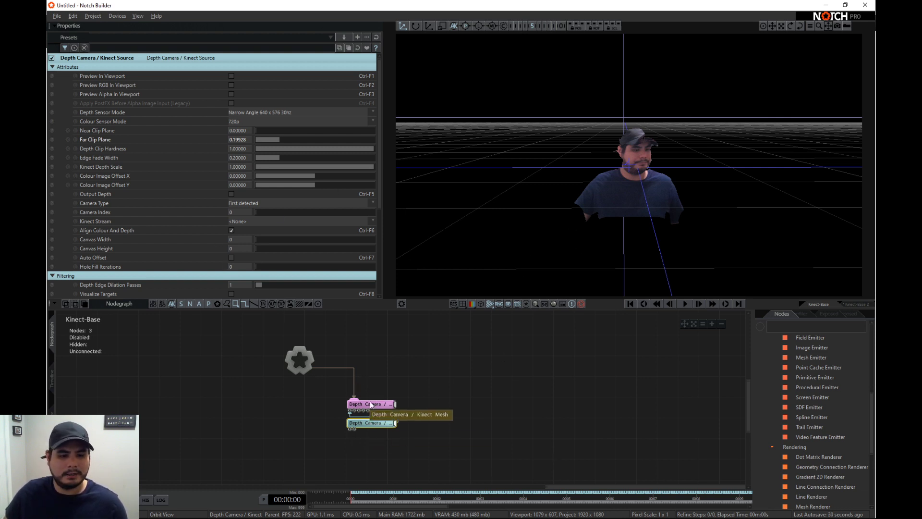
{"action": "left_click_drag", "start_coordinate": [370, 402], "coordinate": [370, 392]}
{"action": "left_click_drag", "start_coordinate": [400, 436], "coordinate": [375, 382]}
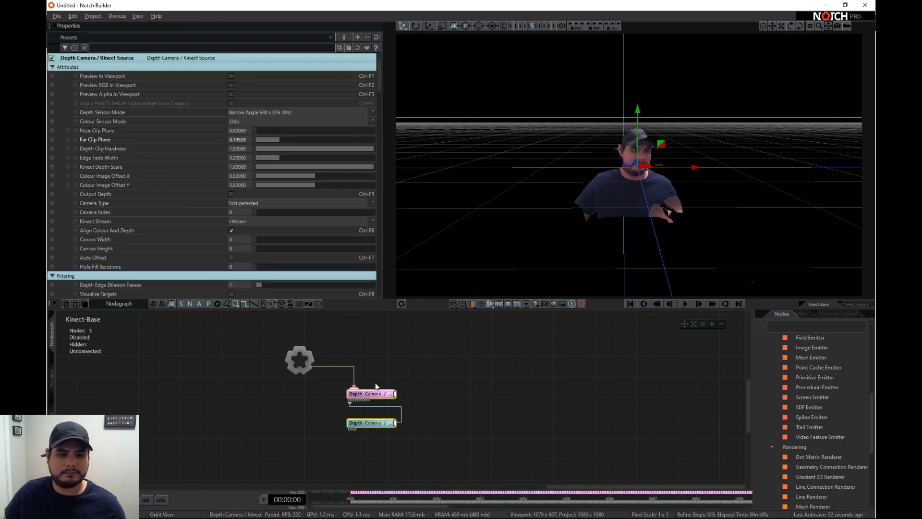
{"action": "left_click", "coordinate": [408, 410]}
{"action": "left_click_drag", "start_coordinate": [405, 445], "coordinate": [384, 418]}
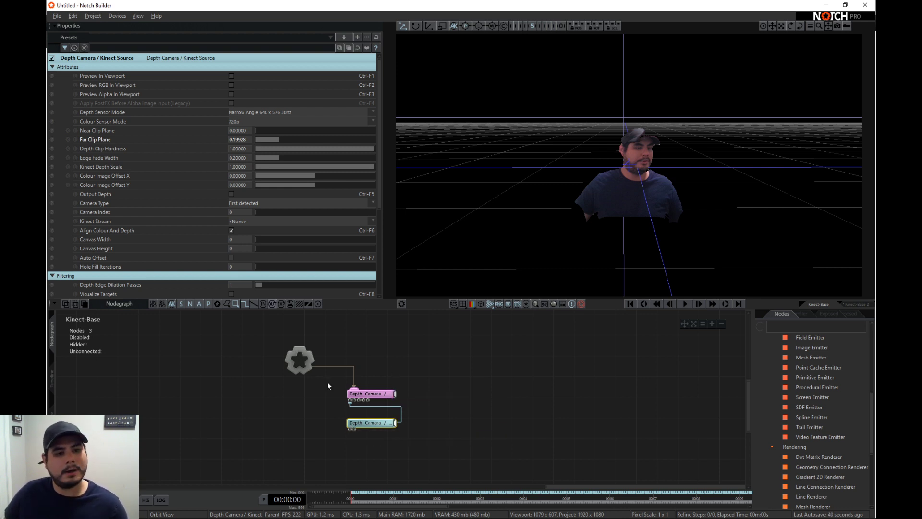
- Set the Kinect Source's Far Clip Plane to 1 and inspect the mesh from the side
{"action": "left_click", "coordinate": [358, 393]}
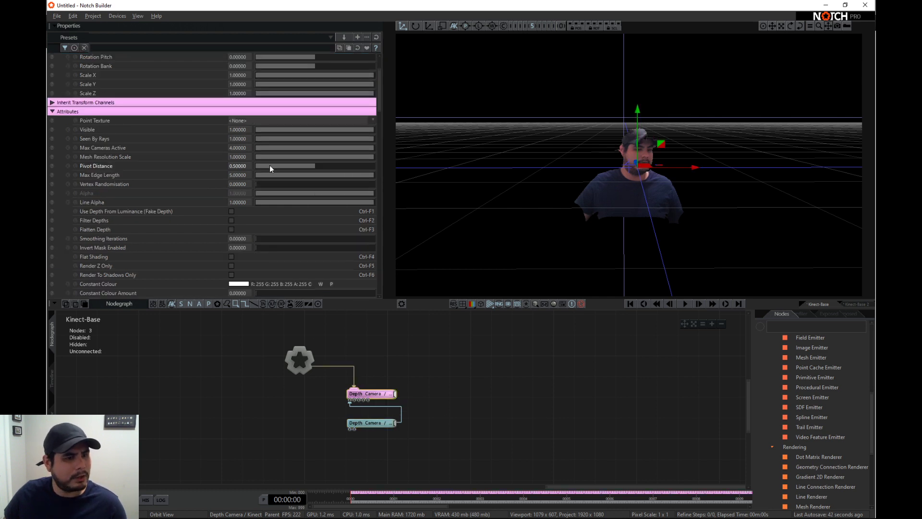
{"action": "left_click", "coordinate": [368, 422]}
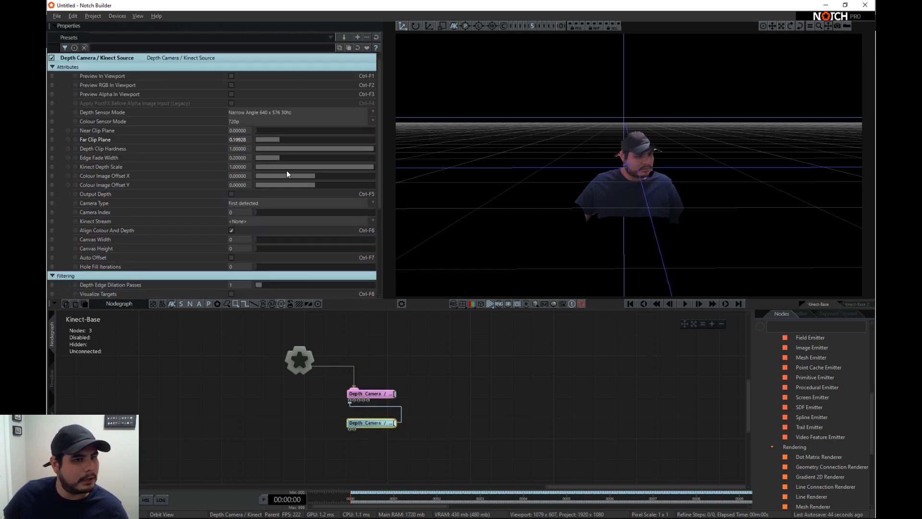
{"action": "left_click_drag", "start_coordinate": [295, 138], "coordinate": [621, 169]}
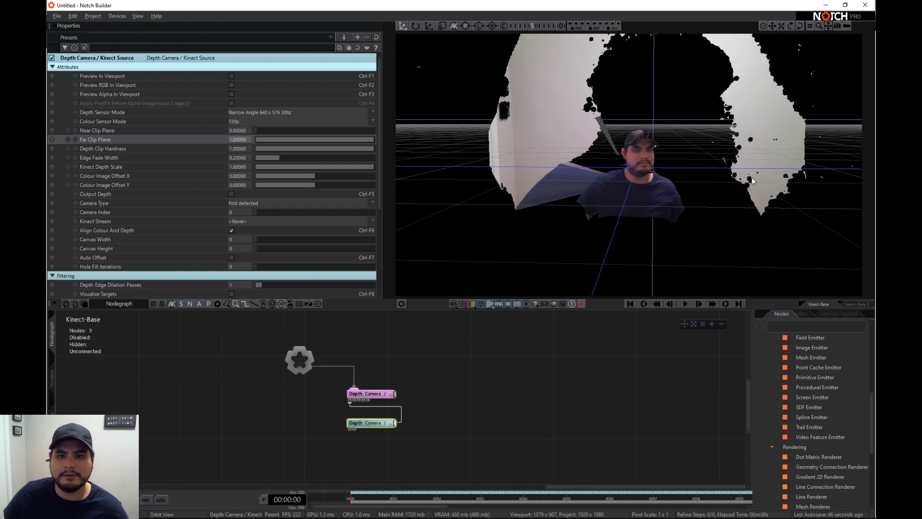
{"action": "left_click_drag", "start_coordinate": [523, 154], "coordinate": [600, 164]}
{"action": "left_click_drag", "start_coordinate": [328, 140], "coordinate": [376, 140]}
- Try a Vertex Randomisation of about 0.26 on the Kinect Mesh, and reset it to 0
{"action": "left_click", "coordinate": [372, 394]}
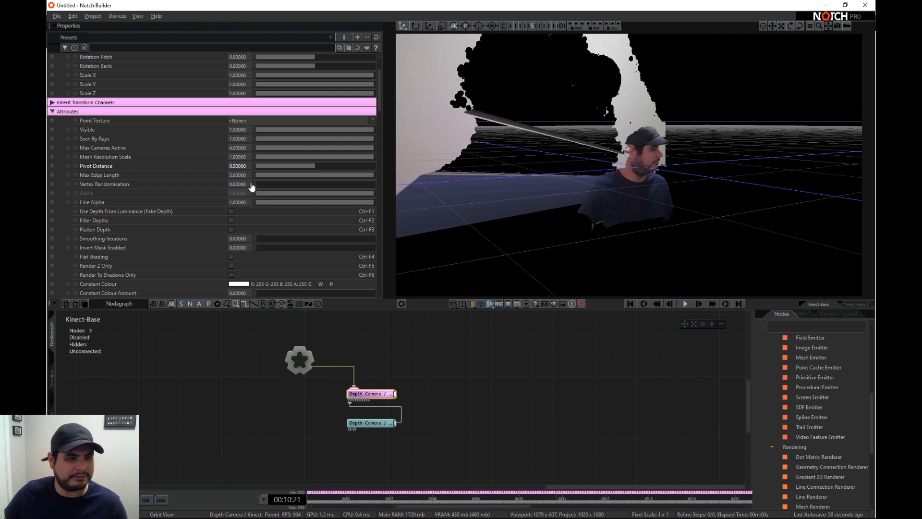
{"action": "left_click_drag", "start_coordinate": [256, 184], "coordinate": [286, 184]}
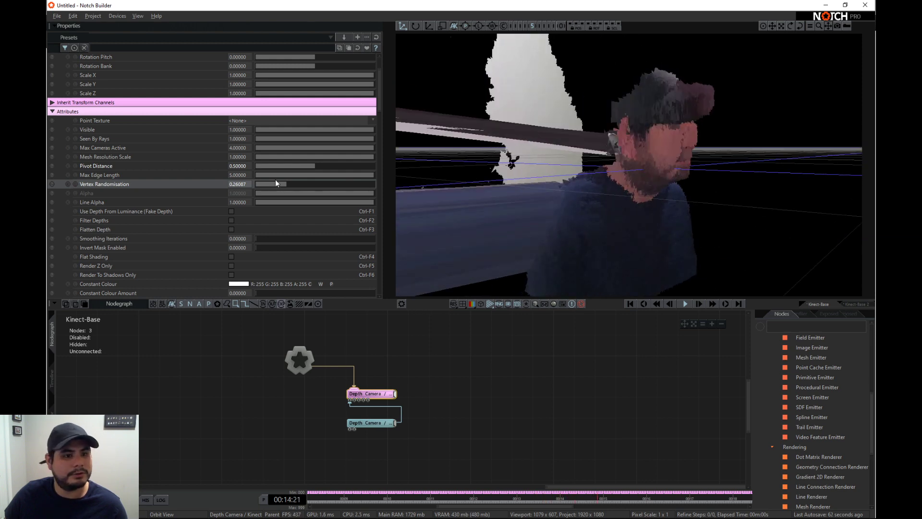
{"action": "left_click_drag", "start_coordinate": [285, 185], "coordinate": [243, 185]}
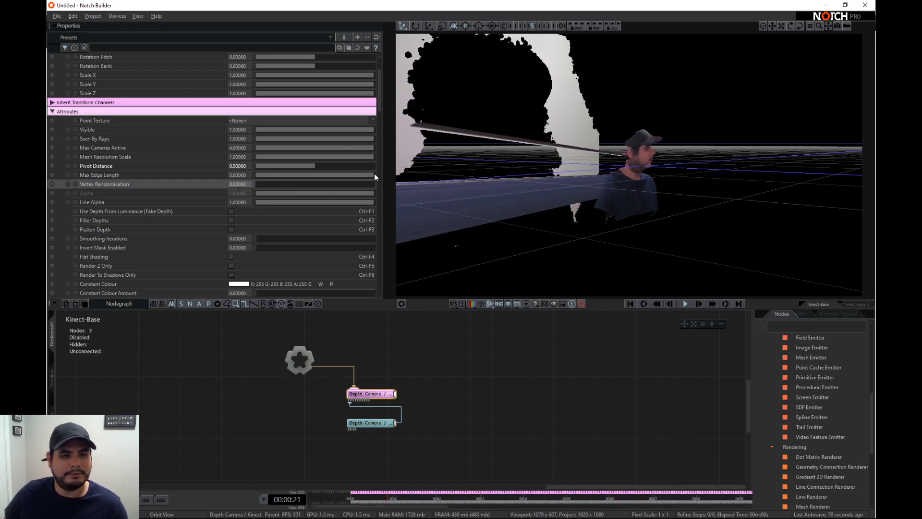
- Lower the Kinect Mesh's Max Edge Length to about 1.03 and place the Kinect Source node to the mesh node's lower left
{"action": "left_click_drag", "start_coordinate": [373, 174], "coordinate": [281, 175]}
{"action": "scroll", "coordinate": [221, 259], "scroll_direction": "down", "scroll_amount": 3}
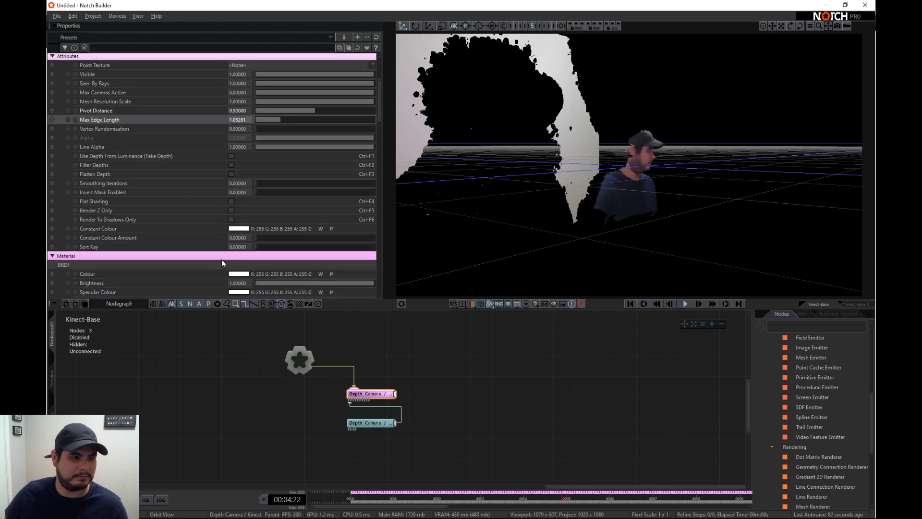
{"action": "left_click_drag", "start_coordinate": [361, 421], "coordinate": [288, 422]}
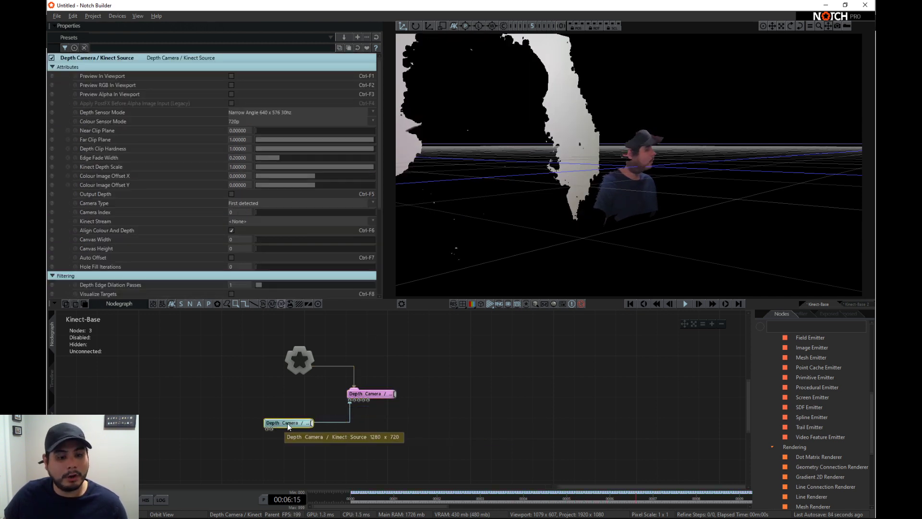
- Search the nodes for "mat", connect a new Material node to the Kinect Mesh, and set its Emissiveness to 1
{"action": "left_click", "coordinate": [371, 395]}
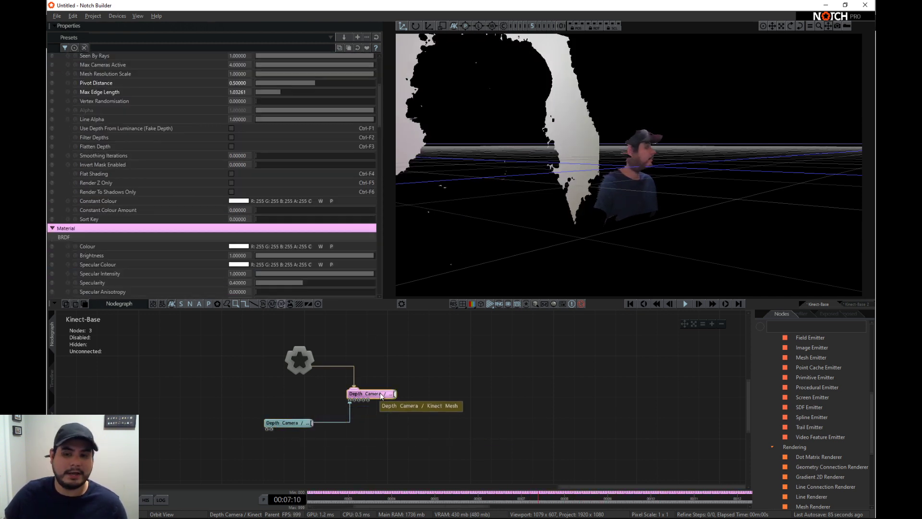
{"action": "left_click", "coordinate": [776, 328]}
{"action": "type", "text": "mat"}
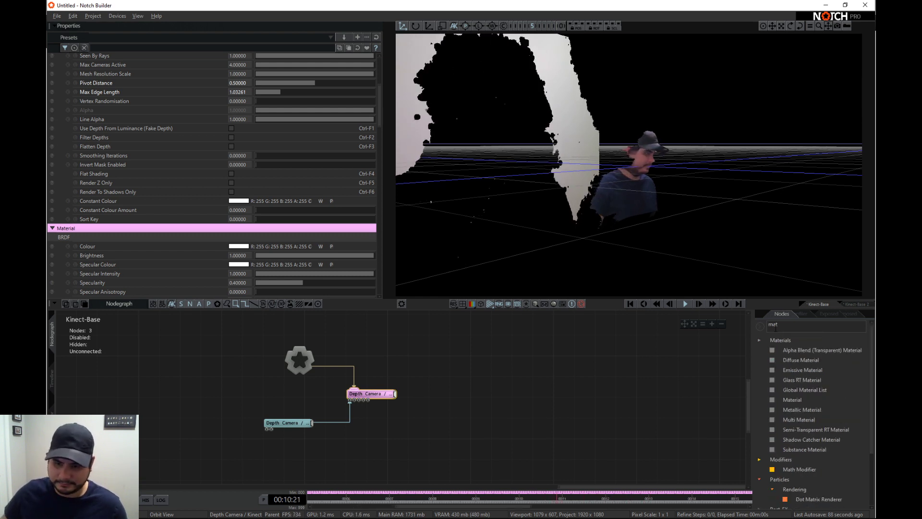
{"action": "left_click_drag", "start_coordinate": [792, 400], "coordinate": [368, 402]}
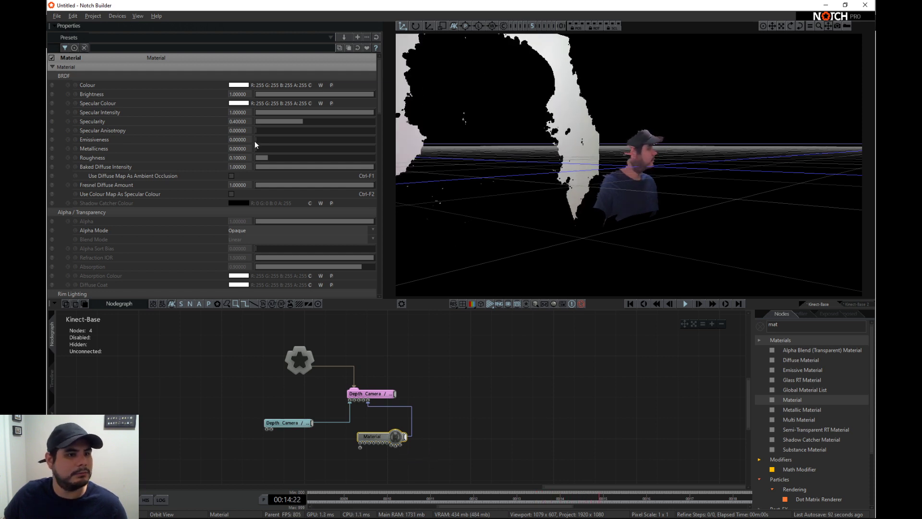
{"action": "left_click_drag", "start_coordinate": [255, 140], "coordinate": [354, 144]}
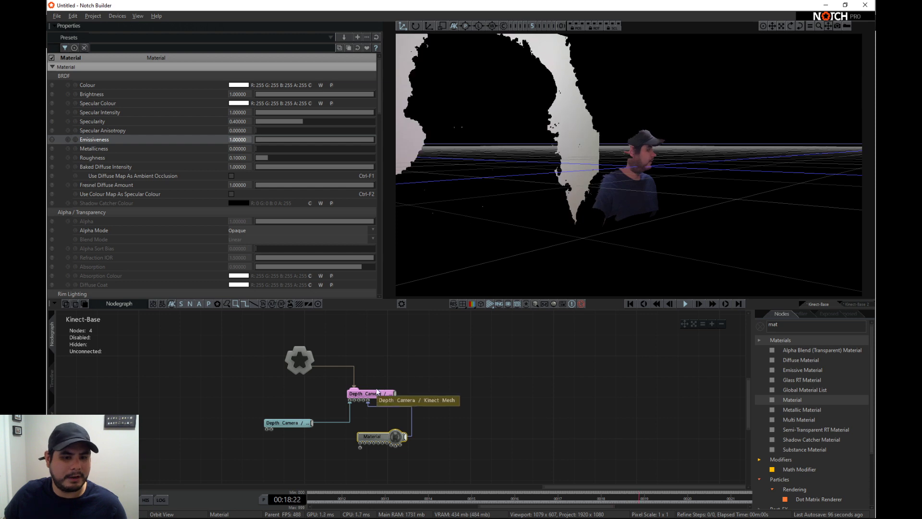
- Raise the Kinect Mesh's Constant Colour Amount to 1
{"action": "left_click", "coordinate": [365, 394]}
{"action": "scroll", "coordinate": [223, 218], "scroll_direction": "down", "scroll_amount": 1}
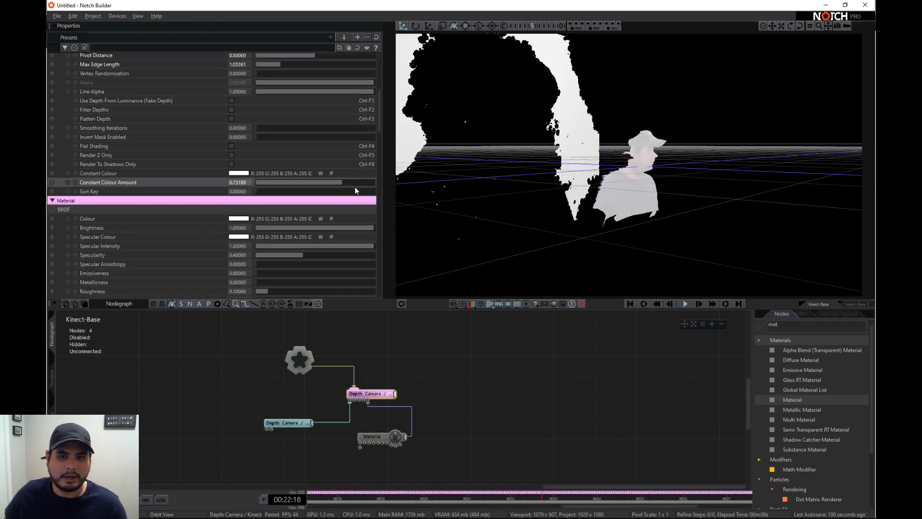
- Set the Material's Colour to blue (0, 56, 255) and its Specular Colour to pink (255, 0, 111)
{"action": "left_click", "coordinate": [377, 435]}
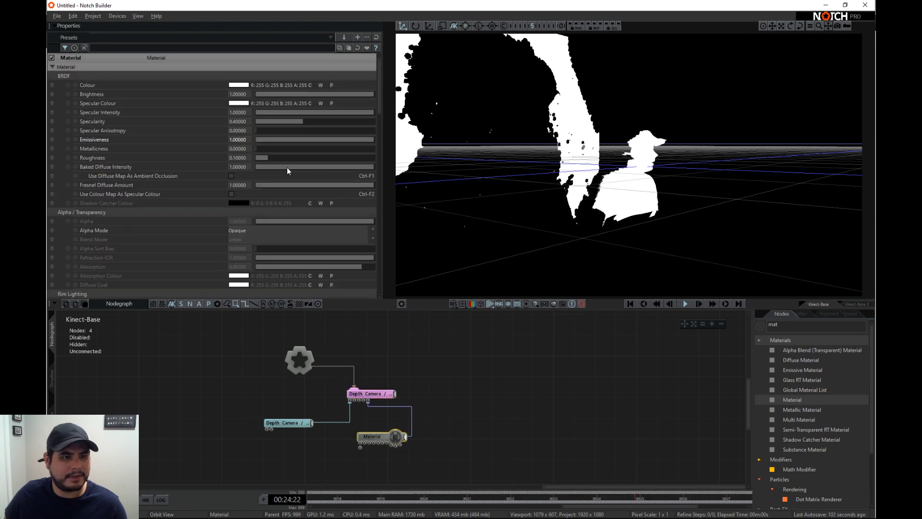
{"action": "left_click", "coordinate": [242, 89]}
{"action": "left_click_drag", "start_coordinate": [77, 154], "coordinate": [47, 193]}
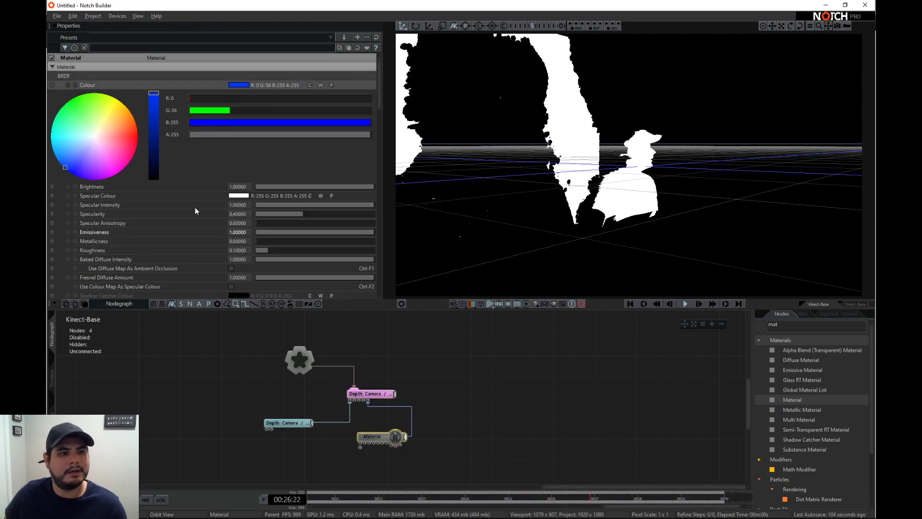
{"action": "left_click", "coordinate": [238, 195]}
{"action": "left_click_drag", "start_coordinate": [119, 226], "coordinate": [122, 240]}
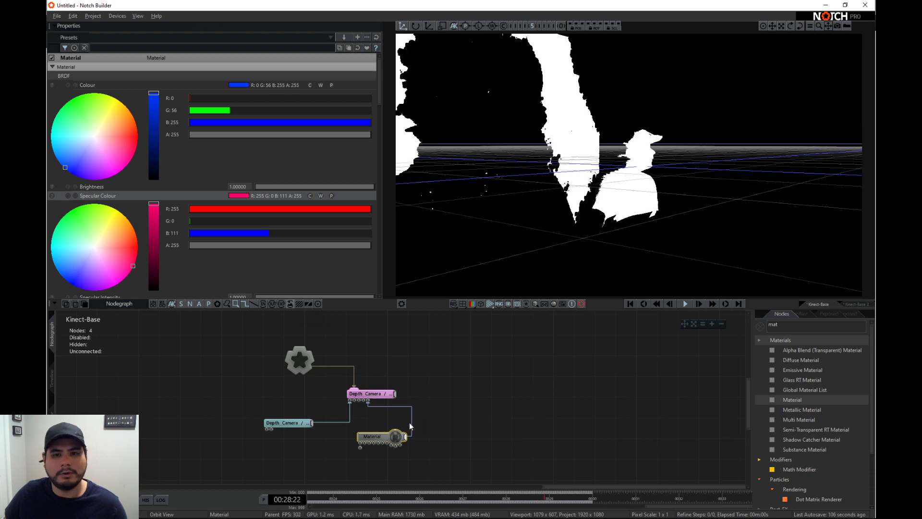
- Disconnect the Material node from the Kinect Mesh and place it directly below the mesh node
{"action": "left_click", "coordinate": [355, 395]}
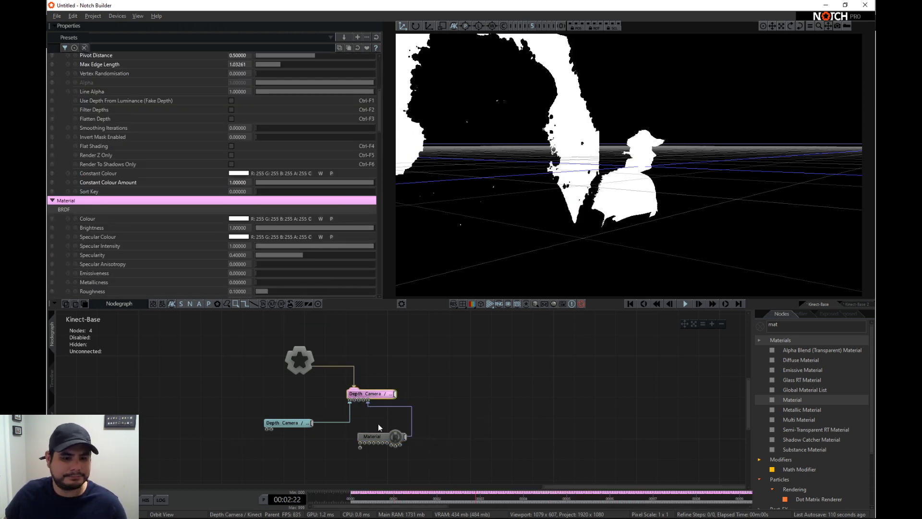
{"action": "left_click", "coordinate": [375, 436]}
{"action": "scroll", "coordinate": [296, 226], "scroll_direction": "down", "scroll_amount": 3}
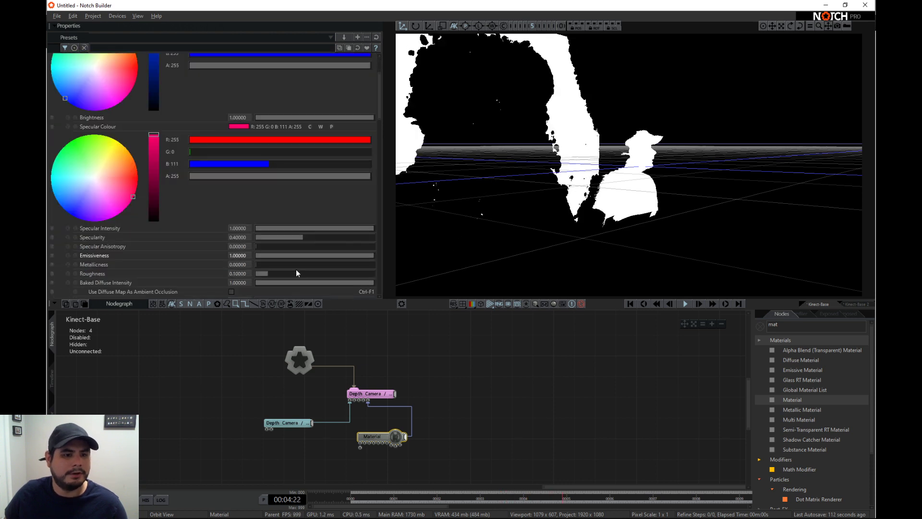
{"action": "left_click", "coordinate": [360, 394]}
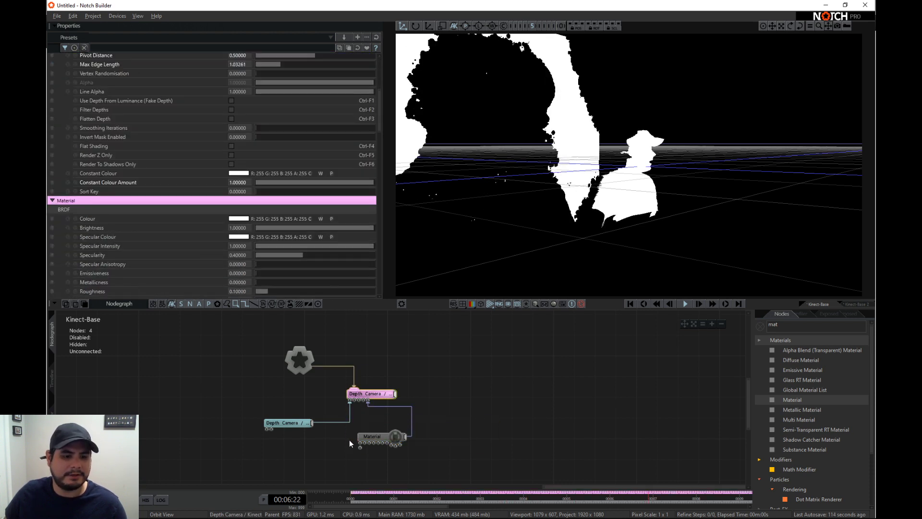
{"action": "left_click", "coordinate": [399, 406]}
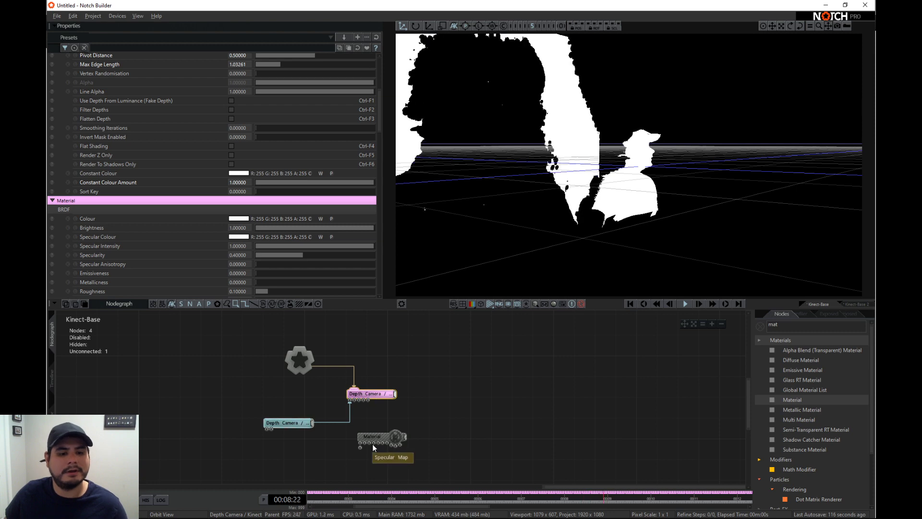
{"action": "left_click_drag", "start_coordinate": [373, 438], "coordinate": [362, 438]}
- Try different Constant Colour and Constant Colour Amount settings on the Kinect Mesh, ending with white and an amount of 0
{"action": "left_click", "coordinate": [354, 394]}
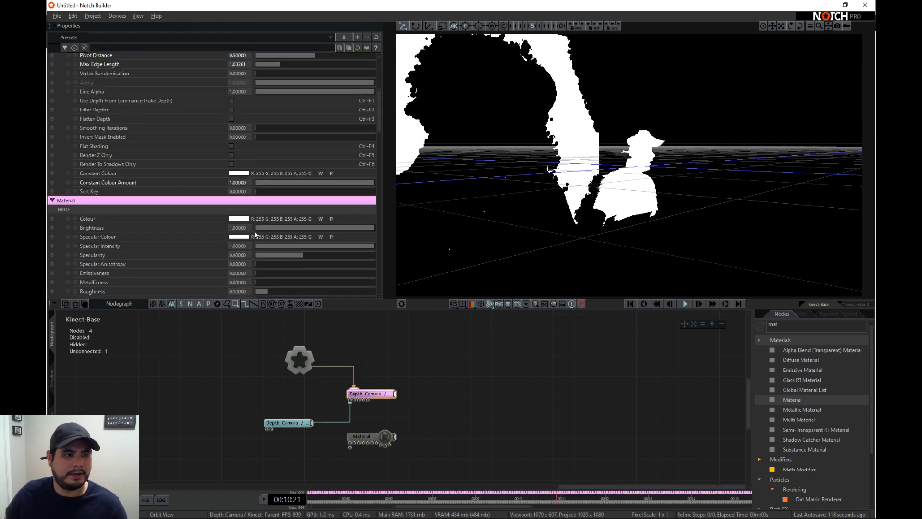
{"action": "scroll", "coordinate": [296, 230], "scroll_direction": "up", "scroll_amount": 3}
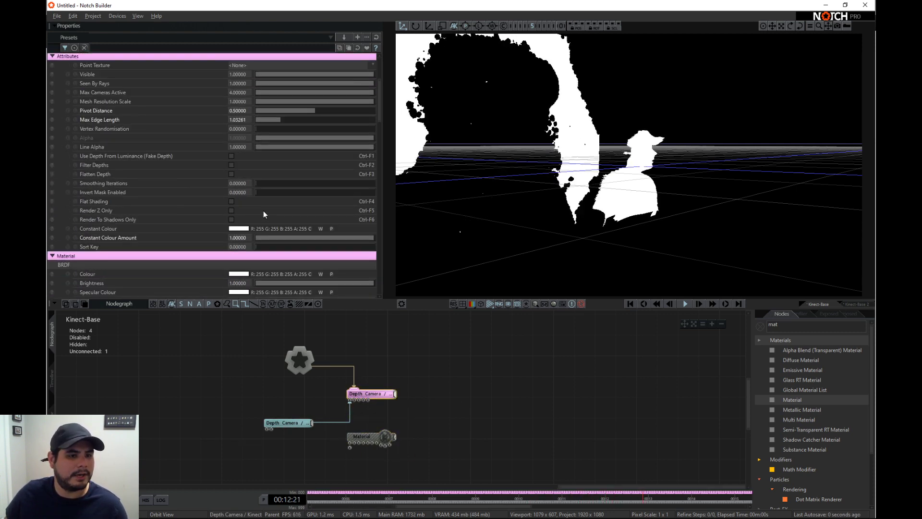
{"action": "left_click_drag", "start_coordinate": [352, 237], "coordinate": [198, 228]}
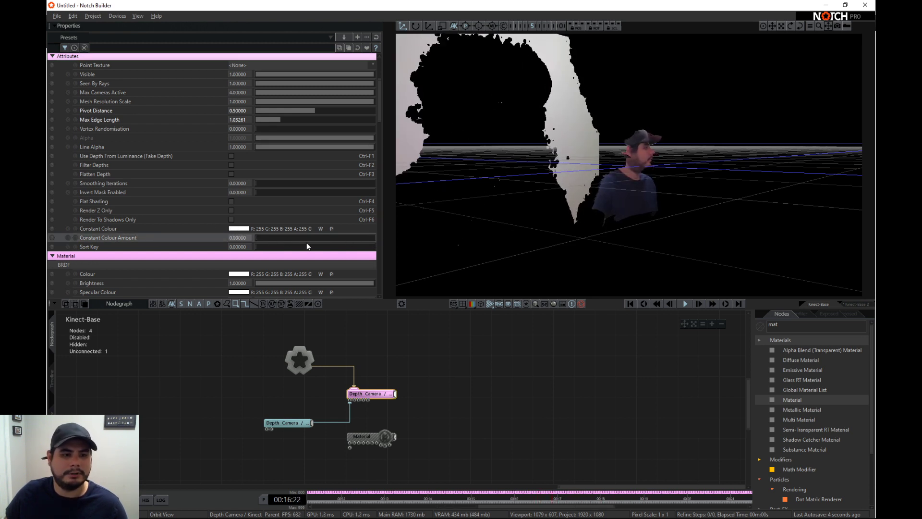
{"action": "left_click_drag", "start_coordinate": [307, 238], "coordinate": [529, 261]}
{"action": "left_click", "coordinate": [237, 230]}
{"action": "left_click_drag", "start_coordinate": [96, 283], "coordinate": [141, 173]}
{"action": "scroll", "coordinate": [221, 231], "scroll_direction": "down", "scroll_amount": 3}
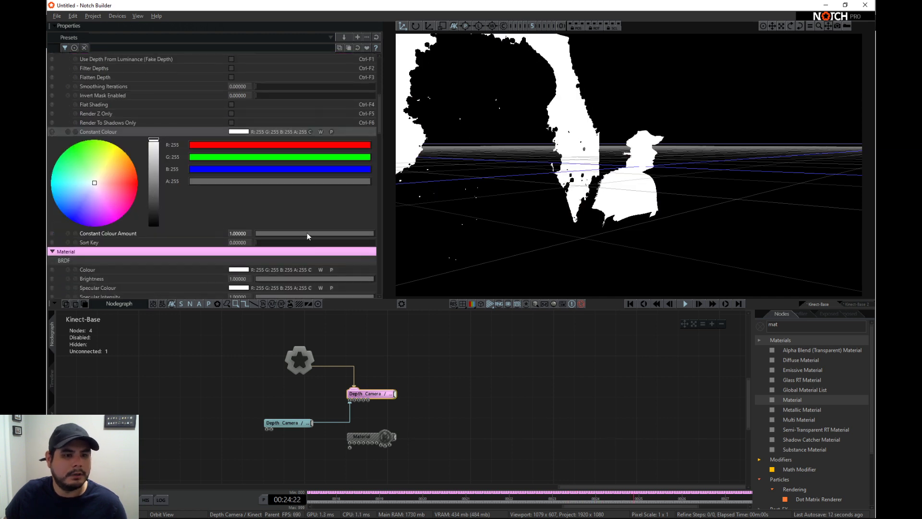
{"action": "left_click_drag", "start_coordinate": [307, 236], "coordinate": [206, 197]}
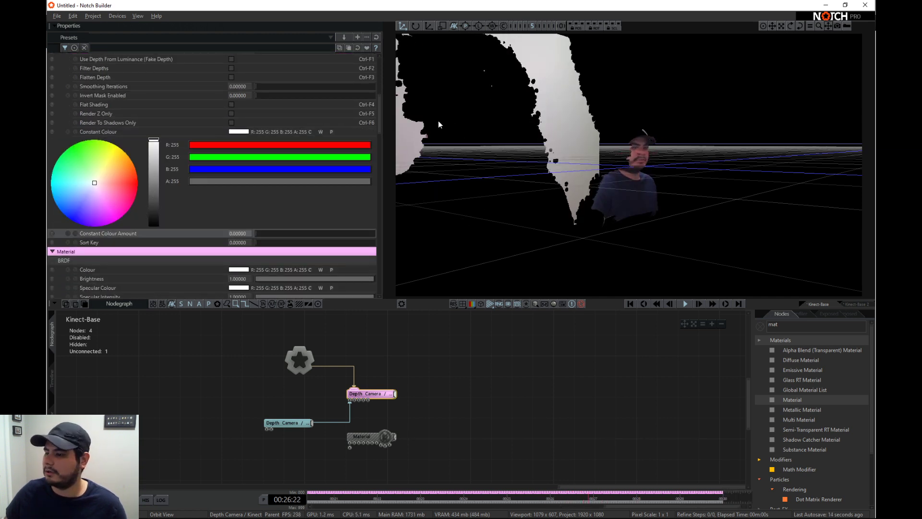
- Lower the Kinect Source's Far Clip Plane to about 0.196 to cut off the background behind the person
{"action": "left_click", "coordinate": [298, 423]}
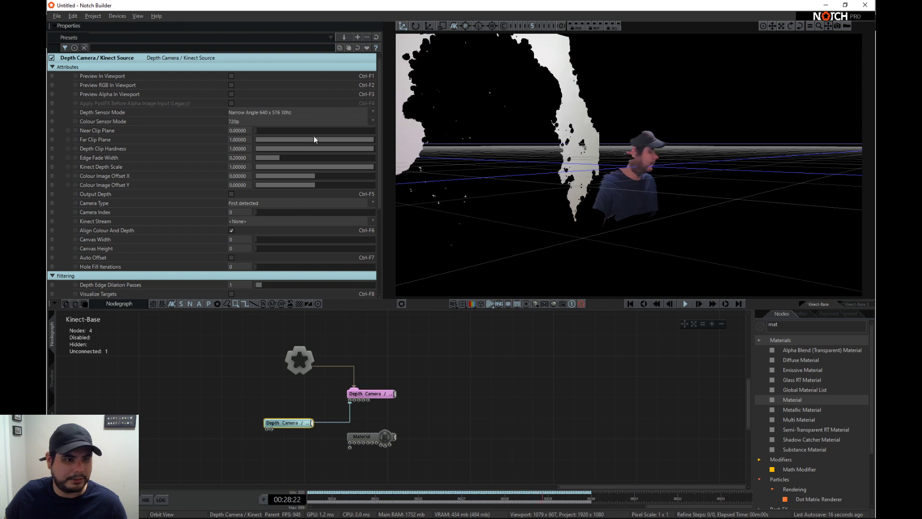
{"action": "left_click_drag", "start_coordinate": [359, 139], "coordinate": [283, 143]}
{"action": "right_click_drag", "start_coordinate": [578, 197], "coordinate": [561, 249]}
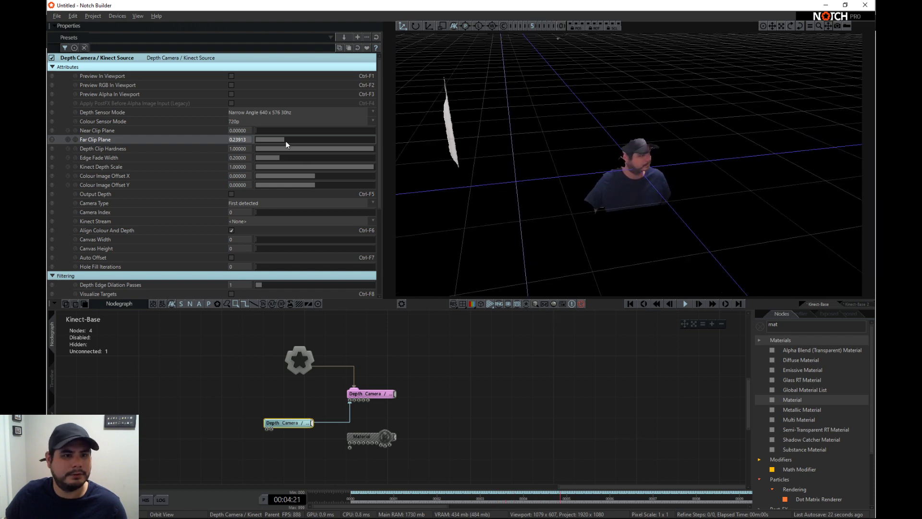
{"action": "left_click_drag", "start_coordinate": [284, 139], "coordinate": [279, 139]}
{"action": "right_click_drag", "start_coordinate": [749, 212], "coordinate": [582, 179]}
- Switch to the Kinect-Base 2 layer and rename it Kinect-Particle
{"action": "left_click", "coordinate": [50, 379]}
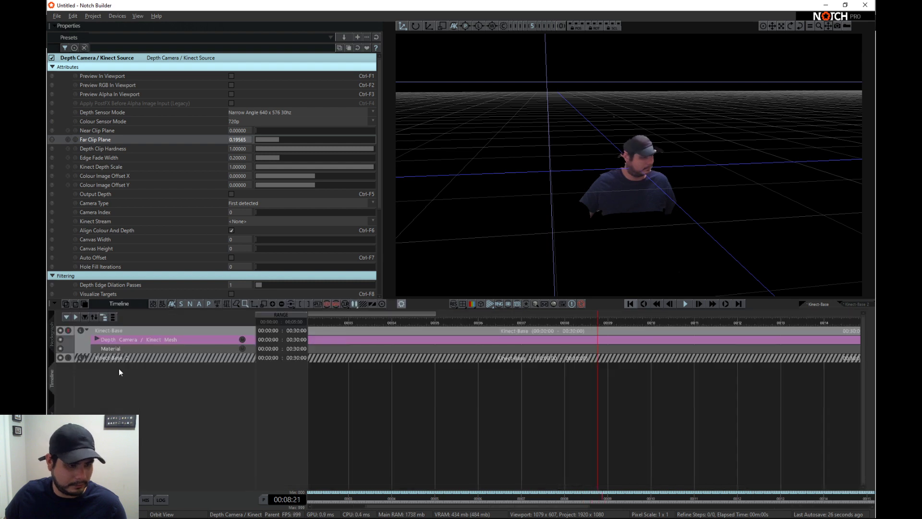
{"action": "left_click", "coordinate": [96, 357]}
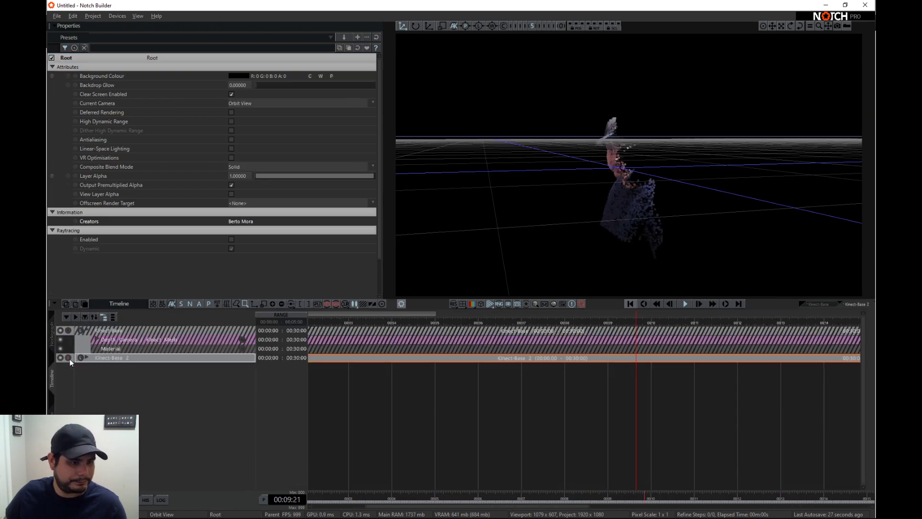
{"action": "double_click", "coordinate": [108, 357]}
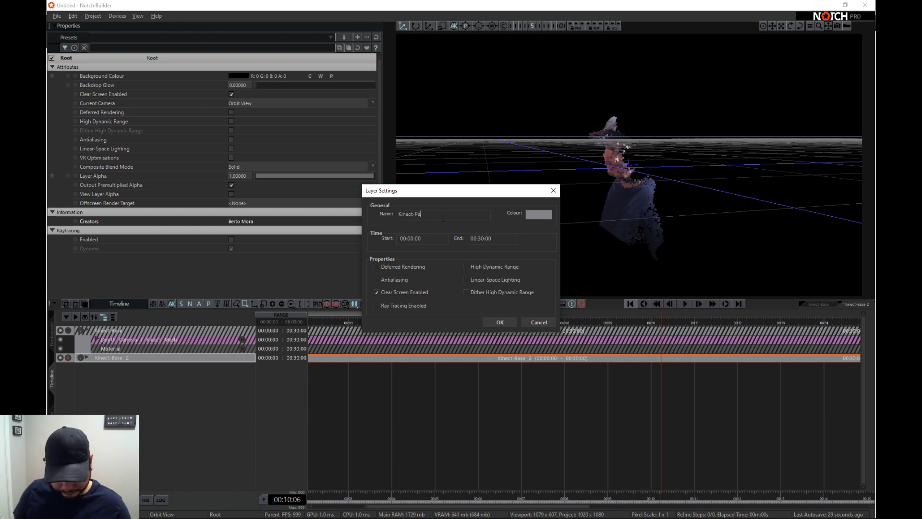
{"action": "key", "text": "Return"}
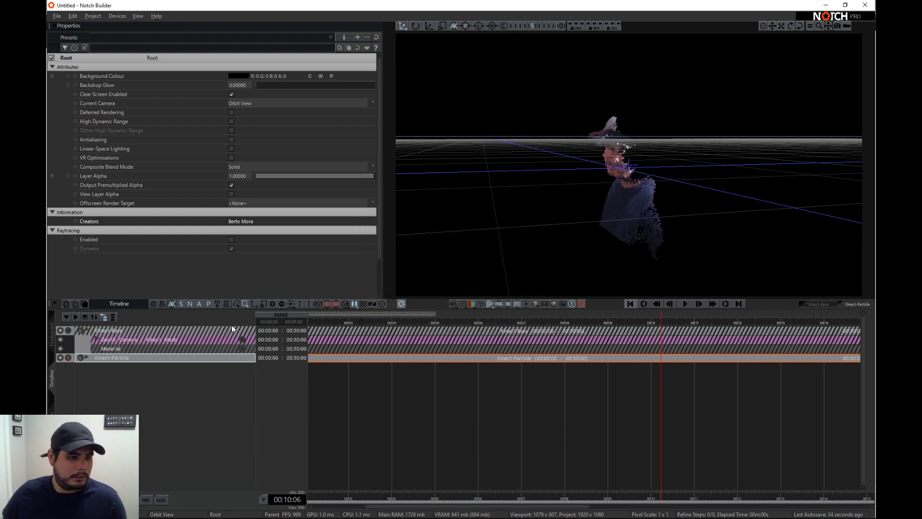
- Spread out the Kinect-Particle nodes, moving the Mesh Emitter higher and the Point Renderer farther right of the Particle Root
{"action": "left_click", "coordinate": [51, 336]}
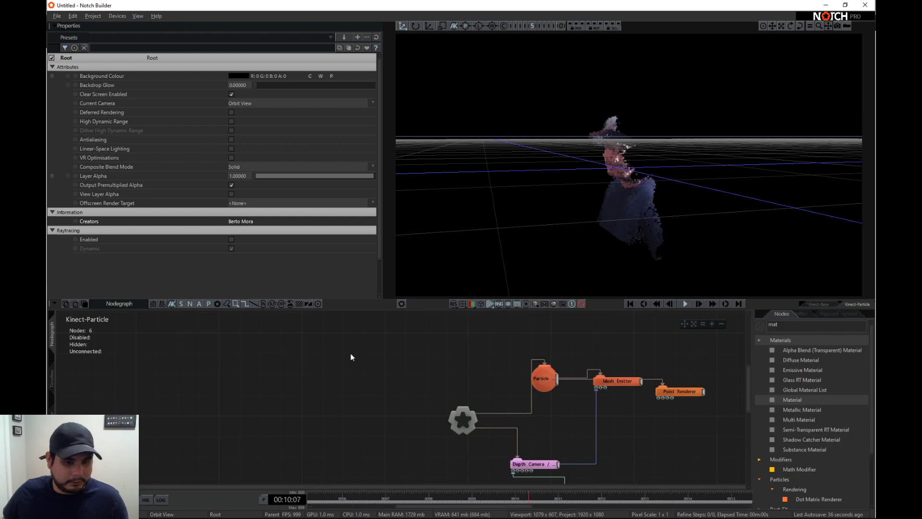
{"action": "middle_click_drag", "start_coordinate": [591, 405], "coordinate": [497, 378]}
{"action": "left_click", "coordinate": [563, 395]}
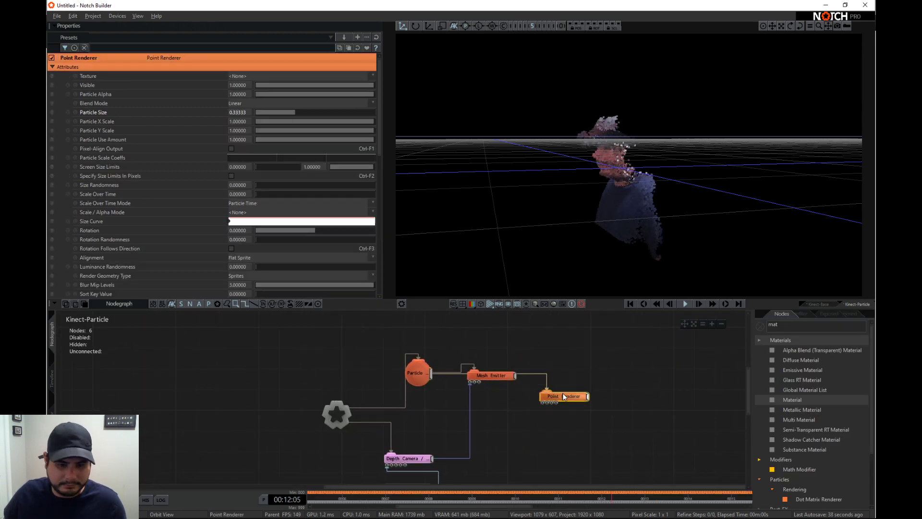
{"action": "left_click_drag", "start_coordinate": [489, 377], "coordinate": [490, 355]}
{"action": "middle_click_drag", "start_coordinate": [543, 411], "coordinate": [536, 405]}
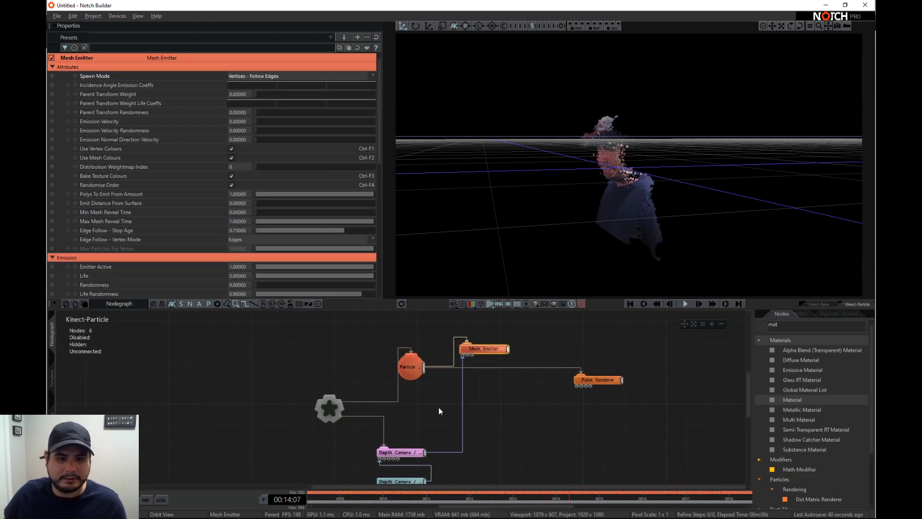
- Hide the viewport grid, search the nodes for "vel", and connect a particle Velocity Affector to the Particle Root
{"action": "left_click", "coordinate": [762, 326]}
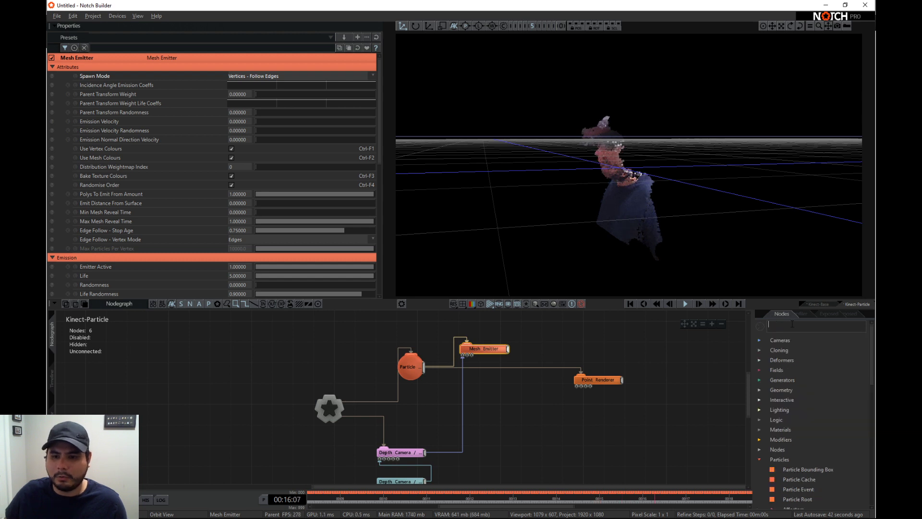
{"action": "left_click", "coordinate": [489, 306]}
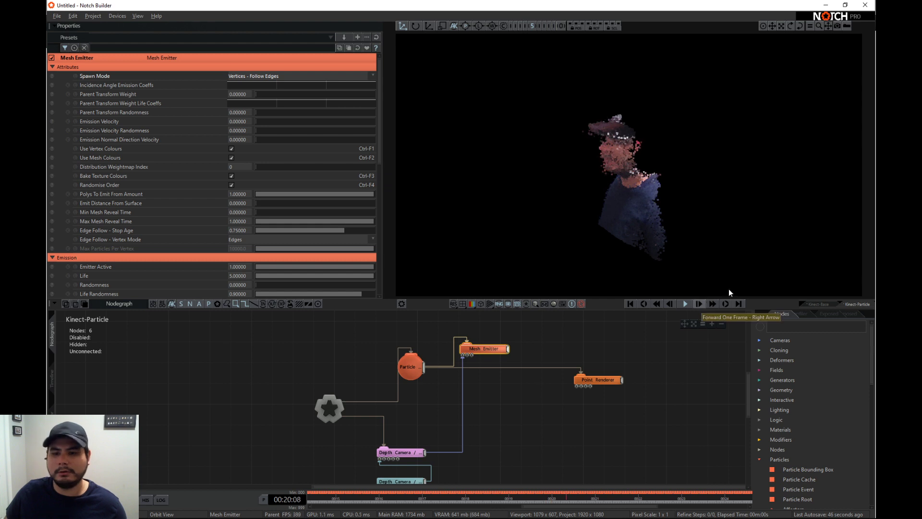
{"action": "type", "text": "ve"}
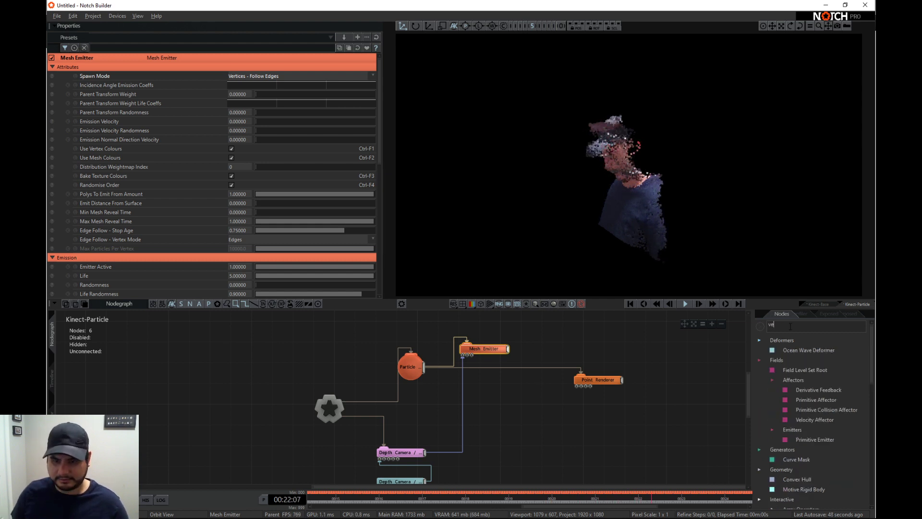
{"action": "type", "text": "l"}
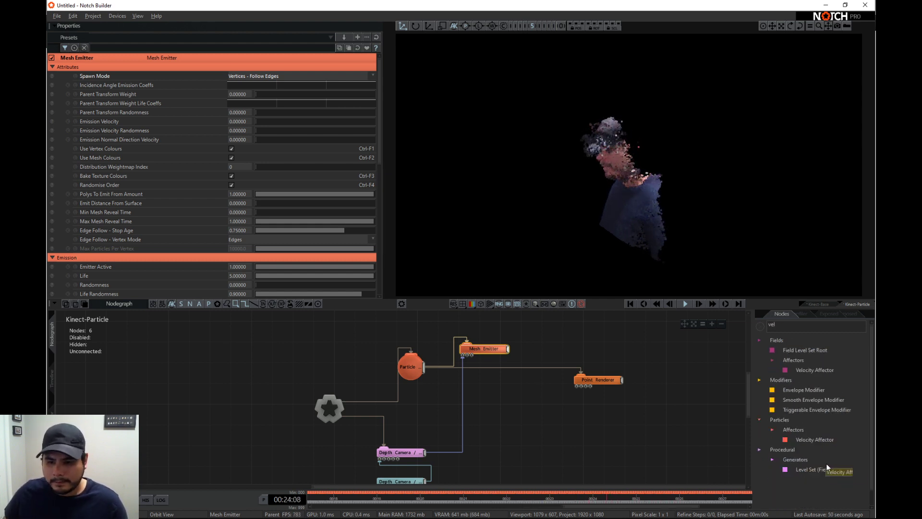
{"action": "left_click_drag", "start_coordinate": [486, 387], "coordinate": [486, 387]}
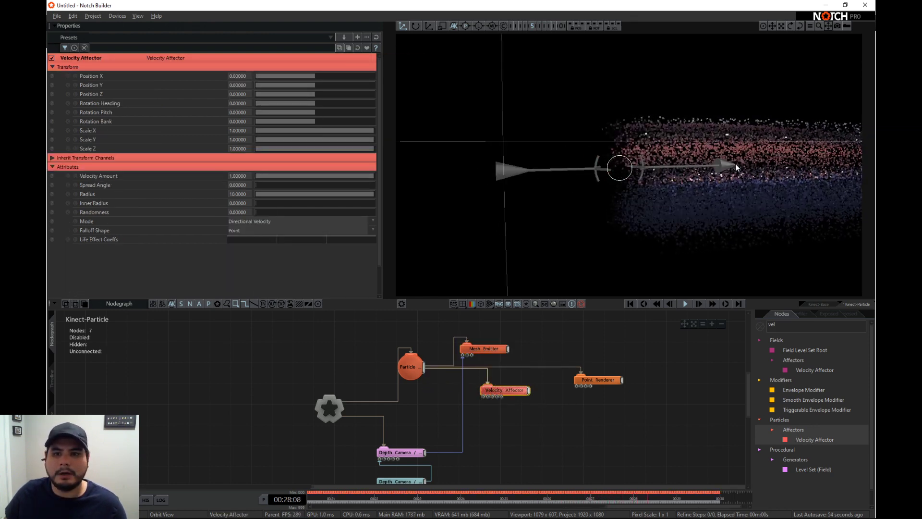
{"action": "left_click_drag", "start_coordinate": [712, 146], "coordinate": [756, 186]}
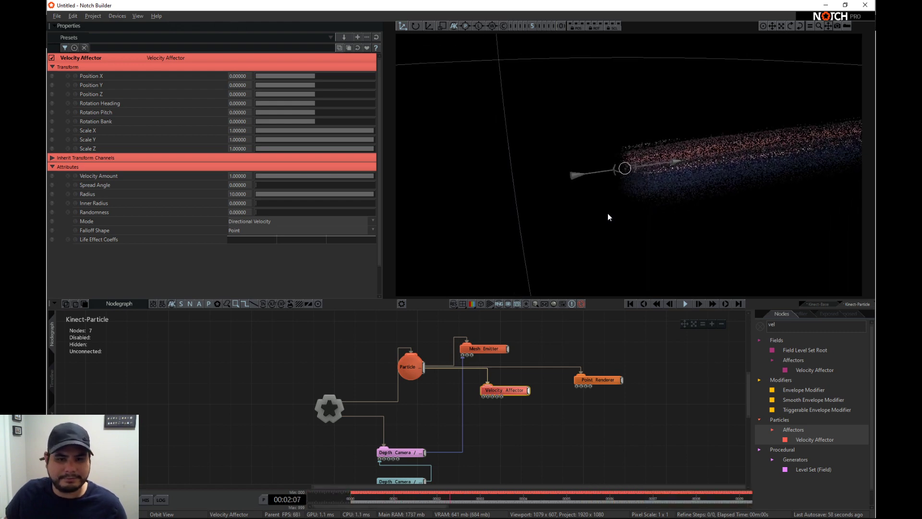
{"action": "left_click_drag", "start_coordinate": [608, 217], "coordinate": [624, 190]}
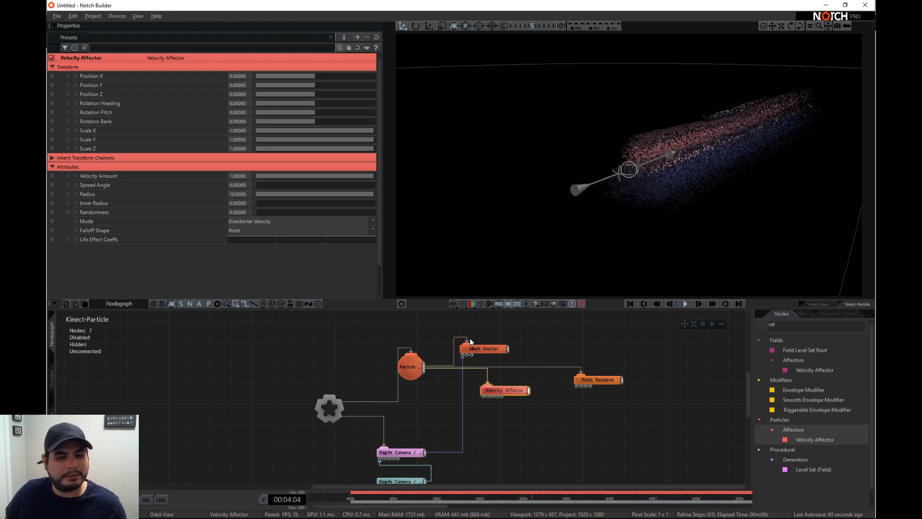
- Enable the Particle Root's fixed update rate and set it to 60
{"action": "left_click", "coordinate": [410, 367]}
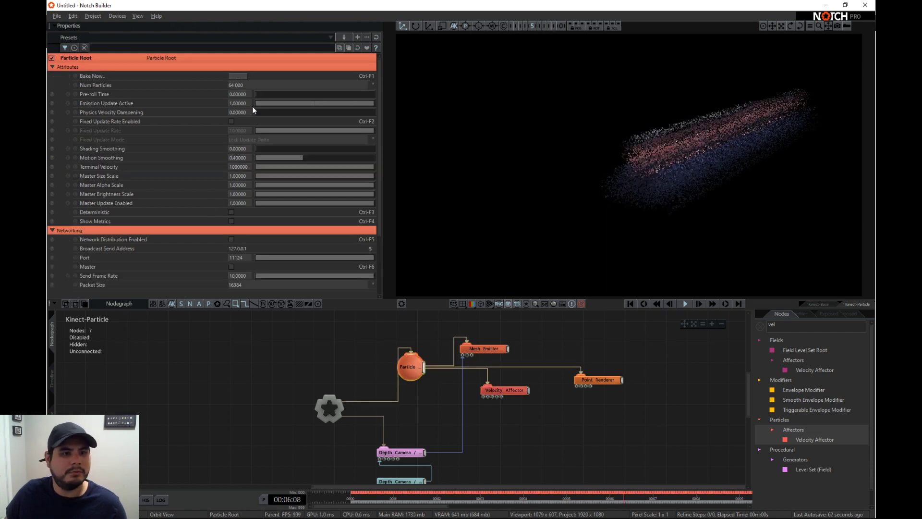
{"action": "left_click", "coordinate": [231, 121]}
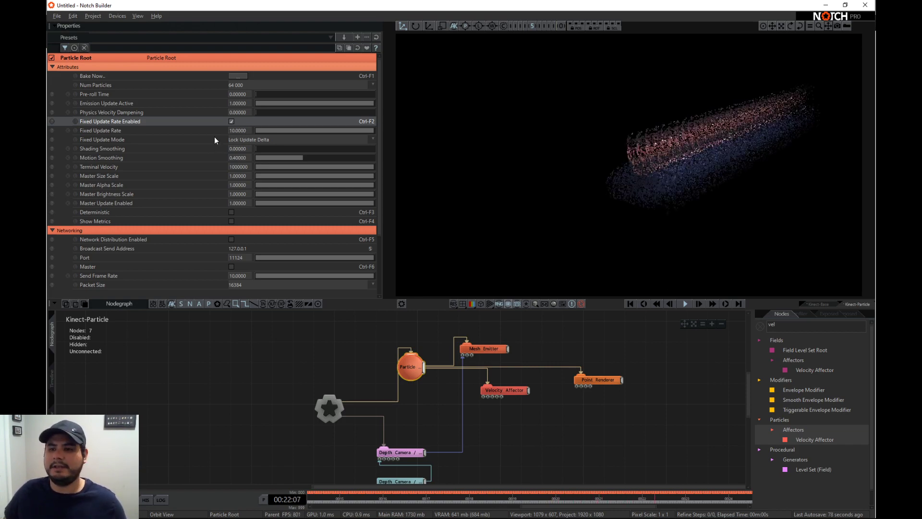
{"action": "double_click", "coordinate": [245, 130]}
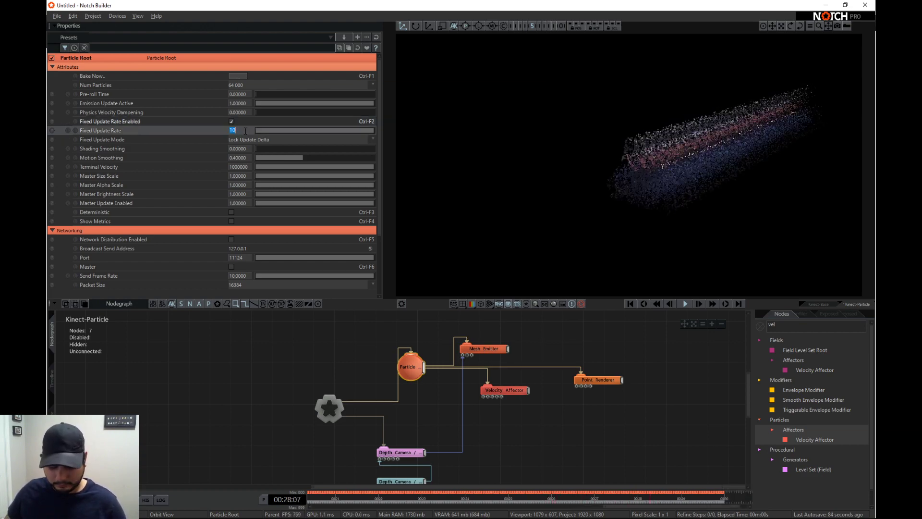
{"action": "type", "text": "60.0000"}
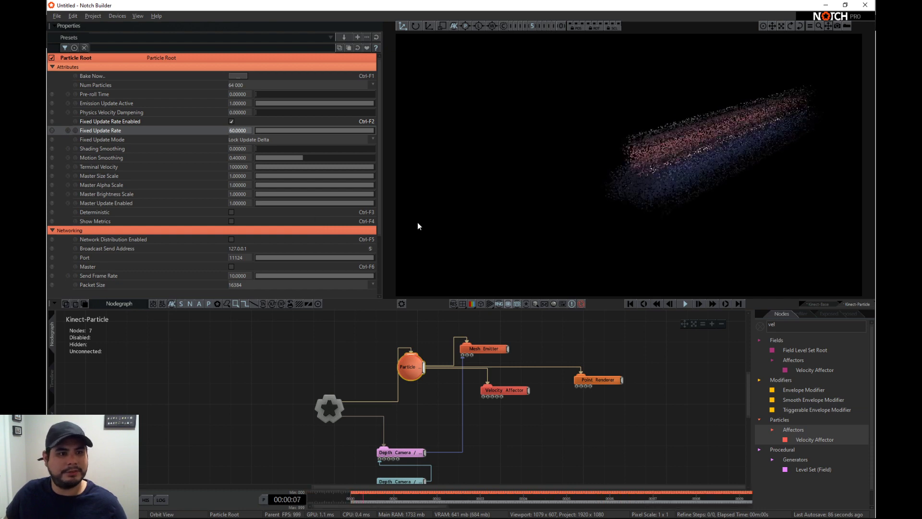
- Set the maximum frame rate limit in the project's time properties to 60
{"action": "left_click", "coordinate": [263, 500]}
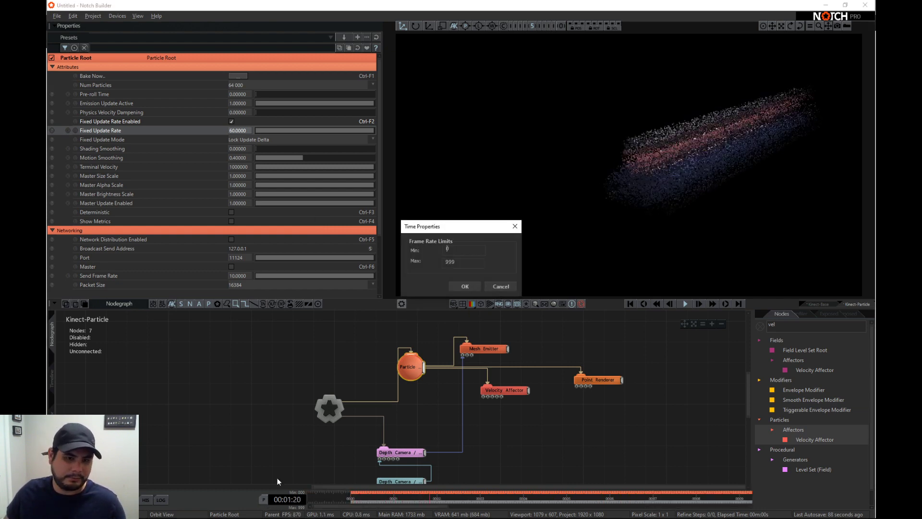
{"action": "type", "text": "60"}
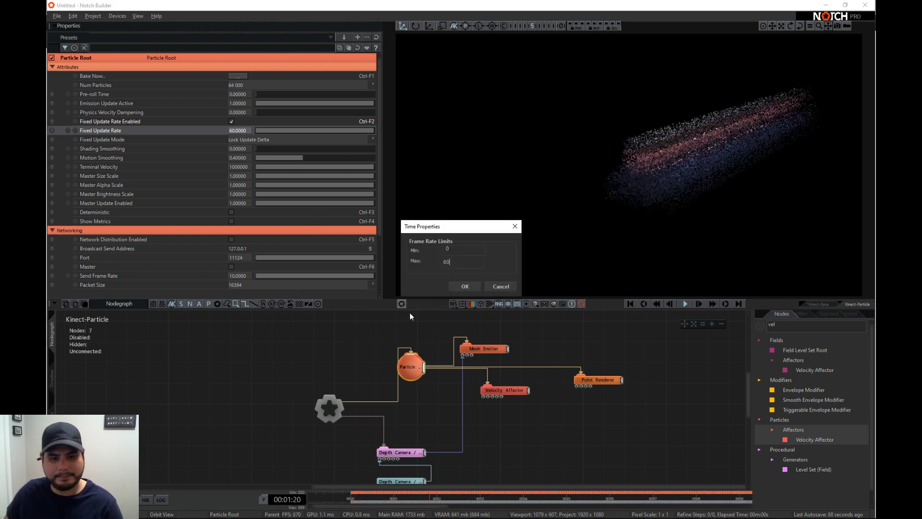
{"action": "left_click", "coordinate": [460, 287]}
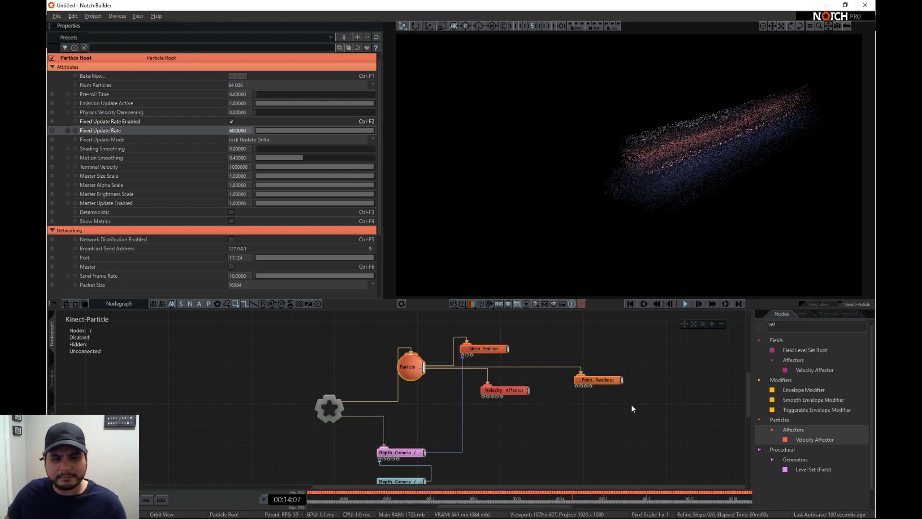
- Save the project in the Notch-2020 folder under the file name Kinect_LiveStream
{"action": "middle_click_drag", "start_coordinate": [572, 479], "coordinate": [552, 462]}
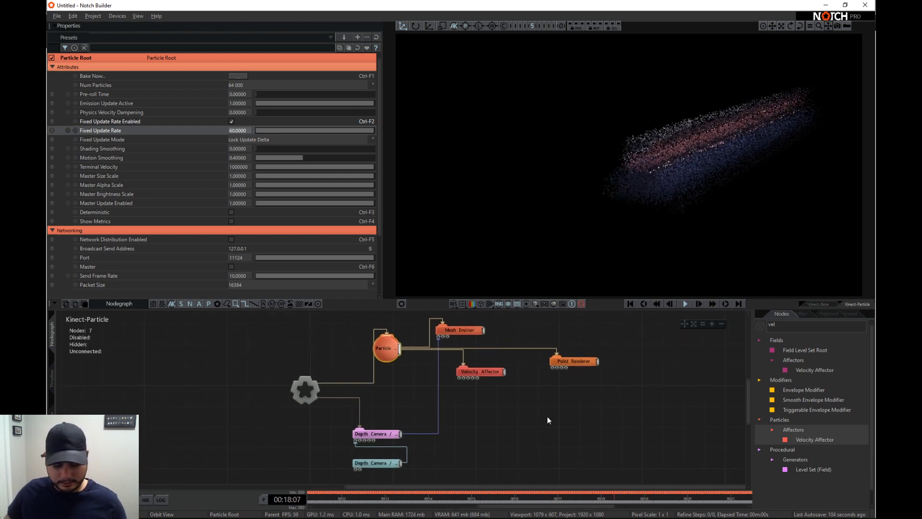
{"action": "key", "text": "ctrl+s"}
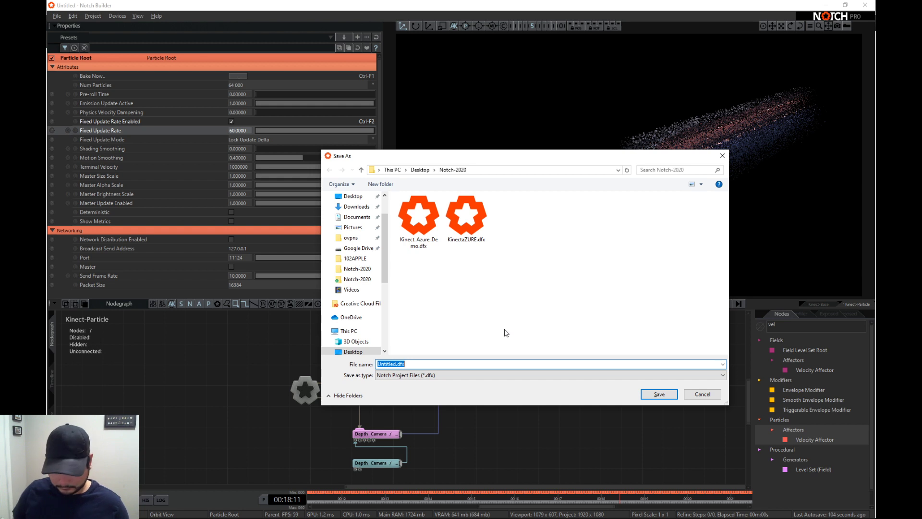
{"action": "type", "text": "Kinect_LiveStream"}
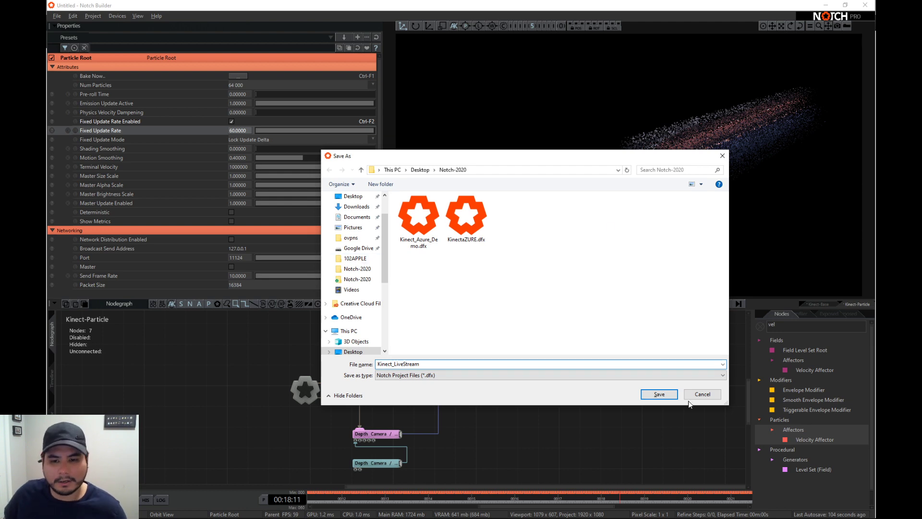
{"action": "key", "text": "Return"}
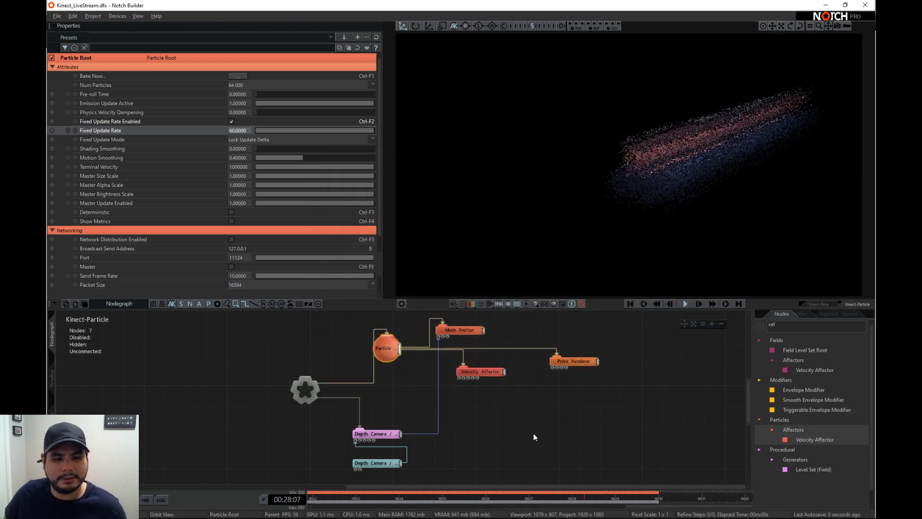
- Search the nodes for "vort" and add a particle Vortex Affector beside the Point Renderer in the nodegraph
{"action": "middle_click_drag", "start_coordinate": [559, 419], "coordinate": [550, 422]}
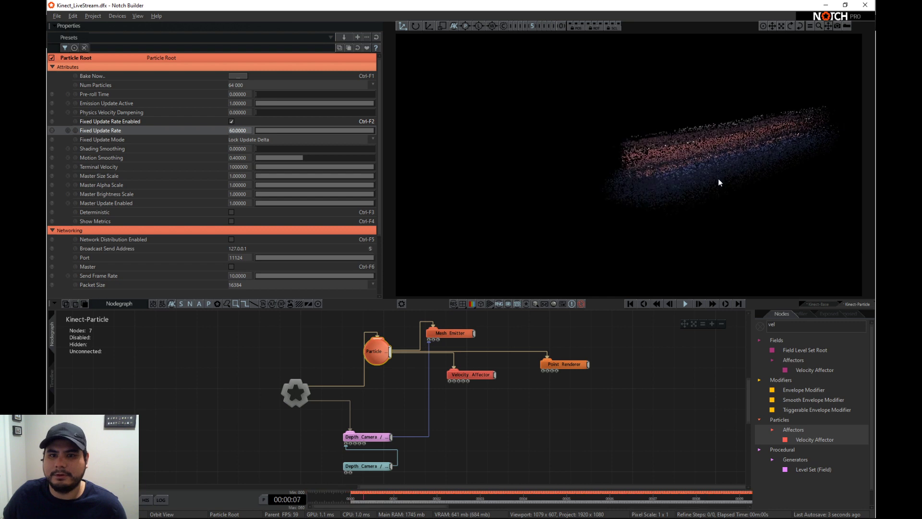
{"action": "right_click_drag", "start_coordinate": [719, 179], "coordinate": [654, 176]}
{"action": "right_click_drag", "start_coordinate": [727, 174], "coordinate": [644, 166]}
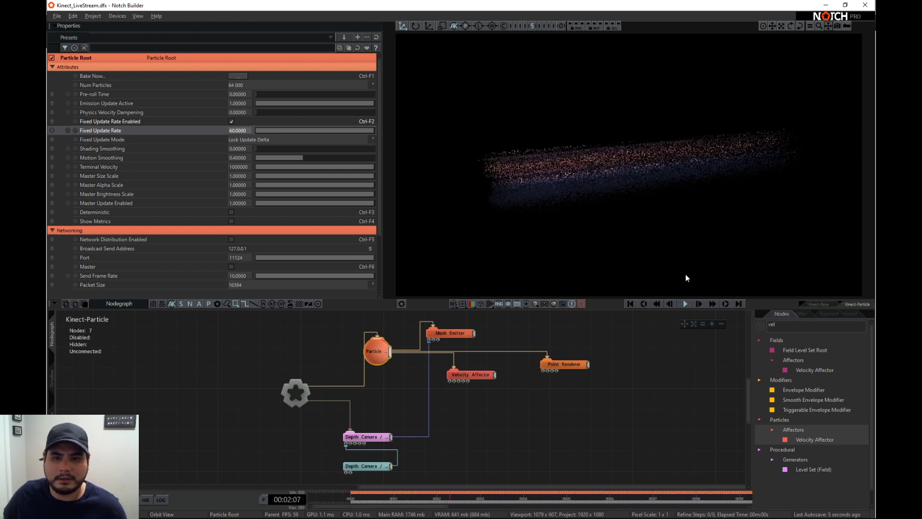
{"action": "left_click", "coordinate": [760, 327]}
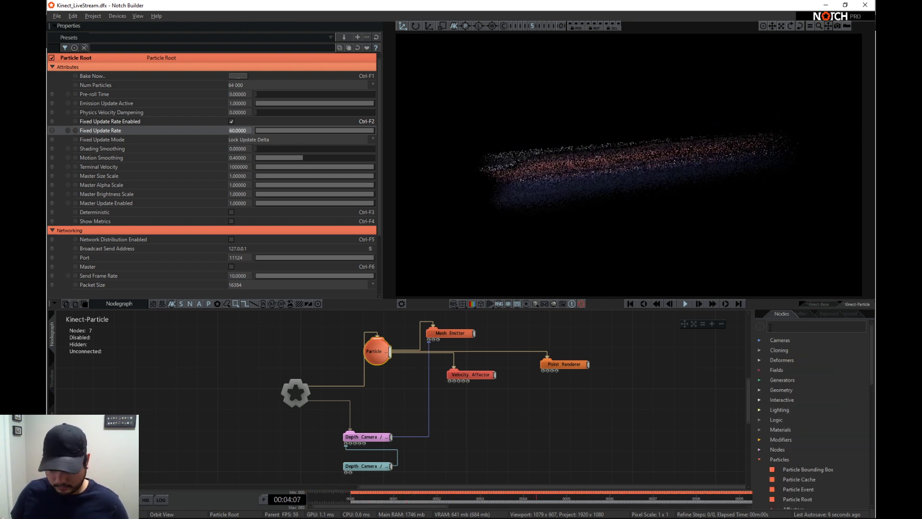
{"action": "type", "text": "vol"}
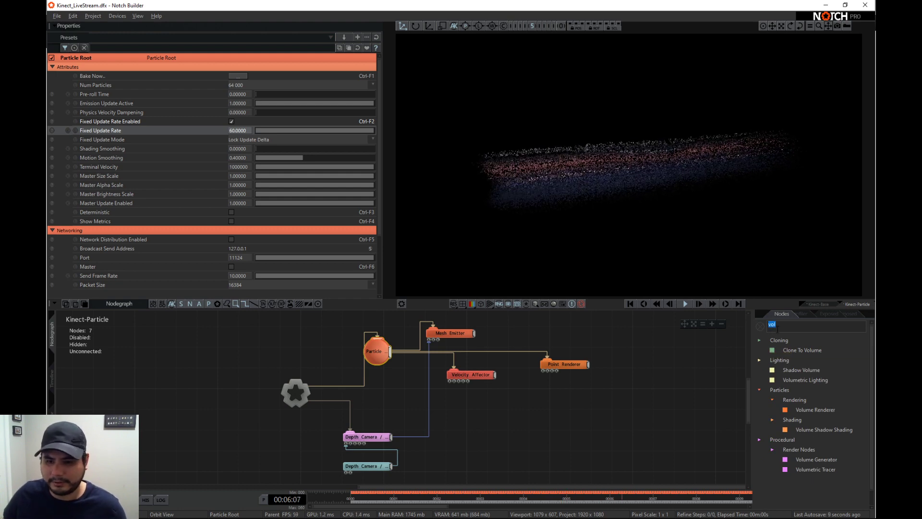
{"action": "type", "text": "vort"}
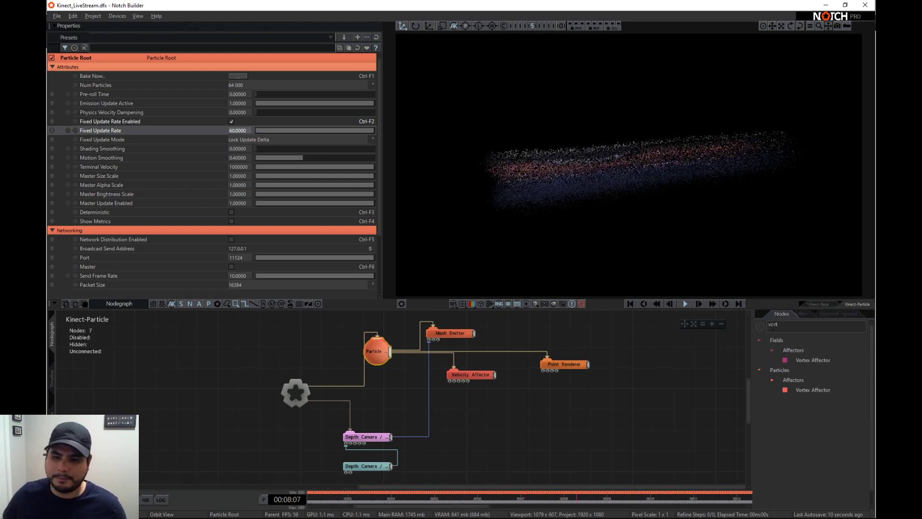
{"action": "left_click_drag", "start_coordinate": [811, 390], "coordinate": [626, 364]}
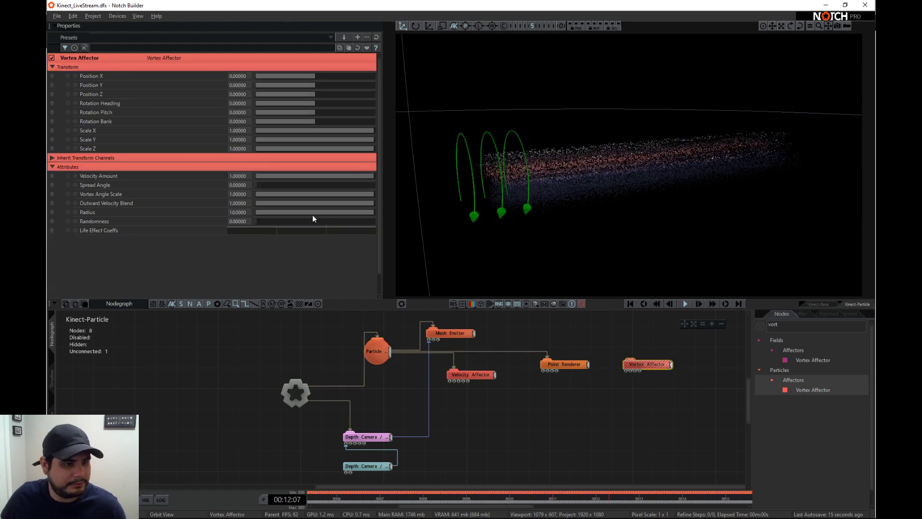
- Reduce the Vortex Affector's radius to about 0.83 and connect the affector to the Particle Root, next to the Velocity Affector
{"action": "left_click_drag", "start_coordinate": [252, 209], "coordinate": [262, 212]}
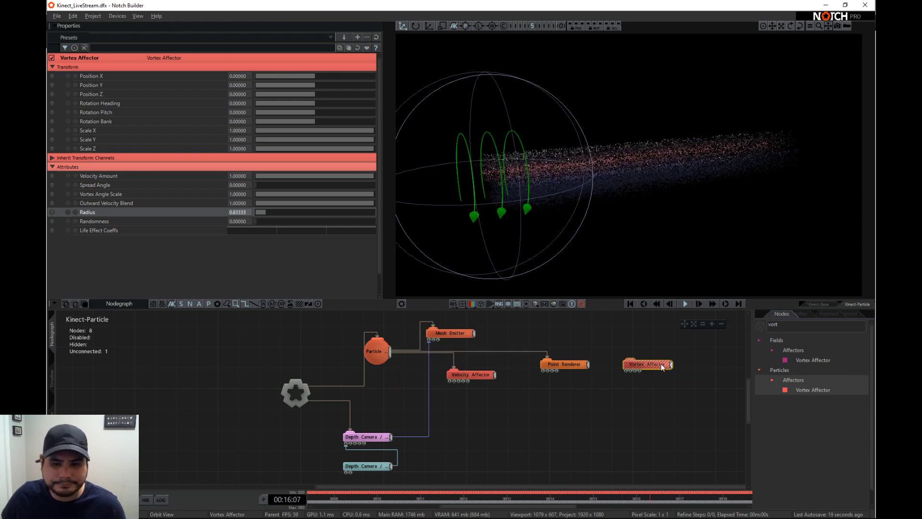
{"action": "left_click_drag", "start_coordinate": [661, 364], "coordinate": [523, 380]}
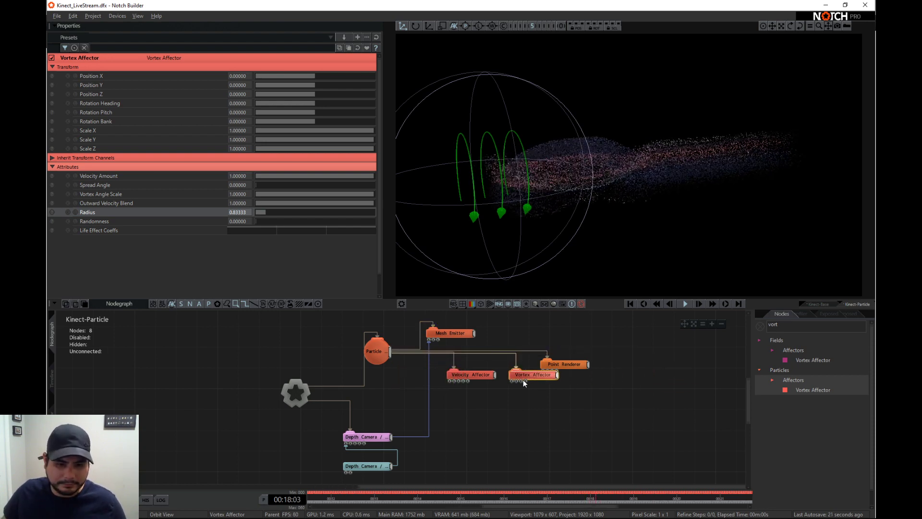
{"action": "left_click", "coordinate": [560, 364]}
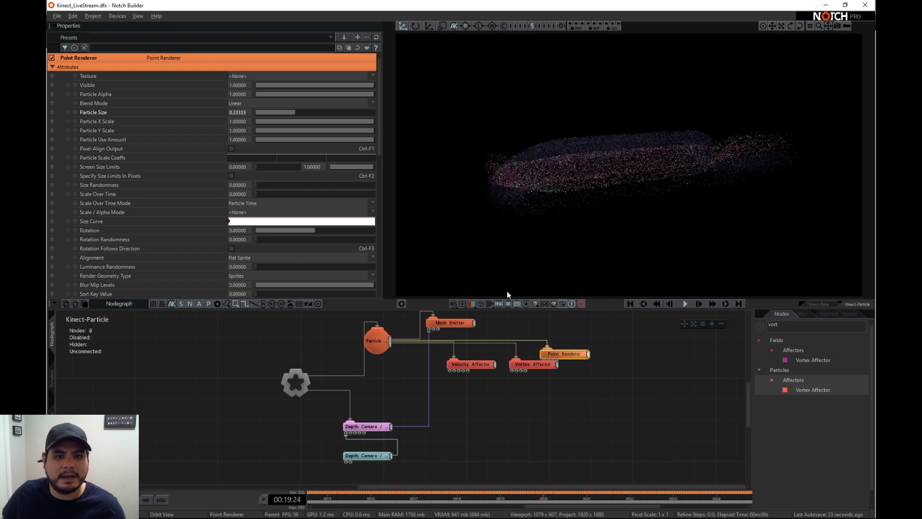
- Show the viewport guides and move the Vortex Affector along the particle stream to a Z position of about 1.84
{"action": "left_click", "coordinate": [527, 305]}
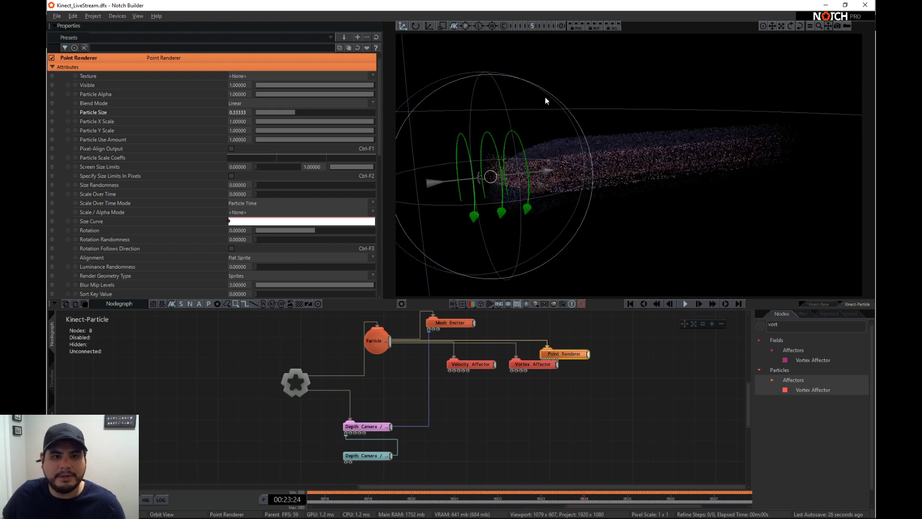
{"action": "left_click", "coordinate": [534, 364]}
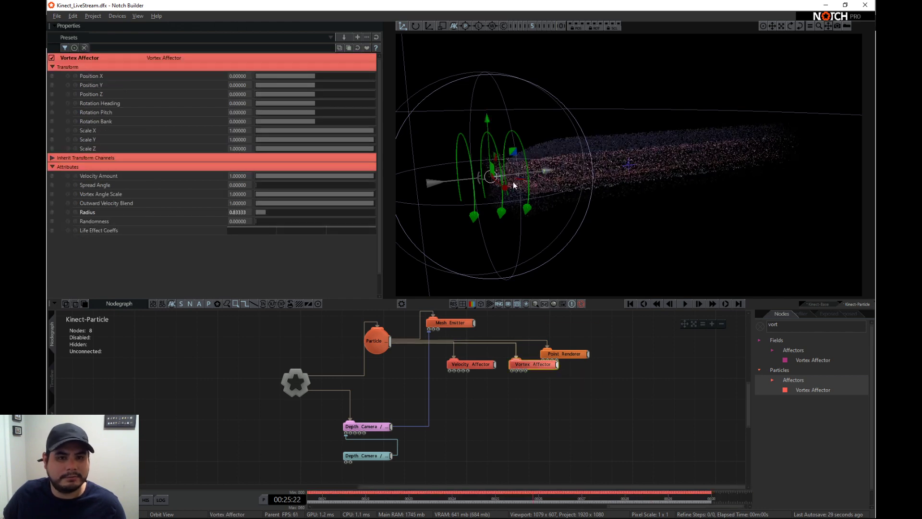
{"action": "left_click_drag", "start_coordinate": [527, 176], "coordinate": [711, 176]}
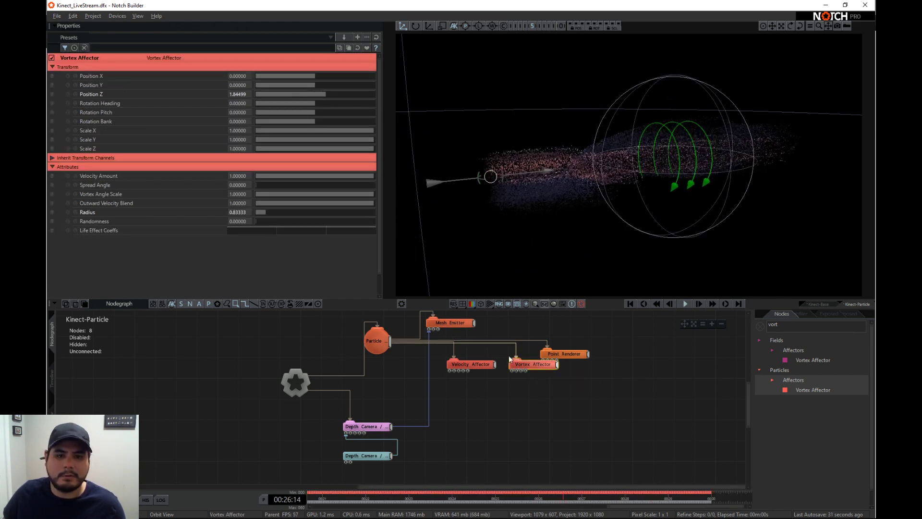
- Restart playback, then set the Vortex Affector's Z position to about 2.61 and its radius to about 2.07
{"action": "left_click", "coordinate": [630, 303]}
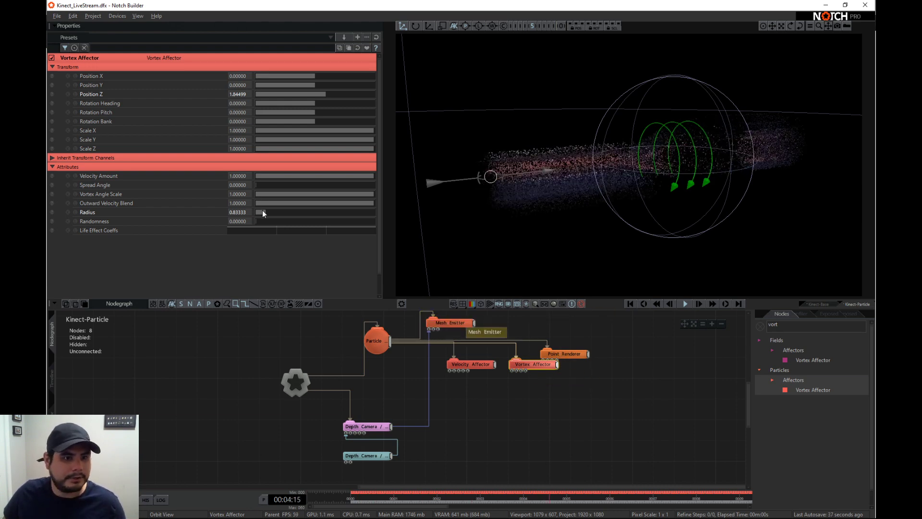
{"action": "left_click_drag", "start_coordinate": [263, 211], "coordinate": [272, 210]}
{"action": "left_click_drag", "start_coordinate": [326, 95], "coordinate": [331, 94]}
{"action": "left_click_drag", "start_coordinate": [271, 214], "coordinate": [281, 214]}
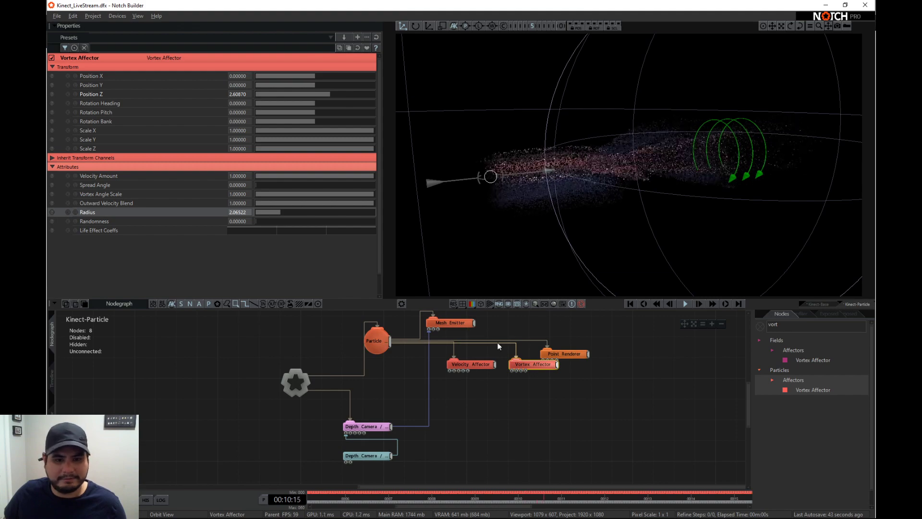
- Raise the Particle Root's fixed update rate to 120
{"action": "left_click", "coordinate": [520, 399]}
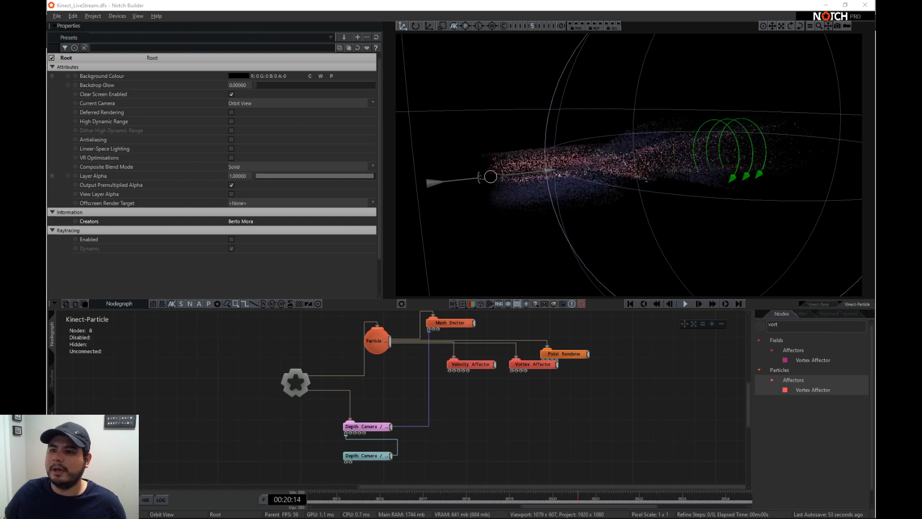
{"action": "left_click", "coordinate": [542, 364]}
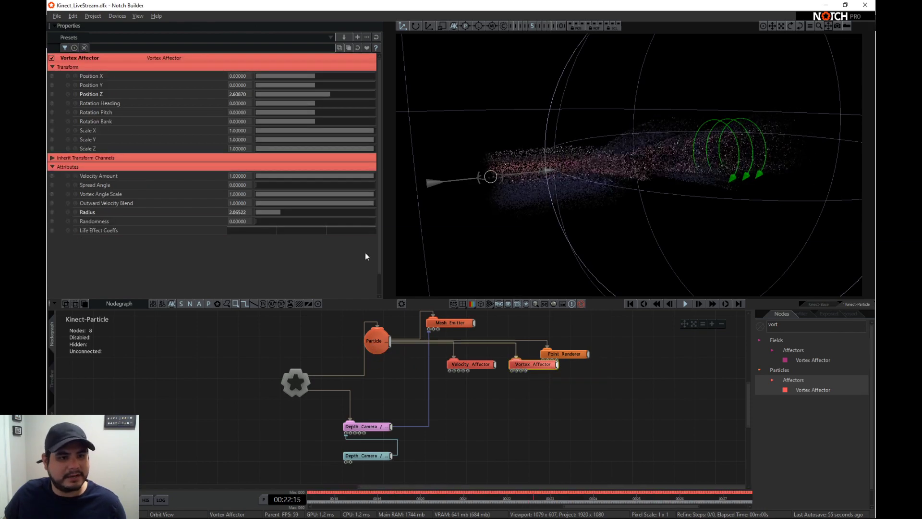
{"action": "left_click", "coordinate": [376, 351]}
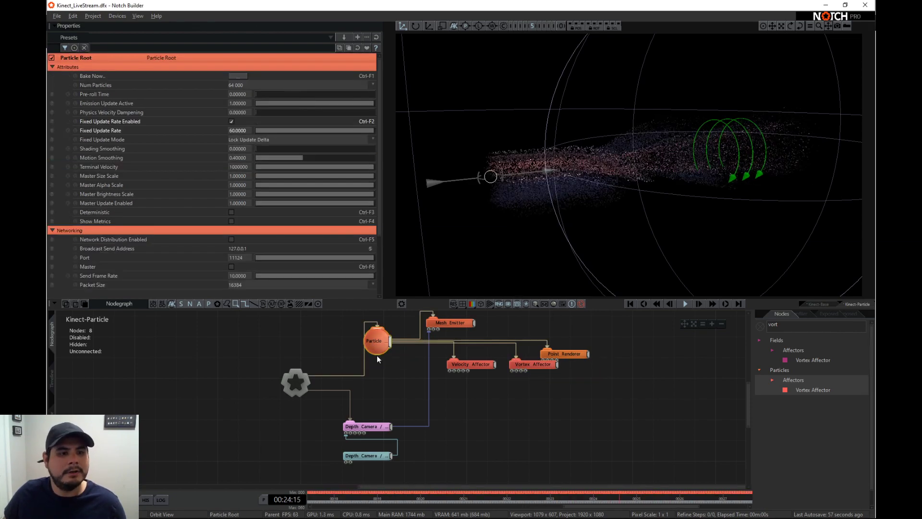
{"action": "double_click", "coordinate": [239, 130]}
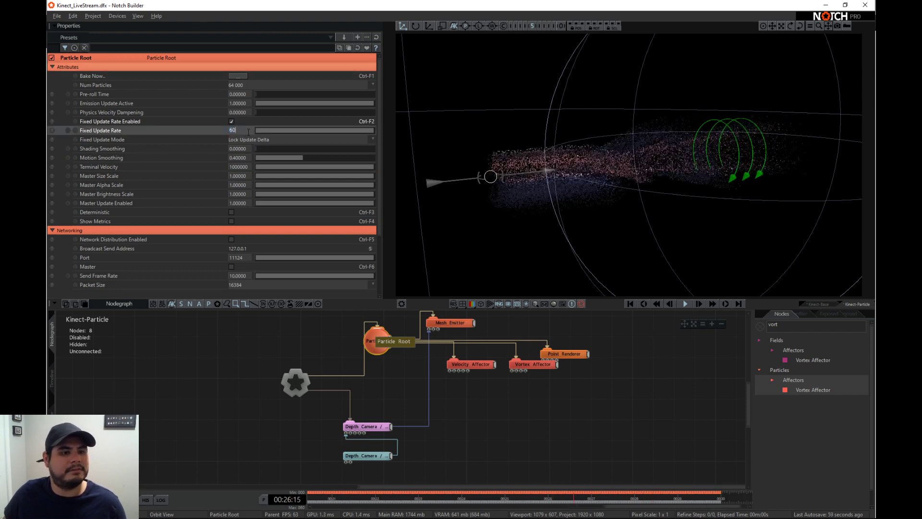
{"action": "type", "text": "120"}
{"action": "key", "text": "Return"}
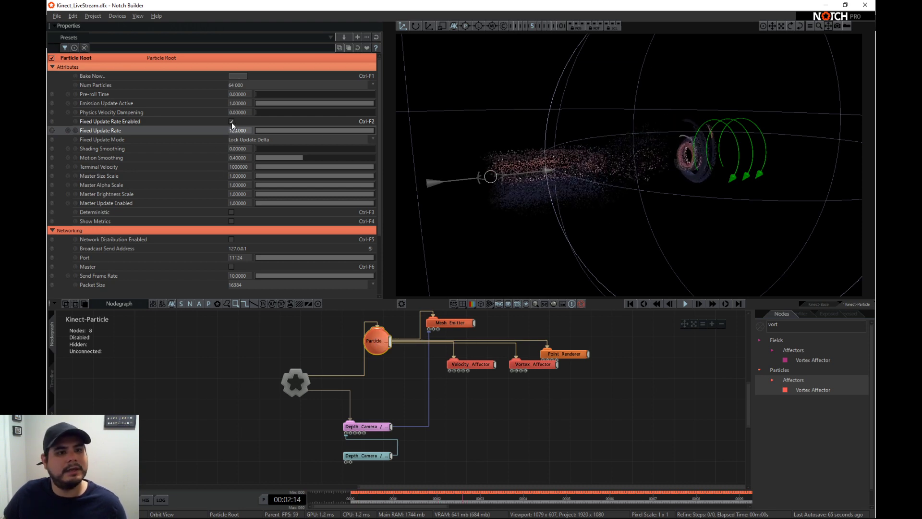
- Set the Particle Root's number of particles to 250 000 and restart playback from the beginning
{"action": "scroll", "coordinate": [551, 167], "scroll_direction": "up", "scroll_amount": 2}
{"action": "left_click_drag", "start_coordinate": [589, 175], "coordinate": [668, 210]}
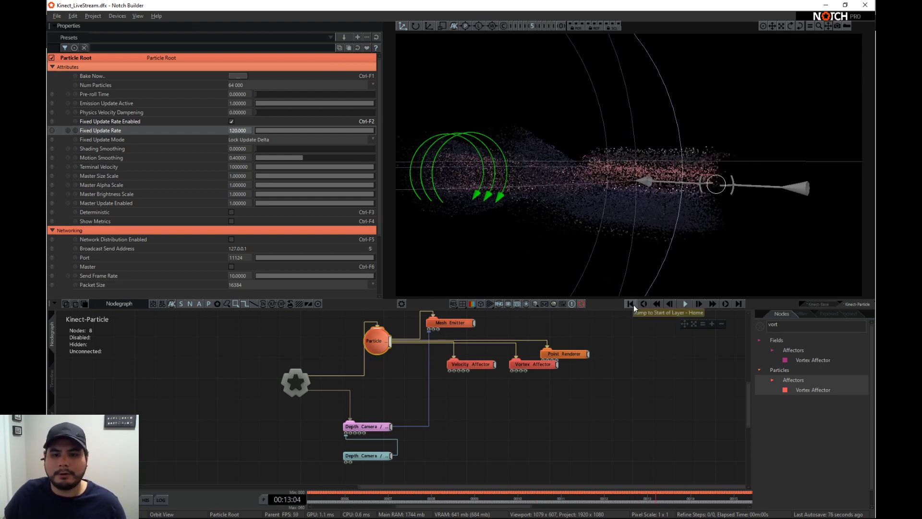
{"action": "left_click", "coordinate": [631, 305]}
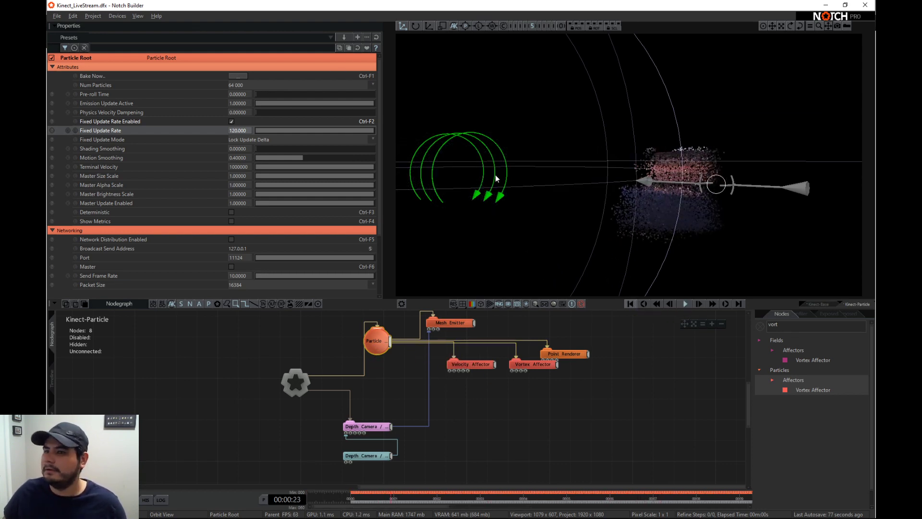
{"action": "left_click", "coordinate": [254, 88]}
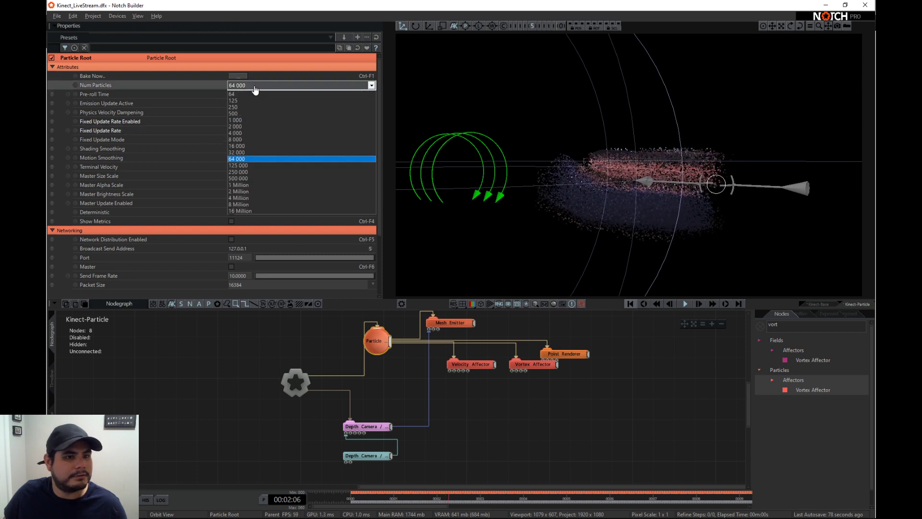
{"action": "left_click", "coordinate": [251, 171]}
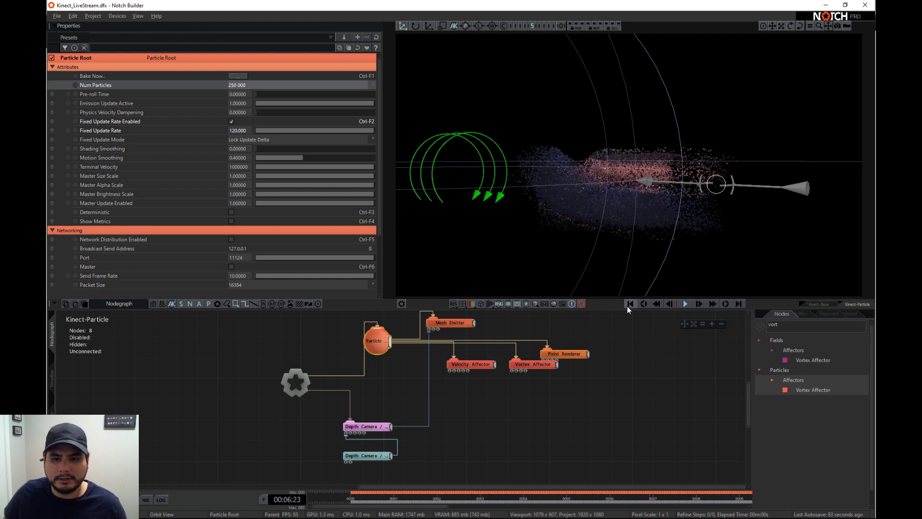
{"action": "left_click", "coordinate": [629, 305]}
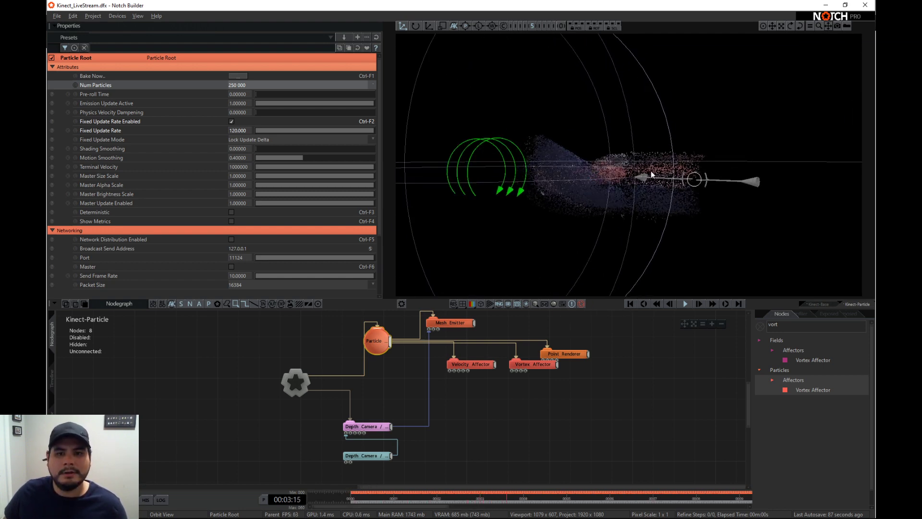
- Raise the Mesh Emitter's max particle count to 250000 and hide the viewport guides
{"action": "scroll", "coordinate": [609, 197], "scroll_direction": "up", "scroll_amount": 4}
{"action": "scroll", "coordinate": [566, 198], "scroll_direction": "down", "scroll_amount": 6}
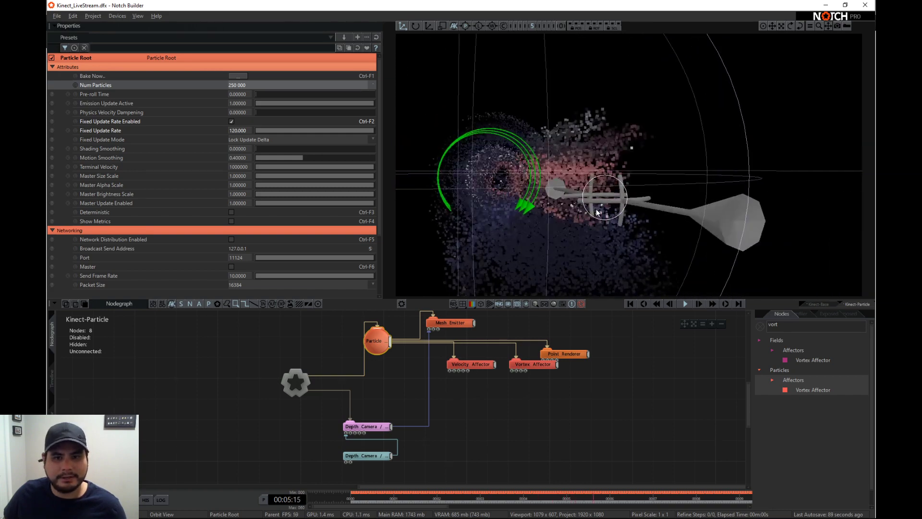
{"action": "left_click", "coordinate": [463, 323]}
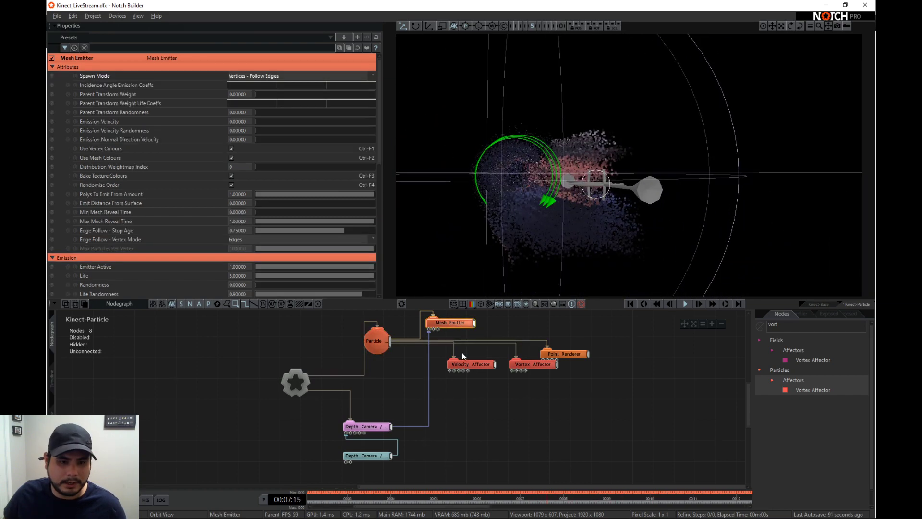
{"action": "scroll", "coordinate": [225, 250], "scroll_direction": "down", "scroll_amount": 3}
{"action": "scroll", "coordinate": [233, 292], "scroll_direction": "down", "scroll_amount": 1}
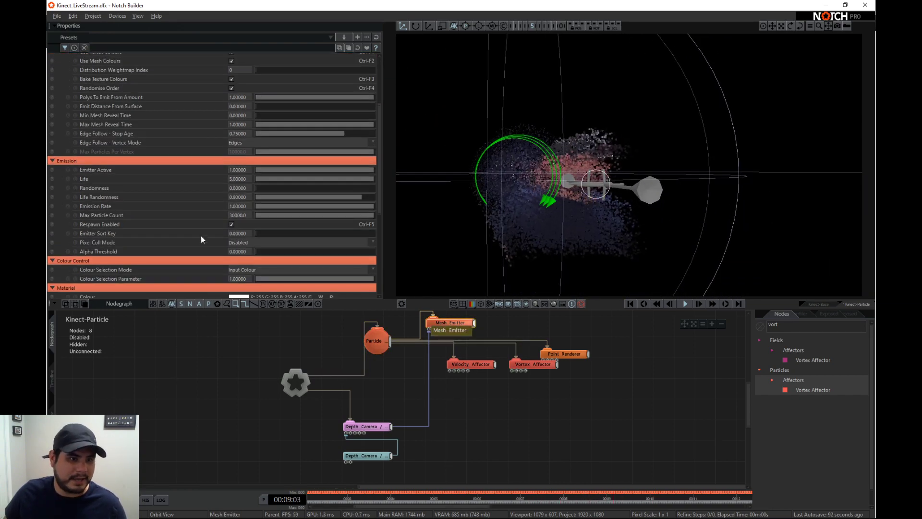
{"action": "double_click", "coordinate": [236, 214]}
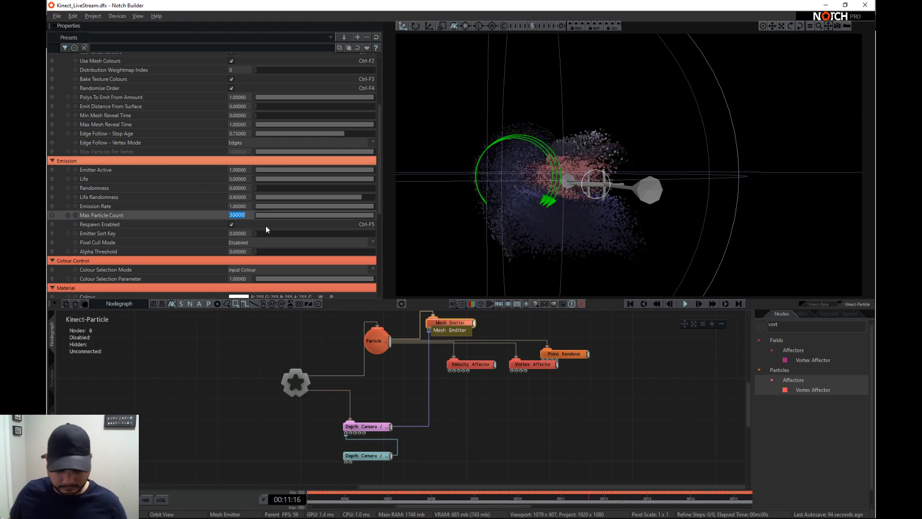
{"action": "type", "text": "250000"}
{"action": "key", "text": "Return"}
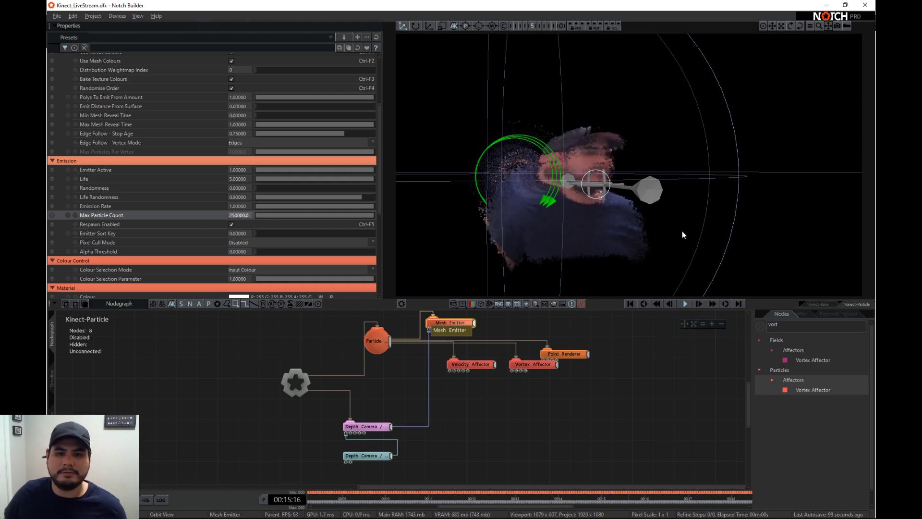
{"action": "left_click", "coordinate": [548, 304]}
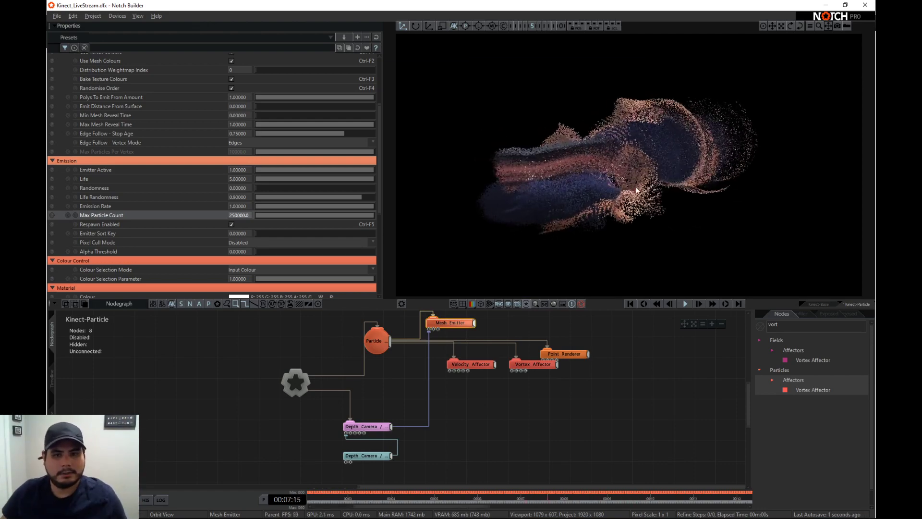
- Set the Velocity Affector's velocity amount to 2
{"action": "middle_click_drag", "start_coordinate": [601, 380], "coordinate": [595, 430]}
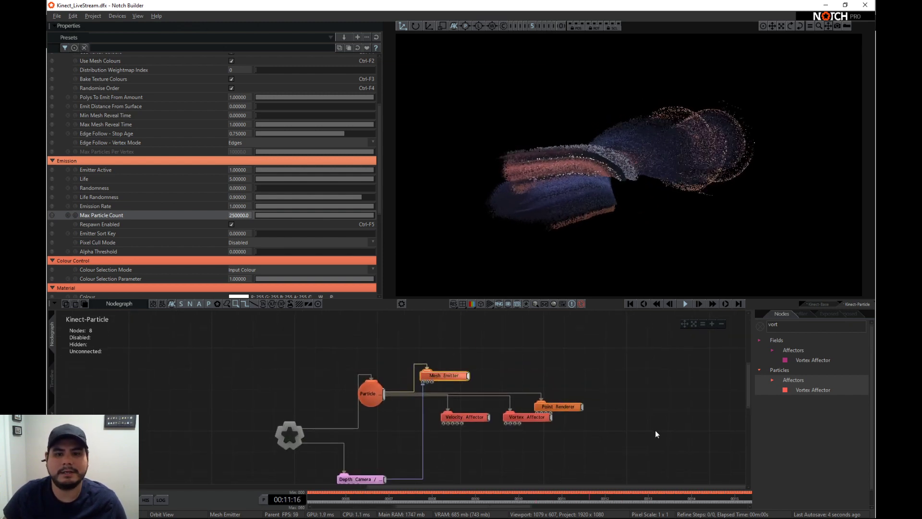
{"action": "scroll", "coordinate": [557, 434], "scroll_direction": "down", "scroll_amount": 1}
{"action": "left_click", "coordinate": [526, 412]}
{"action": "left_click", "coordinate": [469, 411]}
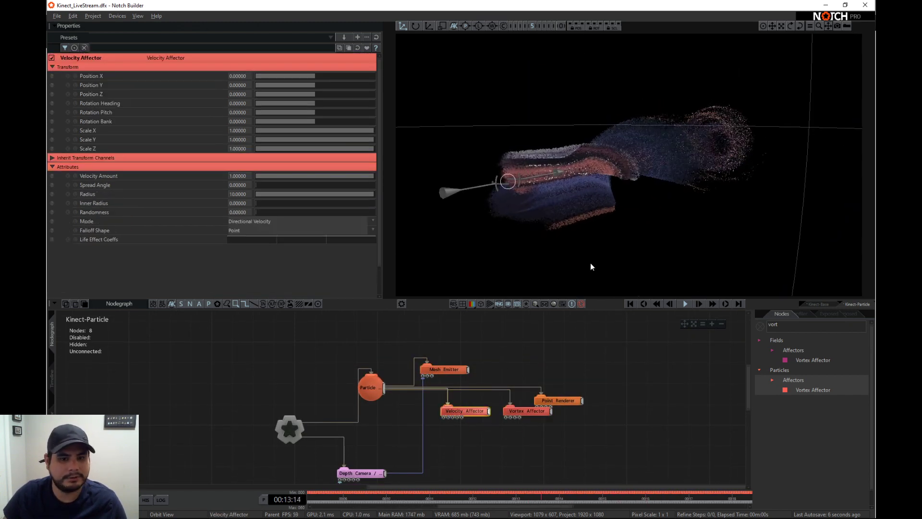
{"action": "left_click_drag", "start_coordinate": [632, 219], "coordinate": [456, 159]}
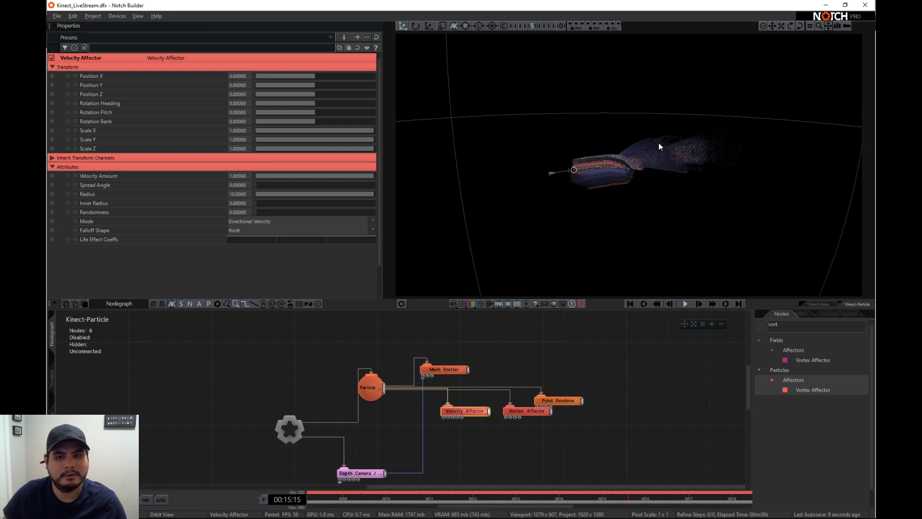
{"action": "double_click", "coordinate": [240, 177]}
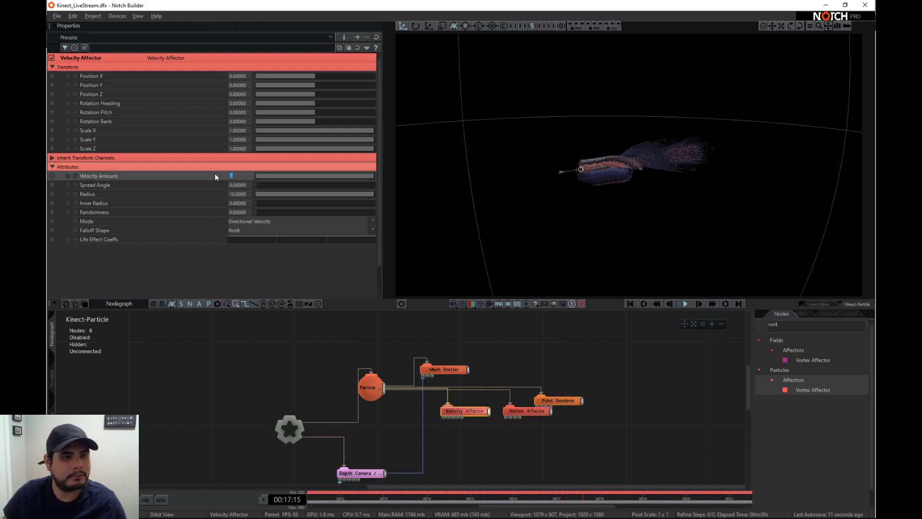
{"action": "right_click_drag", "start_coordinate": [568, 161], "coordinate": [643, 155]}
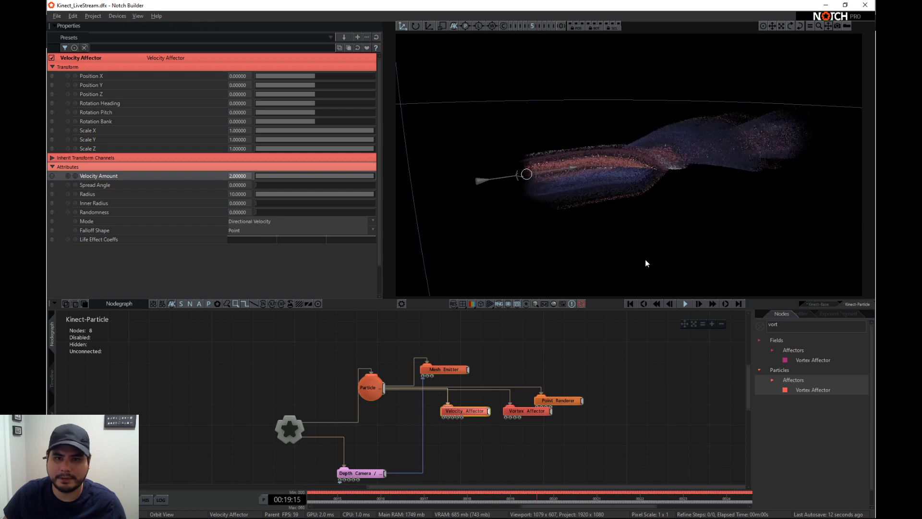
- Add a particle Curl Noise Fluid Affector and connect it to the Particle Root
{"action": "type", "text": "curl"}
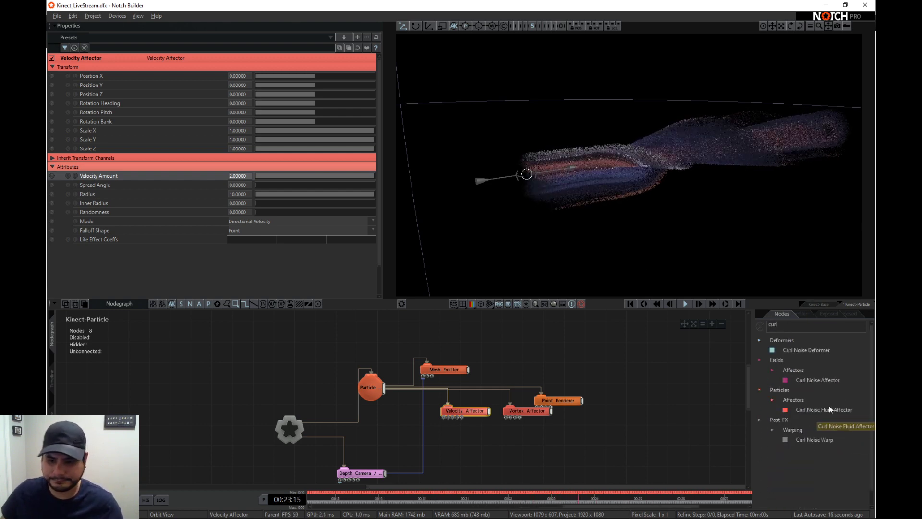
{"action": "left_click_drag", "start_coordinate": [604, 411], "coordinate": [604, 412]}
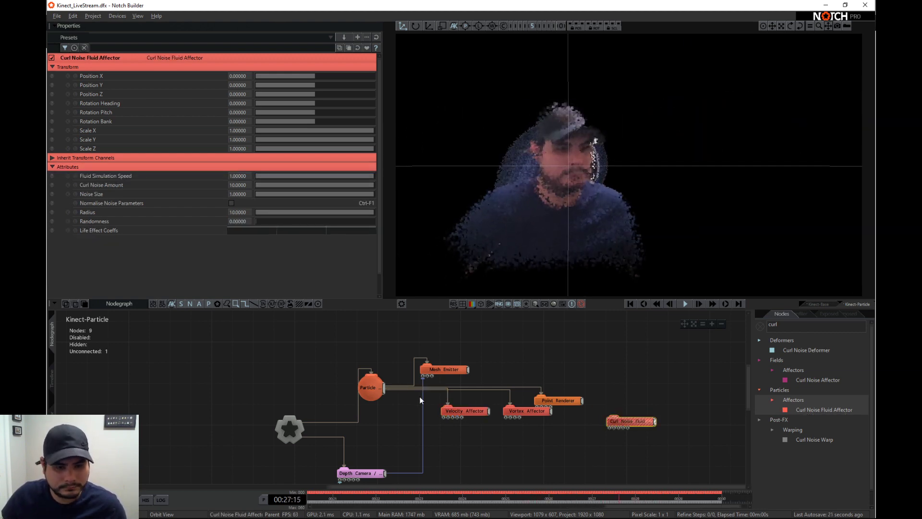
{"action": "left_click_drag", "start_coordinate": [383, 393], "coordinate": [626, 422]}
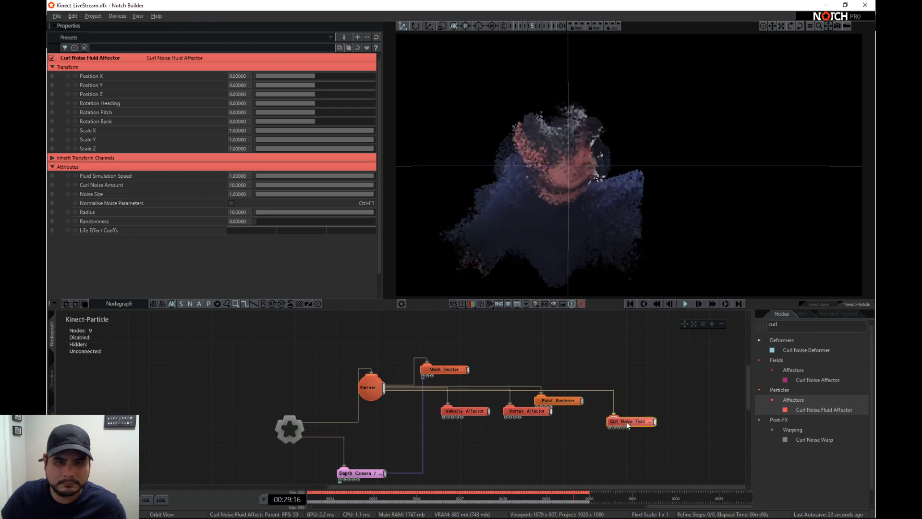
- Set the Curl Noise Fluid Affector's Z position to about 3.55 and its radius to about 3.15
{"action": "right_click_drag", "start_coordinate": [681, 208], "coordinate": [534, 195]}
{"action": "left_click_drag", "start_coordinate": [353, 212], "coordinate": [272, 210]}
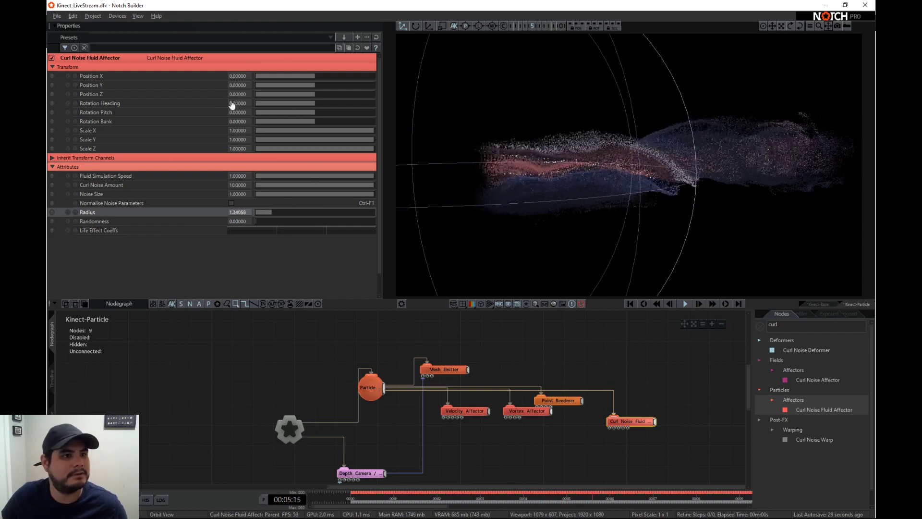
{"action": "mouse_move", "coordinate": [314, 95]}
{"action": "left_mouse_down"}
{"action": "mouse_move", "coordinate": [354, 97]}
{"action": "mouse_move", "coordinate": [329, 99]}
{"action": "left_mouse_up"}
{"action": "right_click_drag", "start_coordinate": [696, 166], "coordinate": [671, 174]}
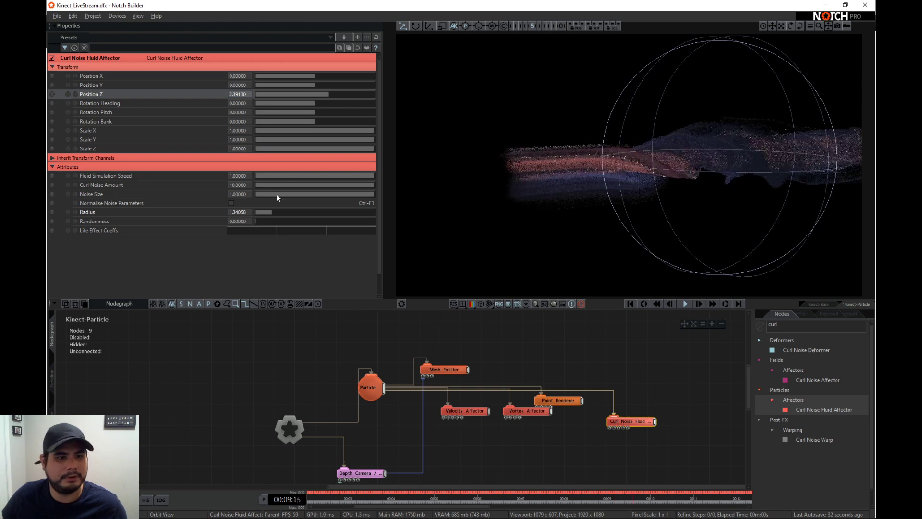
{"action": "left_click_drag", "start_coordinate": [272, 213], "coordinate": [282, 212]}
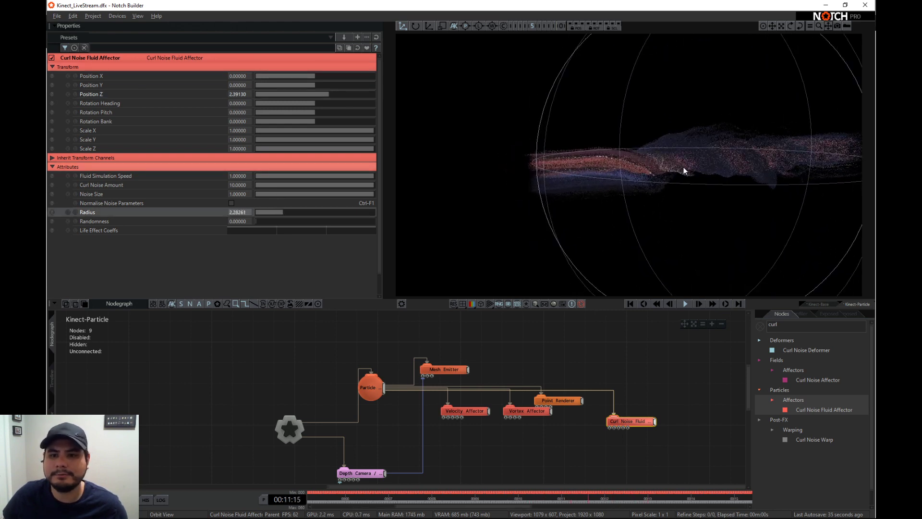
{"action": "right_click_drag", "start_coordinate": [685, 170], "coordinate": [545, 165]}
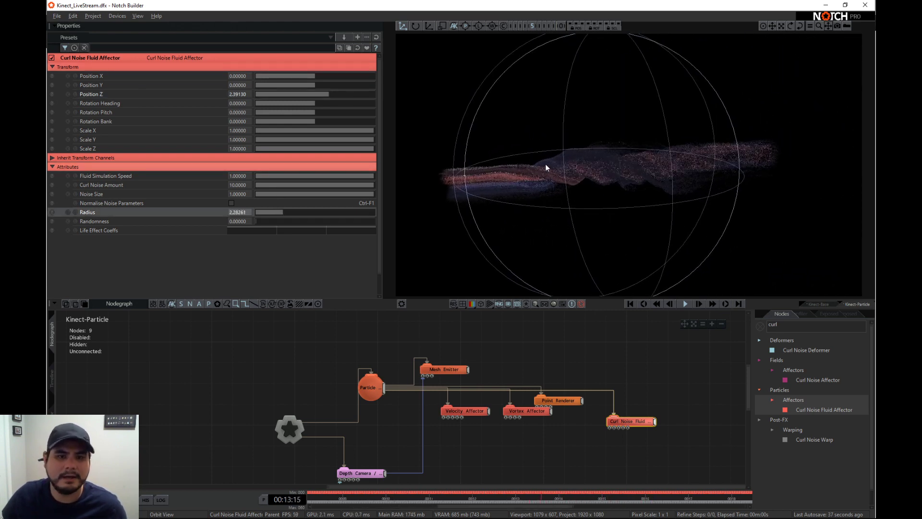
{"action": "left_click_drag", "start_coordinate": [323, 89], "coordinate": [336, 95]}
{"action": "mouse_move", "coordinate": [282, 212]}
{"action": "left_mouse_down"}
{"action": "mouse_move", "coordinate": [315, 213]}
{"action": "mouse_move", "coordinate": [293, 212]}
{"action": "left_mouse_up"}
- Tune the Curl Noise Fluid Affector to a curl noise amount of about 9.53, noise size 1 and fluid simulation speed of about 0.78
{"action": "left_click_drag", "start_coordinate": [350, 196], "coordinate": [281, 188]}
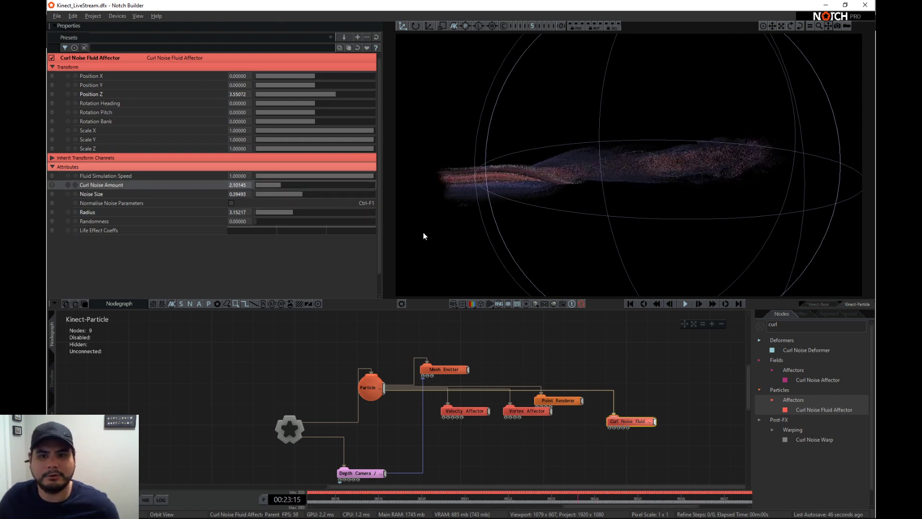
{"action": "left_click", "coordinate": [296, 194]}
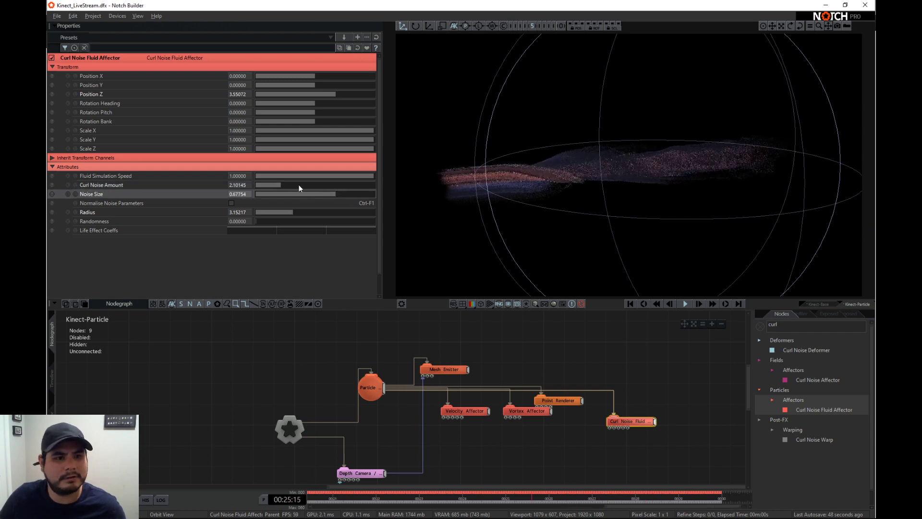
{"action": "left_click_drag", "start_coordinate": [299, 186], "coordinate": [364, 194]}
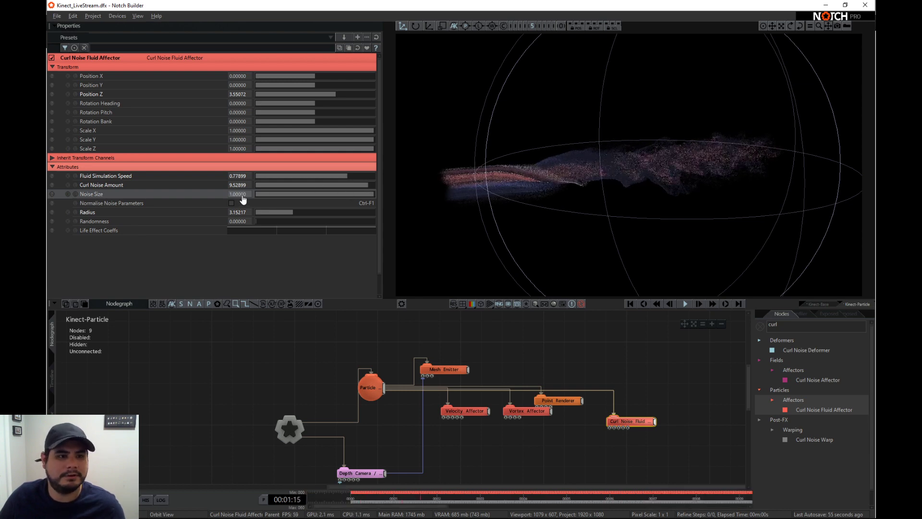
{"action": "left_click_drag", "start_coordinate": [546, 167], "coordinate": [632, 151]}
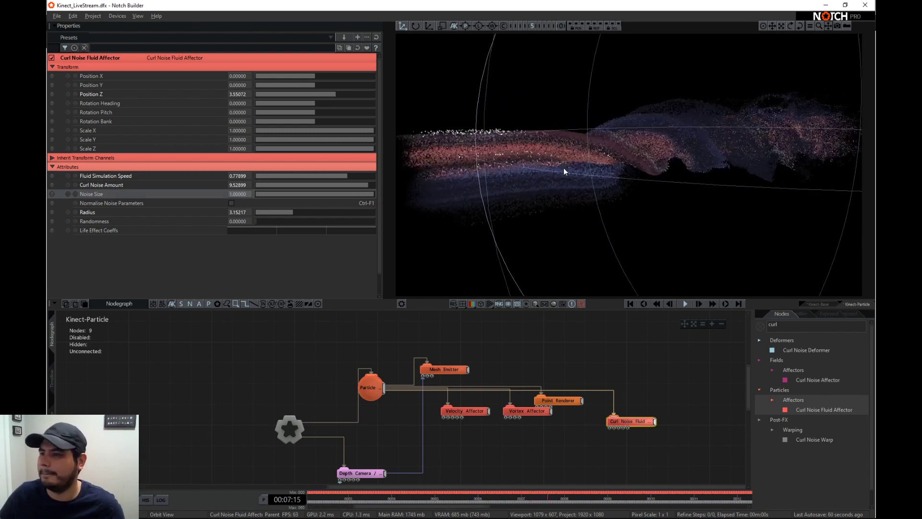
{"action": "left_click_drag", "start_coordinate": [555, 174], "coordinate": [684, 216]}
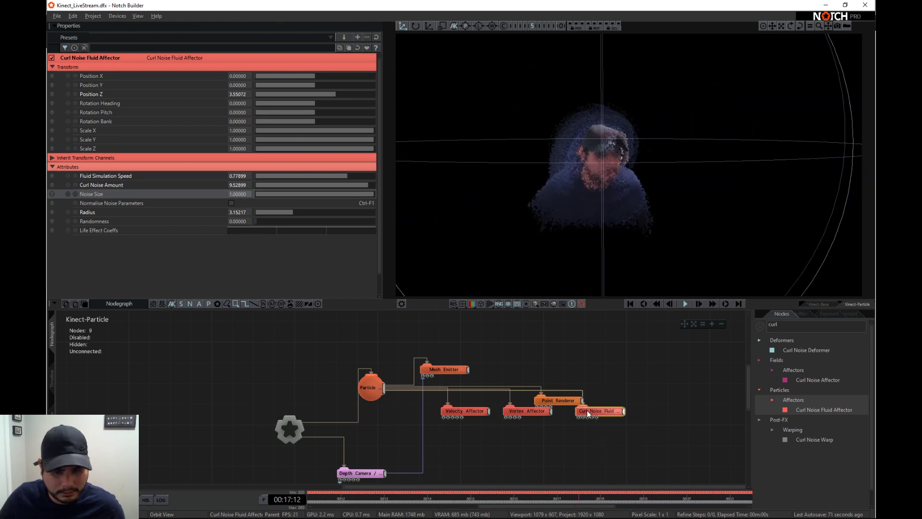
- Tidy the nodegraph by placing the Point Renderer beside the Mesh Emitter and the Curl Noise Fluid Affector beside the Vortex Affector
{"action": "left_click_drag", "start_coordinate": [557, 402], "coordinate": [506, 372]}
{"action": "left_click_drag", "start_coordinate": [601, 409], "coordinate": [581, 408]}
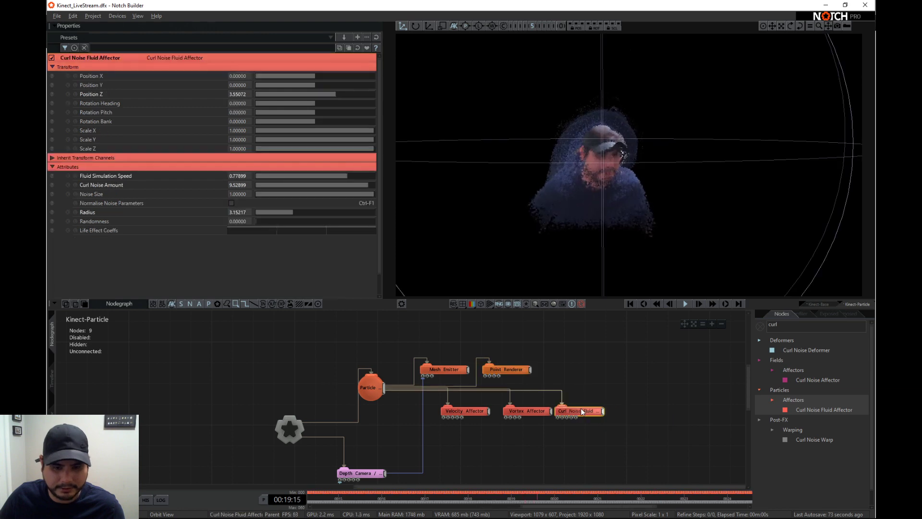
{"action": "mouse_move", "coordinate": [638, 218]}
{"action": "left_mouse_down"}
{"action": "mouse_move", "coordinate": [566, 216]}
{"action": "mouse_move", "coordinate": [569, 157]}
{"action": "left_mouse_up"}
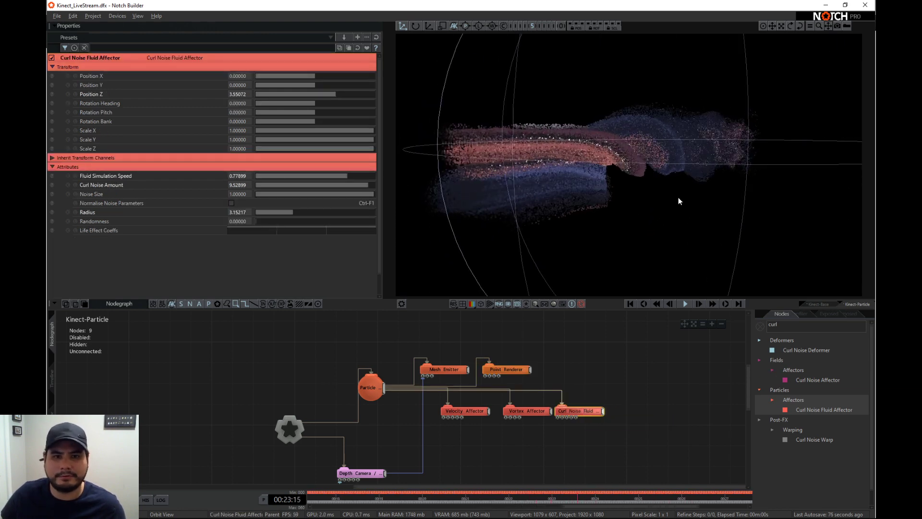
- Add a Shockwave Affector from the particle affectors and connect it to the Particle Root
{"action": "left_click", "coordinate": [760, 326]}
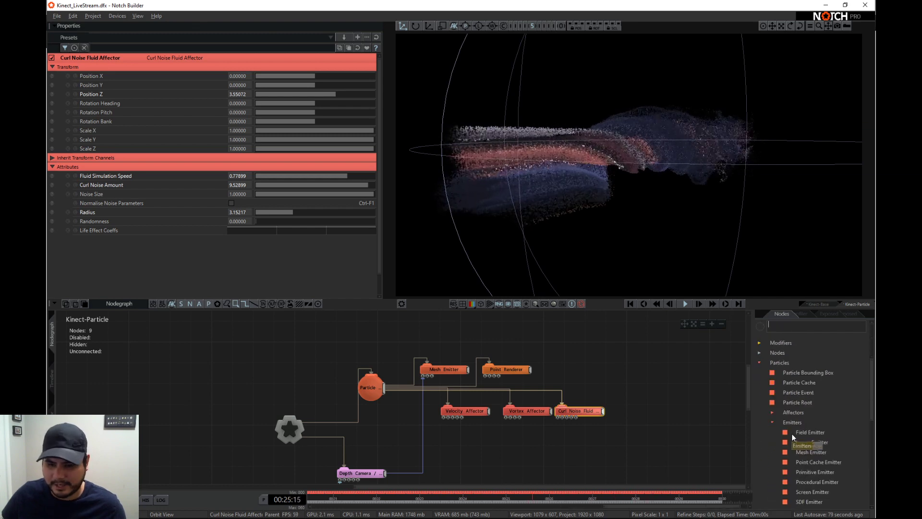
{"action": "scroll", "coordinate": [791, 434], "scroll_direction": "down", "scroll_amount": 7}
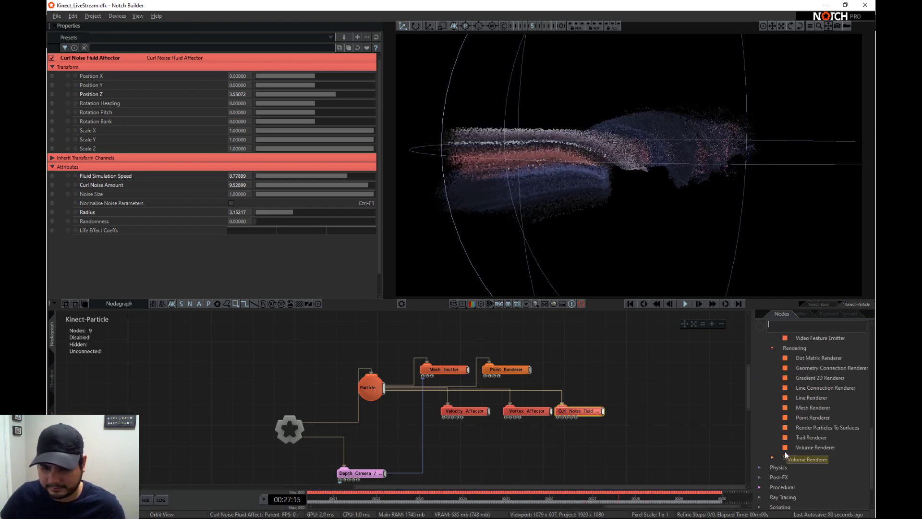
{"action": "scroll", "coordinate": [797, 384], "scroll_direction": "up", "scroll_amount": 4}
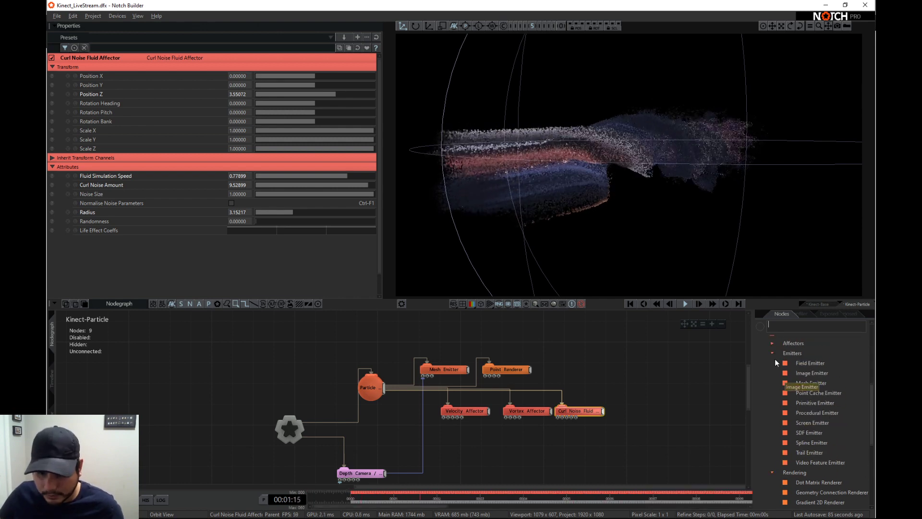
{"action": "left_click", "coordinate": [771, 342]}
{"action": "scroll", "coordinate": [778, 408], "scroll_direction": "down", "scroll_amount": 3}
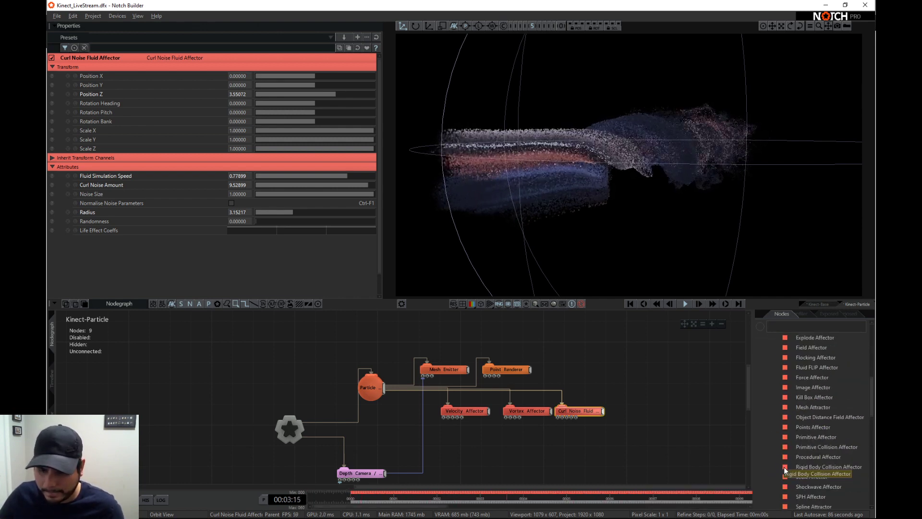
{"action": "scroll", "coordinate": [813, 461], "scroll_direction": "down", "scroll_amount": 1}
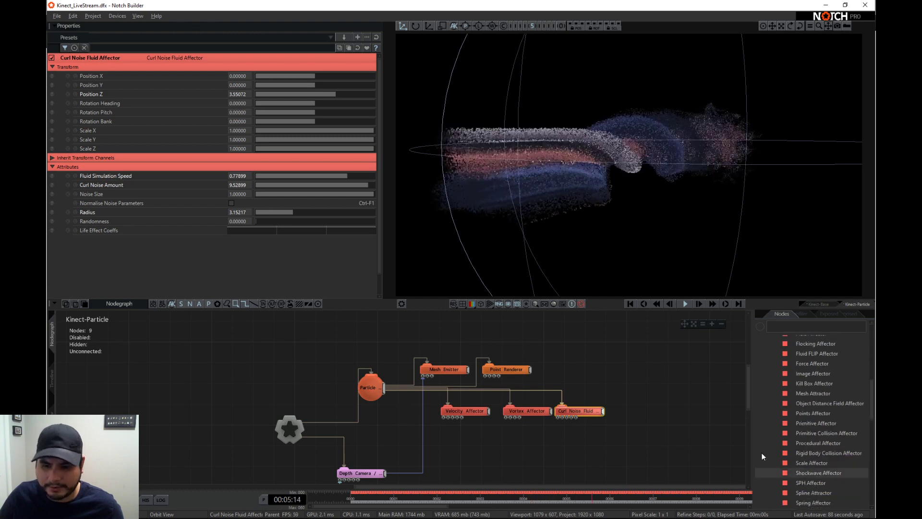
{"action": "left_click_drag", "start_coordinate": [762, 456], "coordinate": [649, 411]}
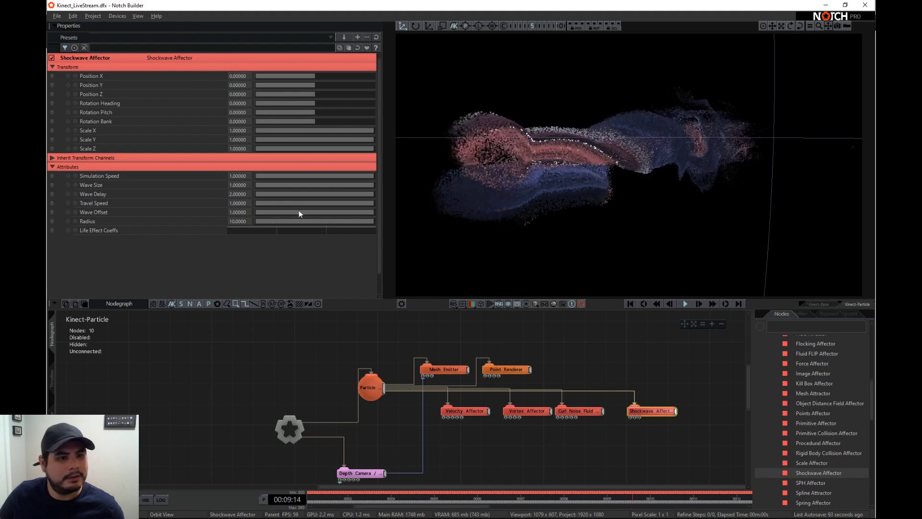
- Set the Shockwave Affector's radius to 20 and reduce it to about 4.78
{"action": "left_click", "coordinate": [239, 222]}
{"action": "type", "text": "2"}
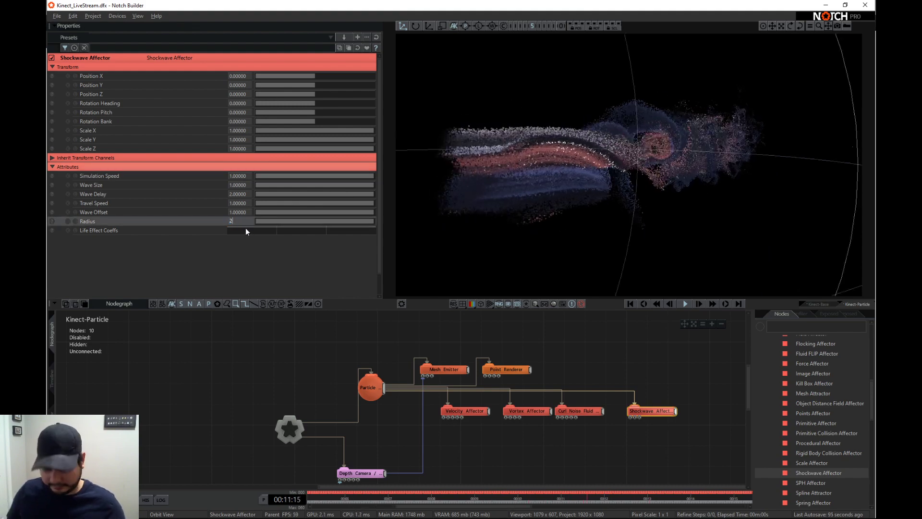
{"action": "type", "text": "0"}
{"action": "key", "text": "Return"}
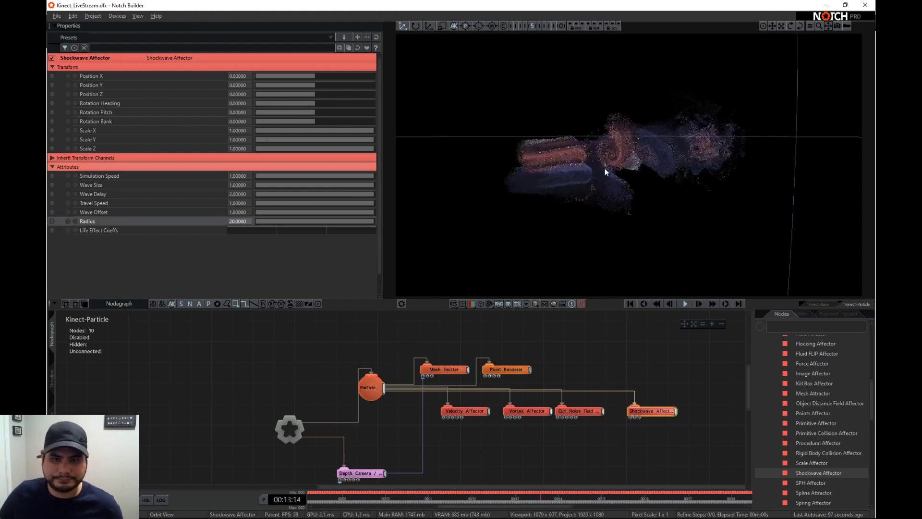
{"action": "right_click_drag", "start_coordinate": [605, 169], "coordinate": [689, 144]}
{"action": "scroll", "coordinate": [690, 144], "scroll_direction": "down", "scroll_amount": 5}
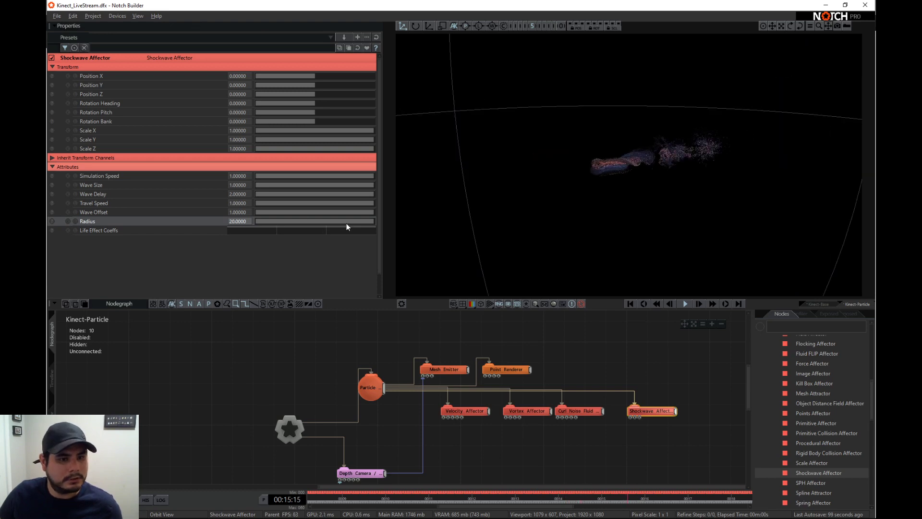
{"action": "left_click_drag", "start_coordinate": [347, 223], "coordinate": [298, 220]}
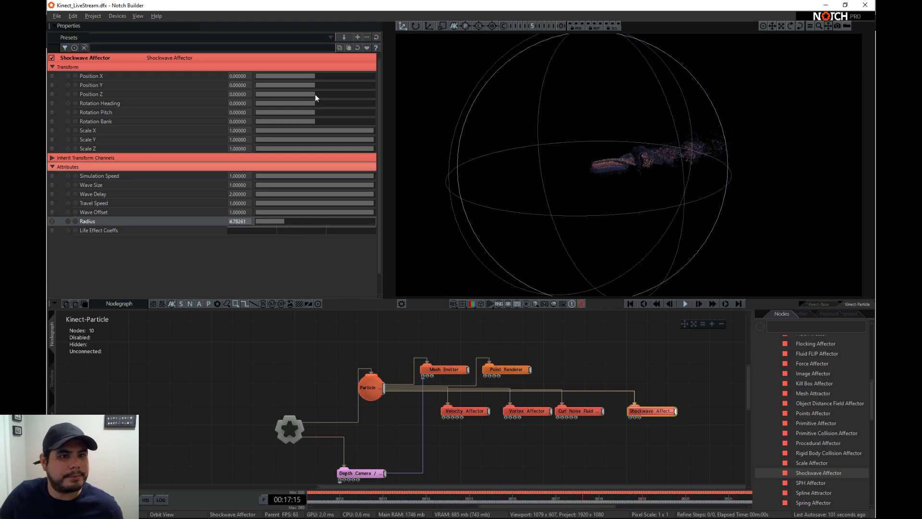
- Move the Shockwave Affector to a Position Z of about 4.49 and reduce its radius to about 4.42
{"action": "left_click_drag", "start_coordinate": [315, 94], "coordinate": [349, 99]}
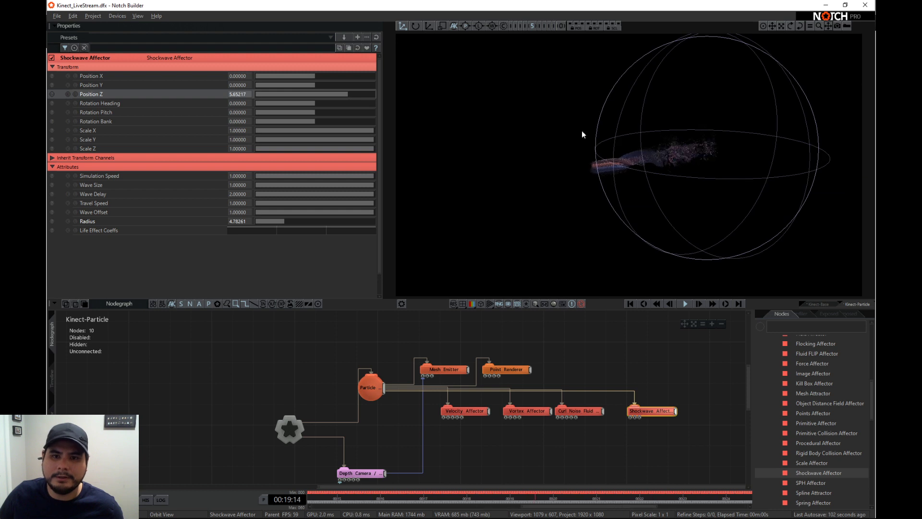
{"action": "left_click_drag", "start_coordinate": [286, 220], "coordinate": [281, 219]}
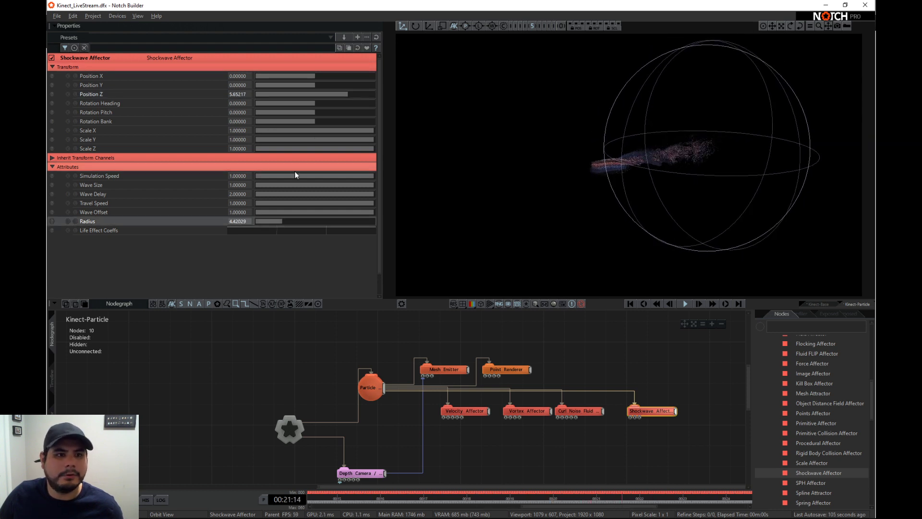
{"action": "left_click_drag", "start_coordinate": [345, 94], "coordinate": [343, 96]}
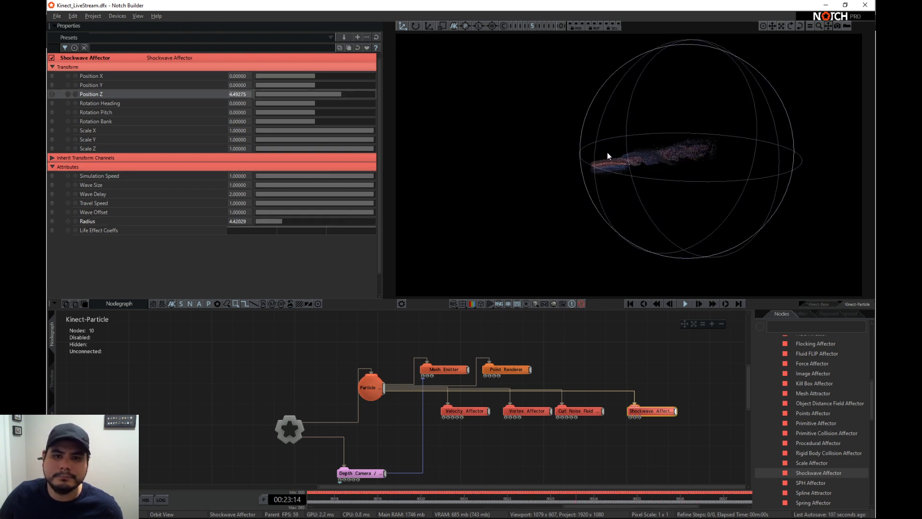
{"action": "left_click_drag", "start_coordinate": [607, 156], "coordinate": [555, 150]}
{"action": "scroll", "coordinate": [562, 162], "scroll_direction": "up", "scroll_amount": 6}
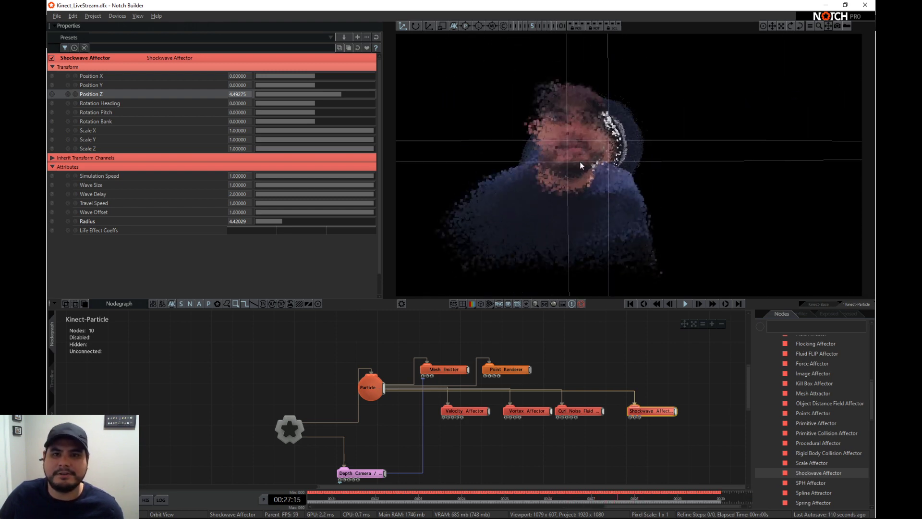
{"action": "scroll", "coordinate": [580, 161], "scroll_direction": "down", "scroll_amount": 4}
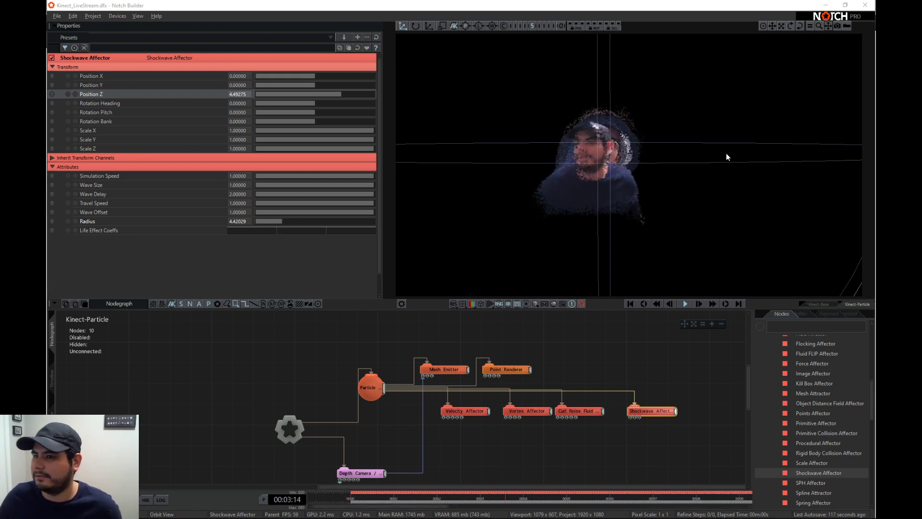
{"action": "left_click_drag", "start_coordinate": [728, 157], "coordinate": [607, 150]}
- Turn off Use Vertex Colours on the Mesh Emitter and connect a new Life Colour Shading node to the Particle Root
{"action": "middle_click_drag", "start_coordinate": [439, 427], "coordinate": [442, 410]}
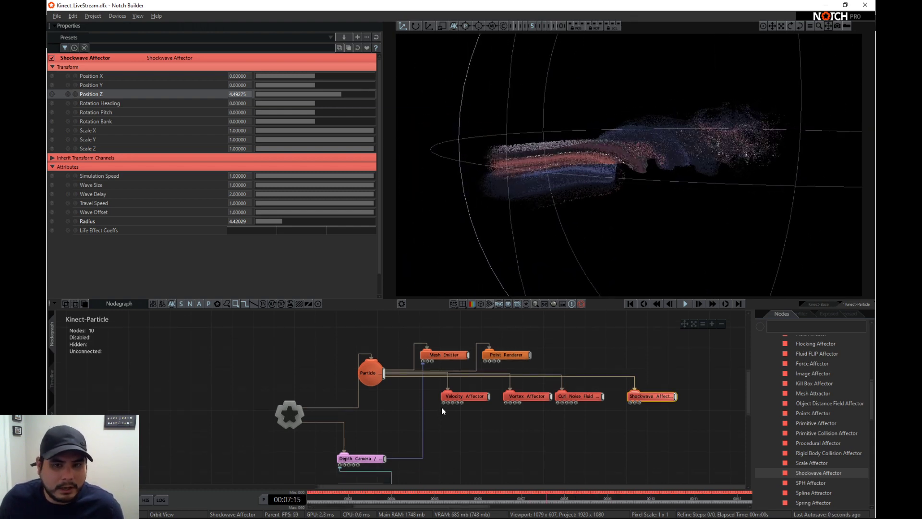
{"action": "left_click", "coordinate": [445, 355]}
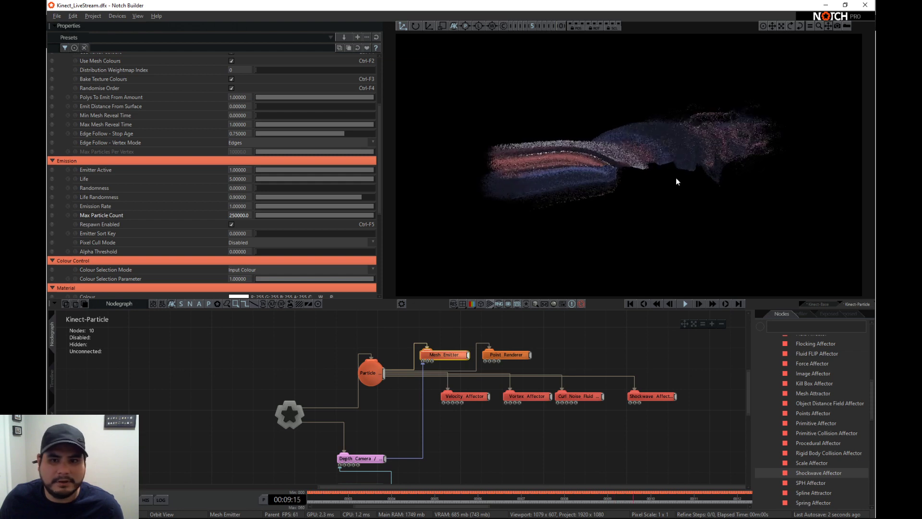
{"action": "scroll", "coordinate": [183, 204], "scroll_direction": "up", "scroll_amount": 4}
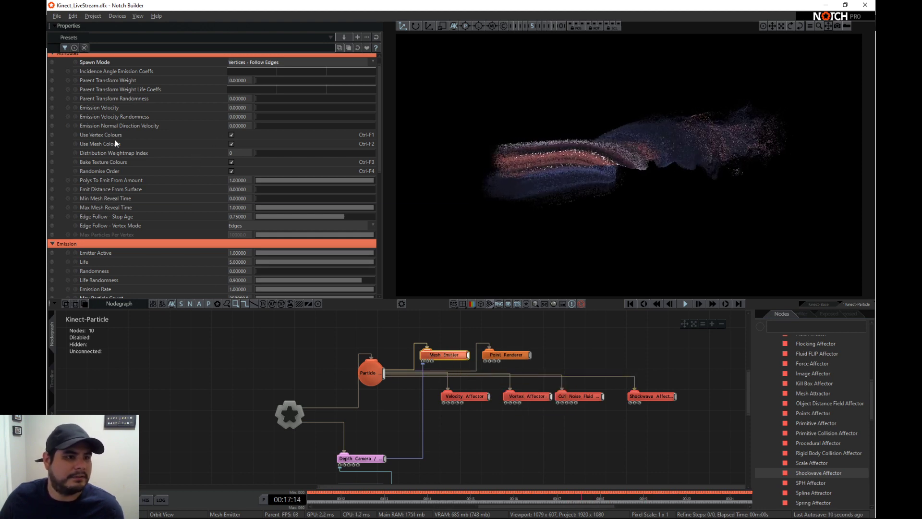
{"action": "left_click", "coordinate": [231, 135]}
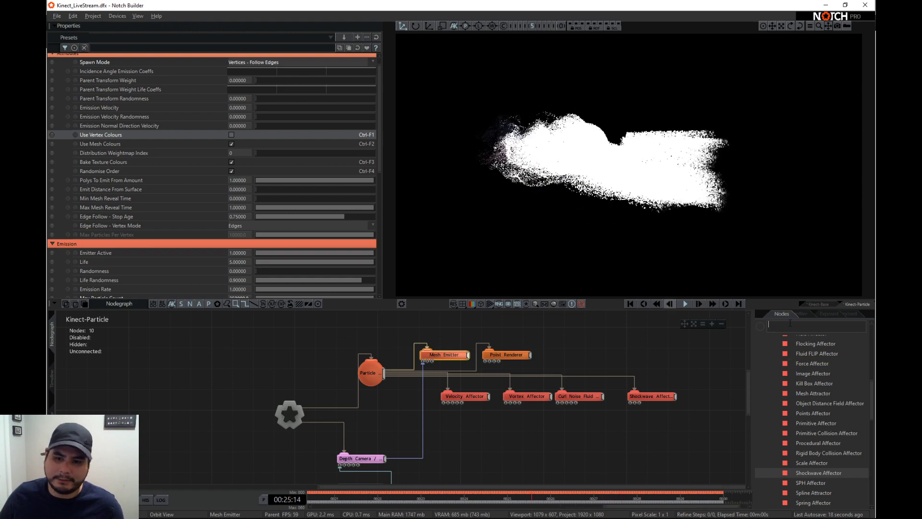
{"action": "type", "text": "life"}
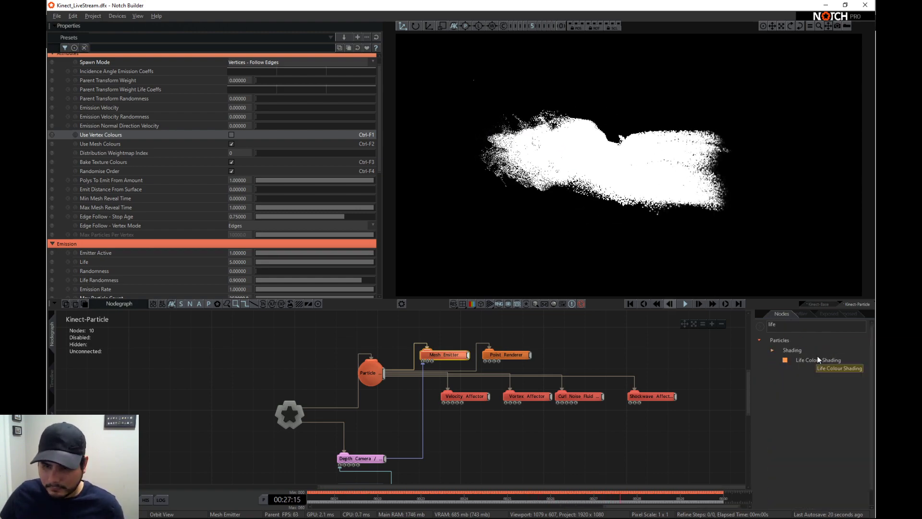
{"action": "left_click_drag", "start_coordinate": [817, 359], "coordinate": [552, 422]}
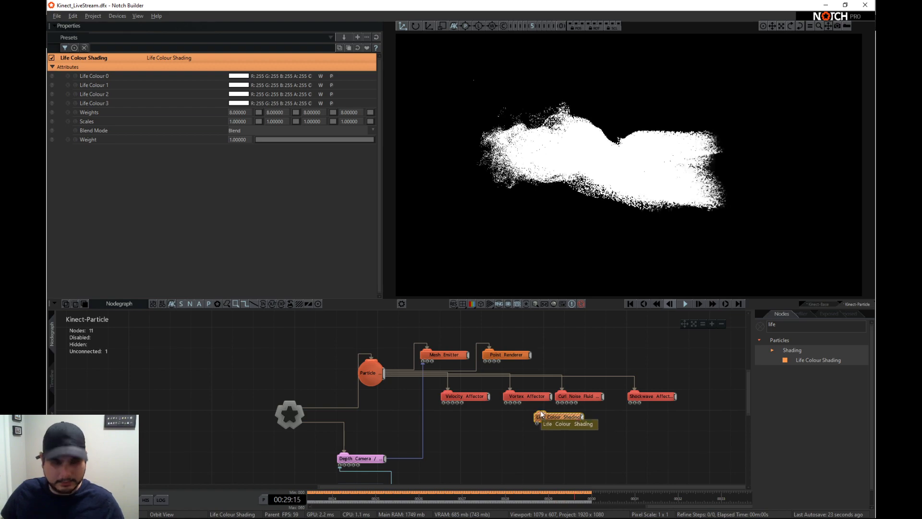
- Set Life Colours 0 through 3 to RGB 255/0/39, 0/210/255, 0/238/255 and 37/162/255 on the Life Colour Shading node
{"action": "left_click", "coordinate": [238, 76]}
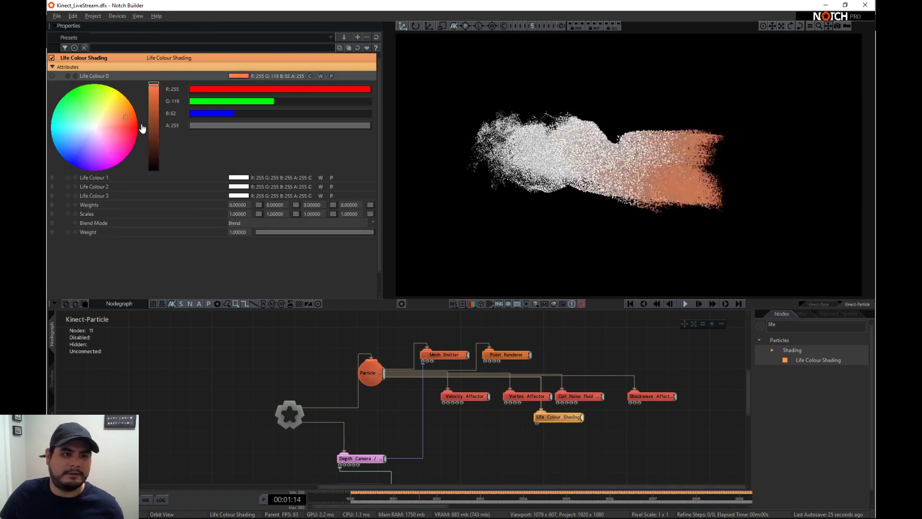
{"action": "left_click", "coordinate": [236, 178]}
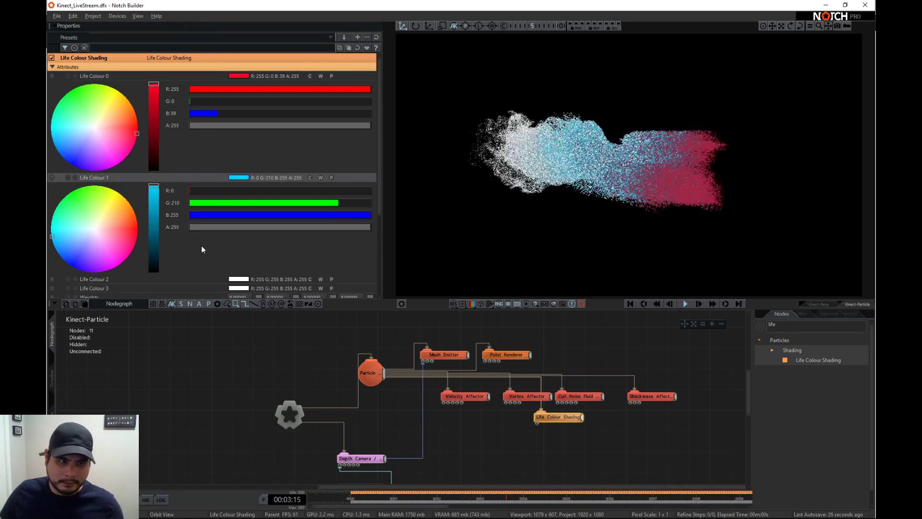
{"action": "scroll", "coordinate": [231, 279], "scroll_direction": "down", "scroll_amount": 2}
{"action": "left_click", "coordinate": [235, 212]}
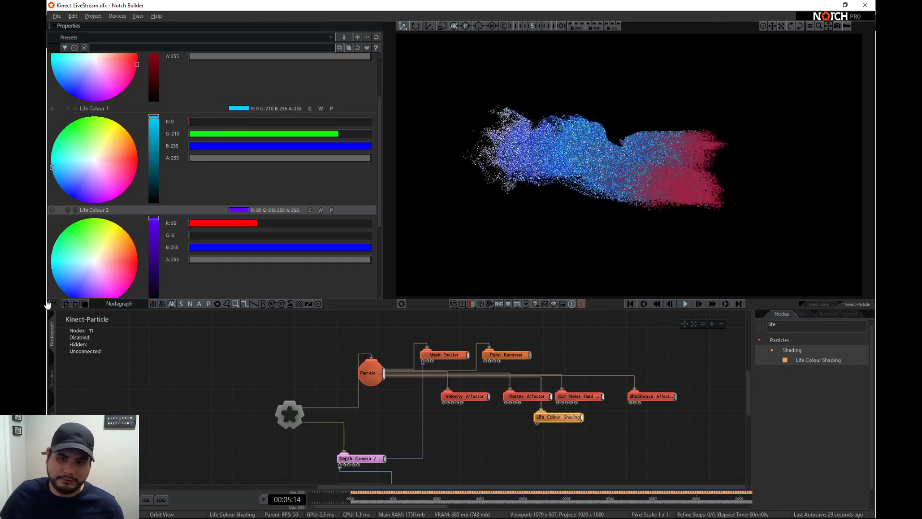
{"action": "scroll", "coordinate": [230, 264], "scroll_direction": "down", "scroll_amount": 3}
{"action": "left_click", "coordinate": [232, 268]}
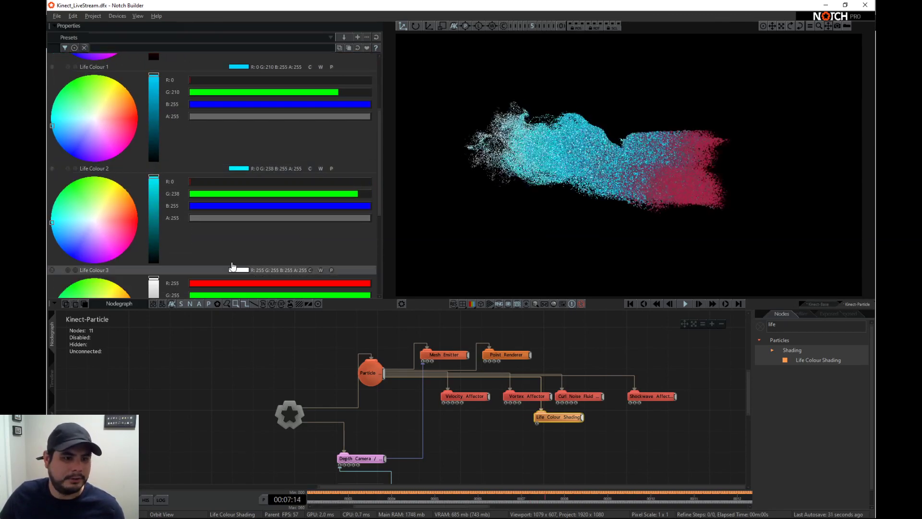
{"action": "scroll", "coordinate": [225, 267], "scroll_direction": "down", "scroll_amount": 5}
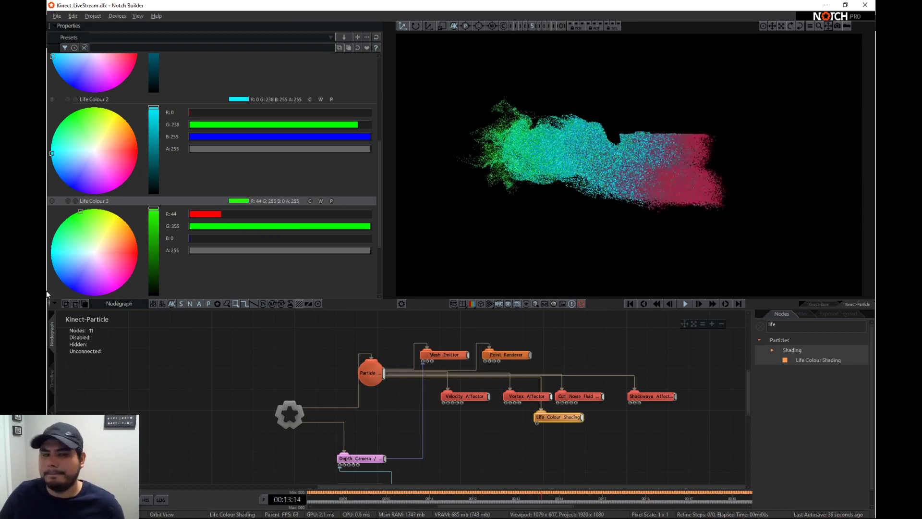
{"action": "left_click", "coordinate": [61, 267]}
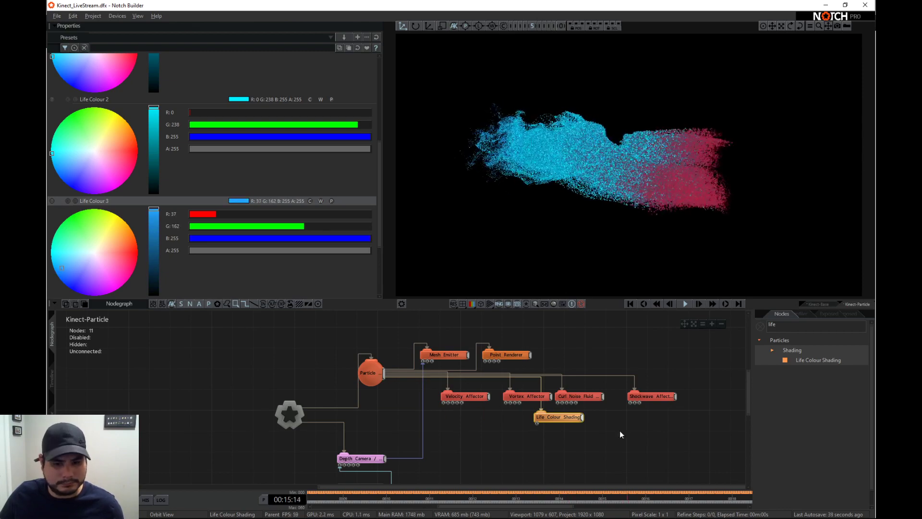
- Disable the Life Colour Shading node and turn Use Vertex Colours back on for the Mesh Emitter
{"action": "key", "text": "d"}
{"action": "left_click", "coordinate": [440, 354]}
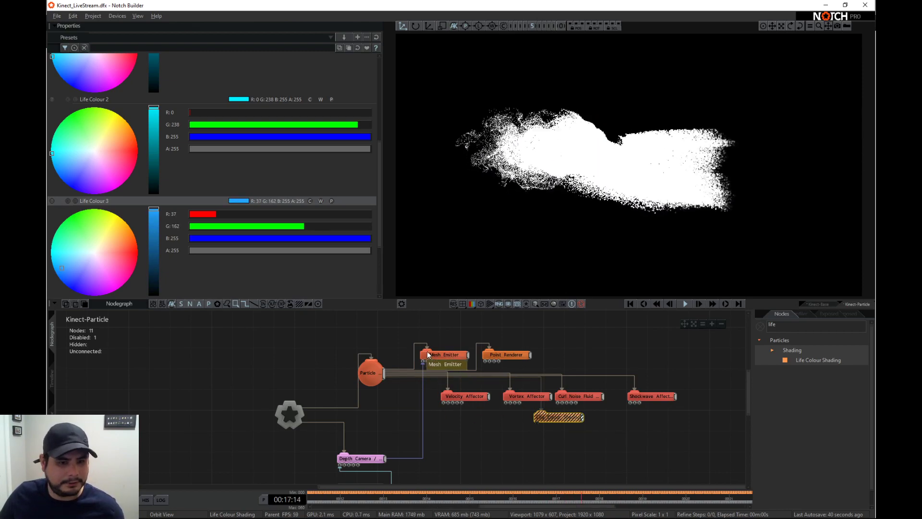
{"action": "scroll", "coordinate": [191, 107], "scroll_direction": "up", "scroll_amount": 1}
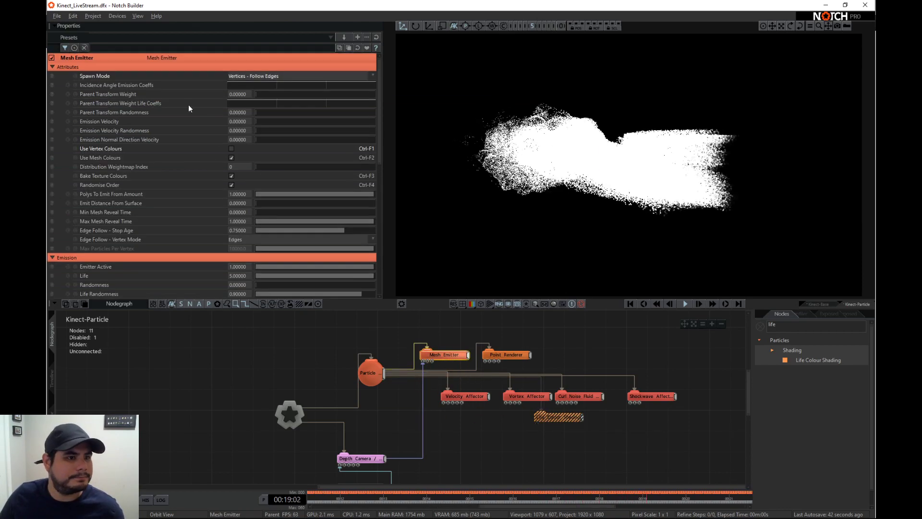
{"action": "left_click", "coordinate": [232, 148]}
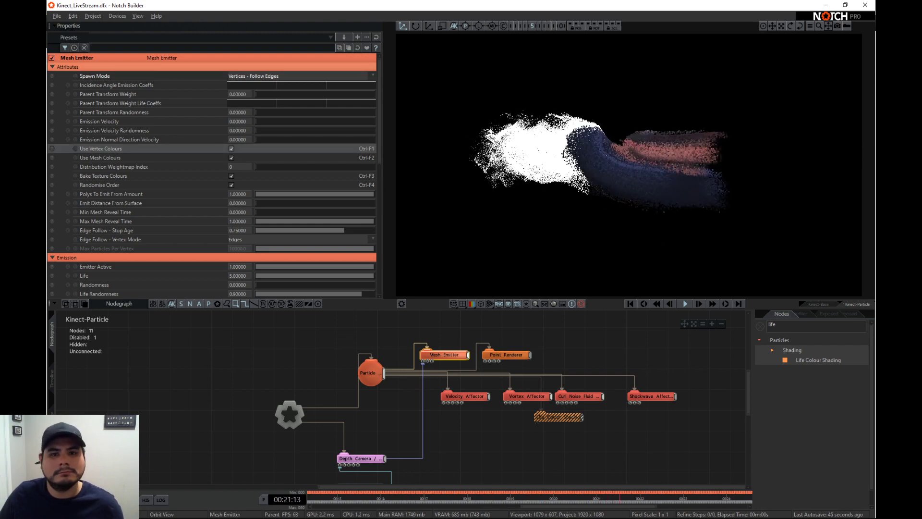
- Set the Shockwave Affector's simulation speed to 4, wave size to 4 and radius to about 5.22
{"action": "left_click", "coordinate": [645, 395]}
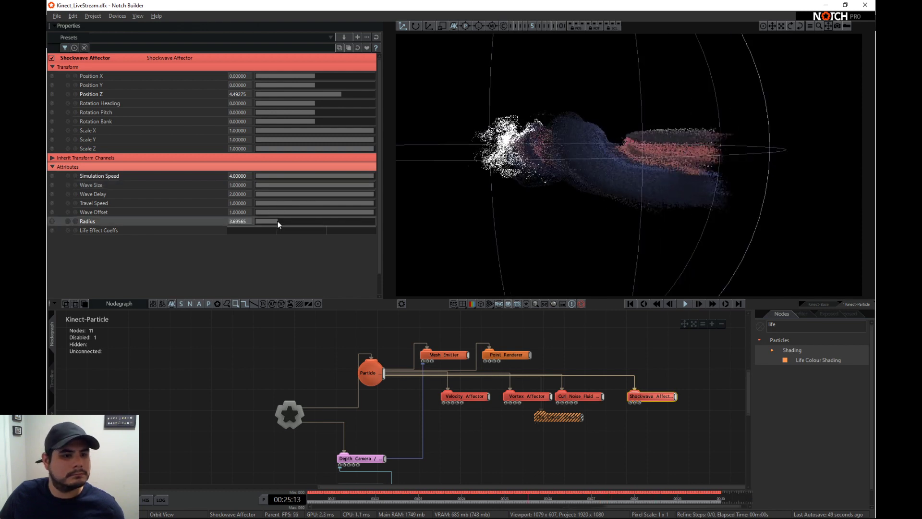
{"action": "left_click_drag", "start_coordinate": [278, 221], "coordinate": [294, 210]}
{"action": "left_click", "coordinate": [240, 185]}
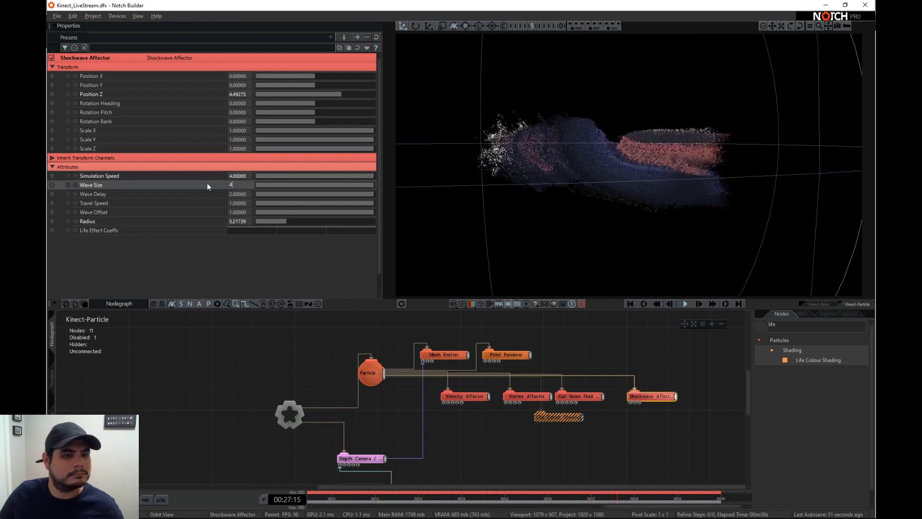
{"action": "key", "text": "Return"}
{"action": "right_click_drag", "start_coordinate": [625, 180], "coordinate": [597, 167]}
{"action": "right_click_drag", "start_coordinate": [719, 155], "coordinate": [636, 158]}
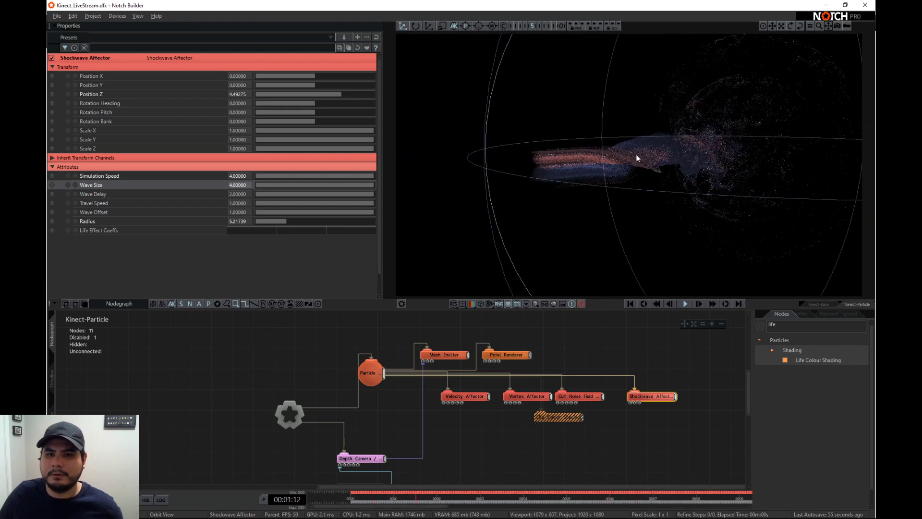
- Move the Shockwave Affector to a Position Z of about 2.97
{"action": "left_click", "coordinate": [339, 96]}
{"action": "left_click_drag", "start_coordinate": [339, 95], "coordinate": [333, 93]}
{"action": "scroll", "coordinate": [679, 152], "scroll_direction": "up", "scroll_amount": 3}
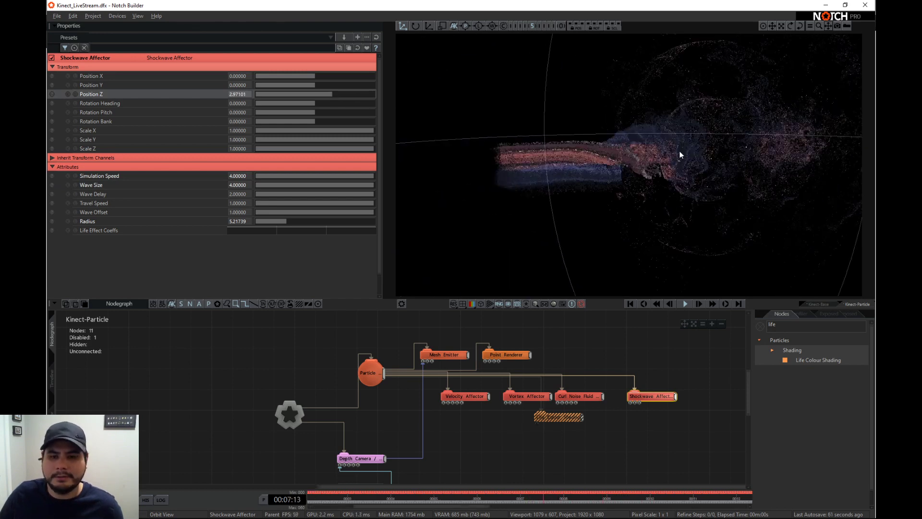
{"action": "left_click_drag", "start_coordinate": [682, 169], "coordinate": [658, 159]}
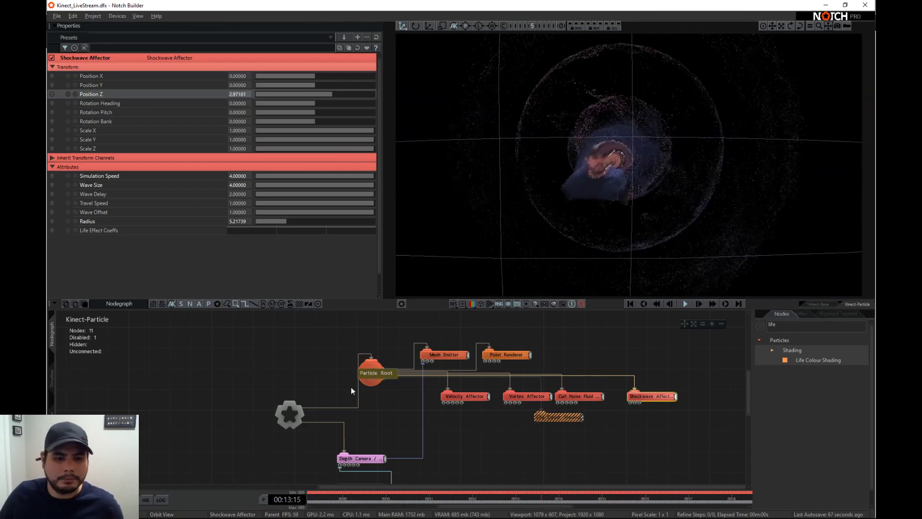
- Duplicate the Kinect-Particle layer in the timeline and disable the original layer
{"action": "left_click", "coordinate": [52, 384]}
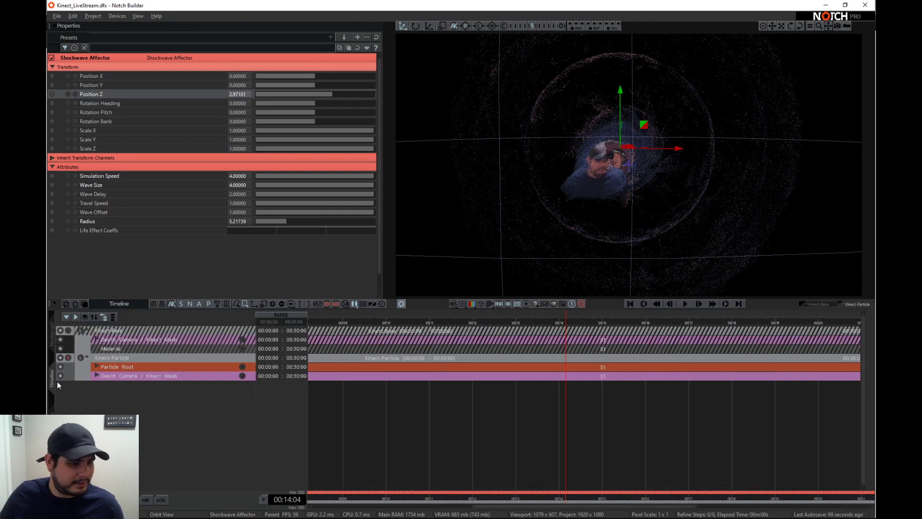
{"action": "left_click", "coordinate": [88, 358]}
{"action": "left_click", "coordinate": [105, 358]}
{"action": "key", "text": "ctrl+c"}
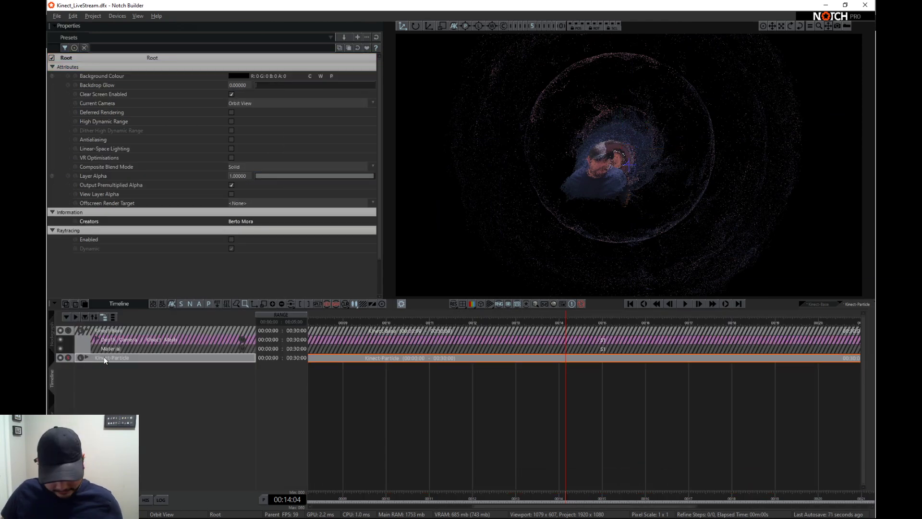
{"action": "key", "text": "ctrl+v"}
{"action": "left_click", "coordinate": [68, 358]}
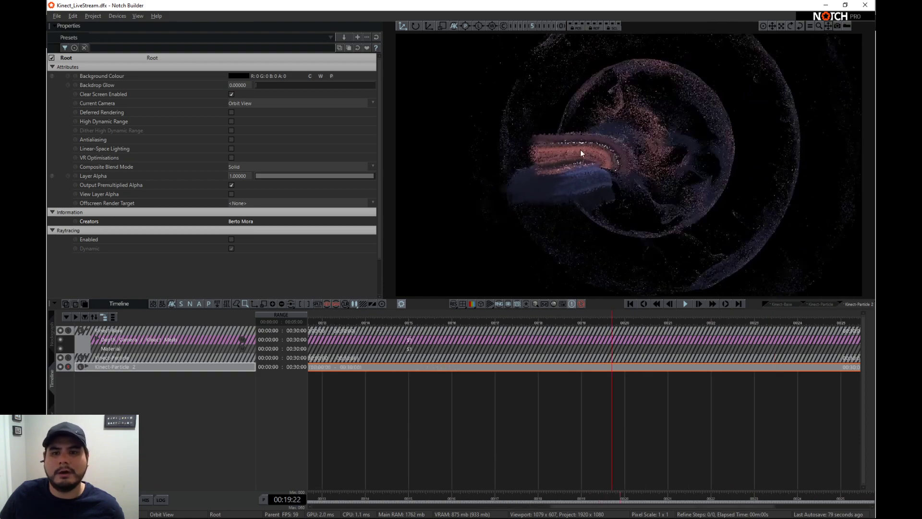
- Rename the duplicated particle layer to Kinect-Clone Particle in its layer settings
{"action": "left_click", "coordinate": [52, 339]}
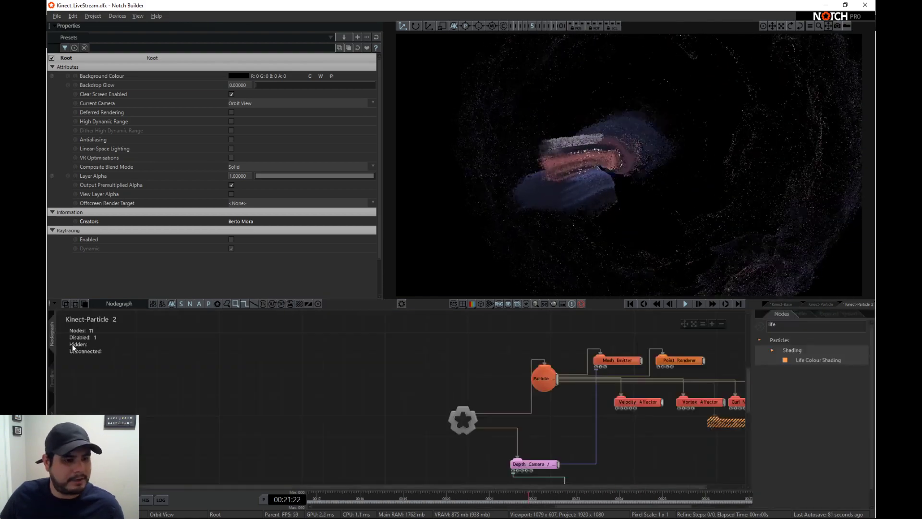
{"action": "left_click", "coordinate": [52, 377]}
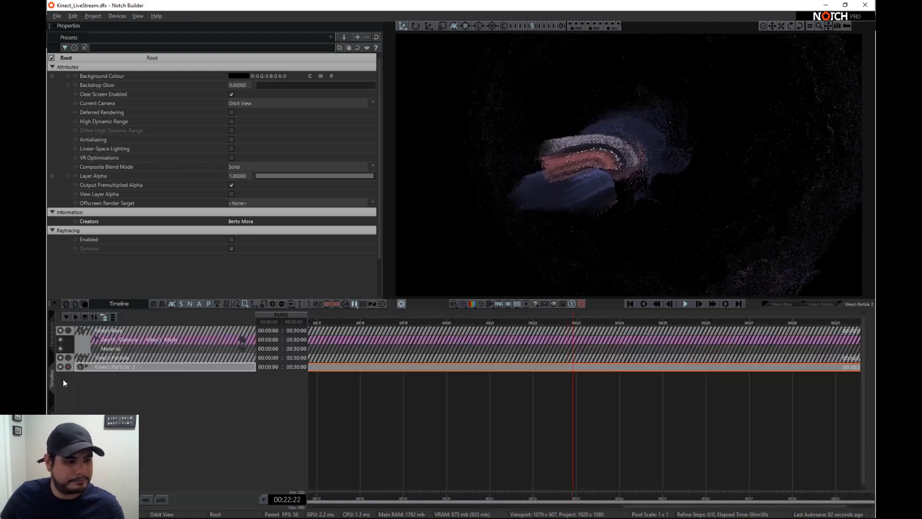
{"action": "double_click", "coordinate": [109, 367]}
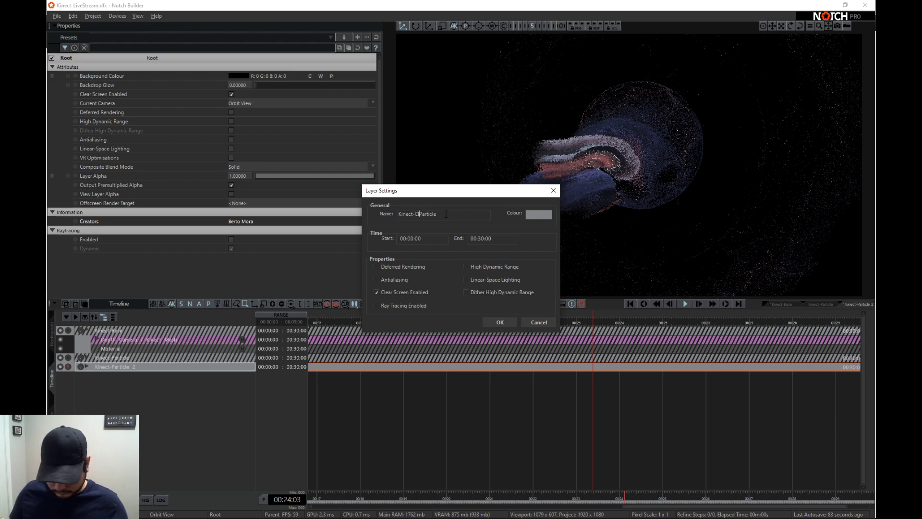
{"action": "type", "text": "Clone"}
{"action": "key", "text": "Return"}
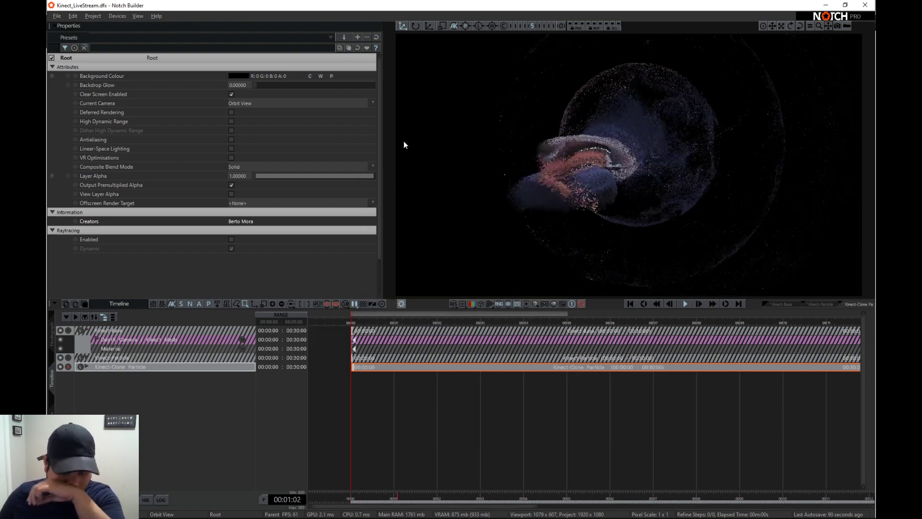
- Add a Clone To Particles node to the Kinect-Clone Particle nodegraph, connecting it to the layer root and the Particle Root
{"action": "left_click", "coordinate": [53, 333]}
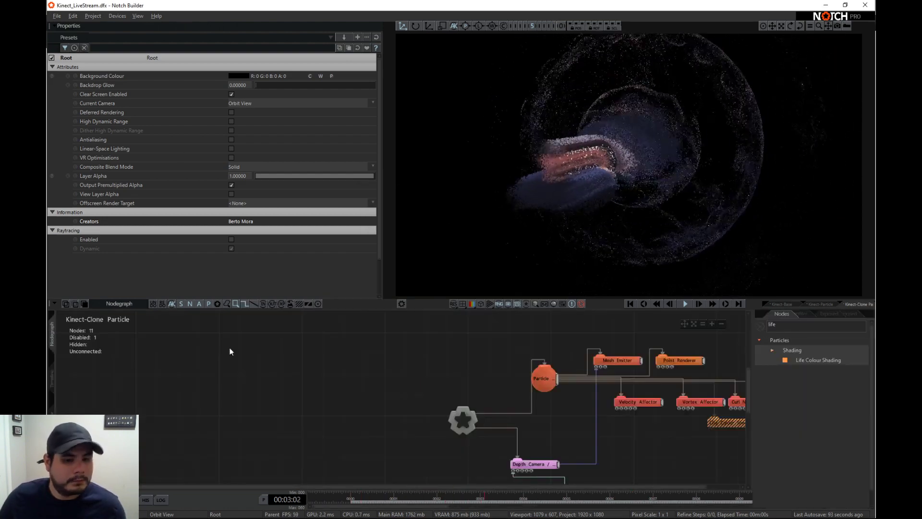
{"action": "scroll", "coordinate": [422, 419], "scroll_direction": "down", "scroll_amount": 2}
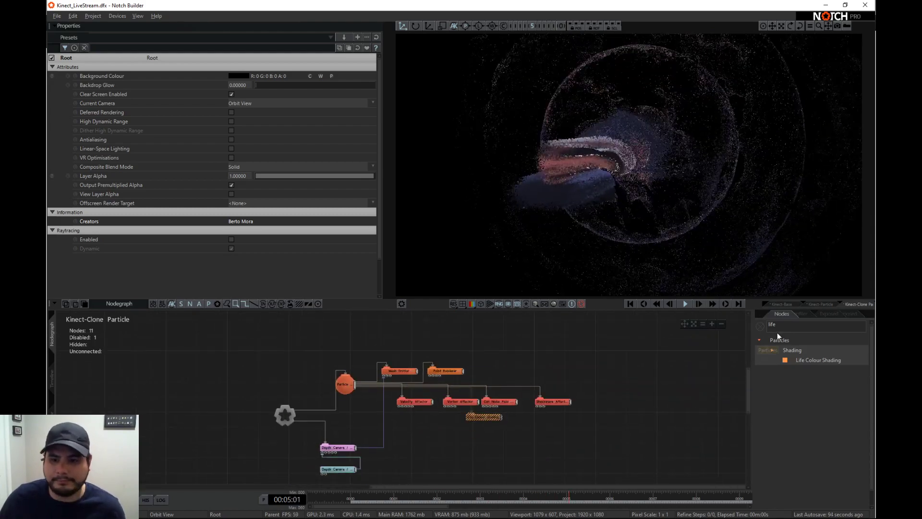
{"action": "left_click", "coordinate": [766, 328]}
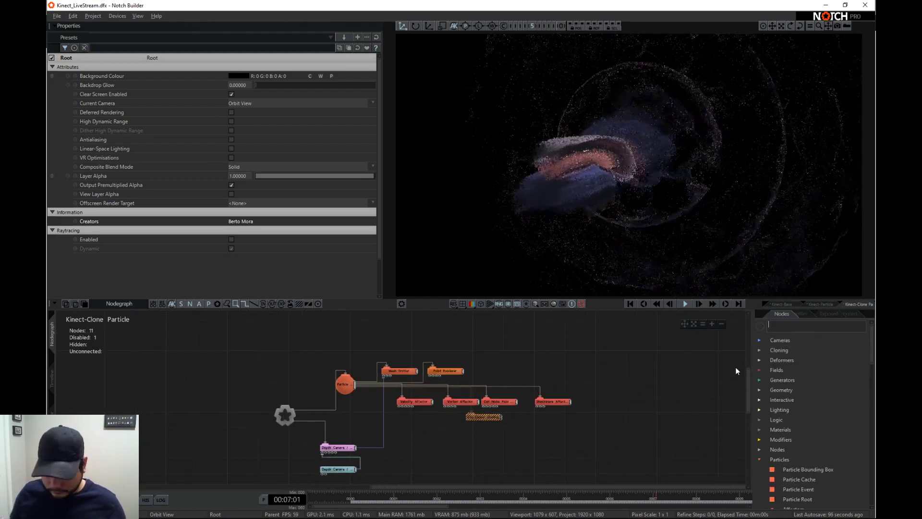
{"action": "type", "text": "c"}
{"action": "key", "text": "BackSpace"}
{"action": "type", "text": "clone"}
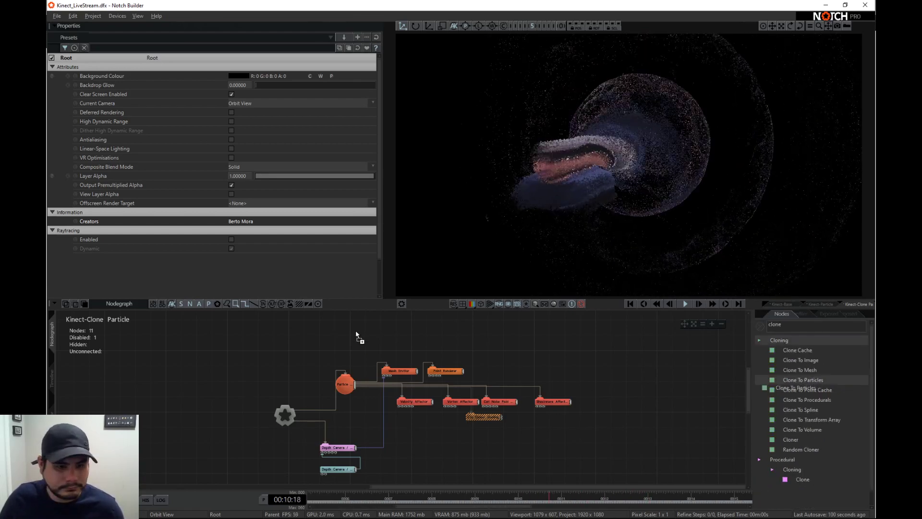
{"action": "mouse_move", "coordinate": [355, 331]}
{"action": "left_mouse_down"}
{"action": "mouse_move", "coordinate": [381, 358]}
{"action": "mouse_move", "coordinate": [376, 350]}
{"action": "mouse_move", "coordinate": [354, 423]}
{"action": "left_mouse_up"}
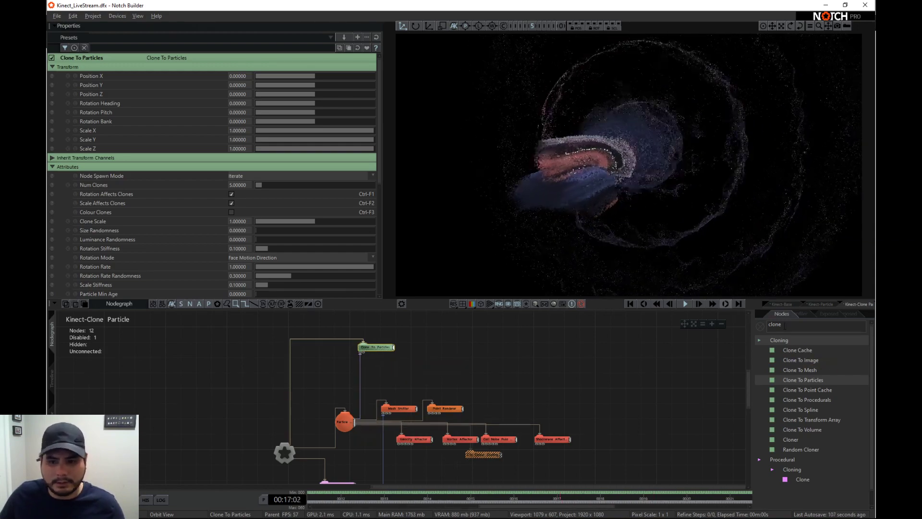
- Add a Shape 3D node and connect it to Clone To Particles as the geometry to clone
{"action": "key", "text": "BackSpace"}
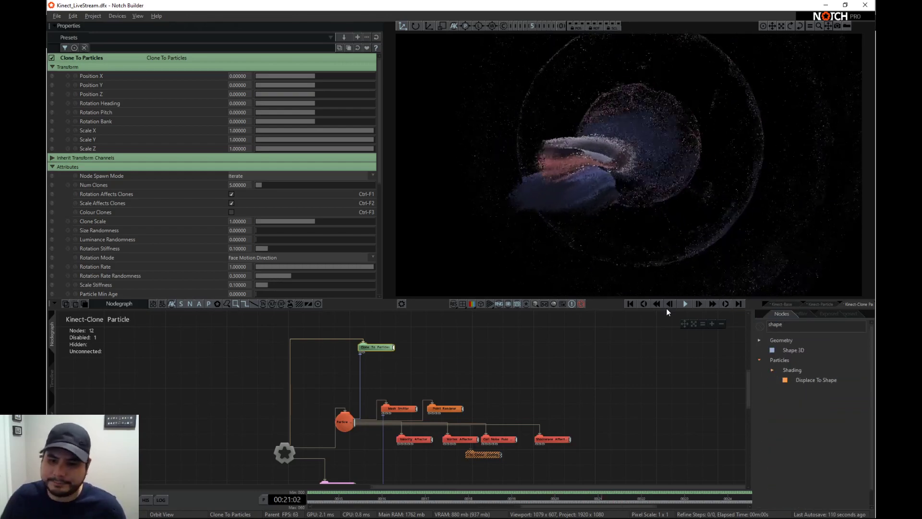
{"action": "mouse_move", "coordinate": [797, 353]}
{"action": "left_mouse_down"}
{"action": "mouse_move", "coordinate": [399, 351]}
{"action": "mouse_move", "coordinate": [414, 356]}
{"action": "left_mouse_up"}
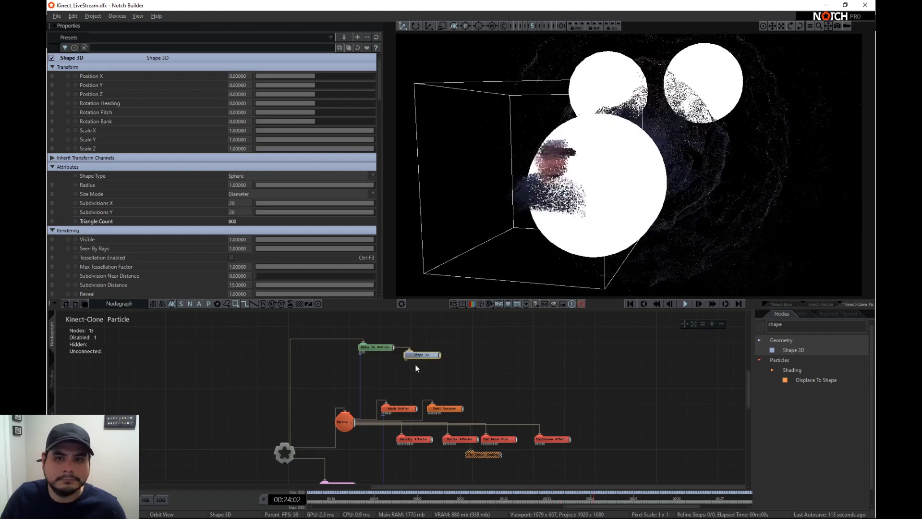
- Set the Clone To Particles node's Clone Scale to about 0.08 and Num Clones to 250000
{"action": "left_click", "coordinate": [379, 347]}
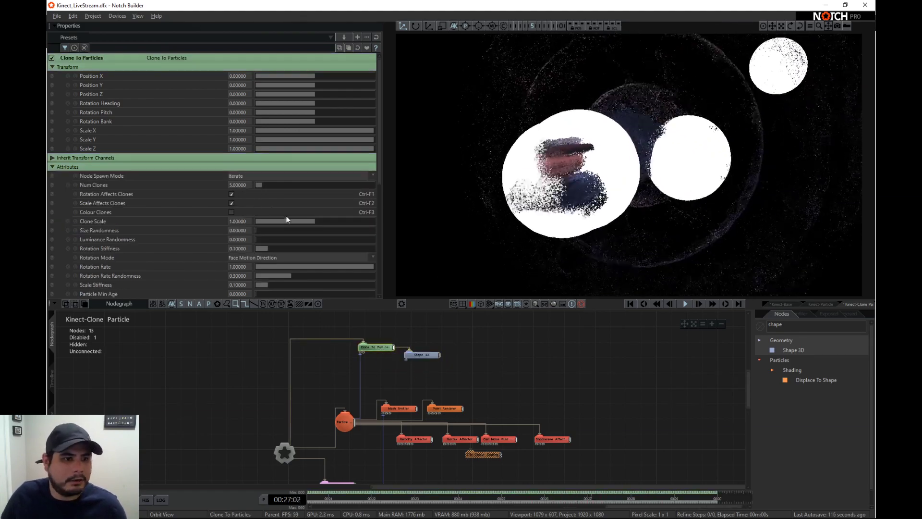
{"action": "left_click_drag", "start_coordinate": [308, 223], "coordinate": [268, 222]}
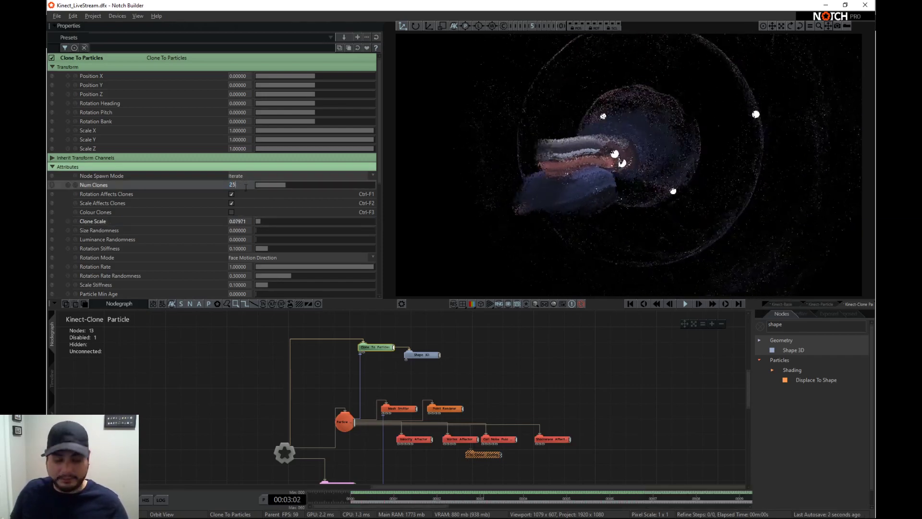
{"action": "type", "text": "00"}
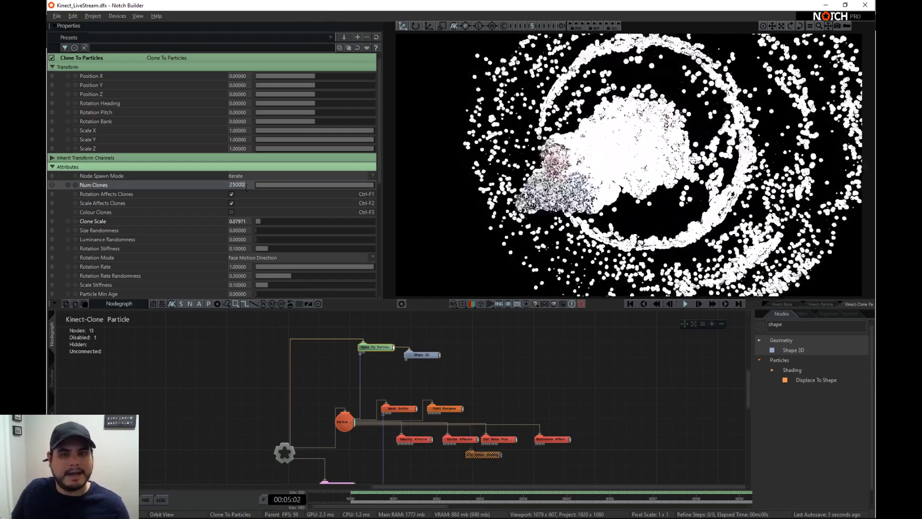
{"action": "type", "text": "0"}
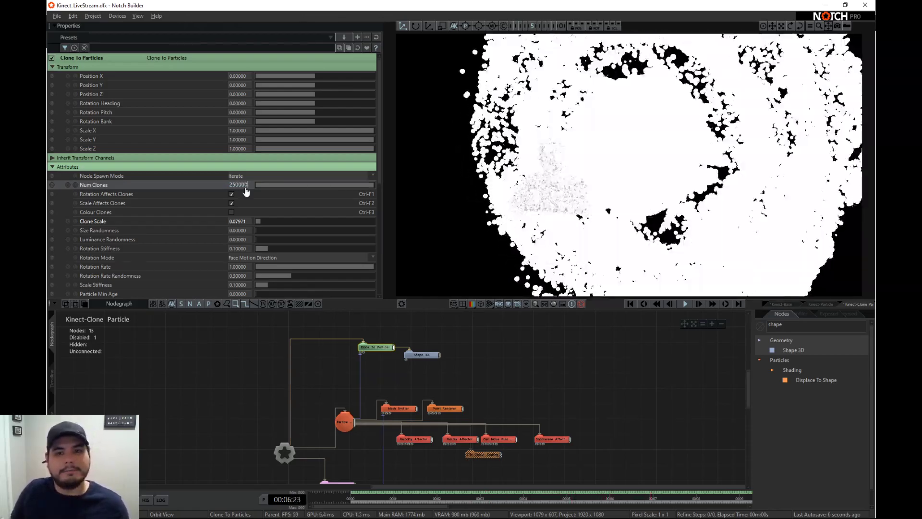
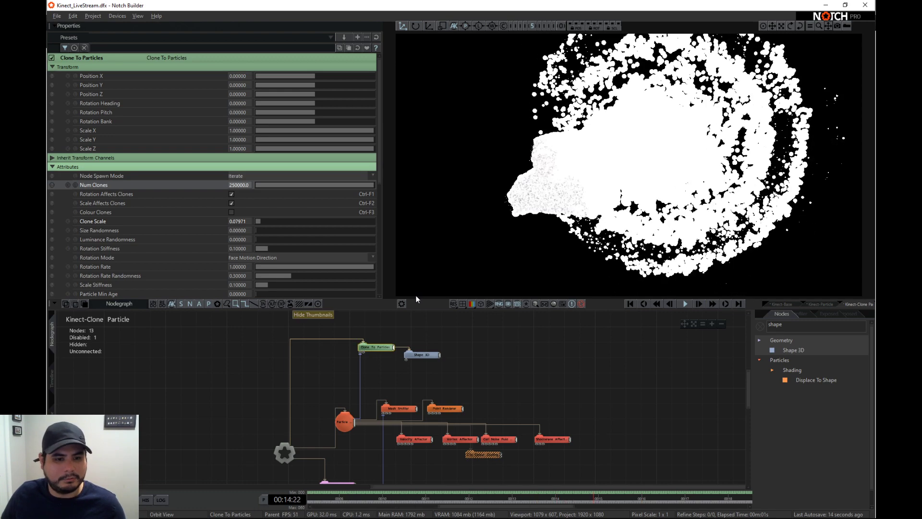
- Change the Shape 3D node's Shape Type to Box
{"action": "left_click", "coordinate": [427, 356]}
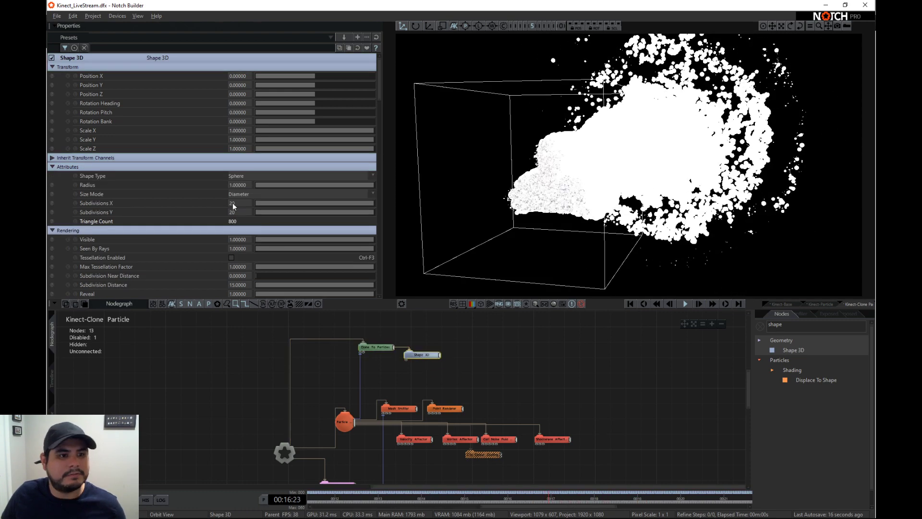
{"action": "left_click", "coordinate": [245, 177]}
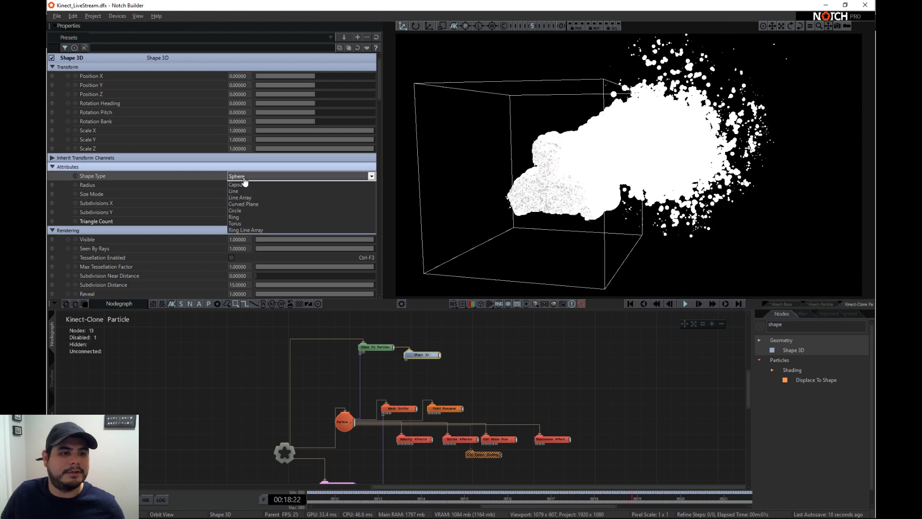
{"action": "left_click", "coordinate": [238, 195]}
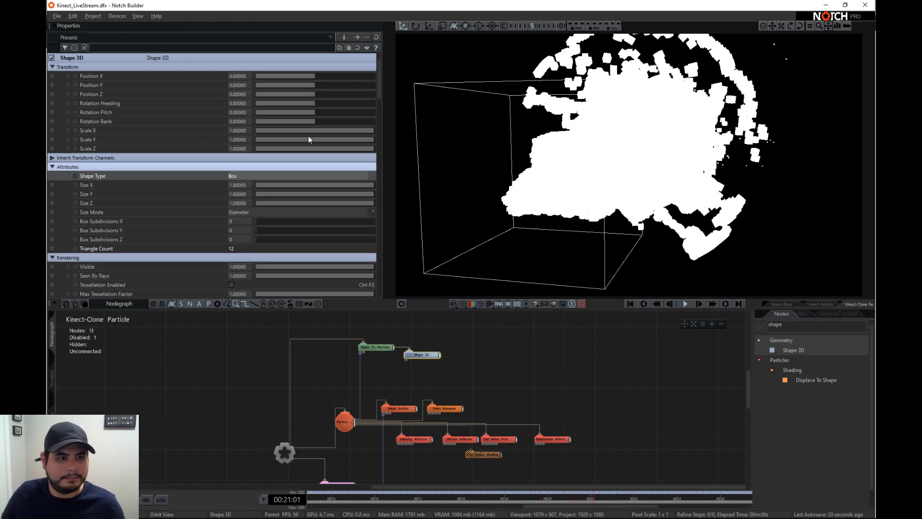
- Enable Colour Clones on the Clone To Particles node and set its Clone Scale to about 0.023
{"action": "left_click", "coordinate": [388, 350]}
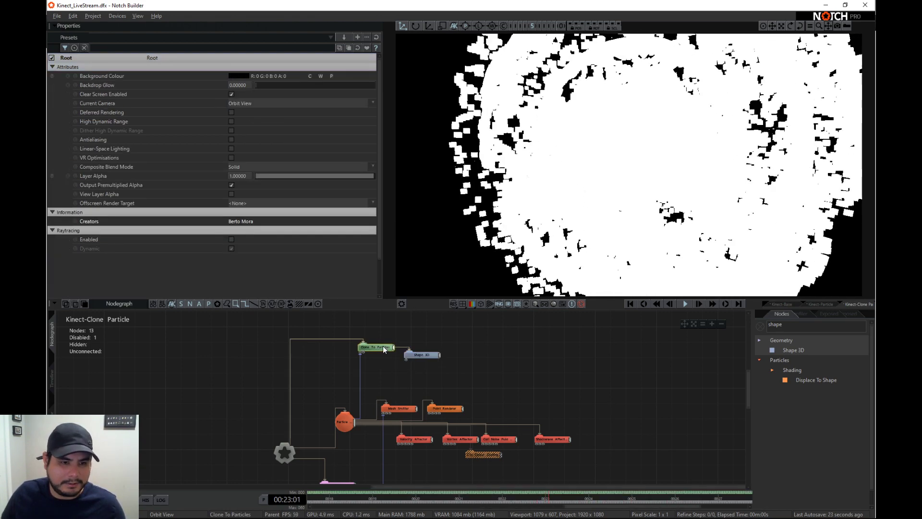
{"action": "left_click", "coordinate": [269, 221]}
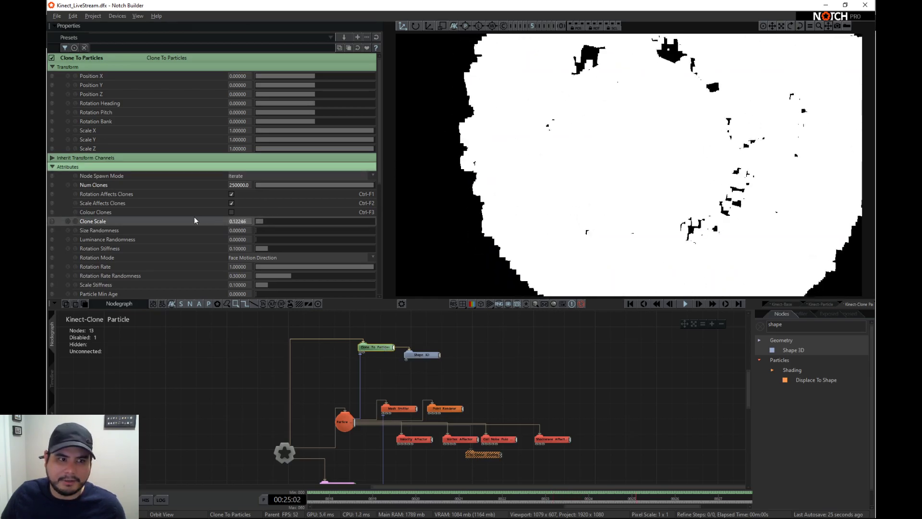
{"action": "left_click_drag", "start_coordinate": [194, 217], "coordinate": [100, 214]}
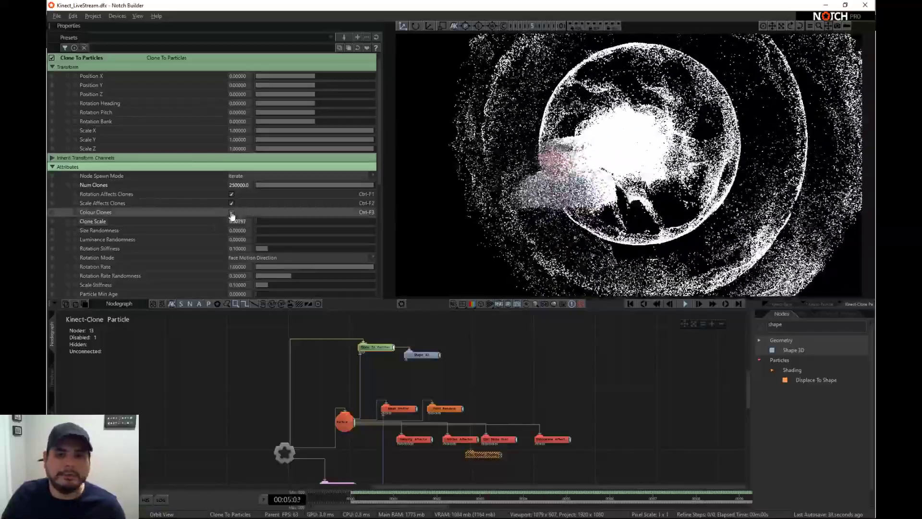
{"action": "left_click", "coordinate": [232, 212]}
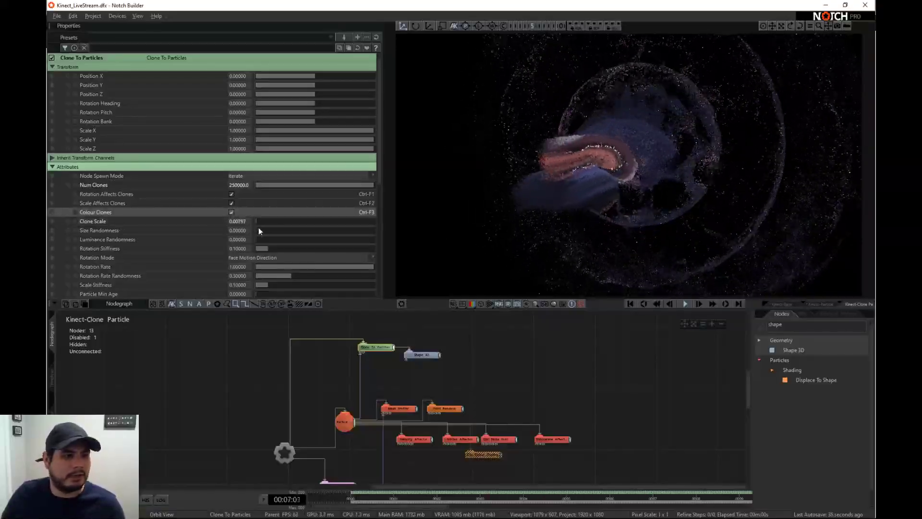
{"action": "mouse_move", "coordinate": [261, 222]}
{"action": "left_mouse_down"}
{"action": "mouse_move", "coordinate": [286, 221]}
{"action": "mouse_move", "coordinate": [269, 221]}
{"action": "left_mouse_up"}
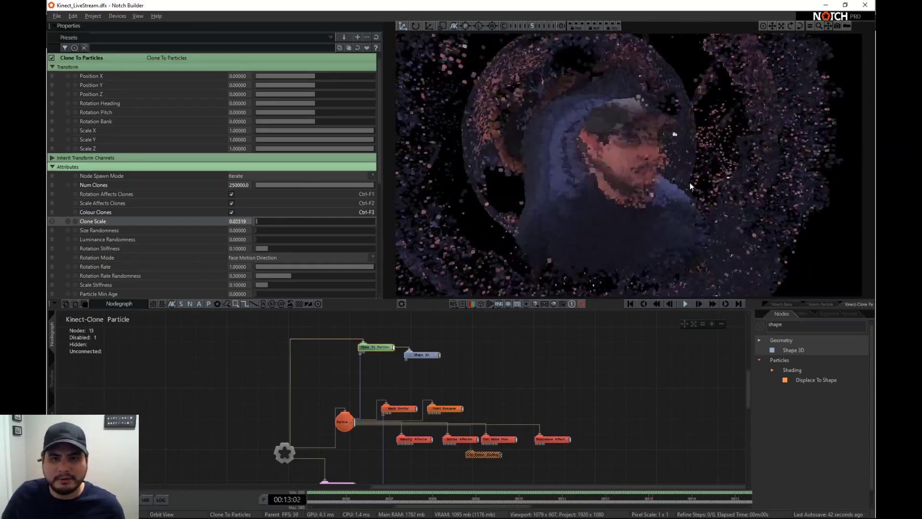
- Add a Light node to the nodegraph and connect it to the layer root
{"action": "right_click_drag", "start_coordinate": [690, 183], "coordinate": [630, 181]}
{"action": "scroll", "coordinate": [631, 185], "scroll_direction": "down", "scroll_amount": 3}
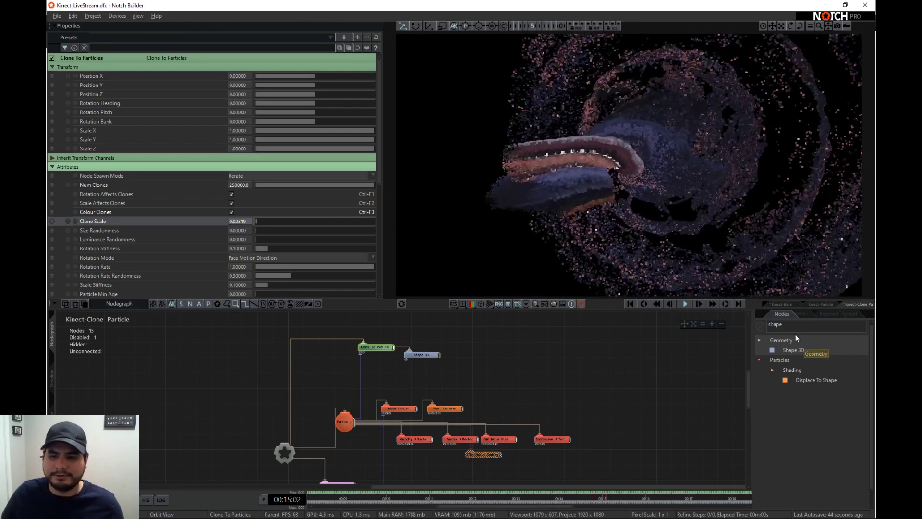
{"action": "double_click", "coordinate": [795, 326]}
{"action": "type", "text": "lig"}
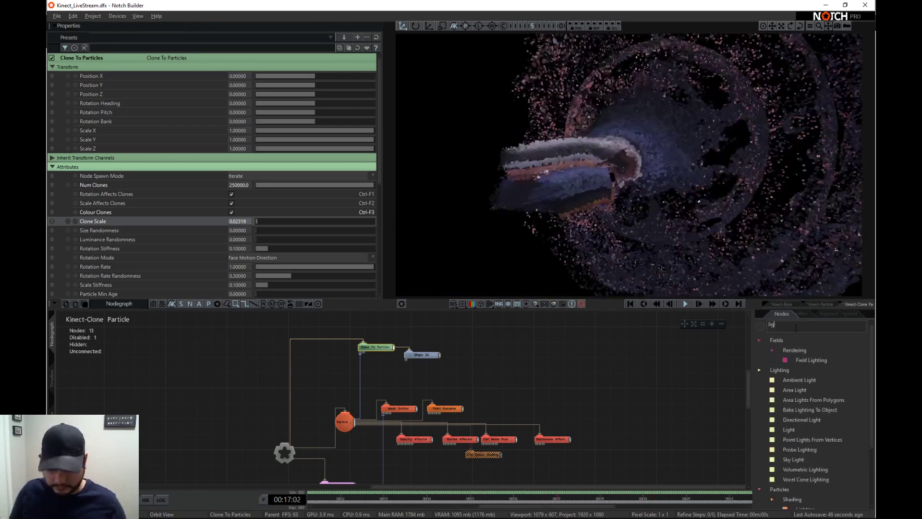
{"action": "type", "text": "ht"}
{"action": "left_click_drag", "start_coordinate": [787, 430], "coordinate": [253, 347]}
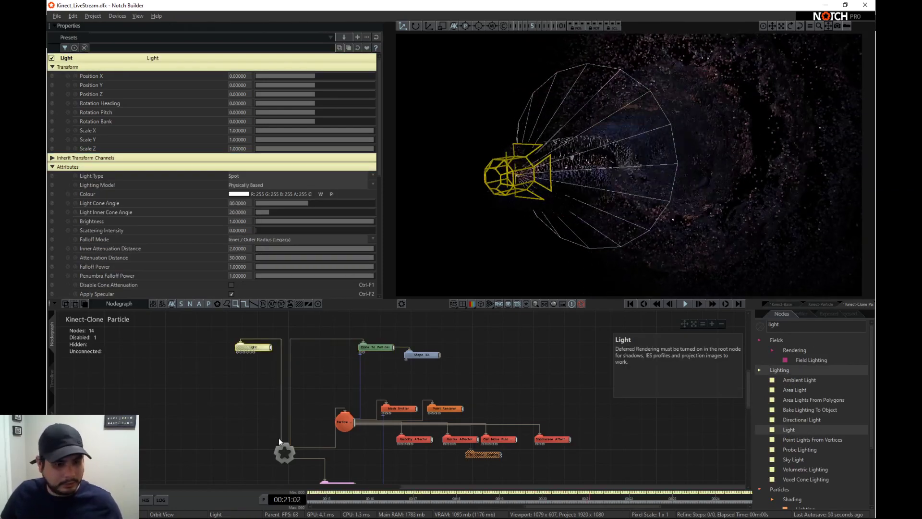
{"action": "left_click_drag", "start_coordinate": [278, 441], "coordinate": [255, 352]}
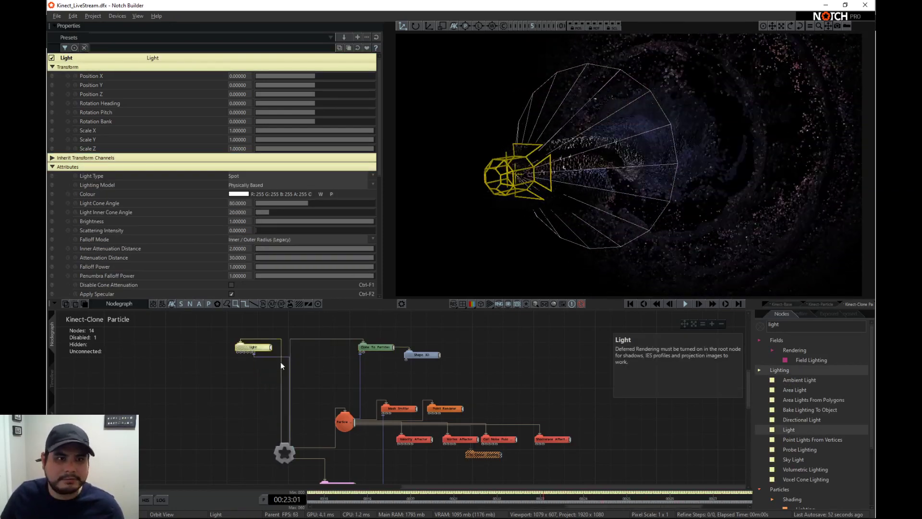
- Position the light at about X -0.58, Y 1.96, Z -1.23 and tint its colour pale yellow (R 236, G 255, B 178)
{"action": "mouse_move", "coordinate": [317, 85]}
{"action": "left_mouse_down"}
{"action": "mouse_move", "coordinate": [332, 85]}
{"action": "mouse_move", "coordinate": [307, 93]}
{"action": "mouse_move", "coordinate": [312, 76]}
{"action": "left_mouse_up"}
{"action": "left_click", "coordinate": [239, 194]}
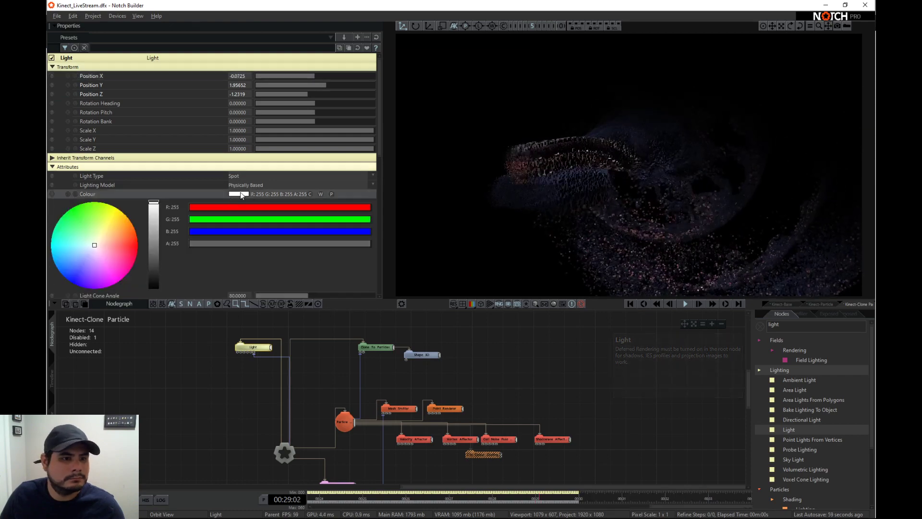
{"action": "mouse_move", "coordinate": [94, 237]}
{"action": "left_mouse_down"}
{"action": "mouse_move", "coordinate": [64, 299]}
{"action": "mouse_move", "coordinate": [68, 224]}
{"action": "mouse_move", "coordinate": [98, 234]}
{"action": "left_mouse_up"}
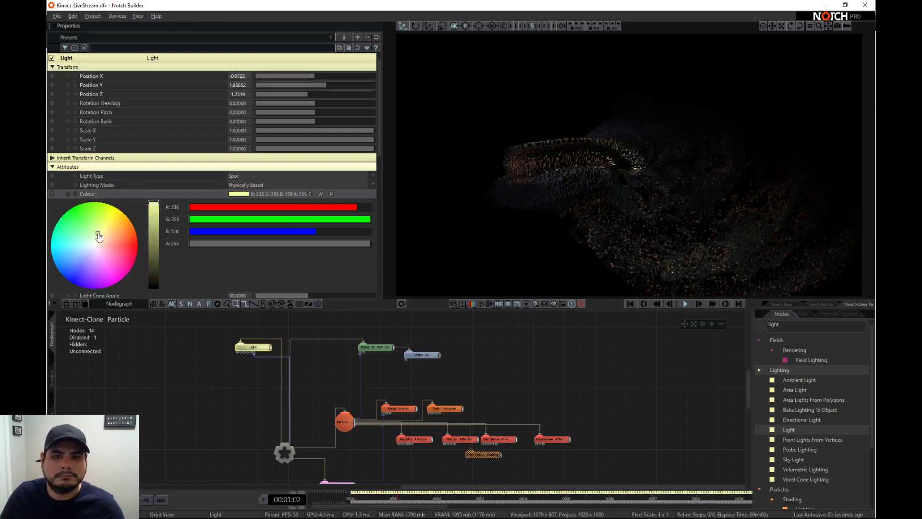
{"action": "left_click_drag", "start_coordinate": [316, 75], "coordinate": [313, 75]}
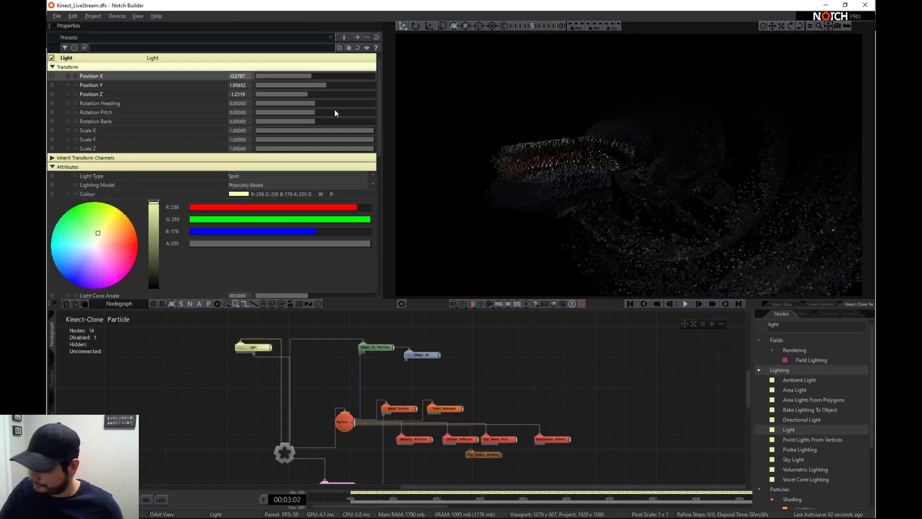
- Narrow the light's Light Cone Angle to about 47.6 and change its colour to orange (R 255, G 181, B 82)
{"action": "right_click_drag", "start_coordinate": [557, 178], "coordinate": [603, 165]}
{"action": "left_click_drag", "start_coordinate": [113, 263], "coordinate": [130, 259]}
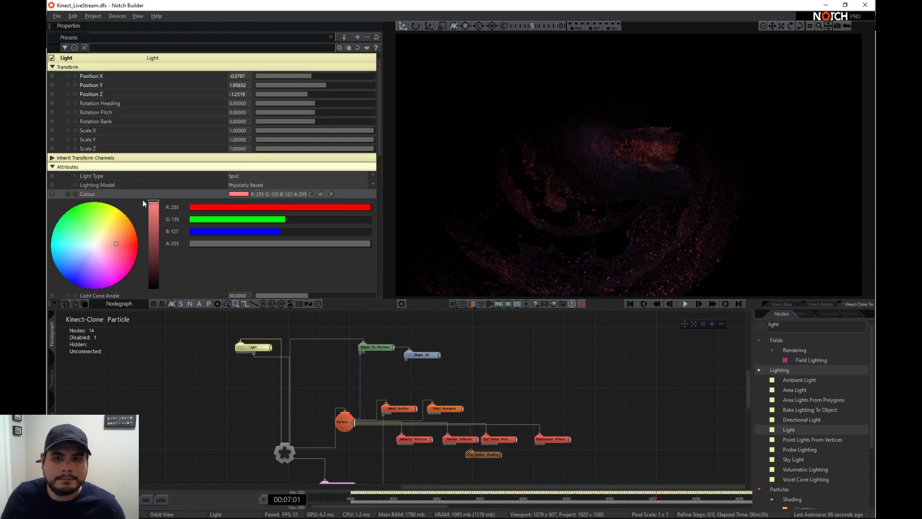
{"action": "scroll", "coordinate": [290, 225], "scroll_direction": "down", "scroll_amount": 5}
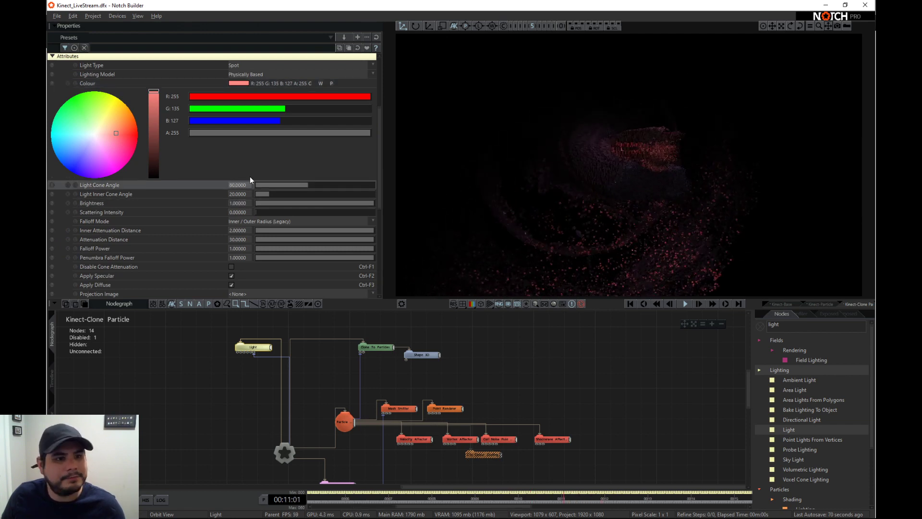
{"action": "left_click_drag", "start_coordinate": [319, 186], "coordinate": [270, 182]}
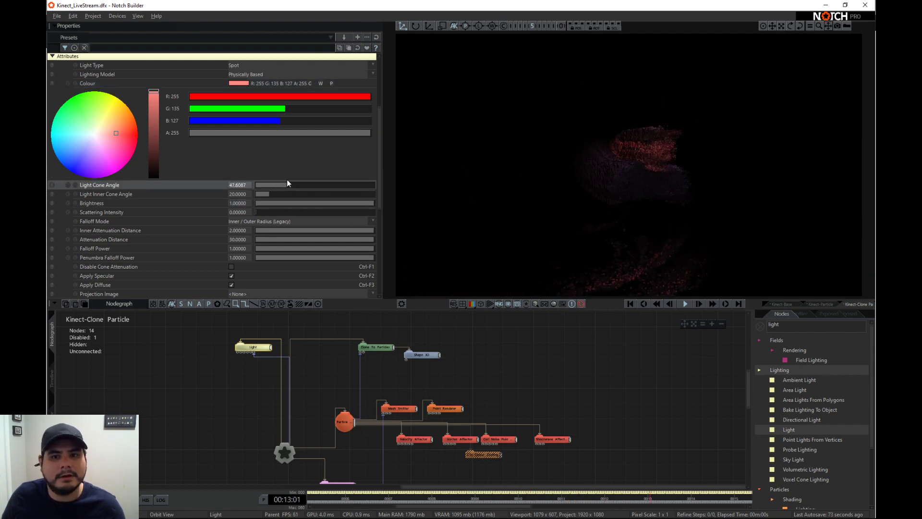
{"action": "left_click", "coordinate": [135, 128]}
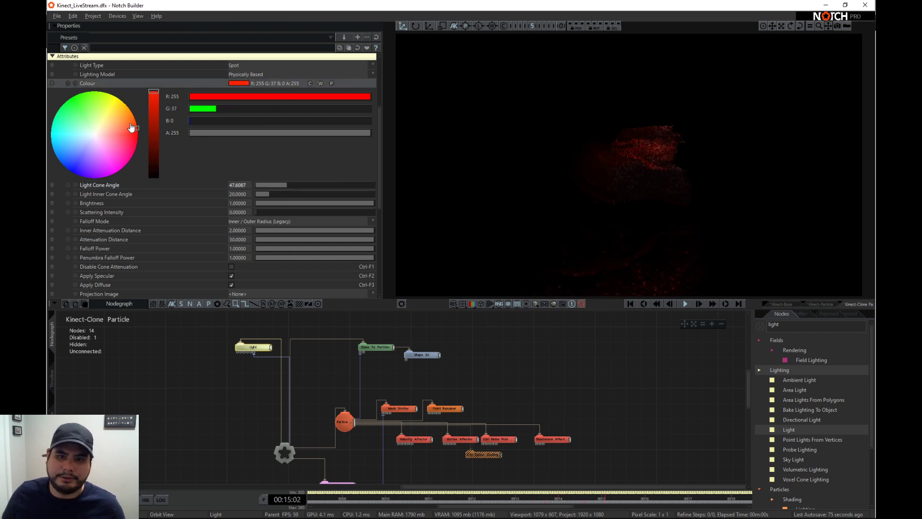
- Set the light's Brightness to 2 and its Scattering Intensity to about 0.35
{"action": "type", "text": "2"}
{"action": "left_click_drag", "start_coordinate": [249, 203], "coordinate": [317, 217]}
{"action": "key", "text": "Return"}
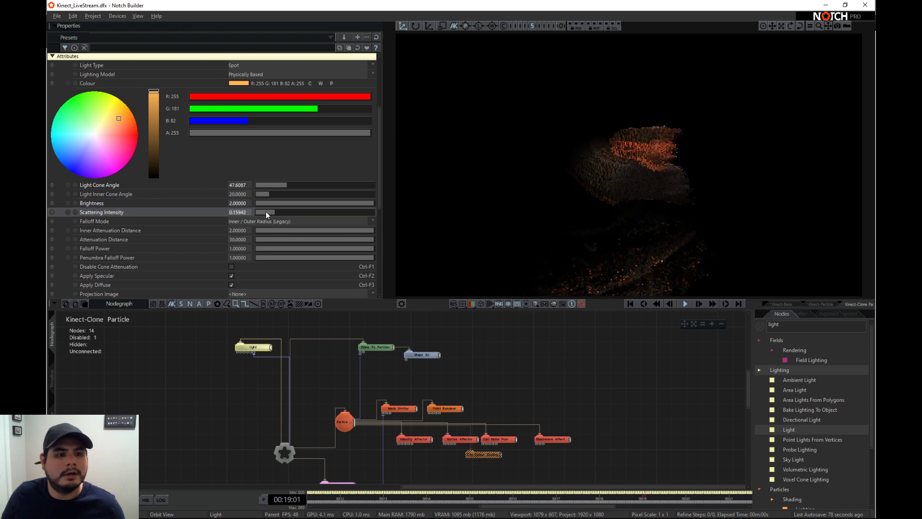
- Enable Deferred Rendering, High Dynamic Range, Dither High Dynamic Range, Antialiasing and Linear-Space Lighting on the Root node
{"action": "left_click", "coordinate": [286, 456]}
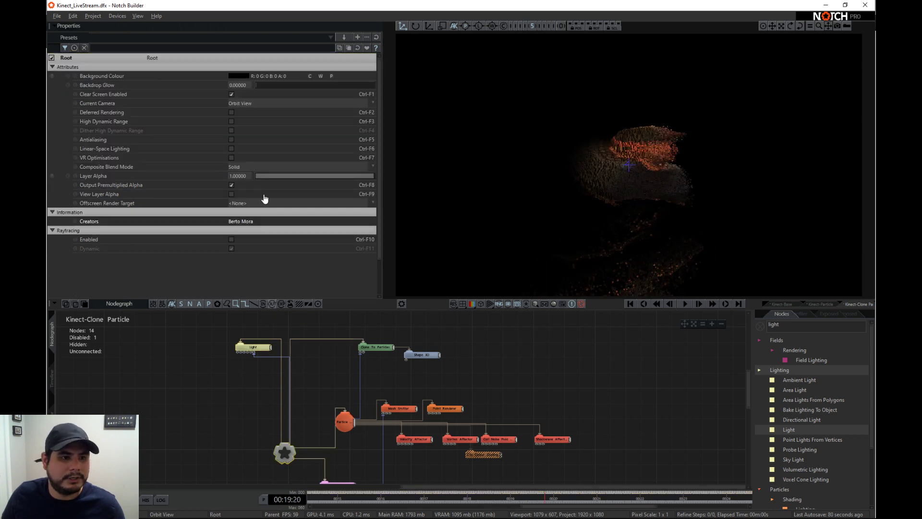
{"action": "left_click", "coordinate": [231, 113]}
{"action": "left_click", "coordinate": [231, 131]}
{"action": "left_click", "coordinate": [231, 139]}
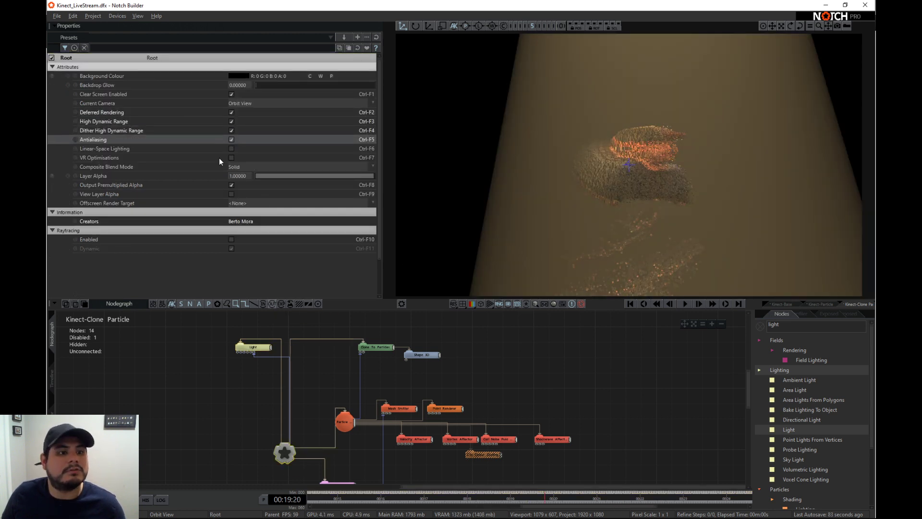
{"action": "left_click", "coordinate": [231, 148]}
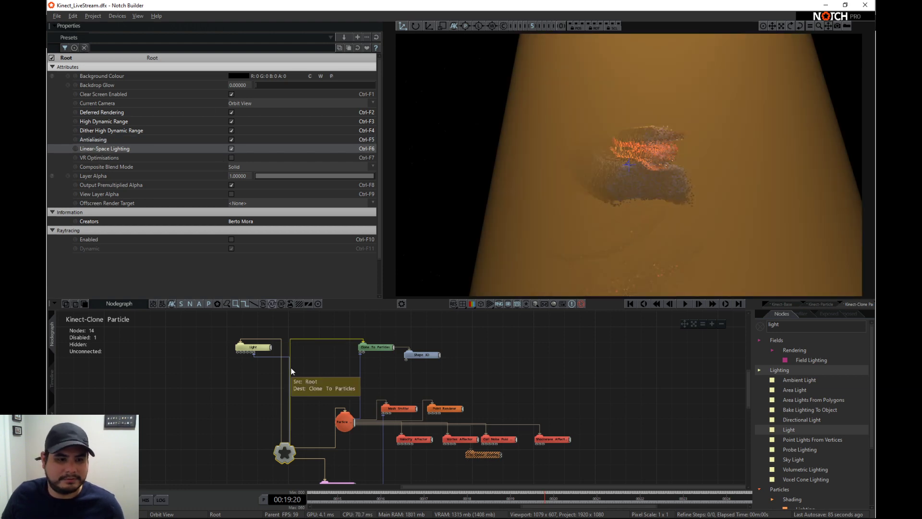
- Change the light's colour to light blue (R 116, G 215, B 255) and reduce its Scattering Intensity to about 0.08
{"action": "left_click", "coordinate": [259, 347]}
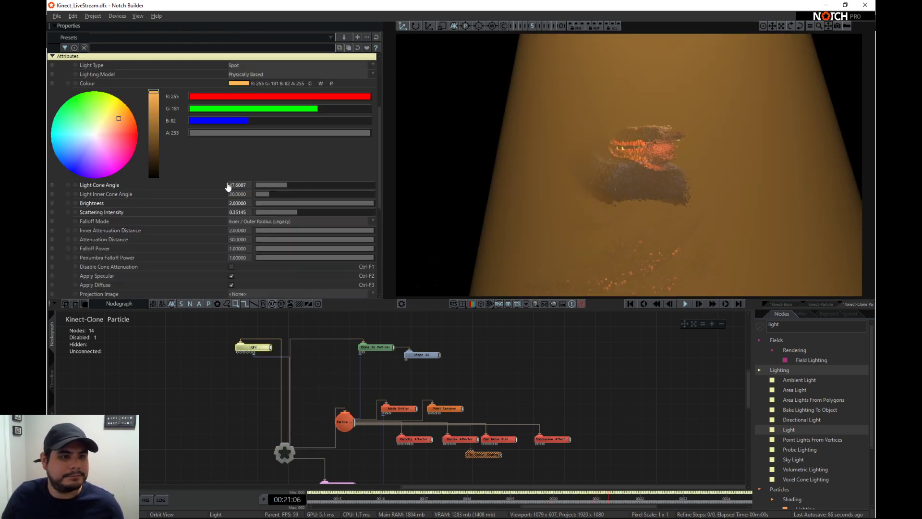
{"action": "left_click_drag", "start_coordinate": [110, 142], "coordinate": [72, 141]}
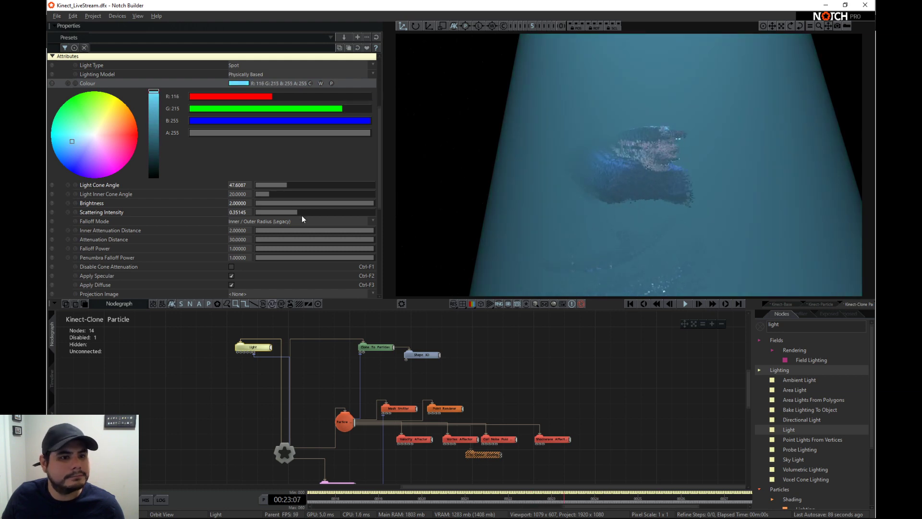
{"action": "left_click_drag", "start_coordinate": [302, 215], "coordinate": [264, 204]}
- Lower the light's Position Y to about 1.23 and enable Casts Shadows
{"action": "scroll", "coordinate": [279, 149], "scroll_direction": "up", "scroll_amount": 2}
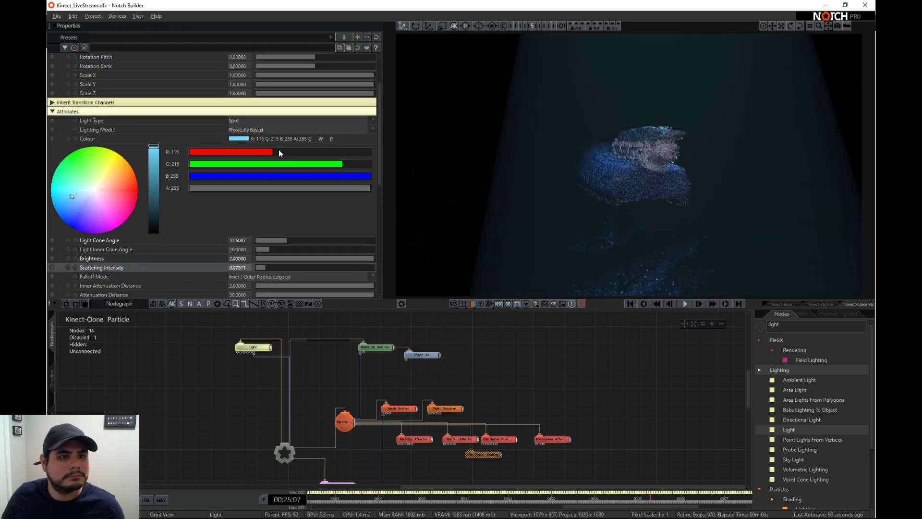
{"action": "scroll", "coordinate": [279, 150], "scroll_direction": "up", "scroll_amount": 3}
{"action": "left_click_drag", "start_coordinate": [325, 70], "coordinate": [322, 71]}
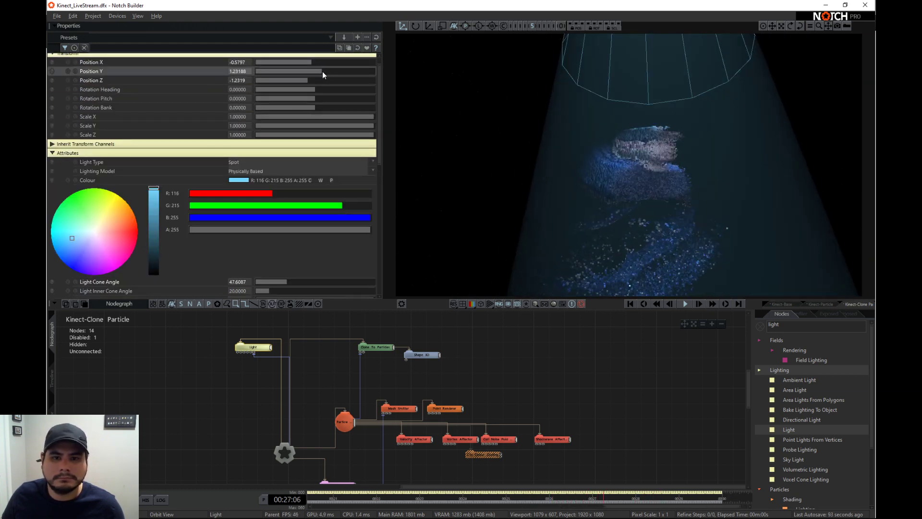
{"action": "scroll", "coordinate": [308, 186], "scroll_direction": "down", "scroll_amount": 10}
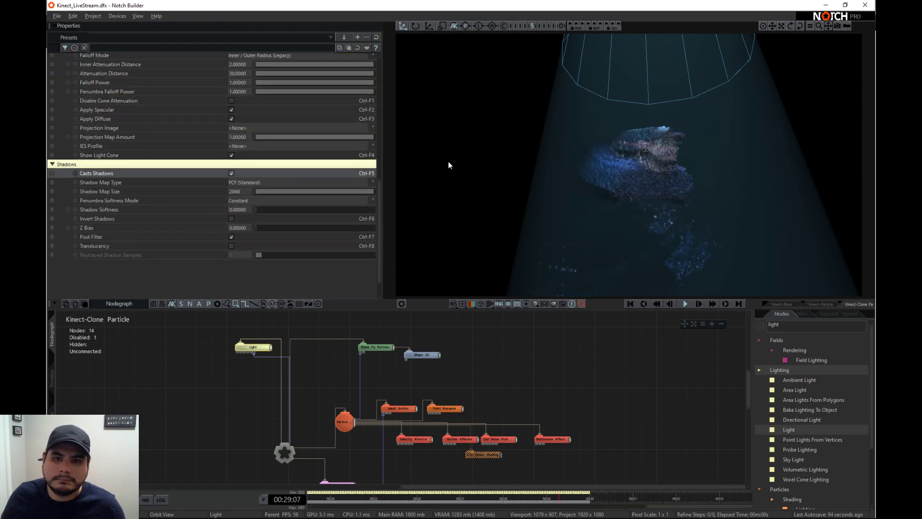
{"action": "scroll", "coordinate": [565, 151], "scroll_direction": "up", "scroll_amount": 3}
{"action": "right_click_drag", "start_coordinate": [678, 154], "coordinate": [613, 158]}
{"action": "scroll", "coordinate": [546, 164], "scroll_direction": "up", "scroll_amount": 2}
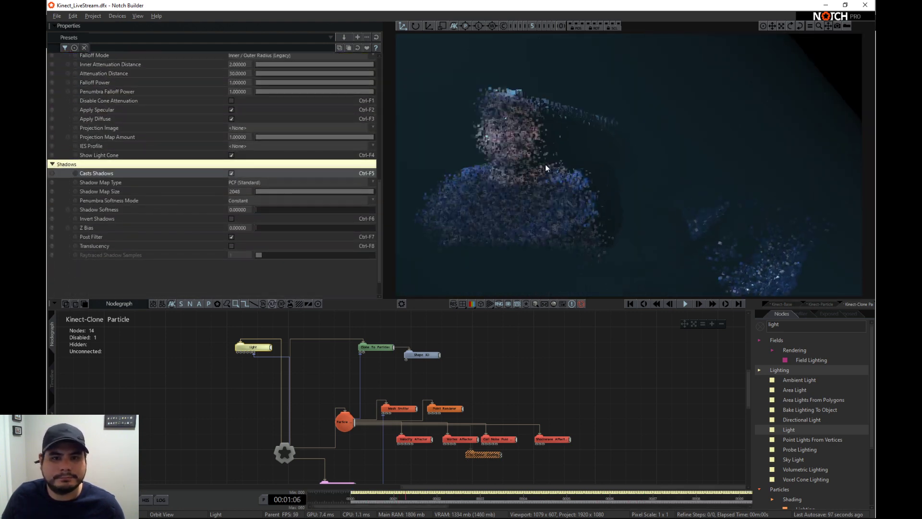
{"action": "right_click_drag", "start_coordinate": [526, 181], "coordinate": [528, 275]}
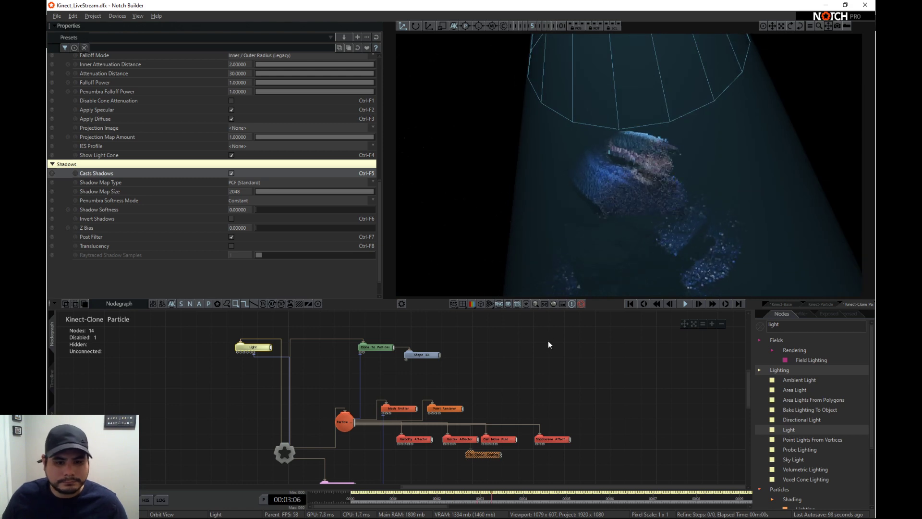
- Disable the Point Renderer node while the Light is temporarily switched off, and switch the Light back on
{"action": "middle_click", "coordinate": [255, 349]}
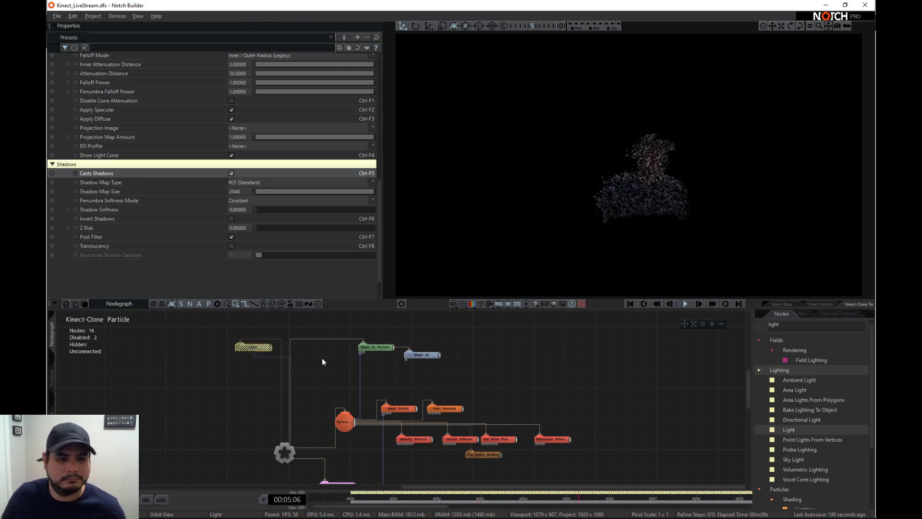
{"action": "scroll", "coordinate": [624, 166], "scroll_direction": "up", "scroll_amount": 4}
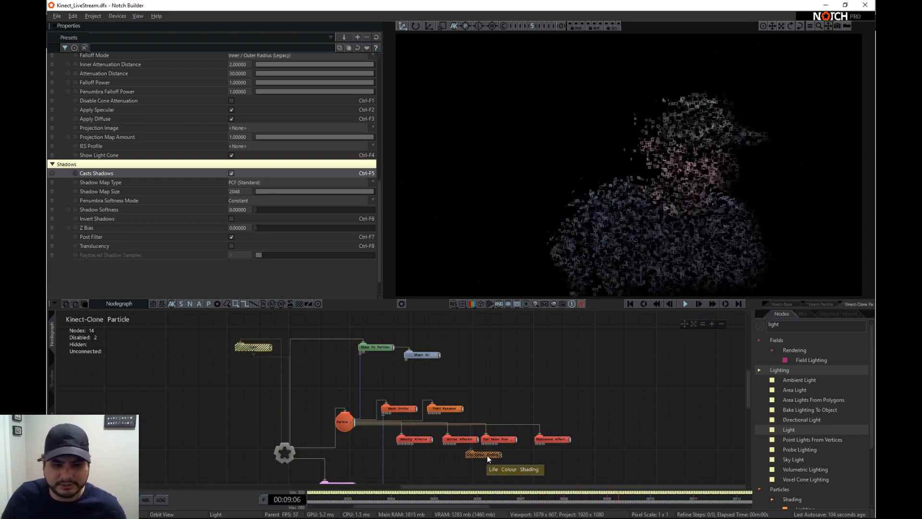
{"action": "left_click", "coordinate": [440, 409]}
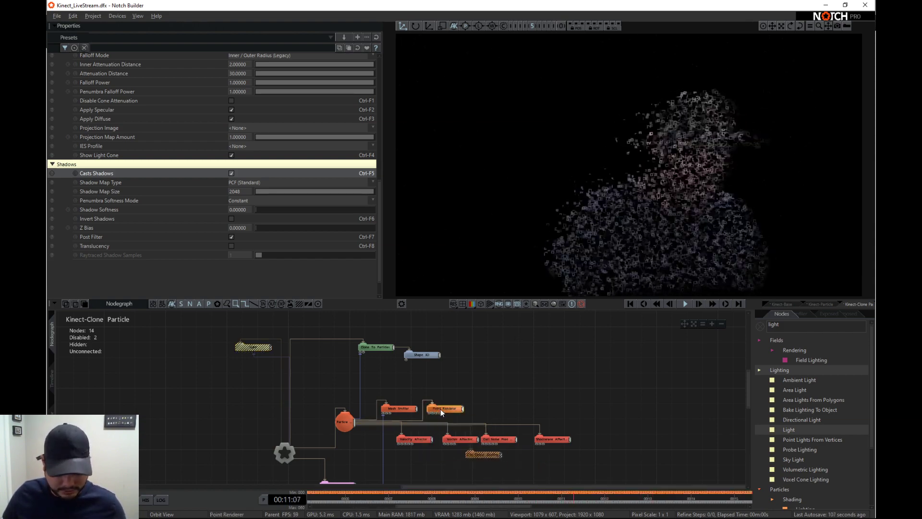
{"action": "key", "text": "e"}
{"action": "left_click", "coordinate": [254, 347]}
{"action": "key", "text": "e"}
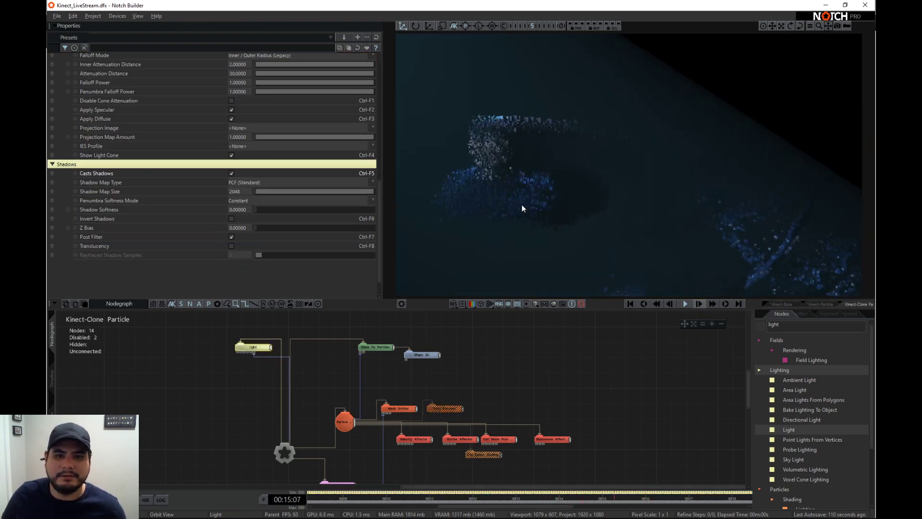
{"action": "middle_click_drag", "start_coordinate": [472, 200], "coordinate": [510, 201]}
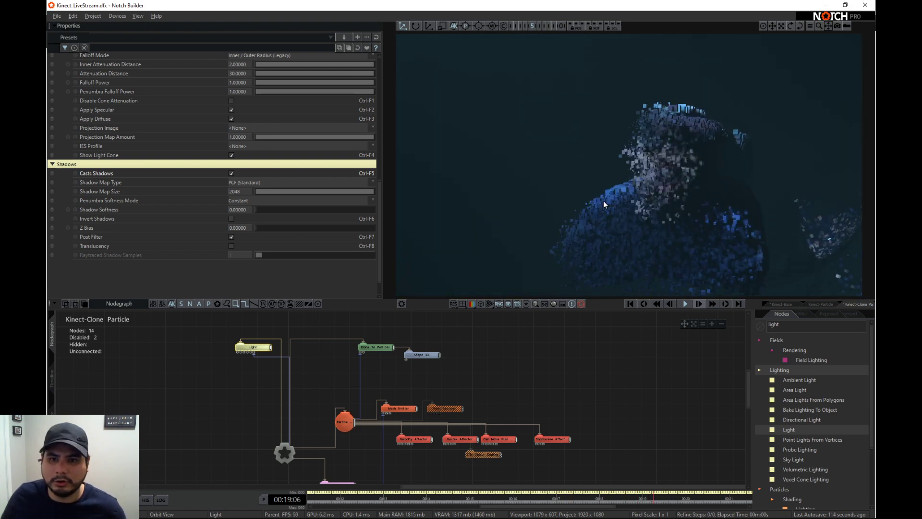
- Reset the Light node's properties to their defaults and raise its Position Y to about 7.03
{"action": "left_click_drag", "start_coordinate": [604, 200], "coordinate": [762, 218]}
{"action": "scroll", "coordinate": [761, 218], "scroll_direction": "down", "scroll_amount": 5}
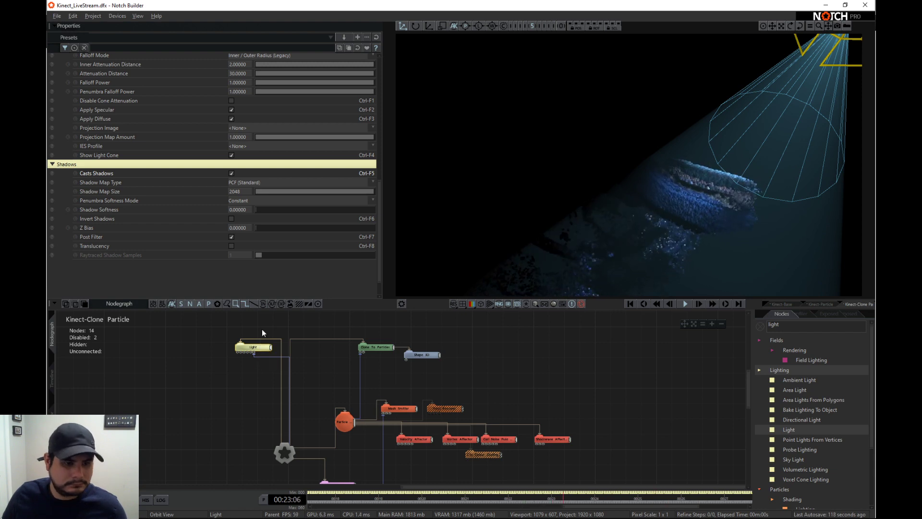
{"action": "scroll", "coordinate": [308, 157], "scroll_direction": "up", "scroll_amount": 5}
{"action": "left_click", "coordinate": [376, 37]}
{"action": "scroll", "coordinate": [274, 110], "scroll_direction": "up", "scroll_amount": 5}
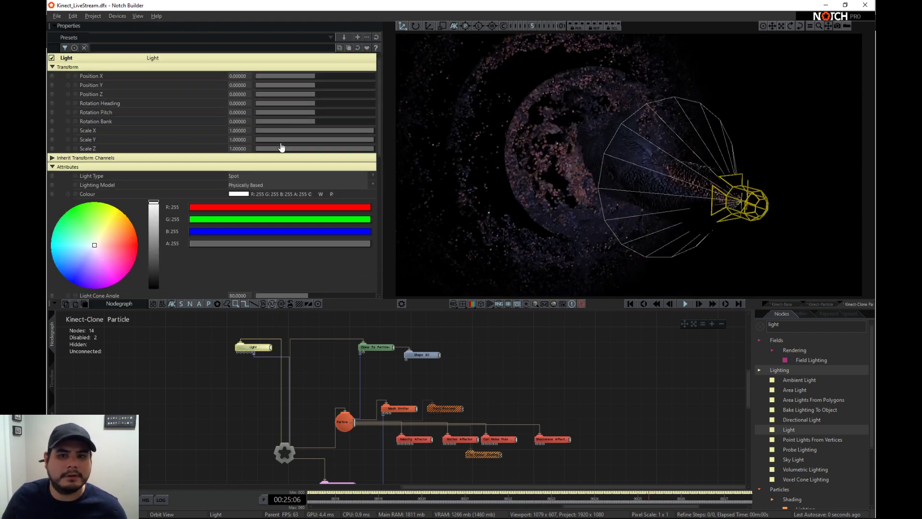
{"action": "left_click_drag", "start_coordinate": [309, 87], "coordinate": [366, 95]}
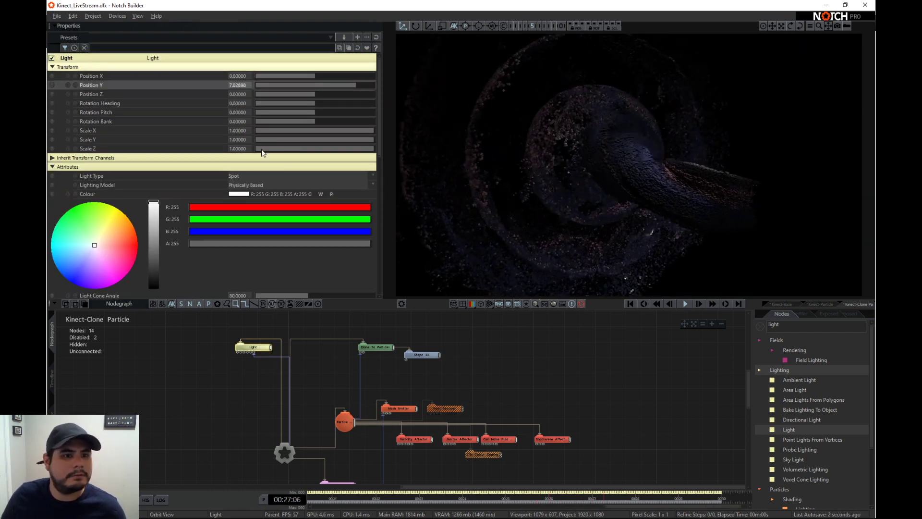
- Set the light's Brightness to 4
{"action": "scroll", "coordinate": [240, 216], "scroll_direction": "down", "scroll_amount": 3}
{"action": "double_click", "coordinate": [231, 231]}
{"action": "type", "text": "4"}
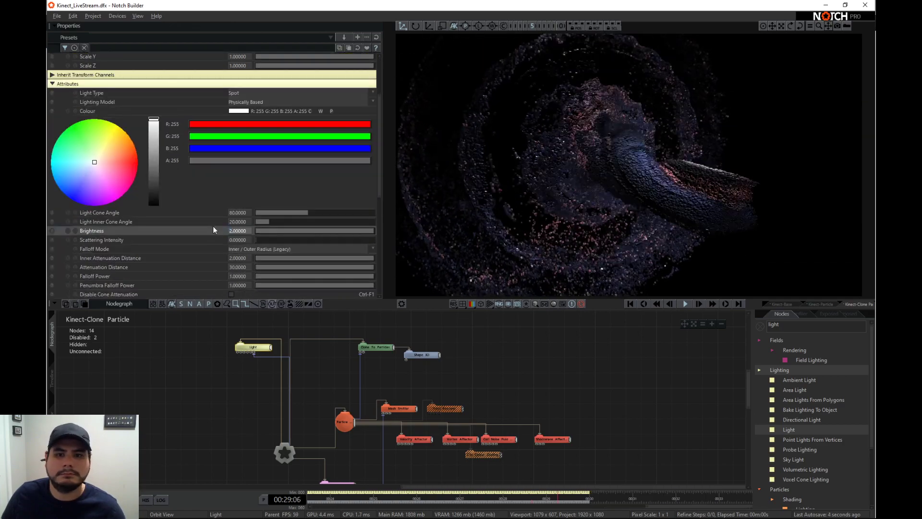
{"action": "key", "text": "Return"}
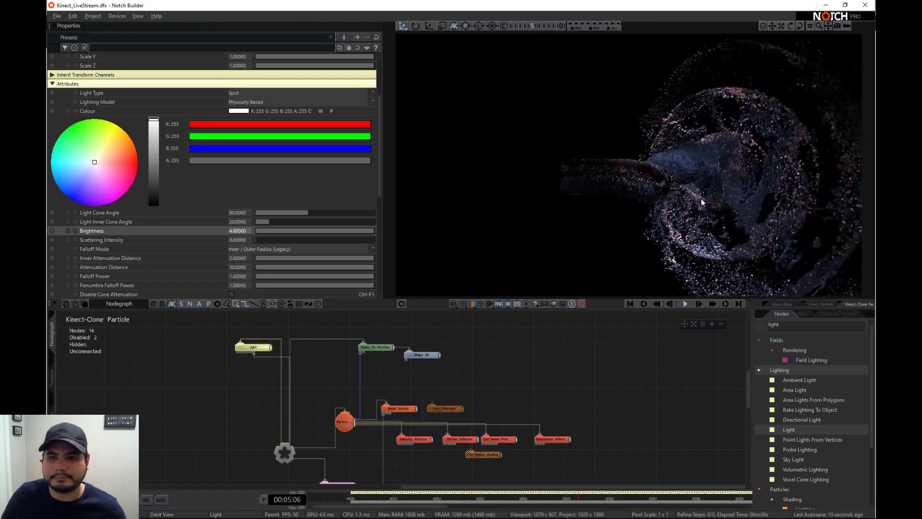
- Select the Curl Noise Fluid Affector and examine the lit particle clones around it from different angles
{"action": "left_click", "coordinate": [499, 439]}
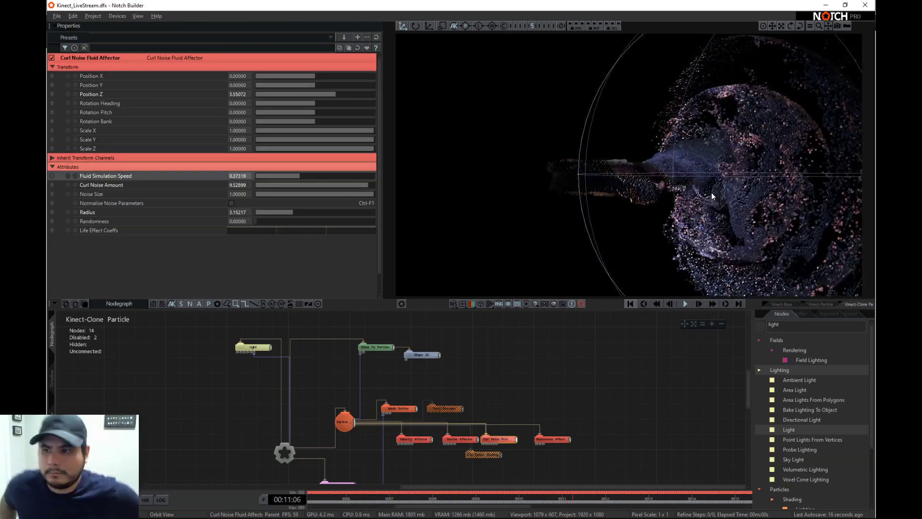
{"action": "right_click_drag", "start_coordinate": [566, 192], "coordinate": [773, 189]}
{"action": "right_click_drag", "start_coordinate": [592, 176], "coordinate": [695, 183]}
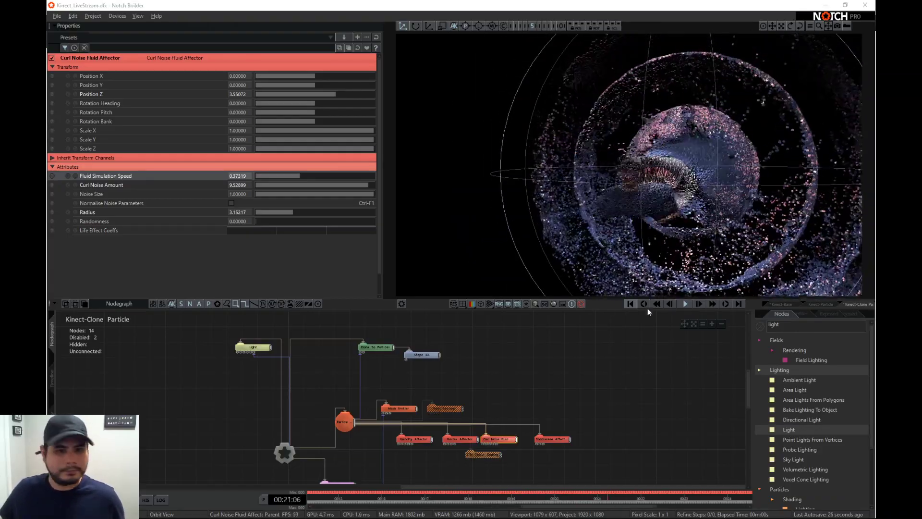
- Collapse the expanded Kinect layers in the timeline, return to time zero and solo the Kinect-Base layer
{"action": "left_click", "coordinate": [52, 376]}
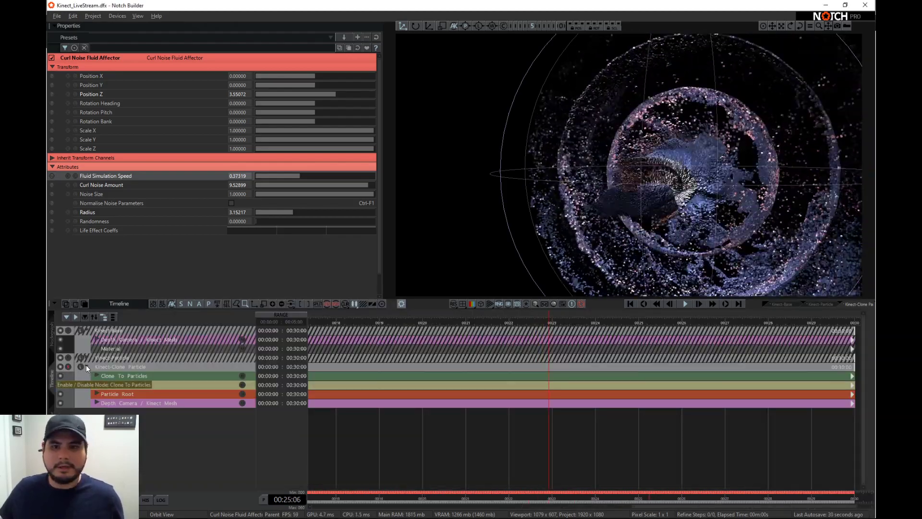
{"action": "left_click", "coordinate": [86, 366]}
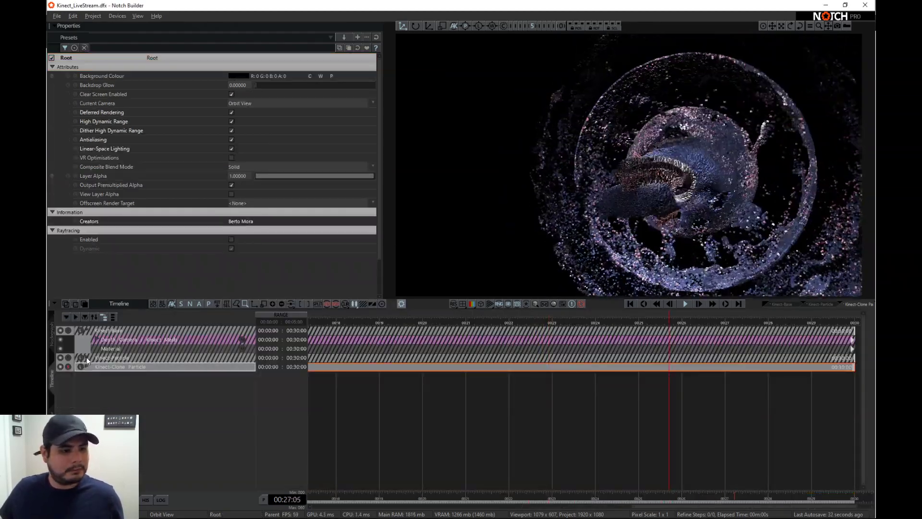
{"action": "left_click", "coordinate": [86, 330]}
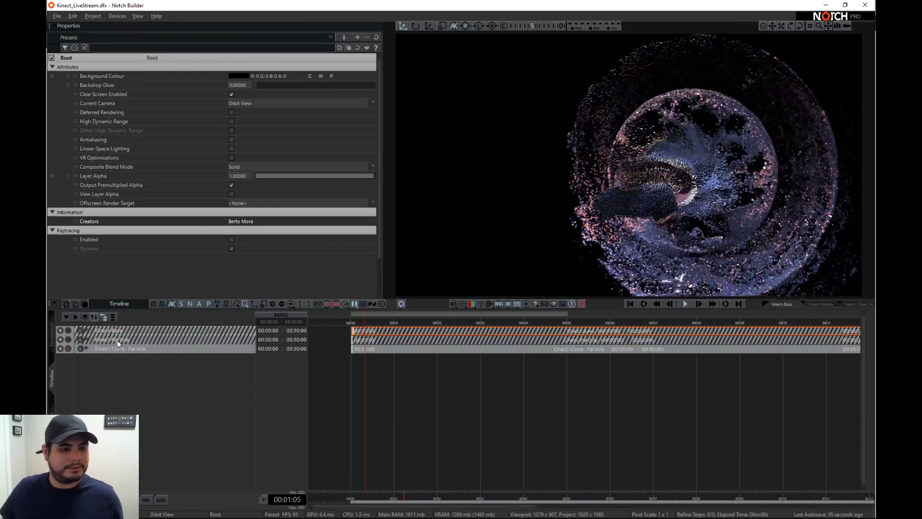
{"action": "left_click", "coordinate": [630, 303]}
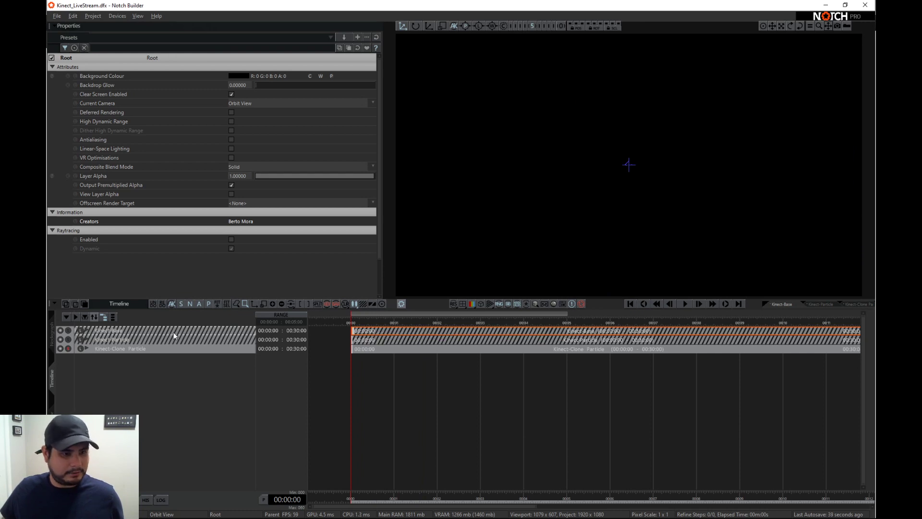
{"action": "left_click", "coordinate": [174, 330]}
{"action": "key", "text": "space"}
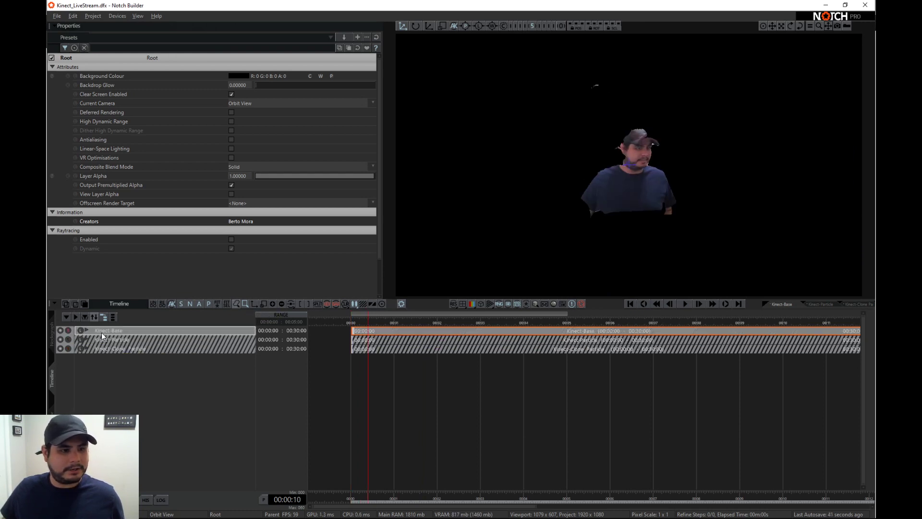
- Duplicate the Kinect-Base layer, move the copy below Kinect-Clone Particle and solo it
{"action": "key", "text": "ctrl+d"}
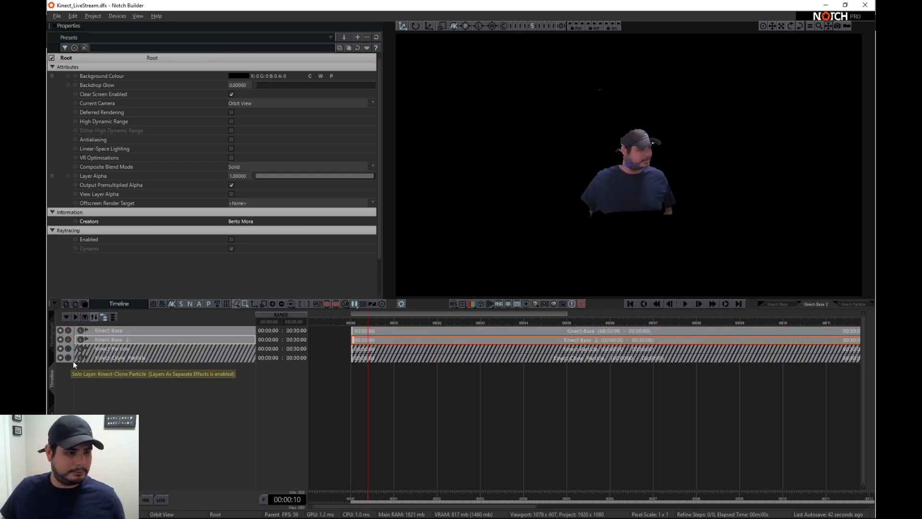
{"action": "left_click_drag", "start_coordinate": [100, 339], "coordinate": [96, 379]}
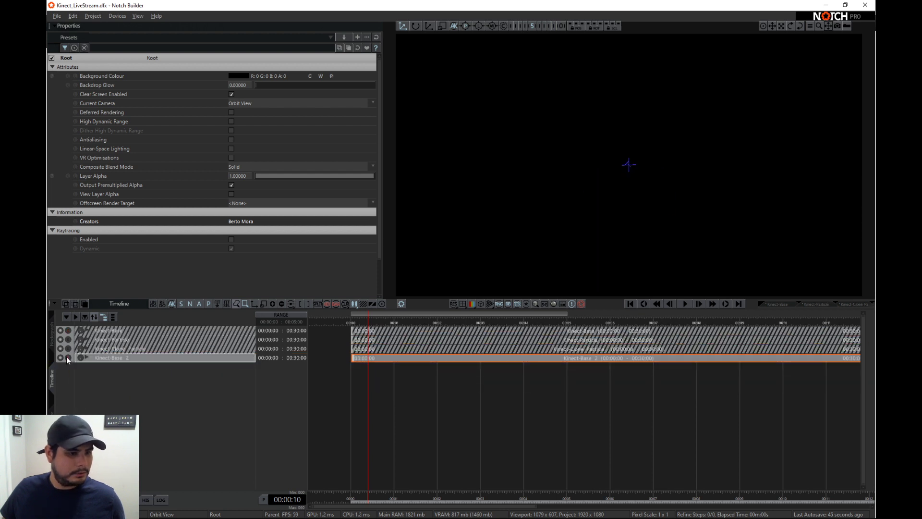
{"action": "left_click", "coordinate": [68, 357]}
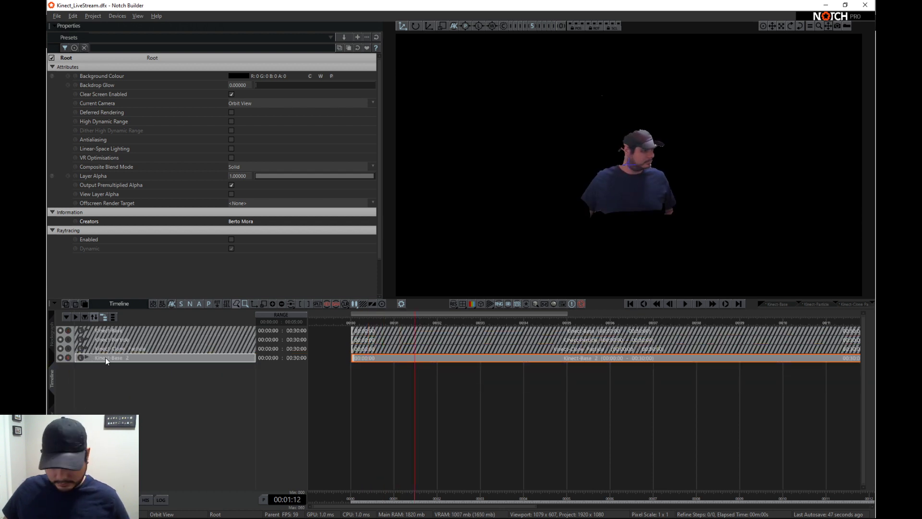
- Rename the duplicated Kinect-Base layer as Kinect-Fields
{"action": "double_click", "coordinate": [105, 357]}
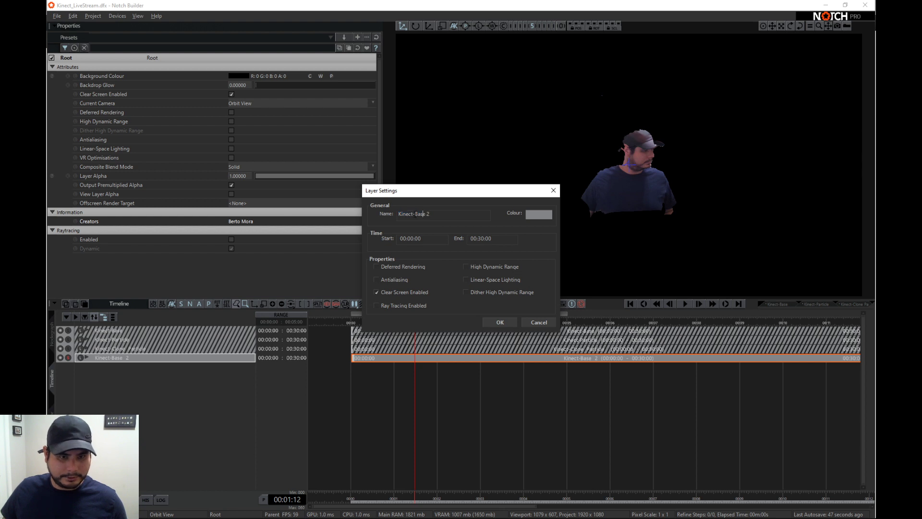
{"action": "type", "text": "Field"}
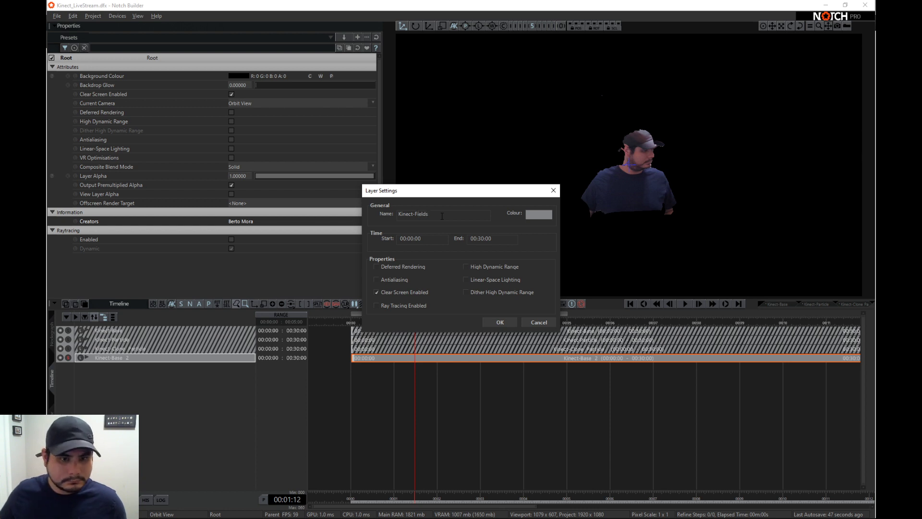
{"action": "left_click", "coordinate": [500, 322]}
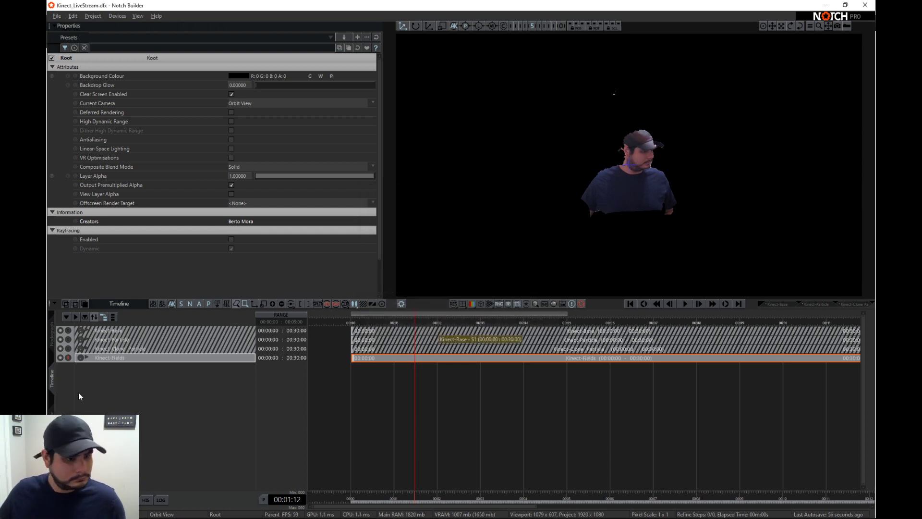
- In the Kinect-Fields nodegraph, delete the Material node and move the Depth Camera / Kinect Source beneath the Kinect Mesh
{"action": "left_click", "coordinate": [51, 338]}
{"action": "left_click", "coordinate": [342, 427]}
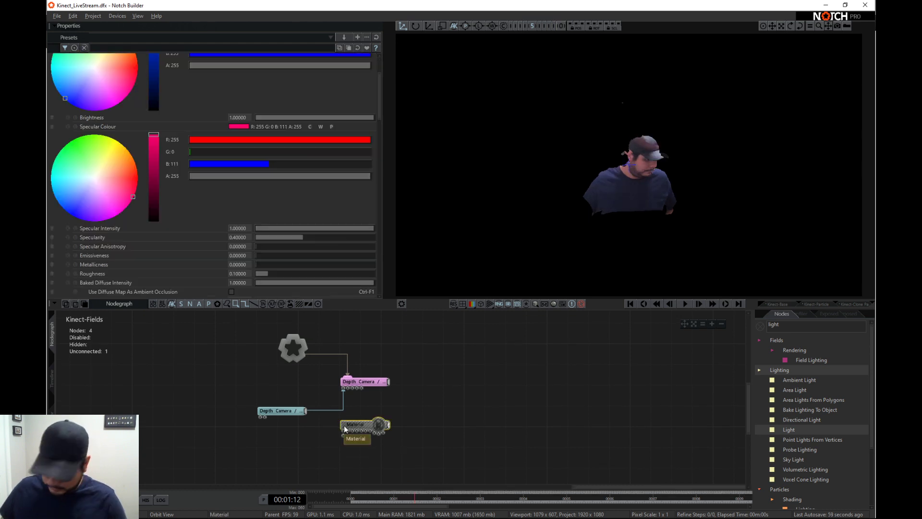
{"action": "key", "text": "Delete"}
{"action": "left_click_drag", "start_coordinate": [291, 412], "coordinate": [362, 411]}
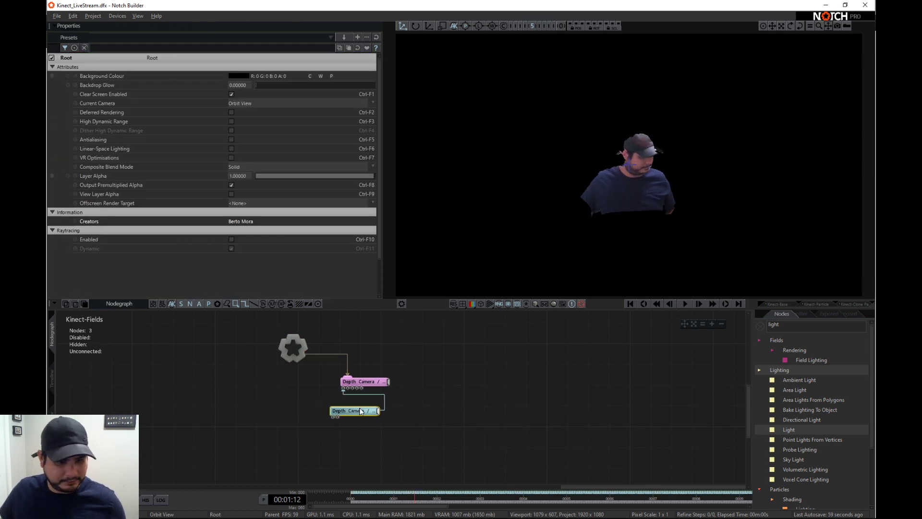
- Add a Field Root node to the Kinect-Fields graph and connect it to the Root
{"action": "left_click", "coordinate": [760, 326]}
{"action": "left_click", "coordinate": [760, 371]}
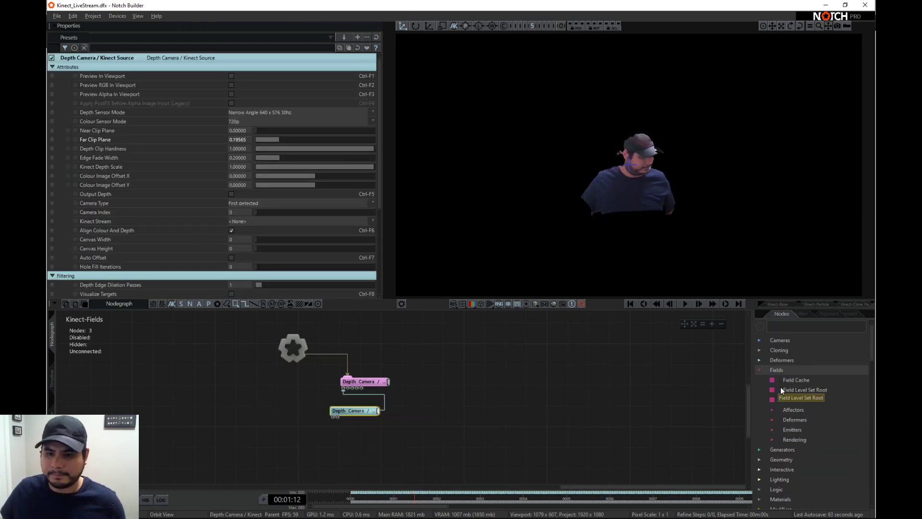
{"action": "left_click_drag", "start_coordinate": [800, 402], "coordinate": [428, 337]}
{"action": "middle_click_drag", "start_coordinate": [446, 406], "coordinate": [444, 408]}
{"action": "left_click_drag", "start_coordinate": [424, 376], "coordinate": [424, 354]}
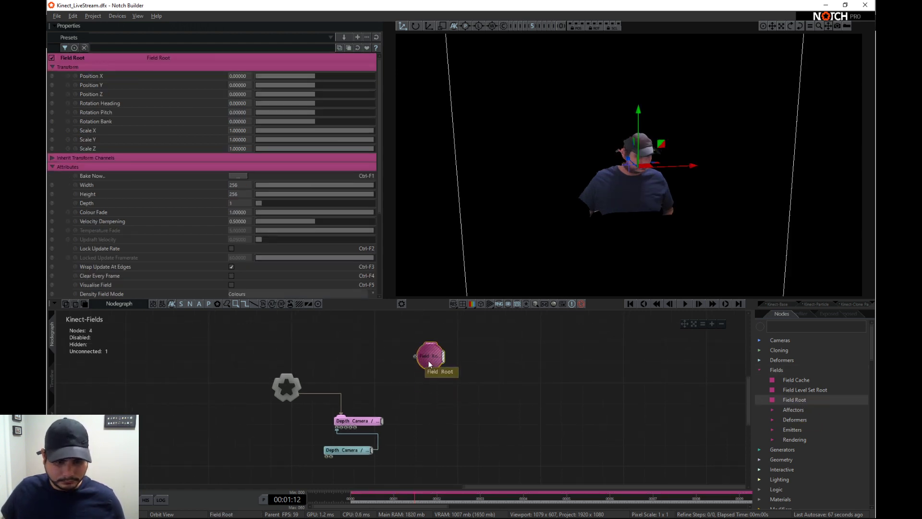
{"action": "key", "text": "r"}
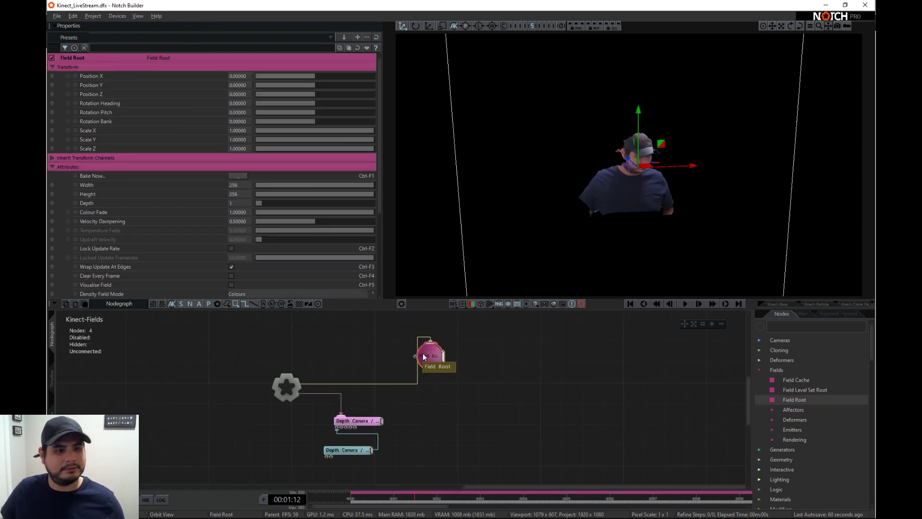
- Set the Field Root's Depth to 256 and check its bounding volume around the Kinect mesh
{"action": "double_click", "coordinate": [249, 204]}
{"action": "type", "text": "256"}
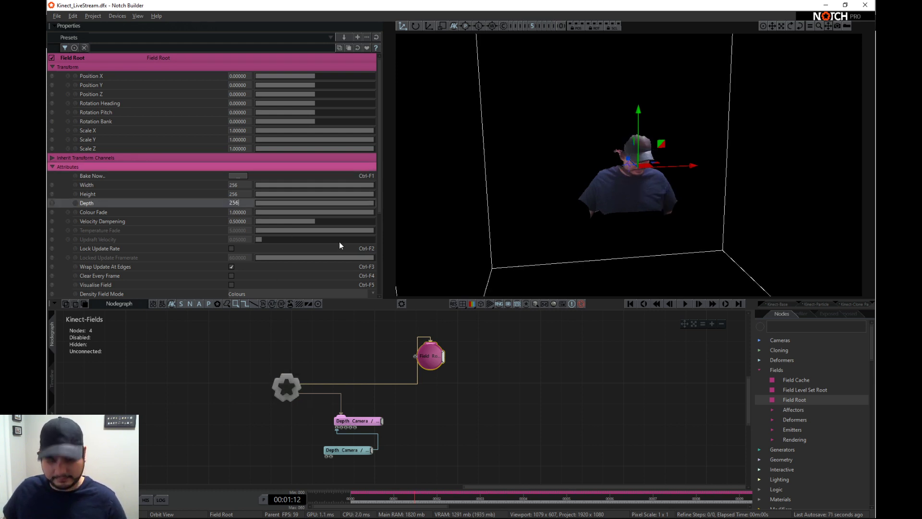
{"action": "key", "text": "Return"}
{"action": "scroll", "coordinate": [581, 206], "scroll_direction": "down", "scroll_amount": 4}
{"action": "right_click_drag", "start_coordinate": [576, 206], "coordinate": [510, 199]}
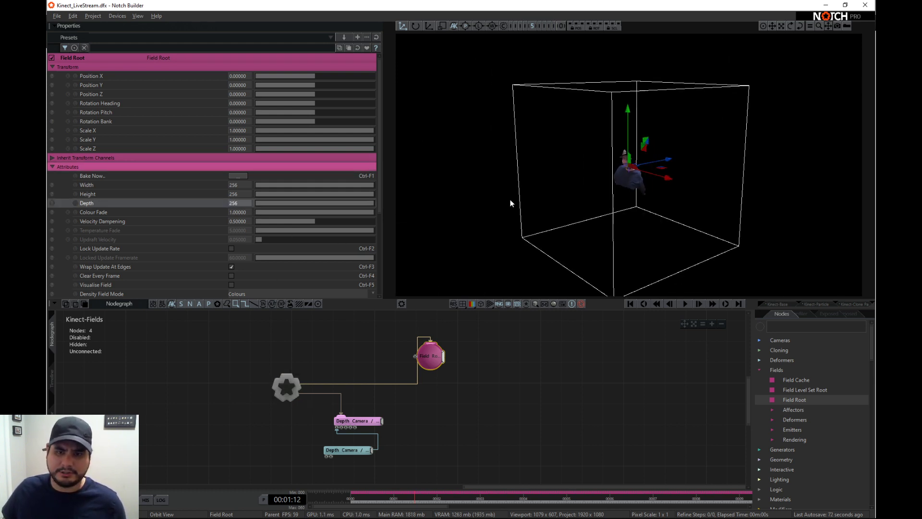
{"action": "scroll", "coordinate": [553, 195], "scroll_direction": "down", "scroll_amount": 3}
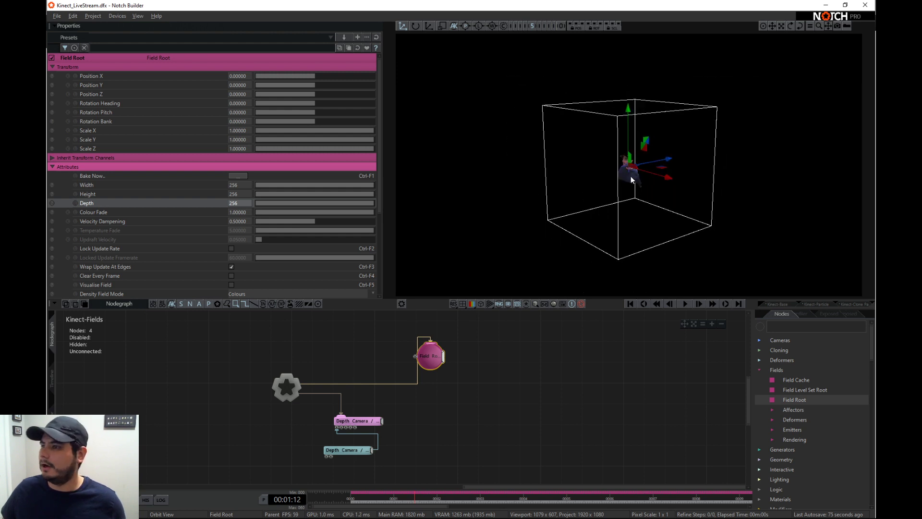
{"action": "right_click_drag", "start_coordinate": [624, 186], "coordinate": [764, 196]}
{"action": "scroll", "coordinate": [636, 165], "scroll_direction": "down", "scroll_amount": 2}
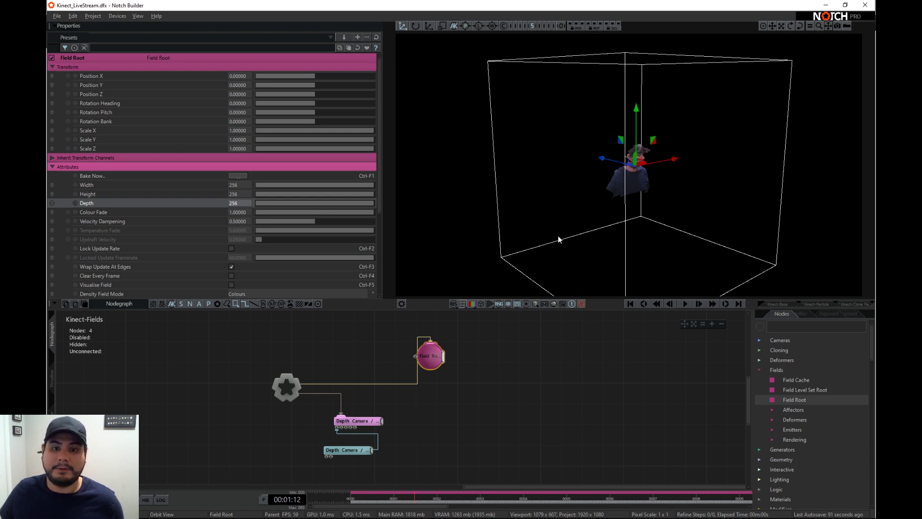
- Add a 3D Object Emitter to the Field Root and connect the Depth Camera / Kinect Mesh to its Object input
{"action": "left_click", "coordinate": [794, 327]}
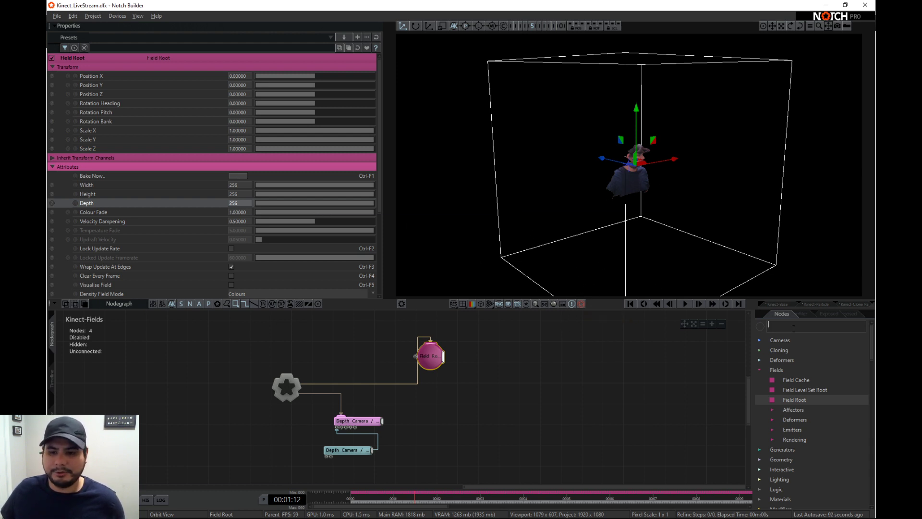
{"action": "left_click", "coordinate": [774, 430]}
{"action": "left_click_drag", "start_coordinate": [815, 412], "coordinate": [480, 358]}
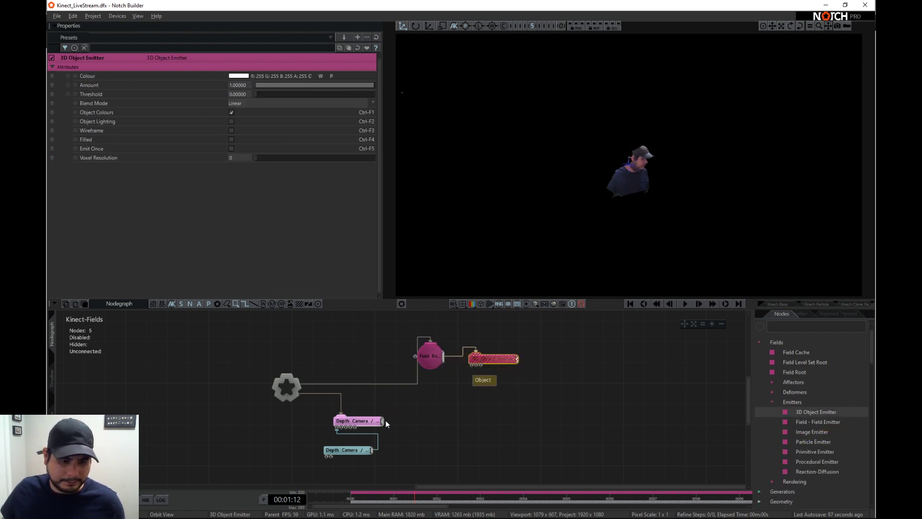
{"action": "left_click_drag", "start_coordinate": [385, 420], "coordinate": [472, 365]}
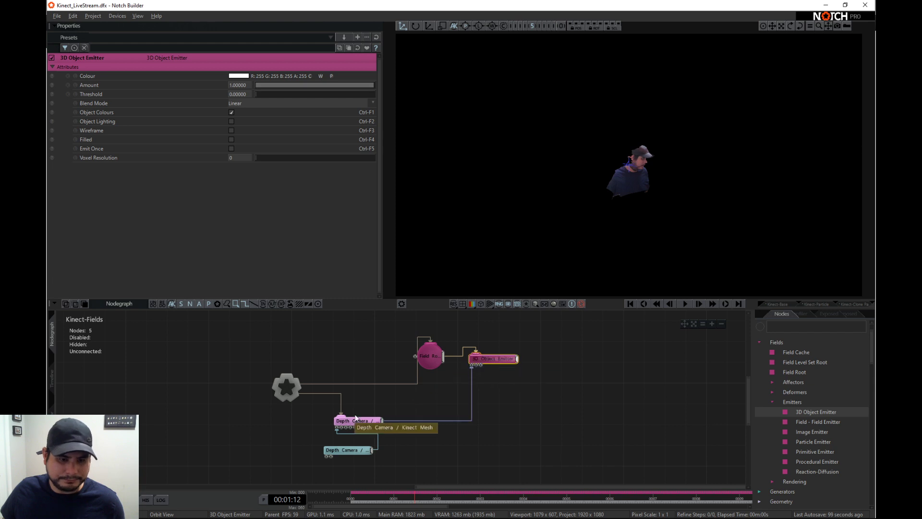
- Hide the Depth Camera / Kinect Mesh by setting its Visible value to 0, and nudge its node upward
{"action": "left_click", "coordinate": [359, 415]}
{"action": "scroll", "coordinate": [167, 238], "scroll_direction": "down", "scroll_amount": 3}
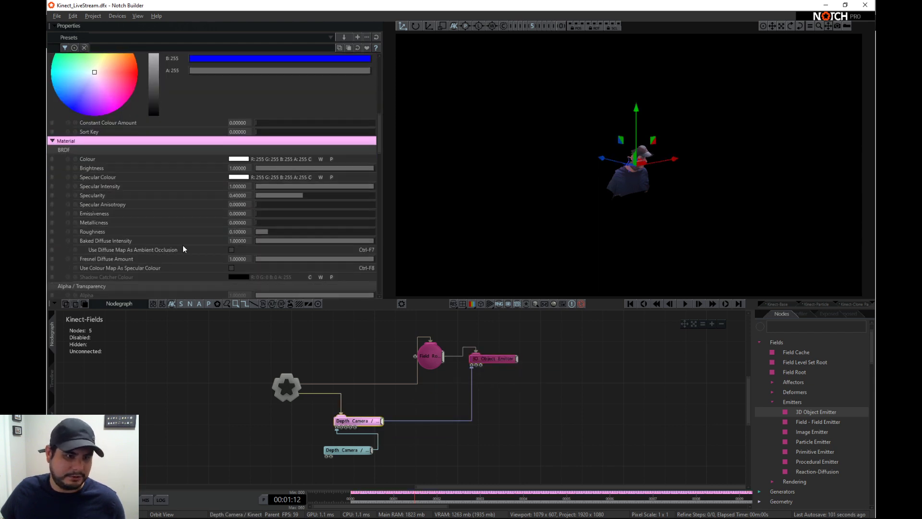
{"action": "scroll", "coordinate": [212, 272], "scroll_direction": "up", "scroll_amount": 1}
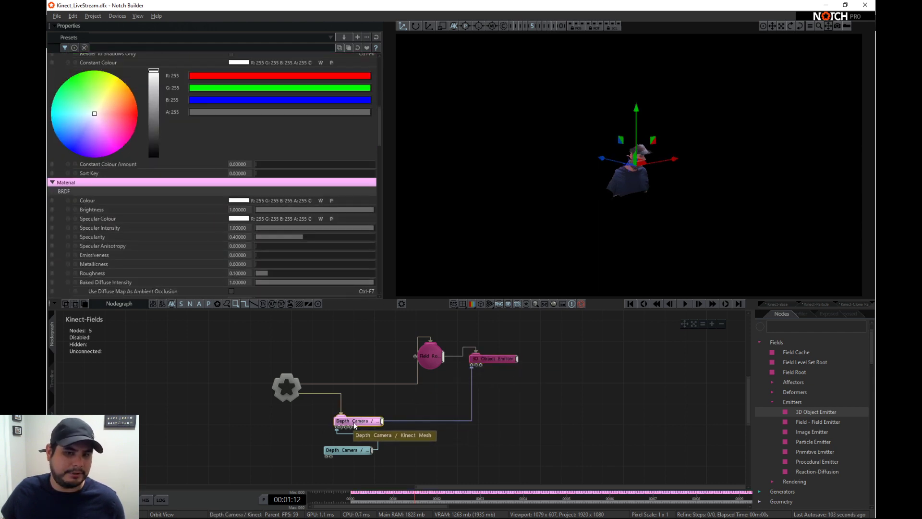
{"action": "left_click_drag", "start_coordinate": [358, 421], "coordinate": [356, 412]}
{"action": "scroll", "coordinate": [202, 211], "scroll_direction": "up", "scroll_amount": 8}
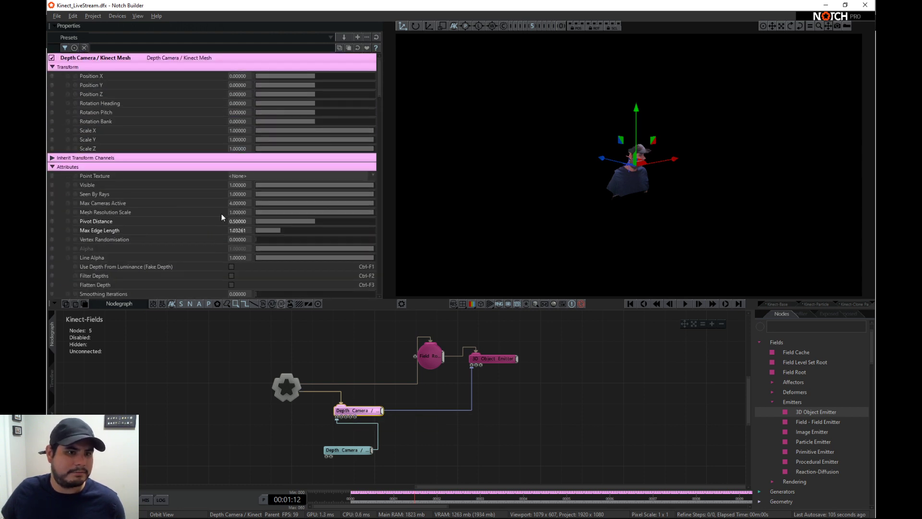
{"action": "left_click_drag", "start_coordinate": [339, 185], "coordinate": [204, 174]}
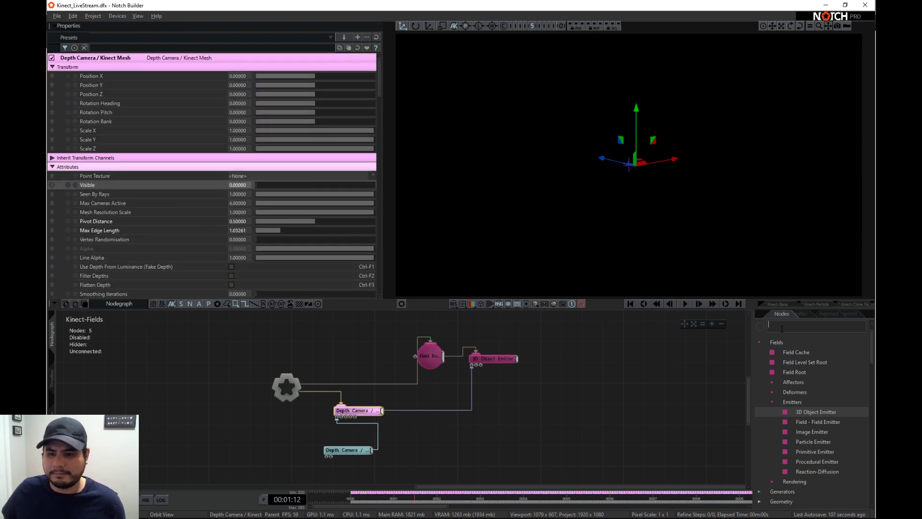
- Connect a Field Renderer to the 3D Object Emitter, play the timeline and inspect the rendered volume from several angles
{"action": "type", "text": "field"}
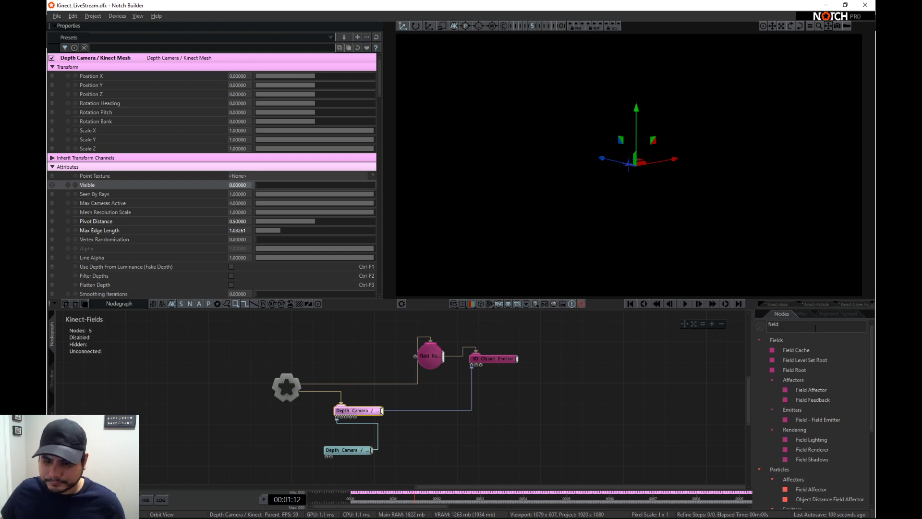
{"action": "left_click_drag", "start_coordinate": [797, 450], "coordinate": [558, 362]}
{"action": "key", "text": "space"}
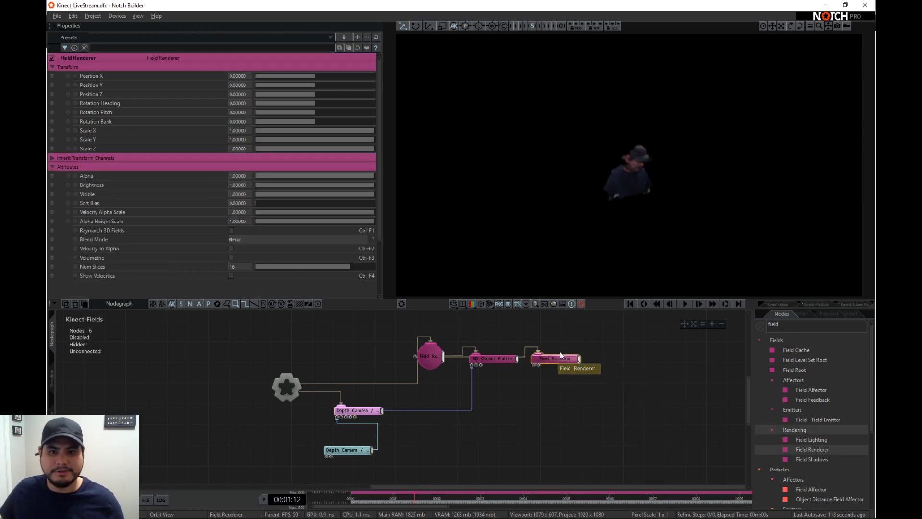
{"action": "right_click_drag", "start_coordinate": [552, 204], "coordinate": [722, 180], "text": "alt"}
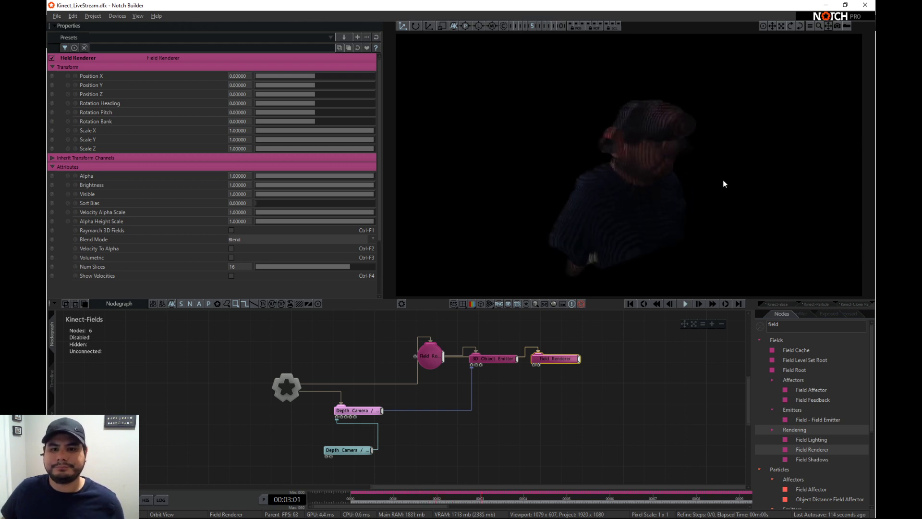
{"action": "right_click_drag", "start_coordinate": [634, 211], "coordinate": [656, 209], "text": "alt"}
{"action": "mouse_move", "coordinate": [657, 209]}
{"action": "left_mouse_down", "text": "alt"}
{"action": "mouse_move", "coordinate": [696, 197]}
{"action": "mouse_move", "coordinate": [570, 196]}
{"action": "mouse_move", "coordinate": [657, 196]}
{"action": "left_mouse_up", "text": "alt"}
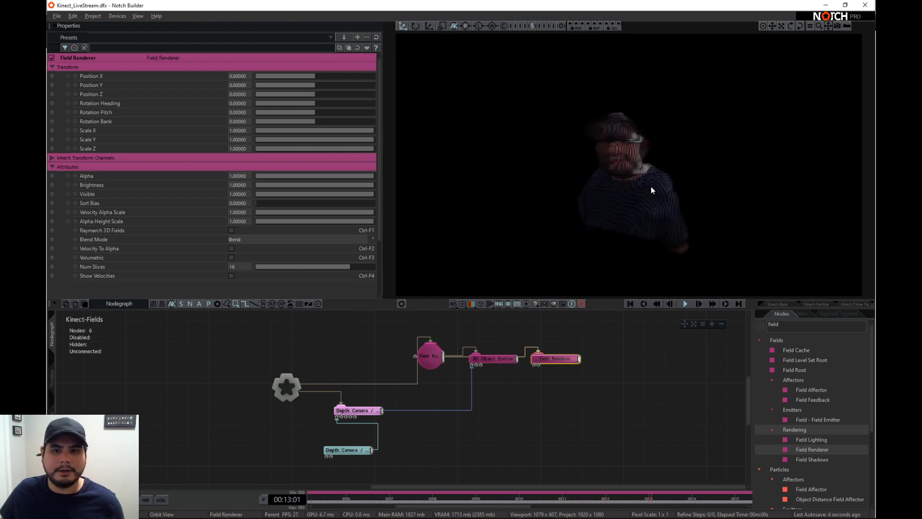
{"action": "left_click_drag", "start_coordinate": [603, 194], "coordinate": [745, 201], "text": "alt"}
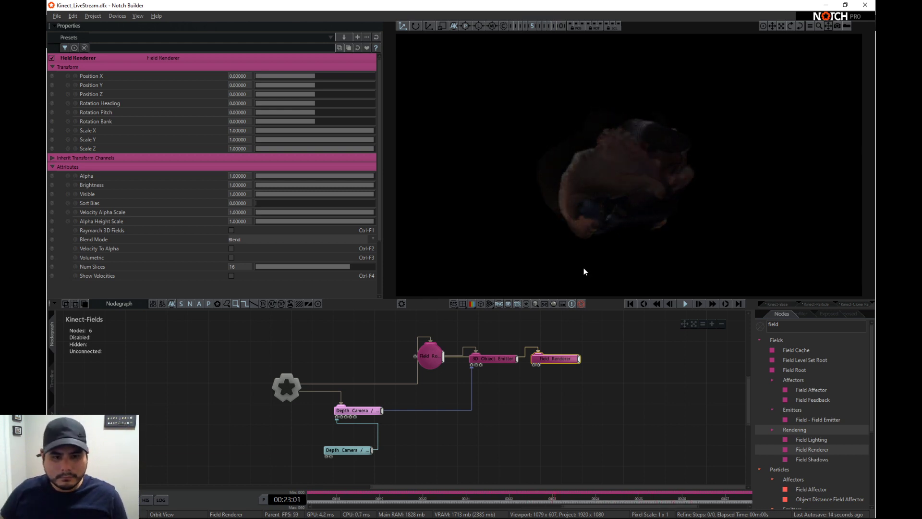
- Add a Field Lighting node after the Field Renderer
{"action": "double_click", "coordinate": [795, 328]}
{"action": "key", "text": "BackSpace"}
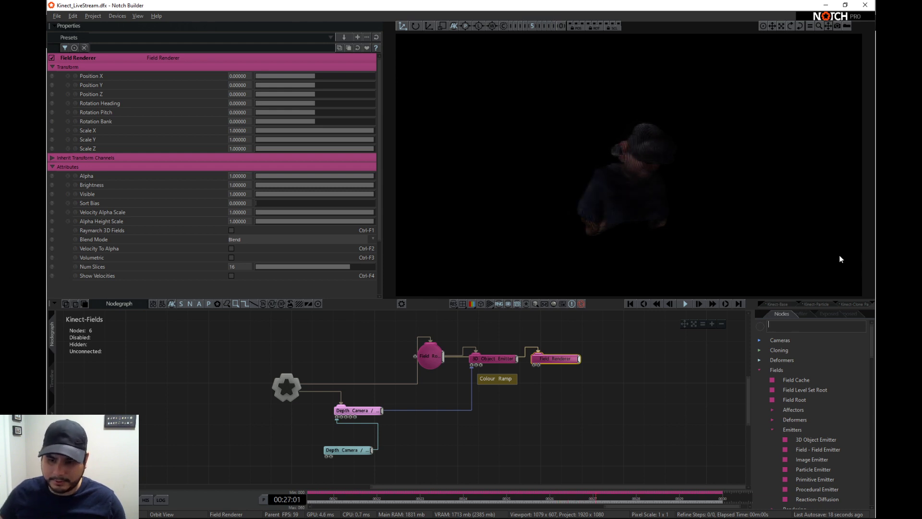
{"action": "scroll", "coordinate": [794, 393], "scroll_direction": "down", "scroll_amount": 4}
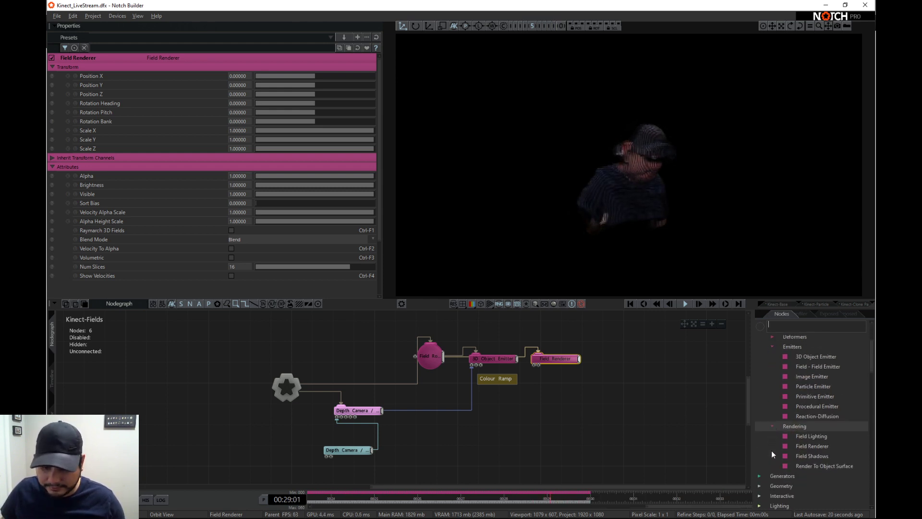
{"action": "left_click_drag", "start_coordinate": [814, 437], "coordinate": [605, 360]}
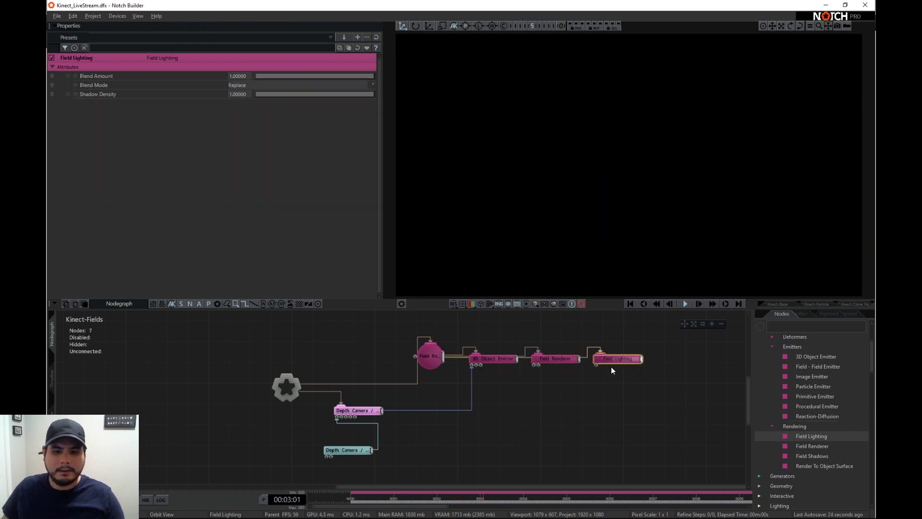
- Enable Deferred Rendering, High Dynamic Range, Dither High Dynamic Range, Antialiasing and Linear-Space Lighting on the Root
{"action": "left_click", "coordinate": [284, 394]}
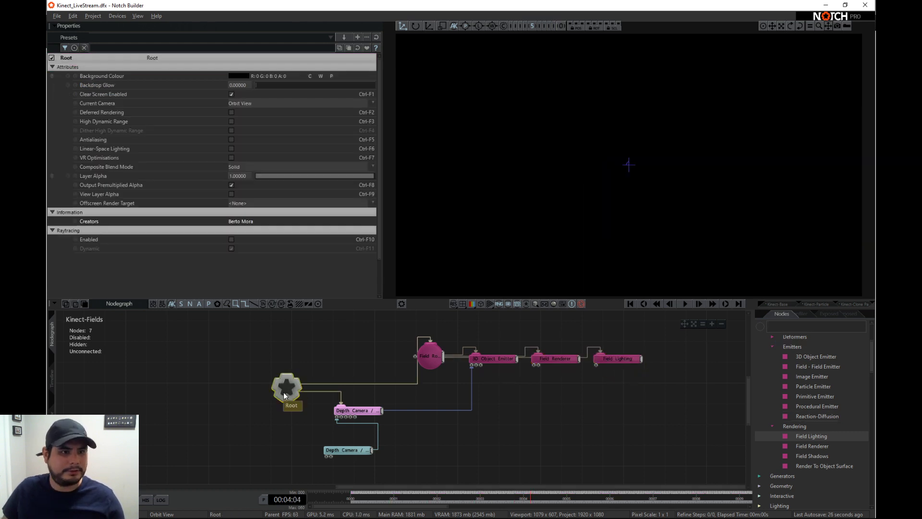
{"action": "left_click", "coordinate": [231, 112]}
{"action": "left_click", "coordinate": [232, 121]}
{"action": "left_click", "coordinate": [231, 130]}
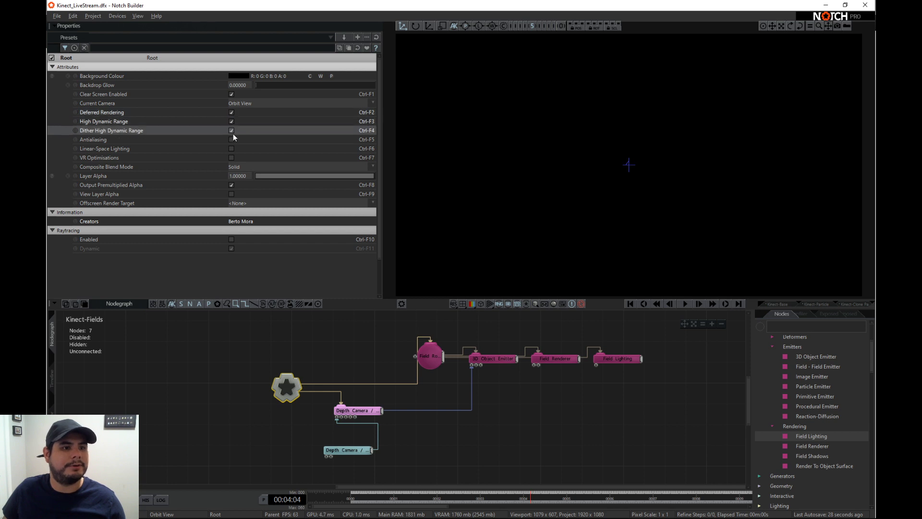
{"action": "left_click", "coordinate": [231, 139]}
{"action": "left_click", "coordinate": [232, 148]}
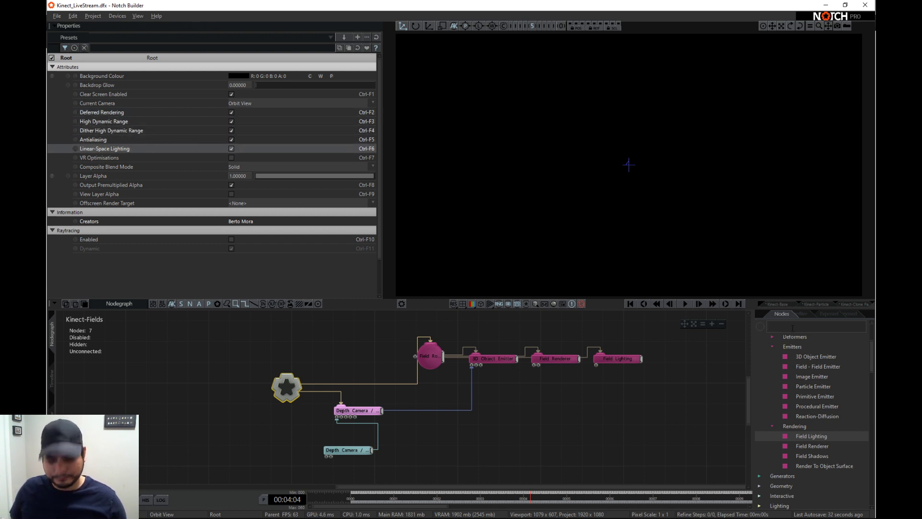
- Add a Light under the Root and connect the Root to the Light's Target Node input
{"action": "left_click", "coordinate": [793, 326]}
{"action": "type", "text": "light"}
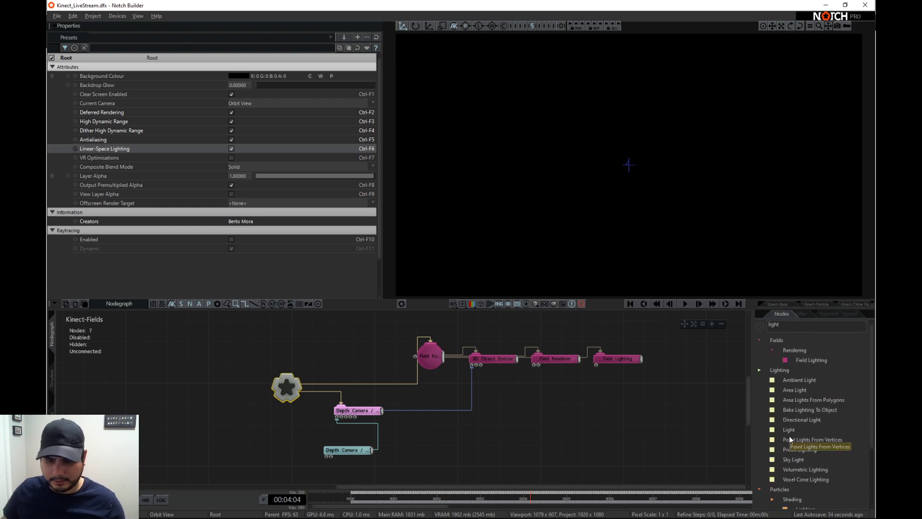
{"action": "left_click_drag", "start_coordinate": [789, 429], "coordinate": [309, 354]}
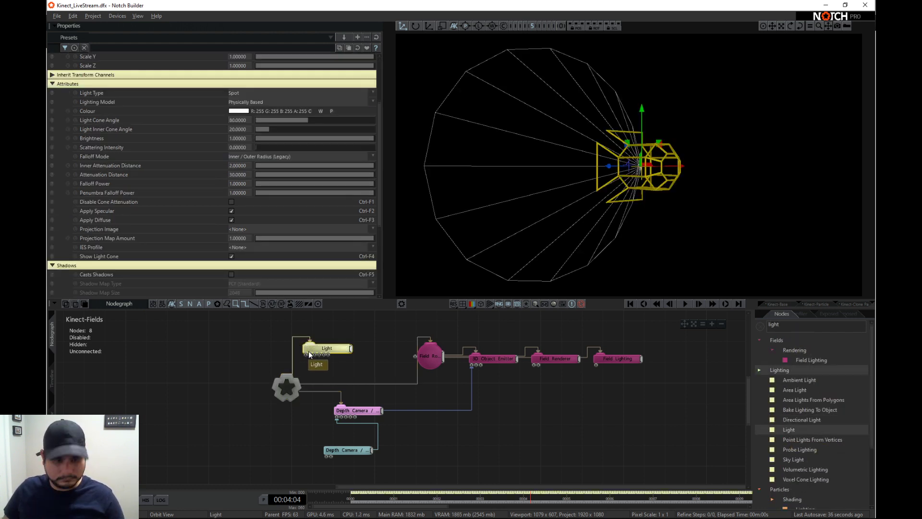
{"action": "middle_click_drag", "start_coordinate": [336, 369], "coordinate": [338, 387]}
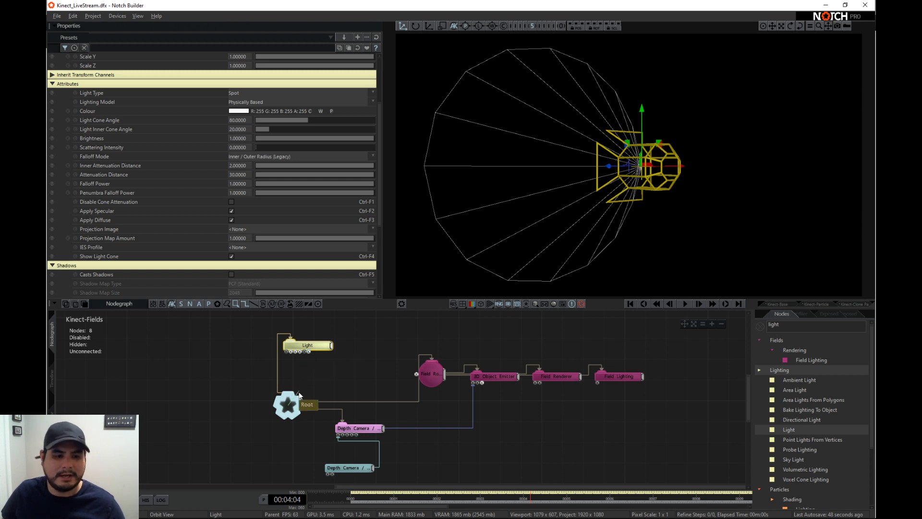
{"action": "left_click_drag", "start_coordinate": [299, 394], "coordinate": [288, 413]}
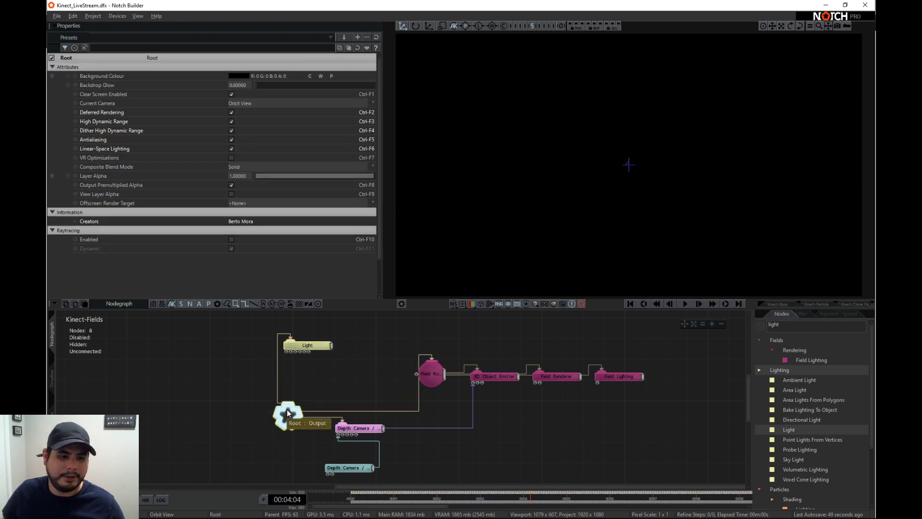
{"action": "left_click", "coordinate": [310, 347]}
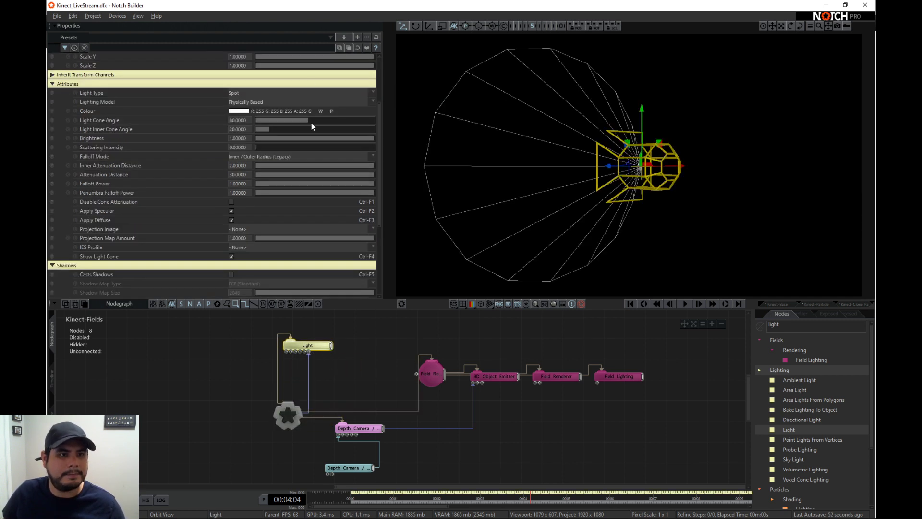
- Set the Light's Position Y to about 1.014 and connect the Light to the Field Lighting node's input
{"action": "scroll", "coordinate": [312, 111], "scroll_direction": "up", "scroll_amount": 5}
{"action": "left_click_drag", "start_coordinate": [315, 85], "coordinate": [321, 87]}
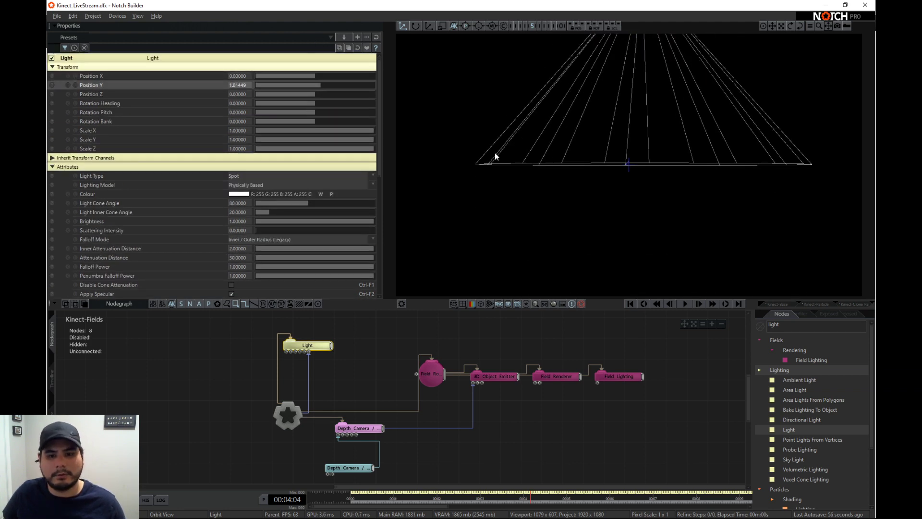
{"action": "left_click_drag", "start_coordinate": [333, 346], "coordinate": [361, 351]}
{"action": "left_click_drag", "start_coordinate": [465, 373], "coordinate": [597, 382]}
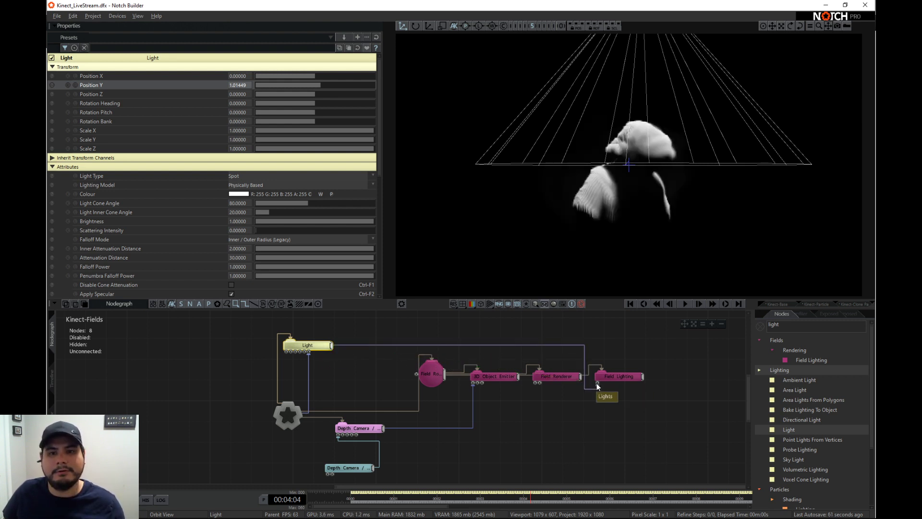
{"action": "left_click", "coordinate": [609, 334]}
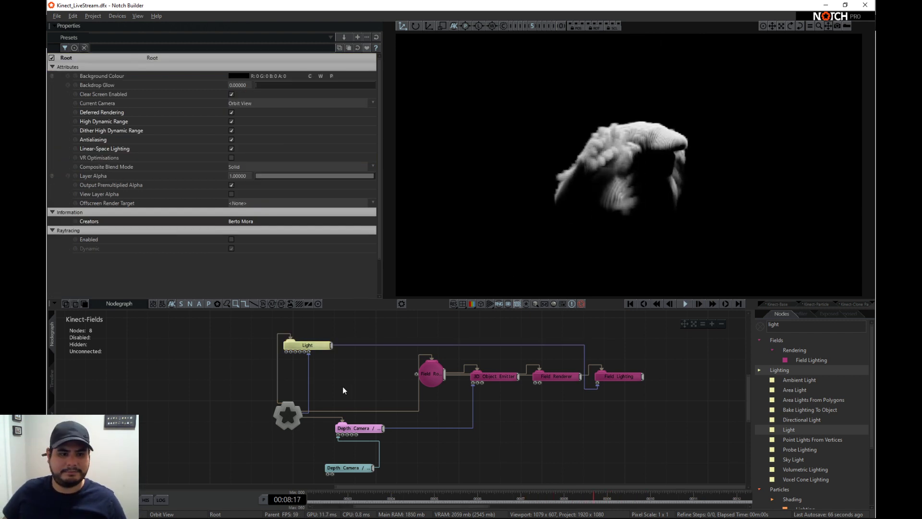
- Duplicate the Light under the Root, connect the copy to Field Lighting and use the Root as its Target Node
{"action": "middle_click_drag", "start_coordinate": [342, 386], "coordinate": [360, 427]}
{"action": "left_click_drag", "start_coordinate": [345, 396], "coordinate": [373, 352]}
{"action": "key", "text": "r"}
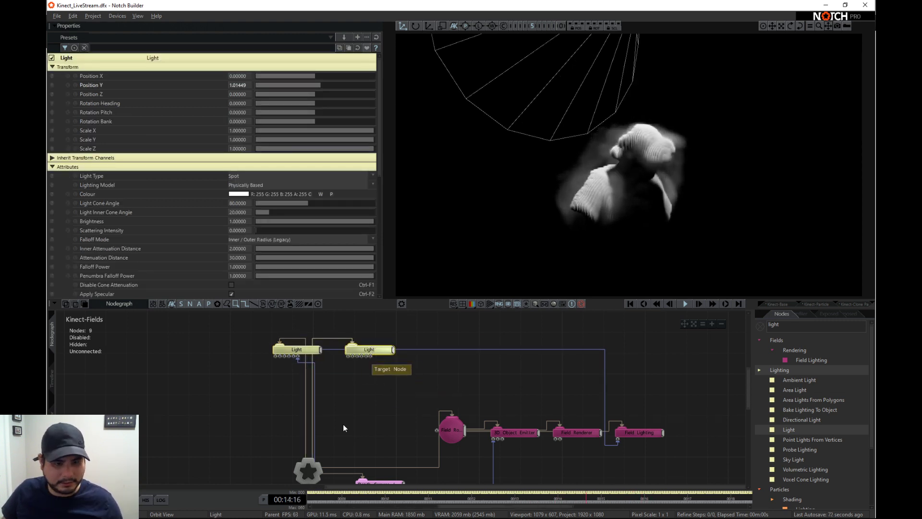
{"action": "middle_click_drag", "start_coordinate": [389, 420], "coordinate": [377, 411]}
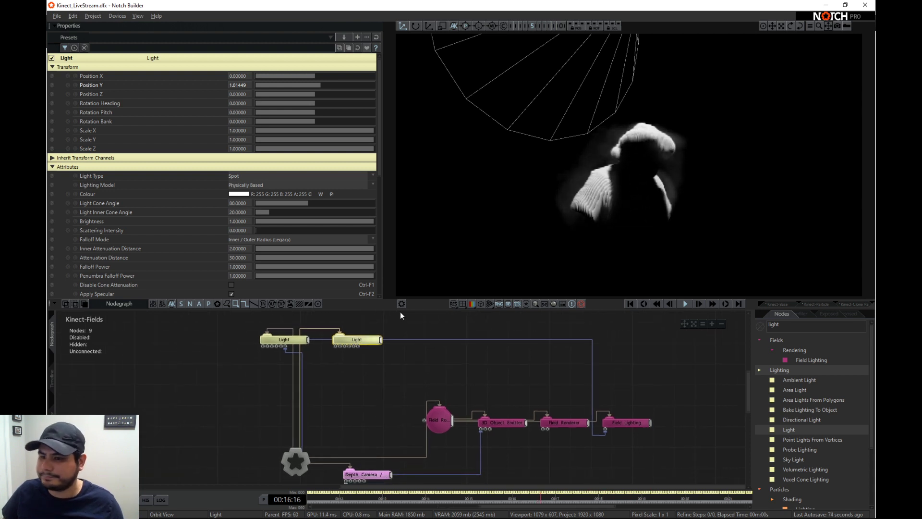
{"action": "left_click_drag", "start_coordinate": [382, 344], "coordinate": [607, 429]}
{"action": "left_click_drag", "start_coordinate": [306, 454], "coordinate": [359, 347]}
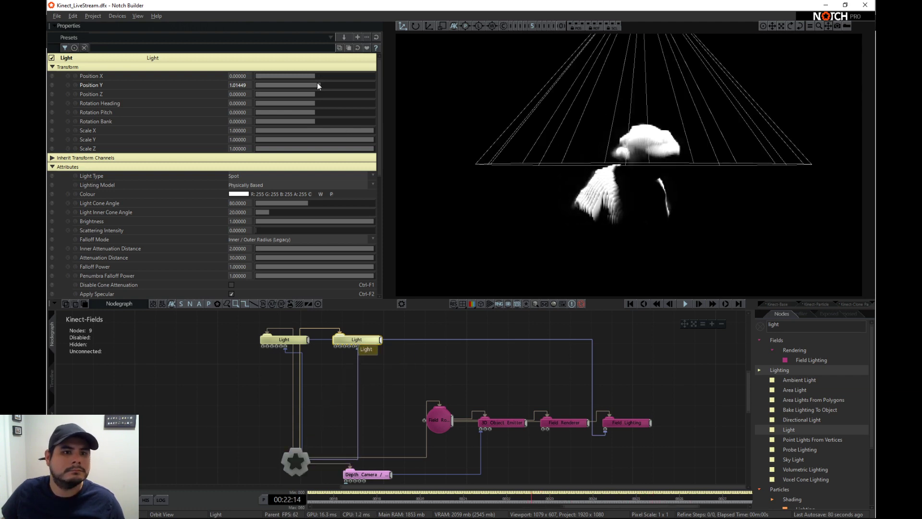
- Set the second Light's Position Y to about -1.232 and Position Z to about -1.667, with Brightness at 1
{"action": "mouse_move", "coordinate": [317, 83]}
{"action": "left_mouse_down"}
{"action": "mouse_move", "coordinate": [296, 82]}
{"action": "mouse_move", "coordinate": [319, 90]}
{"action": "mouse_move", "coordinate": [305, 88]}
{"action": "left_mouse_up"}
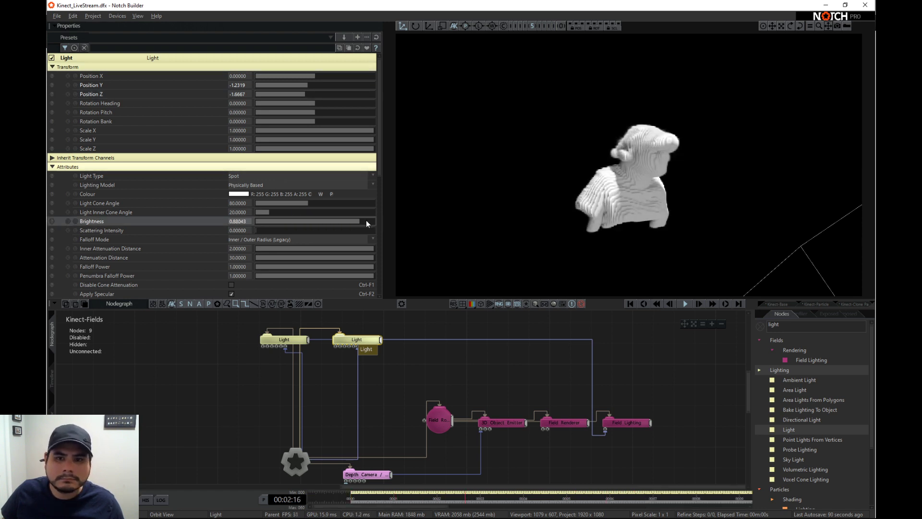
{"action": "left_click_drag", "start_coordinate": [366, 221], "coordinate": [387, 223]}
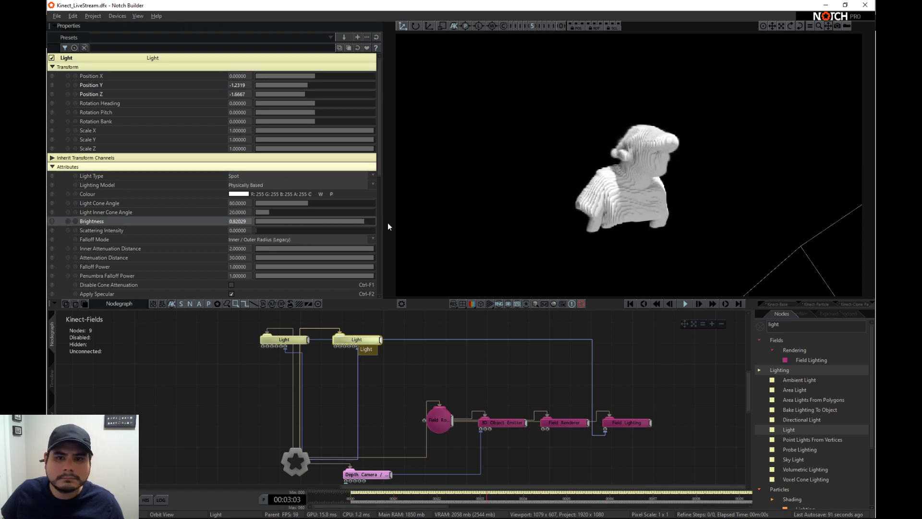
- Change the first Light's colour to red
{"action": "left_click", "coordinate": [294, 343]}
{"action": "left_click", "coordinate": [239, 194]}
{"action": "left_click_drag", "start_coordinate": [112, 240], "coordinate": [164, 265]}
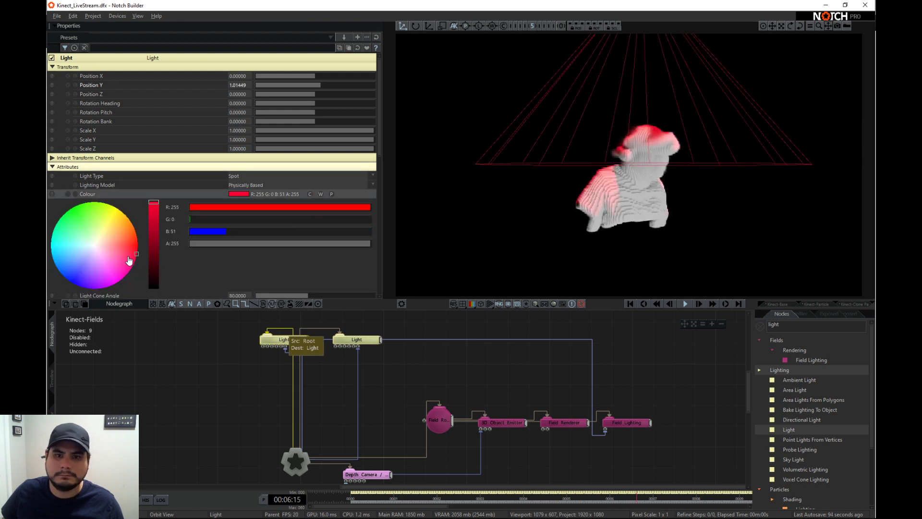
{"action": "left_click_drag", "start_coordinate": [153, 226], "coordinate": [81, 292]}
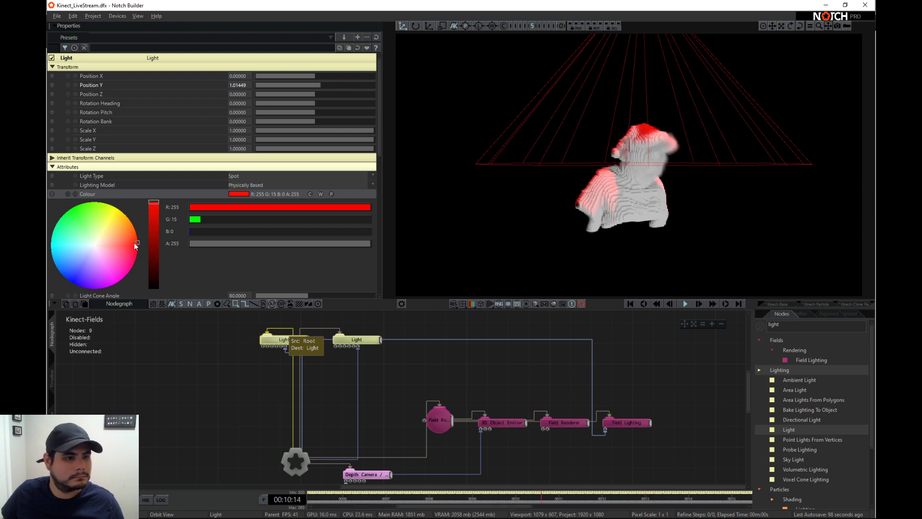
{"action": "left_click_drag", "start_coordinate": [136, 246], "coordinate": [120, 248]}
- Change the second Light's colour to blue, R 0, G 181, B 255
{"action": "left_click", "coordinate": [357, 340]}
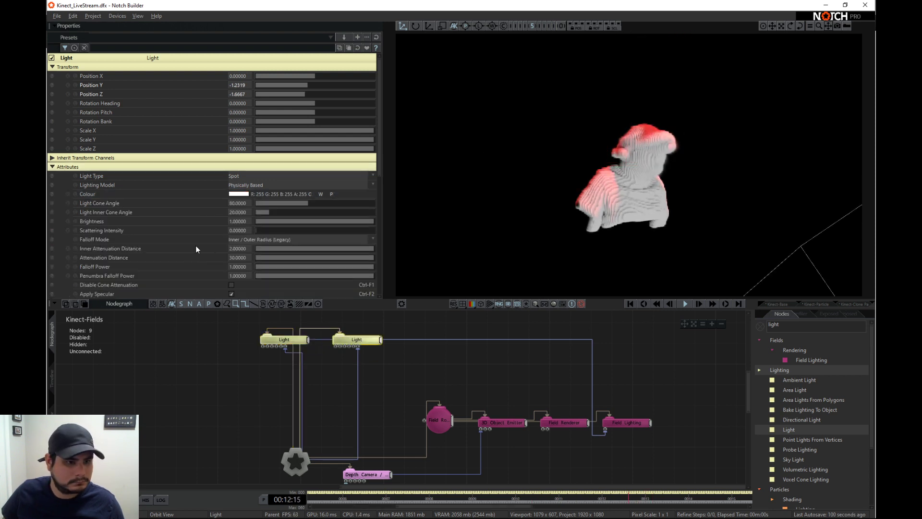
{"action": "left_click", "coordinate": [236, 197]}
{"action": "mouse_move", "coordinate": [134, 252]}
{"action": "left_mouse_down"}
{"action": "mouse_move", "coordinate": [103, 288]}
{"action": "mouse_move", "coordinate": [50, 245]}
{"action": "mouse_move", "coordinate": [48, 274]}
{"action": "mouse_move", "coordinate": [48, 264]}
{"action": "left_mouse_up"}
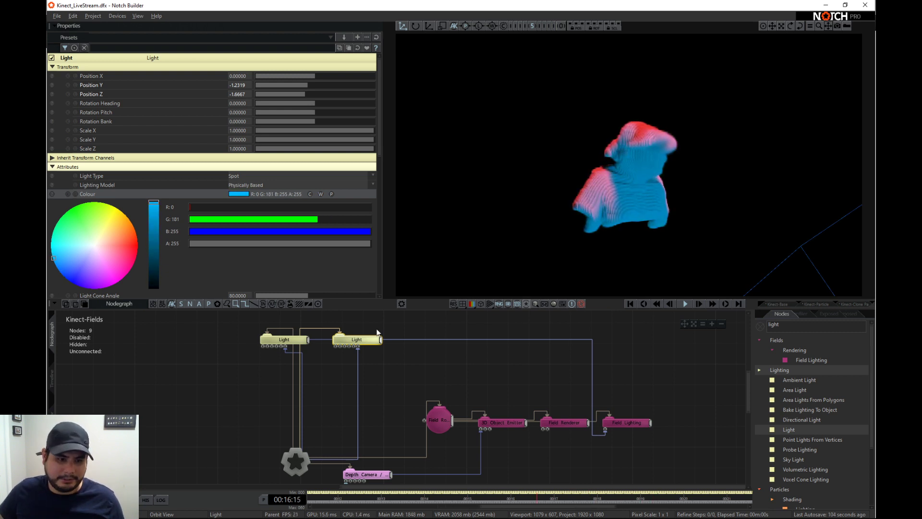
- Duplicate the blue Light under the Root, connect the copy to Field Lighting and target it at the Root
{"action": "key", "text": "ctrl+c"}
{"action": "key", "text": "ctrl+v"}
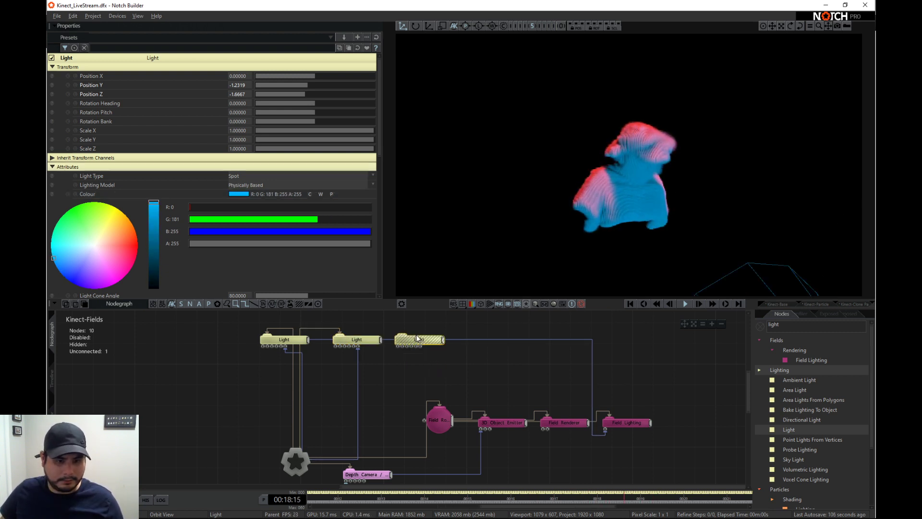
{"action": "key", "text": "r"}
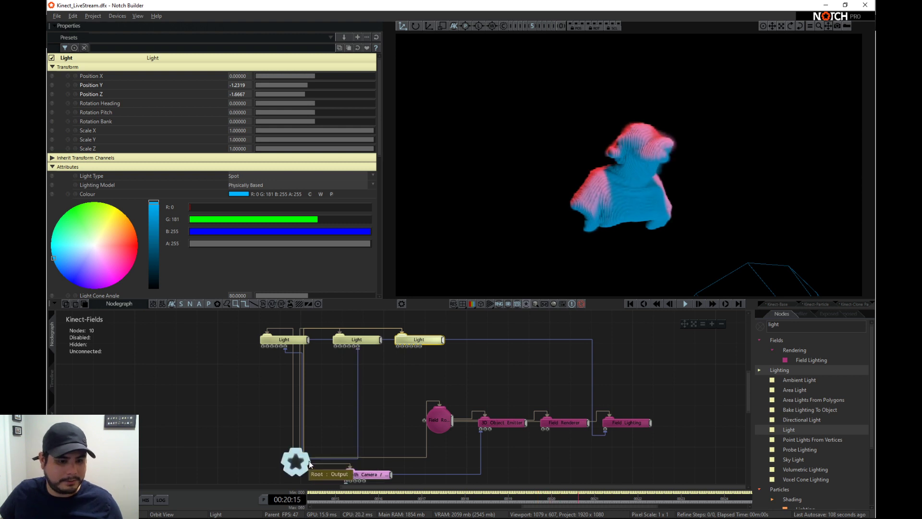
{"action": "left_click_drag", "start_coordinate": [444, 339], "coordinate": [604, 432]}
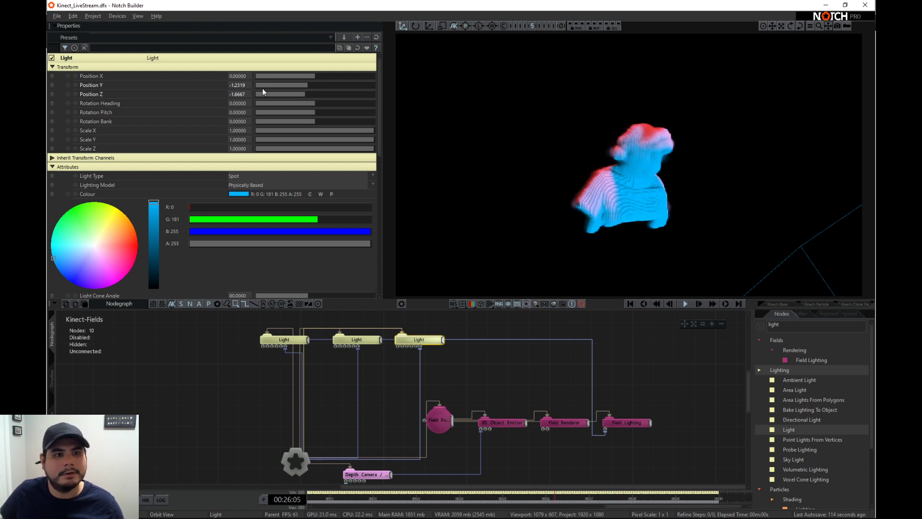
- Reset the third Light's properties and set its Position Y to about 1.159 and Position Z to about 1.739
{"action": "right_click_drag", "start_coordinate": [485, 171], "coordinate": [705, 189]}
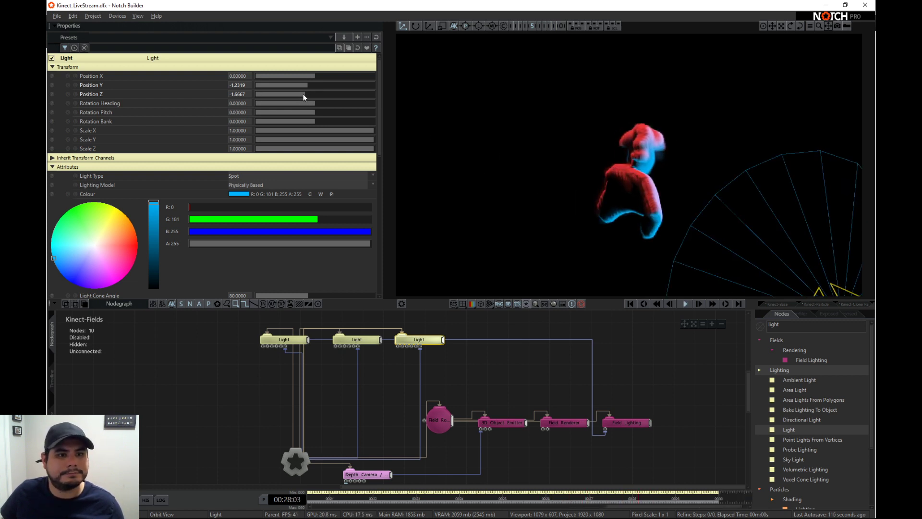
{"action": "left_click", "coordinate": [376, 36]}
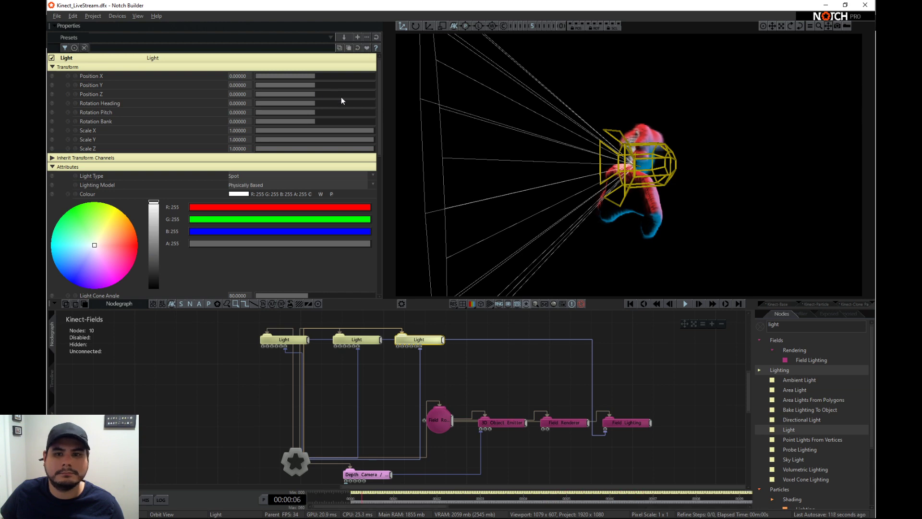
{"action": "mouse_move", "coordinate": [315, 96]}
{"action": "left_mouse_down"}
{"action": "mouse_move", "coordinate": [298, 93]}
{"action": "mouse_move", "coordinate": [339, 98]}
{"action": "mouse_move", "coordinate": [325, 99]}
{"action": "mouse_move", "coordinate": [322, 87]}
{"action": "left_mouse_up"}
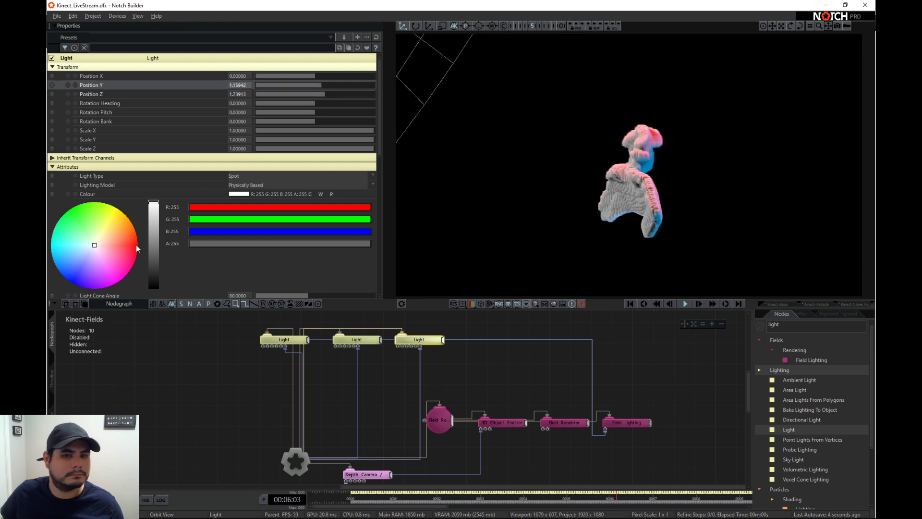
- Change the third Light's colour to cyan, R 0, G 235, B 255
{"action": "left_click", "coordinate": [127, 269]}
{"action": "left_click_drag", "start_coordinate": [115, 259], "coordinate": [47, 254]}
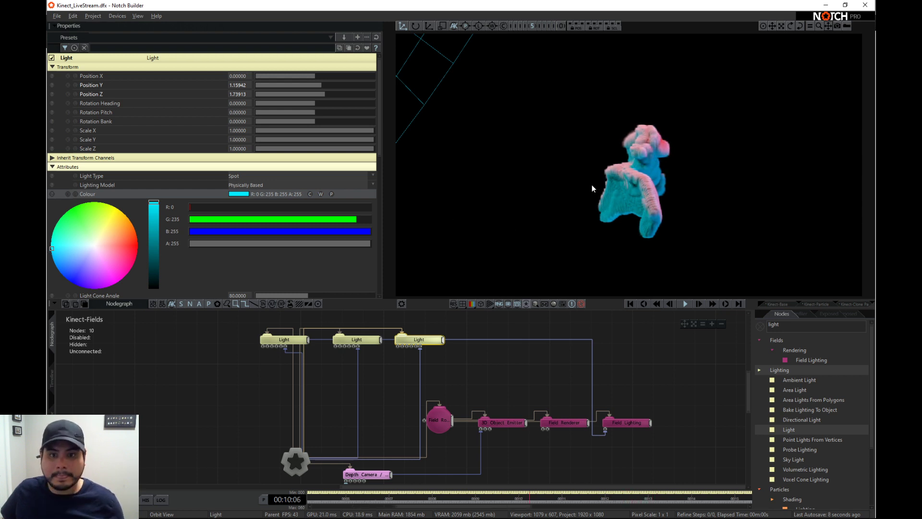
- Duplicate the third Light beside it under the Root, connect the copy to Field Lighting and target it at the Root
{"action": "left_click_drag", "start_coordinate": [591, 188], "coordinate": [515, 191]}
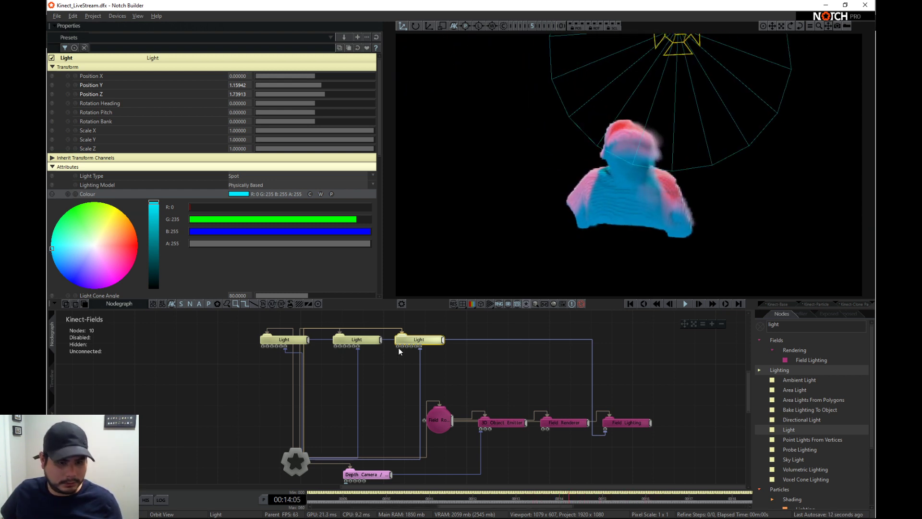
{"action": "key", "text": "ctrl+v"}
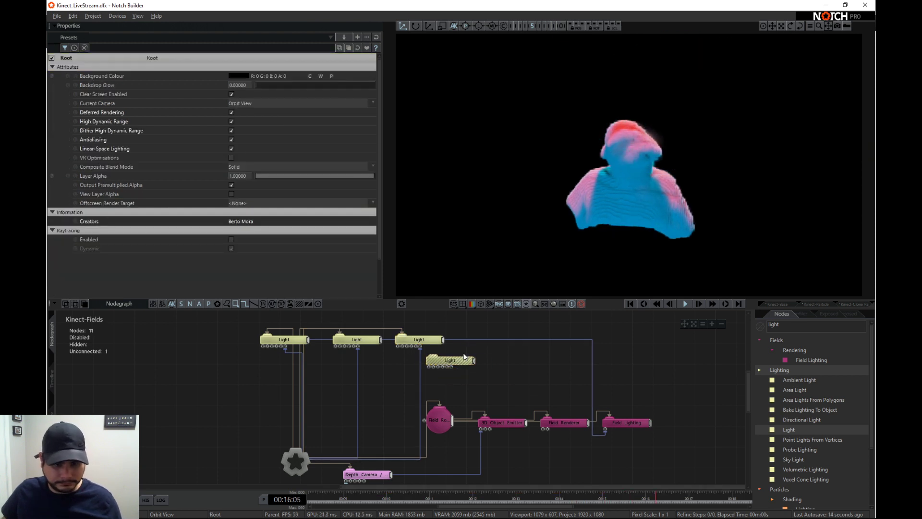
{"action": "left_click_drag", "start_coordinate": [464, 357], "coordinate": [486, 338]}
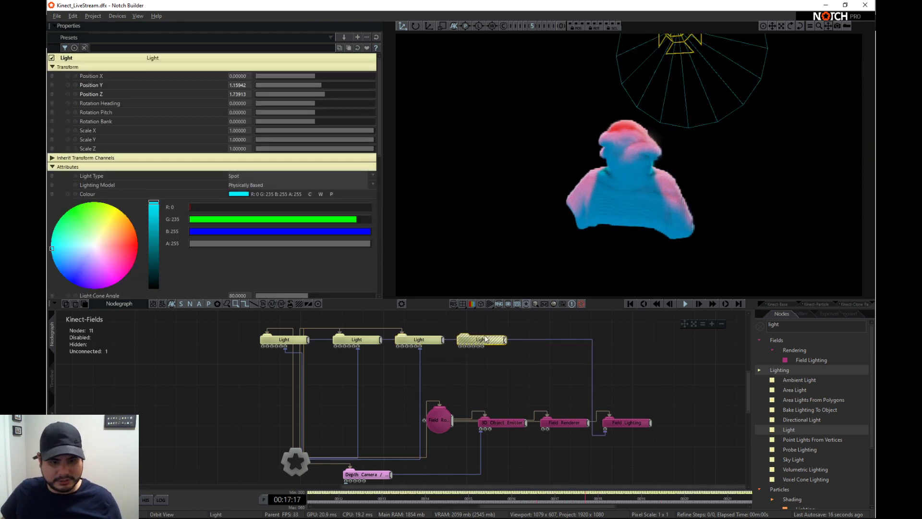
{"action": "left_click", "coordinate": [421, 379]}
{"action": "left_click", "coordinate": [497, 342]}
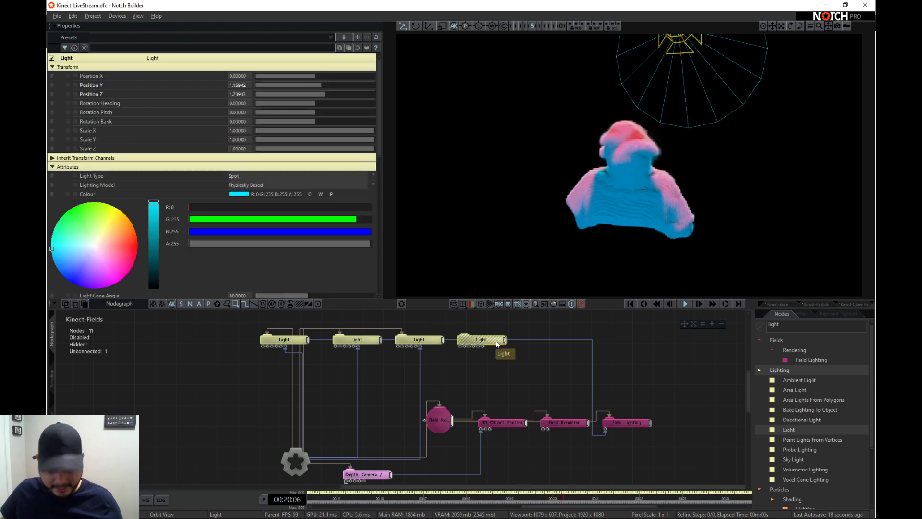
{"action": "left_click_drag", "start_coordinate": [497, 342], "coordinate": [296, 461]}
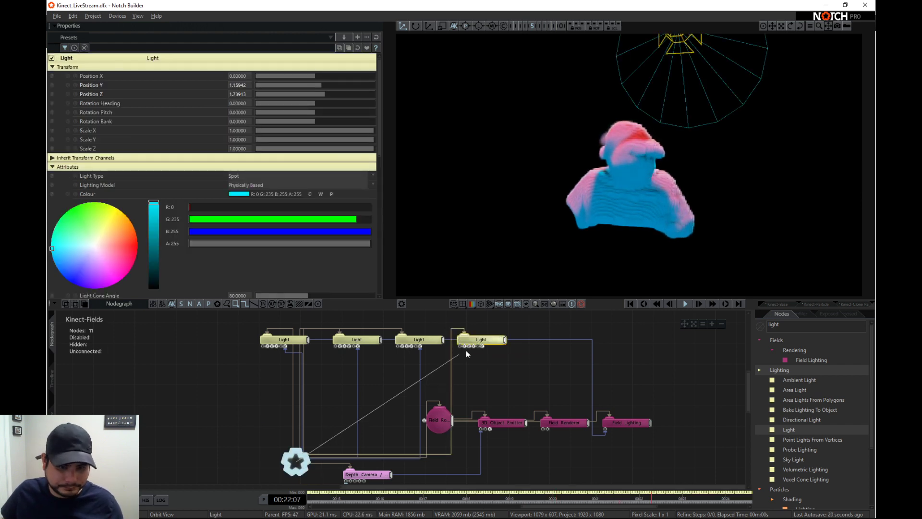
{"action": "left_click_drag", "start_coordinate": [483, 347], "coordinate": [483, 348]}
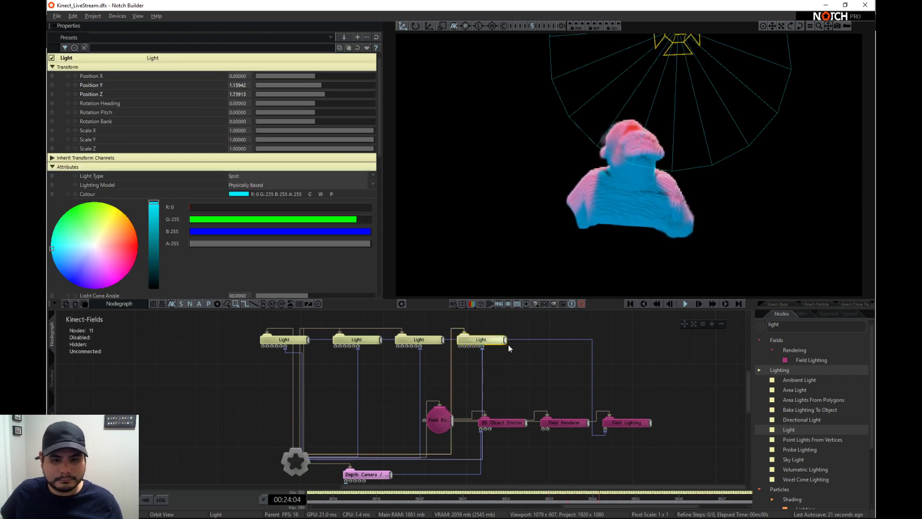
{"action": "left_click_drag", "start_coordinate": [604, 428], "coordinate": [605, 429]}
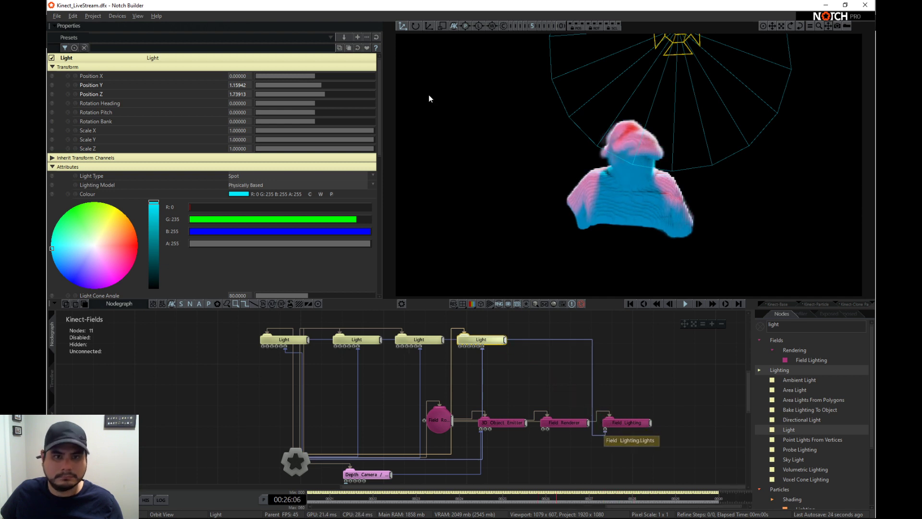
- Reset the fourth Light's properties, set its Position X to about 3.116 and change its colour to a warm orange
{"action": "left_click", "coordinate": [376, 37]}
{"action": "left_click_drag", "start_coordinate": [315, 75], "coordinate": [333, 77]}
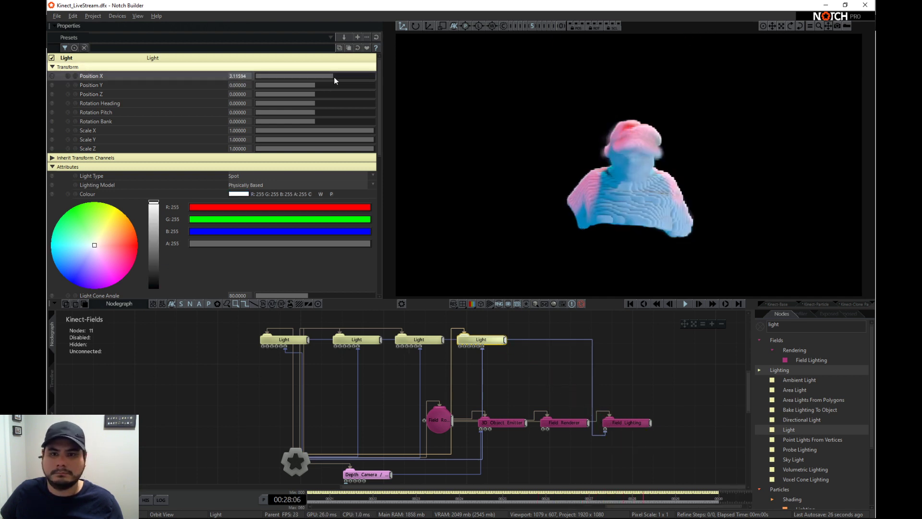
{"action": "left_click_drag", "start_coordinate": [95, 246], "coordinate": [131, 220]}
{"action": "scroll", "coordinate": [253, 248], "scroll_direction": "down", "scroll_amount": 3}
{"action": "mouse_move", "coordinate": [123, 182]}
{"action": "left_mouse_down"}
{"action": "mouse_move", "coordinate": [146, 159]}
{"action": "mouse_move", "coordinate": [155, 172]}
{"action": "left_mouse_up"}
- Change the third Light's colour to green, R 0, G 255, B 78
{"action": "left_click", "coordinate": [357, 342]}
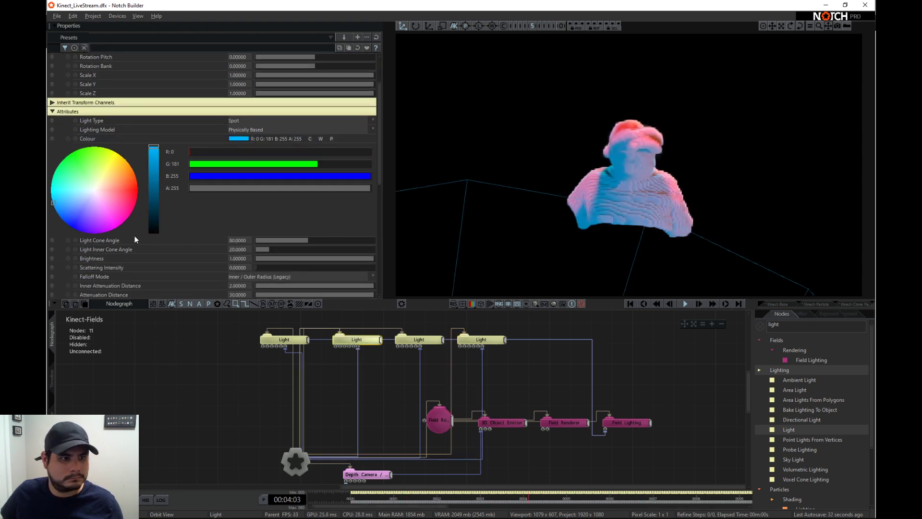
{"action": "left_click", "coordinate": [297, 338]}
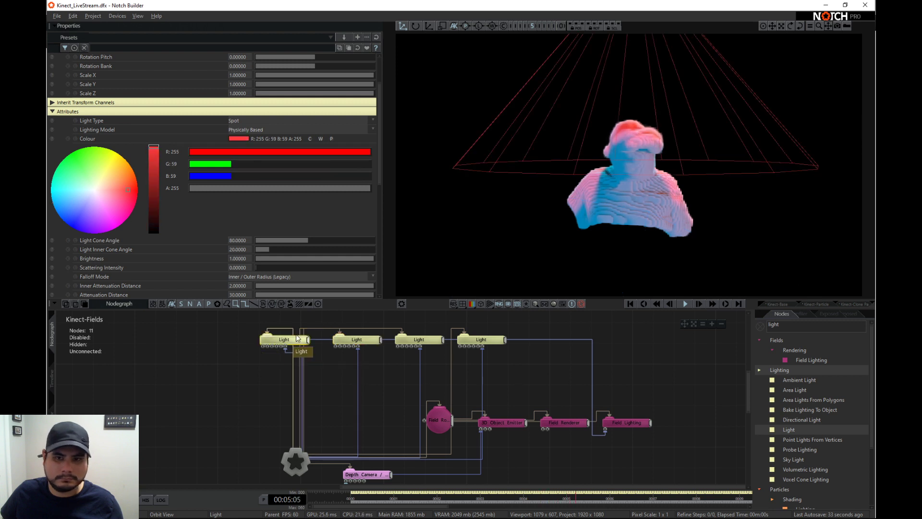
{"action": "left_click", "coordinate": [417, 340]}
{"action": "left_click_drag", "start_coordinate": [55, 207], "coordinate": [47, 175]}
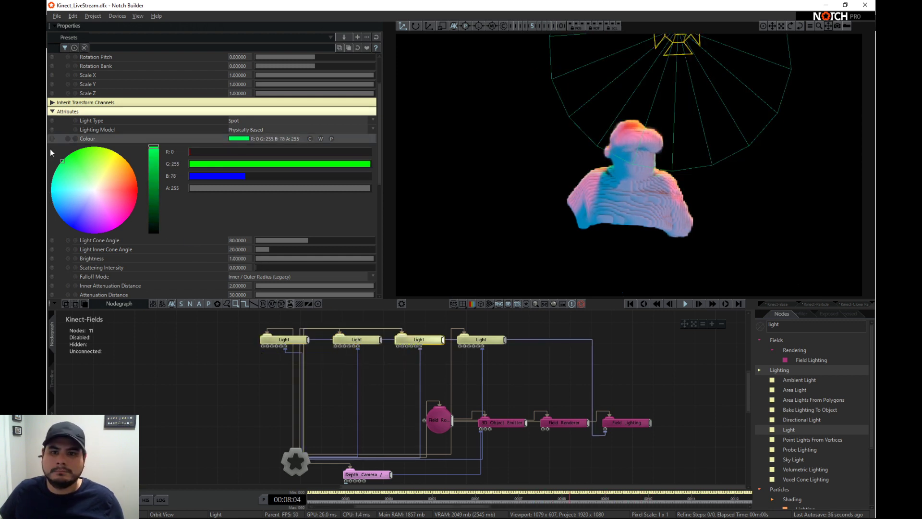
- Change the second Light's colour to purple, R 194, G 0, B 255
{"action": "left_click", "coordinate": [370, 342]}
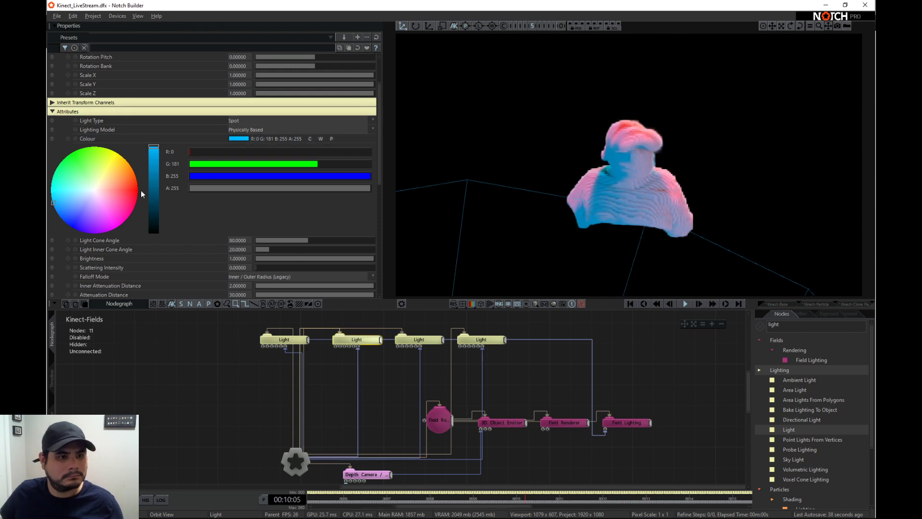
{"action": "left_click_drag", "start_coordinate": [143, 274], "coordinate": [118, 273]}
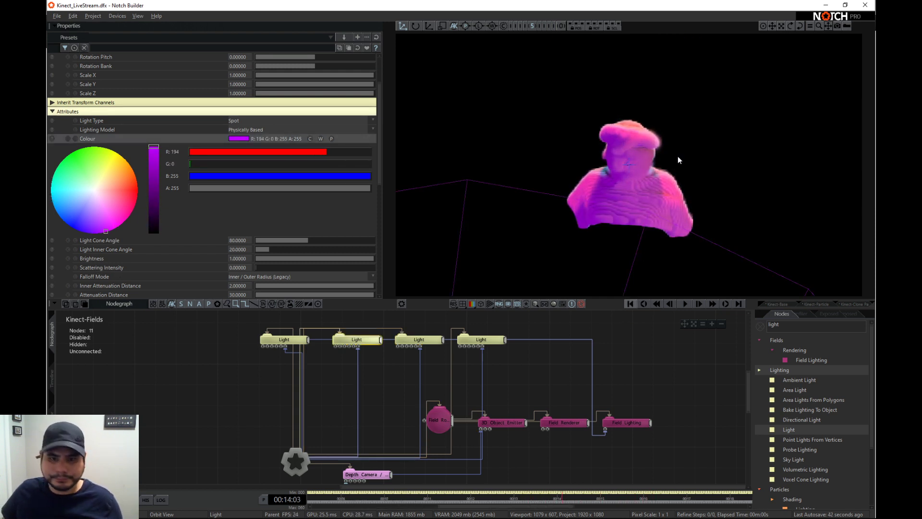
{"action": "left_click_drag", "start_coordinate": [745, 219], "coordinate": [623, 181]}
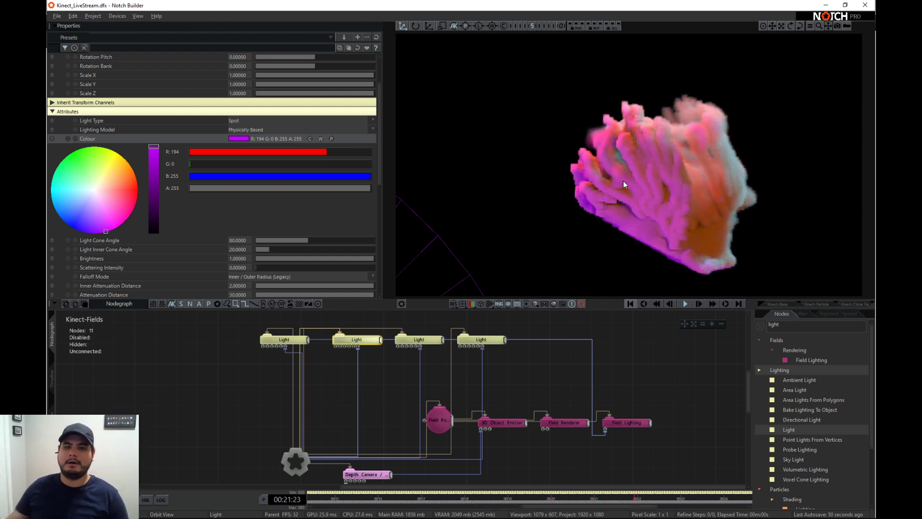
{"action": "left_click_drag", "start_coordinate": [625, 107], "coordinate": [636, 195]}
{"action": "scroll", "coordinate": [636, 195], "scroll_direction": "up", "scroll_amount": 4}
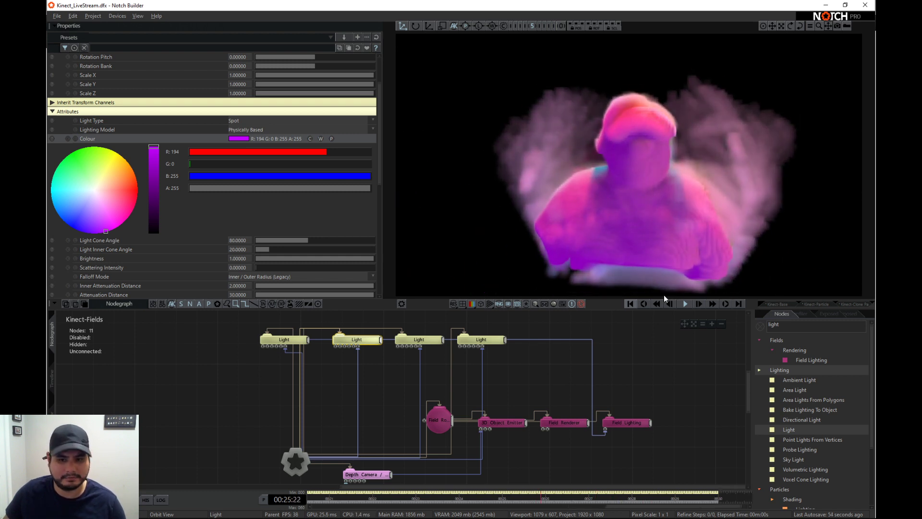
- Clear the node search, find the field affectors and add a Curl Noise Affector to the field chain after Field Lighting
{"action": "middle_click_drag", "start_coordinate": [681, 399], "coordinate": [642, 395]}
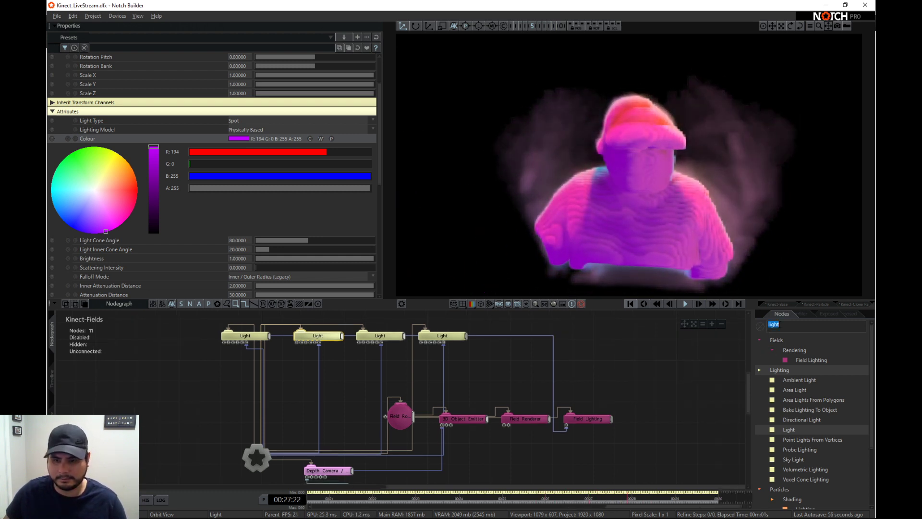
{"action": "key", "text": "BackSpace"}
{"action": "scroll", "coordinate": [801, 451], "scroll_direction": "down", "scroll_amount": 2}
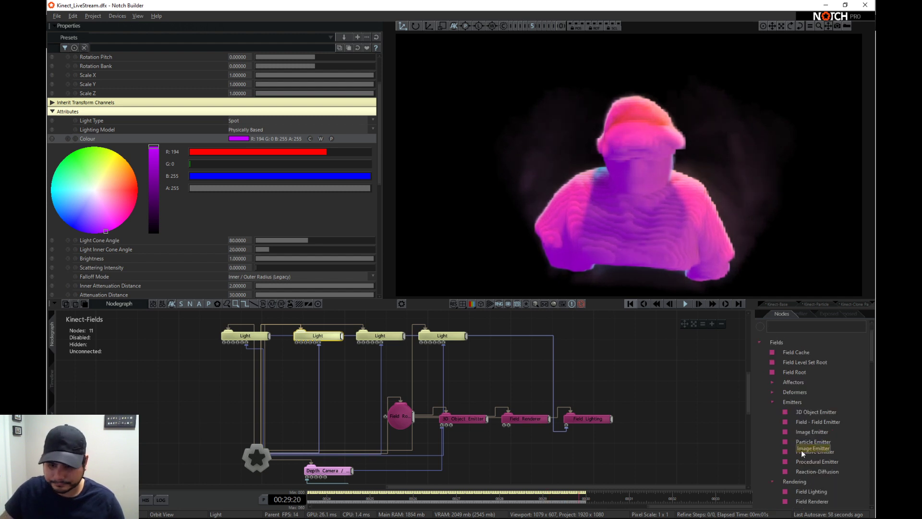
{"action": "scroll", "coordinate": [812, 462], "scroll_direction": "down", "scroll_amount": 1}
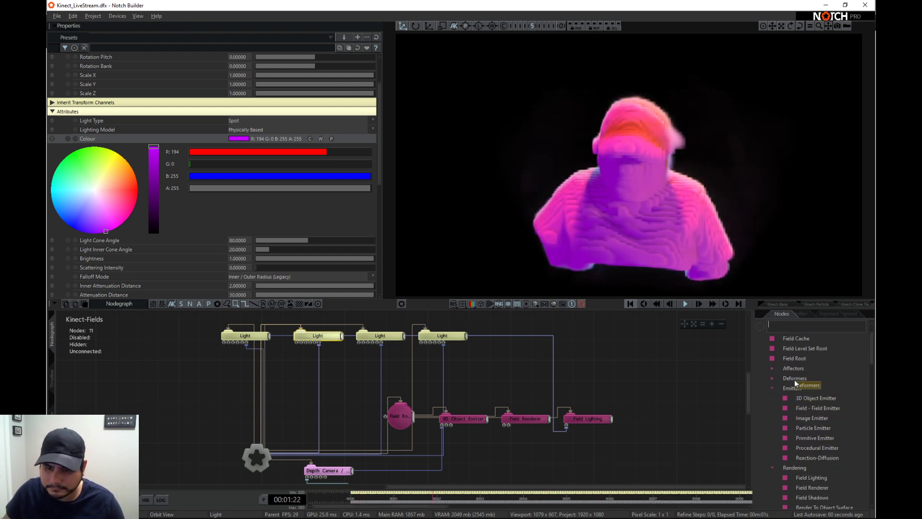
{"action": "left_click", "coordinate": [772, 368]}
{"action": "scroll", "coordinate": [813, 348], "scroll_direction": "down", "scroll_amount": 2}
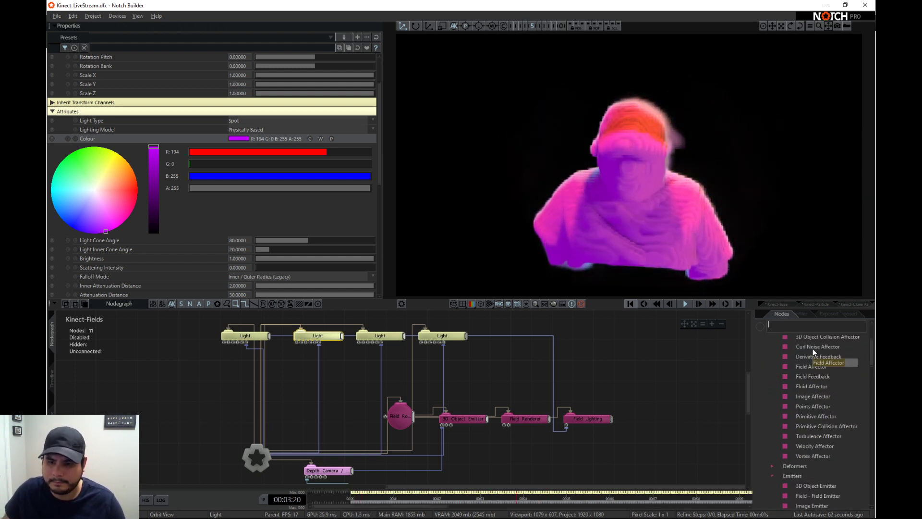
{"action": "left_click_drag", "start_coordinate": [638, 423], "coordinate": [647, 419]}
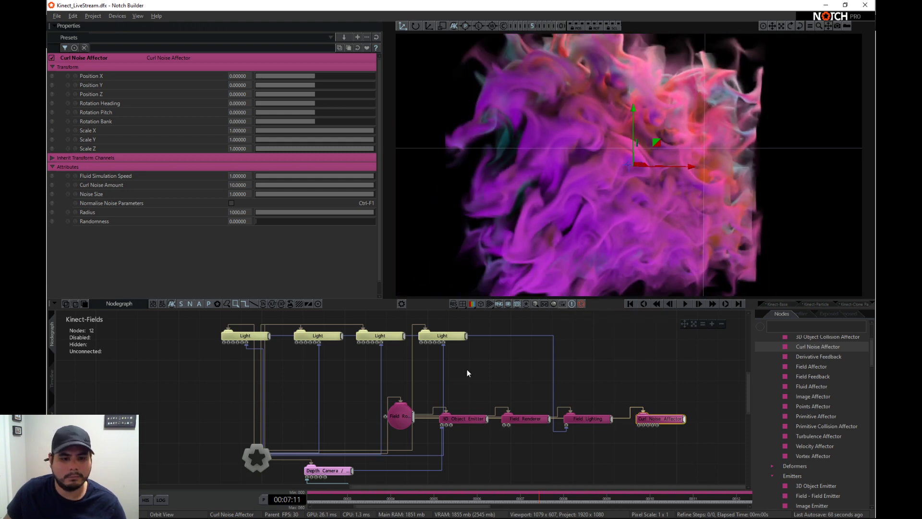
- Lower the Curl Noise Affector's Fluid Simulation Speed to about 0.04 and restart the playback to test it
{"action": "left_click", "coordinate": [631, 303]}
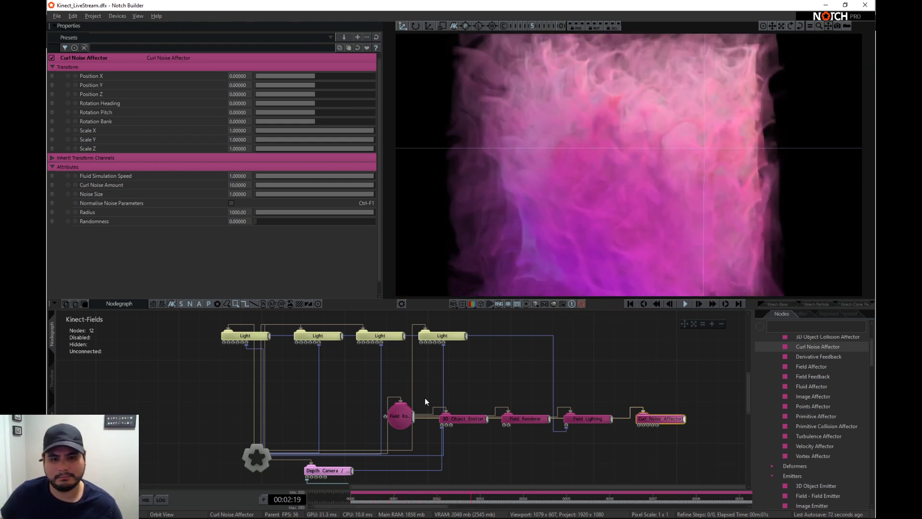
{"action": "left_click_drag", "start_coordinate": [328, 178], "coordinate": [262, 175]}
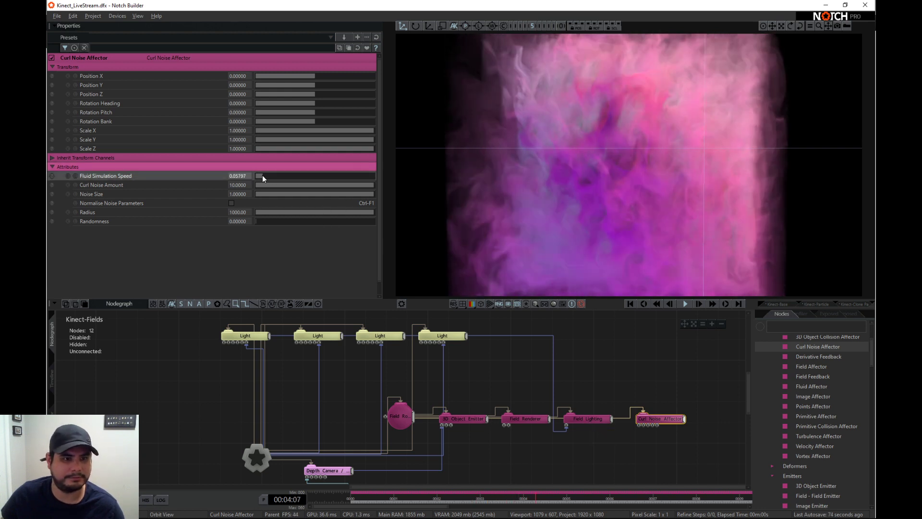
{"action": "left_click", "coordinate": [644, 304]}
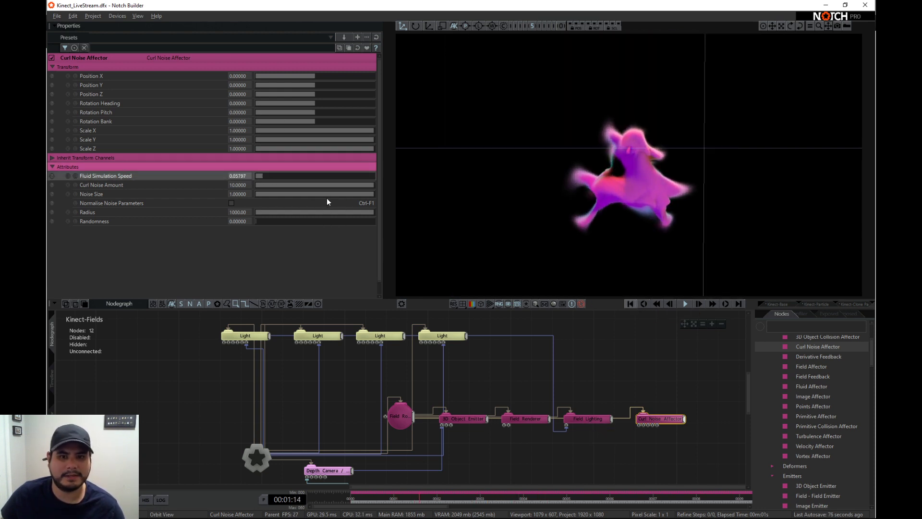
{"action": "left_click", "coordinate": [260, 176]}
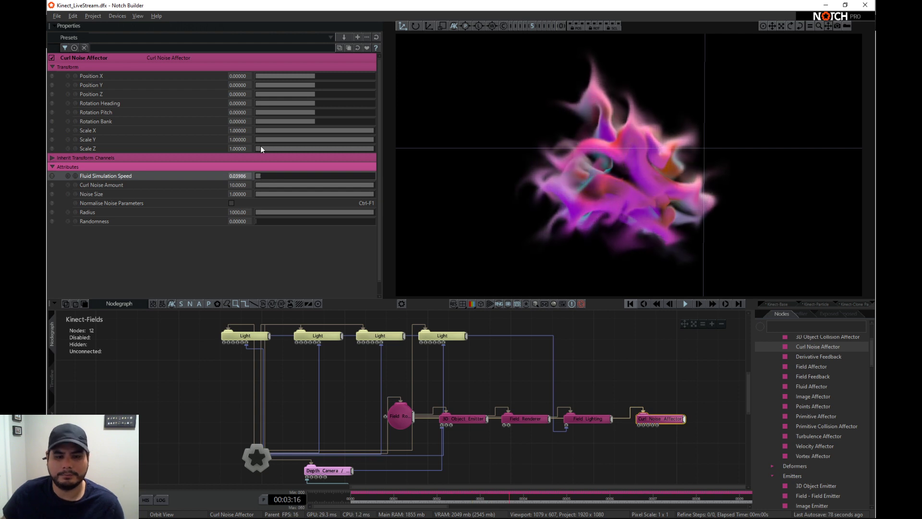
- Enable Lock Update Rate on the Field Root, restart the playback and set the Locked Update Framerate to 120
{"action": "left_click", "coordinate": [404, 420]}
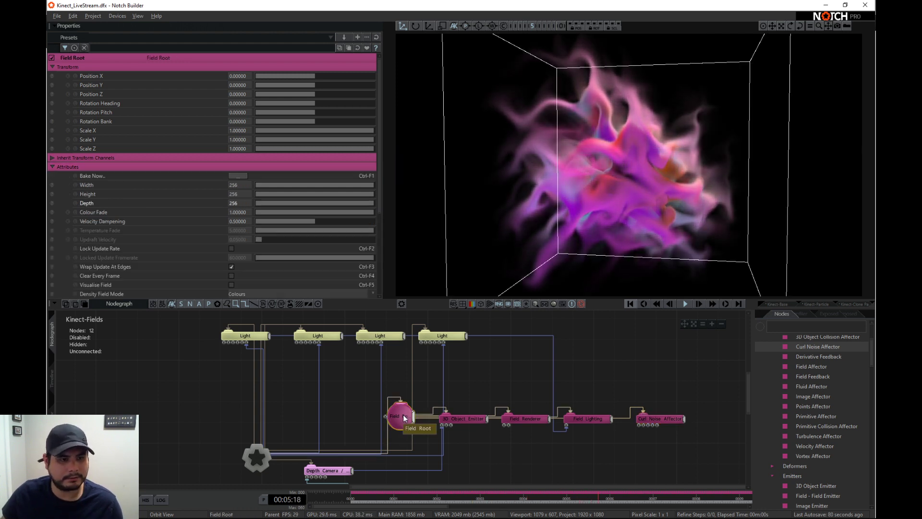
{"action": "scroll", "coordinate": [211, 234], "scroll_direction": "down", "scroll_amount": 1}
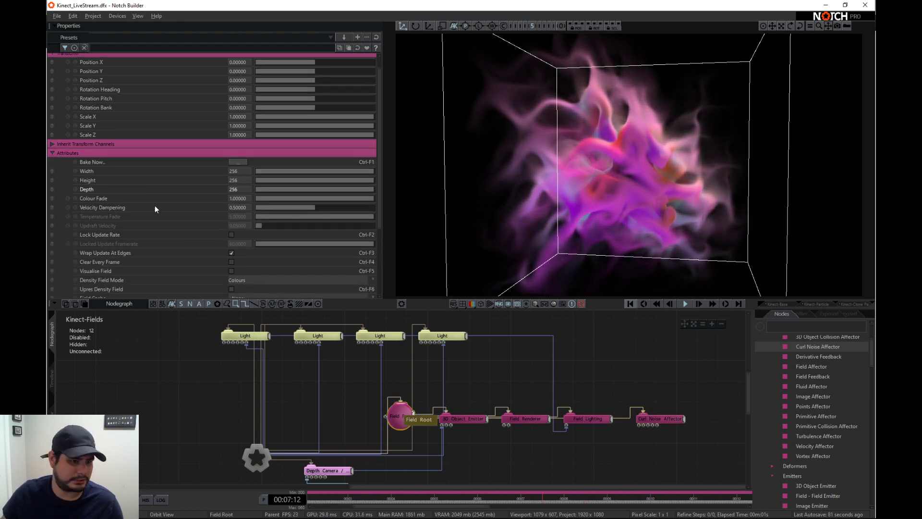
{"action": "left_click", "coordinate": [231, 235]}
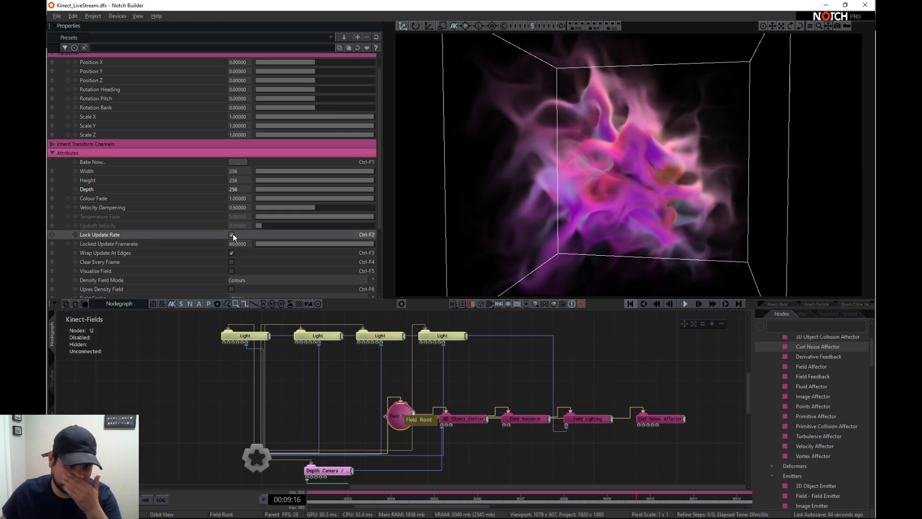
{"action": "left_click", "coordinate": [629, 303]}
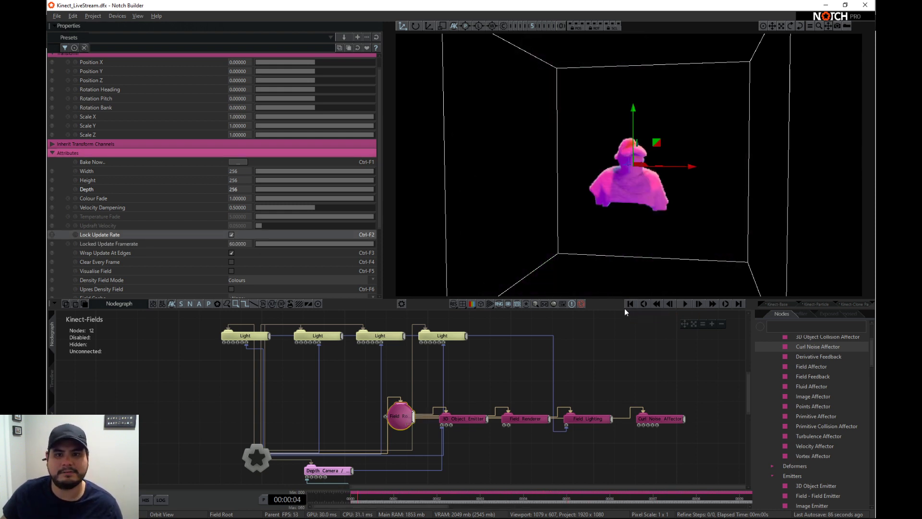
{"action": "double_click", "coordinate": [237, 244]}
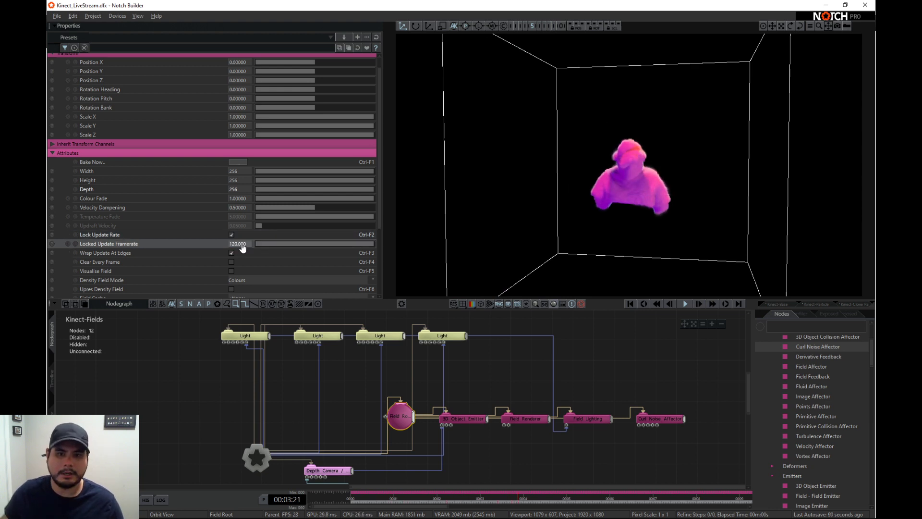
- Set the Curl Noise Affector's Fluid Simulation Speed to 1
{"action": "left_click_drag", "start_coordinate": [568, 189], "coordinate": [692, 197]}
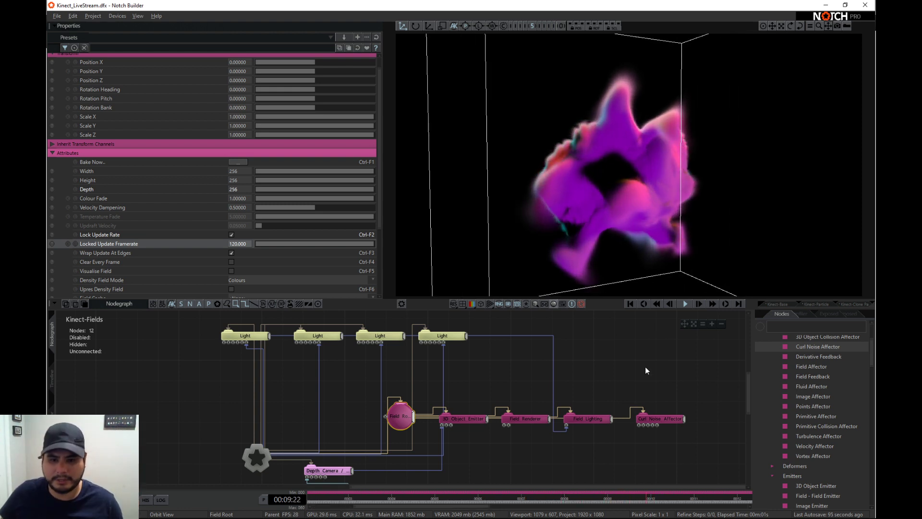
{"action": "left_click", "coordinate": [657, 419]}
{"action": "left_click_drag", "start_coordinate": [281, 177], "coordinate": [433, 180]}
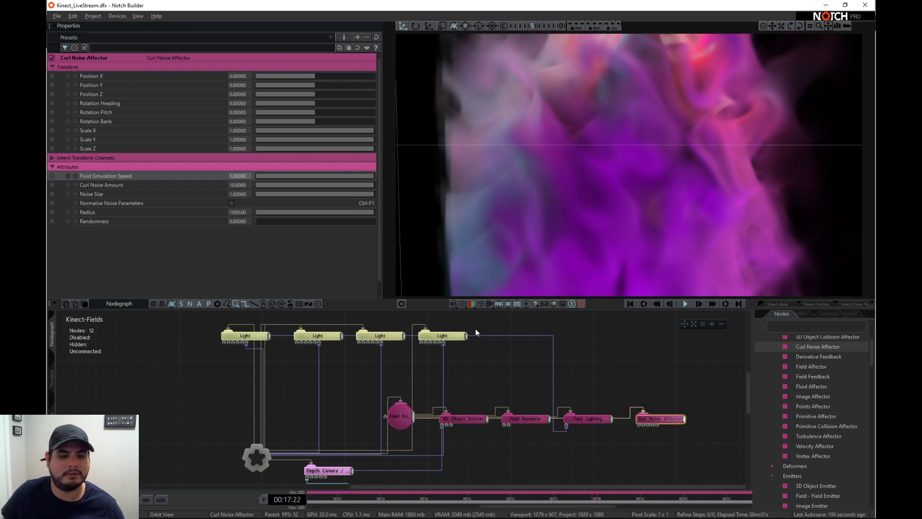
- Set the Field Root's Colour Fade to 50 and restart the playback
{"action": "left_click", "coordinate": [399, 416]}
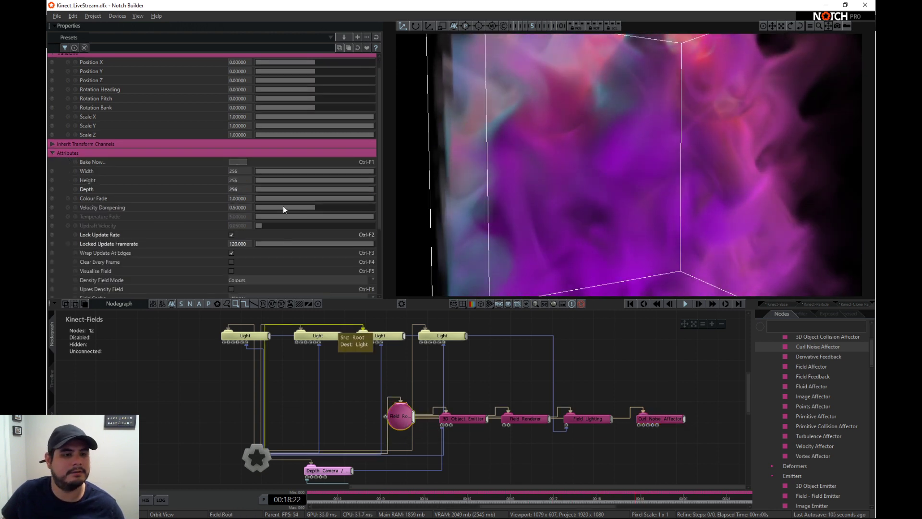
{"action": "double_click", "coordinate": [246, 198]}
{"action": "type", "text": "50"}
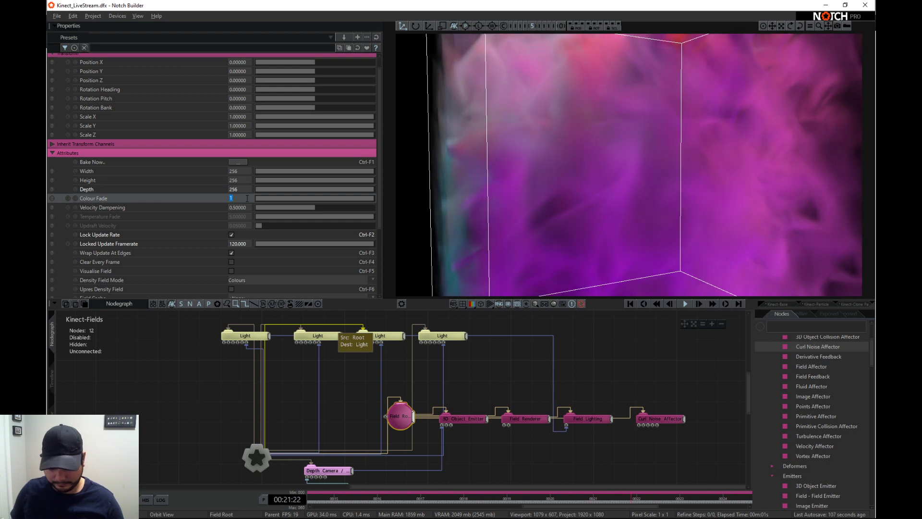
{"action": "key", "text": "Return"}
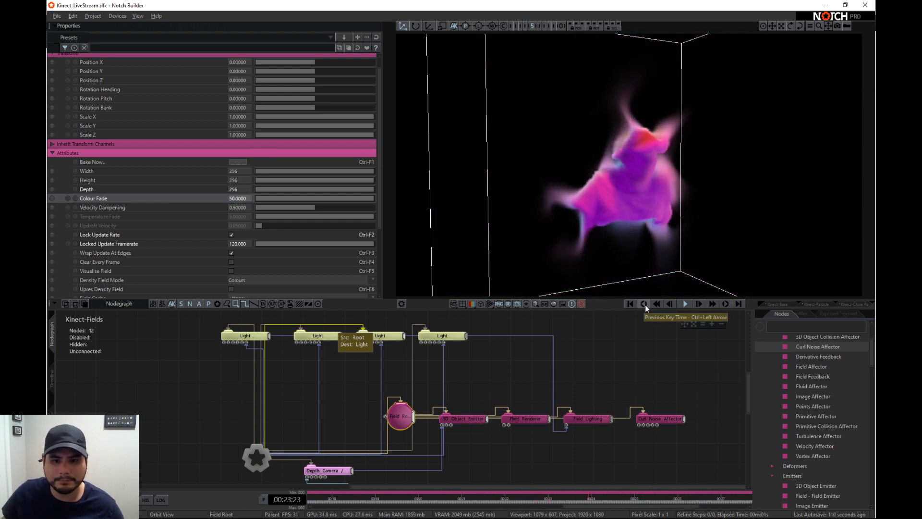
{"action": "left_click", "coordinate": [644, 304]}
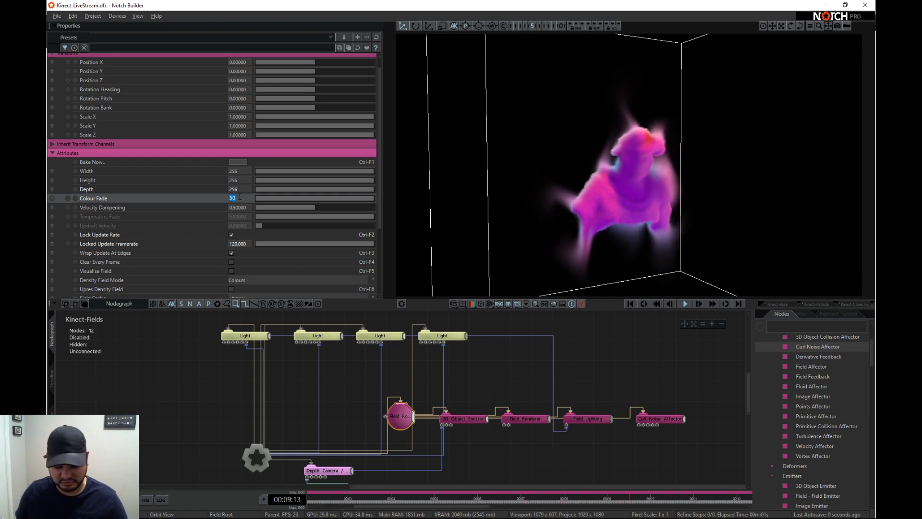
- Set the Field Root's Colour Fade to 40
{"action": "type", "text": "40"}
{"action": "key", "text": "Return"}
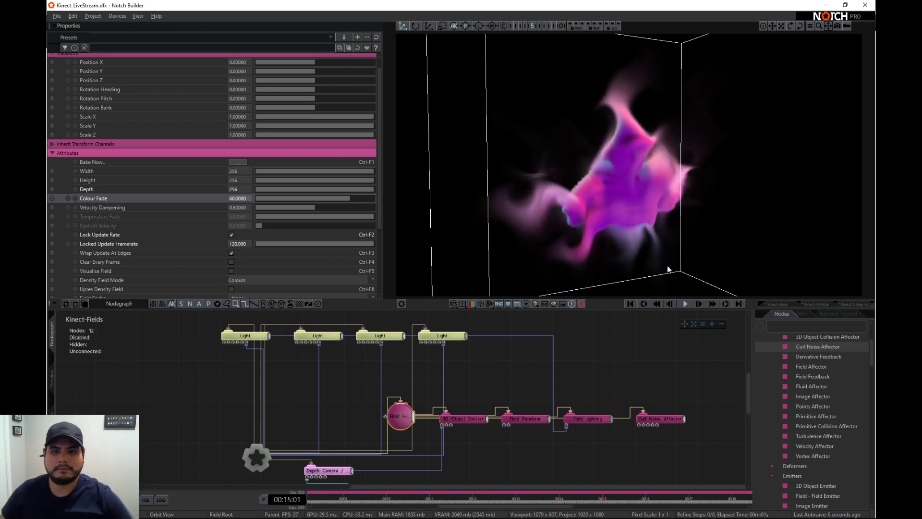
- Add a Fluid Affector to the Field Lighting node with Vorticity Confinement Scale about 0.12 and Diffusion Amount about 0.0015
{"action": "left_click", "coordinate": [782, 324]}
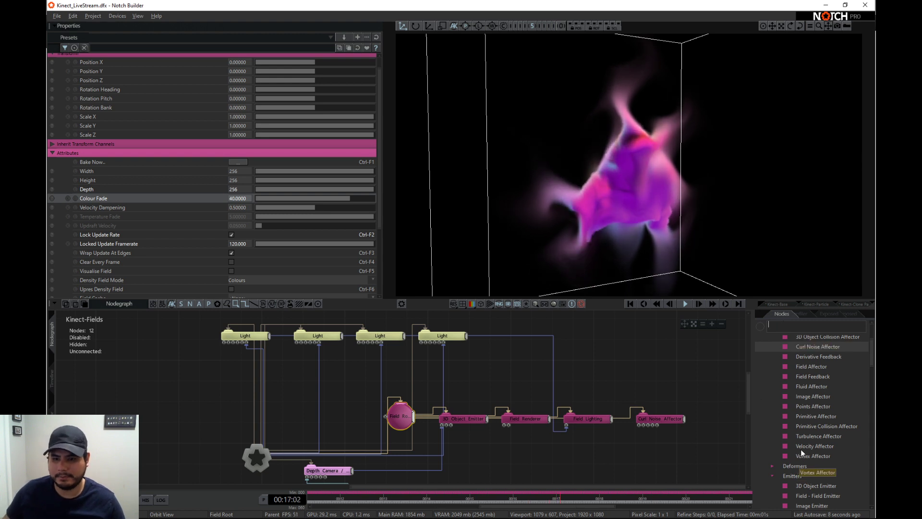
{"action": "left_click_drag", "start_coordinate": [813, 385], "coordinate": [590, 421]}
{"action": "mouse_move", "coordinate": [260, 186]}
{"action": "left_mouse_down"}
{"action": "mouse_move", "coordinate": [278, 184]}
{"action": "mouse_move", "coordinate": [260, 195]}
{"action": "left_mouse_up"}
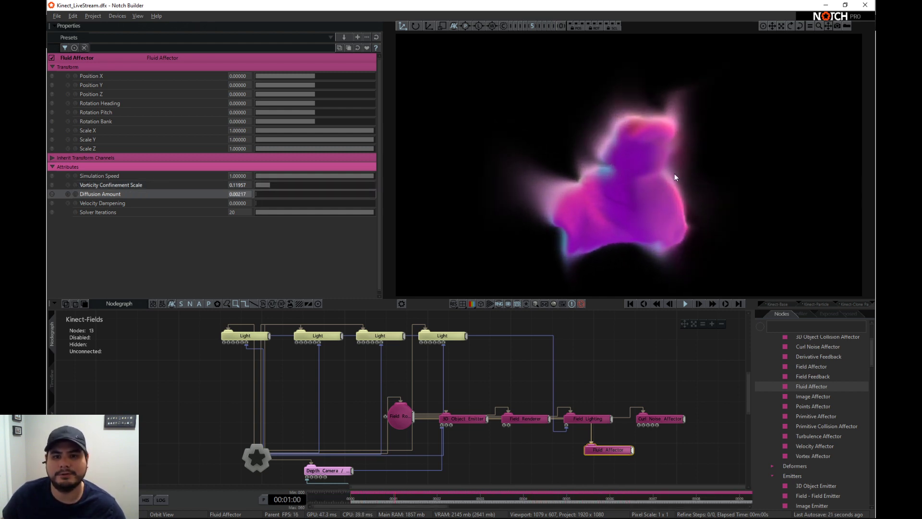
{"action": "left_click_drag", "start_coordinate": [245, 195], "coordinate": [260, 194]}
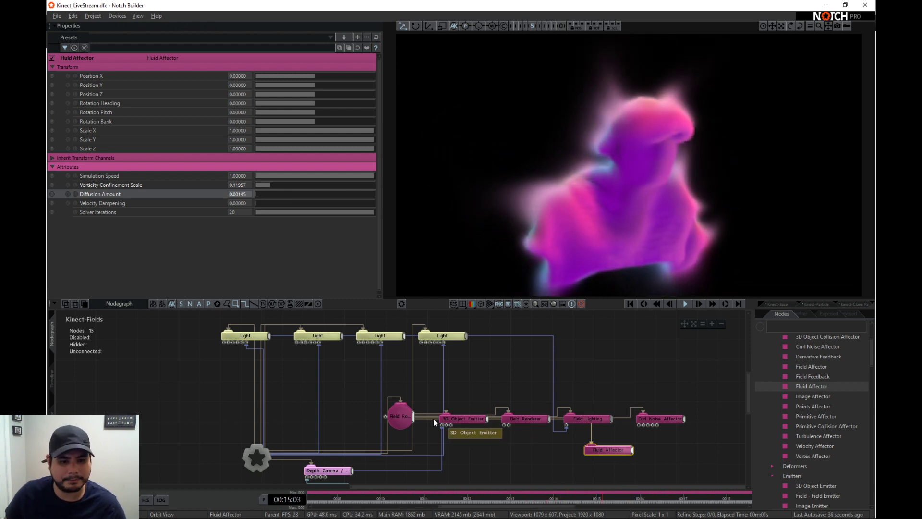
- Set the Field Root's Velocity Dampening to 5 and its Colour Fade to 30
{"action": "left_click", "coordinate": [400, 416]}
{"action": "scroll", "coordinate": [250, 211], "scroll_direction": "down", "scroll_amount": 1}
{"action": "double_click", "coordinate": [234, 207]}
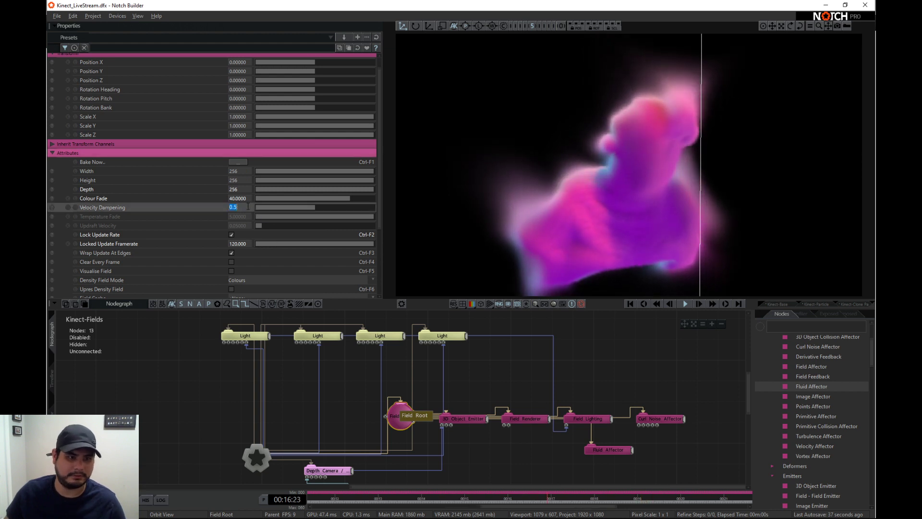
{"action": "type", "text": "5"}
{"action": "key", "text": "Return"}
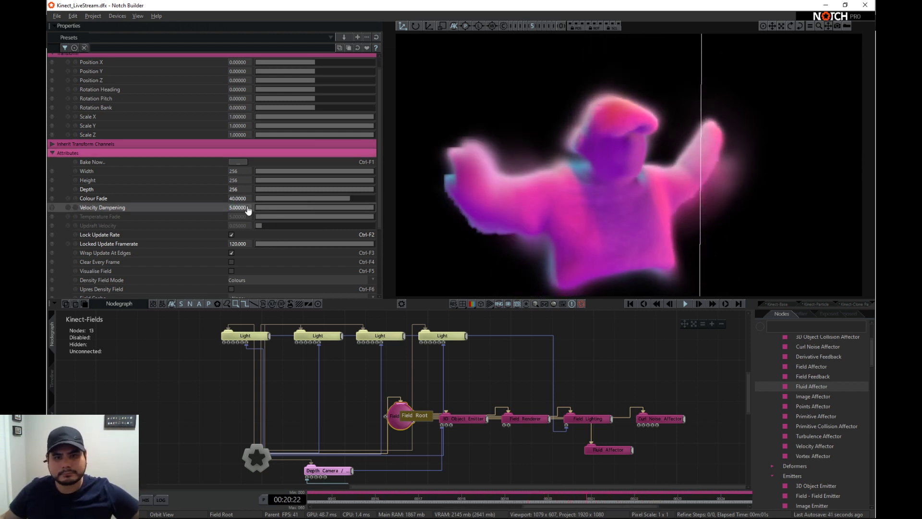
{"action": "double_click", "coordinate": [241, 198]}
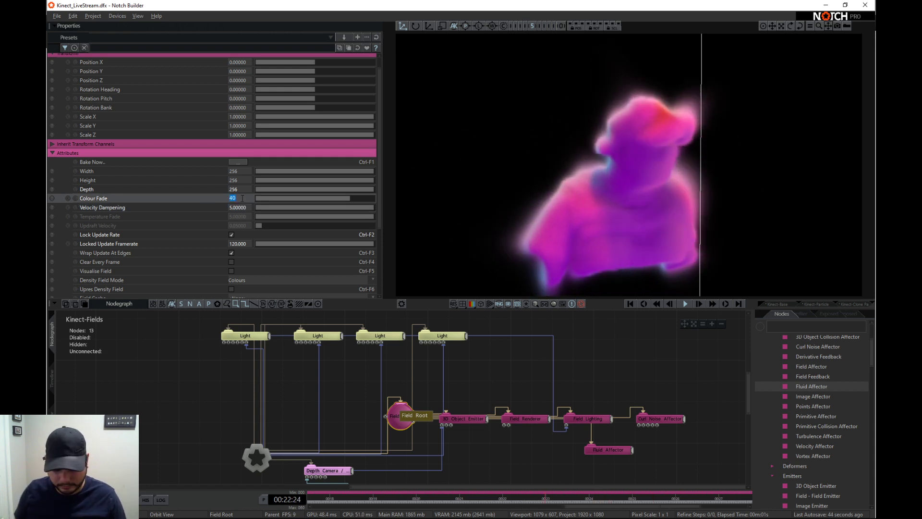
{"action": "type", "text": "30"}
{"action": "key", "text": "Return"}
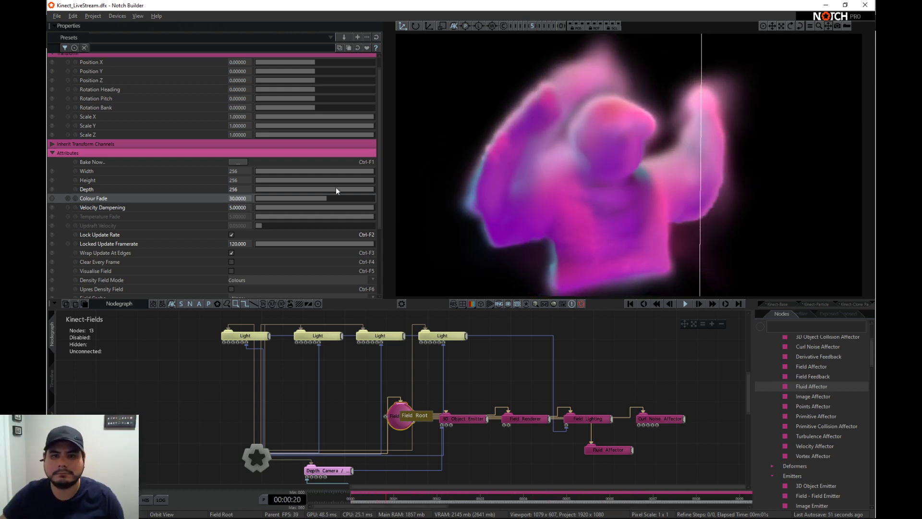
- Set the Curl Noise Affector's Noise Size to 3
{"action": "right_click_drag", "start_coordinate": [713, 201], "coordinate": [669, 212]}
{"action": "scroll", "coordinate": [611, 211], "scroll_direction": "down", "scroll_amount": 4}
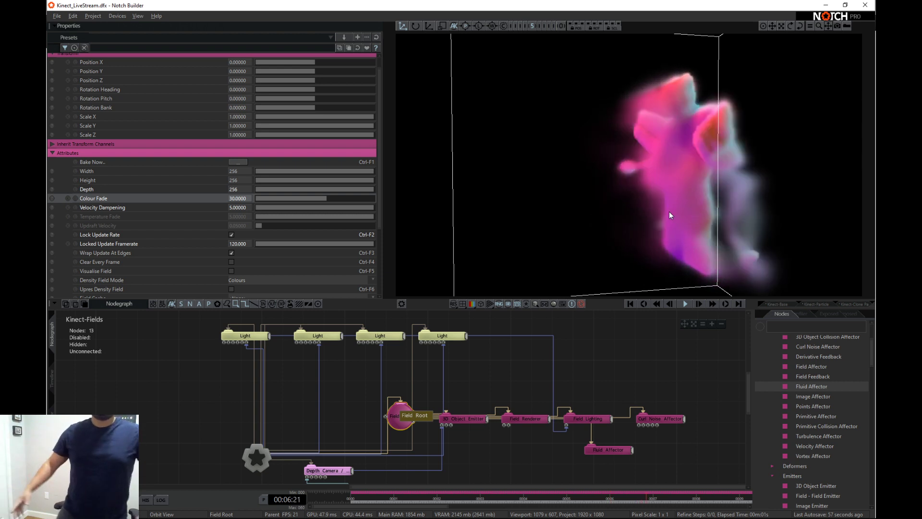
{"action": "right_click_drag", "start_coordinate": [669, 212], "coordinate": [739, 151]}
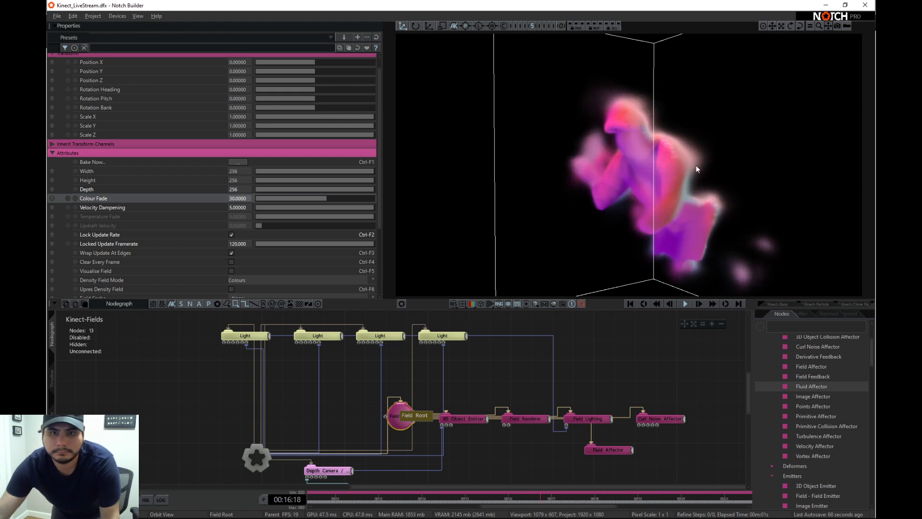
{"action": "middle_click_drag", "start_coordinate": [696, 166], "coordinate": [725, 160]}
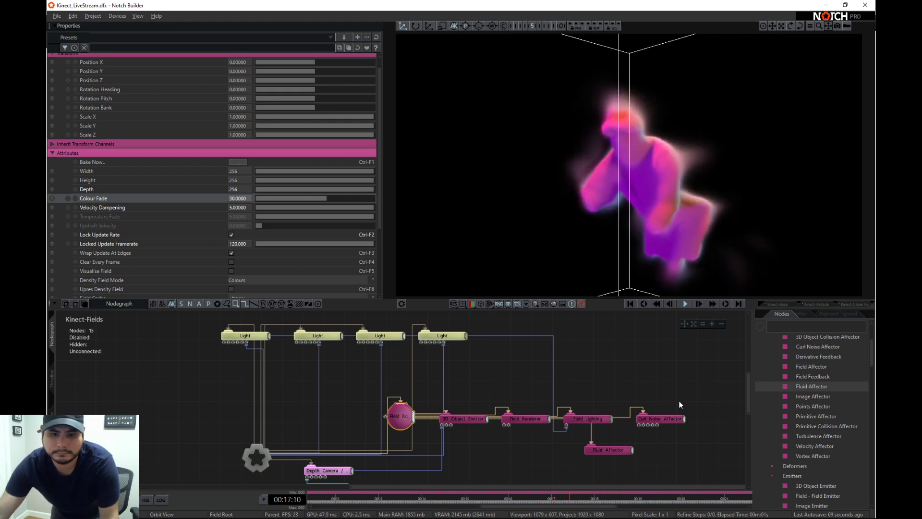
{"action": "left_click", "coordinate": [651, 421]}
{"action": "left_click", "coordinate": [241, 195]}
{"action": "type", "text": "3"}
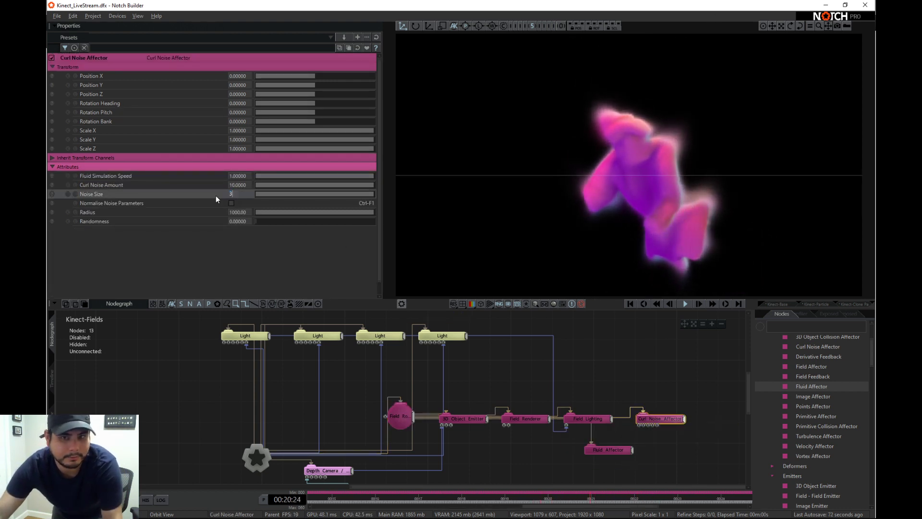
{"action": "key", "text": "Return"}
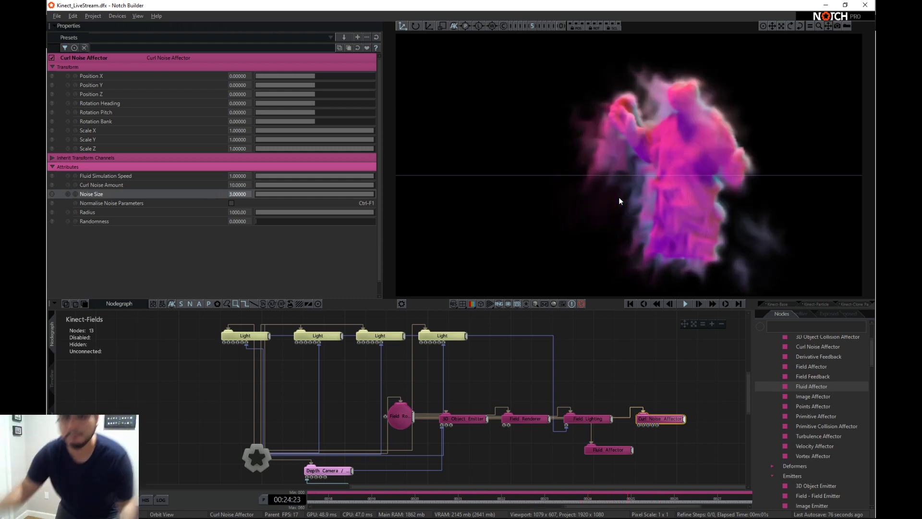
- Reduce the Curl Noise Affector's Noise Size to 2 and inspect the figure from the front
{"action": "left_click", "coordinate": [239, 197]}
{"action": "type", "text": "2"}
{"action": "key", "text": "Return"}
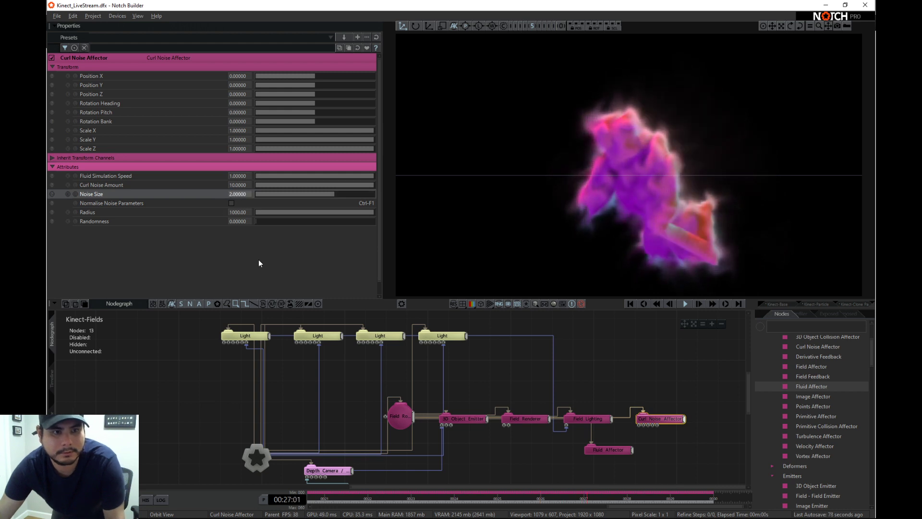
{"action": "scroll", "coordinate": [644, 196], "scroll_direction": "up", "scroll_amount": 3}
{"action": "right_click_drag", "start_coordinate": [644, 197], "coordinate": [690, 178]}
{"action": "right_click_drag", "start_coordinate": [606, 186], "coordinate": [742, 220]}
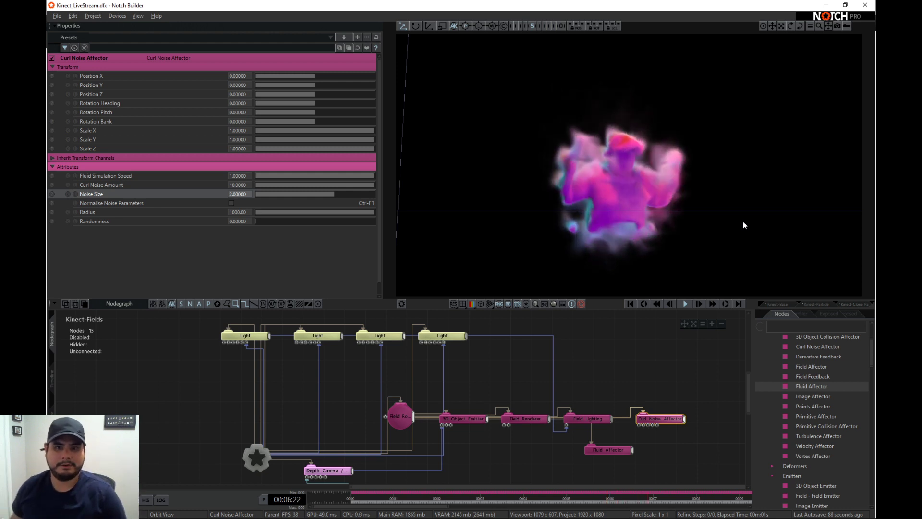
- Raise the 3D Object Emitter's Voxel Resolution to 20
{"action": "left_click", "coordinate": [469, 419]}
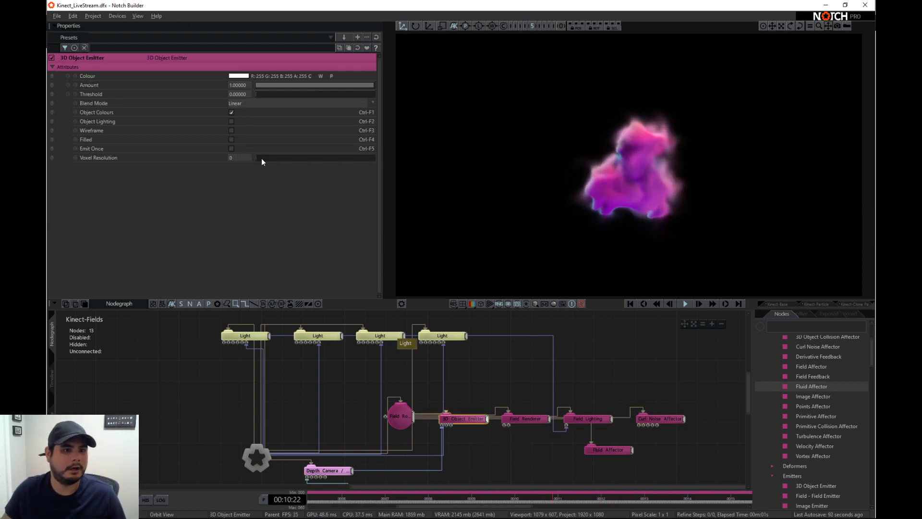
{"action": "left_click_drag", "start_coordinate": [262, 158], "coordinate": [403, 162]}
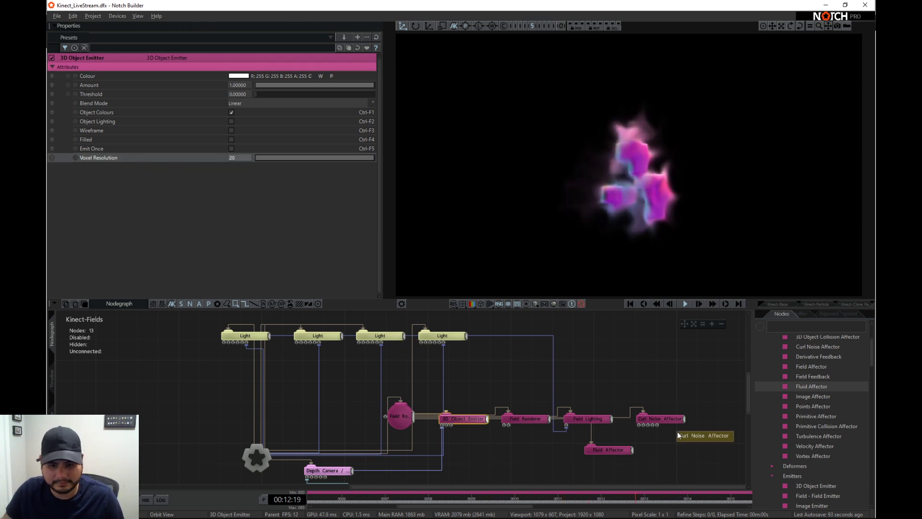
{"action": "left_click", "coordinate": [689, 458]}
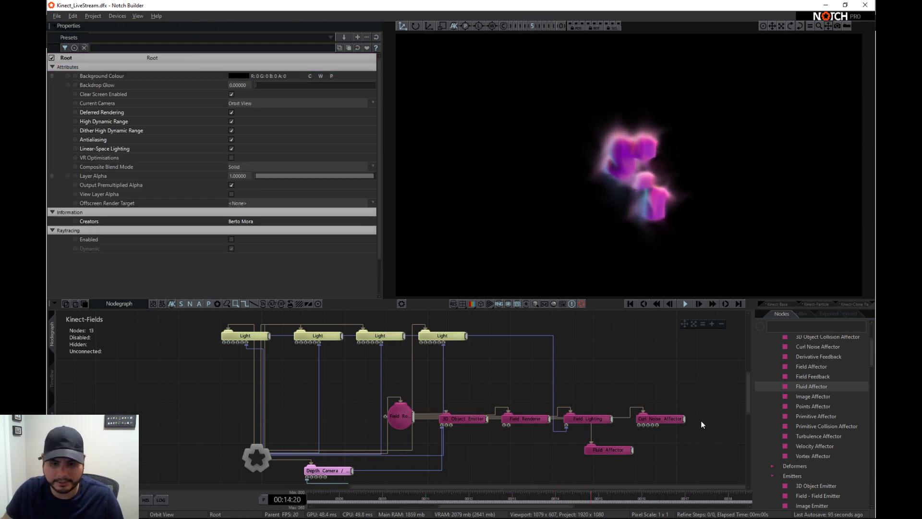
- Disable the Curl Noise Affector and the Fluid Affector
{"action": "left_click", "coordinate": [664, 422]}
{"action": "key", "text": "d"}
{"action": "left_click", "coordinate": [615, 452]}
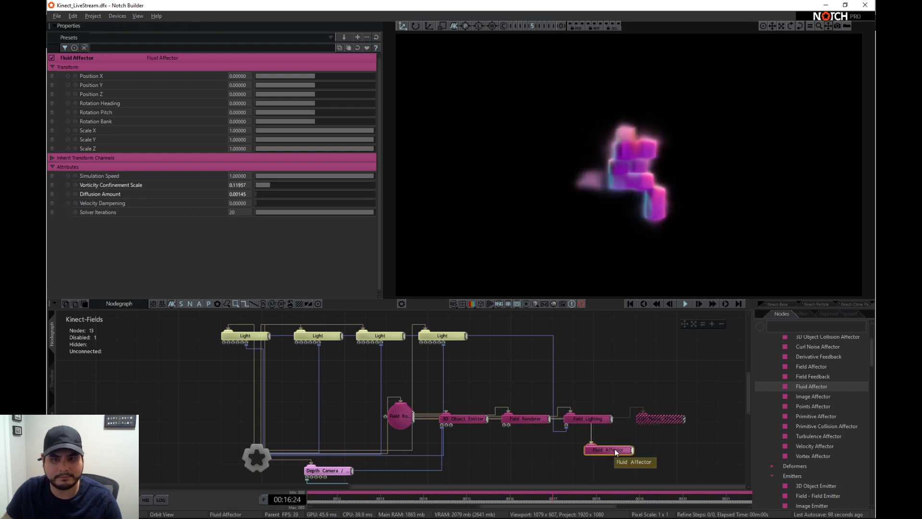
{"action": "key", "text": "d"}
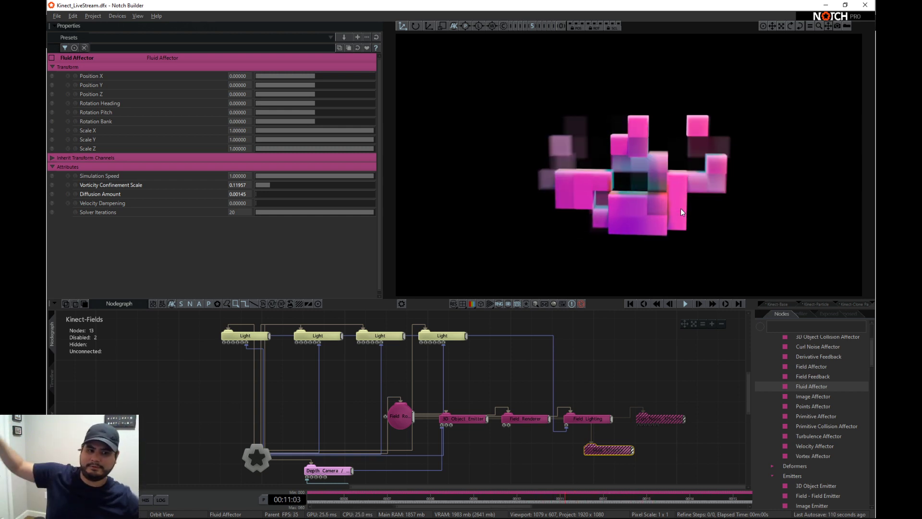
- Set the 3D Object Emitter's Voxel Resolution to 40
{"action": "left_click", "coordinate": [448, 419]}
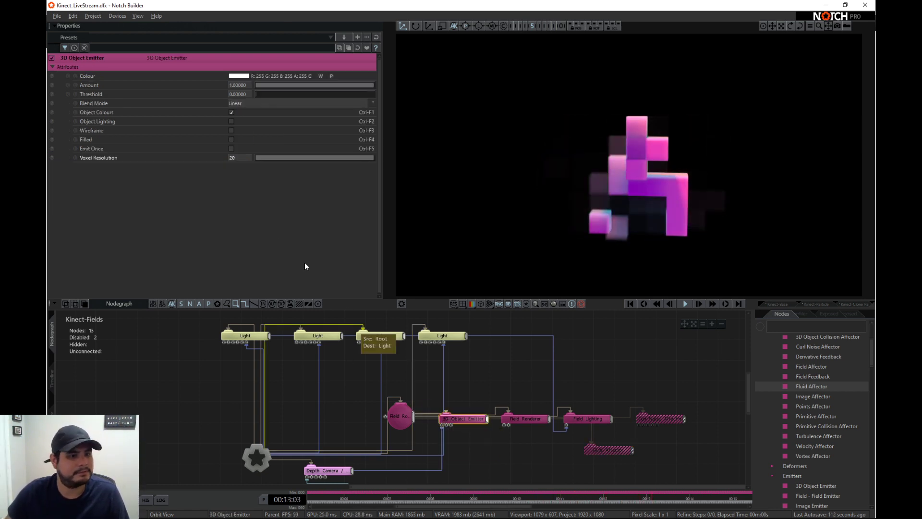
{"action": "left_click", "coordinate": [233, 158]}
{"action": "type", "text": "40"}
{"action": "key", "text": "Return"}
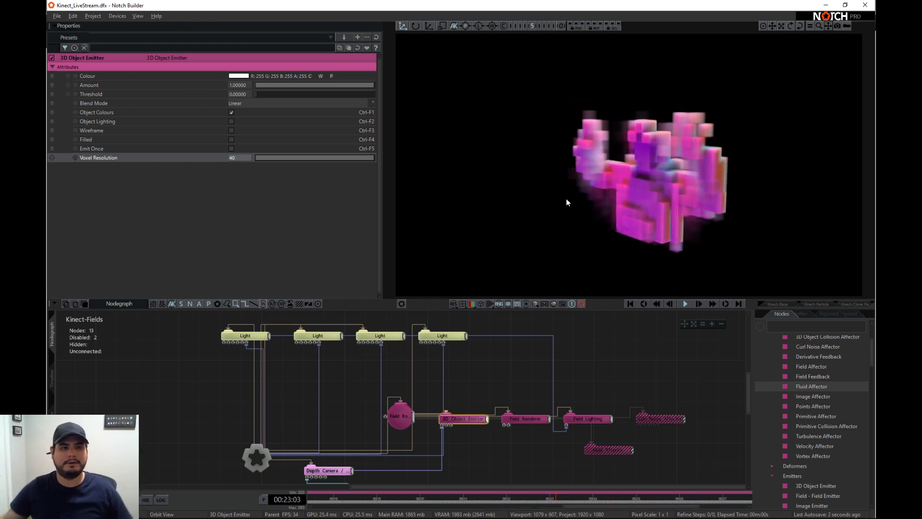
- Increase the 3D Object Emitter's Voxel Resolution to 80
{"action": "double_click", "coordinate": [236, 157]}
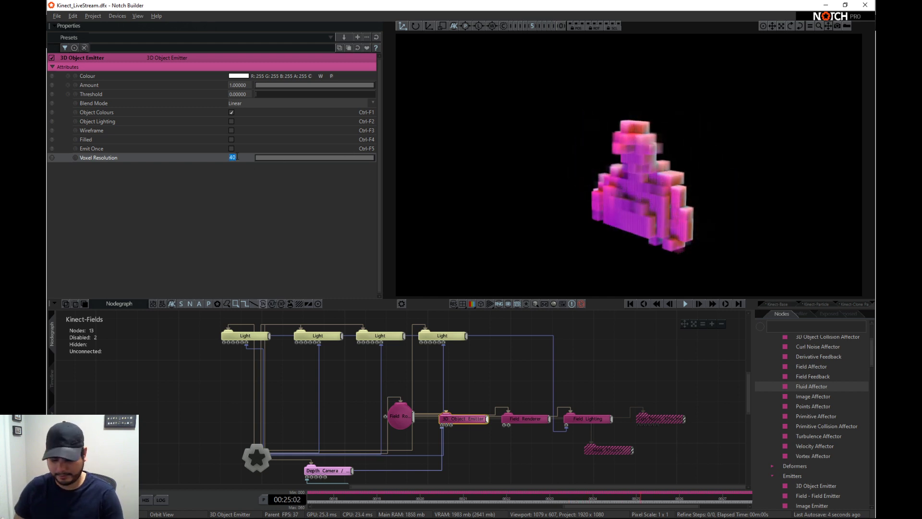
{"action": "type", "text": "80"}
{"action": "key", "text": "Return"}
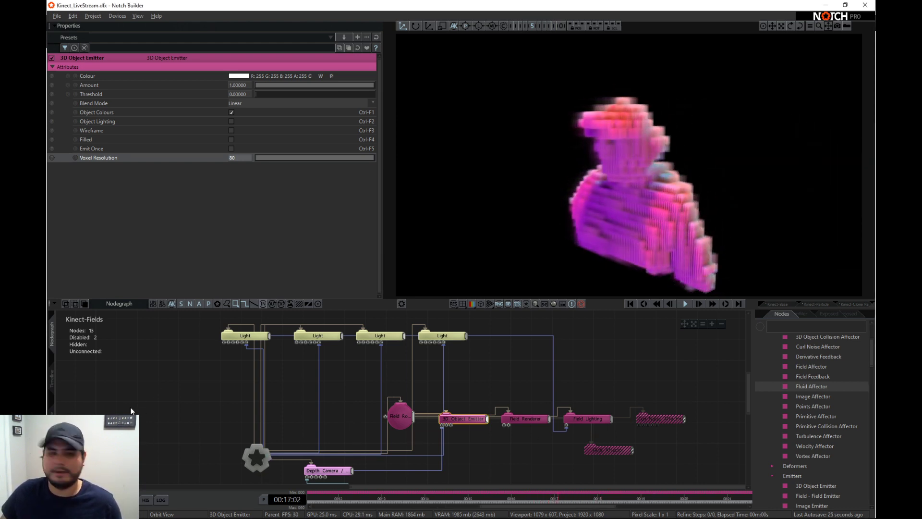
- Collapse the Kinect-Fields layer in the timeline and duplicate the Kinect-Base layer
{"action": "left_click", "coordinate": [187, 384]}
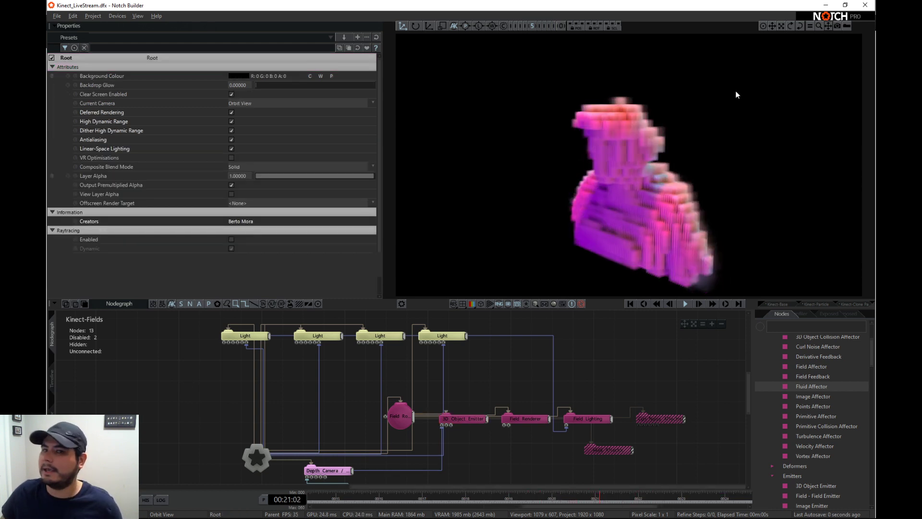
{"action": "left_click", "coordinate": [52, 375]}
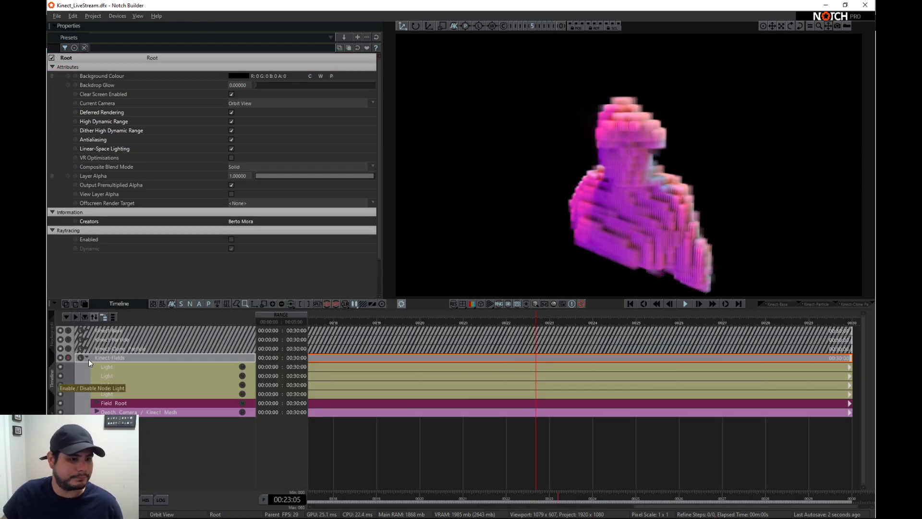
{"action": "left_click", "coordinate": [87, 358]}
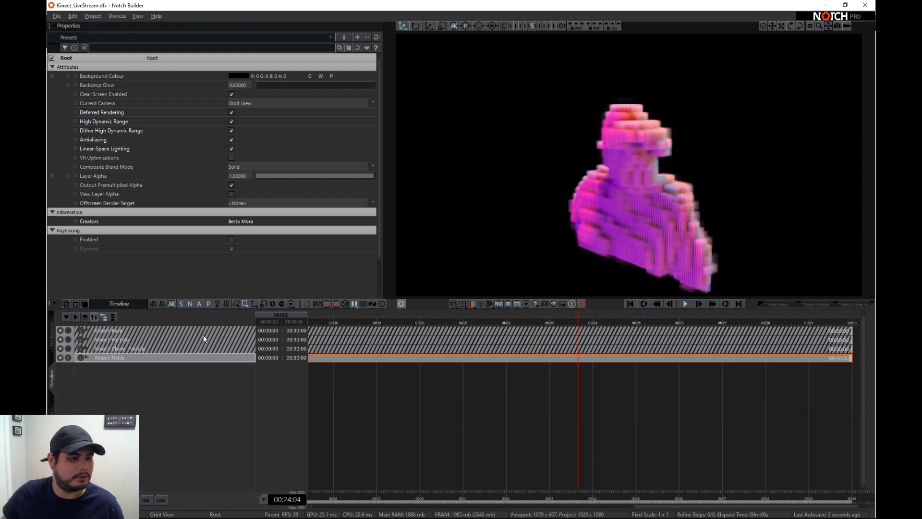
{"action": "left_click", "coordinate": [90, 331]}
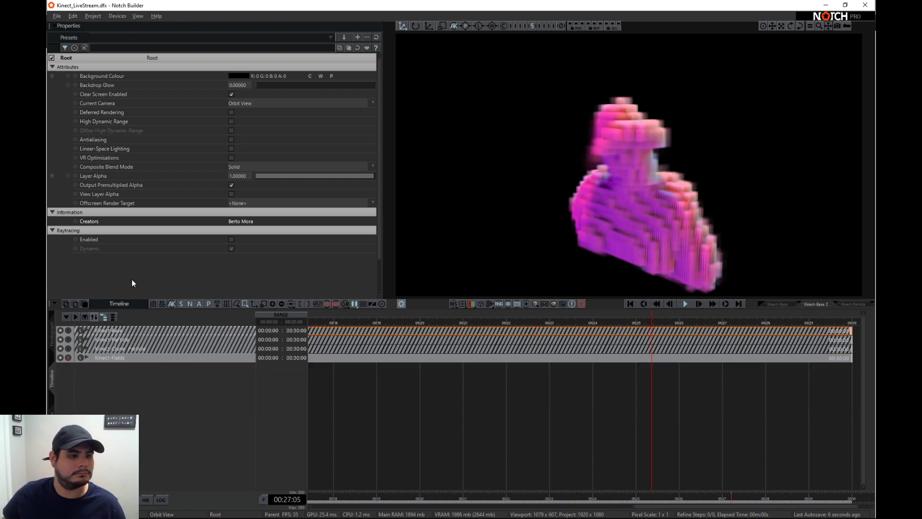
{"action": "left_click", "coordinate": [71, 363]}
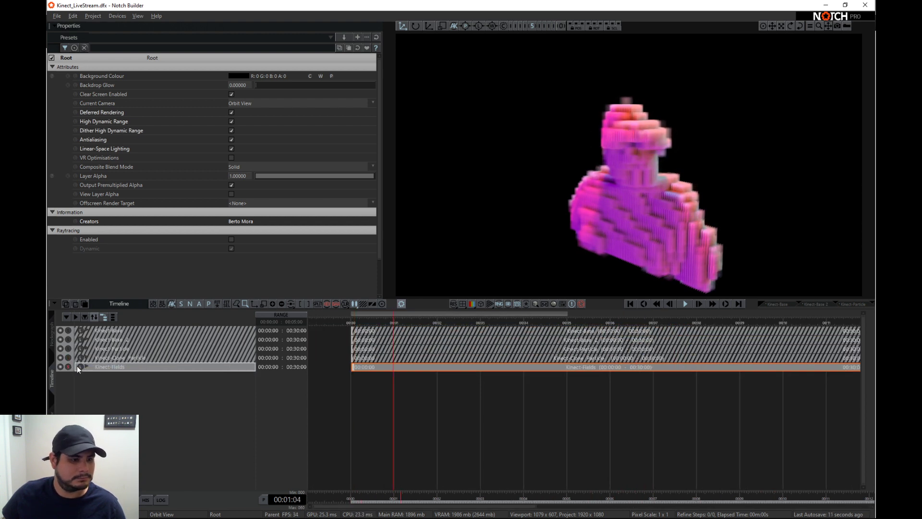
{"action": "double_click", "coordinate": [104, 370]}
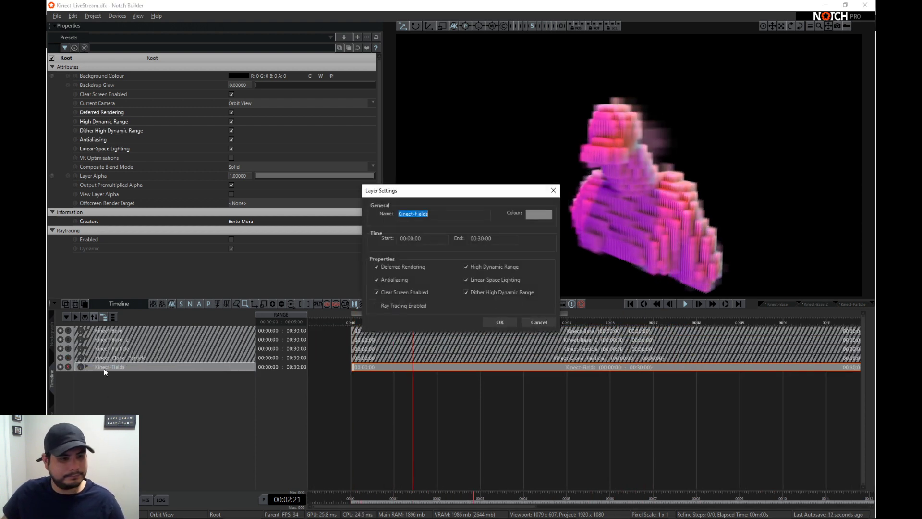
{"action": "left_click", "coordinate": [528, 323]}
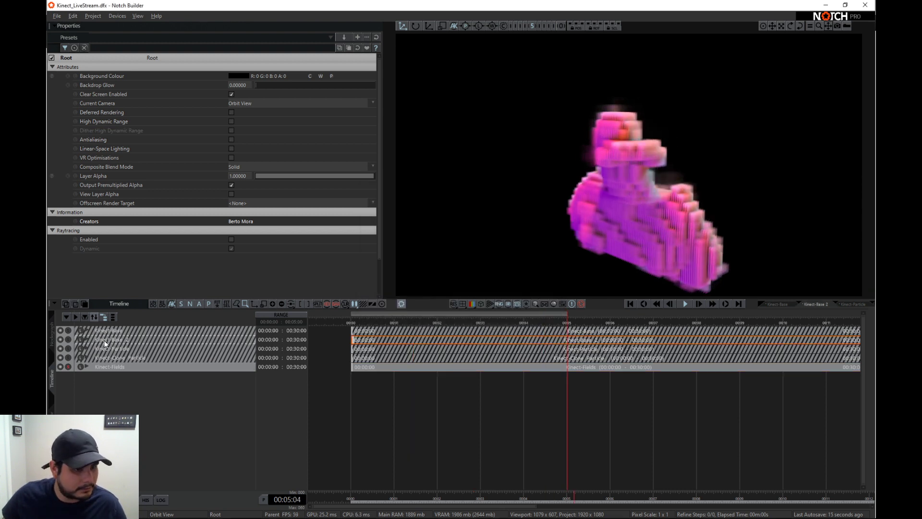
- Move the duplicated Kinect-Base 2 layer below Kinect-Fields and rename it Kinect-Clone
{"action": "left_click_drag", "start_coordinate": [105, 343], "coordinate": [111, 367]}
{"action": "double_click", "coordinate": [111, 366]}
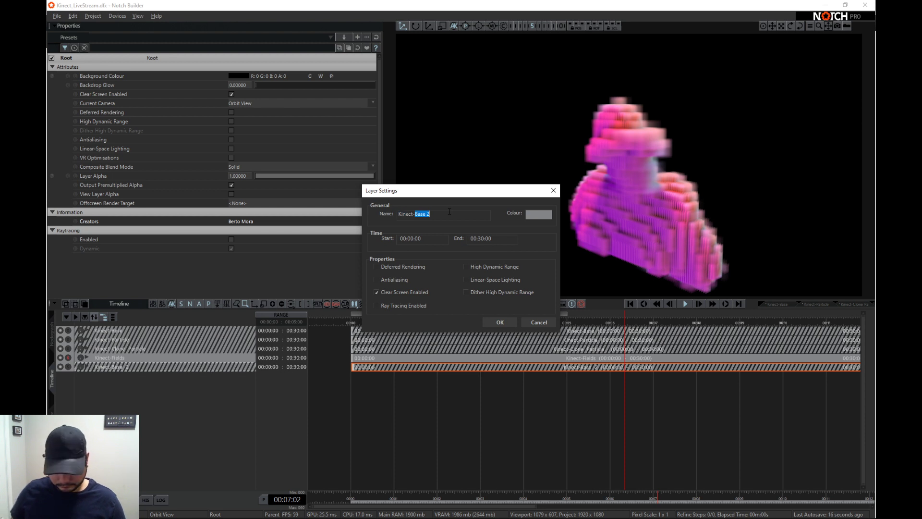
{"action": "key", "text": "Return"}
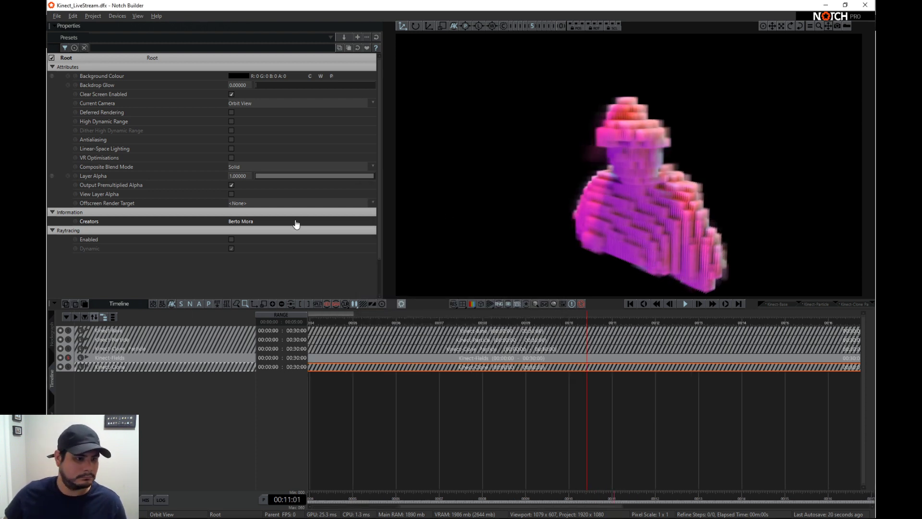
- Solo the Kinect-Clone layer and open its nodegraph with the node library ready for adding nodes
{"action": "left_click", "coordinate": [69, 367]}
{"action": "left_click", "coordinate": [52, 333]}
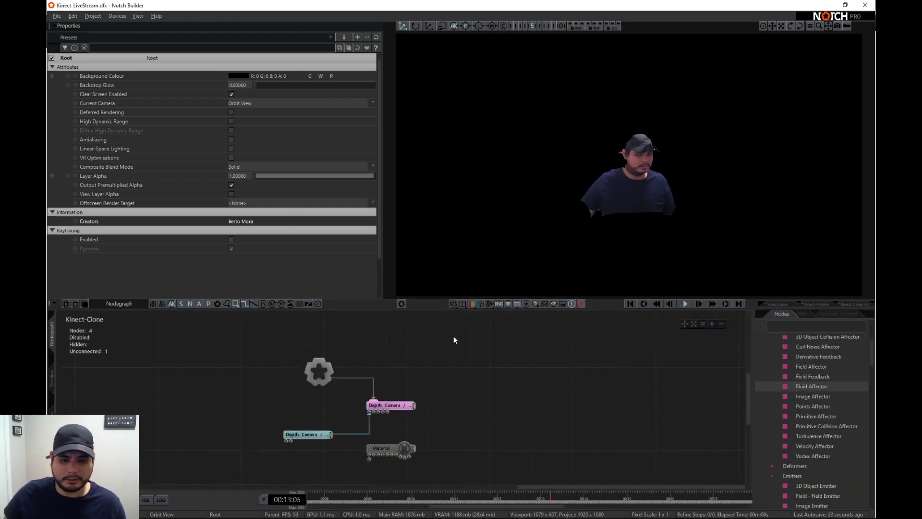
{"action": "scroll", "coordinate": [764, 331], "scroll_direction": "up", "scroll_amount": 3}
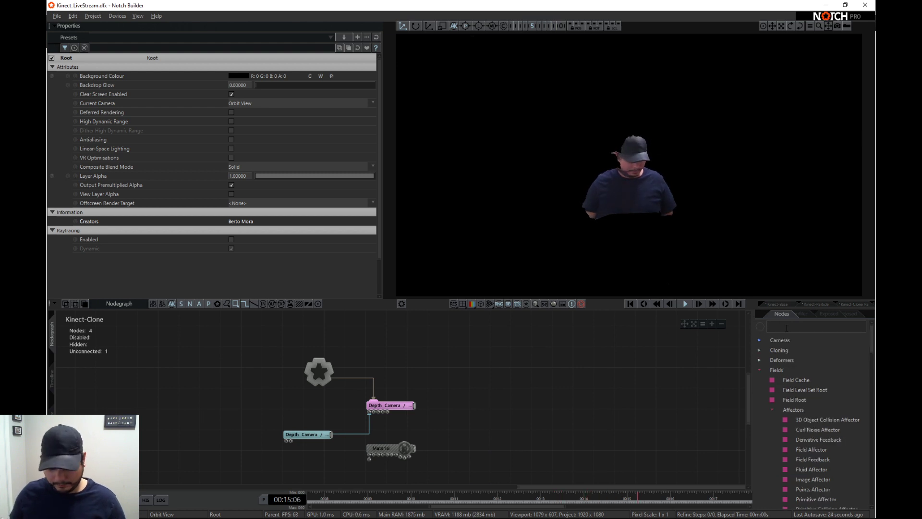
- Remove the unconnected Material node and add a Clone To Mesh node under the root, fed by the Depth Camera / Kinect Mesh
{"action": "left_click", "coordinate": [760, 350]}
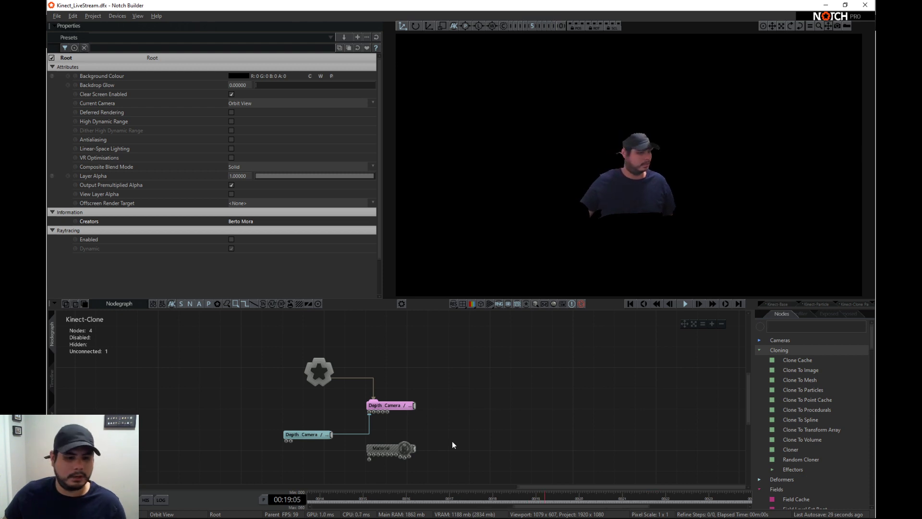
{"action": "left_click", "coordinate": [394, 449]}
{"action": "key", "text": "Delete"}
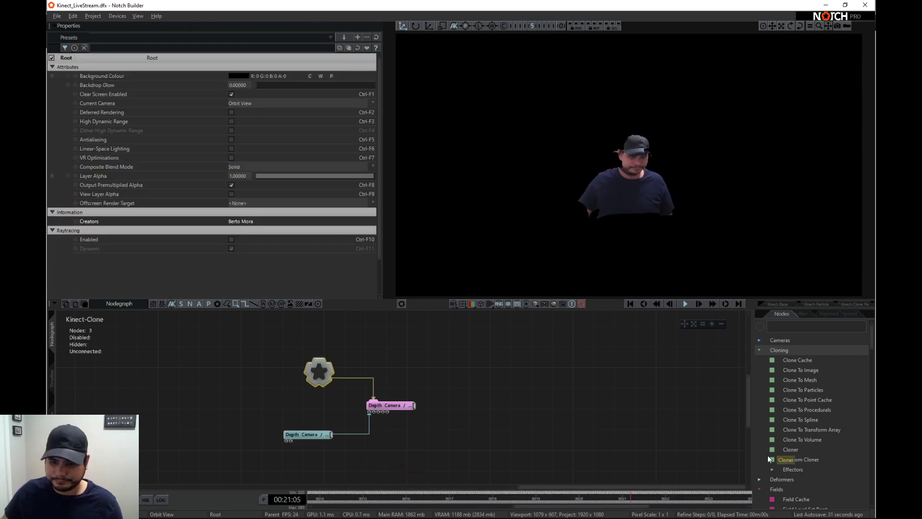
{"action": "mouse_move", "coordinate": [800, 380]}
{"action": "left_mouse_down"}
{"action": "mouse_move", "coordinate": [671, 372]}
{"action": "mouse_move", "coordinate": [436, 334]}
{"action": "mouse_move", "coordinate": [422, 370]}
{"action": "mouse_move", "coordinate": [431, 384]}
{"action": "mouse_move", "coordinate": [390, 409]}
{"action": "left_mouse_up"}
- Hide the Depth Camera / Kinect Mesh by setting its Visible attribute to 0
{"action": "left_click", "coordinate": [390, 407]}
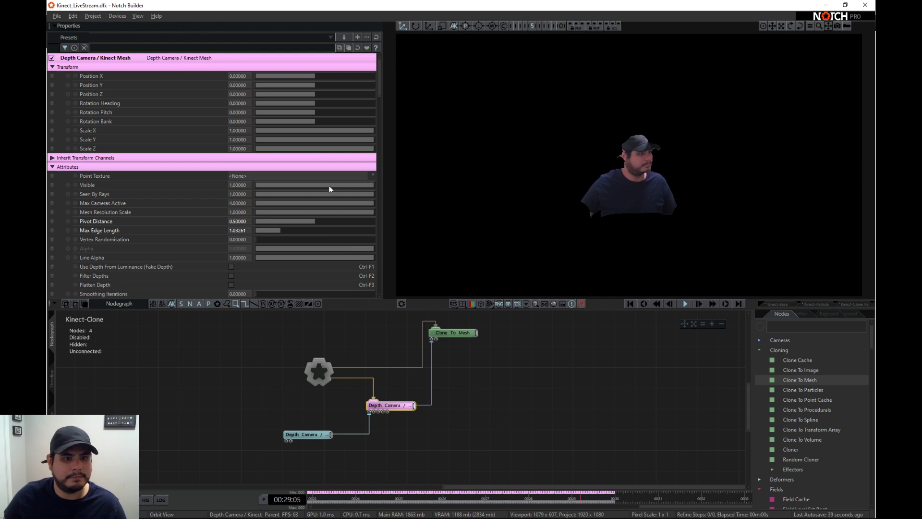
{"action": "left_click_drag", "start_coordinate": [330, 186], "coordinate": [200, 187]}
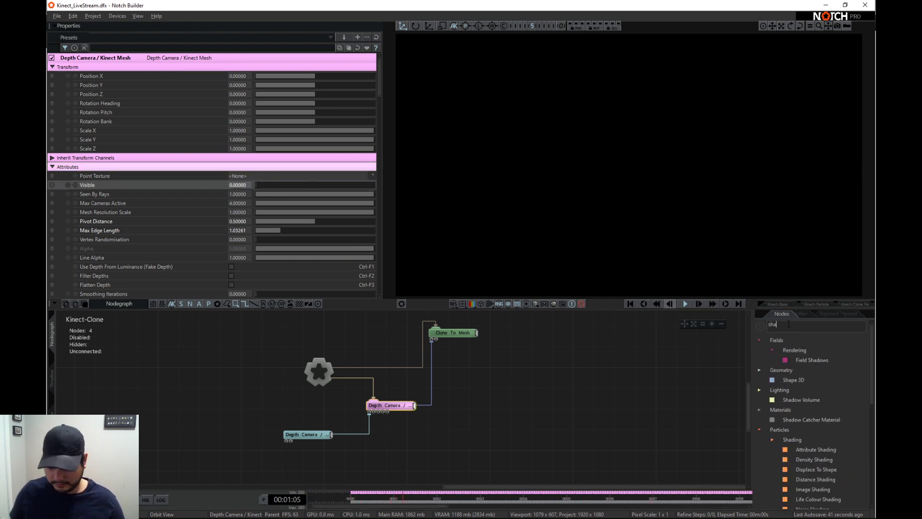
- Add a Shape 3D node as a child of Clone To Mesh and set its Shape Type to Box
{"action": "left_click_drag", "start_coordinate": [522, 354], "coordinate": [494, 341]}
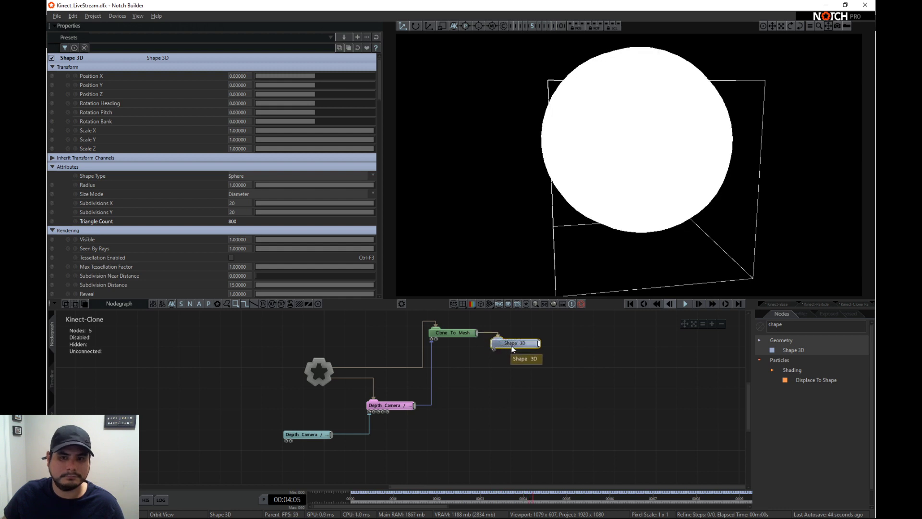
{"action": "left_click", "coordinate": [252, 176]}
{"action": "left_click", "coordinate": [254, 189]}
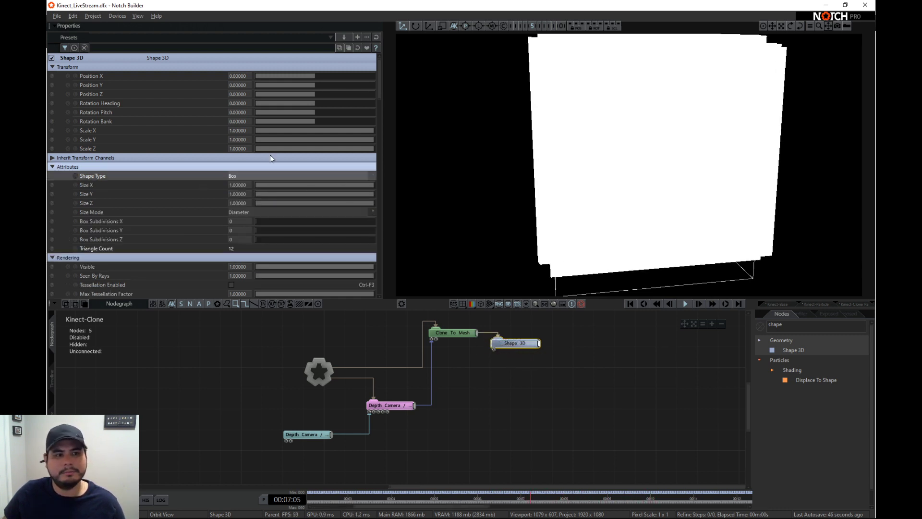
- Reduce the Clone To Mesh node's Clone Scale to about 0.022
{"action": "left_click", "coordinate": [469, 333]}
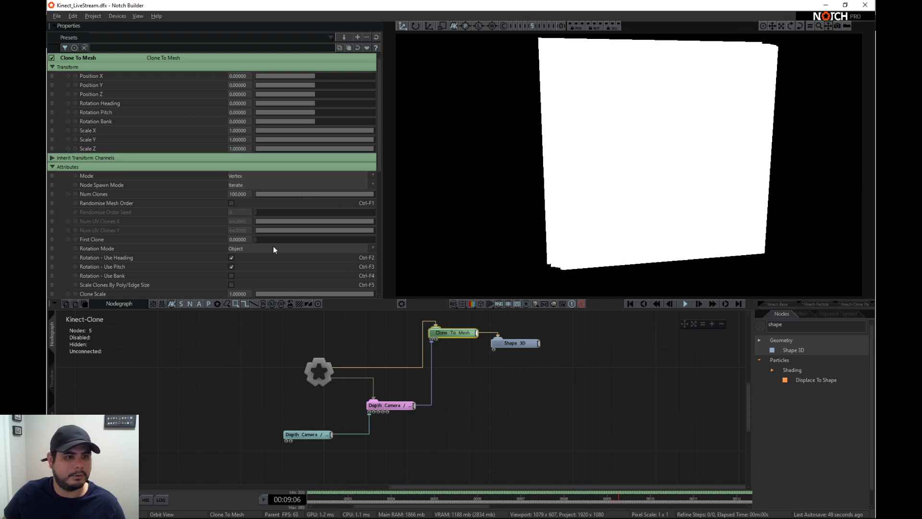
{"action": "scroll", "coordinate": [253, 266], "scroll_direction": "down", "scroll_amount": 2}
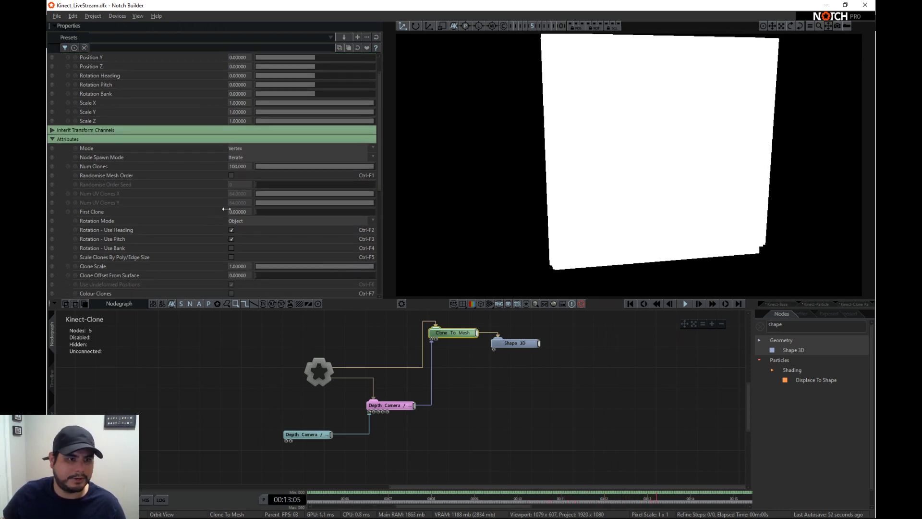
{"action": "scroll", "coordinate": [241, 249], "scroll_direction": "down", "scroll_amount": 1}
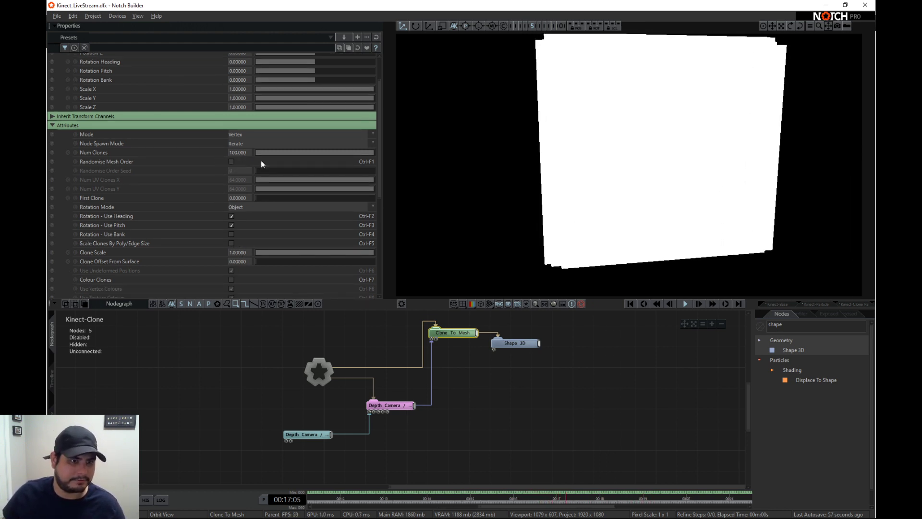
{"action": "scroll", "coordinate": [336, 230], "scroll_direction": "down", "scroll_amount": 1}
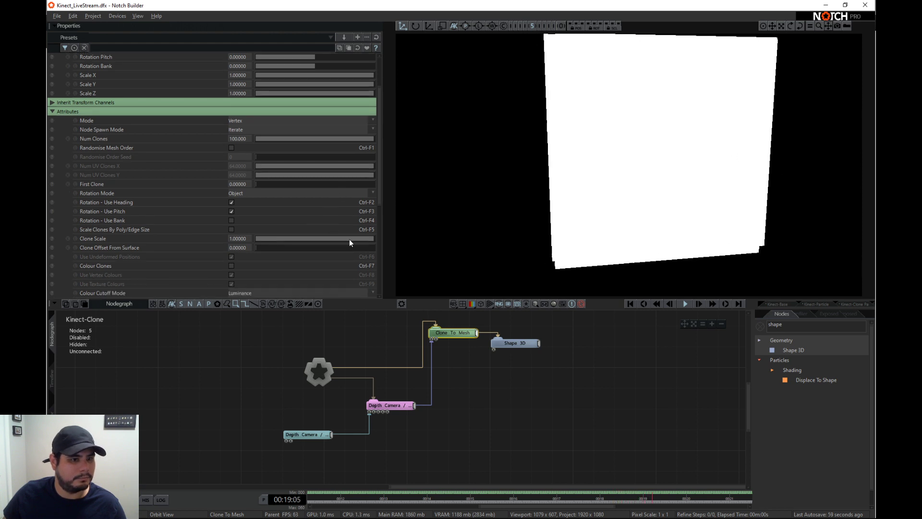
{"action": "left_click_drag", "start_coordinate": [325, 236], "coordinate": [257, 229]}
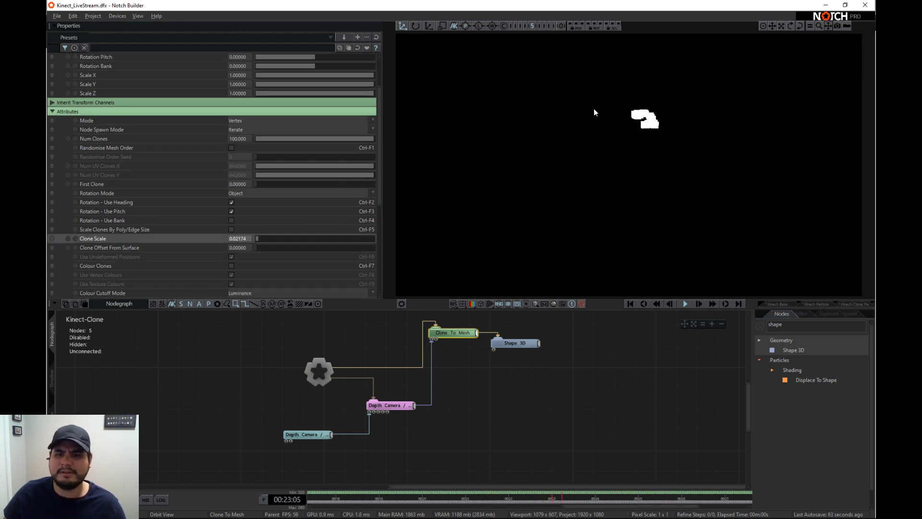
- Set the Clone To Mesh node's Num Clones to 1000 and enable Randomise Mesh Order
{"action": "double_click", "coordinate": [236, 141]}
{"action": "type", "text": "100"}
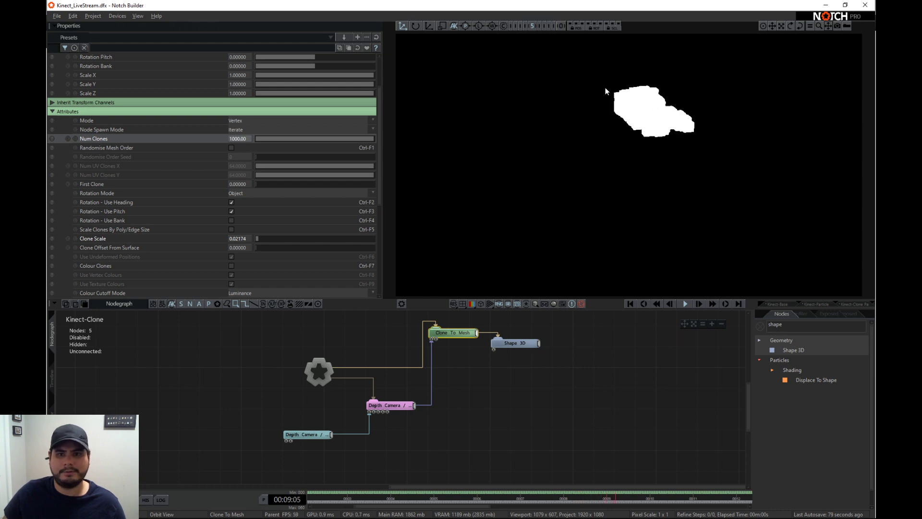
{"action": "left_click", "coordinate": [231, 148]}
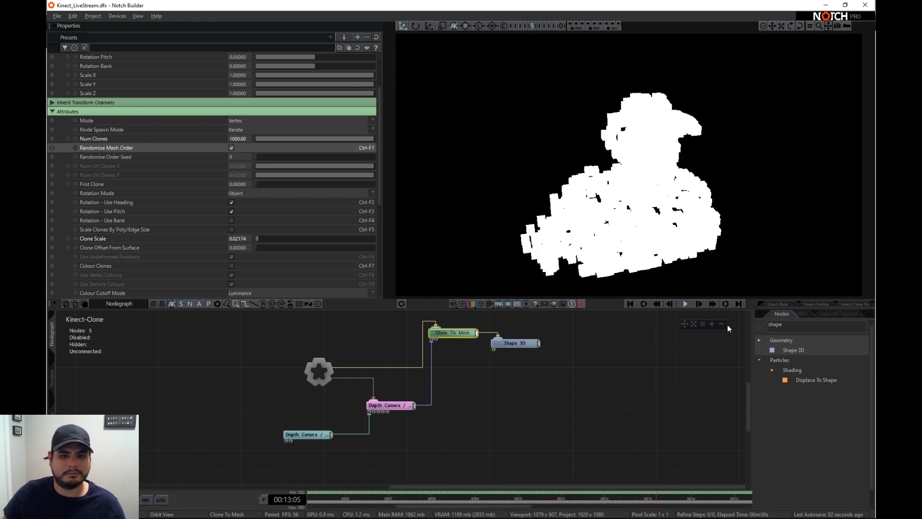
- Add a Screen Space Ambient Occlusion node and connect it to the root
{"action": "left_click", "coordinate": [796, 327]}
{"action": "type", "text": "amb"}
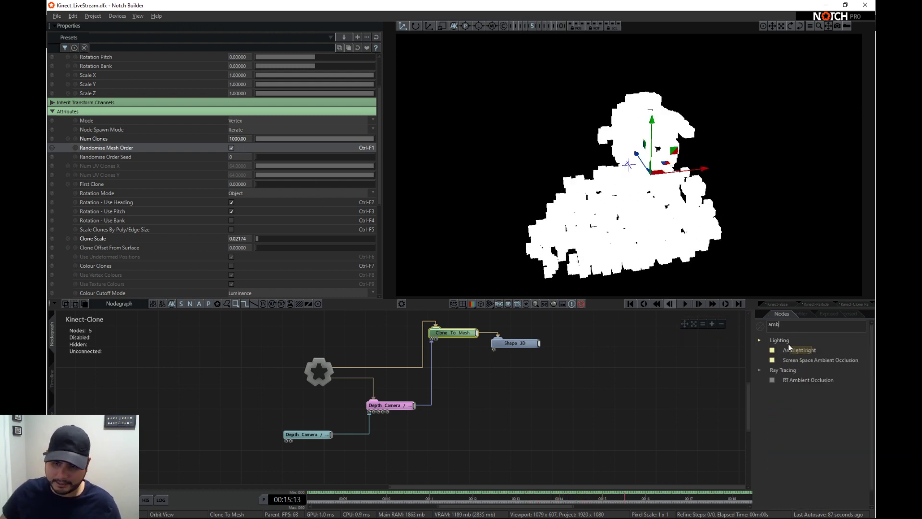
{"action": "left_click_drag", "start_coordinate": [803, 359], "coordinate": [289, 341]}
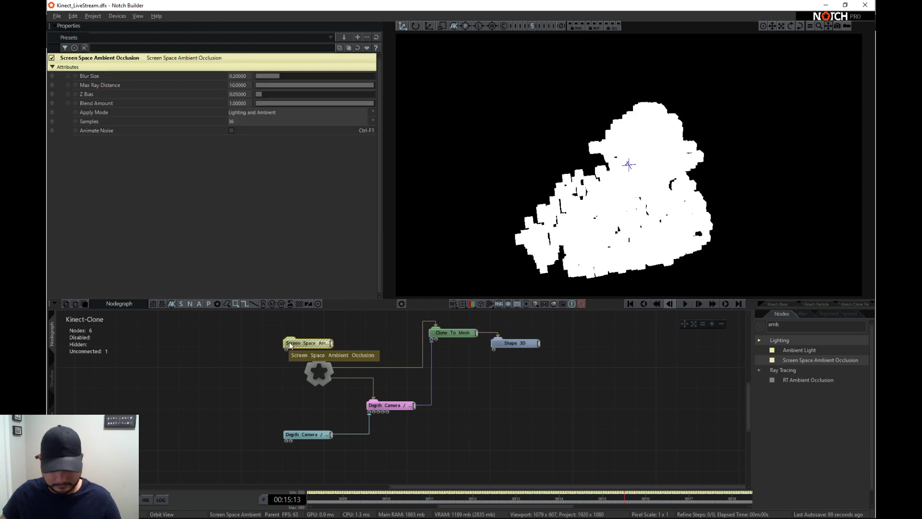
- Add a Light node under the root with the root as its Target Node, and set its Position Y to about 3.12
{"action": "left_click", "coordinate": [793, 329]}
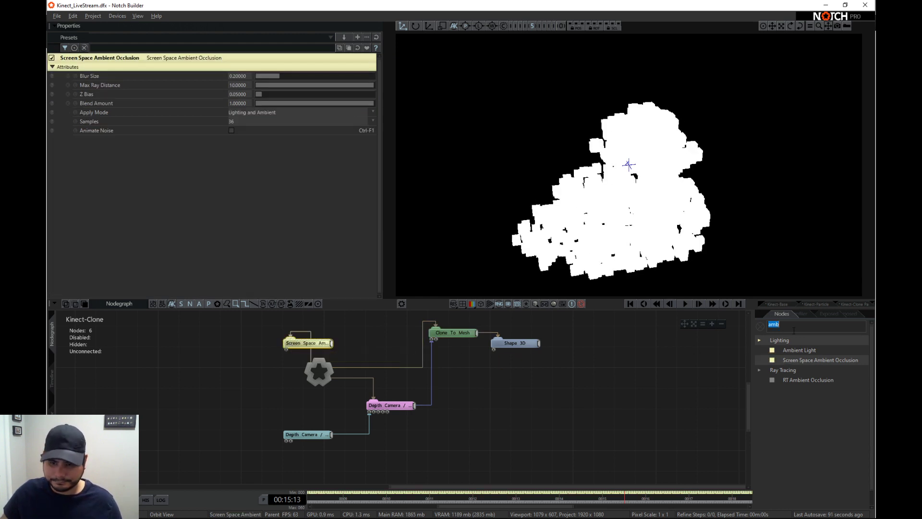
{"action": "type", "text": "light"}
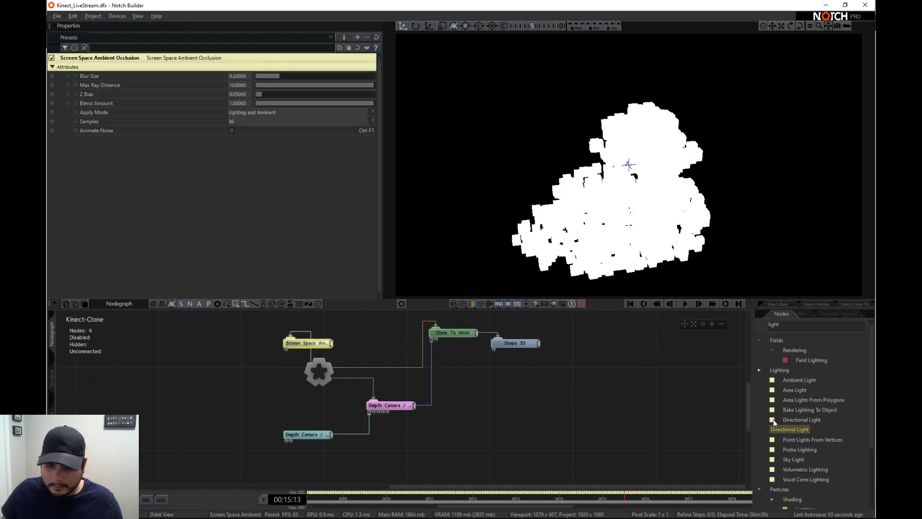
{"action": "mouse_move", "coordinate": [788, 429]}
{"action": "left_mouse_down"}
{"action": "mouse_move", "coordinate": [238, 404]}
{"action": "mouse_move", "coordinate": [319, 372]}
{"action": "left_mouse_up"}
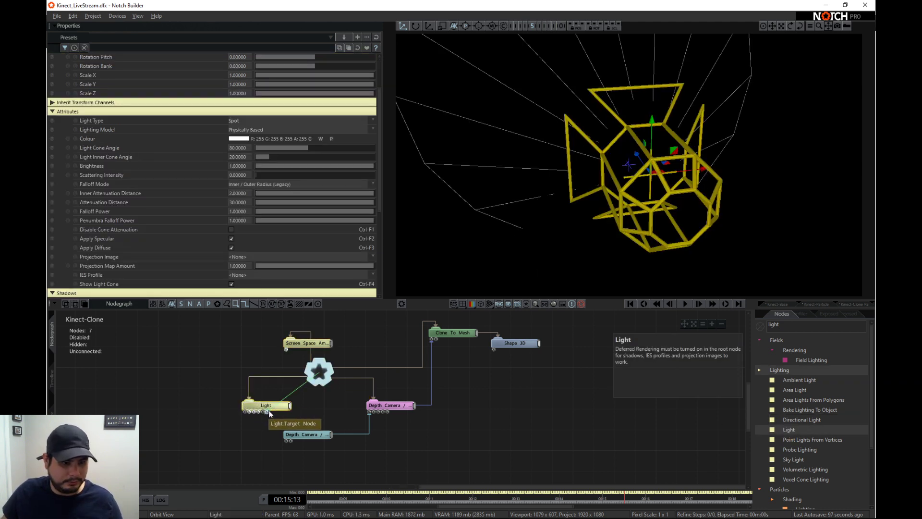
{"action": "mouse_move", "coordinate": [269, 411]}
{"action": "left_mouse_down"}
{"action": "mouse_move", "coordinate": [261, 397]}
{"action": "mouse_move", "coordinate": [383, 349]}
{"action": "left_mouse_up"}
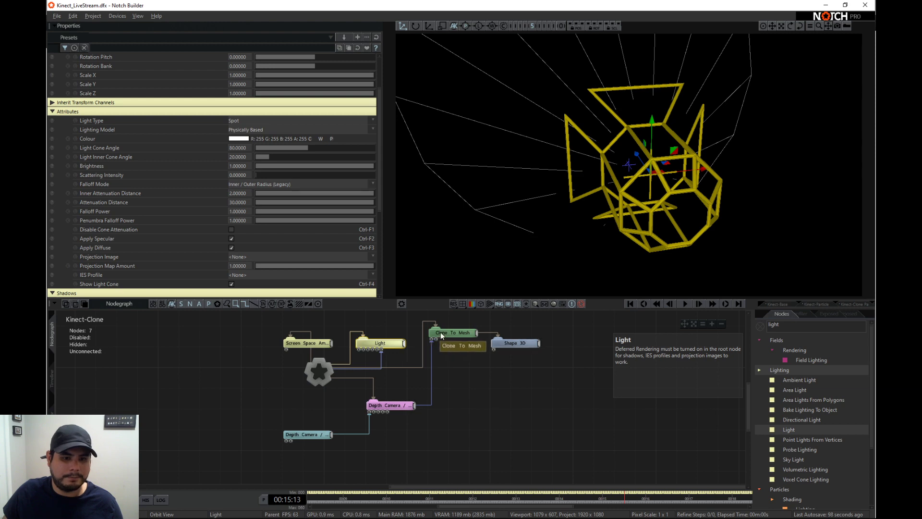
{"action": "left_click", "coordinate": [373, 344]}
{"action": "left_click_drag", "start_coordinate": [318, 85], "coordinate": [315, 84]}
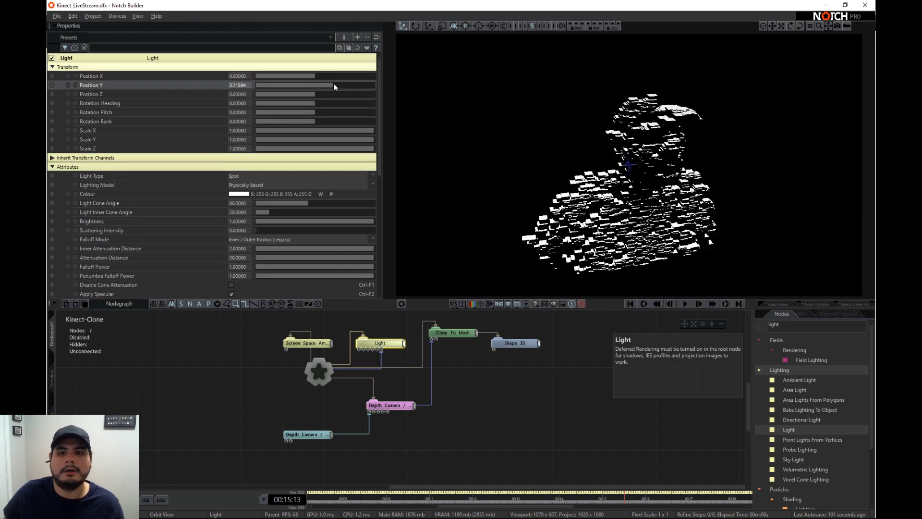
- Switch the Clone To Mesh node's Randomise Mesh Order off and back on to compare the clone distribution
{"action": "left_click", "coordinate": [453, 332]}
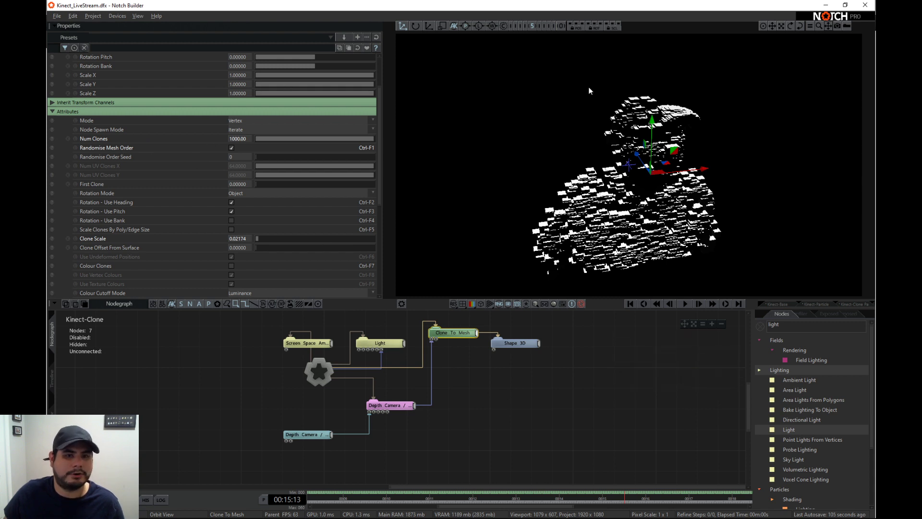
{"action": "scroll", "coordinate": [285, 110], "scroll_direction": "up", "scroll_amount": 2}
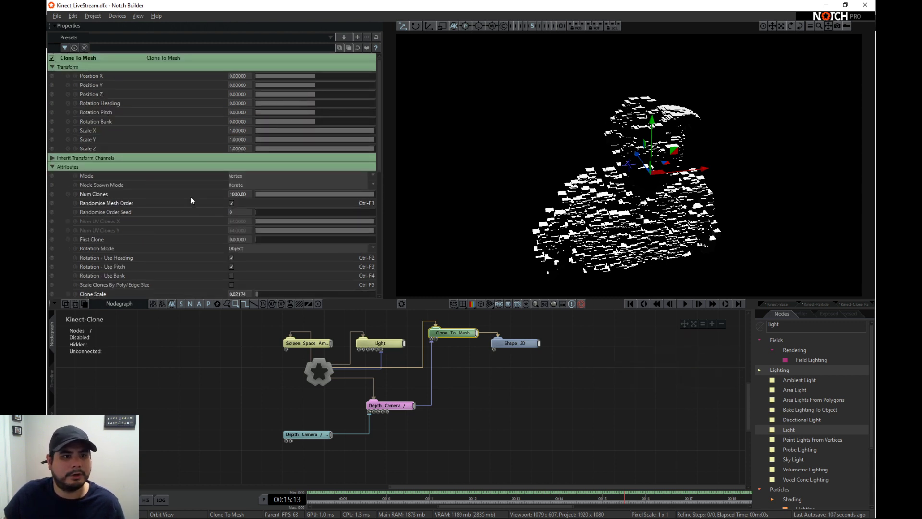
{"action": "left_click", "coordinate": [231, 204]}
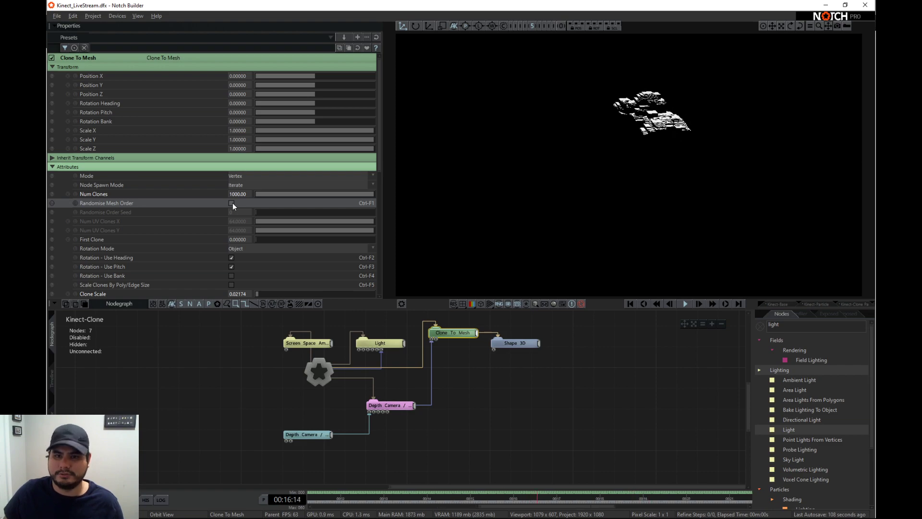
{"action": "left_click", "coordinate": [231, 203]}
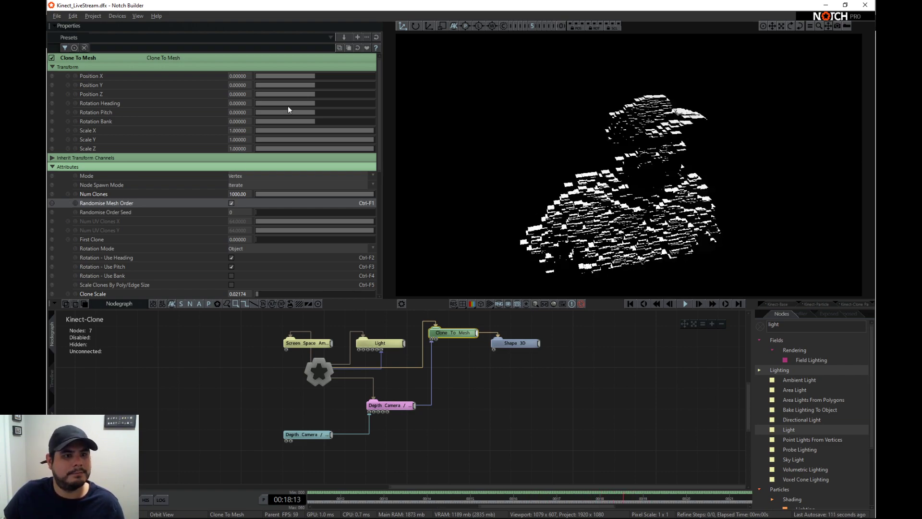
{"action": "left_click", "coordinate": [232, 203]}
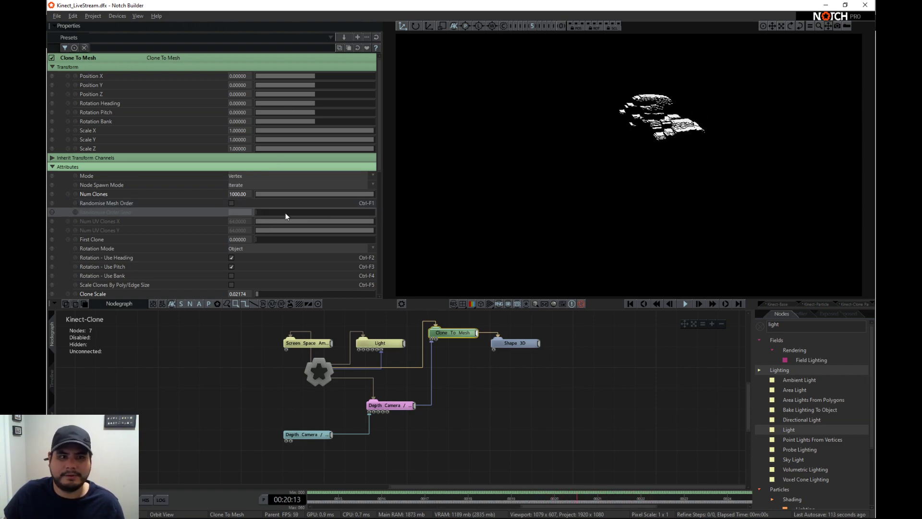
{"action": "left_click", "coordinate": [231, 203]}
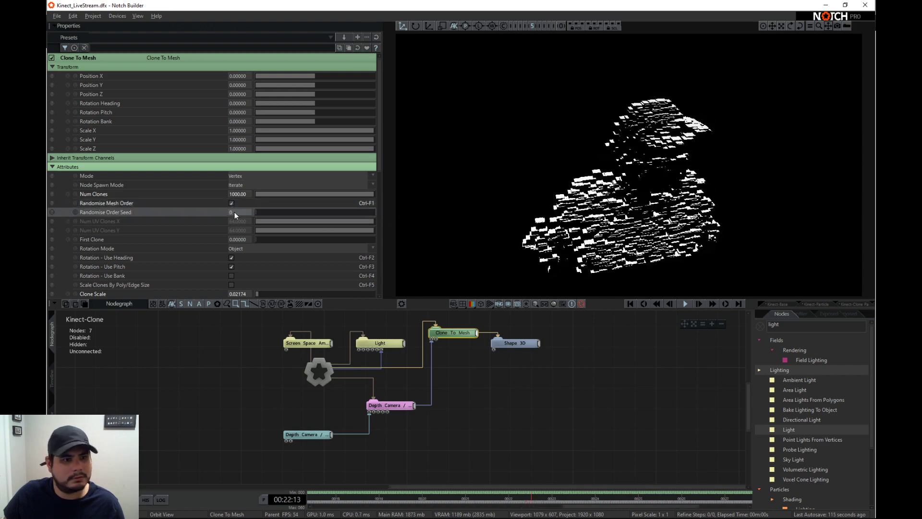
{"action": "scroll", "coordinate": [231, 240], "scroll_direction": "down", "scroll_amount": 1}
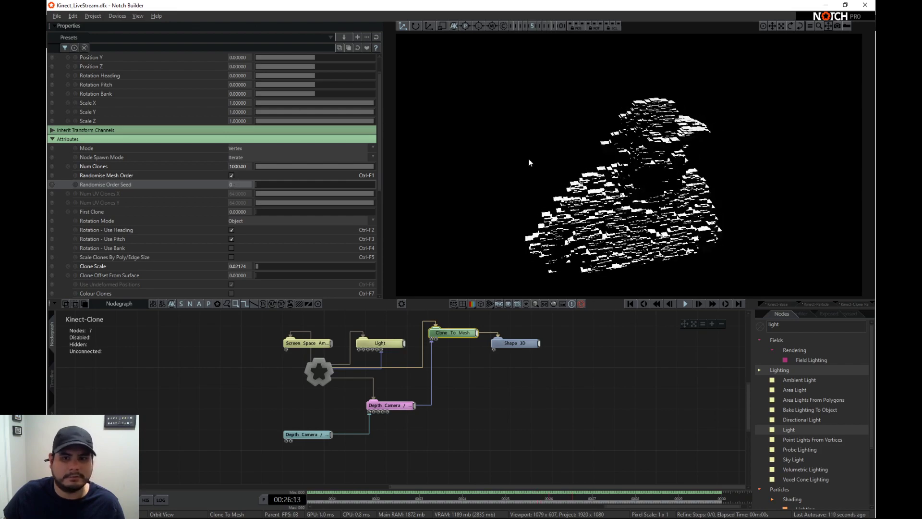
- Set the Light node's Position Z to about -6.74
{"action": "left_click", "coordinate": [369, 343]}
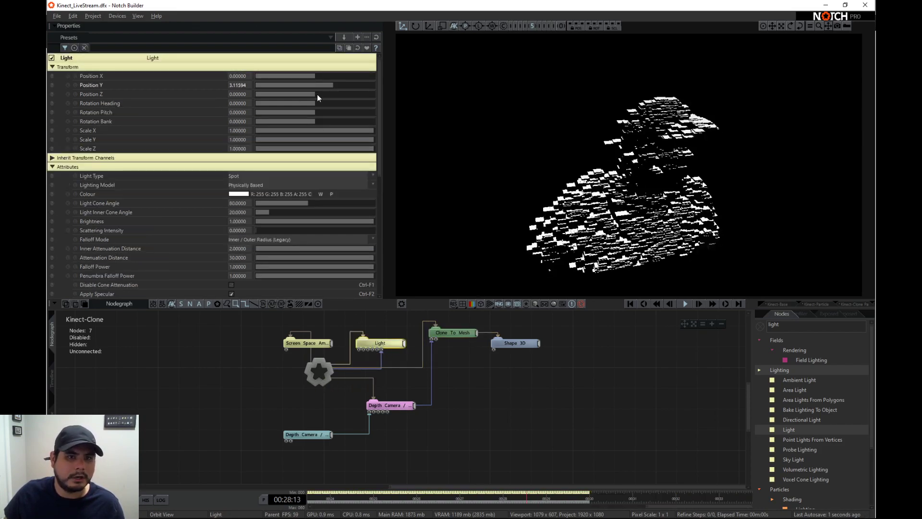
{"action": "mouse_move", "coordinate": [317, 94]}
{"action": "left_mouse_down"}
{"action": "mouse_move", "coordinate": [356, 104]}
{"action": "mouse_move", "coordinate": [275, 99]}
{"action": "left_mouse_up"}
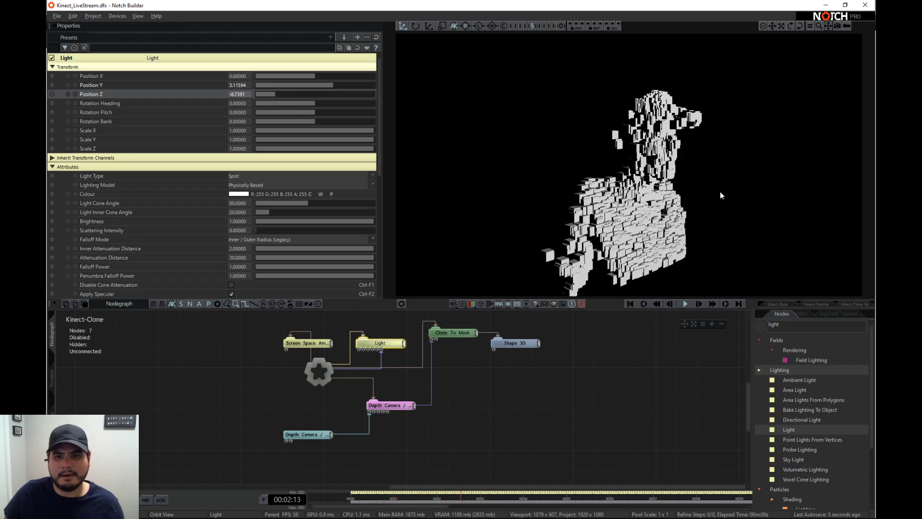
- Enable Colour Clones on the Clone To Mesh node so the boxes take the Kinect mesh colours
{"action": "left_click", "coordinate": [515, 343]}
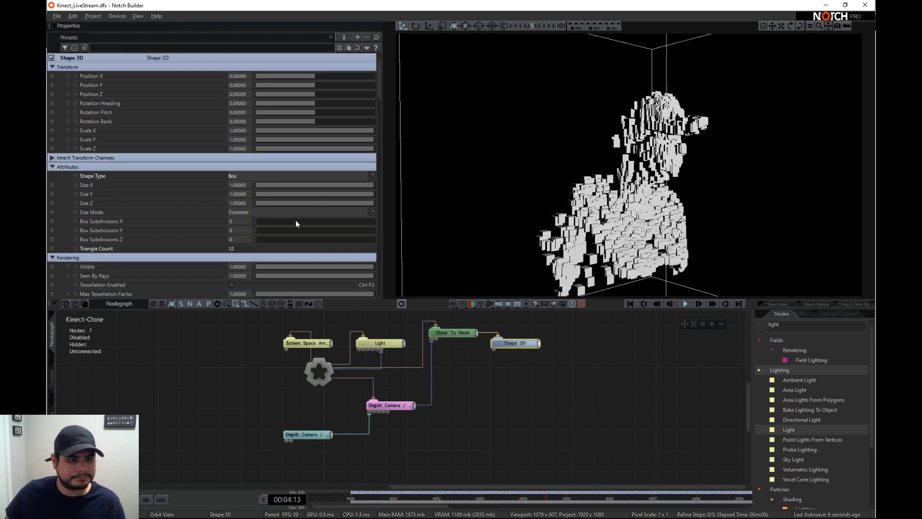
{"action": "left_click", "coordinate": [454, 332]}
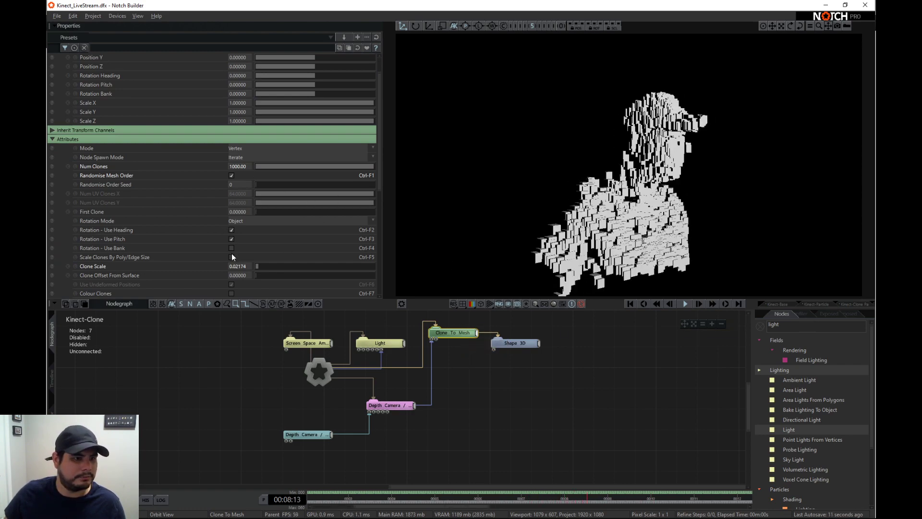
{"action": "scroll", "coordinate": [232, 254], "scroll_direction": "down", "scroll_amount": 1}
{"action": "scroll", "coordinate": [224, 243], "scroll_direction": "down", "scroll_amount": 4}
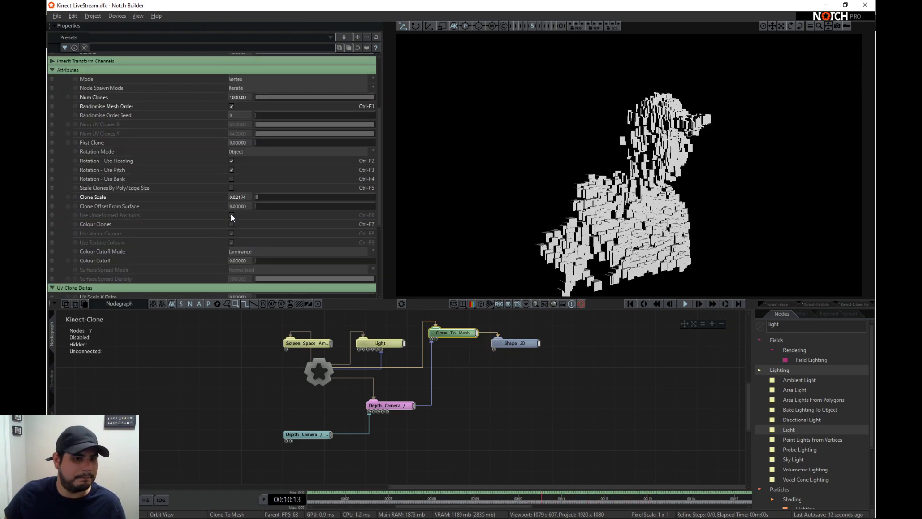
{"action": "left_click", "coordinate": [232, 224]}
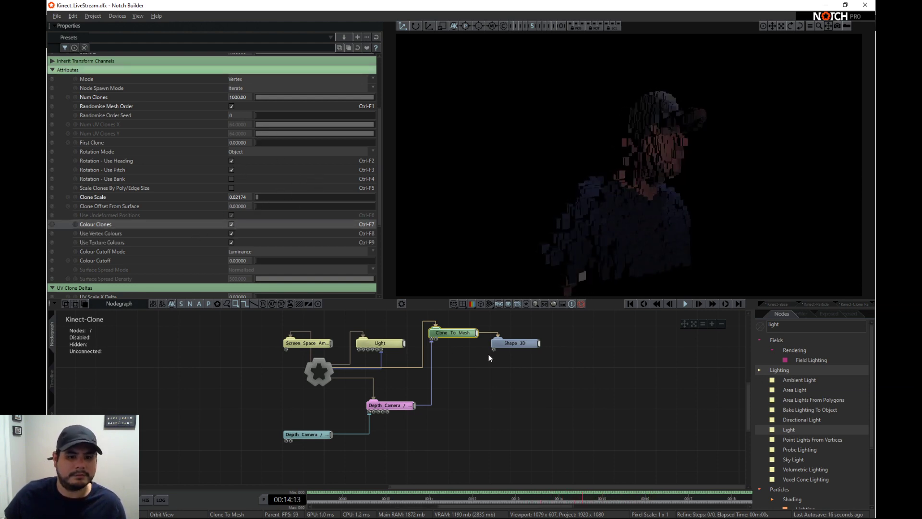
- Add a Turbulence Effector to the Clone To Mesh node, with Effector Transform Position X about 0.27 and Falloff about 0.25
{"action": "left_click", "coordinate": [508, 344]}
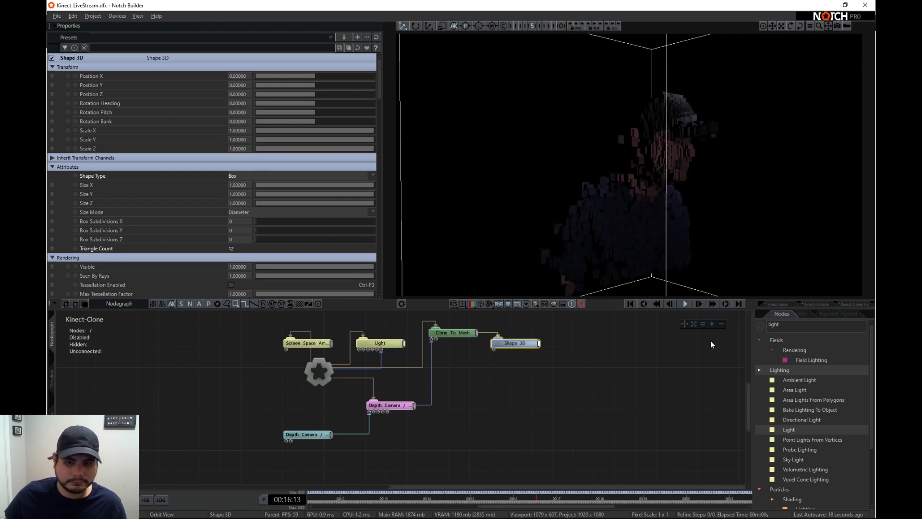
{"action": "left_click", "coordinate": [794, 327]}
{"action": "type", "text": "turb"}
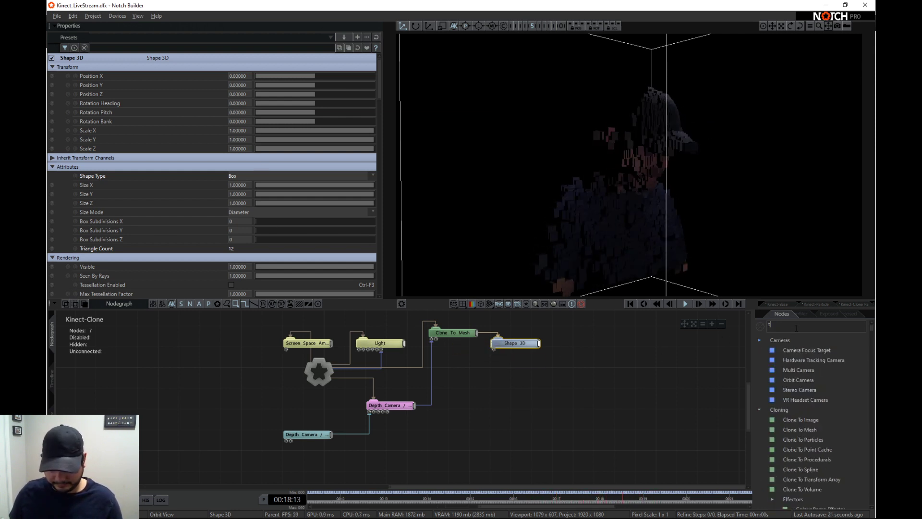
{"action": "mouse_move", "coordinate": [817, 360]}
{"action": "left_mouse_down"}
{"action": "mouse_move", "coordinate": [689, 355]}
{"action": "mouse_move", "coordinate": [576, 383]}
{"action": "mouse_move", "coordinate": [506, 374]}
{"action": "mouse_move", "coordinate": [437, 338]}
{"action": "left_mouse_up"}
{"action": "scroll", "coordinate": [278, 223], "scroll_direction": "down", "scroll_amount": 3}
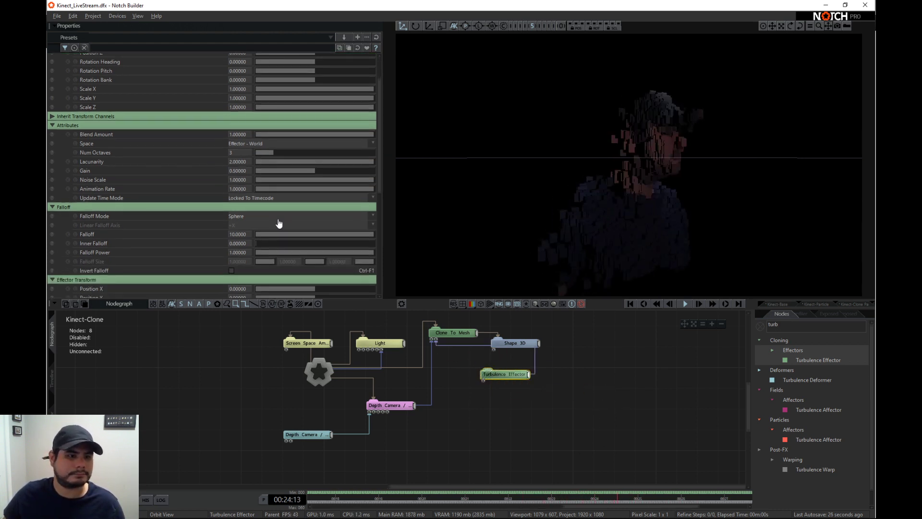
{"action": "left_click_drag", "start_coordinate": [319, 247], "coordinate": [335, 248]}
{"action": "left_click_drag", "start_coordinate": [349, 195], "coordinate": [220, 187]}
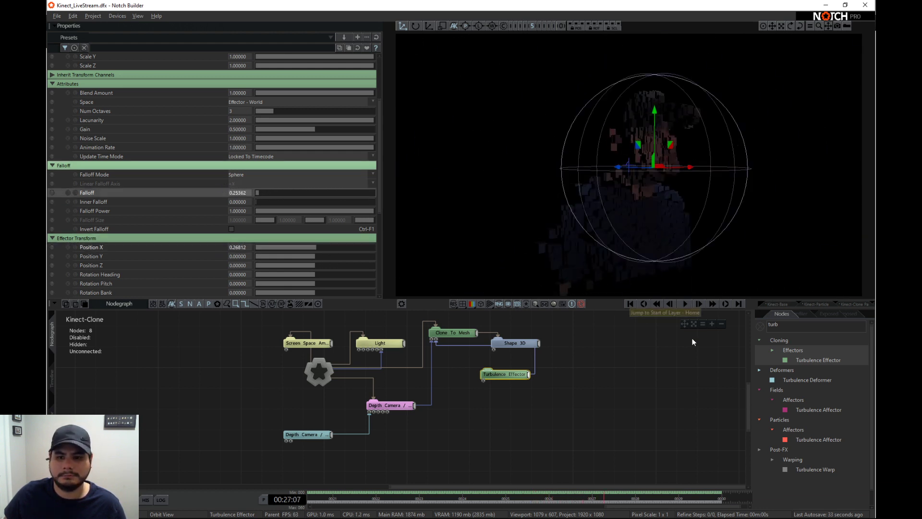
- Add a Math Modifier that drives the Turbulence Effector's Position Y
{"action": "double_click", "coordinate": [776, 325]}
{"action": "type", "text": "math"}
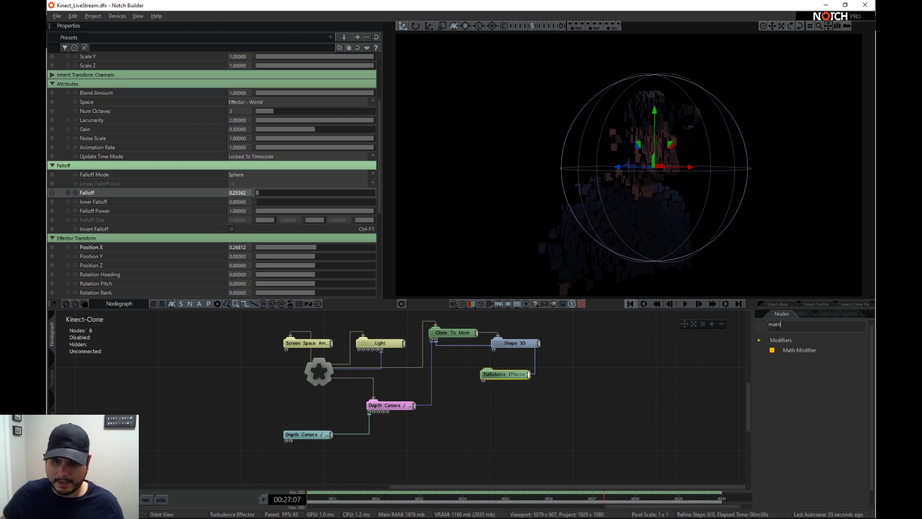
{"action": "left_click_drag", "start_coordinate": [798, 350], "coordinate": [151, 85]}
{"action": "scroll", "coordinate": [260, 168], "scroll_direction": "up", "scroll_amount": 3}
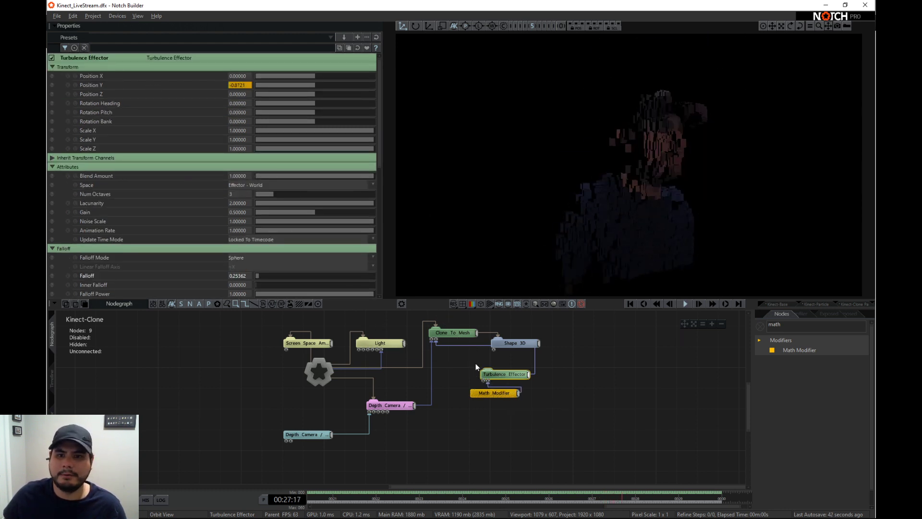
- Set the Math Modifier's Time Mode to Use Deltas (Continuous/Looping), Scale to about 0.27 and Speed to about 0.22
{"action": "left_click", "coordinate": [489, 395]}
{"action": "left_click", "coordinate": [289, 140]}
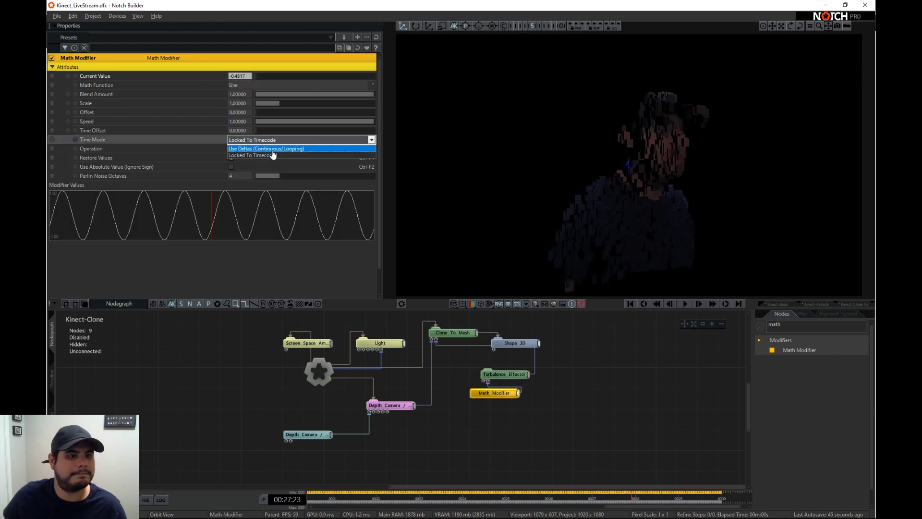
{"action": "left_click", "coordinate": [267, 150]}
{"action": "left_click_drag", "start_coordinate": [316, 119], "coordinate": [282, 120]}
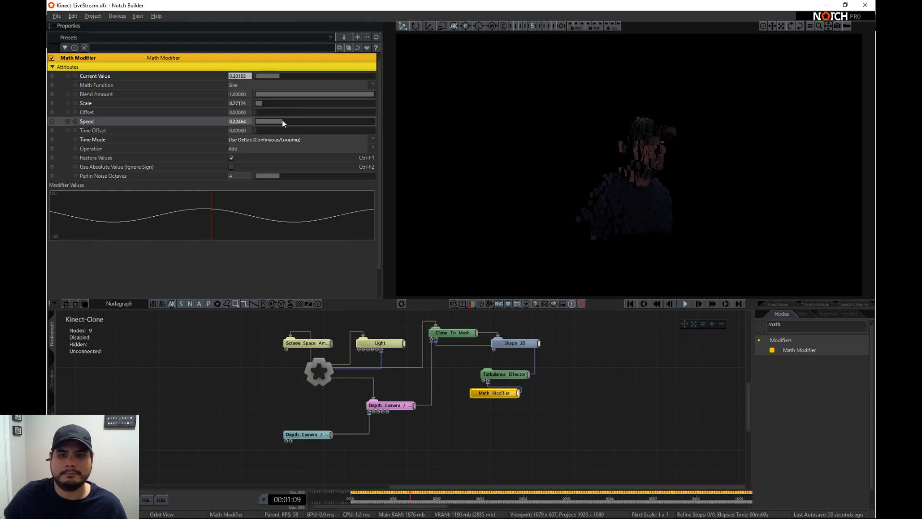
- Set the Turbulence Effector's Effector Transform Position X to about 1.23 and play the layer
{"action": "left_click", "coordinate": [502, 375]}
{"action": "scroll", "coordinate": [312, 261], "scroll_direction": "down", "scroll_amount": 5}
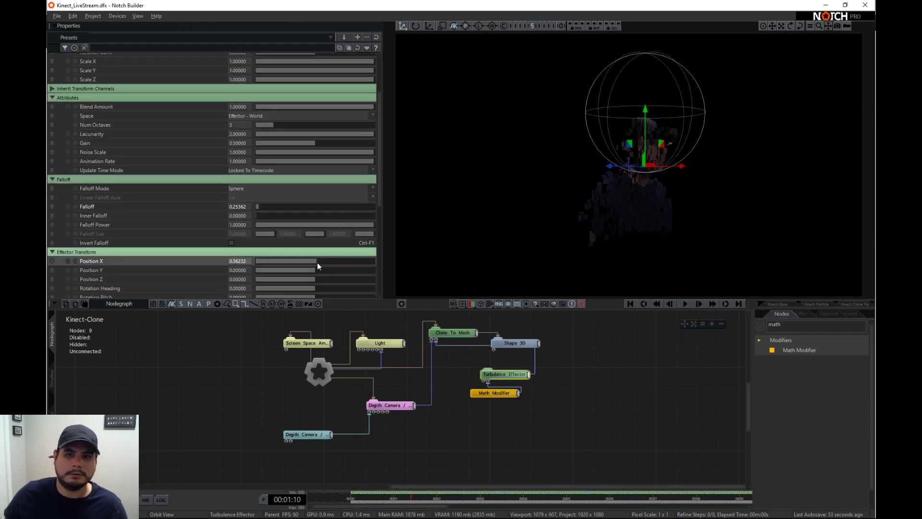
{"action": "left_click_drag", "start_coordinate": [317, 262], "coordinate": [322, 262]}
{"action": "left_click", "coordinate": [784, 325]}
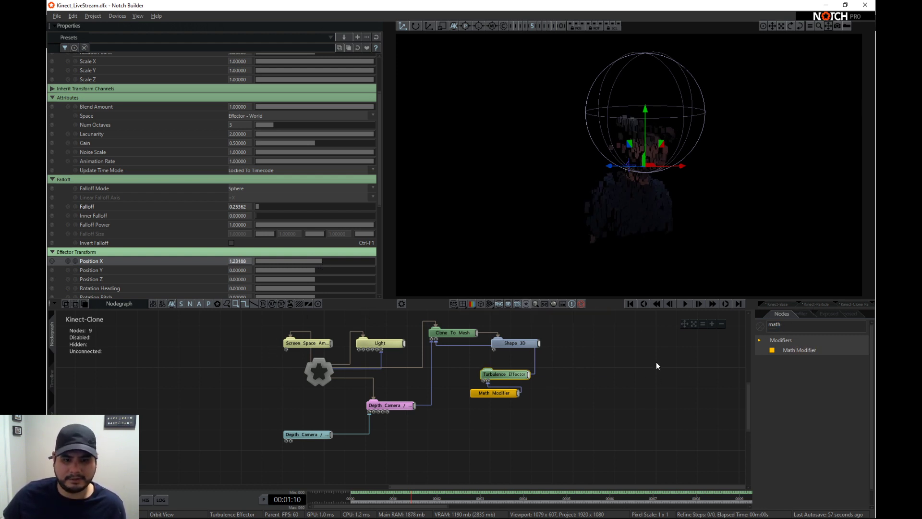
{"action": "key", "text": "space"}
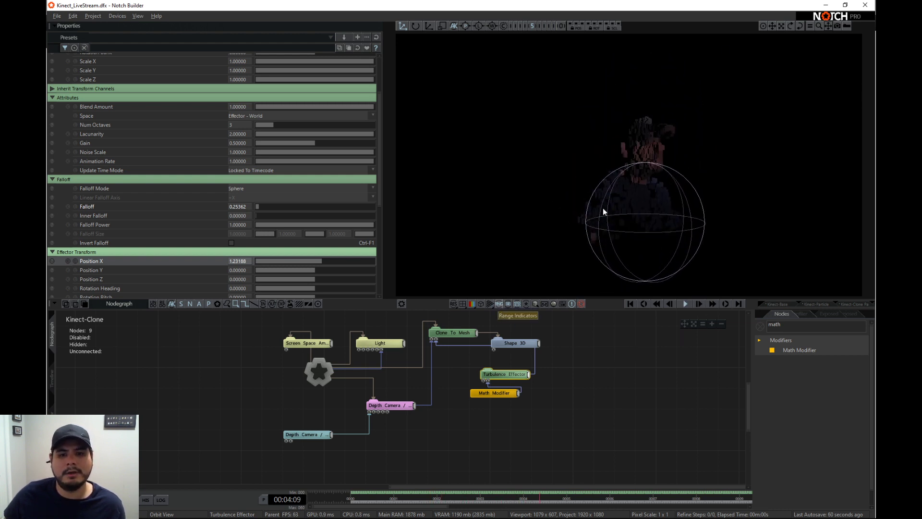
- Turn on the display of bounding boxes and range indicators in the viewport while playing
{"action": "middle_click_drag", "start_coordinate": [629, 393], "coordinate": [624, 387]}
{"action": "key", "text": "space"}
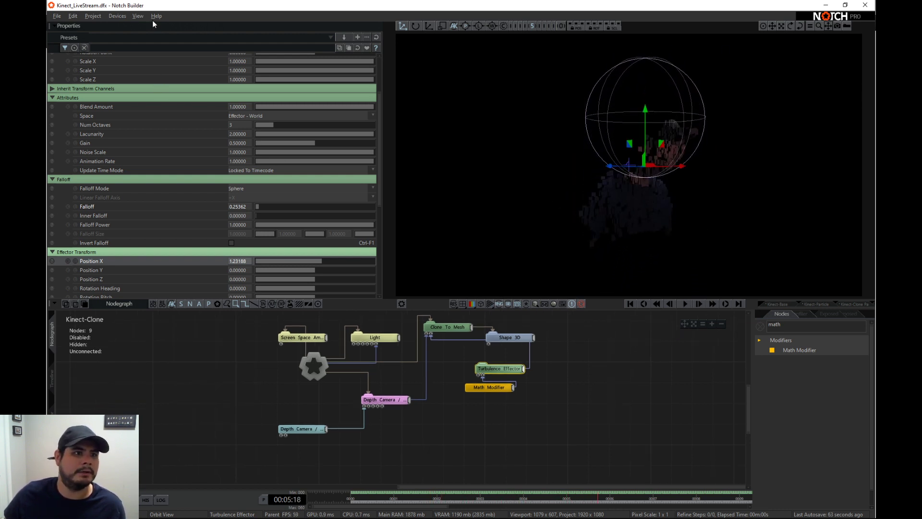
{"action": "left_click", "coordinate": [137, 17]}
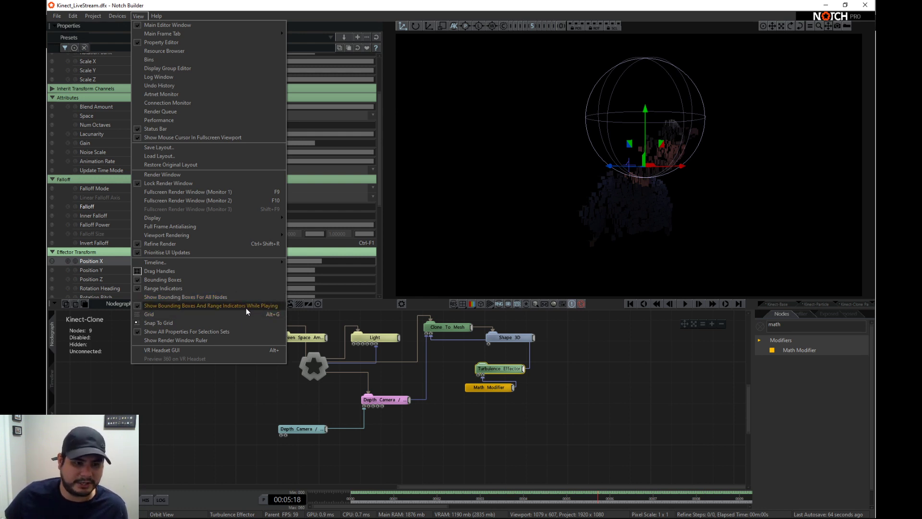
{"action": "left_click", "coordinate": [578, 344]}
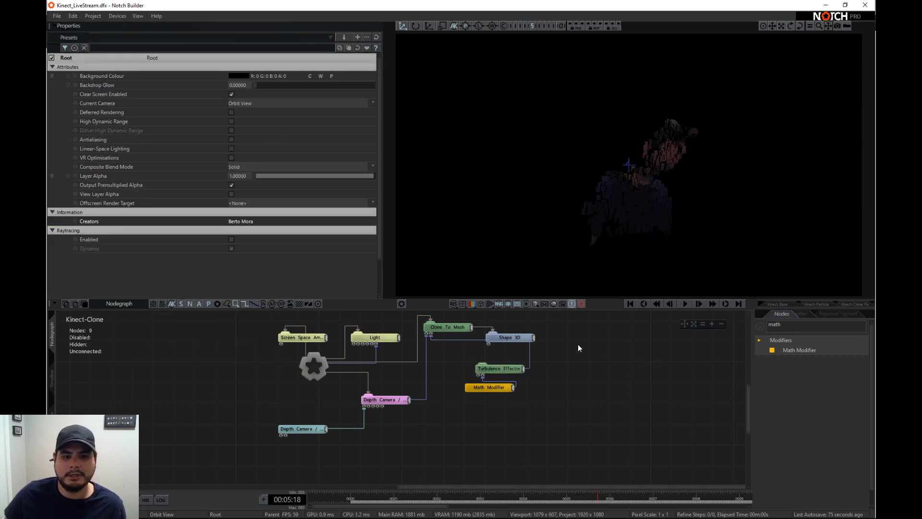
{"action": "left_click", "coordinate": [529, 304]}
{"action": "left_click", "coordinate": [490, 304]}
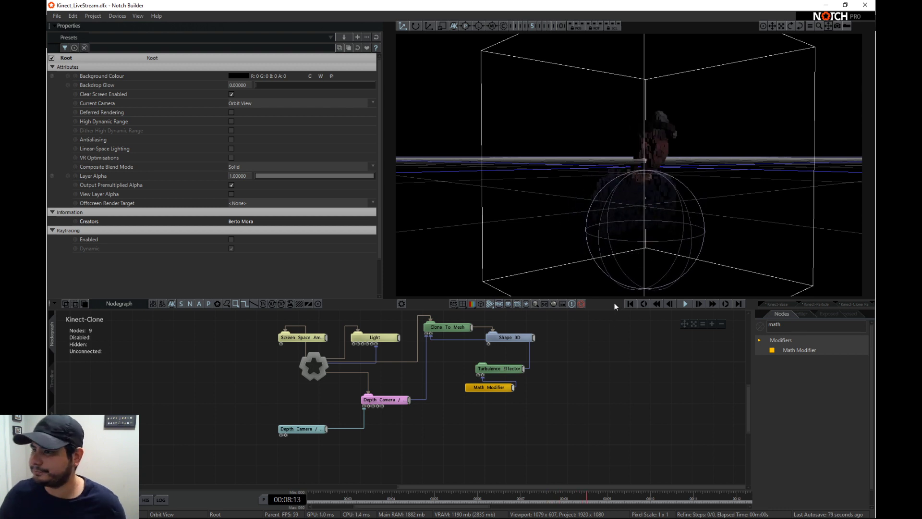
- Set the Turbulence Effector's Effector Transform Position Y to about 0.72 and Z to 1.16, Update Time Mode to Running / Loopable and Animation Rate to 0.21
{"action": "left_click", "coordinate": [495, 366]}
{"action": "left_click_drag", "start_coordinate": [325, 270], "coordinate": [322, 280]}
{"action": "left_click", "coordinate": [332, 171]}
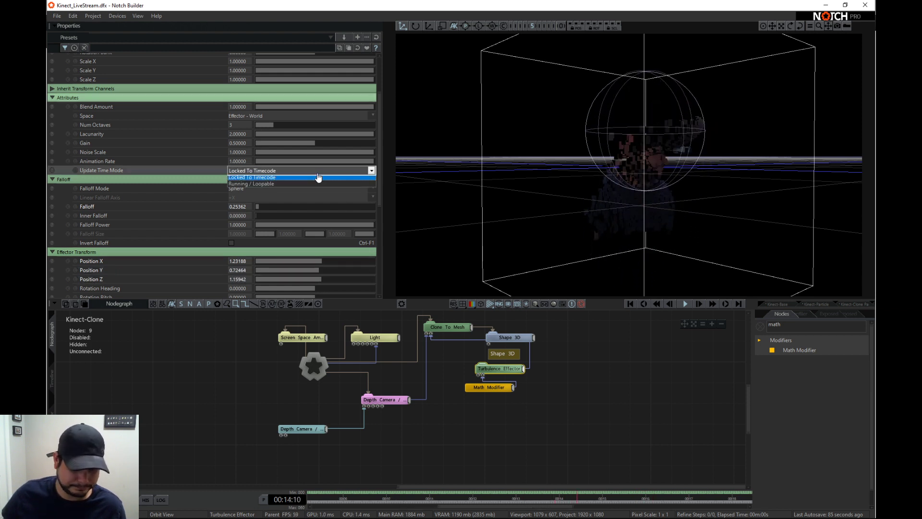
{"action": "left_click", "coordinate": [317, 187]}
{"action": "left_click_drag", "start_coordinate": [329, 162], "coordinate": [270, 161]}
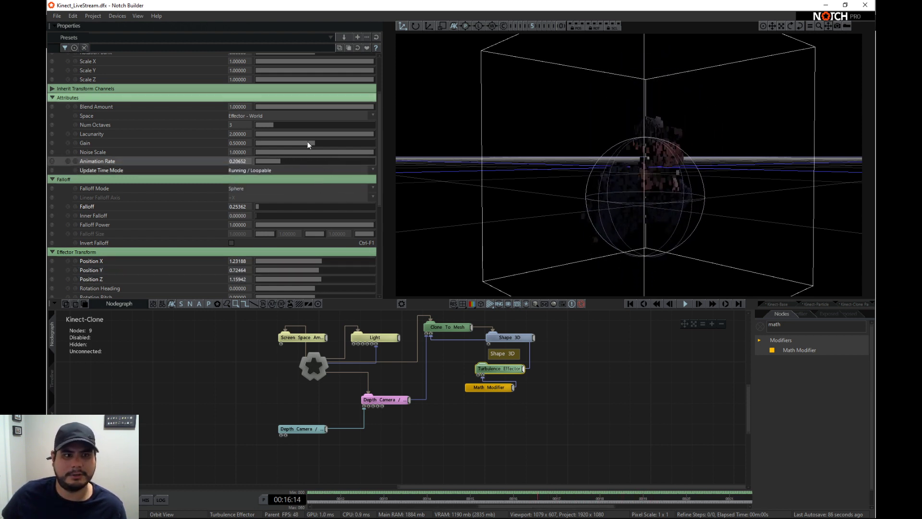
- Set the Light's Brightness to 2 and add an Ambient Light under the root with Brightness about 0.84
{"action": "left_click", "coordinate": [375, 337]}
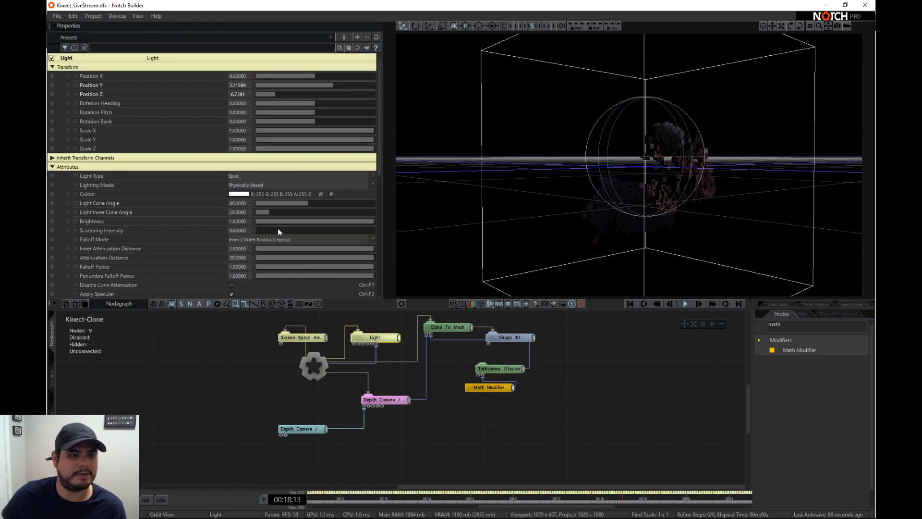
{"action": "double_click", "coordinate": [781, 324]}
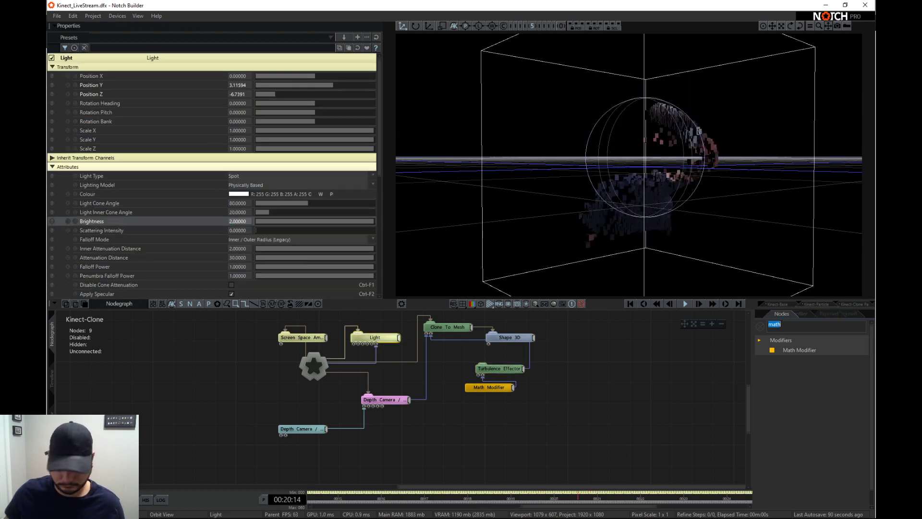
{"action": "type", "text": "amb"}
{"action": "left_click_drag", "start_coordinate": [797, 350], "coordinate": [259, 350]}
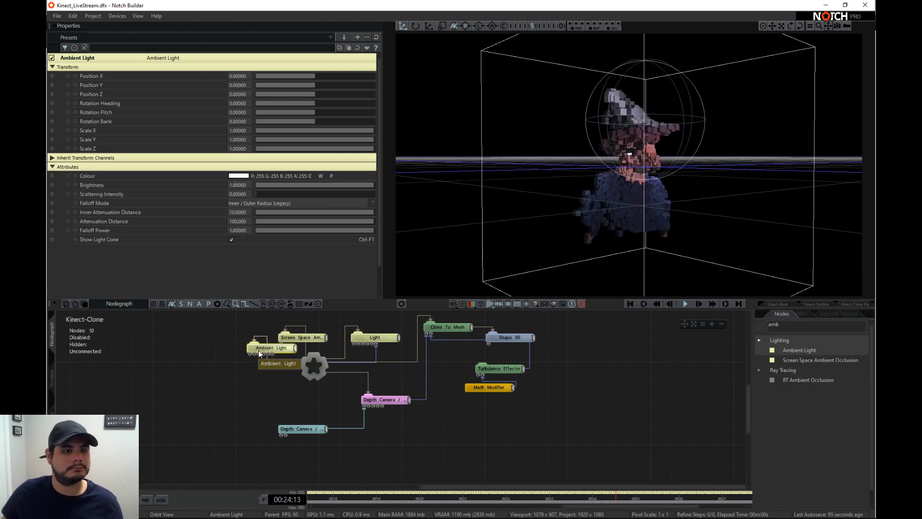
{"action": "left_click_drag", "start_coordinate": [303, 183], "coordinate": [356, 180]}
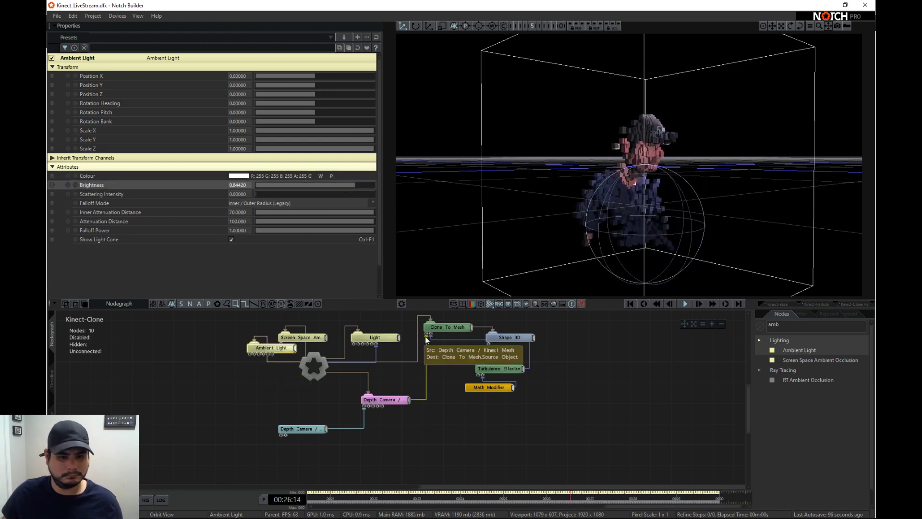
- Set the Clone To Mesh node's Num Clones to 10000
{"action": "left_click", "coordinate": [432, 328]}
{"action": "scroll", "coordinate": [290, 198], "scroll_direction": "down", "scroll_amount": 3}
{"action": "double_click", "coordinate": [243, 97]}
{"action": "type", "text": "10000"}
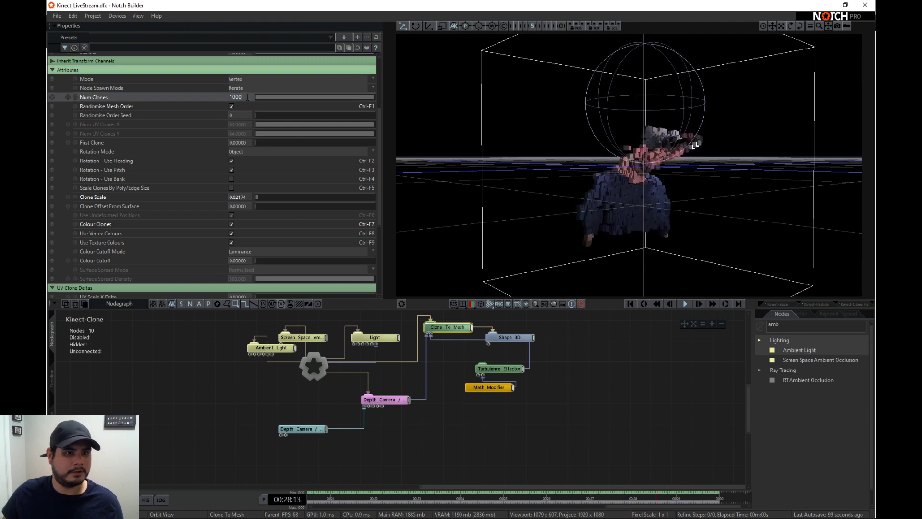
{"action": "key", "text": "Return"}
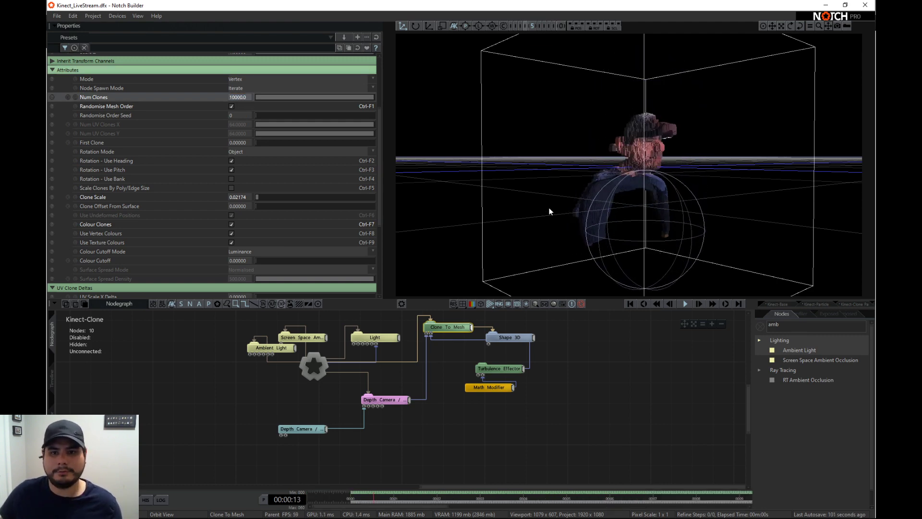
- Set the Clone To Mesh node's Clone Scale to about 0.037 and view the turbulence on the figure
{"action": "left_click_drag", "start_coordinate": [549, 208], "coordinate": [630, 208]}
{"action": "left_click", "coordinate": [500, 368]}
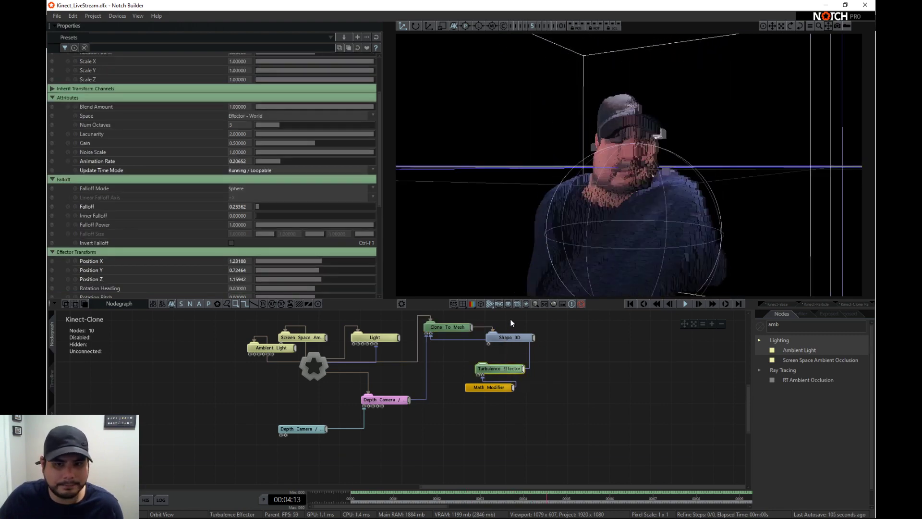
{"action": "left_click", "coordinate": [501, 340]}
{"action": "left_click", "coordinate": [454, 329]}
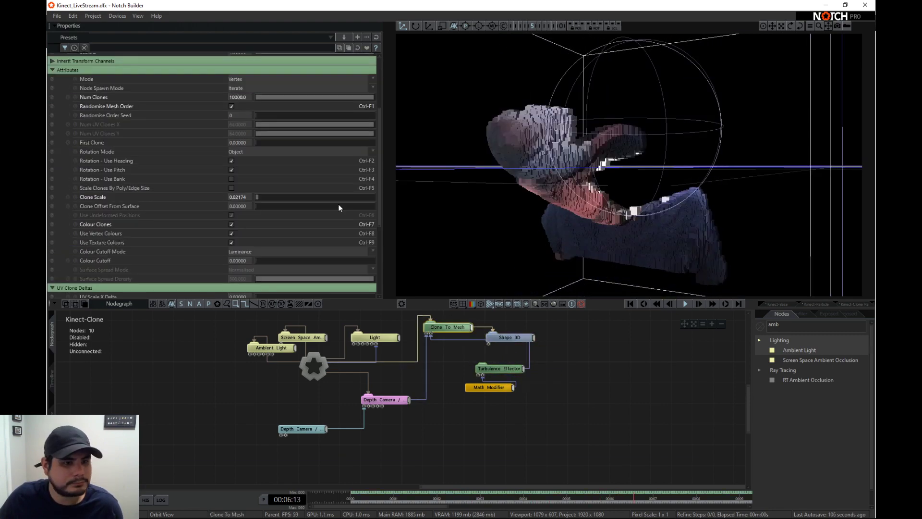
{"action": "mouse_move", "coordinate": [264, 198]}
{"action": "left_mouse_down"}
{"action": "mouse_move", "coordinate": [387, 205]}
{"action": "mouse_move", "coordinate": [246, 201]}
{"action": "mouse_move", "coordinate": [268, 200]}
{"action": "left_mouse_up"}
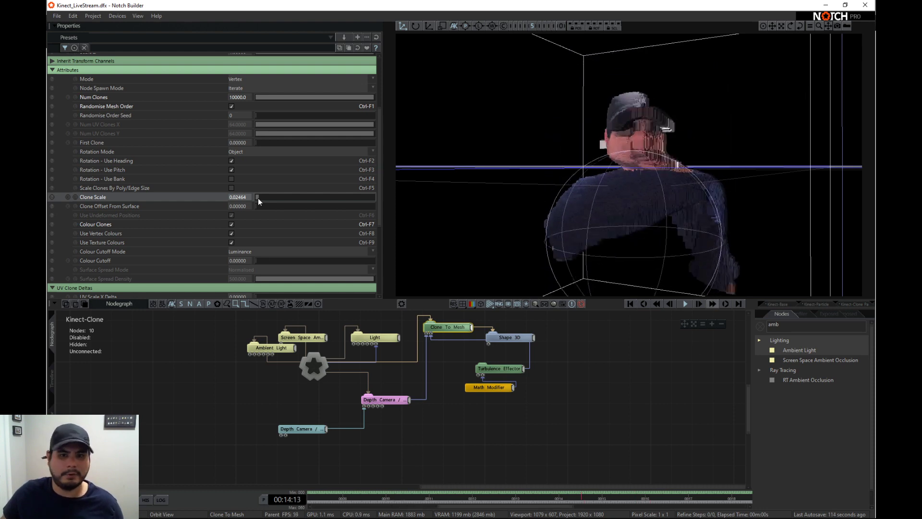
{"action": "left_click_drag", "start_coordinate": [258, 198], "coordinate": [273, 200]}
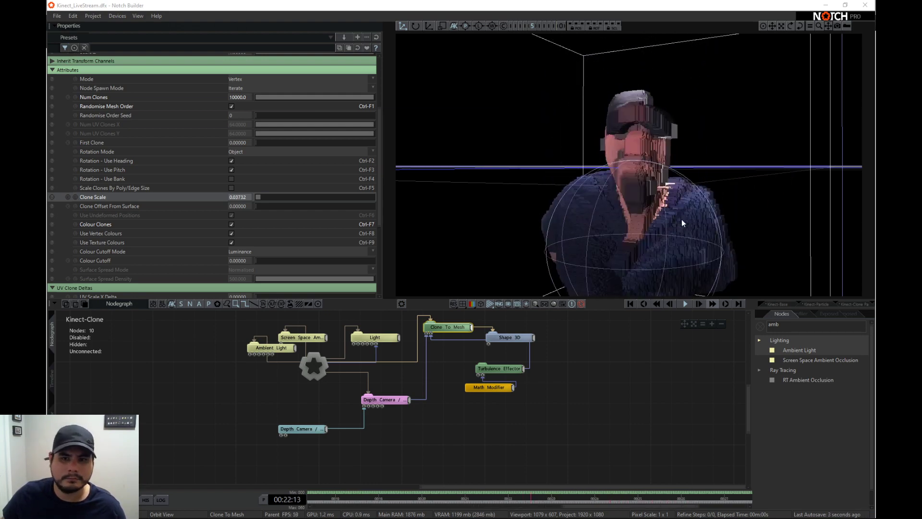
{"action": "scroll", "coordinate": [636, 210], "scroll_direction": "down", "scroll_amount": 3}
{"action": "left_click_drag", "start_coordinate": [635, 209], "coordinate": [635, 186]}
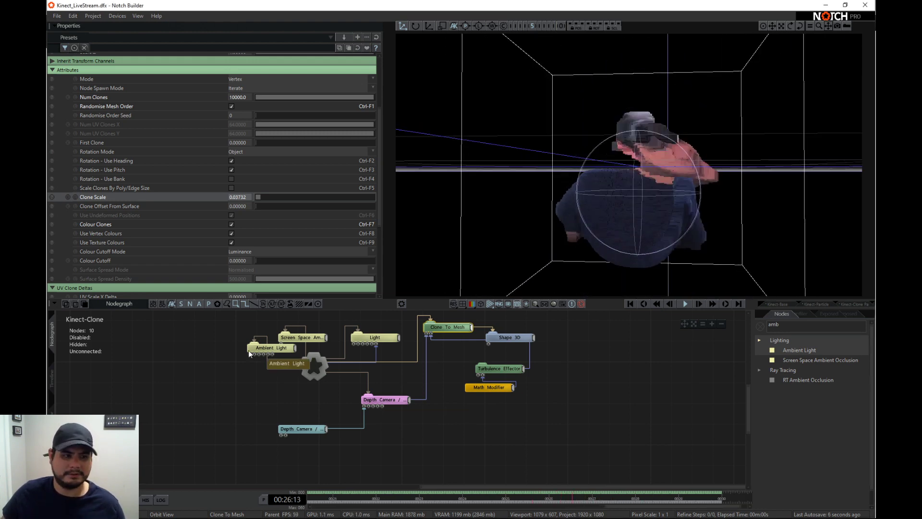
- Duplicate the Kinect-Base layer in the timeline, place the copy below Kinect-Clone and make it the only active layer
{"action": "left_click", "coordinate": [51, 377]}
{"action": "left_click", "coordinate": [88, 367]}
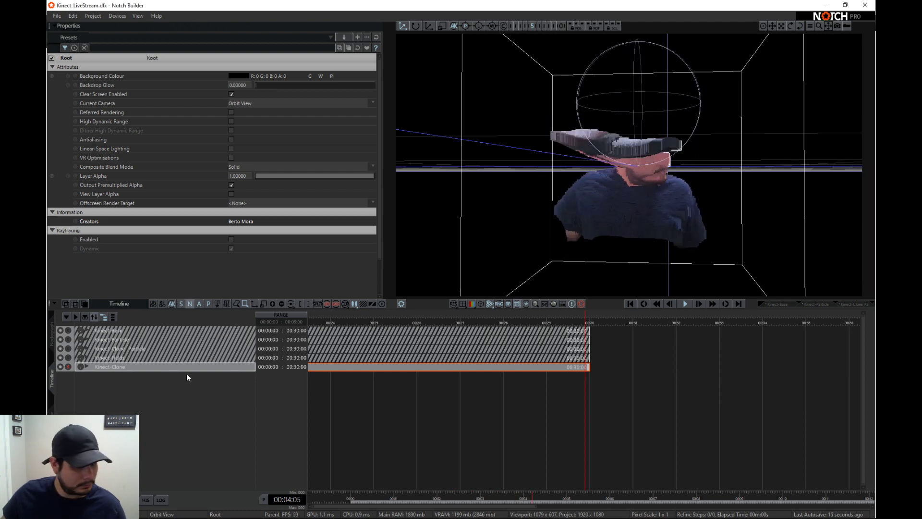
{"action": "left_click", "coordinate": [106, 330]}
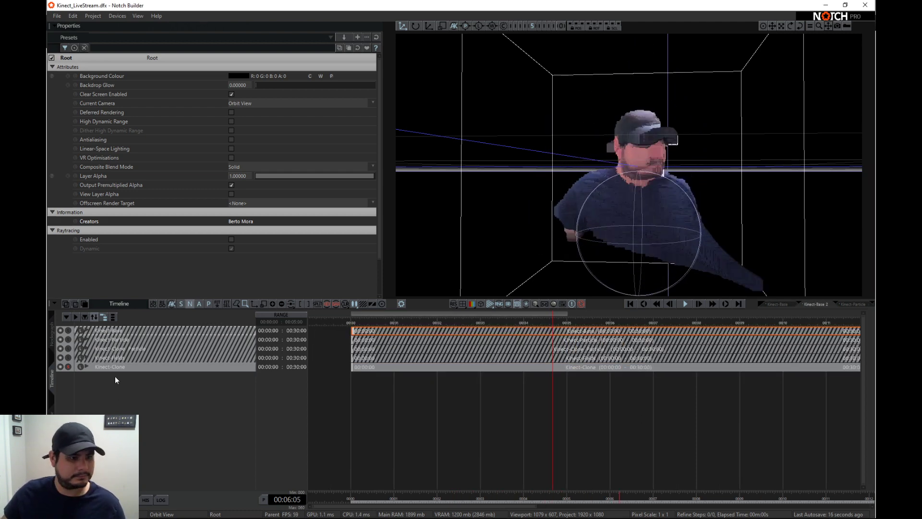
{"action": "left_click", "coordinate": [104, 328]}
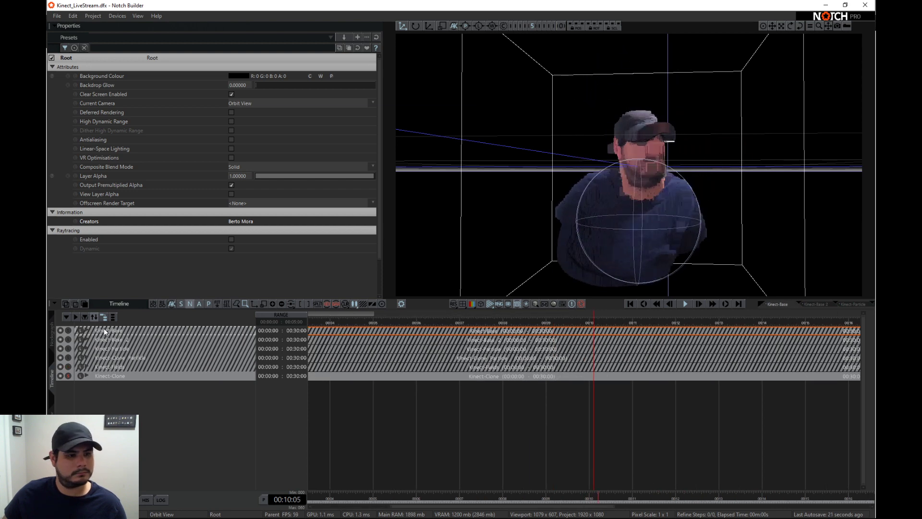
{"action": "left_click_drag", "start_coordinate": [111, 338], "coordinate": [71, 376]}
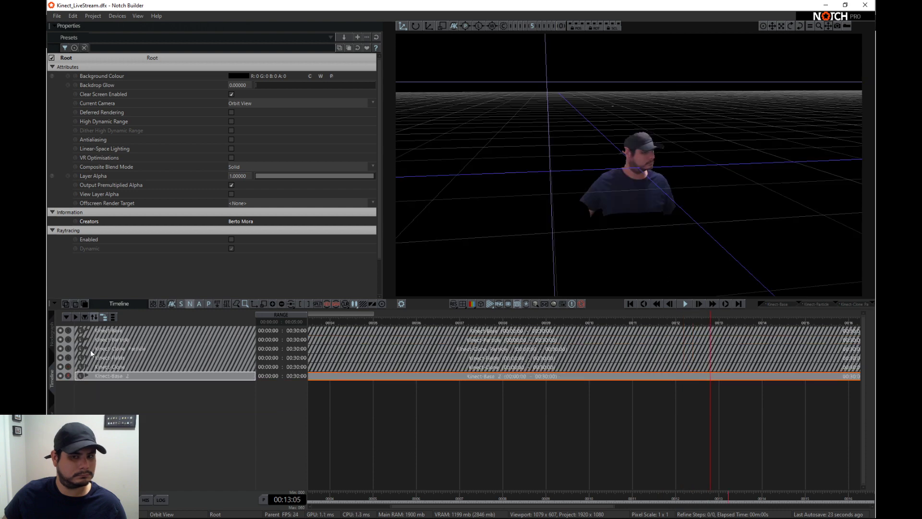
- Open the duplicated Kinect-Base layer's nodegraph and delete its unconnected Material node
{"action": "left_click", "coordinate": [51, 333]}
{"action": "left_click", "coordinate": [439, 442]}
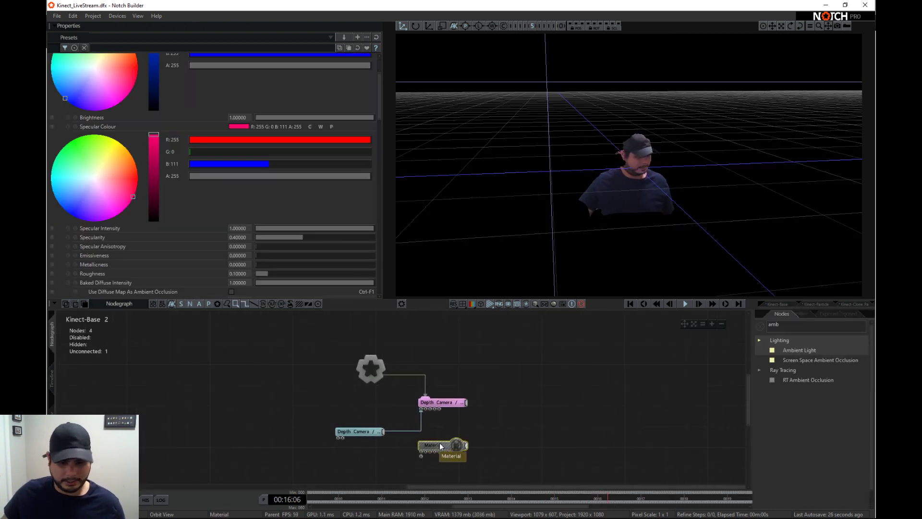
{"action": "key", "text": "Delete"}
- Clear the node search filter, add a Procedural Root node and connect it to the layer's Root node
{"action": "double_click", "coordinate": [772, 324]}
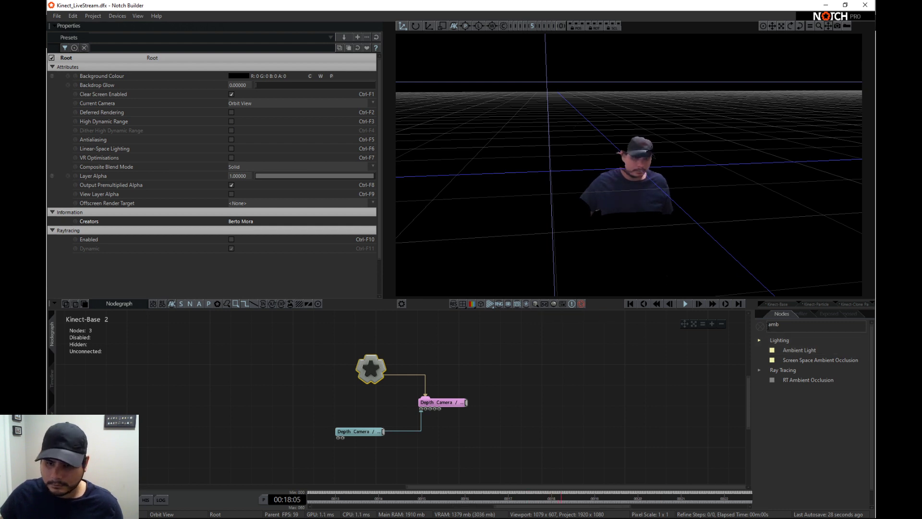
{"action": "key", "text": "BackSpace"}
{"action": "scroll", "coordinate": [801, 426], "scroll_direction": "down", "scroll_amount": 8}
{"action": "scroll", "coordinate": [800, 427], "scroll_direction": "down", "scroll_amount": 10}
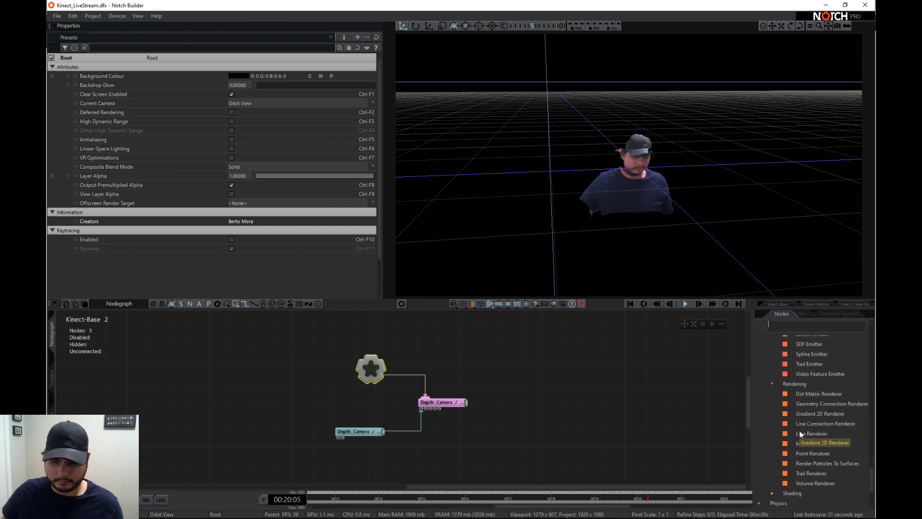
{"action": "left_click", "coordinate": [759, 445]}
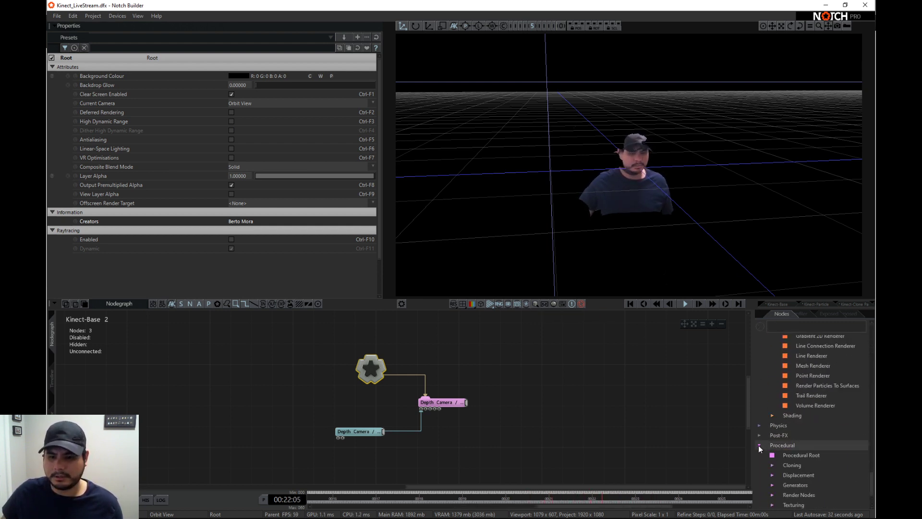
{"action": "scroll", "coordinate": [792, 425], "scroll_direction": "down", "scroll_amount": 2}
{"action": "left_click_drag", "start_coordinate": [810, 417], "coordinate": [475, 334]}
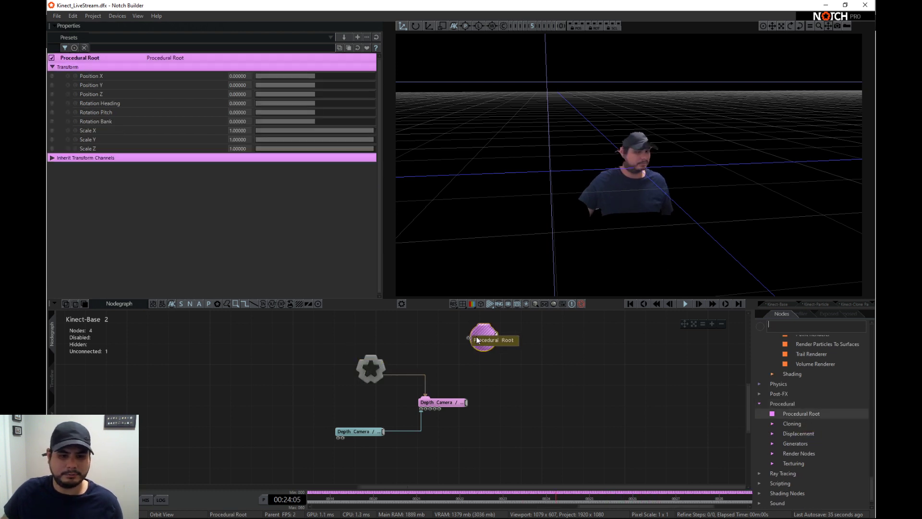
{"action": "middle_click_drag", "start_coordinate": [489, 348], "coordinate": [456, 382]}
{"action": "left_click_drag", "start_coordinate": [448, 381], "coordinate": [437, 359]}
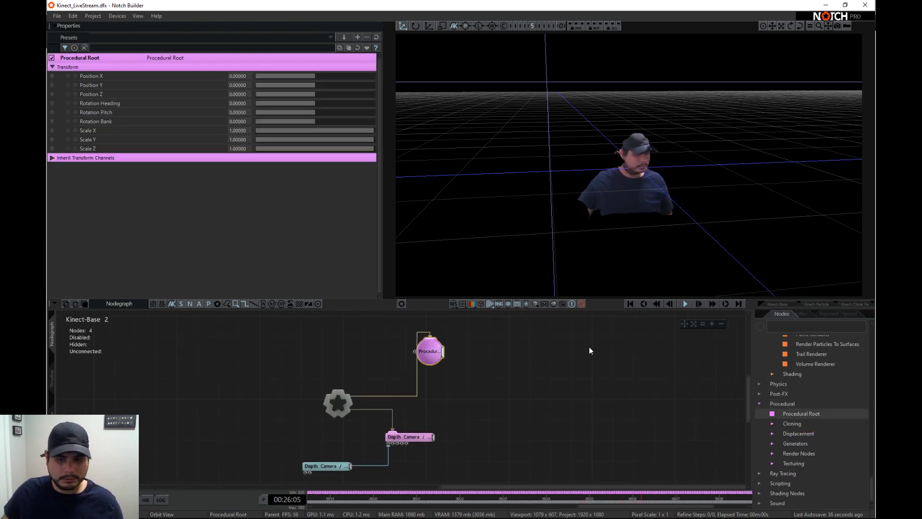
- Add a Procedural Meshing render node and connect it under the Procedural Root
{"action": "scroll", "coordinate": [812, 442], "scroll_direction": "down", "scroll_amount": 1}
{"action": "left_click", "coordinate": [772, 439]}
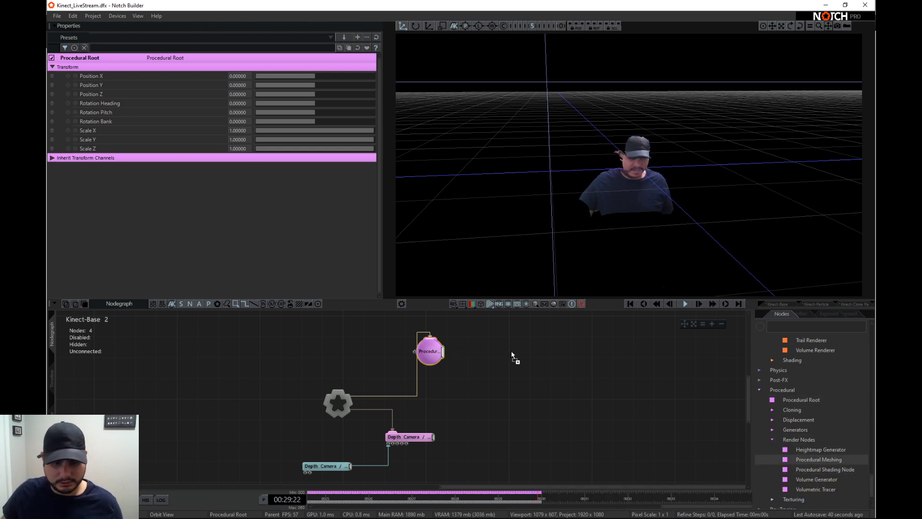
{"action": "left_click_drag", "start_coordinate": [511, 350], "coordinate": [527, 364]}
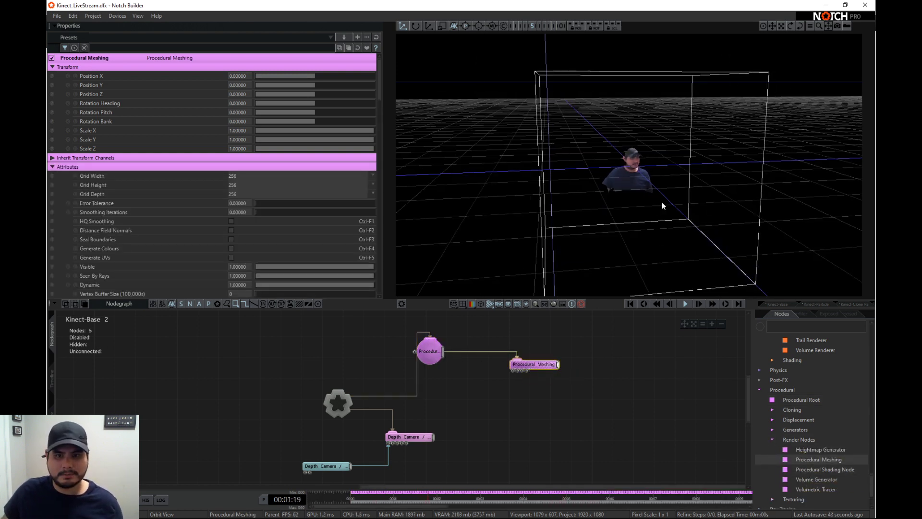
- Add a 3D Object generator linked to the Procedural Root and the Depth Camera / Kinect Mesh, and set that mesh's Visible to 0
{"action": "left_click_drag", "start_coordinate": [661, 203], "coordinate": [553, 223]}
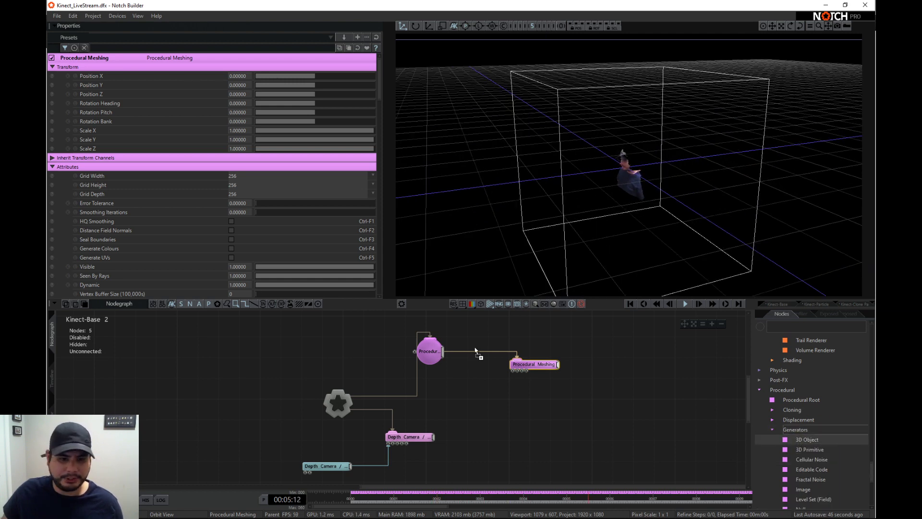
{"action": "left_click_drag", "start_coordinate": [475, 351], "coordinate": [485, 343]}
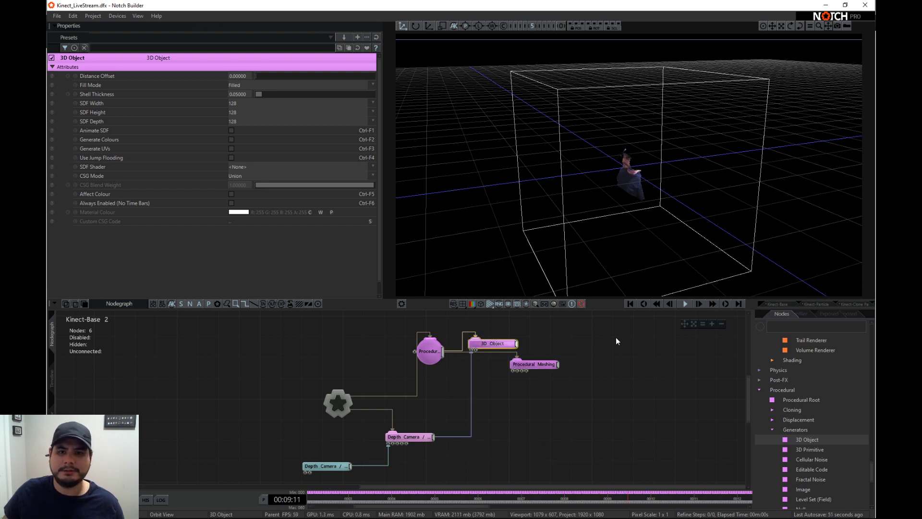
{"action": "left_click", "coordinate": [403, 438]}
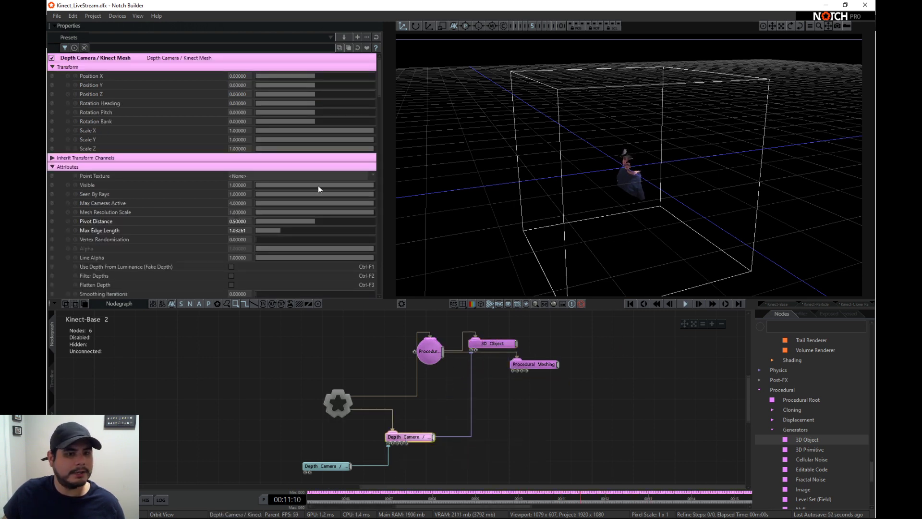
{"action": "left_click_drag", "start_coordinate": [318, 185], "coordinate": [154, 177]}
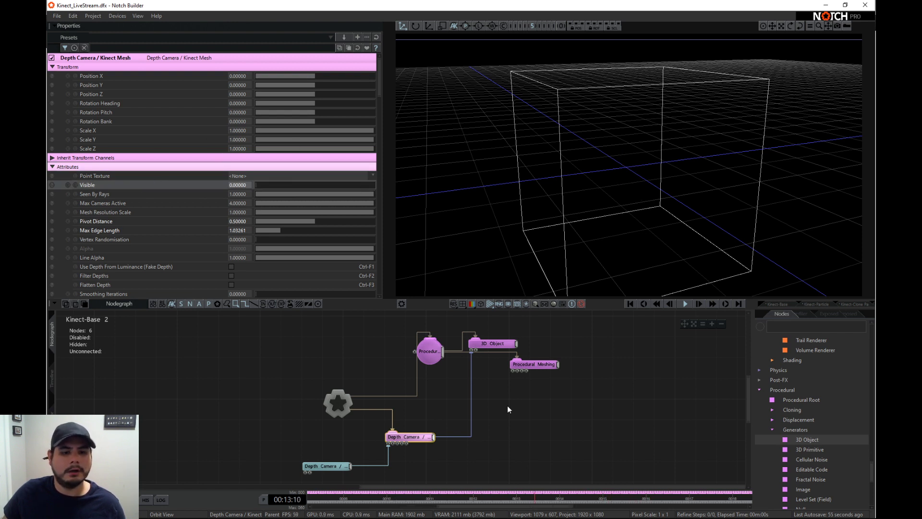
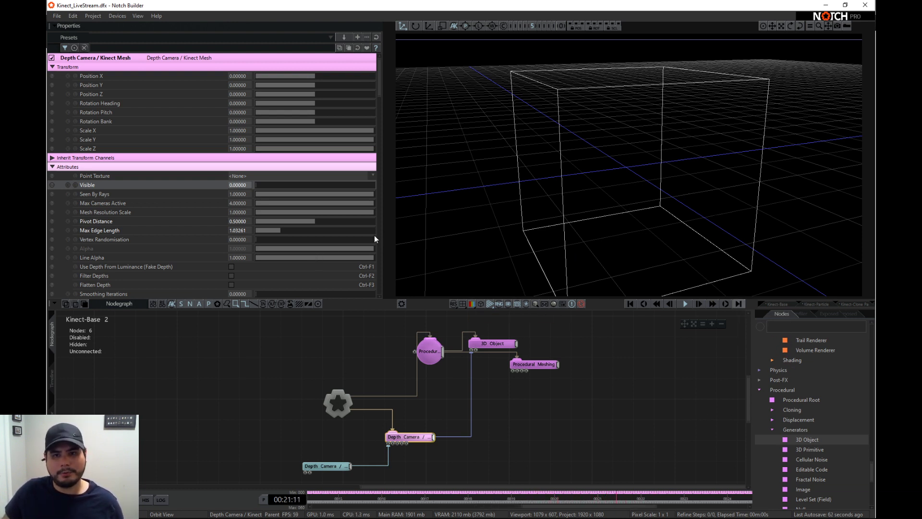
- Add a Bounding Box node and link it to the 3D Object's Bounds Override and to the Procedural Meshing node
{"action": "left_click_drag", "start_coordinate": [641, 173], "coordinate": [677, 170]}
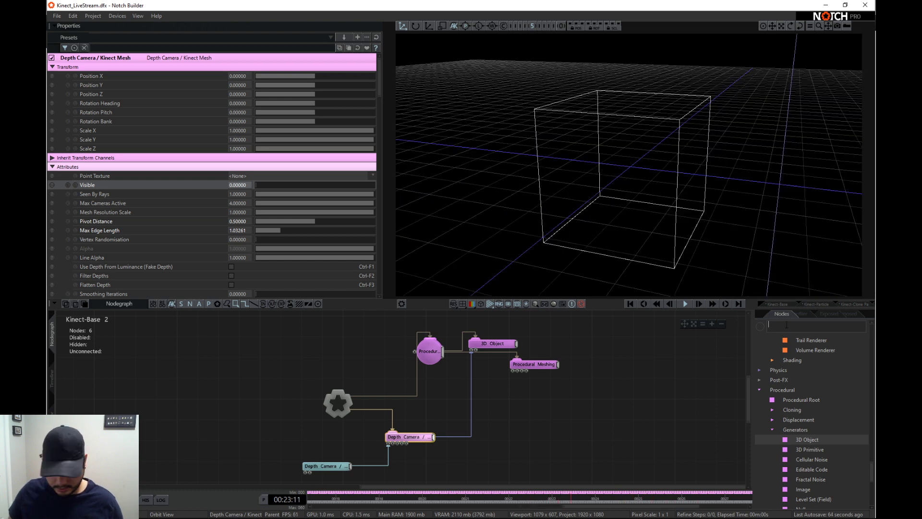
{"action": "type", "text": "boun"}
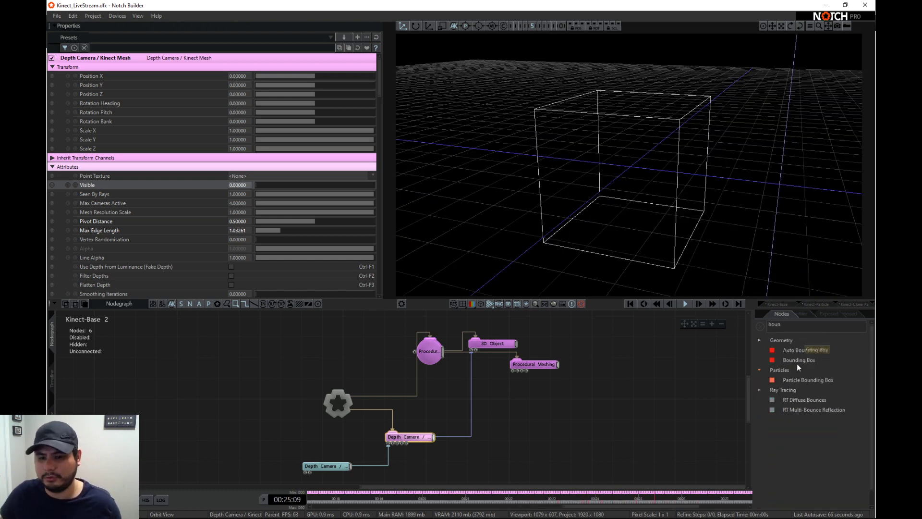
{"action": "left_click_drag", "start_coordinate": [494, 388], "coordinate": [444, 382]}
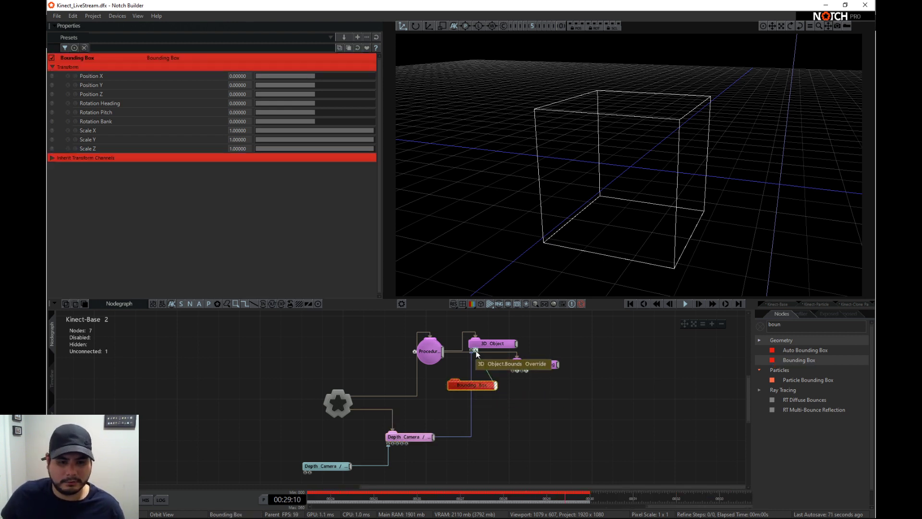
{"action": "left_click_drag", "start_coordinate": [476, 351], "coordinate": [561, 357]}
{"action": "left_click_drag", "start_coordinate": [474, 387], "coordinate": [371, 383]}
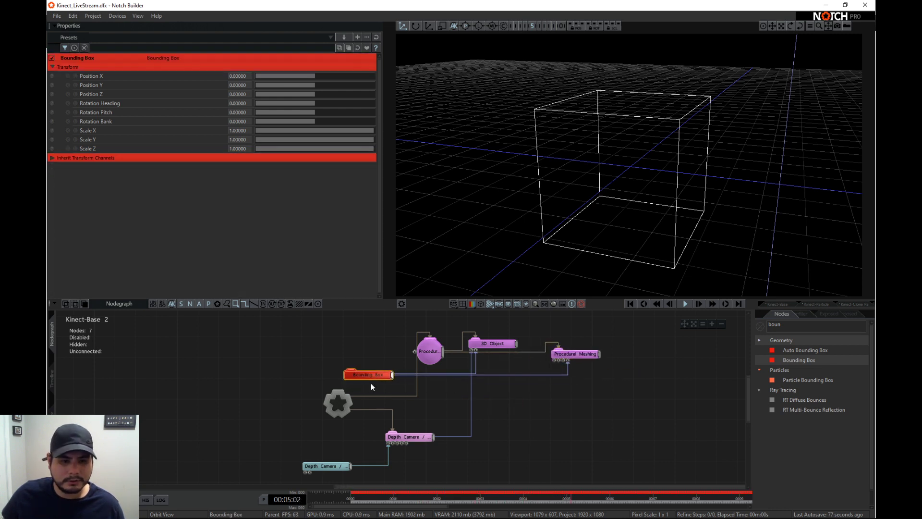
{"action": "middle_click_drag", "start_coordinate": [444, 380], "coordinate": [437, 400]}
- Rearrange the Bounding Box and 3D Object nodes in the nodegraph and enable Animate SDF on the 3D Object
{"action": "left_click", "coordinate": [467, 377]}
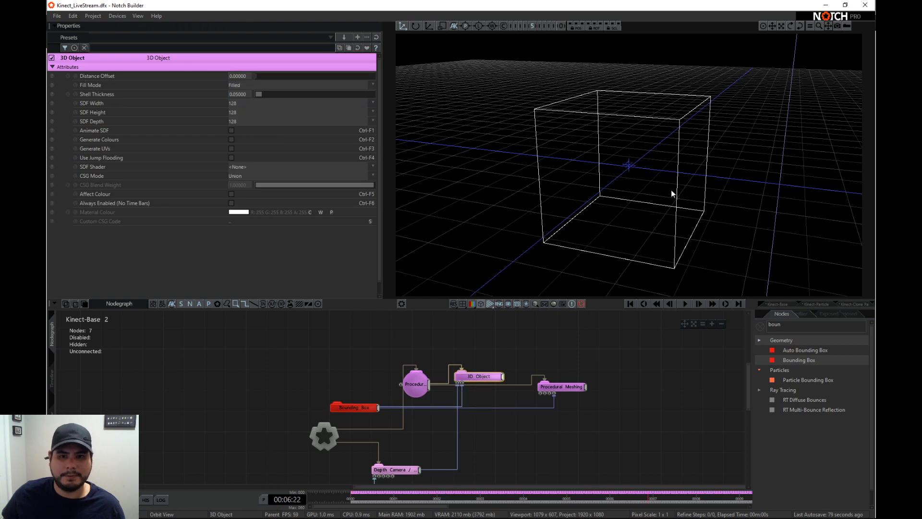
{"action": "scroll", "coordinate": [690, 185], "scroll_direction": "down", "scroll_amount": 3}
{"action": "left_click_drag", "start_coordinate": [690, 184], "coordinate": [566, 192]}
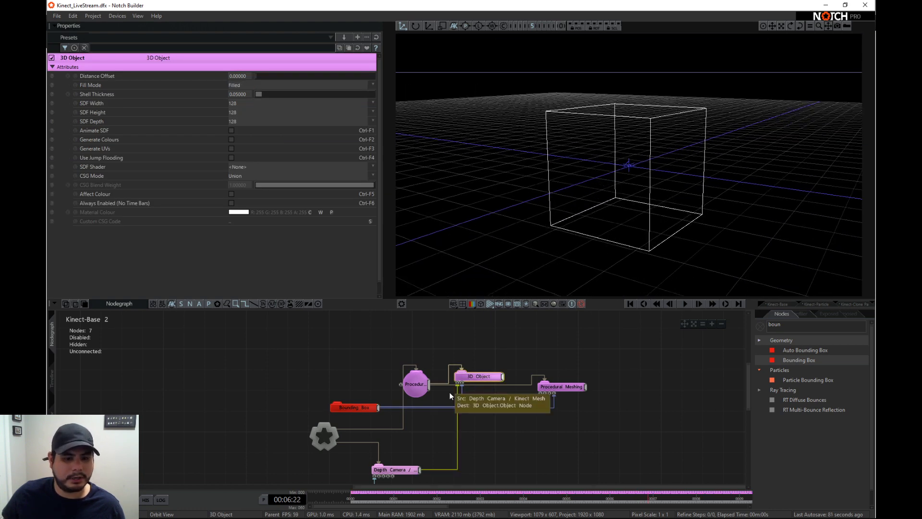
{"action": "middle_click_drag", "start_coordinate": [435, 416], "coordinate": [432, 402]}
{"action": "left_click_drag", "start_coordinate": [375, 392], "coordinate": [377, 402]}
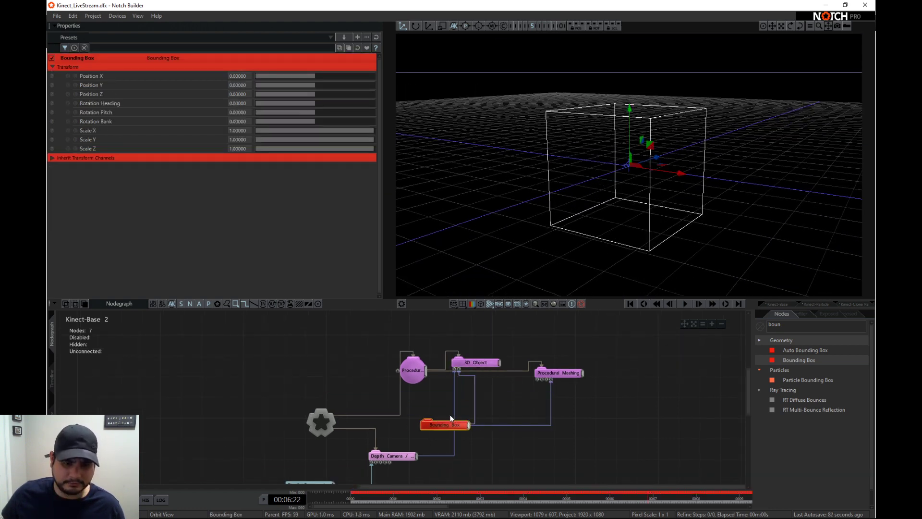
{"action": "left_click", "coordinate": [478, 363]}
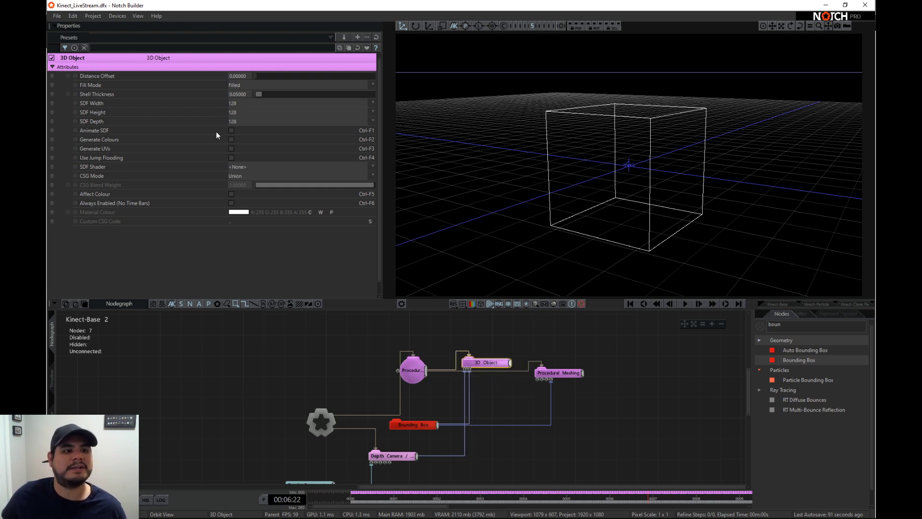
{"action": "left_click", "coordinate": [231, 132]}
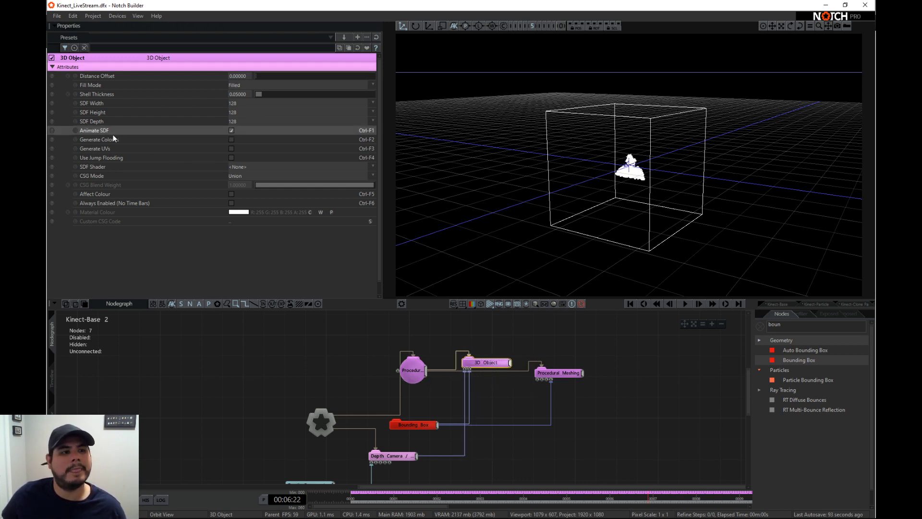
{"action": "scroll", "coordinate": [766, 165], "scroll_direction": "up", "scroll_amount": 5}
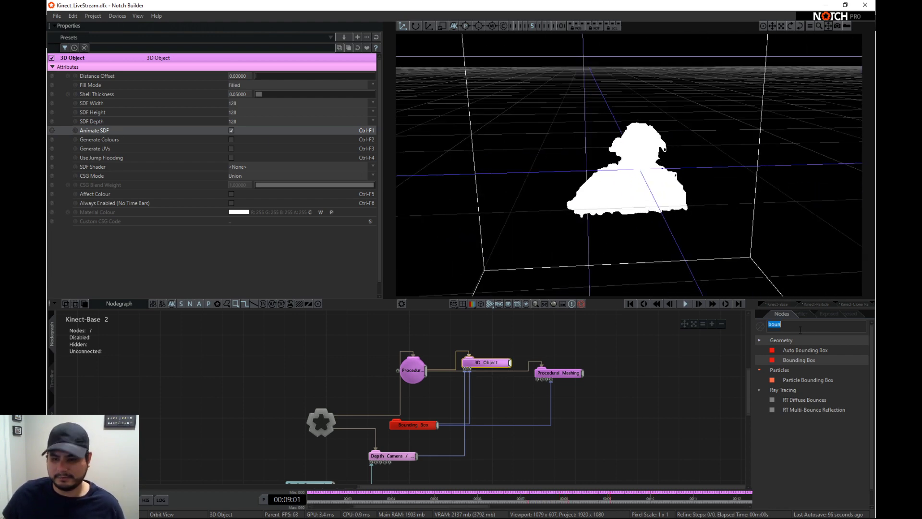
- Add a Light node linked to the Root, also as its Target Node, with Position Y 3.33333 and Position Z about -1.59
{"action": "type", "text": "a"}
{"action": "type", "text": "light"}
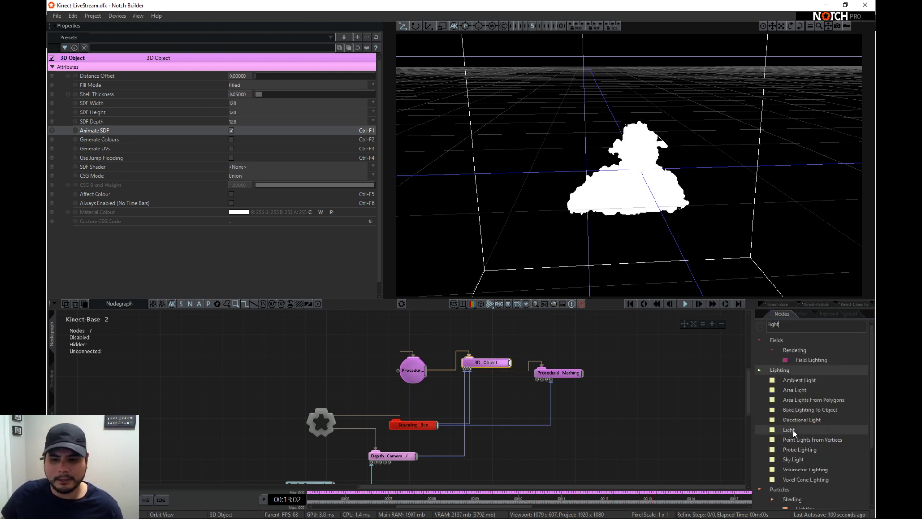
{"action": "left_click_drag", "start_coordinate": [307, 333], "coordinate": [332, 342]}
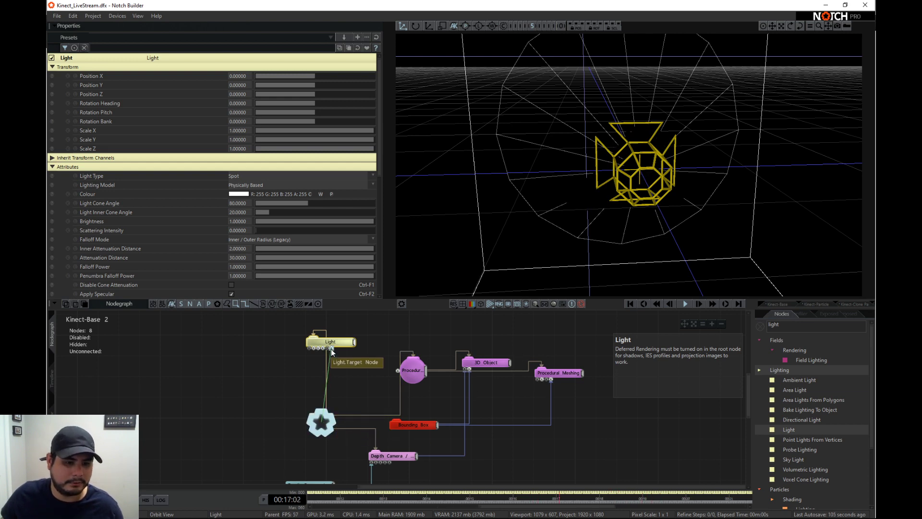
{"action": "mouse_move", "coordinate": [307, 85]}
{"action": "left_mouse_down"}
{"action": "mouse_move", "coordinate": [335, 88]}
{"action": "mouse_move", "coordinate": [306, 94]}
{"action": "left_mouse_up"}
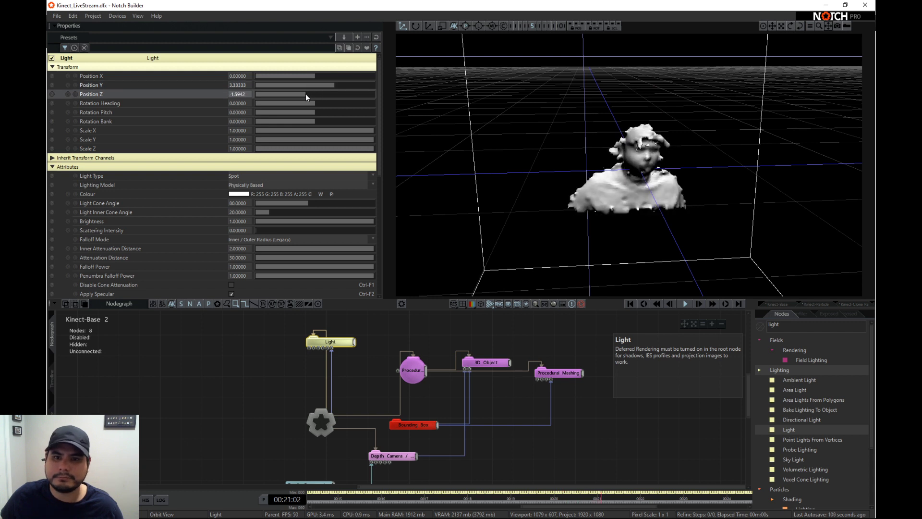
- Set the Procedural Meshing node's Error Tolerance to 1000 and its Smoothing Iterations to 1
{"action": "left_click", "coordinate": [487, 363]}
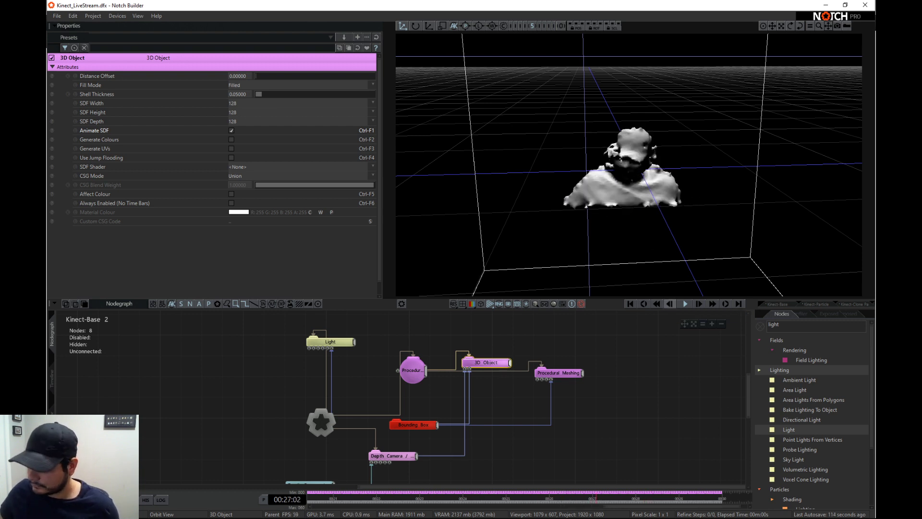
{"action": "left_click_drag", "start_coordinate": [627, 205], "coordinate": [670, 181]}
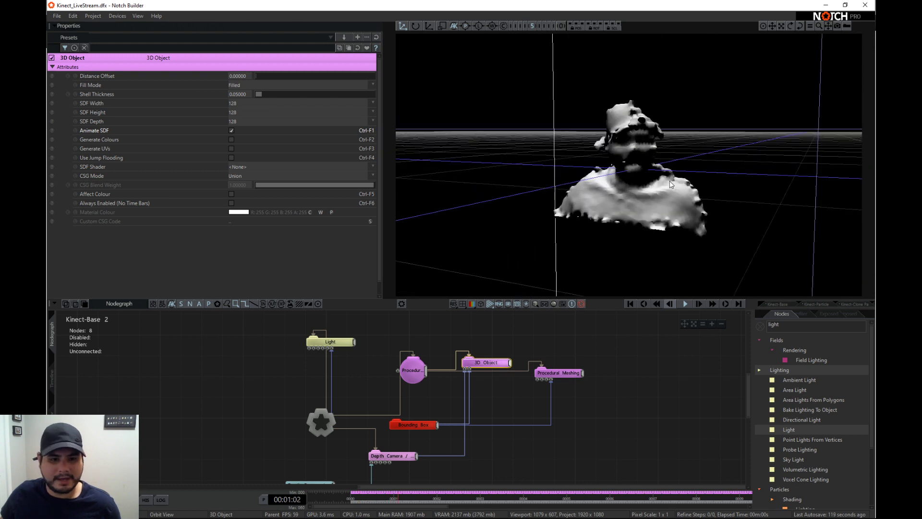
{"action": "left_click", "coordinate": [559, 373]}
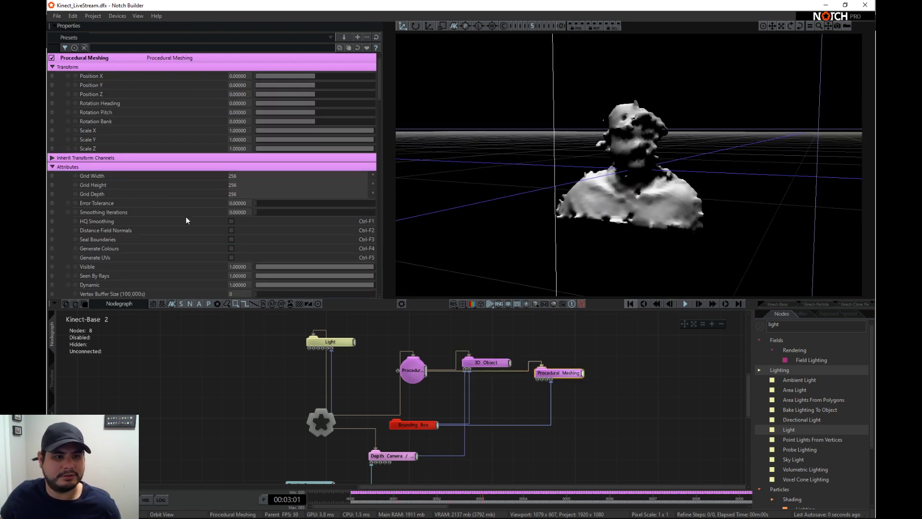
{"action": "double_click", "coordinate": [240, 202]}
{"action": "type", "text": "1000"}
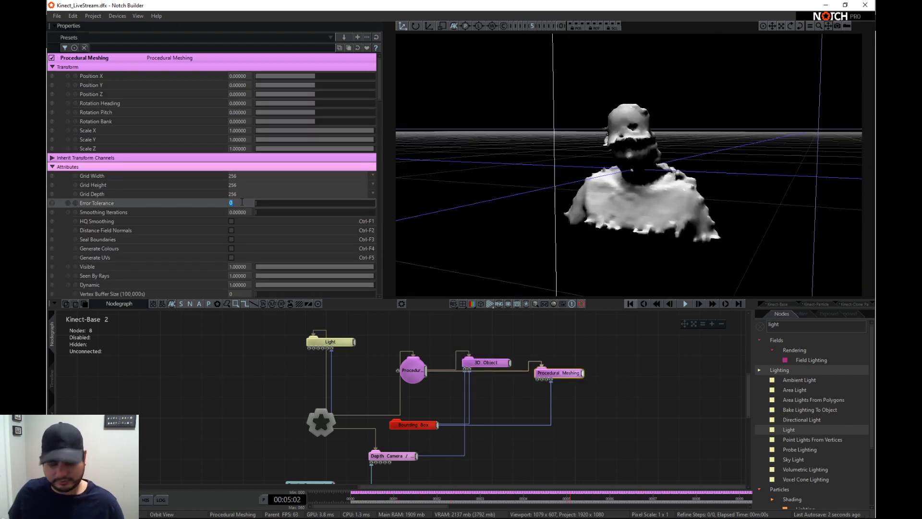
{"action": "key", "text": "Return"}
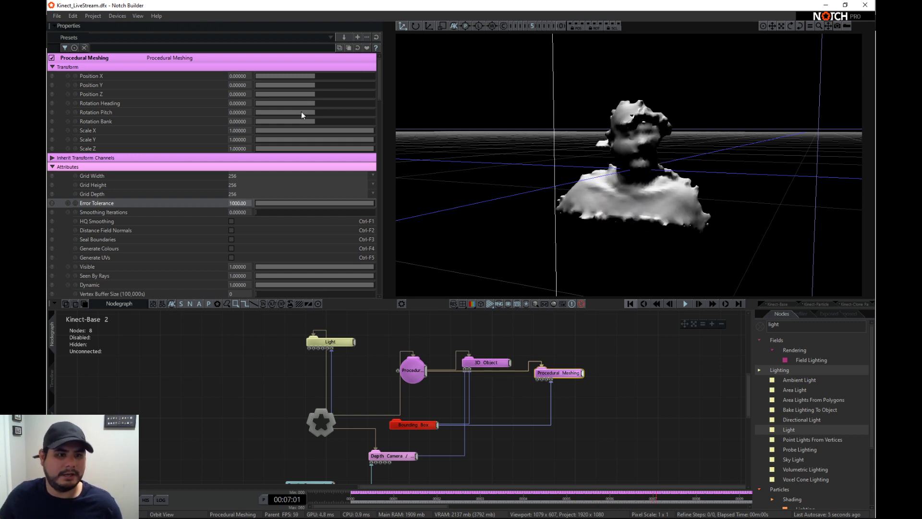
{"action": "left_click_drag", "start_coordinate": [261, 213], "coordinate": [467, 222]}
{"action": "scroll", "coordinate": [613, 184], "scroll_direction": "up", "scroll_amount": 5}
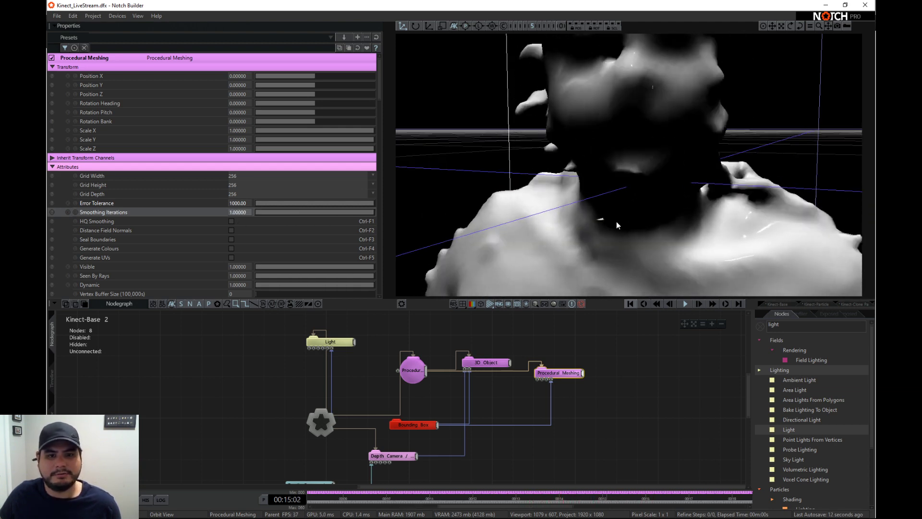
{"action": "scroll", "coordinate": [467, 223], "scroll_direction": "down", "scroll_amount": 5}
- Set the 3D Object's SDF Width, SDF Height and SDF Depth to 256
{"action": "left_click", "coordinate": [476, 365]}
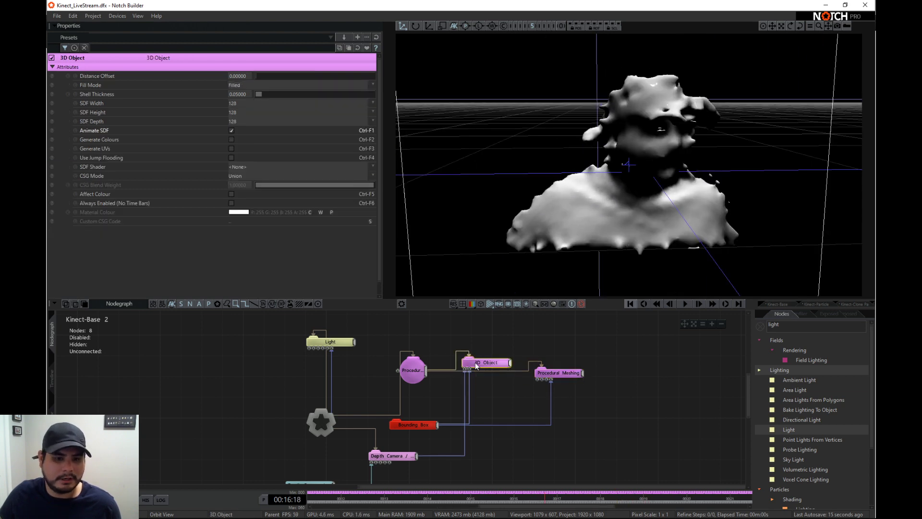
{"action": "left_click", "coordinate": [268, 104]}
{"action": "left_click", "coordinate": [242, 138]}
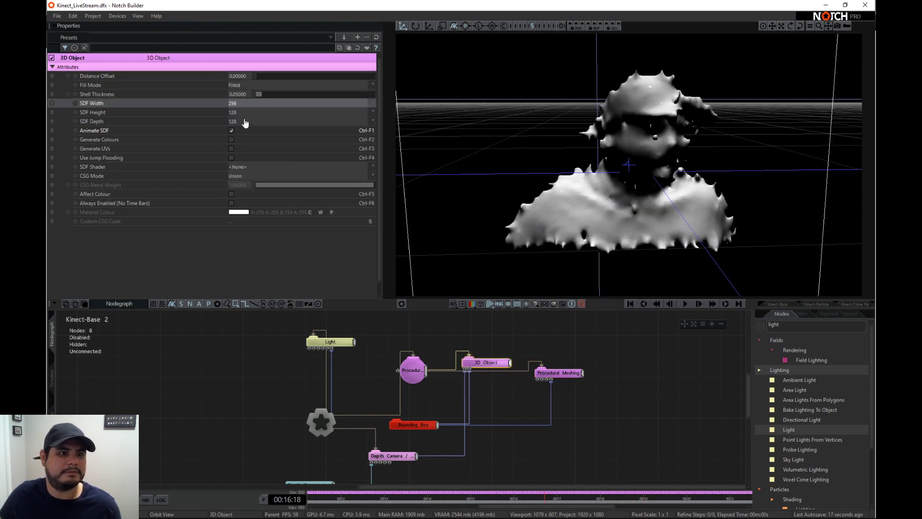
{"action": "left_click", "coordinate": [245, 112]}
{"action": "left_click", "coordinate": [243, 123]}
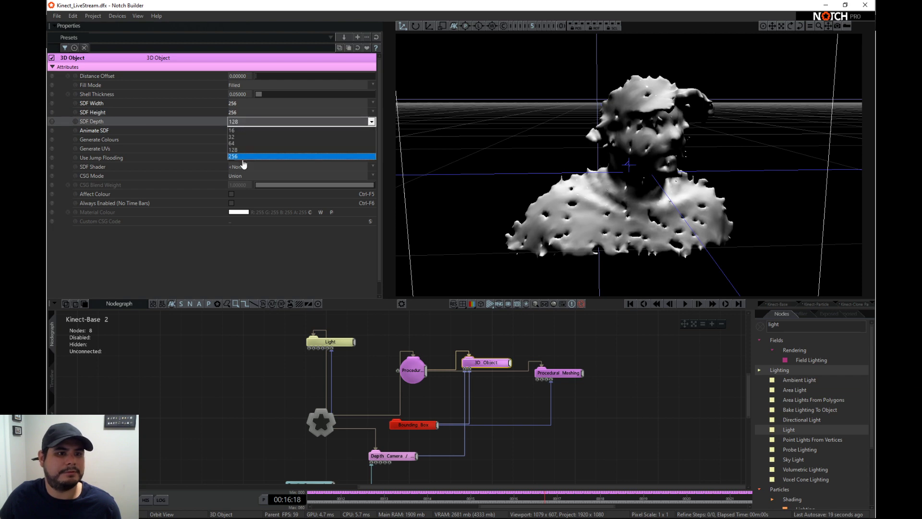
{"action": "left_click", "coordinate": [243, 157]}
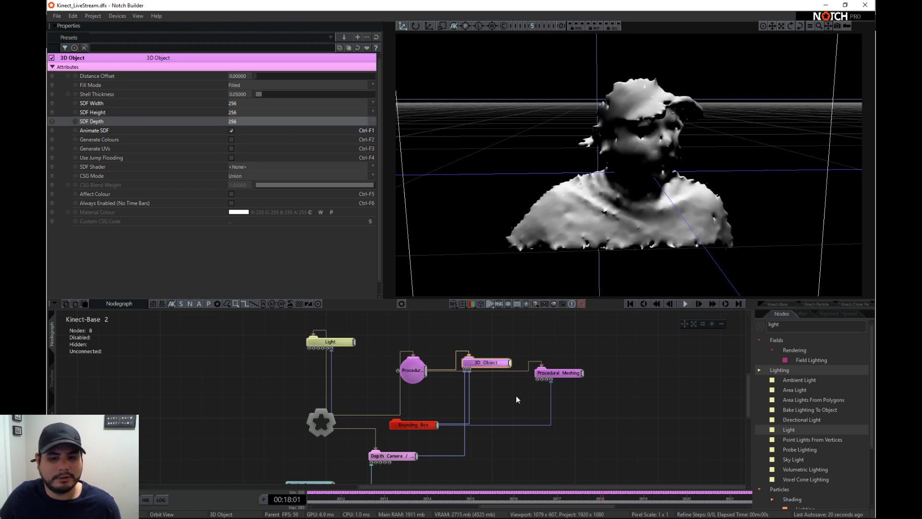
- Enable HQ Smoothing and Distance Field Normals on the Procedural Meshing node
{"action": "left_click", "coordinate": [559, 373]}
{"action": "scroll", "coordinate": [298, 230], "scroll_direction": "down", "scroll_amount": 5}
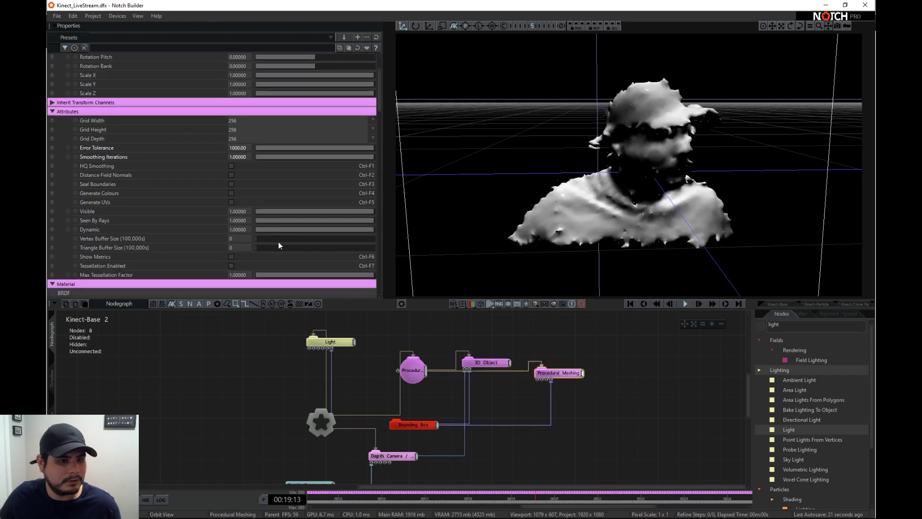
{"action": "left_click", "coordinate": [231, 165]}
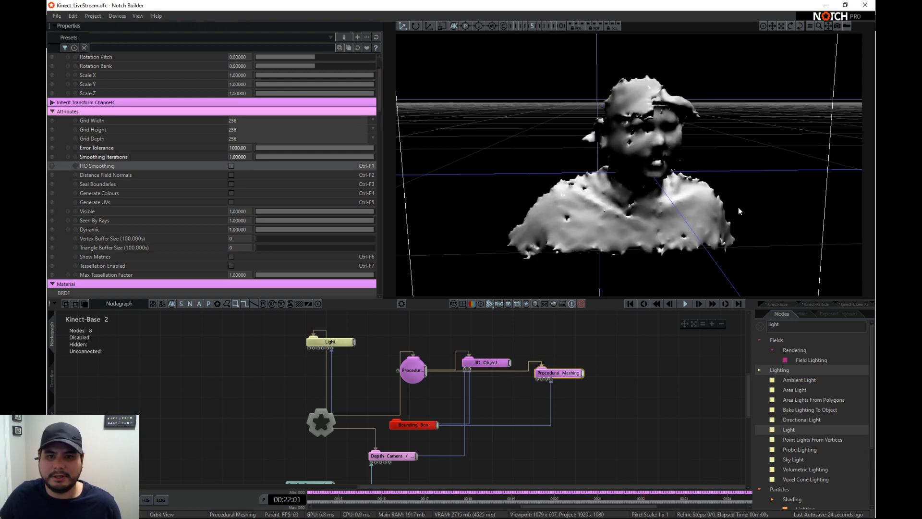
{"action": "left_click", "coordinate": [231, 166]}
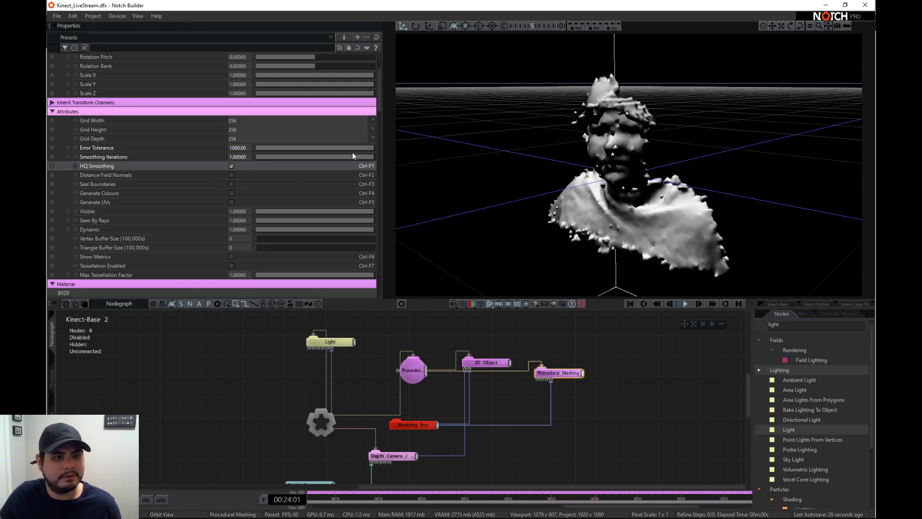
{"action": "left_click_drag", "start_coordinate": [351, 148], "coordinate": [387, 146]}
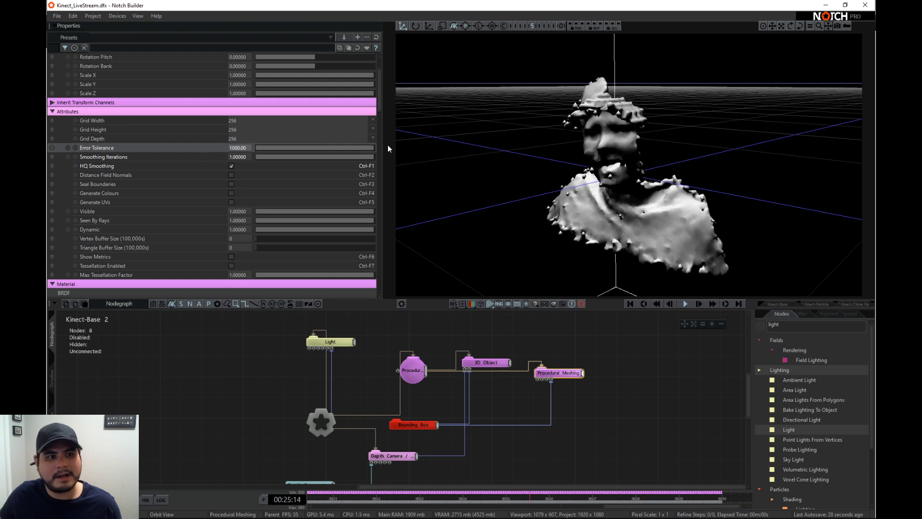
{"action": "left_click", "coordinate": [344, 156]}
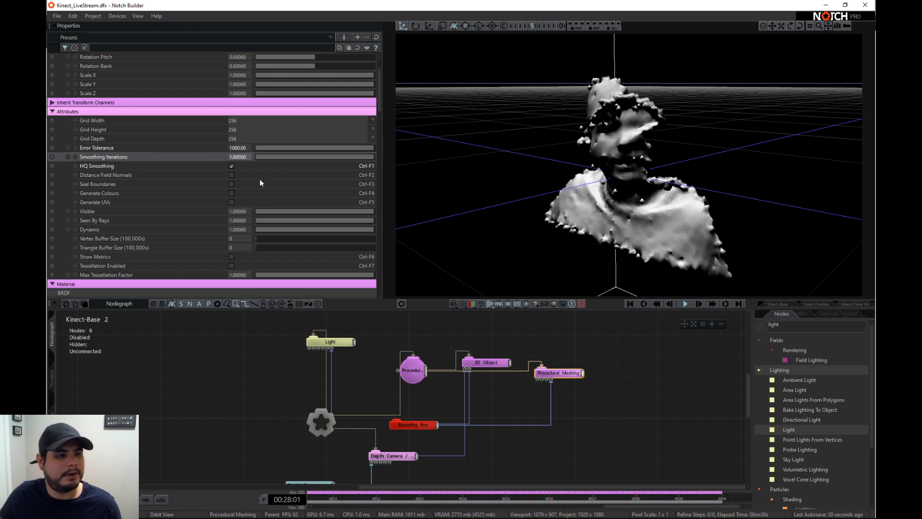
{"action": "left_click", "coordinate": [231, 175]}
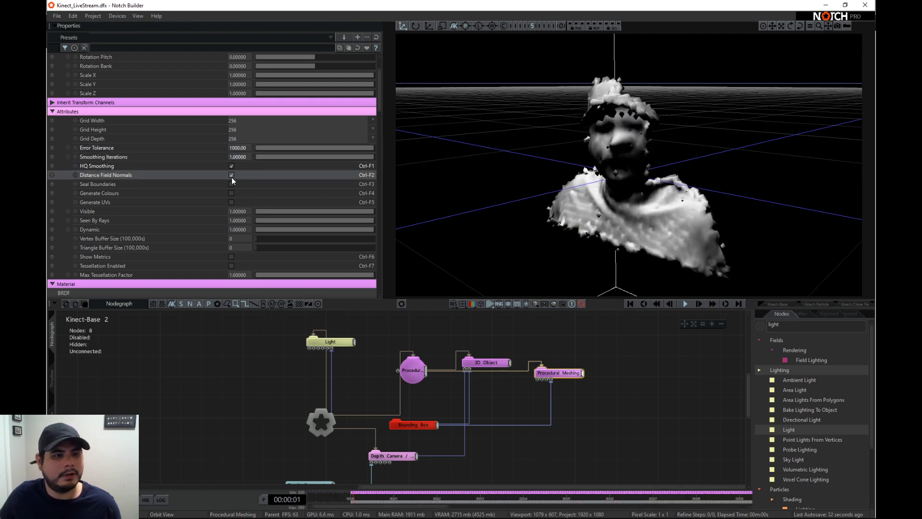
- Inspect the smoothed Kinect mesh from several angles and move the Procedural Meshing node slightly lower in the nodegraph
{"action": "left_click_drag", "start_coordinate": [667, 195], "coordinate": [637, 192]}
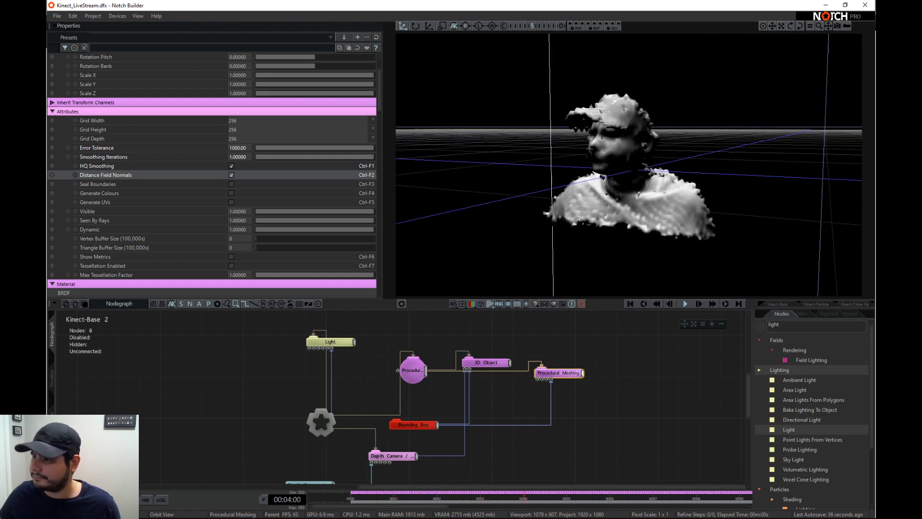
{"action": "left_click_drag", "start_coordinate": [665, 154], "coordinate": [806, 183]}
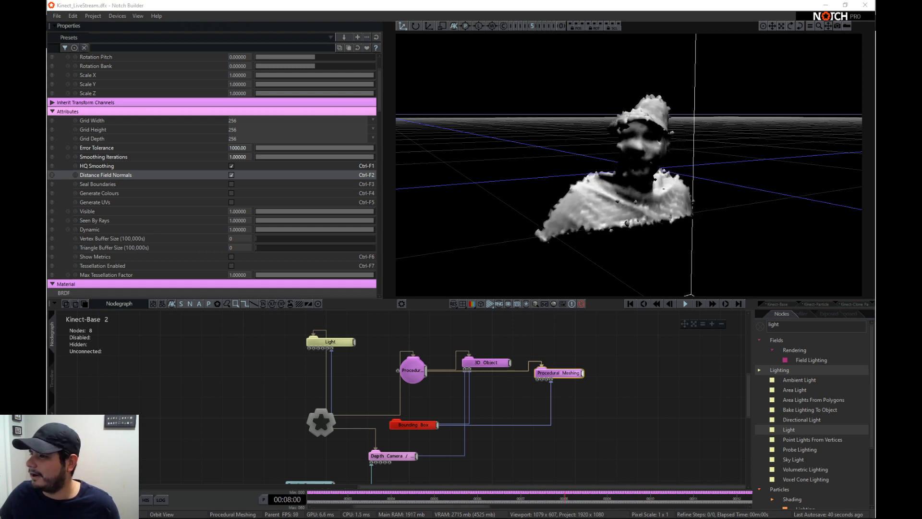
{"action": "scroll", "coordinate": [722, 191], "scroll_direction": "down", "scroll_amount": 2}
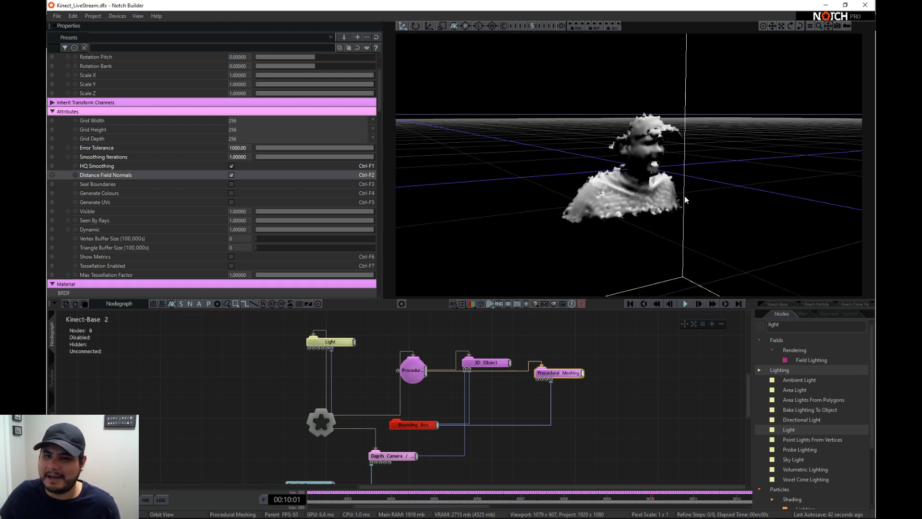
{"action": "left_click_drag", "start_coordinate": [706, 177], "coordinate": [624, 188]}
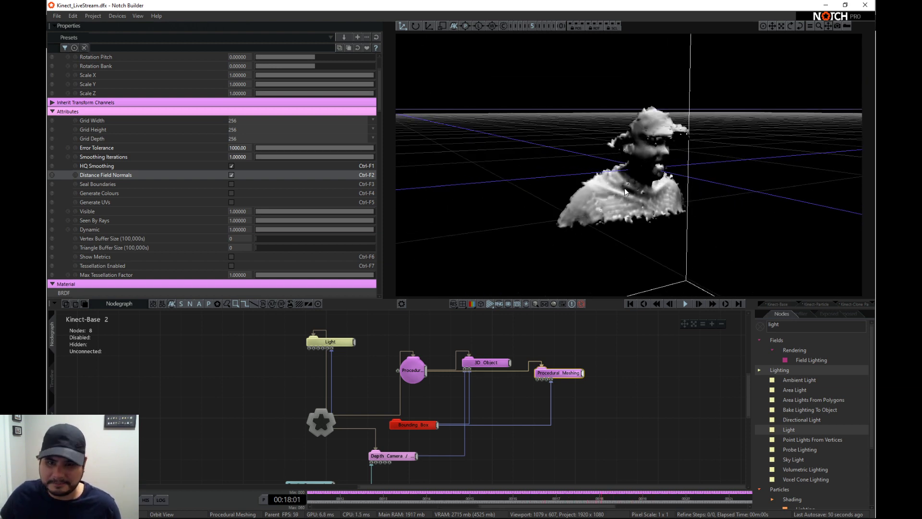
{"action": "mouse_move", "coordinate": [561, 377]}
{"action": "left_mouse_down"}
{"action": "mouse_move", "coordinate": [571, 356]}
{"action": "mouse_move", "coordinate": [561, 367]}
{"action": "left_mouse_up"}
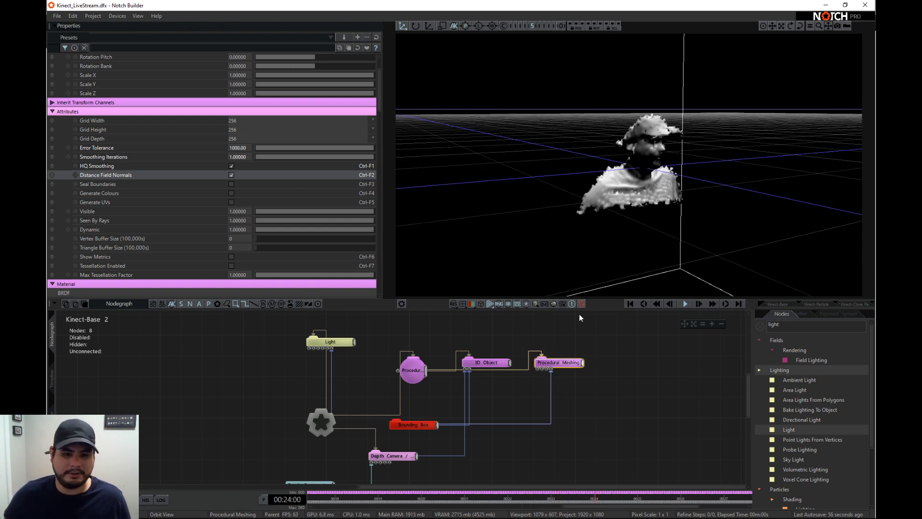
{"action": "left_click_drag", "start_coordinate": [559, 363], "coordinate": [560, 384]}
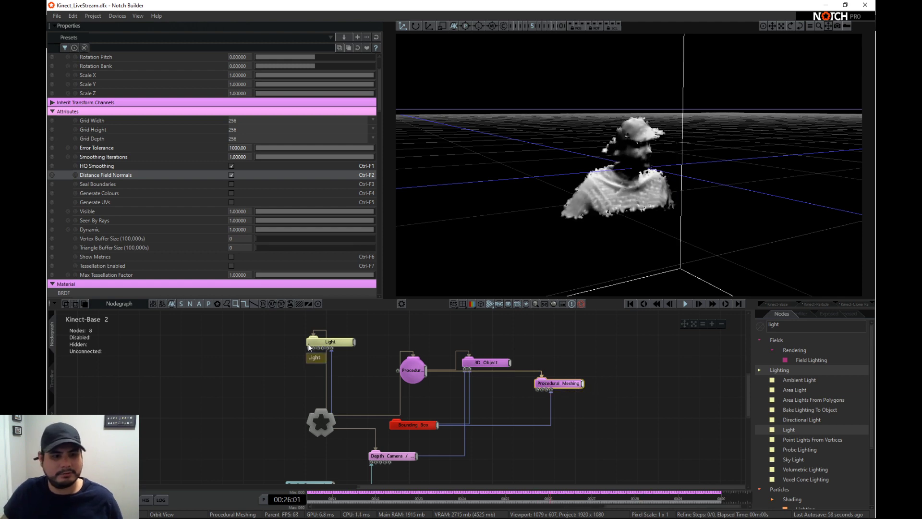
- Move the Light node away from the mesh nodes and add a Clone To Procedurals node connected to the Root
{"action": "left_click_drag", "start_coordinate": [309, 346], "coordinate": [206, 347]}
{"action": "middle_click_drag", "start_coordinate": [482, 437], "coordinate": [408, 432]}
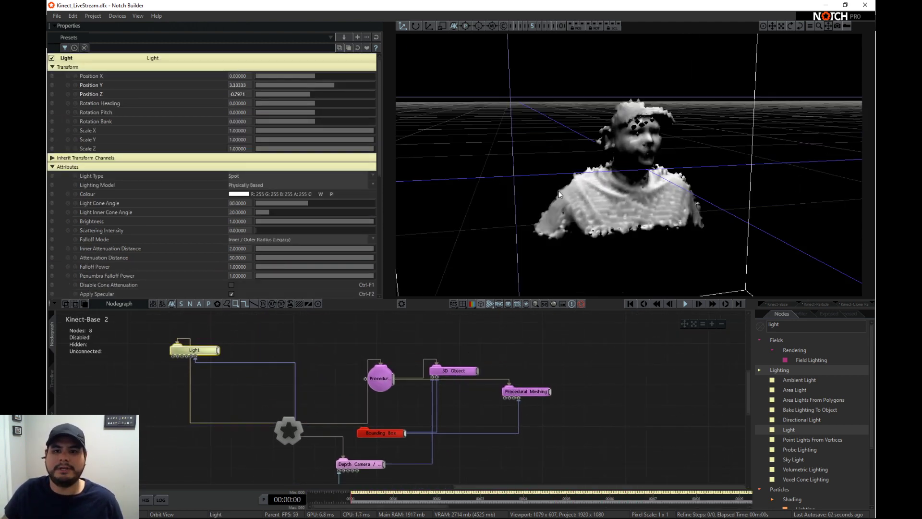
{"action": "left_click", "coordinate": [760, 327]}
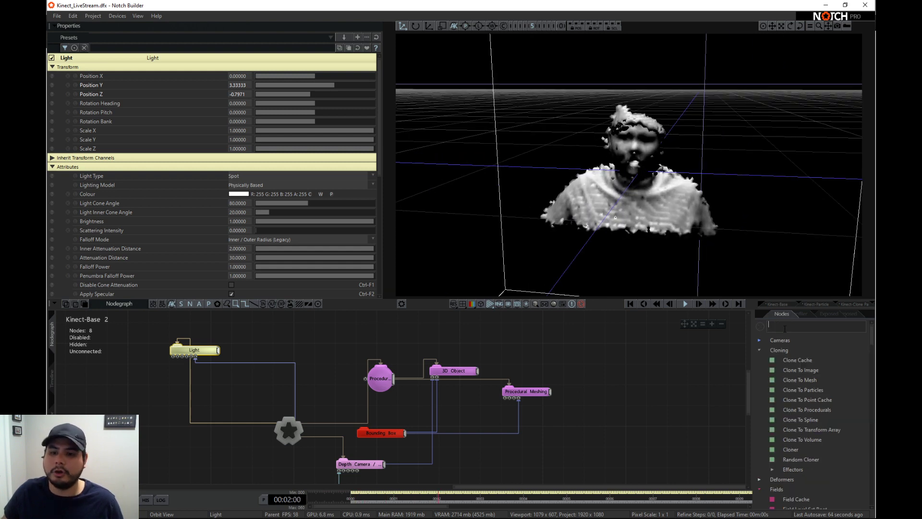
{"action": "left_click_drag", "start_coordinate": [808, 410], "coordinate": [403, 324]}
{"action": "middle_click_drag", "start_coordinate": [428, 327], "coordinate": [425, 364]}
{"action": "left_click_drag", "start_coordinate": [425, 363], "coordinate": [424, 341]}
{"action": "key", "text": "r"}
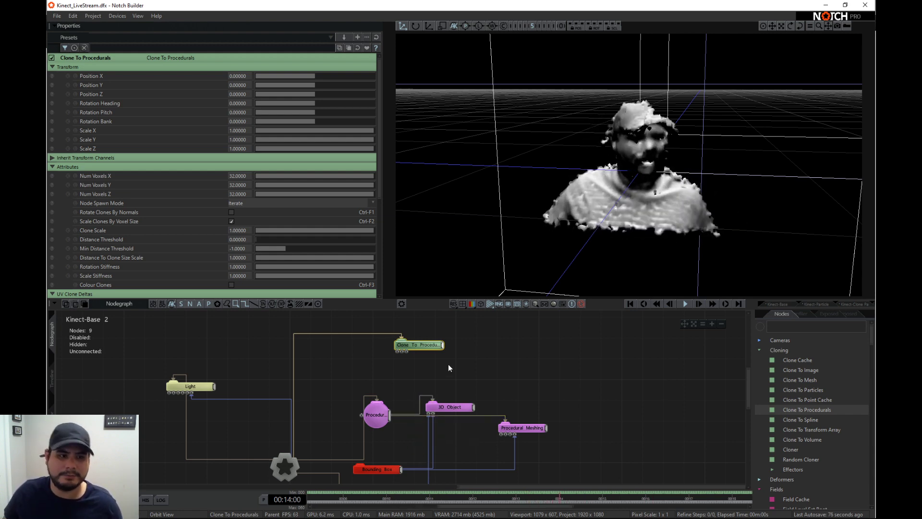
- Connect the Procedural Root and the Bounding Box to the Clone To Procedurals node's inputs
{"action": "scroll", "coordinate": [246, 104], "scroll_direction": "down", "scroll_amount": 2}
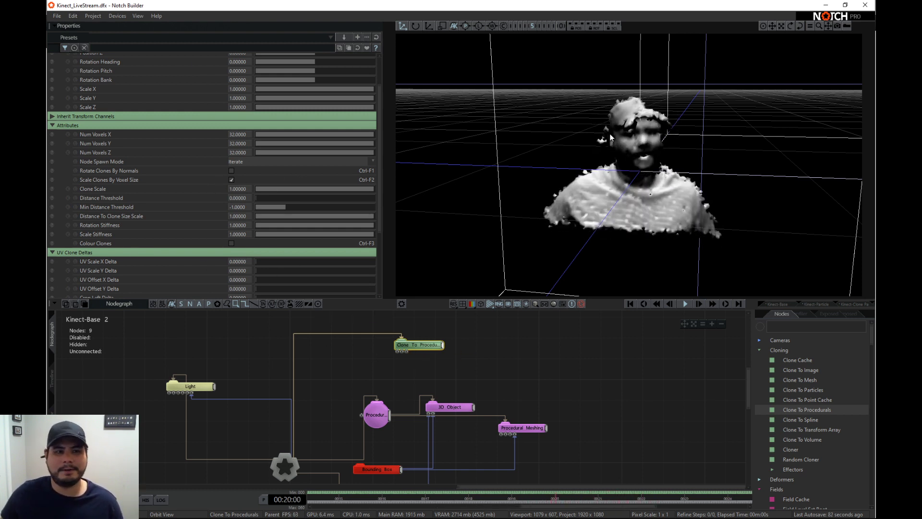
{"action": "left_click_drag", "start_coordinate": [577, 193], "coordinate": [624, 191]}
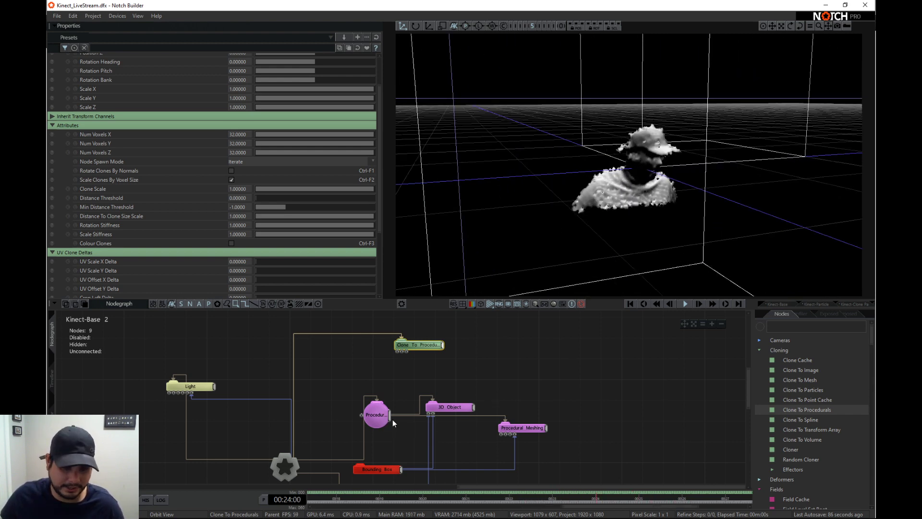
{"action": "left_click_drag", "start_coordinate": [394, 358], "coordinate": [397, 351]}
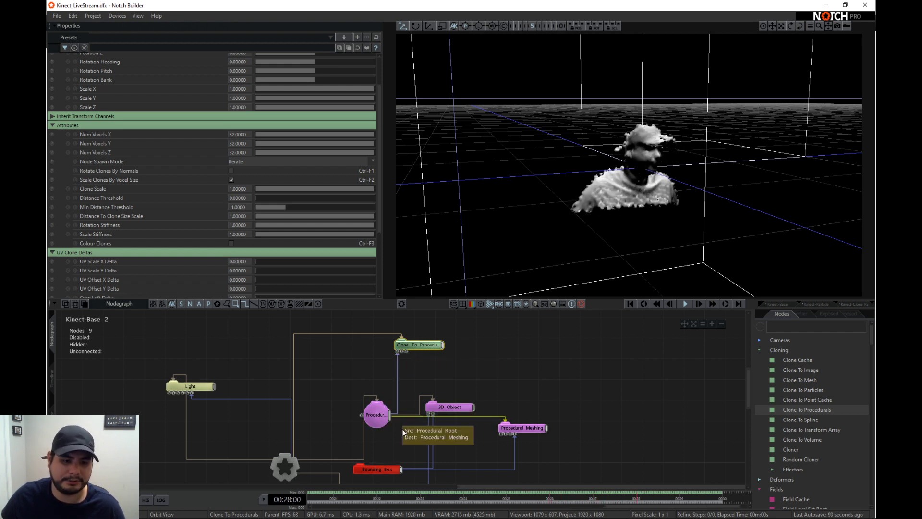
{"action": "left_click_drag", "start_coordinate": [407, 356], "coordinate": [406, 353]}
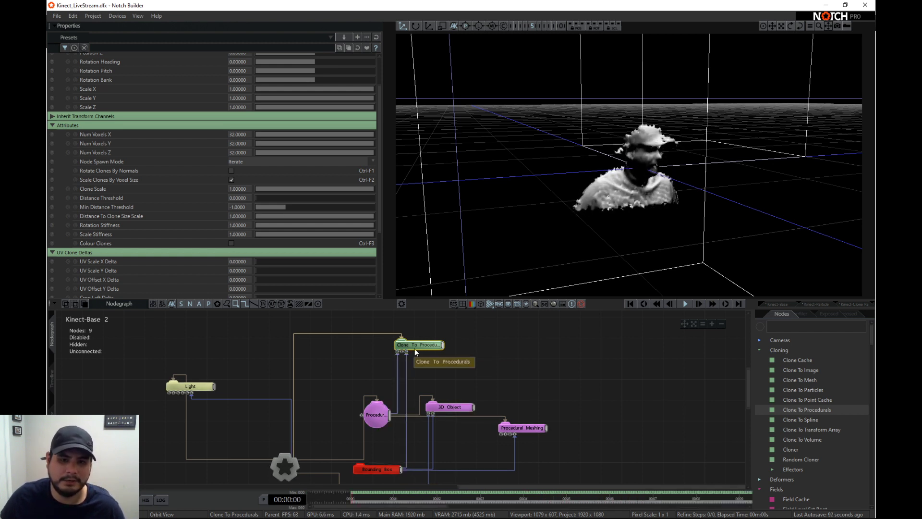
- Add a Shape 3D node and connect it as a child of the Clone To Procedurals node
{"action": "type", "text": "shape"}
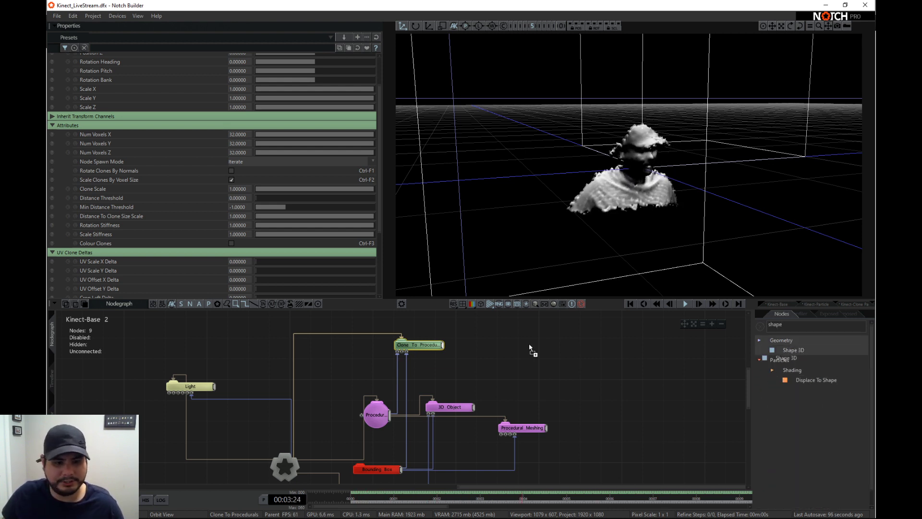
{"action": "left_click_drag", "start_coordinate": [529, 344], "coordinate": [528, 345]}
{"action": "left_click_drag", "start_coordinate": [443, 344], "coordinate": [505, 343]}
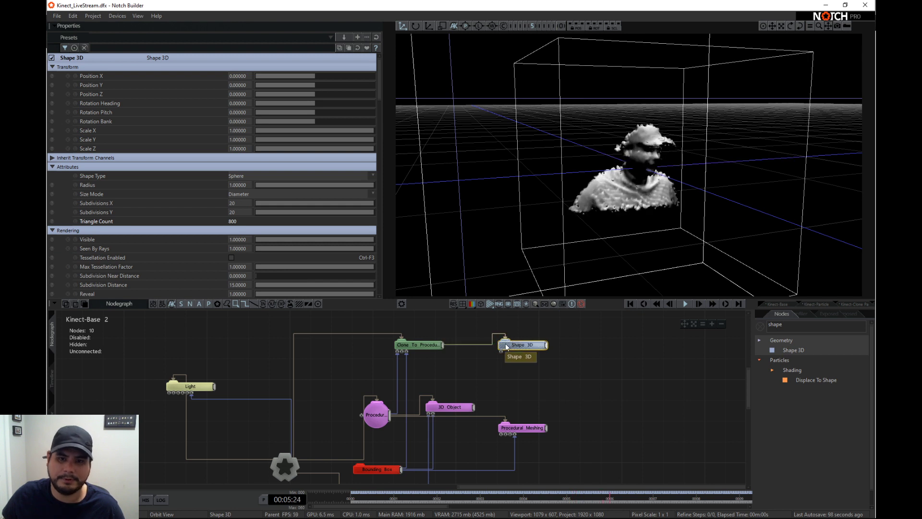
- Try a Clone Scale of about 0.076 on the Clone To Procedurals node, and restore it to 1
{"action": "left_click", "coordinate": [421, 346]}
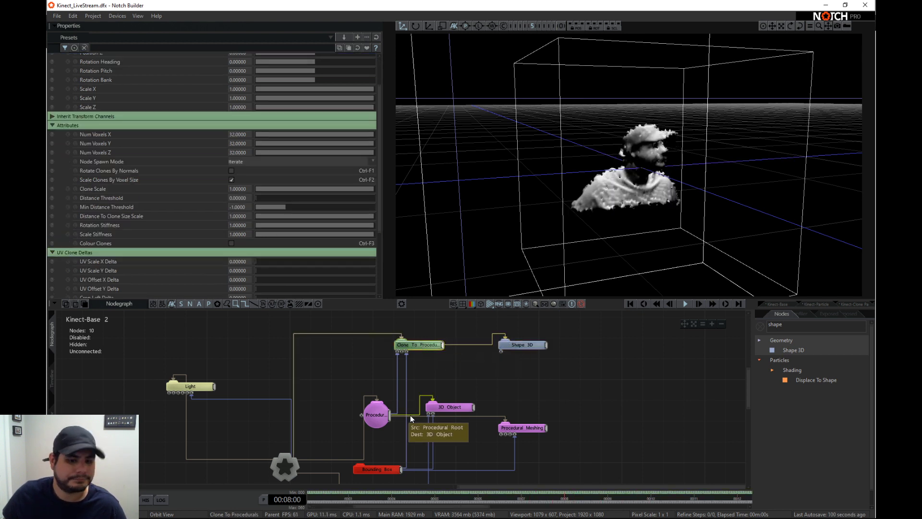
{"action": "left_click", "coordinate": [507, 345]}
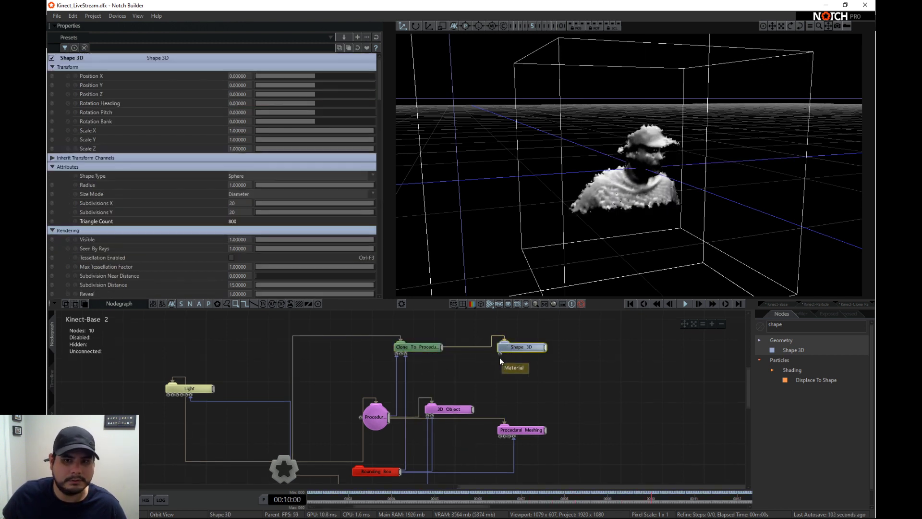
{"action": "left_click", "coordinate": [397, 346]}
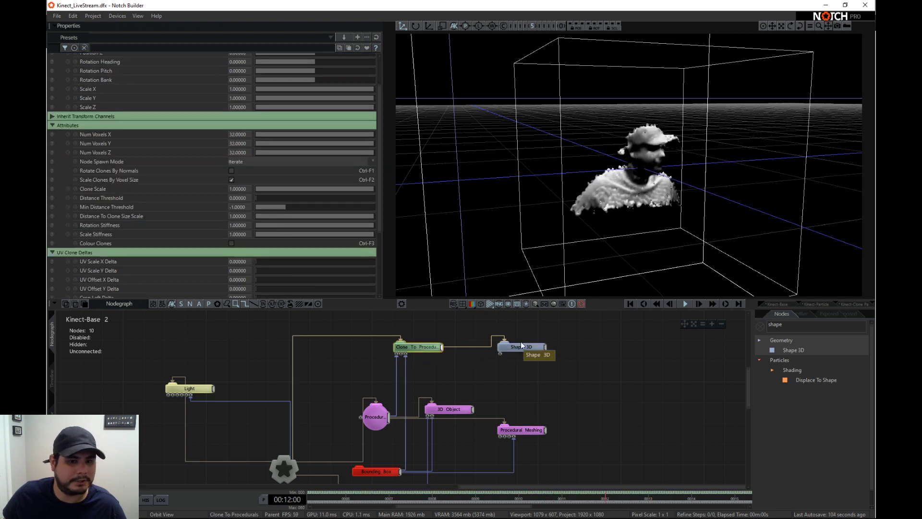
{"action": "left_click_drag", "start_coordinate": [536, 344], "coordinate": [533, 356]}
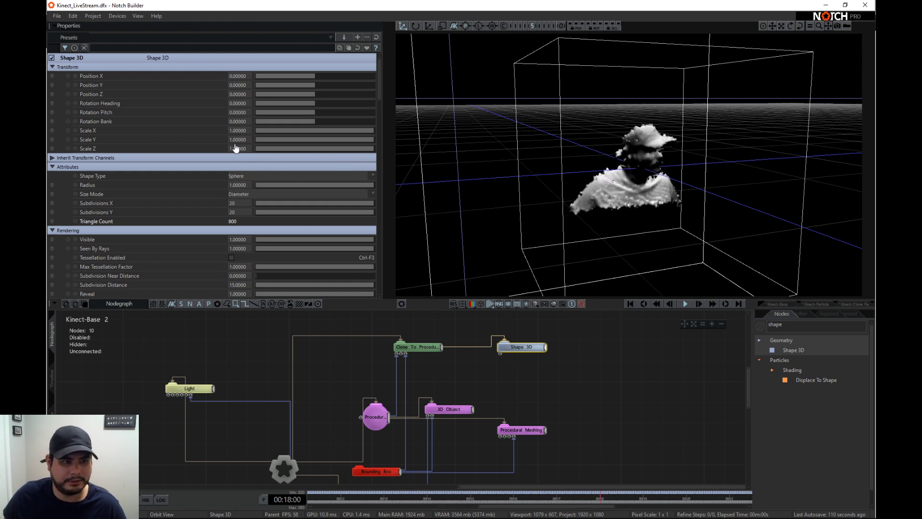
{"action": "left_click", "coordinate": [407, 346]}
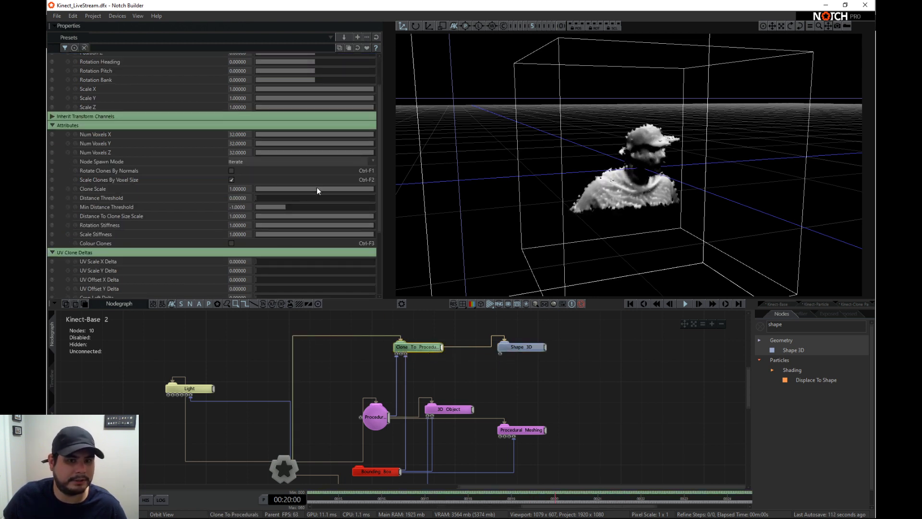
{"action": "left_click_drag", "start_coordinate": [317, 188], "coordinate": [268, 188]}
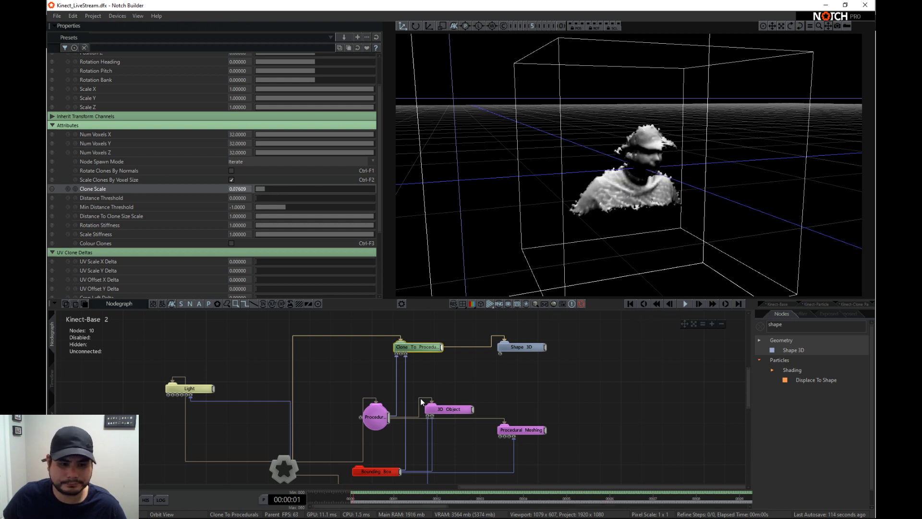
{"action": "middle_click_drag", "start_coordinate": [428, 415], "coordinate": [429, 395]}
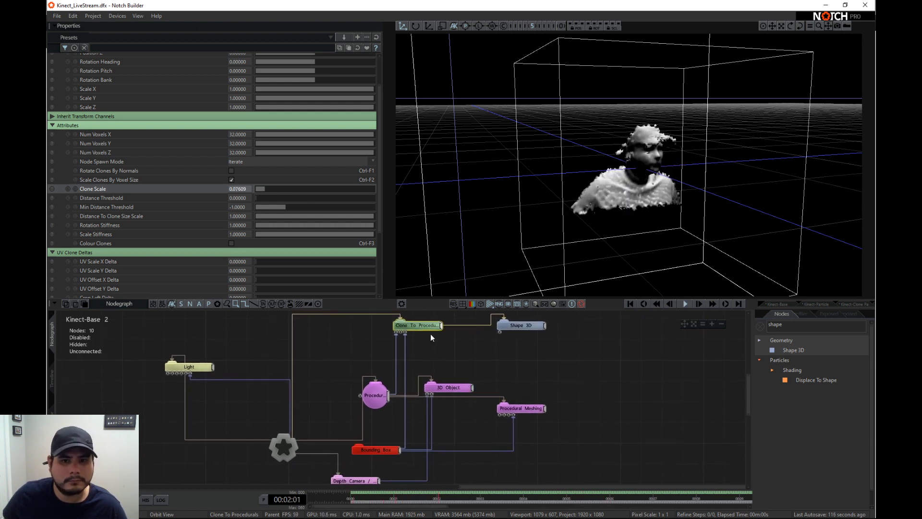
{"action": "left_click", "coordinate": [266, 197]}
{"action": "left_click_drag", "start_coordinate": [260, 188], "coordinate": [629, 188]}
{"action": "middle_click_drag", "start_coordinate": [419, 415], "coordinate": [419, 390]}
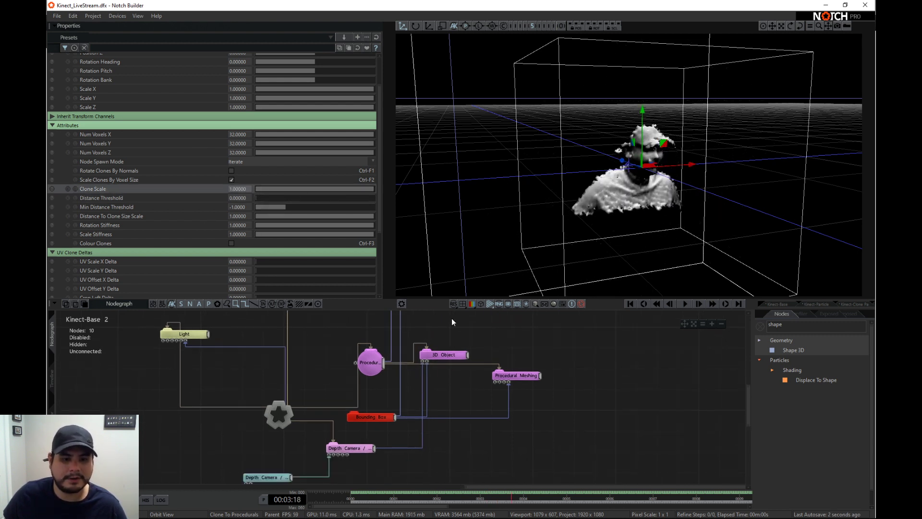
- Hide the Procedural Meshing surface by setting its Visible attribute to 0
{"action": "middle_click_drag", "start_coordinate": [364, 356], "coordinate": [377, 396]}
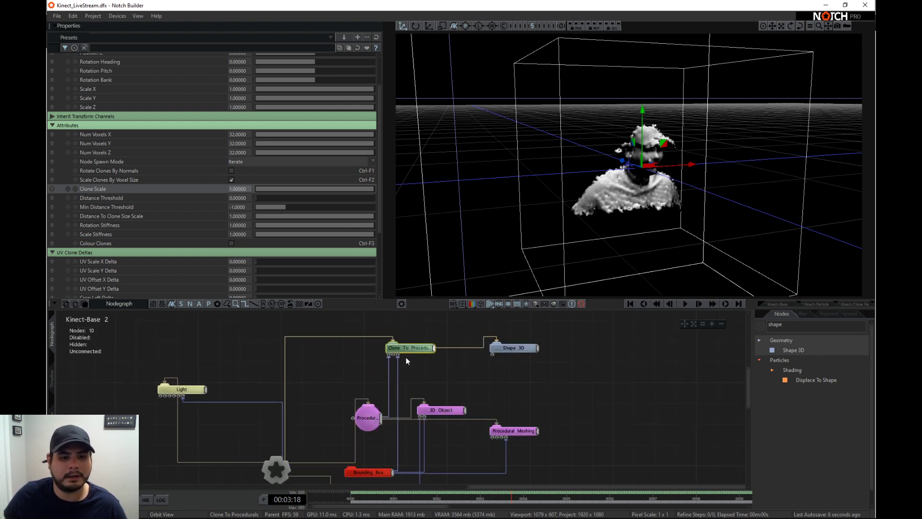
{"action": "left_click", "coordinate": [510, 426]}
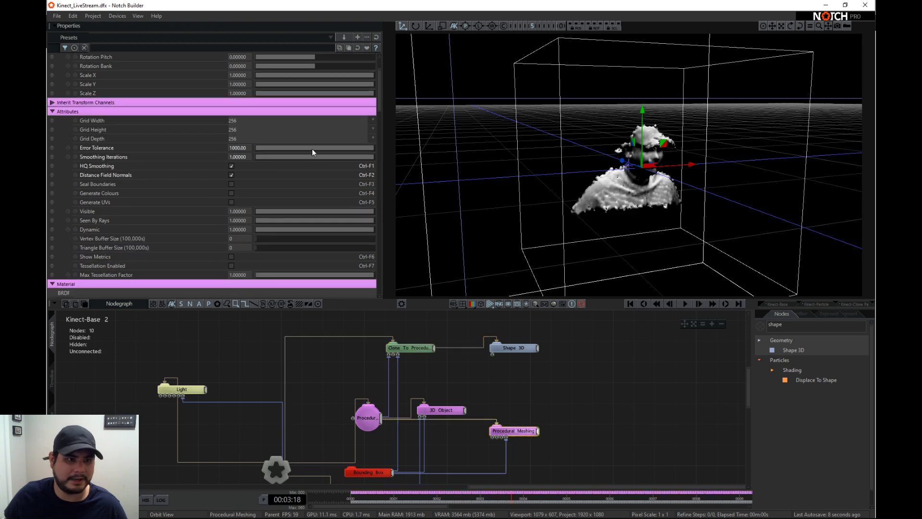
{"action": "scroll", "coordinate": [206, 235], "scroll_direction": "down", "scroll_amount": 2}
{"action": "scroll", "coordinate": [212, 243], "scroll_direction": "up", "scroll_amount": 4}
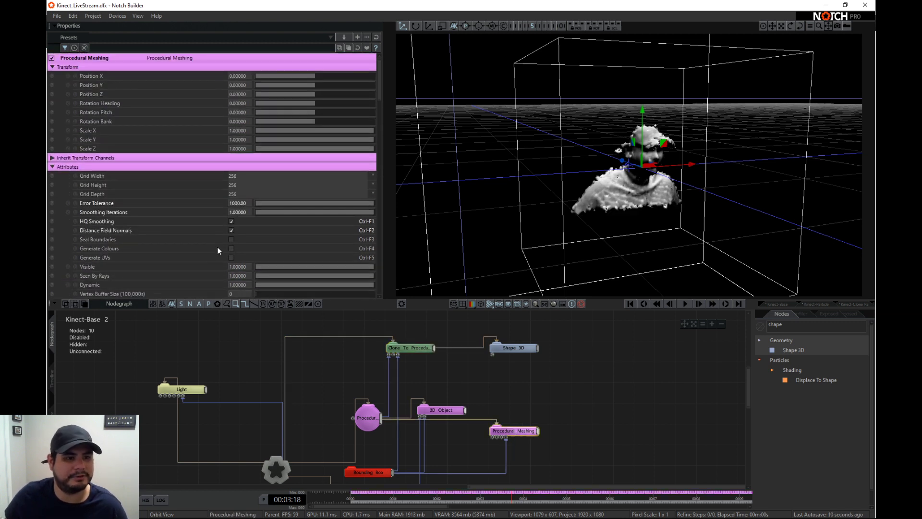
{"action": "scroll", "coordinate": [218, 246], "scroll_direction": "down", "scroll_amount": 4}
{"action": "middle_click_drag", "start_coordinate": [521, 402], "coordinate": [508, 385]}
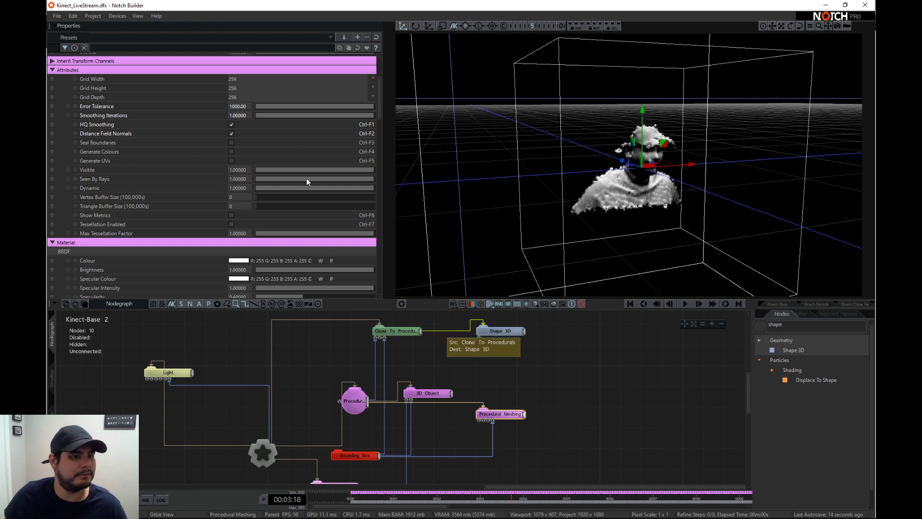
{"action": "left_click_drag", "start_coordinate": [303, 169], "coordinate": [184, 154]}
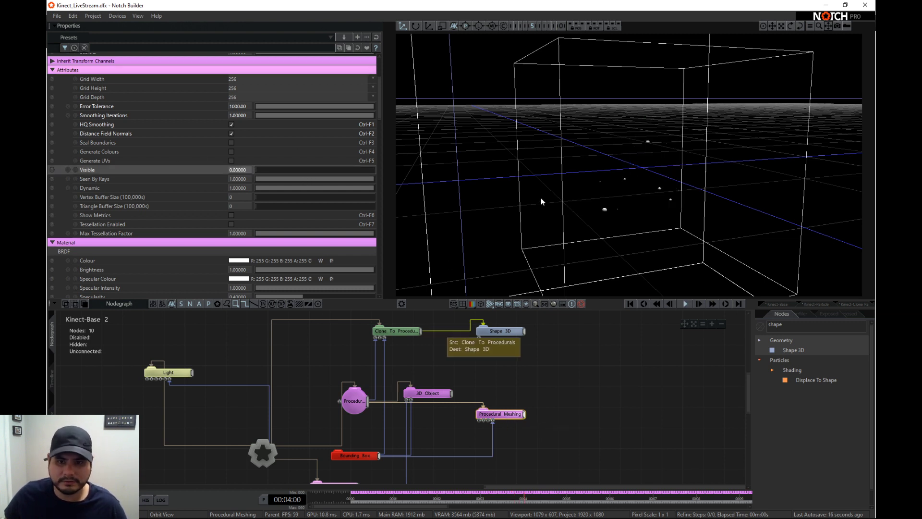
{"action": "left_click_drag", "start_coordinate": [541, 201], "coordinate": [651, 263]}
- Change the Shape 3D node's Shape Type to Box
{"action": "left_click", "coordinate": [499, 333]}
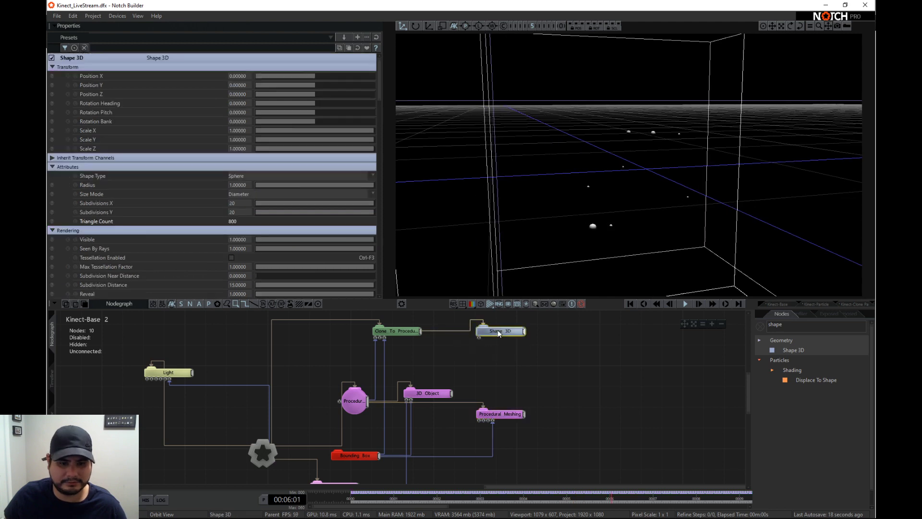
{"action": "left_click", "coordinate": [268, 177]}
{"action": "left_click", "coordinate": [287, 182]}
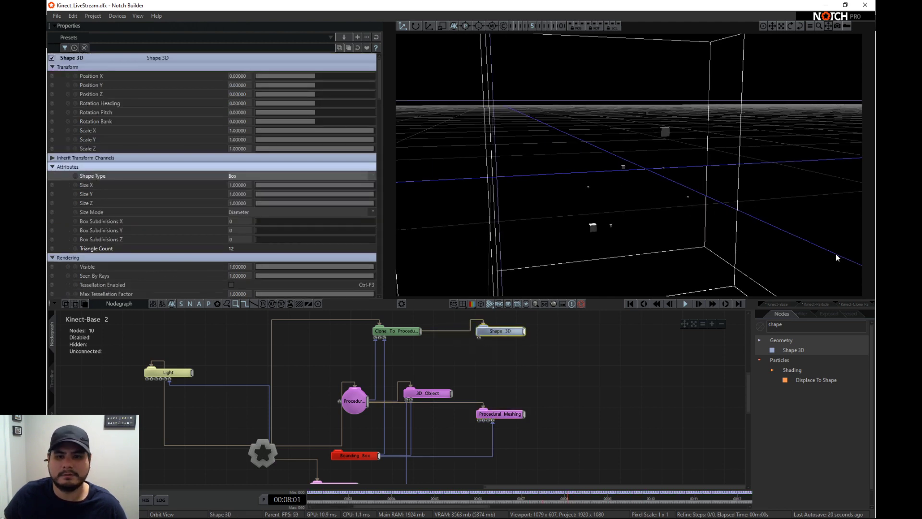
{"action": "mouse_move", "coordinate": [836, 258]}
{"action": "left_mouse_down"}
{"action": "mouse_move", "coordinate": [679, 216]}
{"action": "mouse_move", "coordinate": [727, 211]}
{"action": "mouse_move", "coordinate": [507, 222]}
{"action": "mouse_move", "coordinate": [598, 218]}
{"action": "mouse_move", "coordinate": [569, 206]}
{"action": "mouse_move", "coordinate": [653, 203]}
{"action": "mouse_move", "coordinate": [619, 210]}
{"action": "mouse_move", "coordinate": [633, 208]}
{"action": "left_mouse_up"}
- Set Num Voxels X, Y and Z to 540 on the Clone To Procedurals node and check the clones from several angles
{"action": "left_click", "coordinate": [399, 331]}
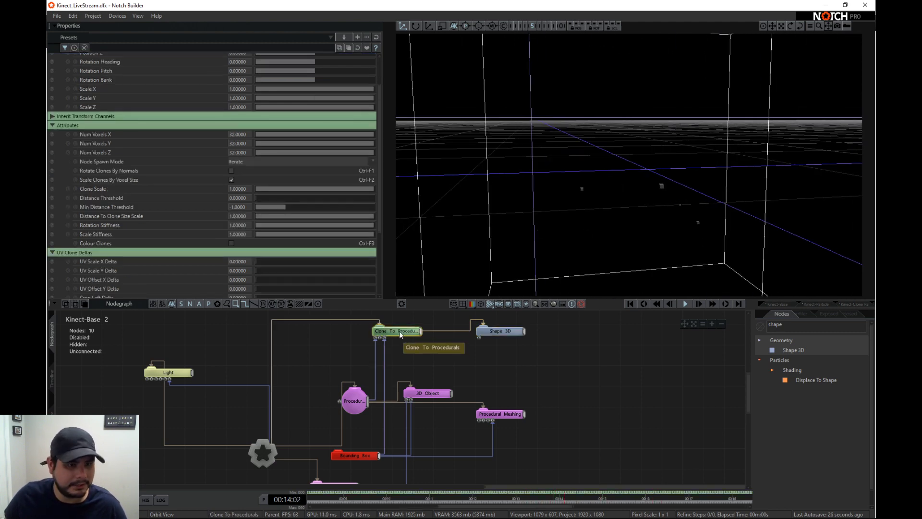
{"action": "double_click", "coordinate": [237, 135]}
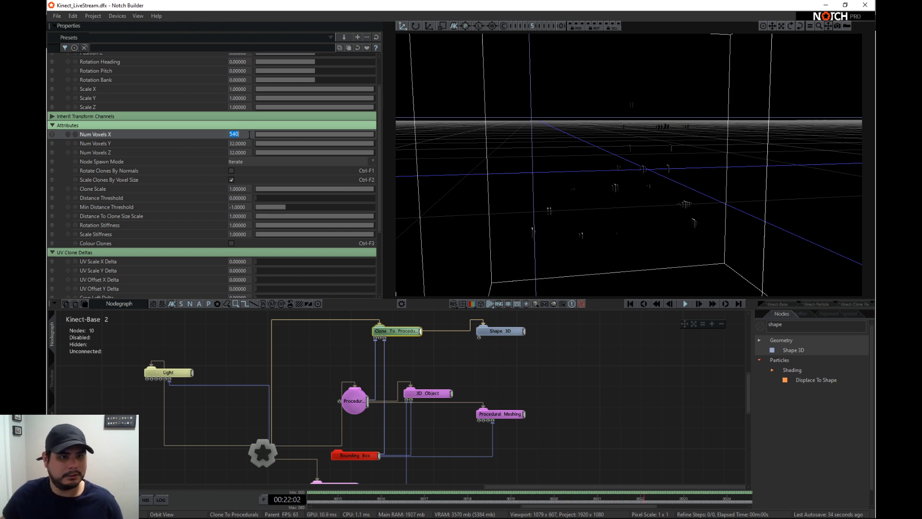
{"action": "double_click", "coordinate": [240, 143]}
{"action": "type", "text": "540"}
{"action": "double_click", "coordinate": [243, 153]}
{"action": "type", "text": "540"}
{"action": "left_click", "coordinate": [216, 154]}
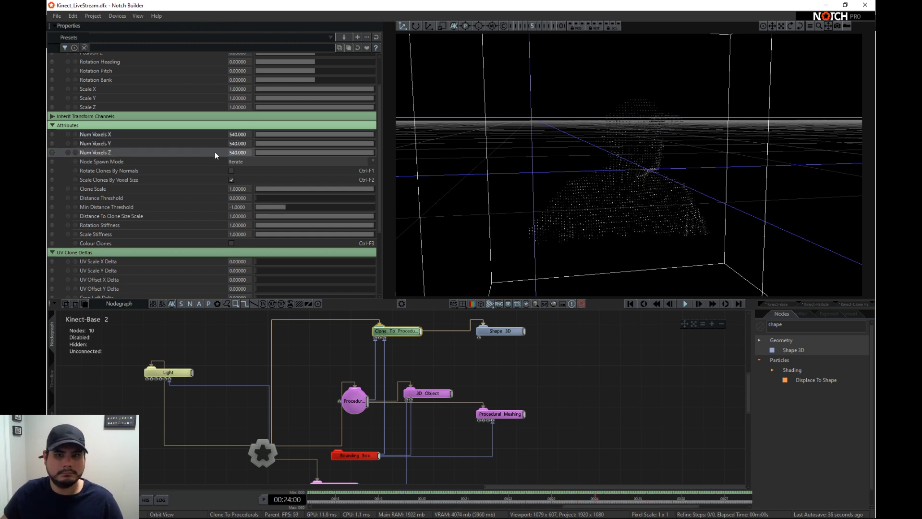
{"action": "left_click_drag", "start_coordinate": [565, 177], "coordinate": [663, 241]}
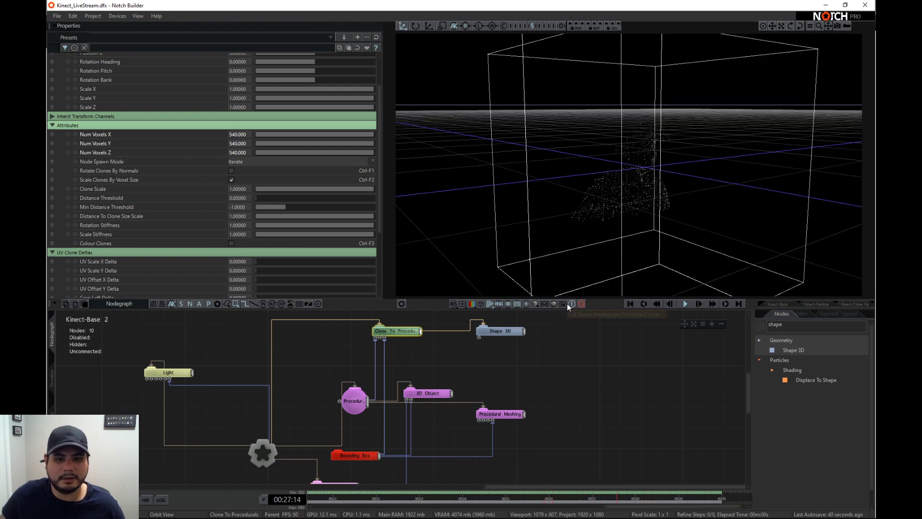
{"action": "left_click", "coordinate": [520, 306]}
{"action": "right_click_drag", "start_coordinate": [612, 178], "coordinate": [672, 177]}
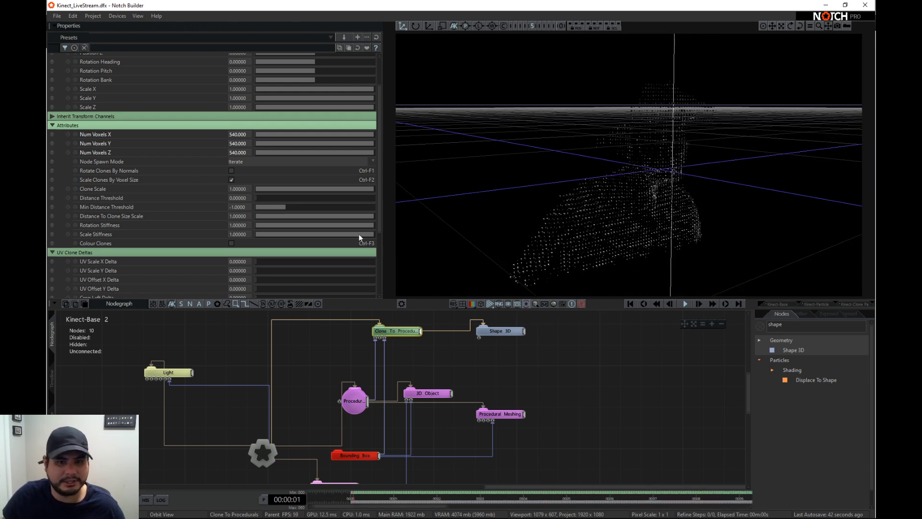
- Try adjusting the Clone To Procedurals node's Distance Threshold and check the Shape 3D node's size attributes
{"action": "scroll", "coordinate": [359, 234], "scroll_direction": "down", "scroll_amount": 1}
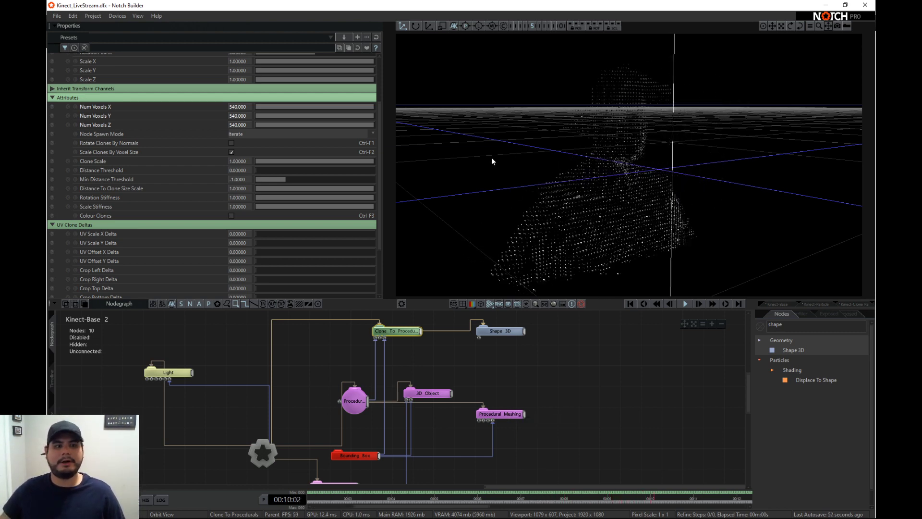
{"action": "left_click_drag", "start_coordinate": [266, 168], "coordinate": [252, 172]}
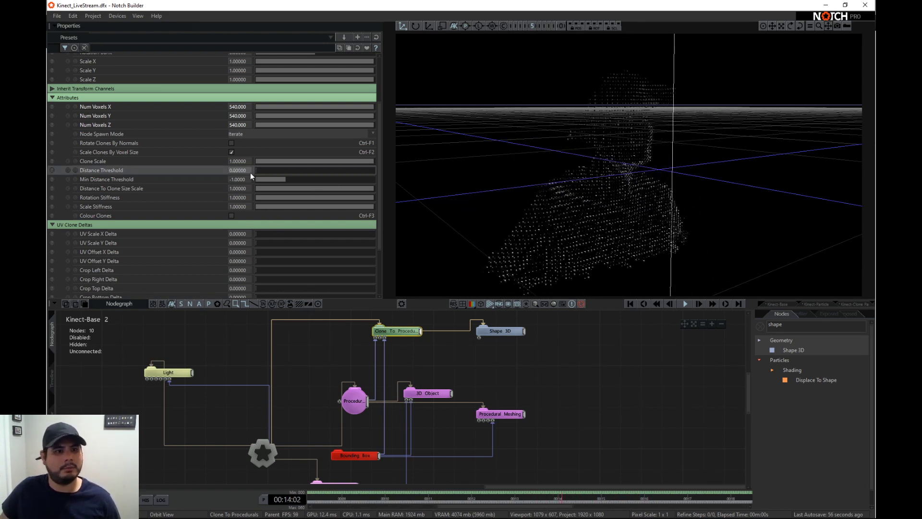
{"action": "left_click", "coordinate": [500, 331]}
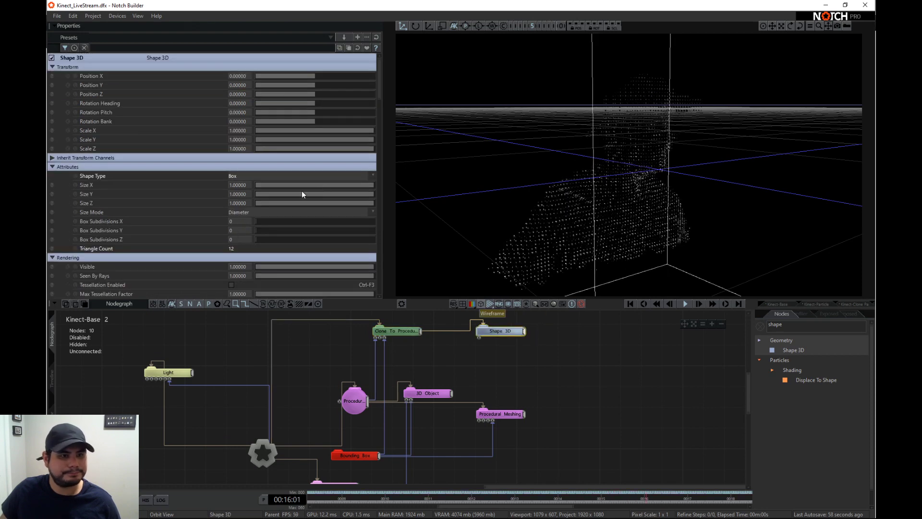
- Set the Clone To Procedurals node's Clone Scale to 5 and view the cloned boxes up close
{"action": "left_click", "coordinate": [387, 331]}
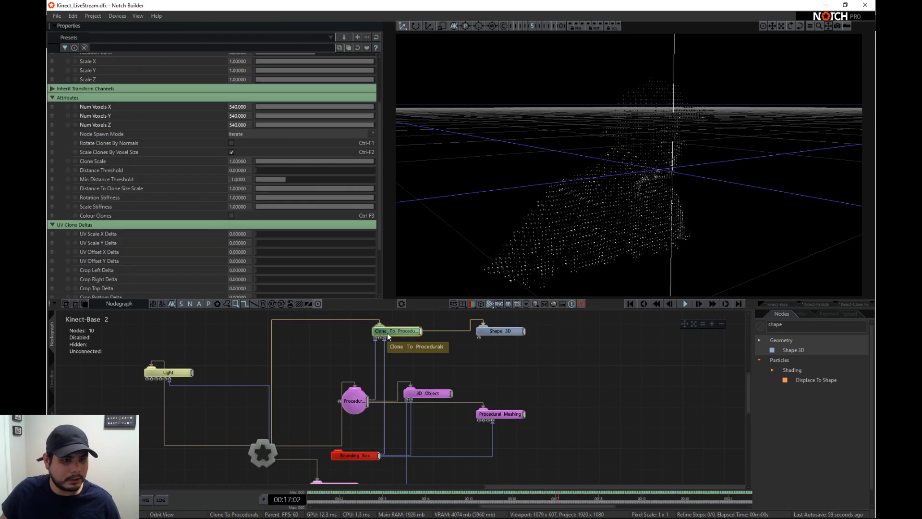
{"action": "left_click", "coordinate": [246, 162]}
{"action": "type", "text": "5"}
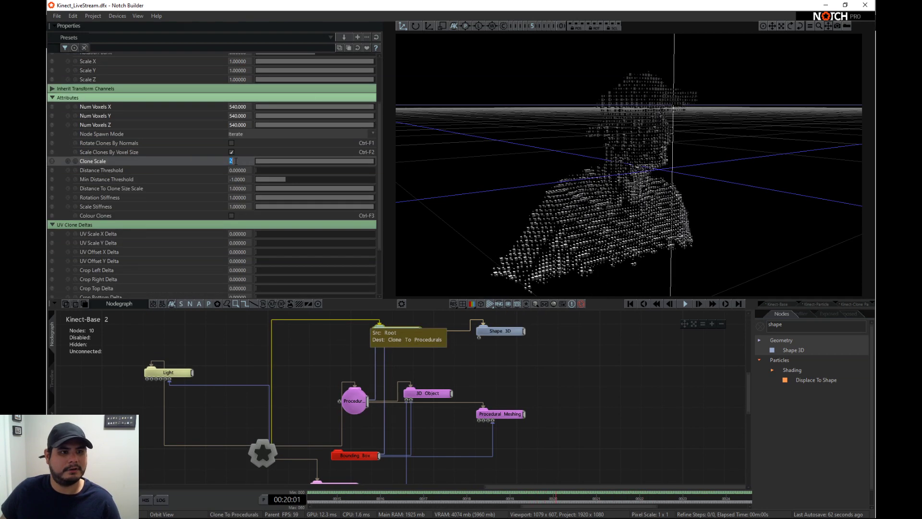
{"action": "key", "text": "Return"}
{"action": "scroll", "coordinate": [598, 172], "scroll_direction": "up", "scroll_amount": 5}
{"action": "right_click_drag", "start_coordinate": [601, 176], "coordinate": [625, 188]}
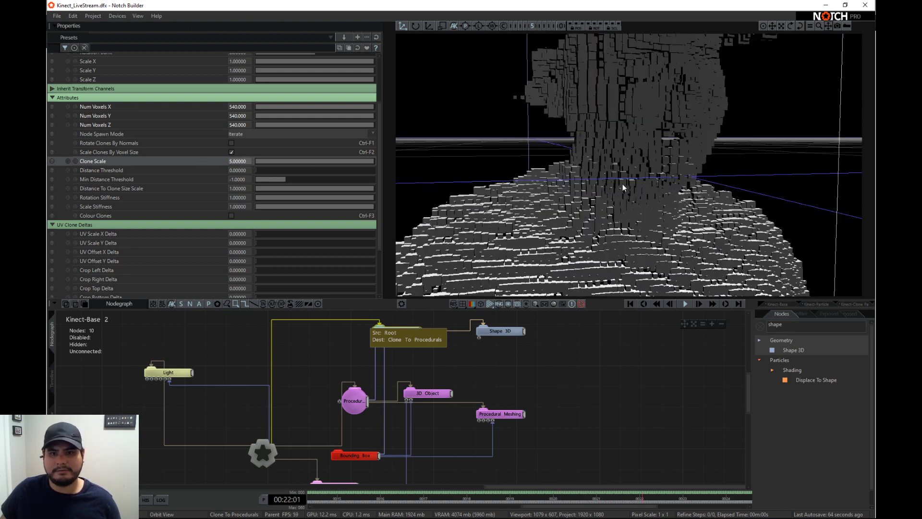
- View the whole cloned figure from the side and examine the existing Light node's Position Y
{"action": "scroll", "coordinate": [625, 187], "scroll_direction": "down", "scroll_amount": 5}
{"action": "right_click_drag", "start_coordinate": [777, 213], "coordinate": [695, 232]}
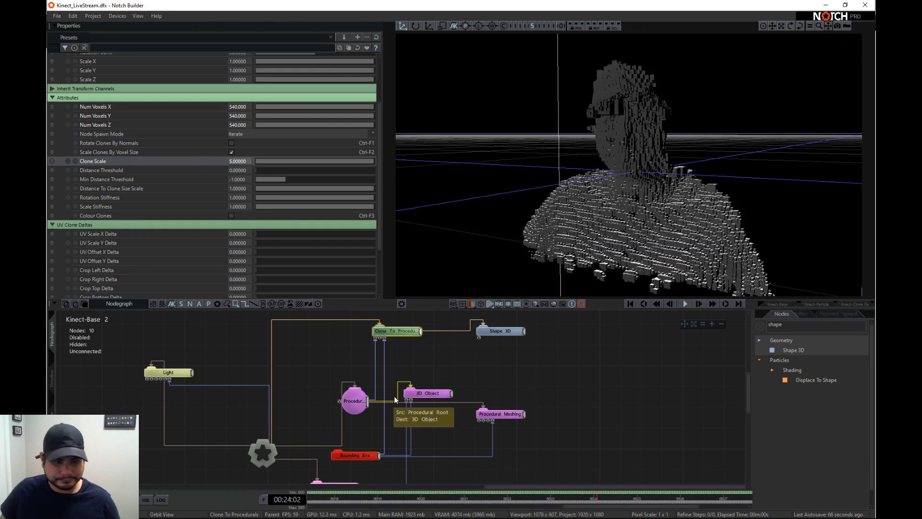
{"action": "left_click", "coordinate": [188, 375]}
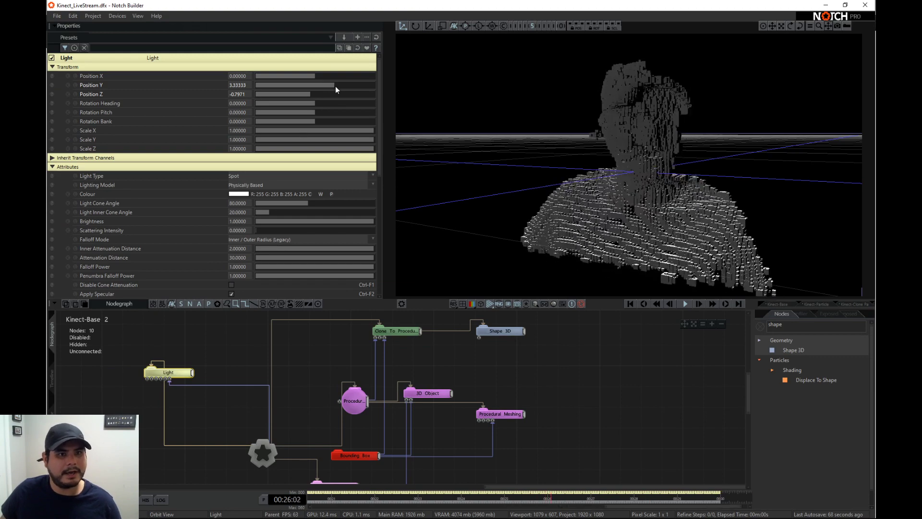
{"action": "mouse_move", "coordinate": [335, 86]}
{"action": "left_mouse_down"}
{"action": "mouse_move", "coordinate": [326, 86]}
{"action": "mouse_move", "coordinate": [334, 85]}
{"action": "left_mouse_up"}
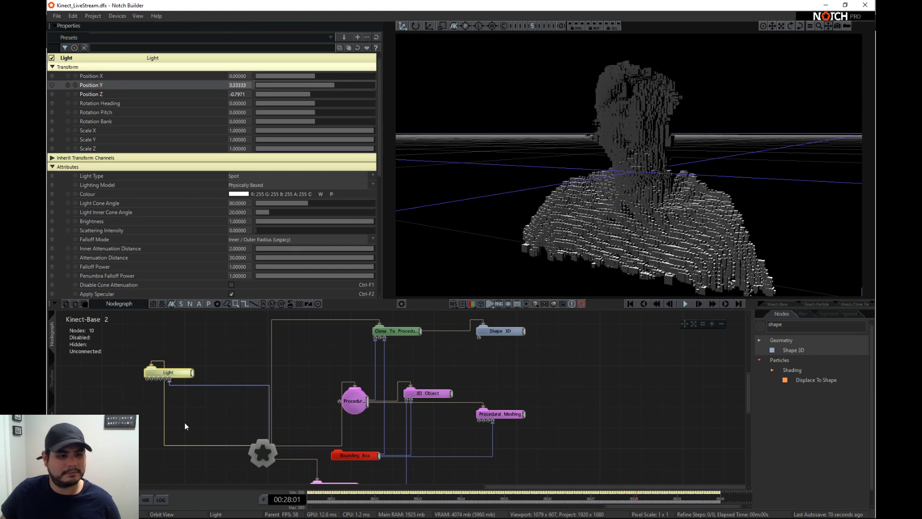
- Duplicate the Light node, connect the copy to the Root node as parent and target, and reset its properties
{"action": "key", "text": "ctrl+c"}
{"action": "key", "text": "ctrl+v"}
{"action": "left_click_drag", "start_coordinate": [220, 393], "coordinate": [233, 372]}
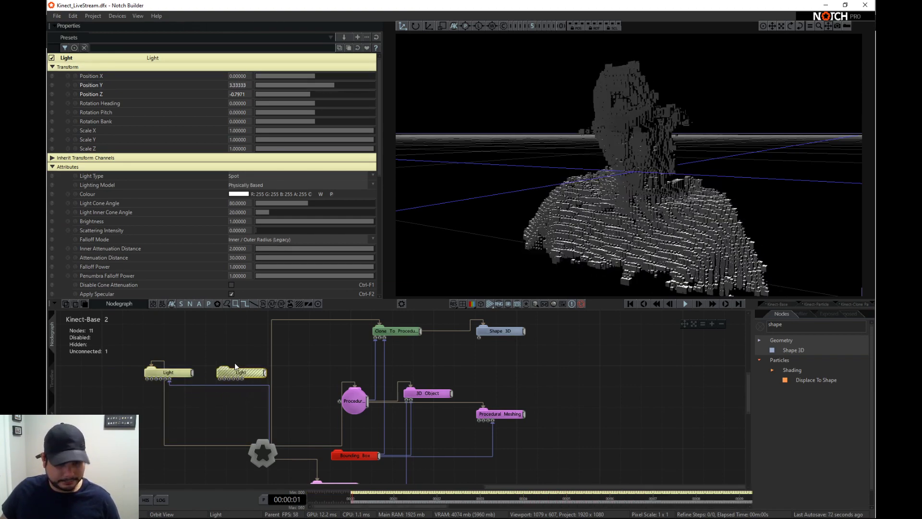
{"action": "key", "text": "r"}
{"action": "left_click_drag", "start_coordinate": [264, 452], "coordinate": [243, 374]}
{"action": "left_click", "coordinate": [375, 38]}
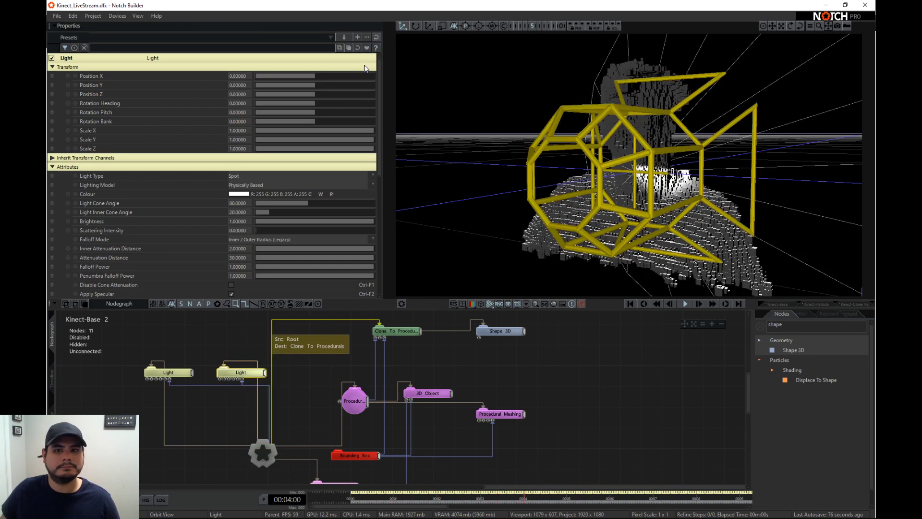
- Try the new light at about -4.49 in Position X and -7.03 in Position Z with Casts Shadows on
{"action": "left_click_drag", "start_coordinate": [315, 93], "coordinate": [278, 92]}
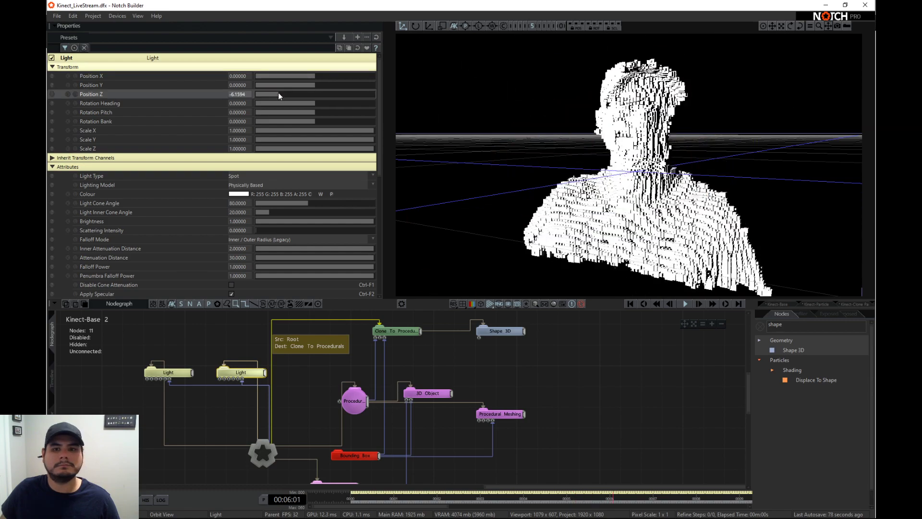
{"action": "left_click_drag", "start_coordinate": [348, 221], "coordinate": [330, 220]}
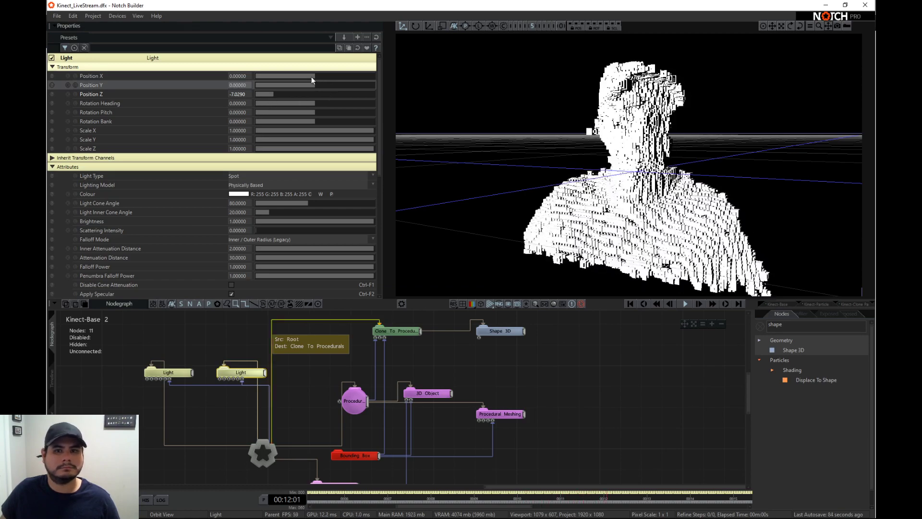
{"action": "left_click_drag", "start_coordinate": [311, 77], "coordinate": [258, 74]}
{"action": "scroll", "coordinate": [224, 243], "scroll_direction": "down", "scroll_amount": 6}
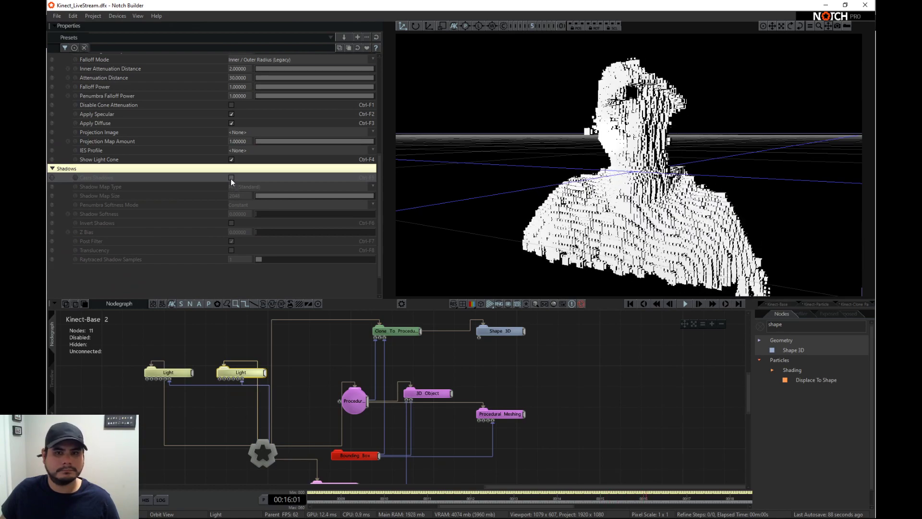
- Enable Antialiasing and Linear-Space Lighting on the Root node and return to the new light's shadow settings
{"action": "left_click", "coordinate": [267, 451]}
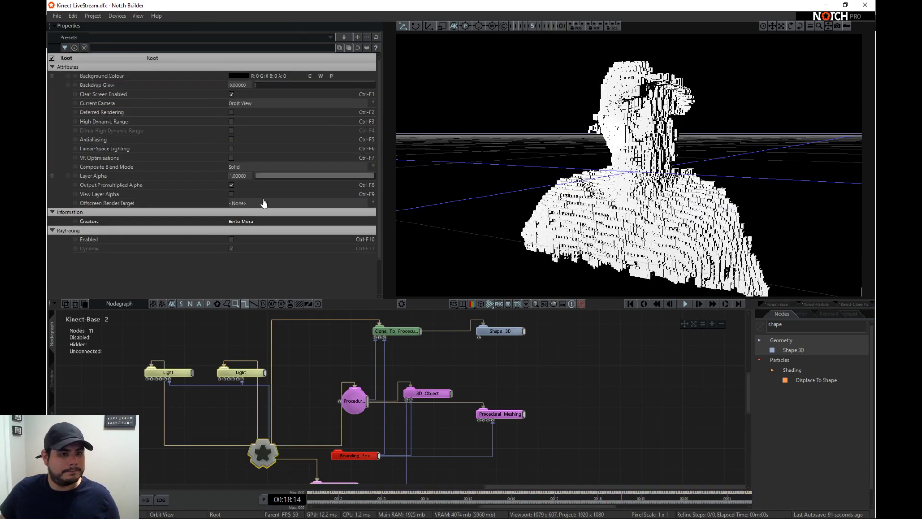
{"action": "left_click", "coordinate": [231, 140]}
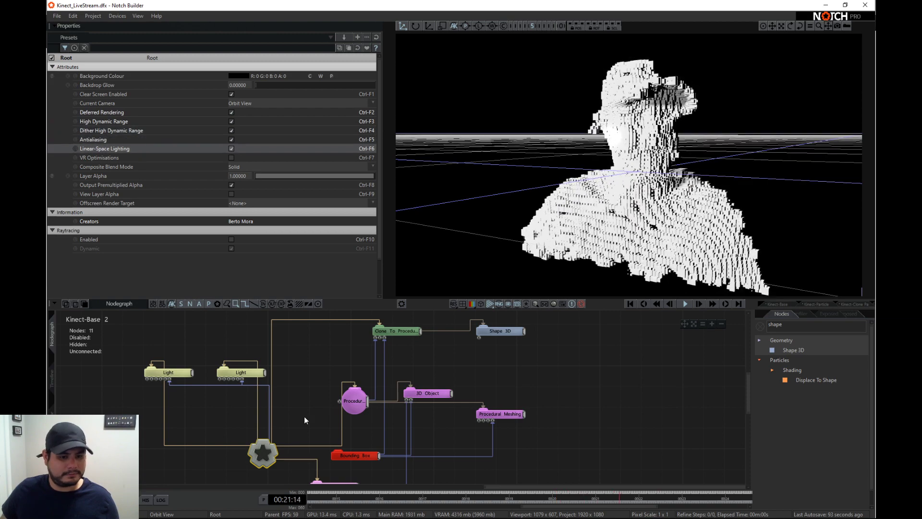
{"action": "left_click", "coordinate": [243, 372]}
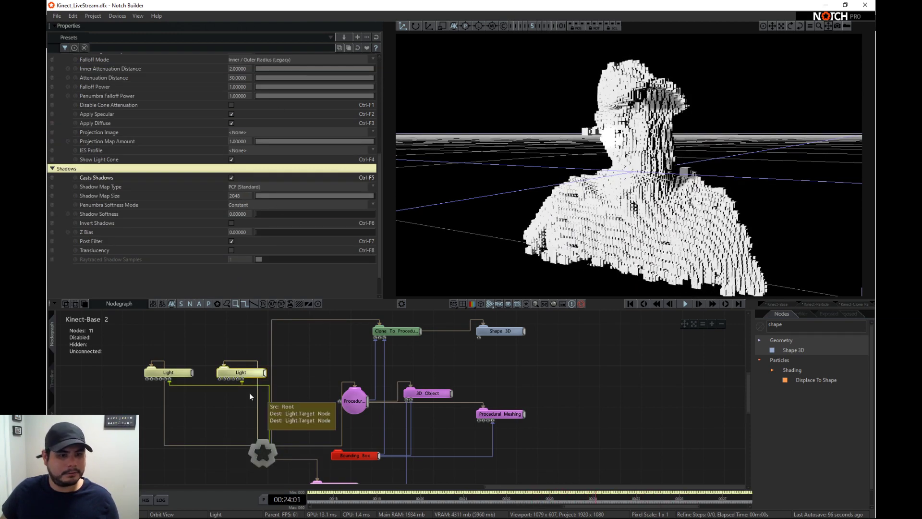
- Disable the original Light node, and reset the duplicated light to its defaults with Casts Shadows turned on
{"action": "left_click", "coordinate": [170, 374]}
{"action": "key", "text": "d"}
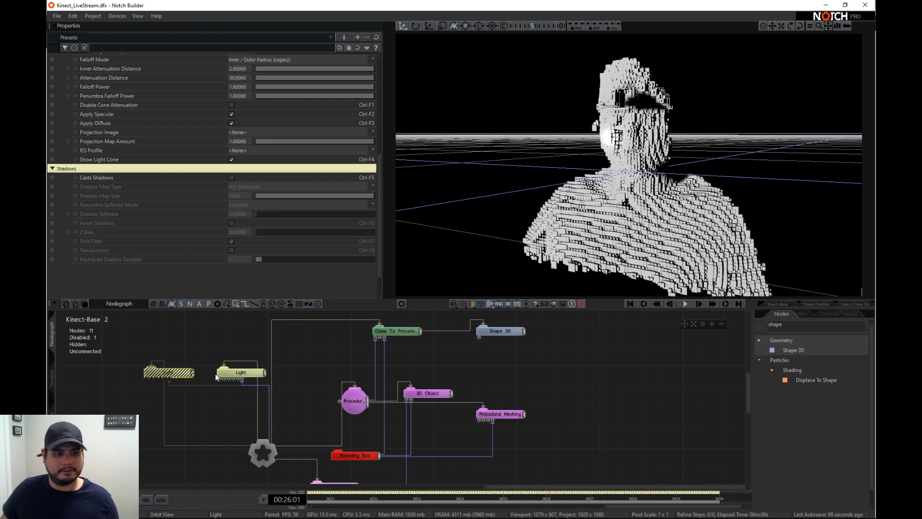
{"action": "left_click", "coordinate": [250, 371]}
{"action": "scroll", "coordinate": [288, 156], "scroll_direction": "up", "scroll_amount": 7}
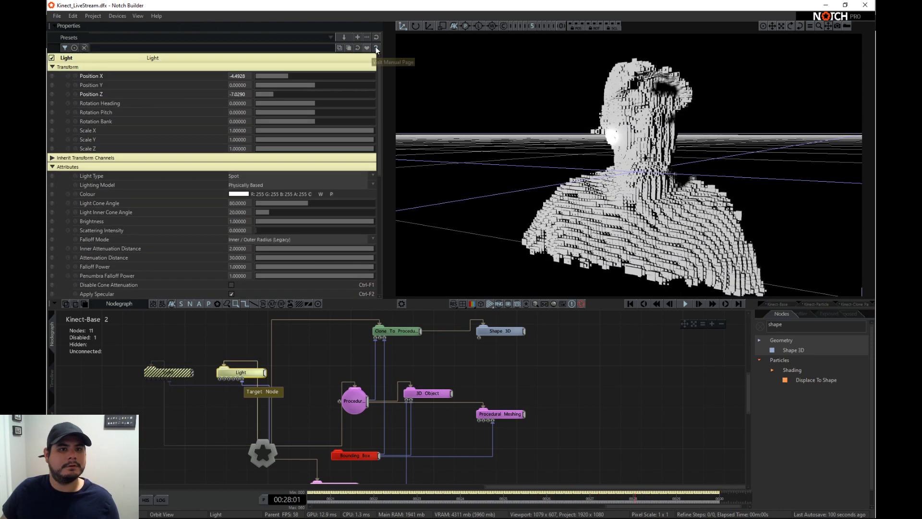
{"action": "scroll", "coordinate": [212, 233], "scroll_direction": "down", "scroll_amount": 7}
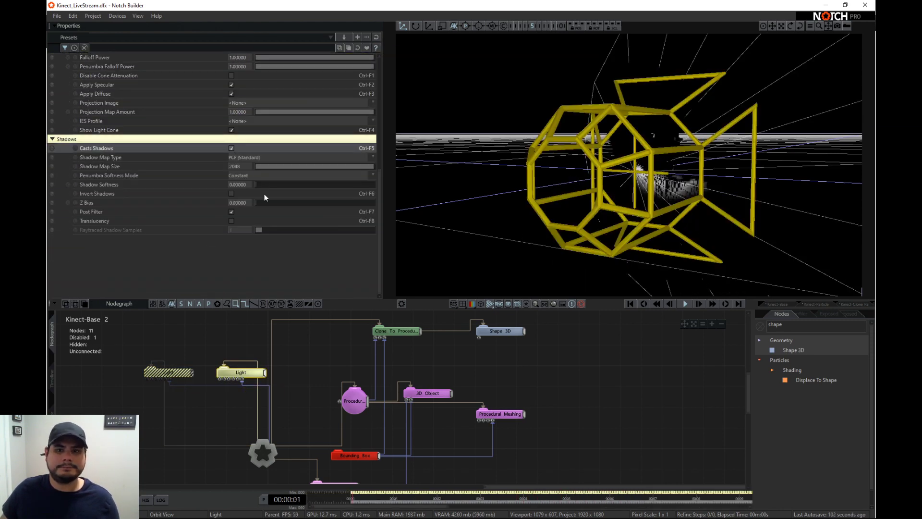
- Place the duplicated light at about X -0.14, Y 0.94, Z -0.51 and set its Shadow Softness to 1
{"action": "scroll", "coordinate": [265, 197], "scroll_direction": "up", "scroll_amount": 7}
{"action": "mouse_move", "coordinate": [317, 85]}
{"action": "left_mouse_down"}
{"action": "mouse_move", "coordinate": [309, 95]}
{"action": "mouse_move", "coordinate": [310, 76]}
{"action": "mouse_move", "coordinate": [312, 94]}
{"action": "left_mouse_up"}
{"action": "scroll", "coordinate": [690, 119], "scroll_direction": "down", "scroll_amount": 5}
{"action": "scroll", "coordinate": [296, 206], "scroll_direction": "down", "scroll_amount": 5}
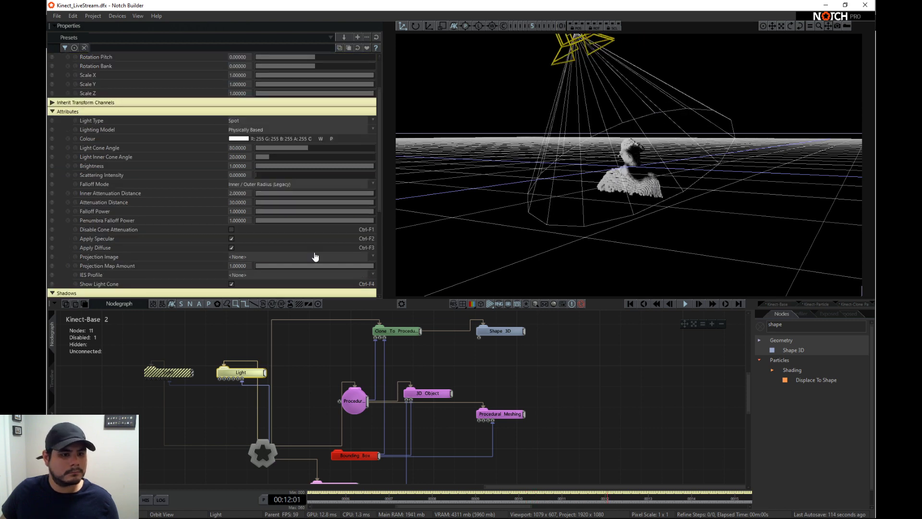
{"action": "left_click_drag", "start_coordinate": [265, 216], "coordinate": [374, 212]}
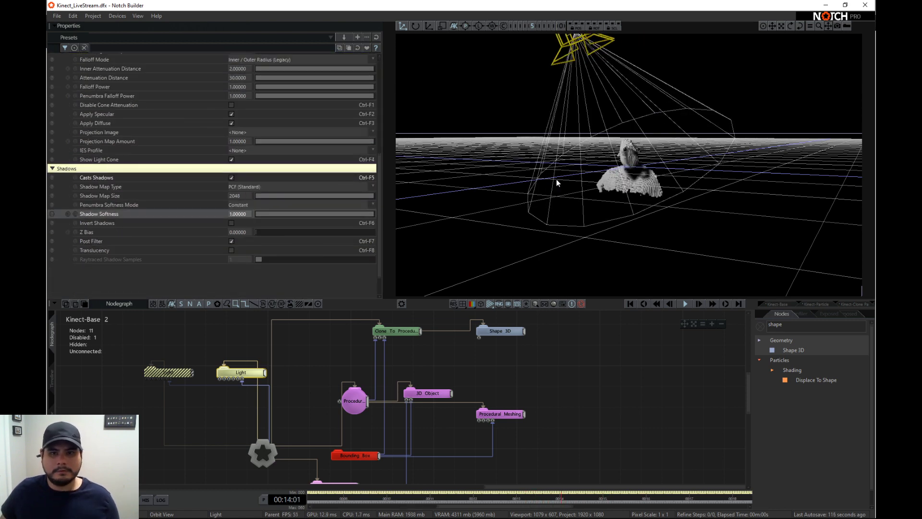
- Re-enable the original Light node and reset its properties to their defaults
{"action": "scroll", "coordinate": [590, 161], "scroll_direction": "up", "scroll_amount": 5}
{"action": "left_click", "coordinate": [153, 372]}
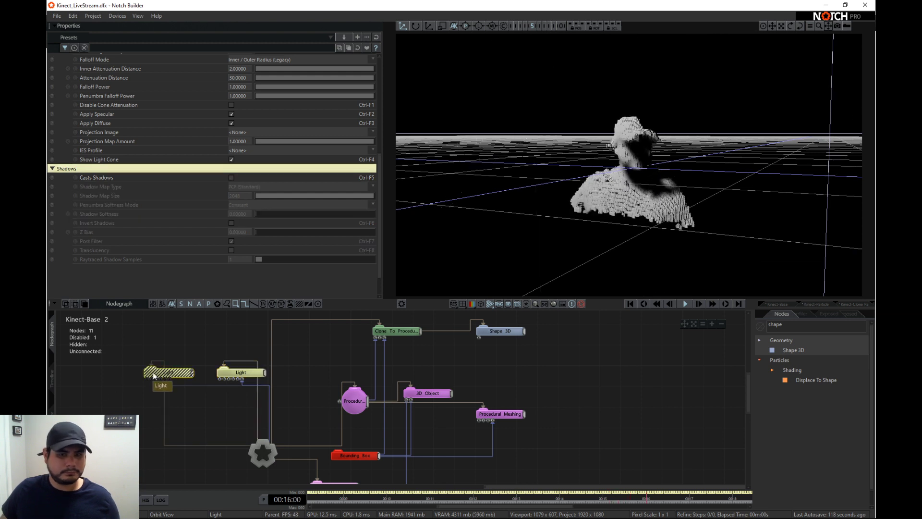
{"action": "key", "text": "d"}
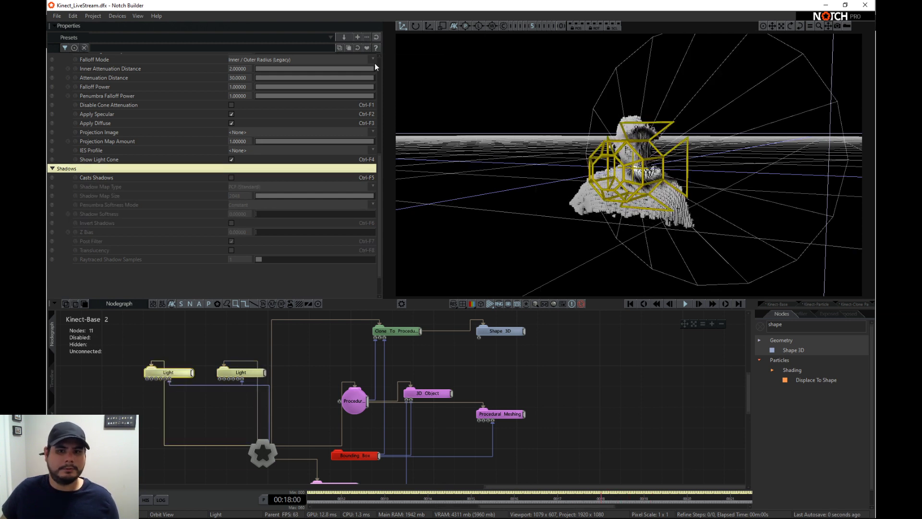
{"action": "scroll", "coordinate": [293, 91], "scroll_direction": "up", "scroll_amount": 10}
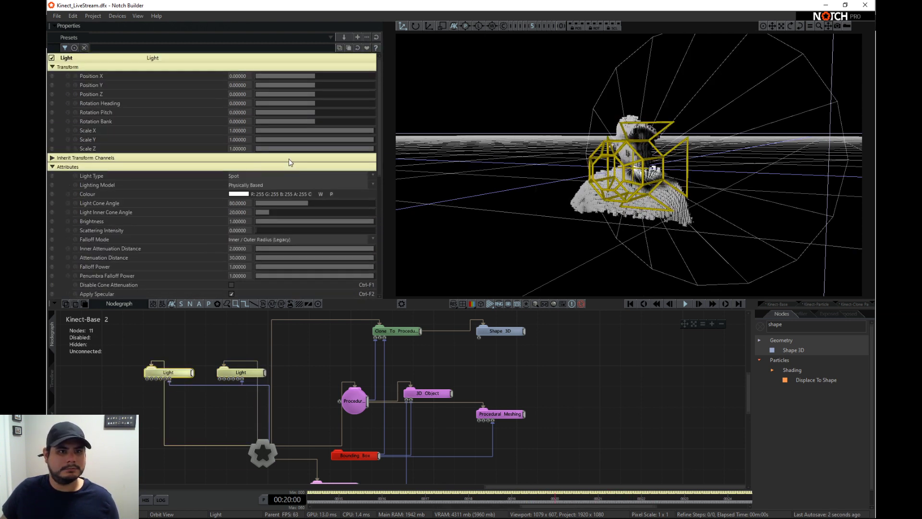
- Set the original light's Position X to about -1.81 and Position Y to about 1.38, and turn on Casts Shadows
{"action": "mouse_move", "coordinate": [316, 76]}
{"action": "left_mouse_down"}
{"action": "mouse_move", "coordinate": [285, 72]}
{"action": "mouse_move", "coordinate": [298, 74]}
{"action": "left_mouse_up"}
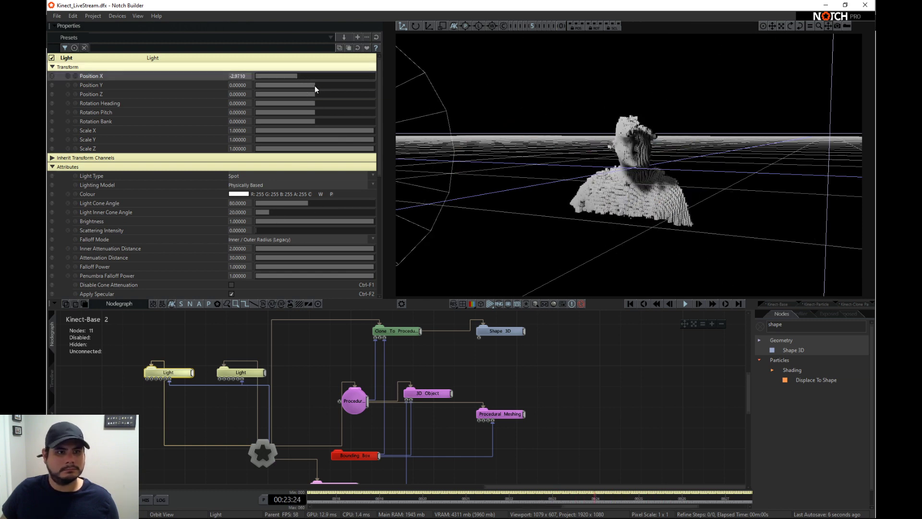
{"action": "mouse_move", "coordinate": [315, 86]}
{"action": "left_mouse_down"}
{"action": "mouse_move", "coordinate": [295, 74]}
{"action": "mouse_move", "coordinate": [304, 76]}
{"action": "left_mouse_up"}
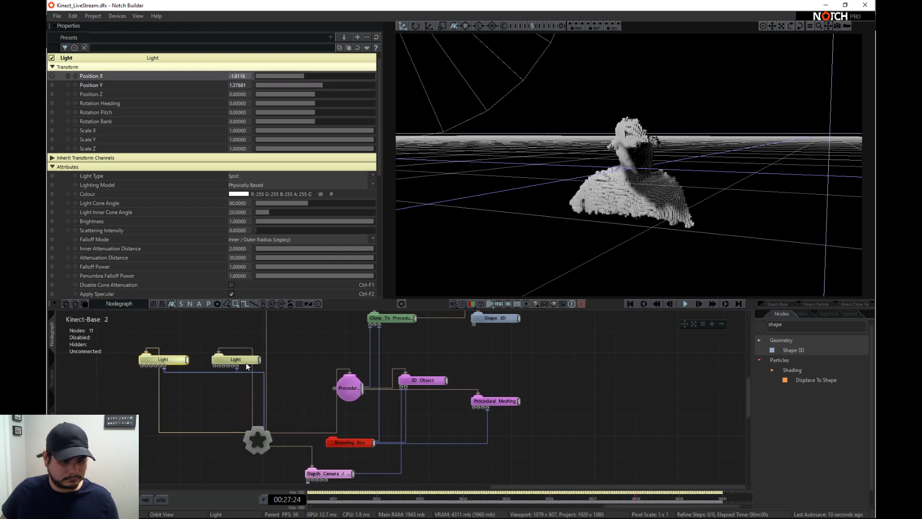
{"action": "scroll", "coordinate": [238, 208], "scroll_direction": "down", "scroll_amount": 6}
{"action": "left_click", "coordinate": [232, 148]}
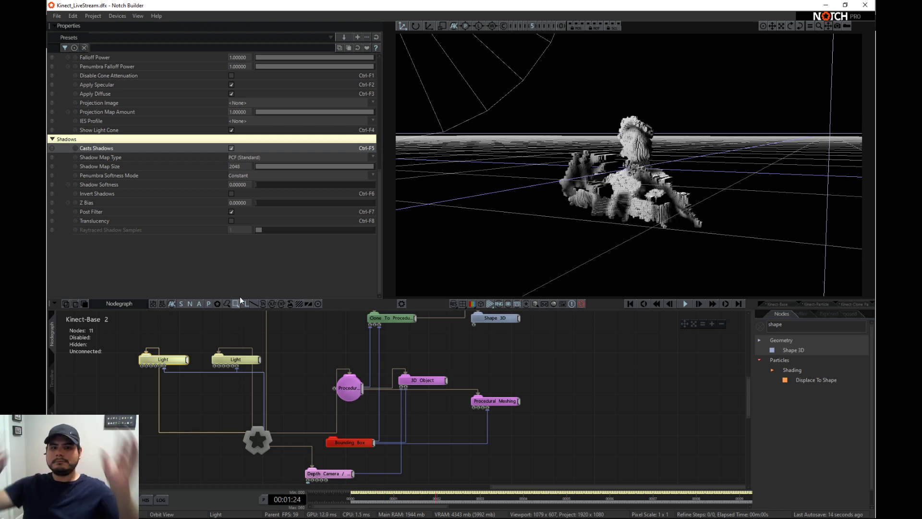
{"action": "left_click_drag", "start_coordinate": [635, 183], "coordinate": [711, 190]}
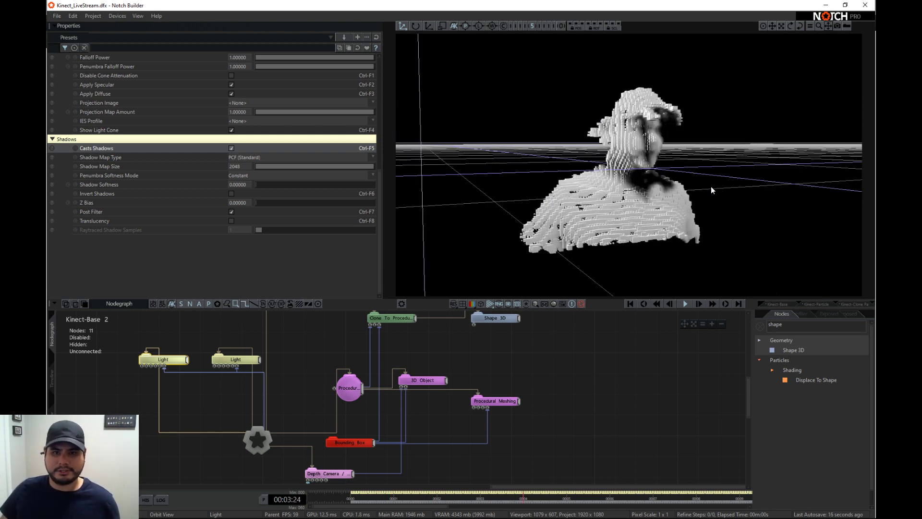
- Set the duplicated light's Position Y to about 0.45, Light Cone Angle to about 47 and Brightness to about 0.996
{"action": "left_click", "coordinate": [235, 364]}
{"action": "scroll", "coordinate": [246, 224], "scroll_direction": "up", "scroll_amount": 5}
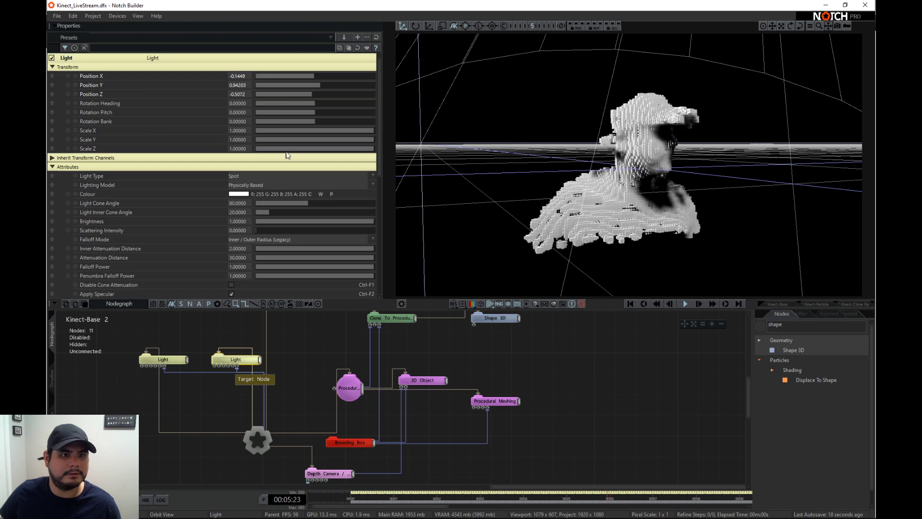
{"action": "left_click_drag", "start_coordinate": [323, 85], "coordinate": [317, 88]}
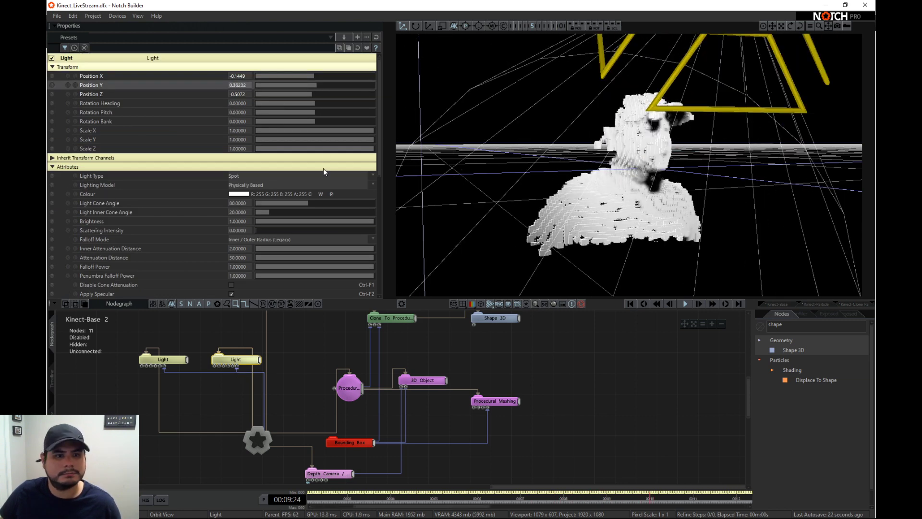
{"action": "left_click_drag", "start_coordinate": [340, 222], "coordinate": [287, 201]}
{"action": "left_click_drag", "start_coordinate": [315, 86], "coordinate": [321, 86]}
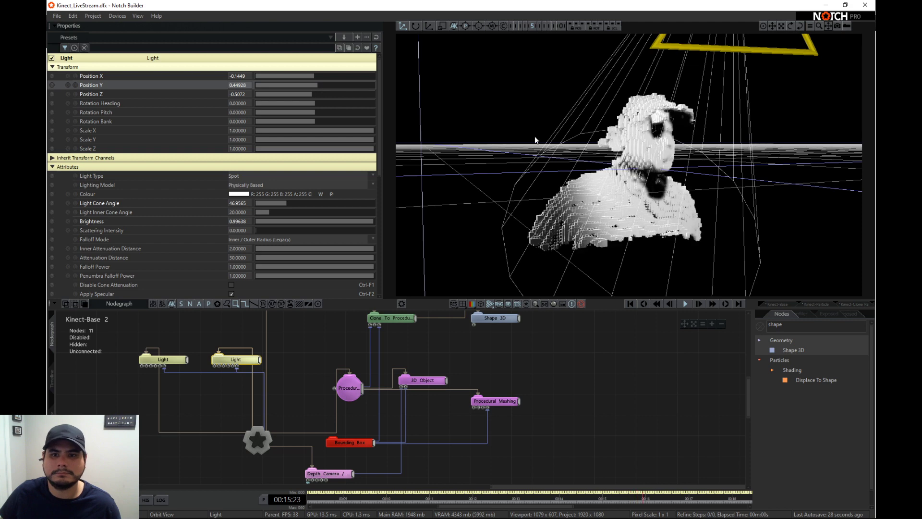
- Try toggling Colour Clones on the Clone To Procedurals node while viewing the figure from above
{"action": "left_click_drag", "start_coordinate": [536, 139], "coordinate": [441, 288]}
{"action": "left_click", "coordinate": [400, 320]}
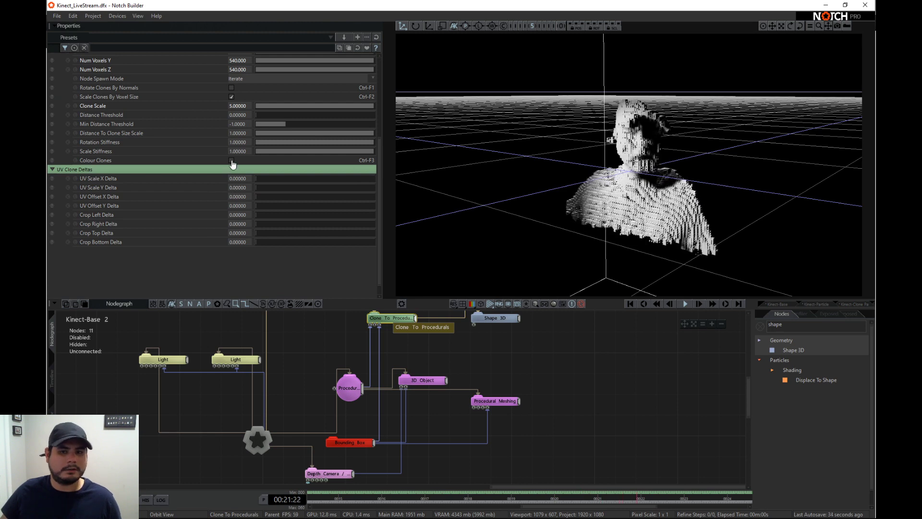
{"action": "left_click", "coordinate": [231, 160]}
{"action": "left_click", "coordinate": [231, 161]}
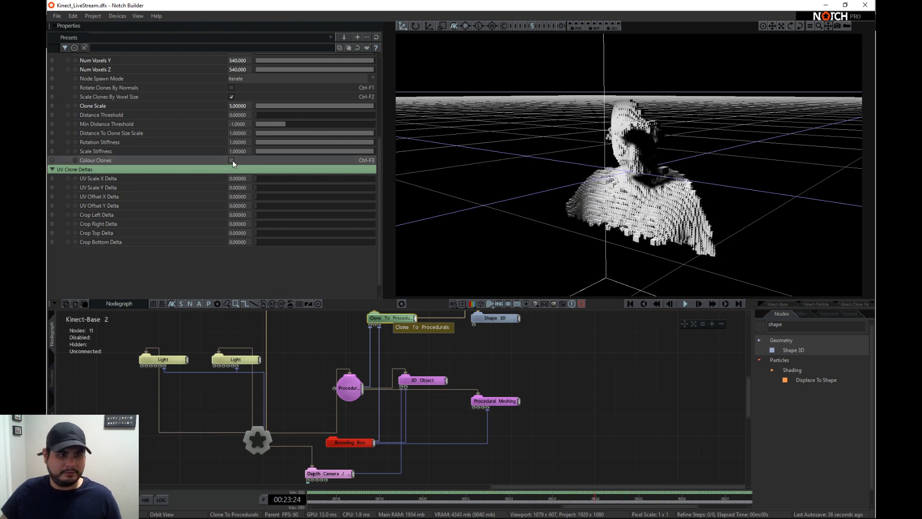
{"action": "left_click", "coordinate": [231, 161]}
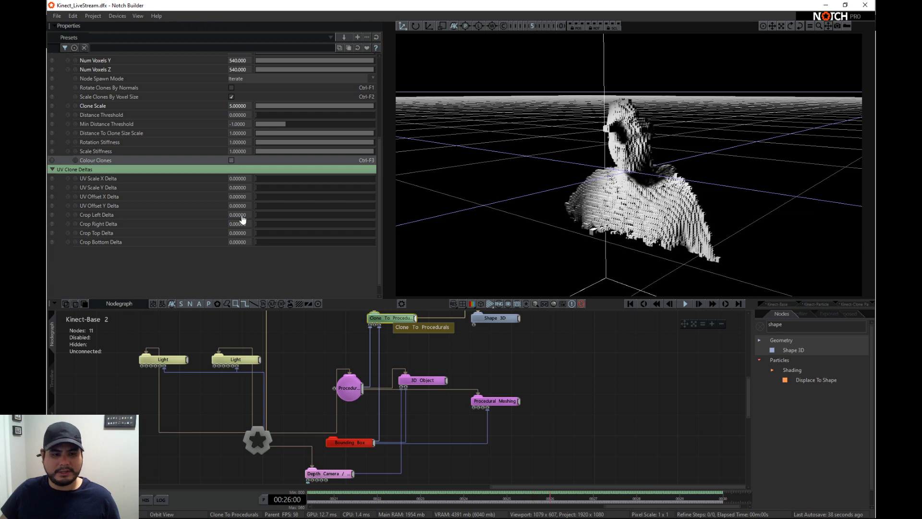
- Rearrange the Procedural Meshing and Clone To Procedurals nodes to make room beneath the cloning node
{"action": "left_click_drag", "start_coordinate": [488, 401], "coordinate": [498, 391]}
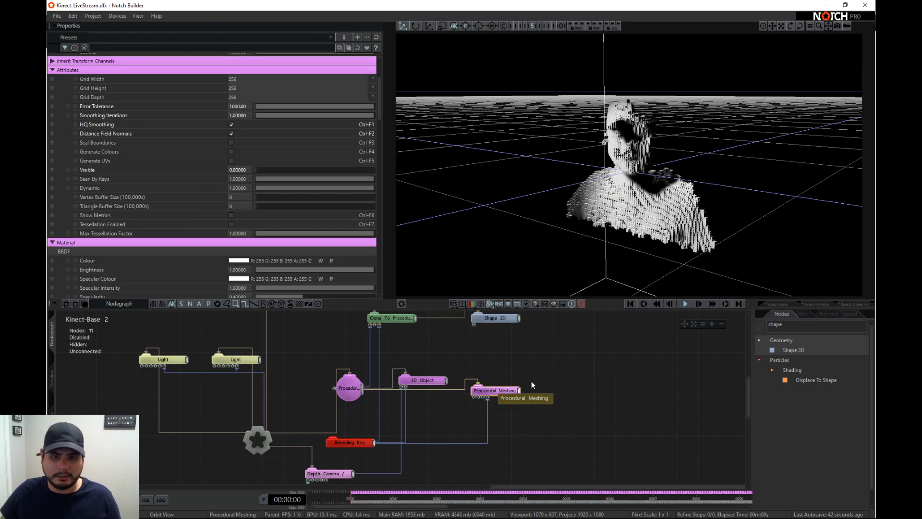
{"action": "middle_click_drag", "start_coordinate": [436, 326], "coordinate": [436, 393]}
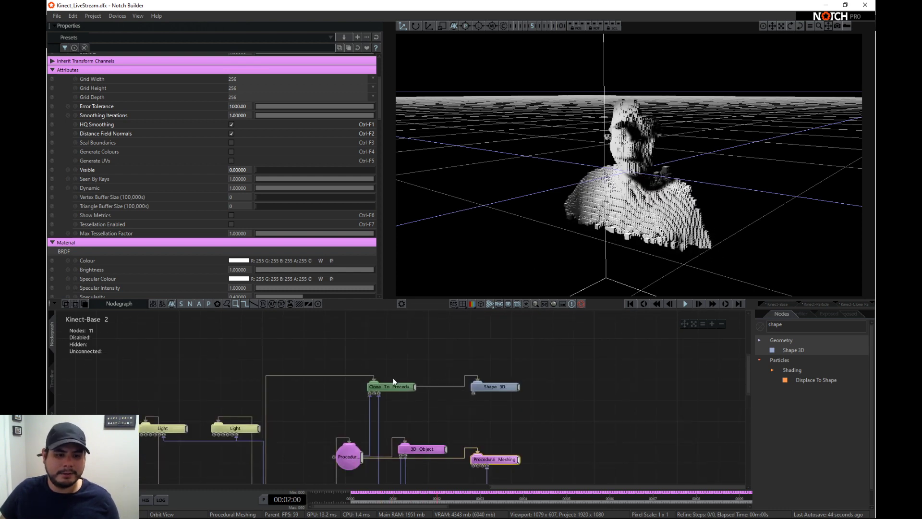
{"action": "left_click_drag", "start_coordinate": [388, 387], "coordinate": [408, 336]}
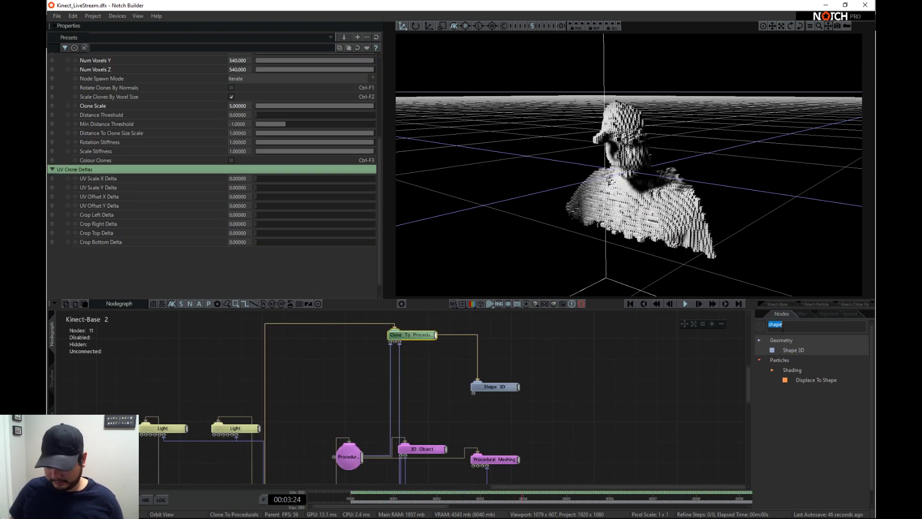
- Attach a Colour Ramp Effector to the Clone To Procedurals node and connect a Colour Ramp node to the effector
{"action": "type", "text": "colo"}
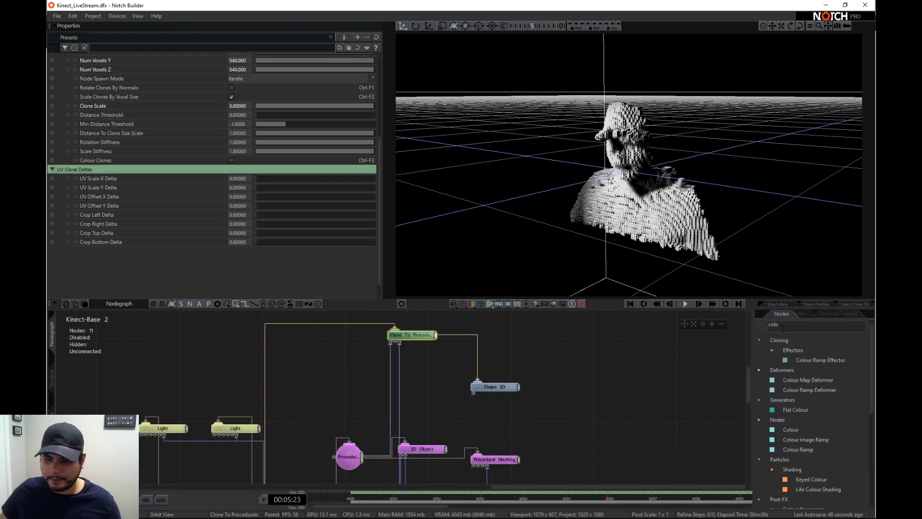
{"action": "mouse_move", "coordinate": [811, 360]}
{"action": "left_mouse_down"}
{"action": "mouse_move", "coordinate": [446, 358]}
{"action": "mouse_move", "coordinate": [445, 380]}
{"action": "mouse_move", "coordinate": [395, 342]}
{"action": "left_mouse_up"}
{"action": "left_click_drag", "start_coordinate": [428, 379], "coordinate": [449, 368]}
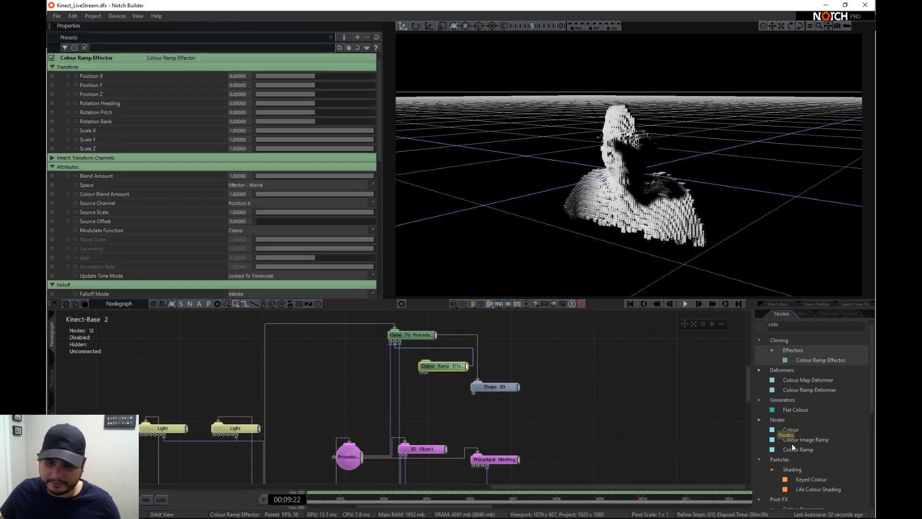
{"action": "mouse_move", "coordinate": [807, 451]}
{"action": "left_mouse_down"}
{"action": "mouse_move", "coordinate": [390, 386]}
{"action": "mouse_move", "coordinate": [421, 373]}
{"action": "left_mouse_up"}
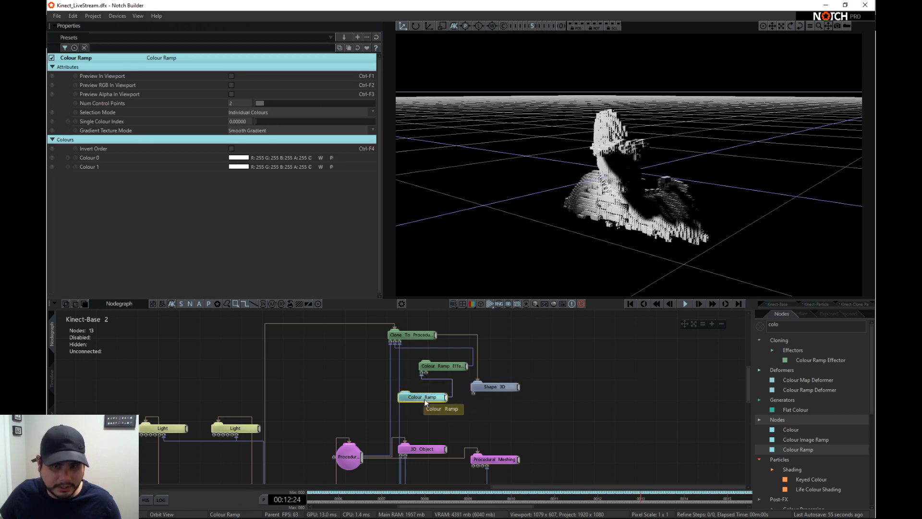
- Set the Colour Ramp's Colour 0 to red (255, 0, 11) and Colour 1 to blue (21, 0, 255)
{"action": "left_click", "coordinate": [239, 157]}
{"action": "left_click_drag", "start_coordinate": [94, 216], "coordinate": [137, 212]}
{"action": "left_click", "coordinate": [239, 259]}
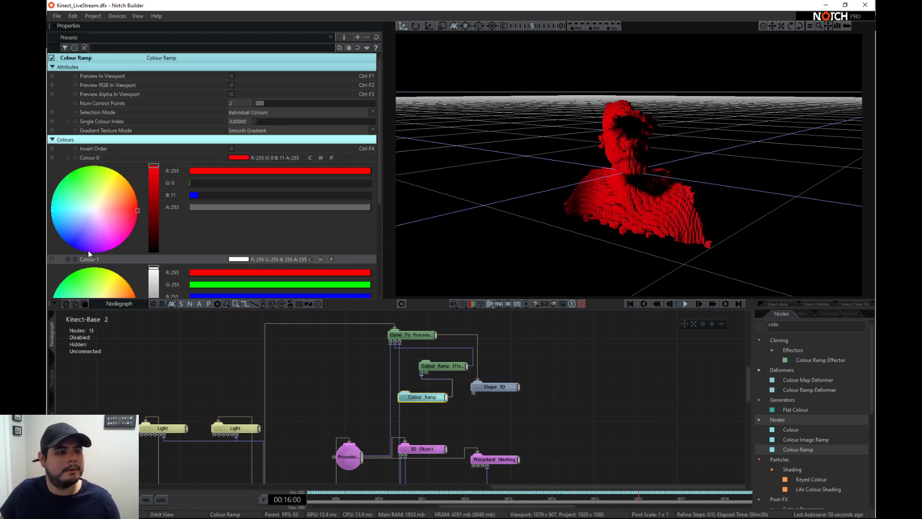
{"action": "scroll", "coordinate": [88, 250], "scroll_direction": "down", "scroll_amount": 2}
{"action": "left_click_drag", "start_coordinate": [80, 259], "coordinate": [65, 286]}
- Try Fractal Noise as the Source Channel of the Colour Ramp Effector and view the figure from the front
{"action": "left_click", "coordinate": [442, 365]}
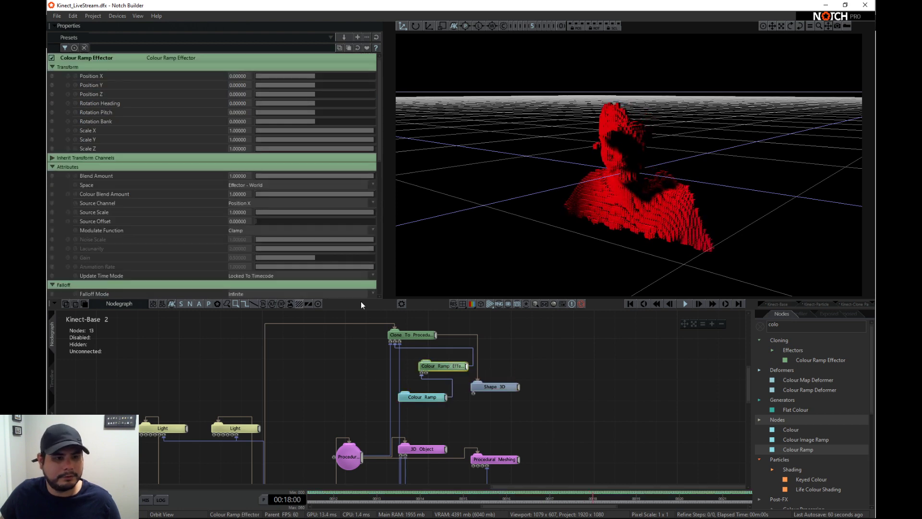
{"action": "left_click", "coordinate": [278, 176]}
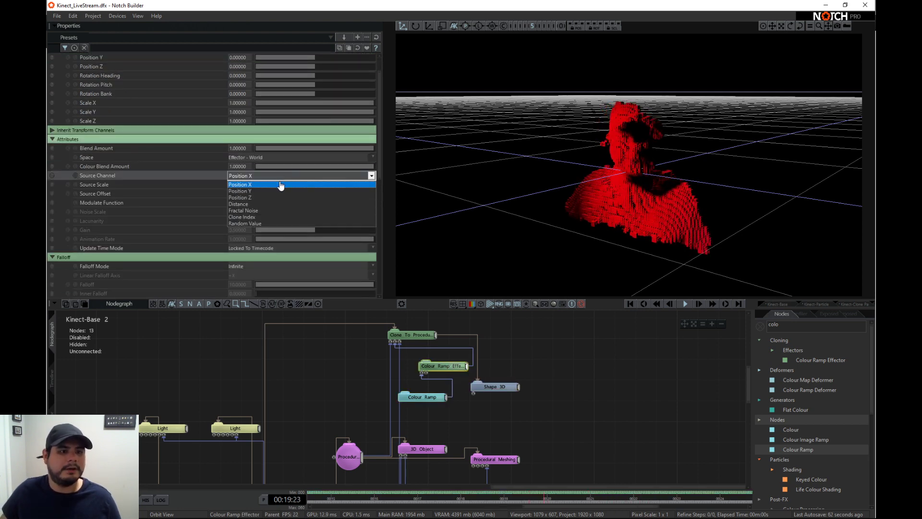
{"action": "left_click", "coordinate": [277, 210]}
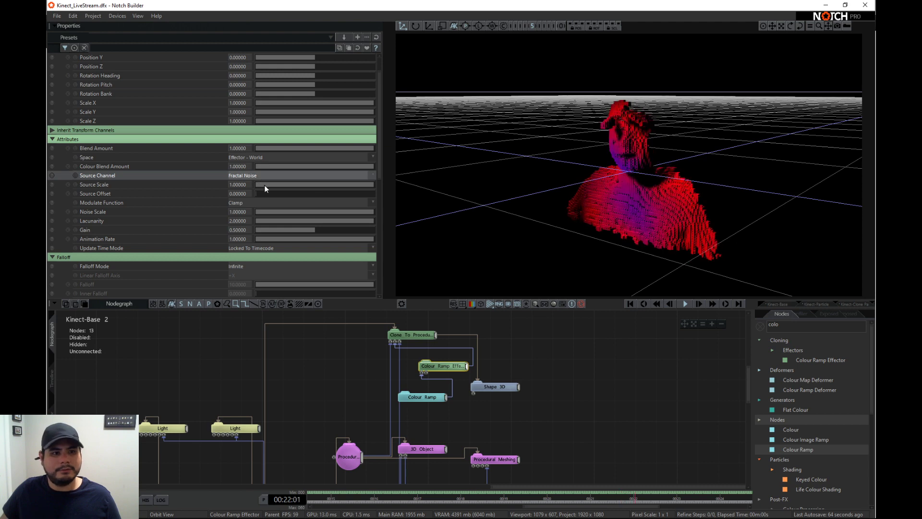
{"action": "left_click_drag", "start_coordinate": [541, 198], "coordinate": [666, 209]}
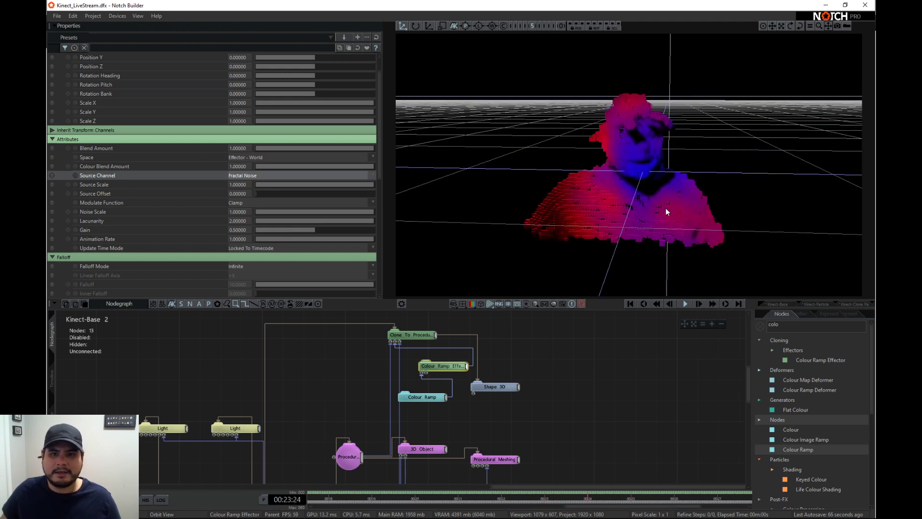
- Set the Colour Ramp Effector's Source Channel to Position Z and its Update Time Mode to Running / Loopable
{"action": "left_click", "coordinate": [245, 176]}
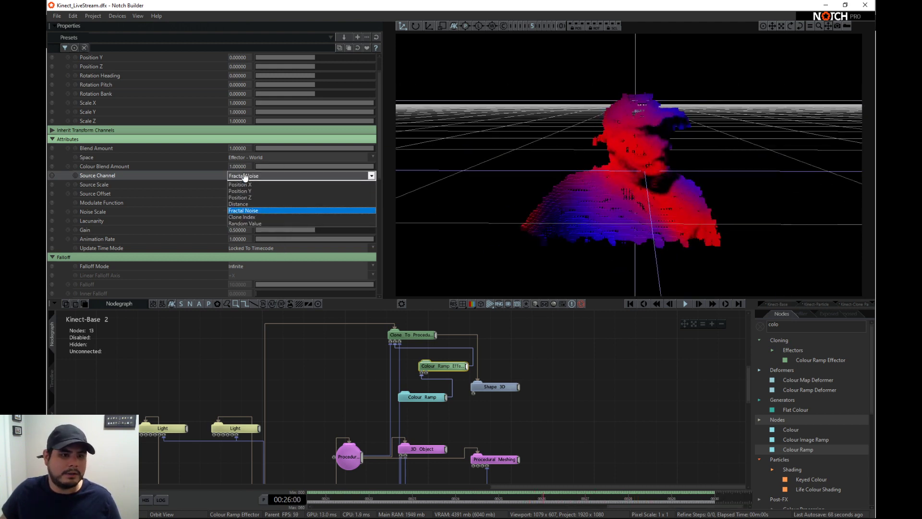
{"action": "left_click", "coordinate": [250, 198]}
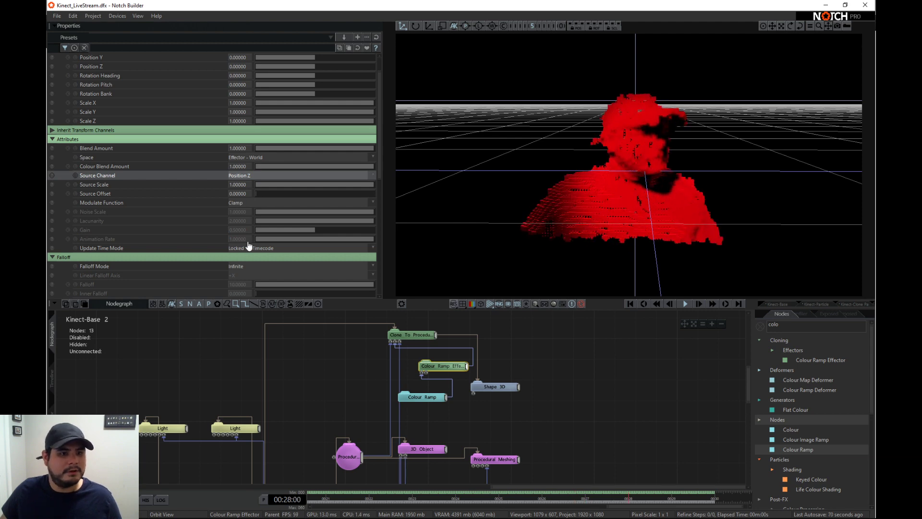
{"action": "scroll", "coordinate": [248, 226], "scroll_direction": "down", "scroll_amount": 2}
{"action": "left_click", "coordinate": [245, 208]}
{"action": "left_click", "coordinate": [248, 216]}
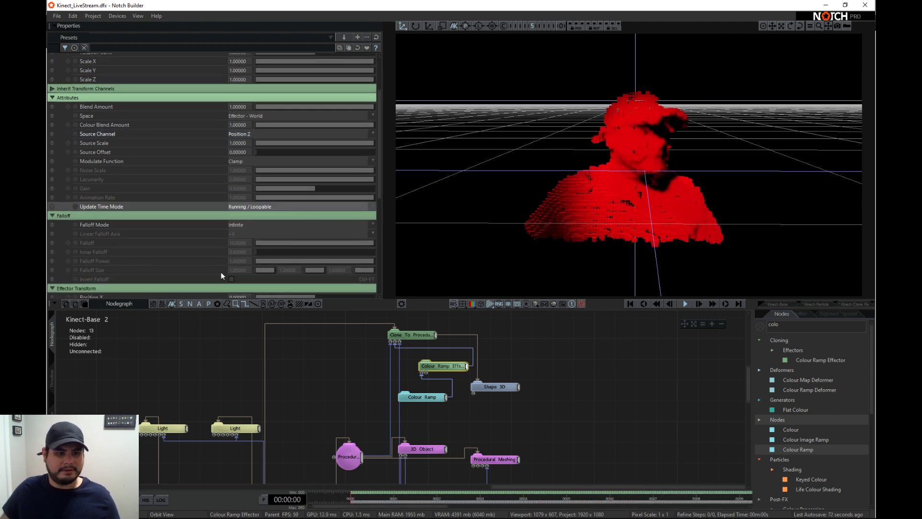
{"action": "scroll", "coordinate": [219, 269], "scroll_direction": "down", "scroll_amount": 2}
{"action": "scroll", "coordinate": [217, 265], "scroll_direction": "down", "scroll_amount": 2}
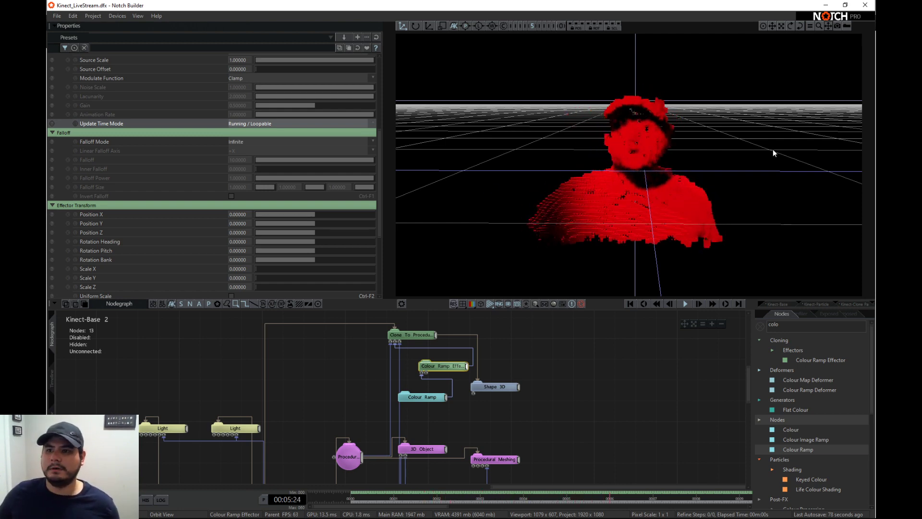
- Set the Colour Ramp Effector's Source Offset to about 0.482 while viewing the figure from the side
{"action": "right_click_drag", "start_coordinate": [600, 172], "coordinate": [315, 152]}
{"action": "scroll", "coordinate": [312, 158], "scroll_direction": "up", "scroll_amount": 5}
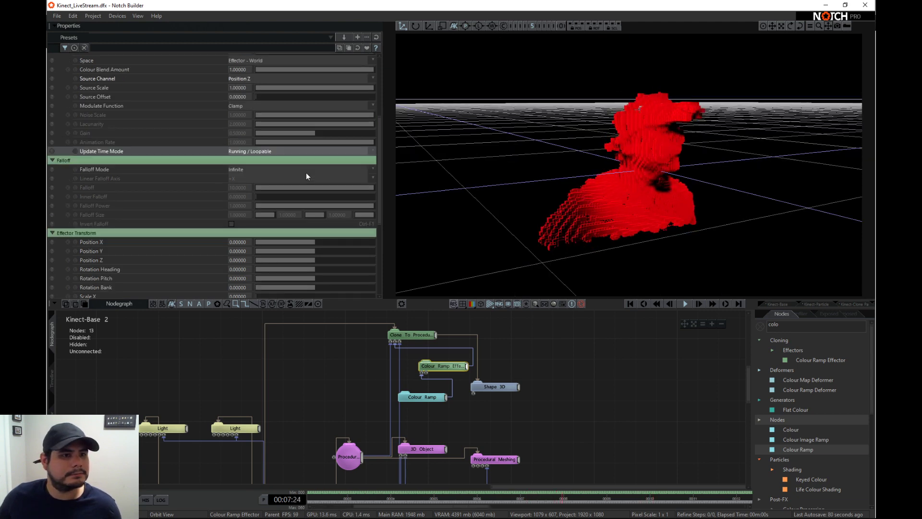
{"action": "left_click_drag", "start_coordinate": [264, 165], "coordinate": [297, 169]}
- Set the effector's Modulate Function to Repeat and its Source Scale to 4
{"action": "left_click", "coordinate": [254, 175]}
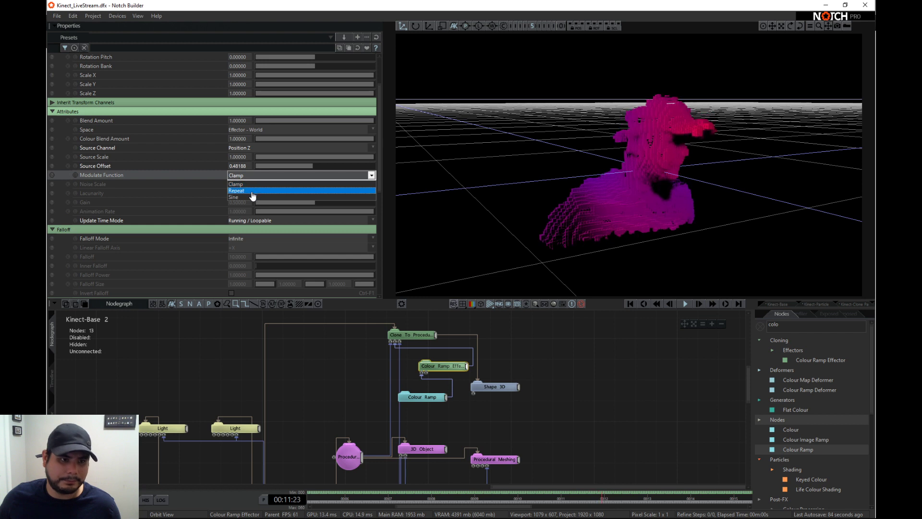
{"action": "left_click", "coordinate": [257, 193]}
{"action": "left_click_drag", "start_coordinate": [254, 157], "coordinate": [252, 151]}
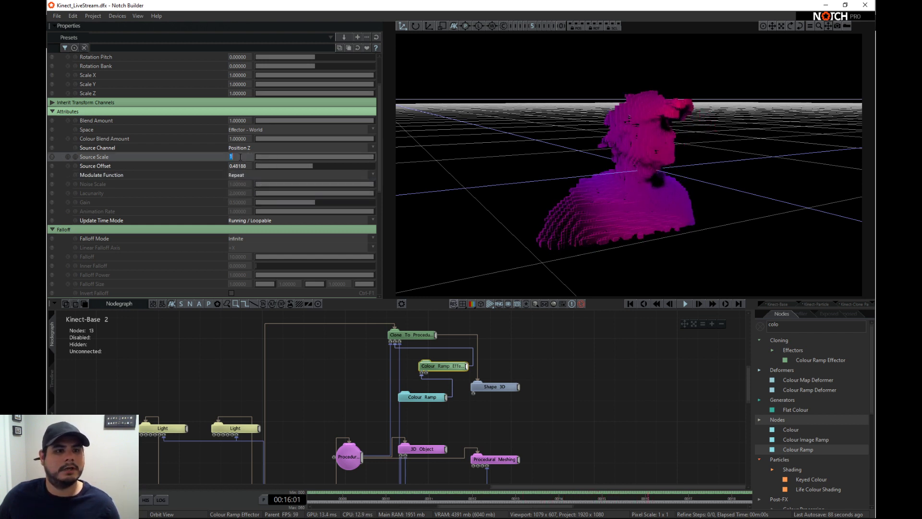
{"action": "type", "text": "4"}
{"action": "key", "text": "Return"}
- Try the effector's Rotation Bank and Rotation Heading at 180 and Rotation Pitch at about 177, undoing each change
{"action": "scroll", "coordinate": [288, 111], "scroll_direction": "up", "scroll_amount": 2}
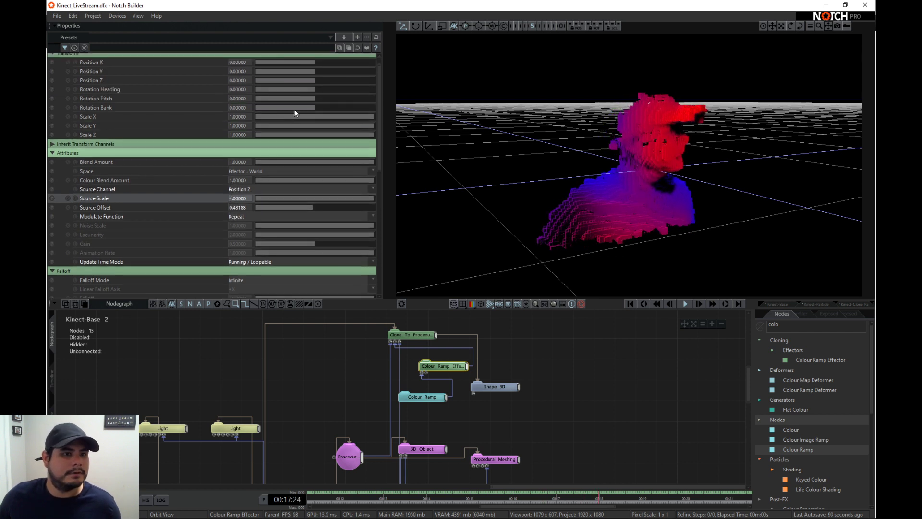
{"action": "left_click_drag", "start_coordinate": [317, 99], "coordinate": [382, 109]}
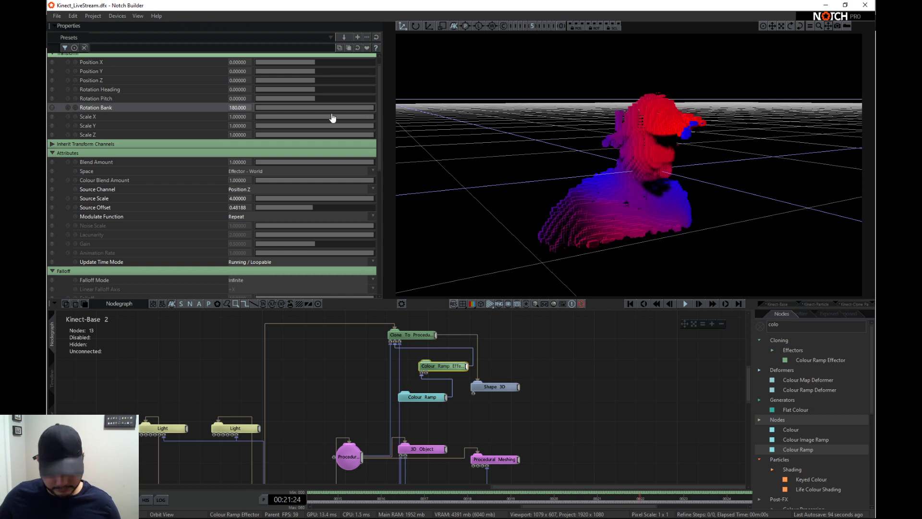
{"action": "key", "text": "ctrl+z"}
{"action": "left_click_drag", "start_coordinate": [316, 91], "coordinate": [388, 97]}
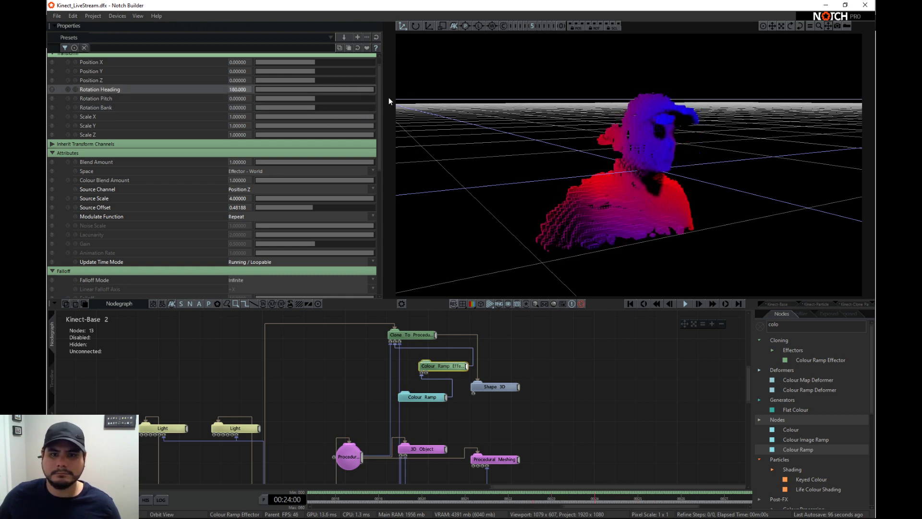
{"action": "key", "text": "ctrl+z"}
{"action": "left_click_drag", "start_coordinate": [317, 99], "coordinate": [371, 99]}
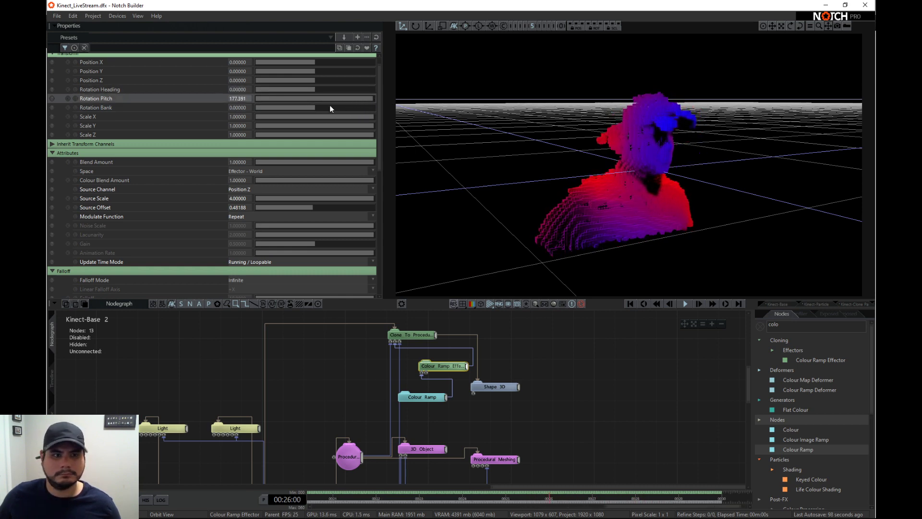
{"action": "key", "text": "ctrl+z"}
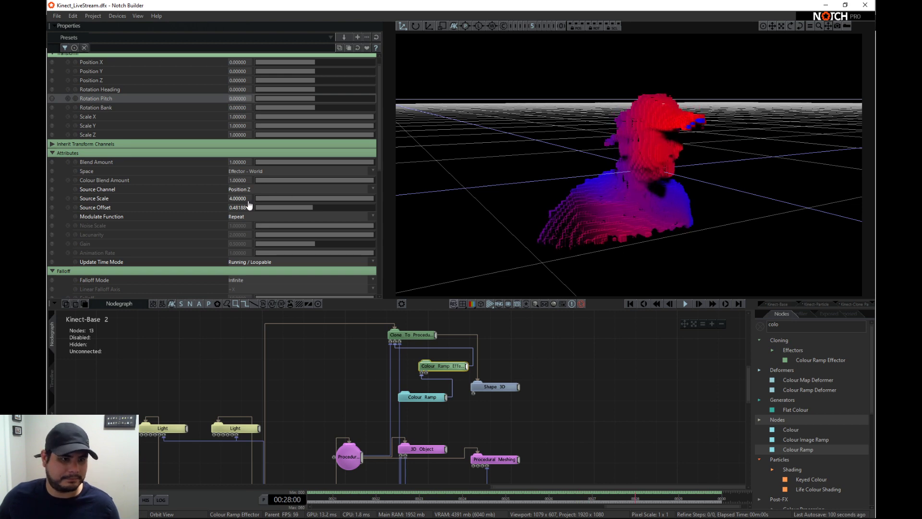
- Sweep the effector's Source Offset and set it to 0, keeping Position Z as the Source Channel
{"action": "left_click_drag", "start_coordinate": [249, 205], "coordinate": [402, 213]}
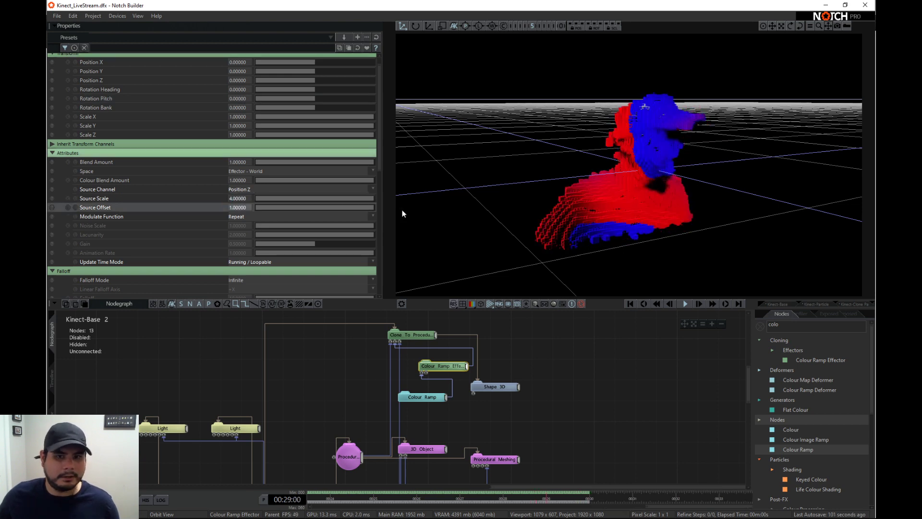
{"action": "double_click", "coordinate": [246, 181]}
{"action": "left_click", "coordinate": [246, 188]}
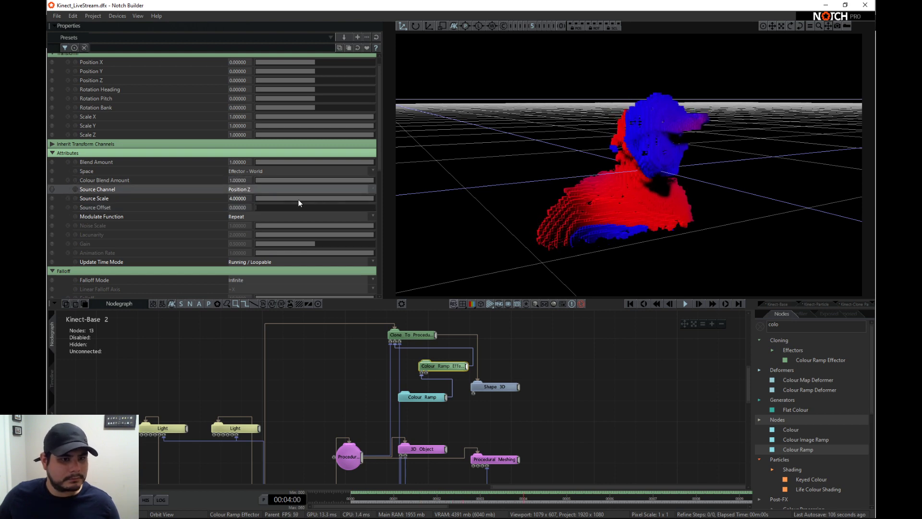
- Set the effector's Source Scale to 100 and sweep the Source Offset to shift the colour bands over the figure
{"action": "double_click", "coordinate": [247, 198]}
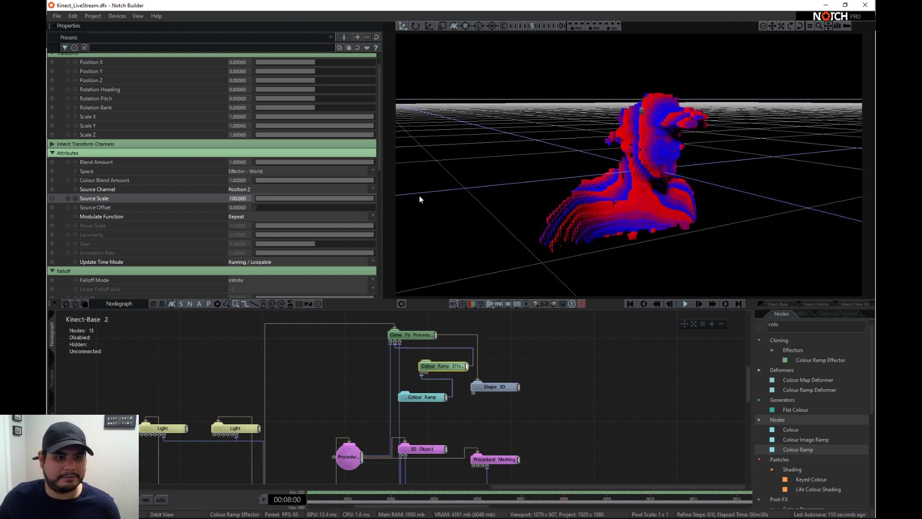
{"action": "left_click_drag", "start_coordinate": [268, 206], "coordinate": [220, 200]}
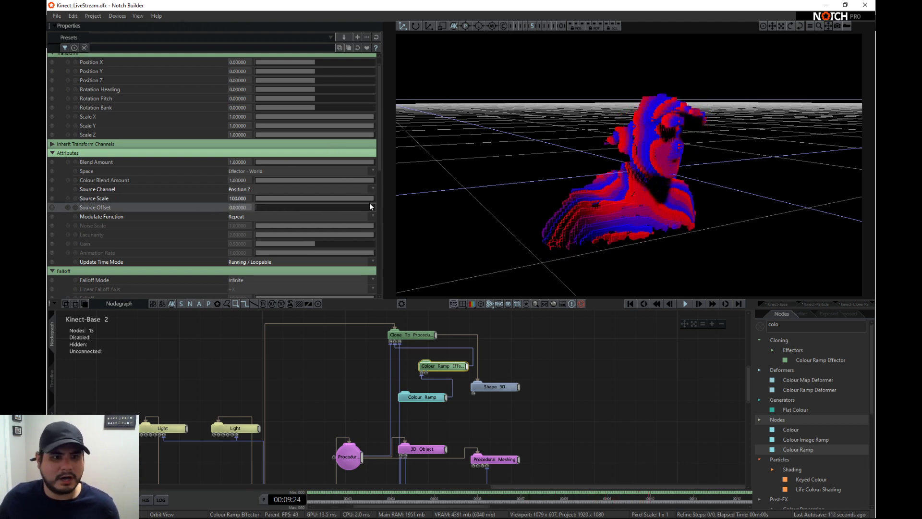
{"action": "left_click_drag", "start_coordinate": [370, 201], "coordinate": [273, 190]}
- Expand the Colour Ramp to four control points, with Colour 2 green (0, 255, 10) and Colour 3 blue (7, 0, 255)
{"action": "left_click", "coordinate": [420, 399]}
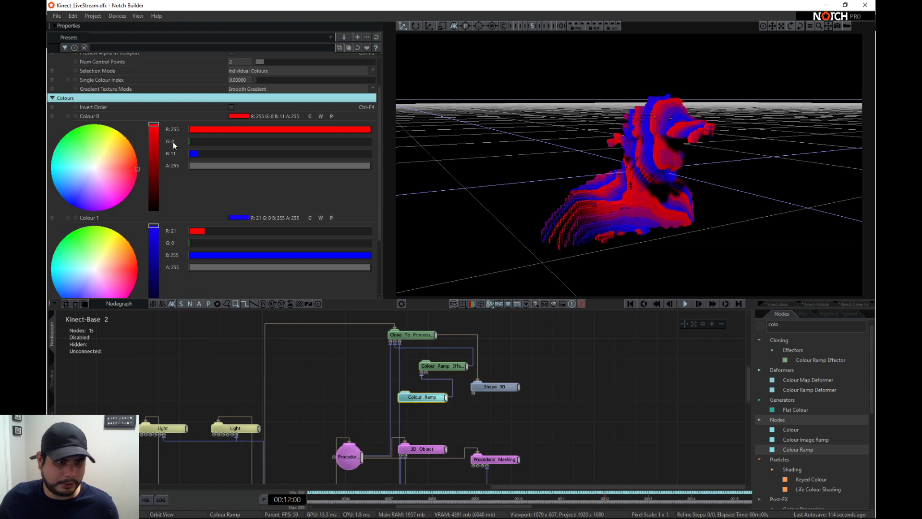
{"action": "scroll", "coordinate": [204, 164], "scroll_direction": "down", "scroll_amount": 3}
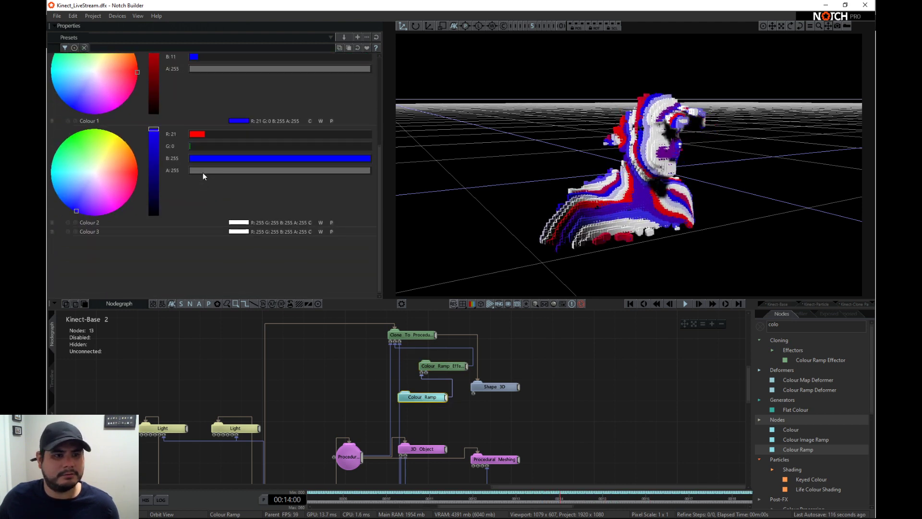
{"action": "left_click", "coordinate": [236, 222]}
{"action": "scroll", "coordinate": [169, 229], "scroll_direction": "down", "scroll_amount": 2}
{"action": "left_click", "coordinate": [128, 244]}
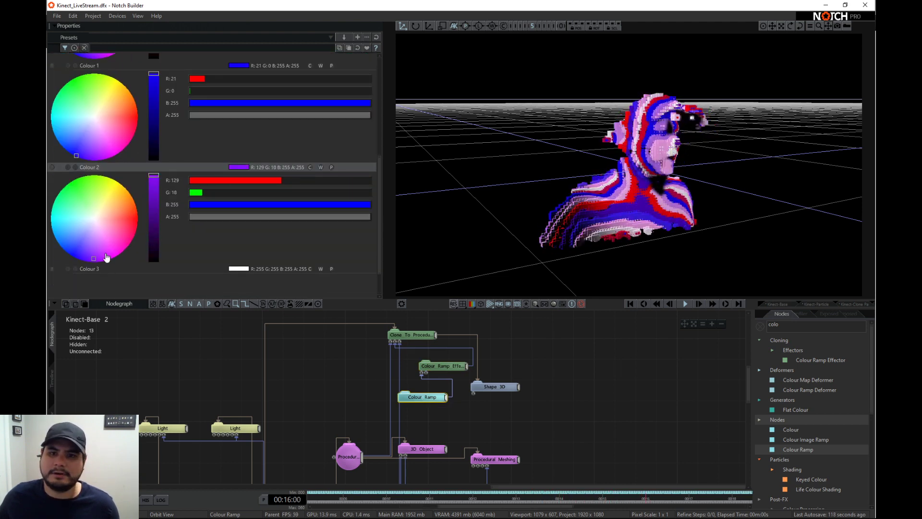
{"action": "left_click_drag", "start_coordinate": [106, 258], "coordinate": [71, 181]}
{"action": "scroll", "coordinate": [164, 247], "scroll_direction": "down", "scroll_amount": 2}
{"action": "left_click", "coordinate": [239, 229]}
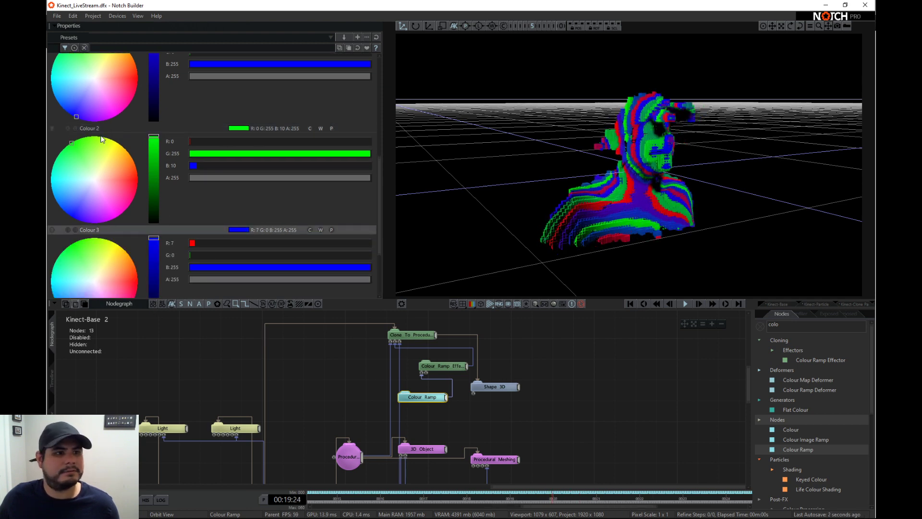
- Recolour the ramp with Colour 0 pinkish red (255, 0, 104), Colour 1 magenta (255, 0, 241) and Colour 2 cyan (0, 244, 255)
{"action": "left_click_drag", "start_coordinate": [102, 139], "coordinate": [152, 144]}
{"action": "left_click_drag", "start_coordinate": [72, 89], "coordinate": [190, 48]}
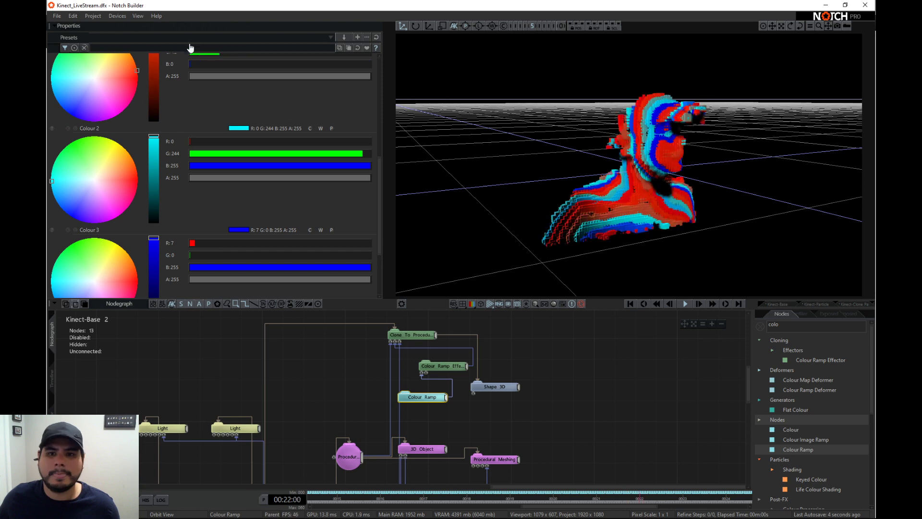
{"action": "scroll", "coordinate": [120, 181], "scroll_direction": "up", "scroll_amount": 6}
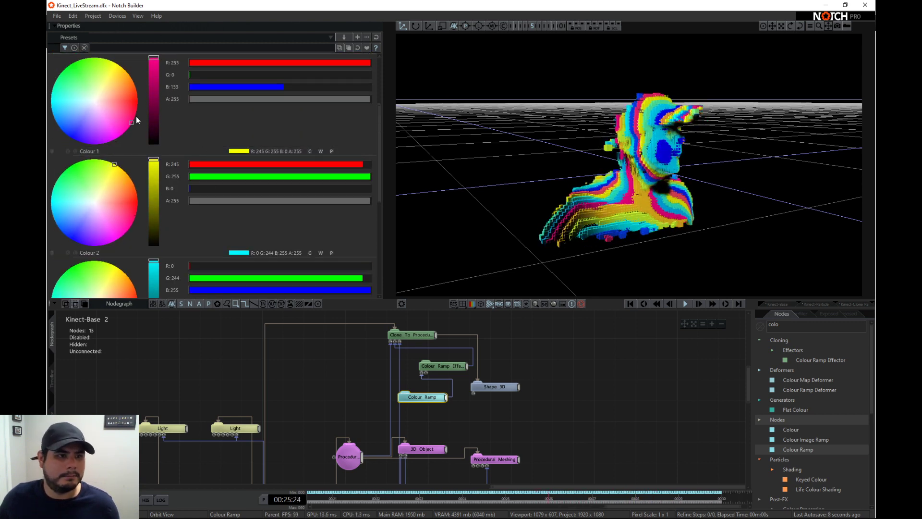
{"action": "left_click_drag", "start_coordinate": [124, 190], "coordinate": [153, 241]}
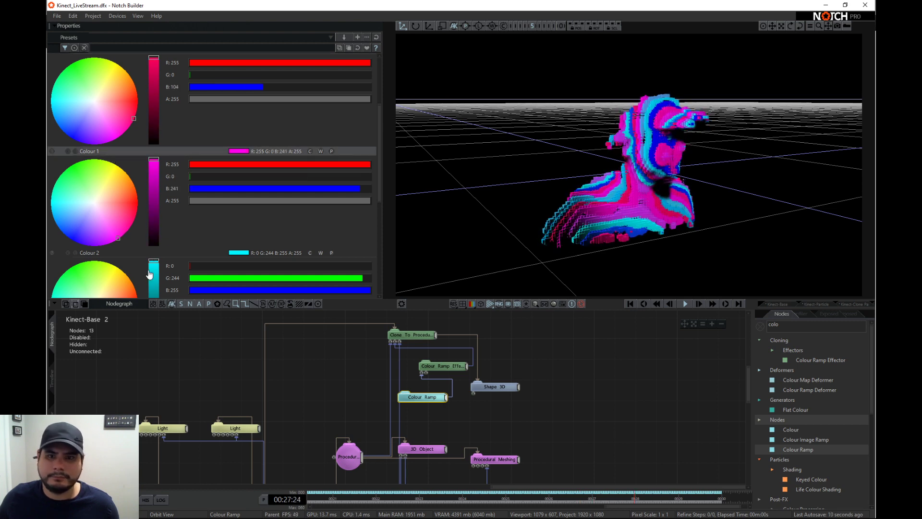
- Set the ramp's Colour 2 to mint green (0, 255, 138) and Colour 3 to golden yellow (255, 211, 0)
{"action": "scroll", "coordinate": [163, 204], "scroll_direction": "down", "scroll_amount": 6}
{"action": "left_click_drag", "start_coordinate": [116, 207], "coordinate": [48, 146]}
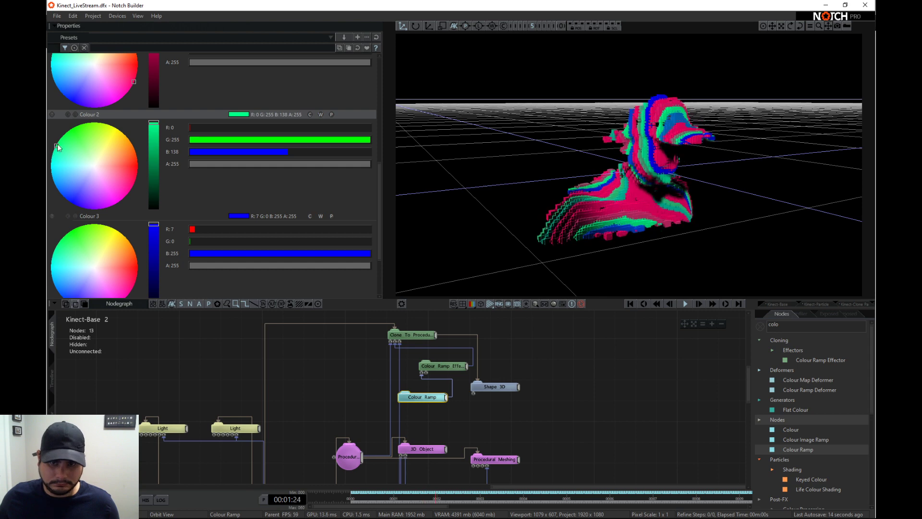
{"action": "scroll", "coordinate": [65, 182], "scroll_direction": "down", "scroll_amount": 2}
{"action": "left_click_drag", "start_coordinate": [134, 229], "coordinate": [49, 193]}
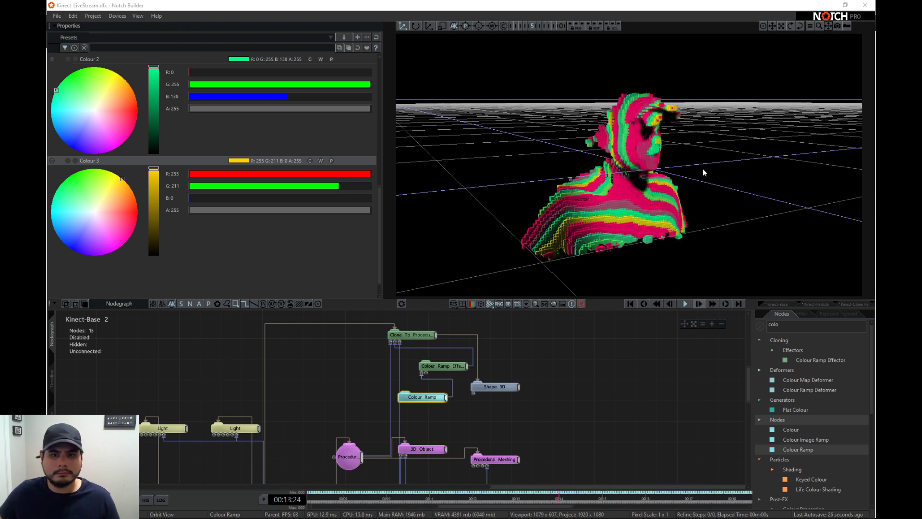
- Add an Ambient Light node above the existing Light nodes and set its Brightness to about 0.442
{"action": "left_click_drag", "start_coordinate": [703, 172], "coordinate": [592, 186]}
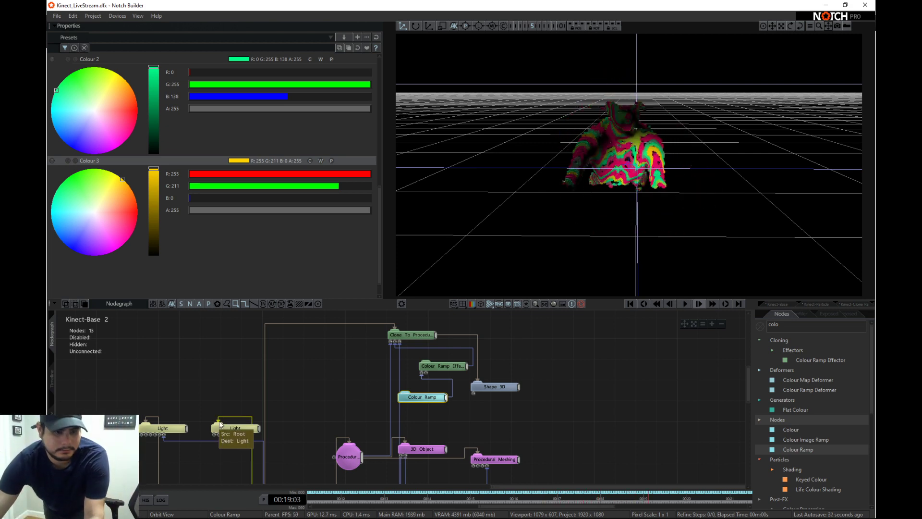
{"action": "left_click", "coordinate": [231, 427]}
{"action": "type", "text": "amb"}
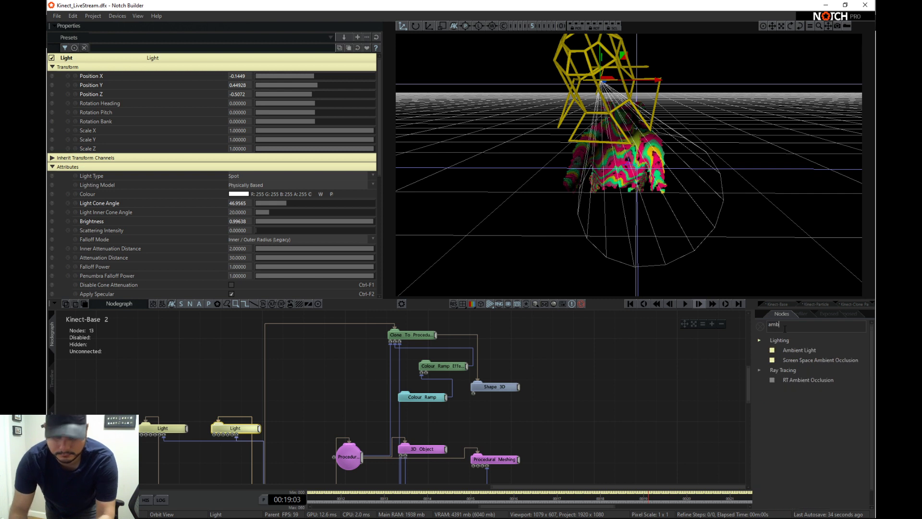
{"action": "left_click_drag", "start_coordinate": [799, 350], "coordinate": [218, 355]}
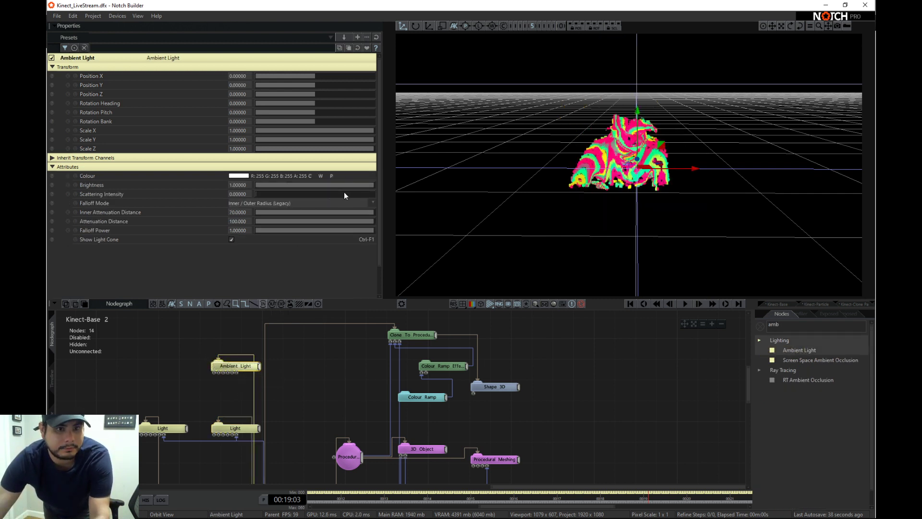
{"action": "left_click", "coordinate": [271, 184]}
{"action": "left_click_drag", "start_coordinate": [312, 185], "coordinate": [308, 184]}
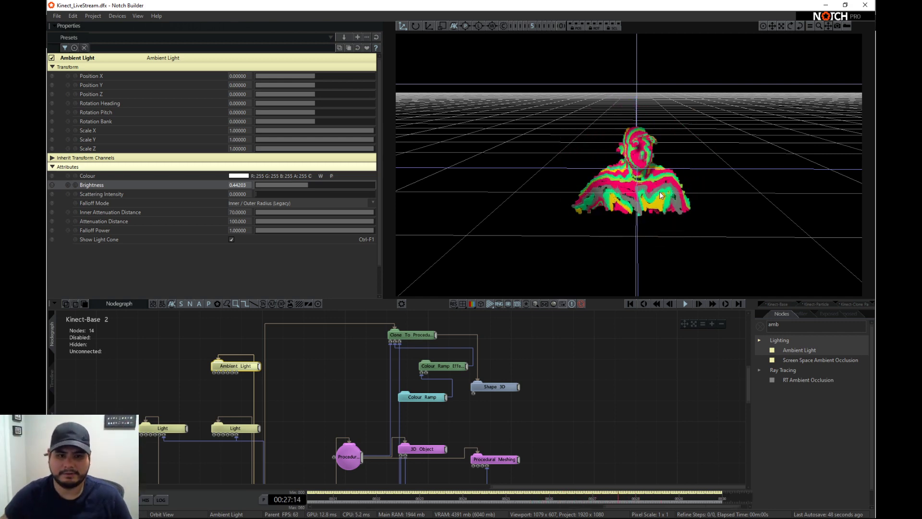
- On the Clone To Procedurals node, set Min Distance Threshold to about -0.667, Clone Scale to about 2.3 and Distance Threshold to about 0.006
{"action": "left_click", "coordinate": [415, 336]}
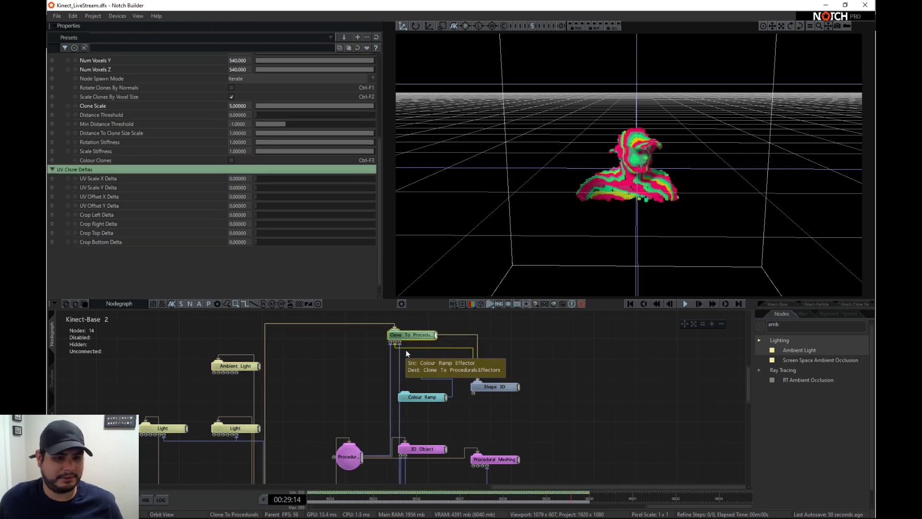
{"action": "scroll", "coordinate": [211, 229], "scroll_direction": "down", "scroll_amount": 3}
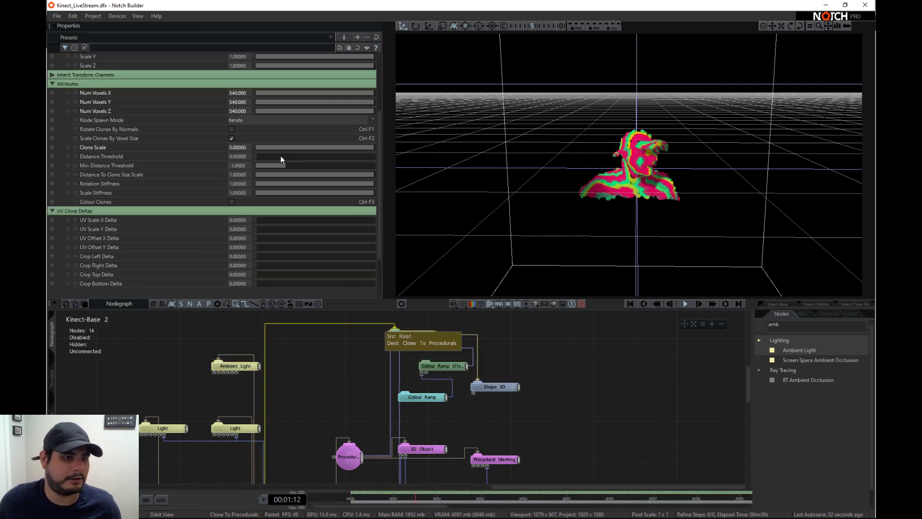
{"action": "mouse_move", "coordinate": [267, 157]}
{"action": "left_mouse_down"}
{"action": "mouse_move", "coordinate": [315, 165]}
{"action": "mouse_move", "coordinate": [252, 151]}
{"action": "left_mouse_up"}
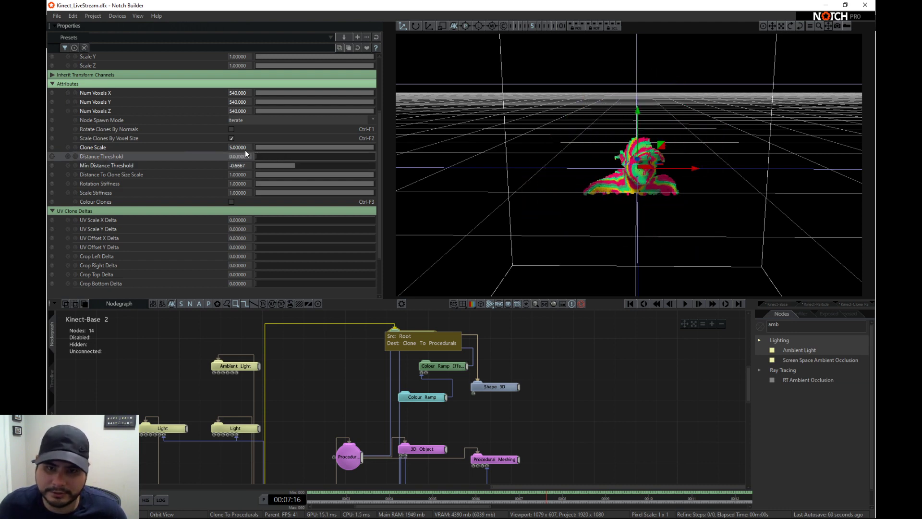
{"action": "mouse_move", "coordinate": [340, 146]}
{"action": "left_mouse_down"}
{"action": "mouse_move", "coordinate": [293, 143]}
{"action": "mouse_move", "coordinate": [310, 146]}
{"action": "mouse_move", "coordinate": [284, 156]}
{"action": "mouse_move", "coordinate": [212, 150]}
{"action": "left_mouse_up"}
{"action": "scroll", "coordinate": [603, 170], "scroll_direction": "up", "scroll_amount": 6}
{"action": "right_click_drag", "start_coordinate": [606, 169], "coordinate": [678, 166]}
{"action": "scroll", "coordinate": [652, 176], "scroll_direction": "up", "scroll_amount": 3}
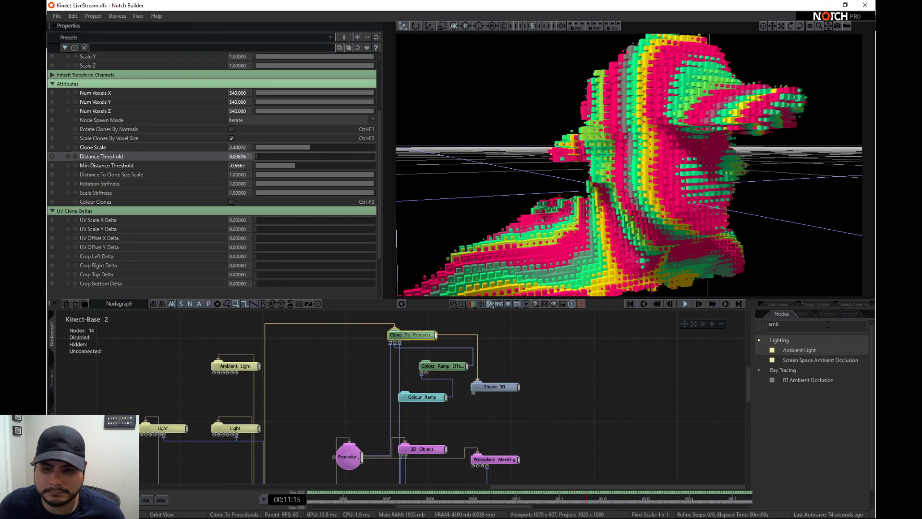
- Add a Screen Space Ambient Occlusion node beside the Ambient Light, connect it to the root and set its Samples to 100
{"action": "left_click_drag", "start_coordinate": [816, 360], "coordinate": [288, 388]}
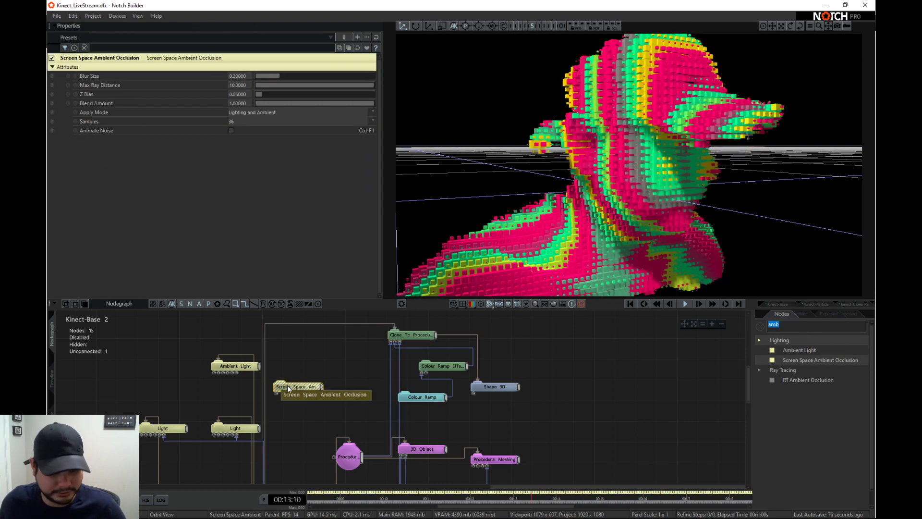
{"action": "left_click", "coordinate": [287, 386]}
{"action": "key", "text": "r"}
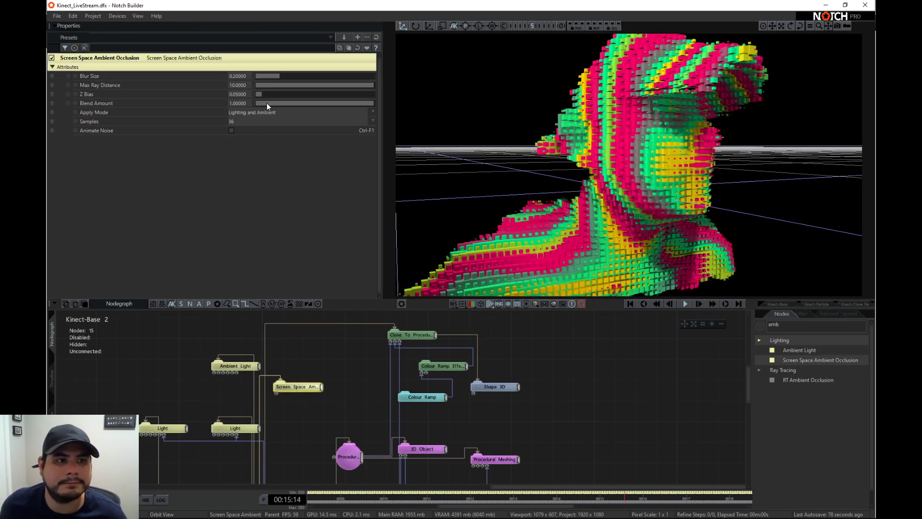
{"action": "double_click", "coordinate": [237, 121]}
{"action": "type", "text": "100"}
{"action": "key", "text": "Return"}
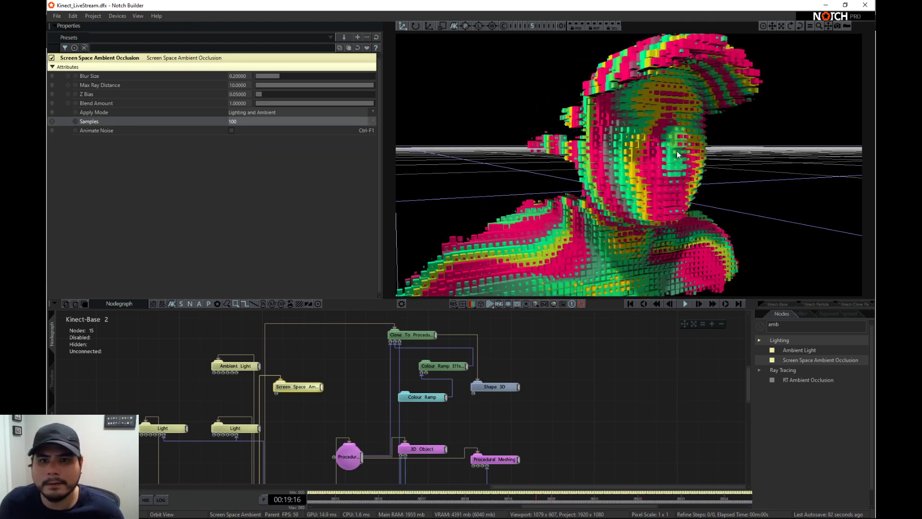
- Reduce the Clone To Procedurals node's Clone Scale to about 1.558 and set its Distance Threshold to about 0.023
{"action": "right_click_drag", "start_coordinate": [678, 154], "coordinate": [661, 169]}
{"action": "scroll", "coordinate": [656, 154], "scroll_direction": "down", "scroll_amount": 3}
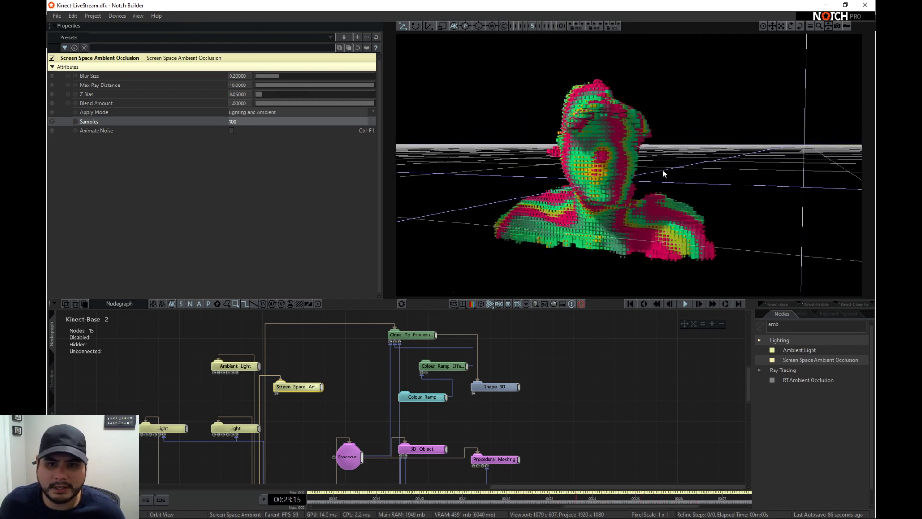
{"action": "scroll", "coordinate": [593, 181], "scroll_direction": "up", "scroll_amount": 4}
{"action": "scroll", "coordinate": [604, 179], "scroll_direction": "down", "scroll_amount": 3}
{"action": "right_click_drag", "start_coordinate": [606, 180], "coordinate": [637, 184]}
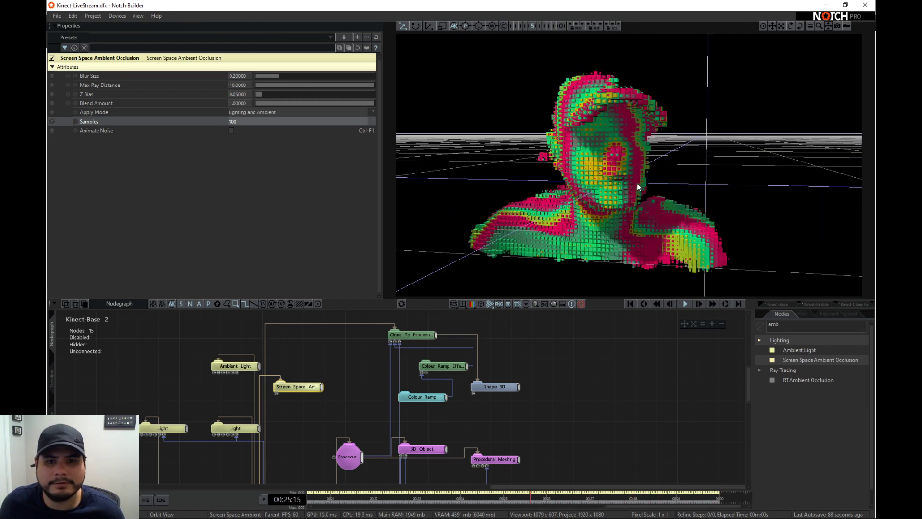
{"action": "left_click", "coordinate": [411, 335]}
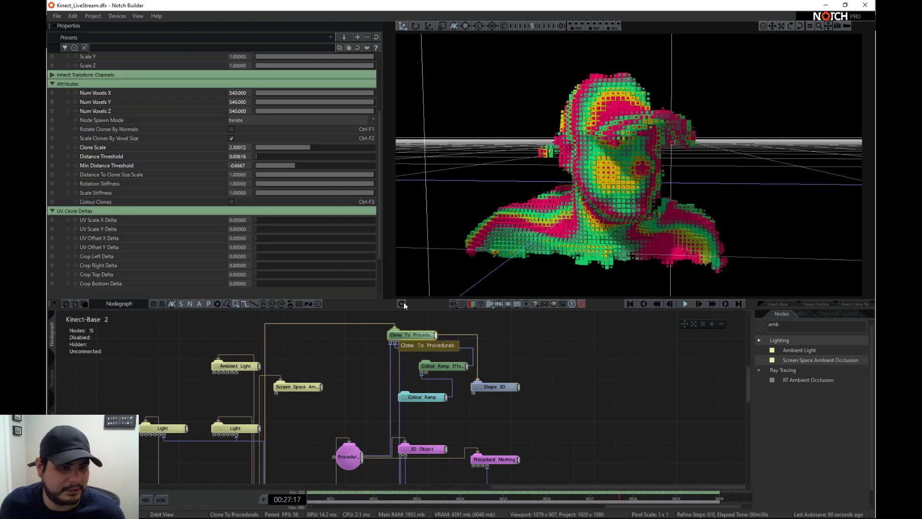
{"action": "mouse_move", "coordinate": [338, 149]}
{"action": "left_mouse_down"}
{"action": "mouse_move", "coordinate": [263, 147]}
{"action": "mouse_move", "coordinate": [287, 143]}
{"action": "mouse_move", "coordinate": [275, 140]}
{"action": "mouse_move", "coordinate": [292, 140]}
{"action": "mouse_move", "coordinate": [306, 158]}
{"action": "mouse_move", "coordinate": [249, 160]}
{"action": "mouse_move", "coordinate": [276, 156]}
{"action": "mouse_move", "coordinate": [269, 149]}
{"action": "left_mouse_up"}
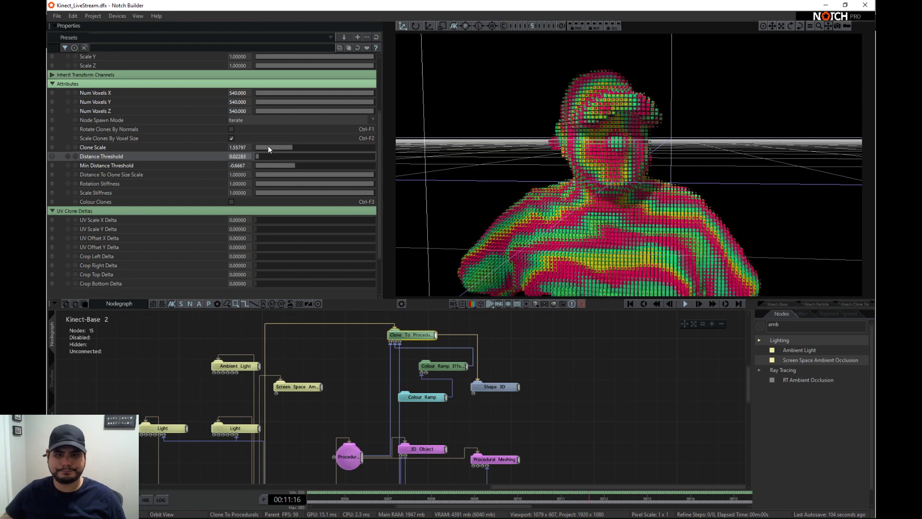
- Add a 3D Primitive generator node connected to the Procedural Meshing node, with a Sphere Radius of about 0.112
{"action": "scroll", "coordinate": [572, 162], "scroll_direction": "down", "scroll_amount": 5}
{"action": "left_click_drag", "start_coordinate": [572, 162], "coordinate": [661, 168], "text": "alt"}
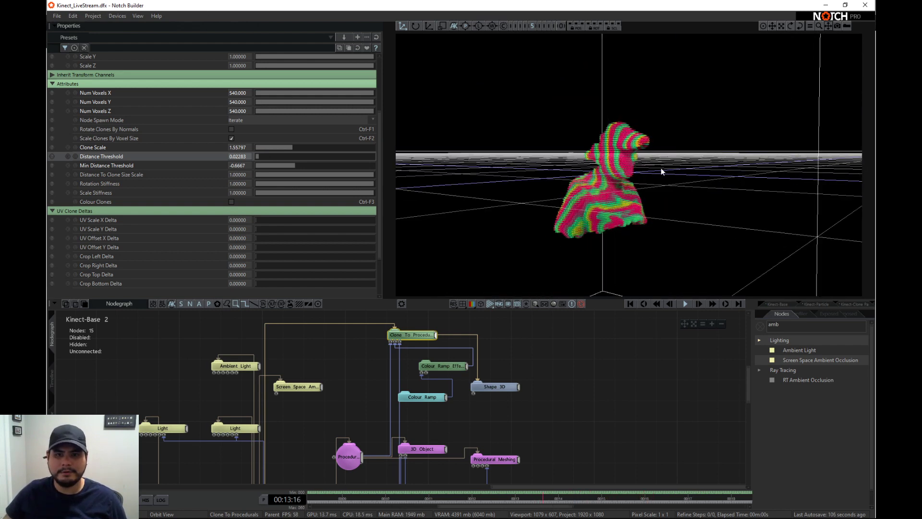
{"action": "scroll", "coordinate": [676, 179], "scroll_direction": "up", "scroll_amount": 5}
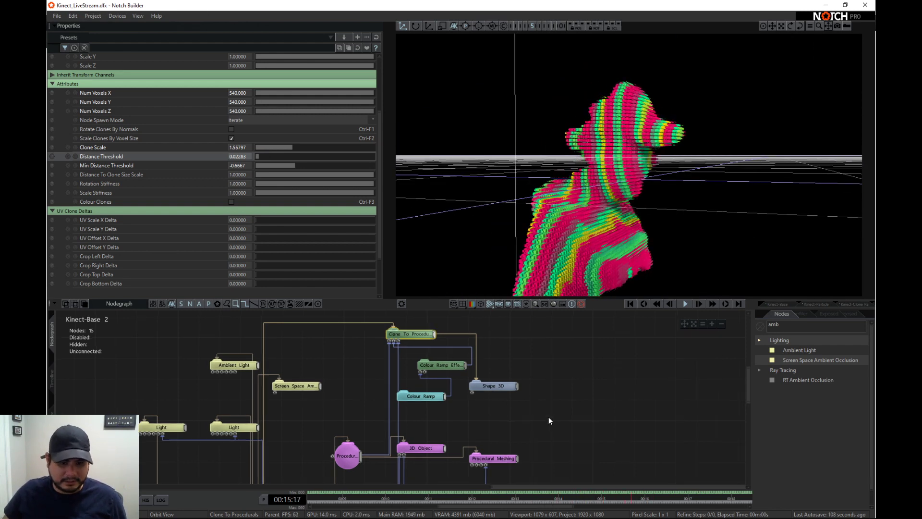
{"action": "middle_click_drag", "start_coordinate": [548, 421], "coordinate": [533, 386]}
{"action": "left_click", "coordinate": [760, 326]}
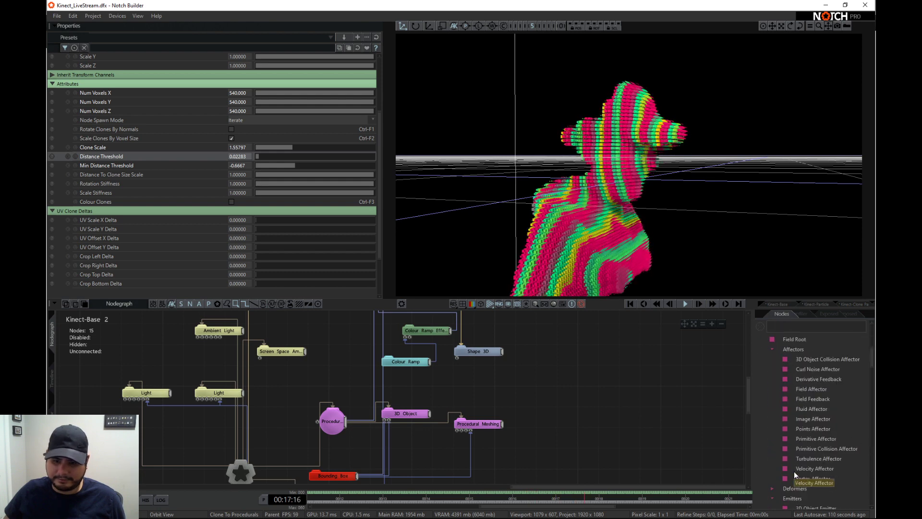
{"action": "scroll", "coordinate": [793, 472], "scroll_direction": "down", "scroll_amount": 10}
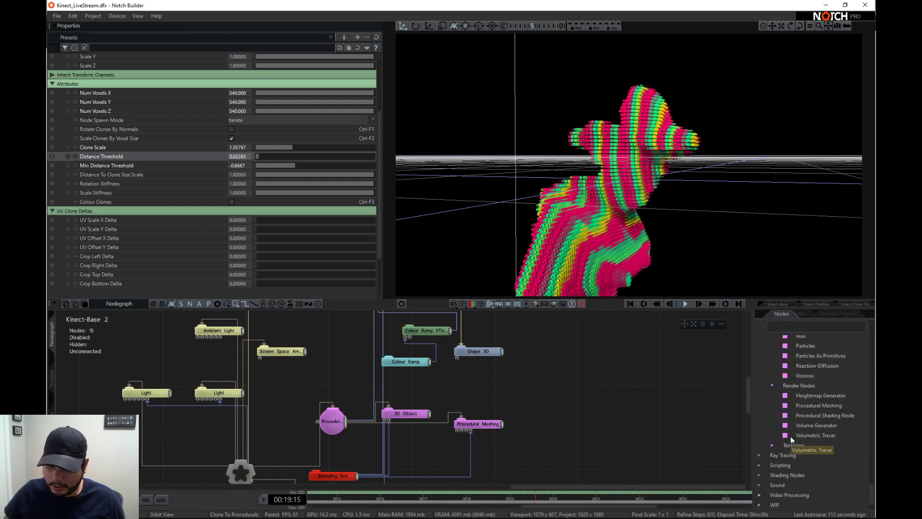
{"action": "middle_click_drag", "start_coordinate": [662, 399], "coordinate": [646, 410]}
{"action": "scroll", "coordinate": [811, 352], "scroll_direction": "up", "scroll_amount": 3}
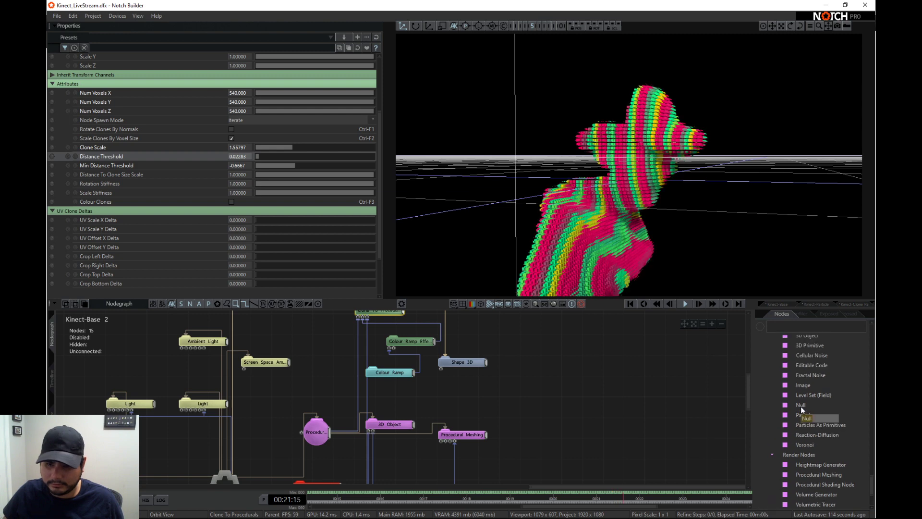
{"action": "scroll", "coordinate": [806, 381], "scroll_direction": "up", "scroll_amount": 1}
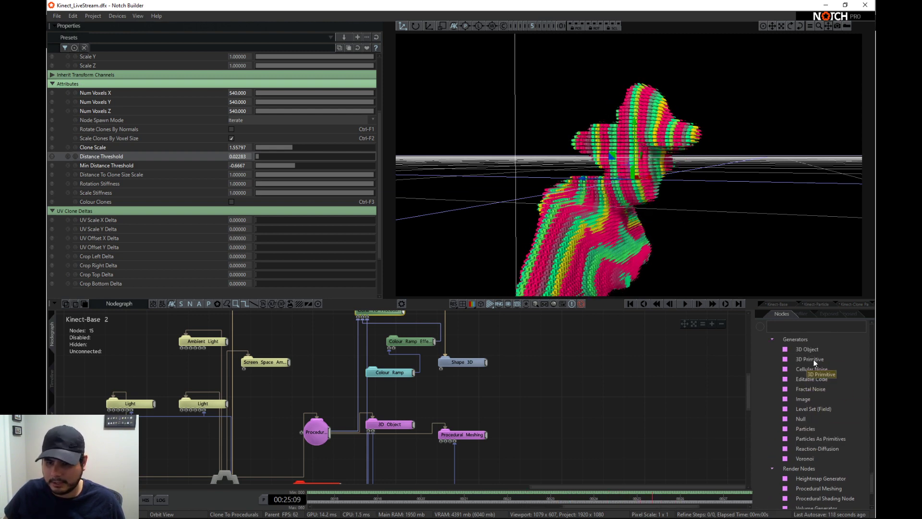
{"action": "left_click_drag", "start_coordinate": [519, 412], "coordinate": [544, 412]}
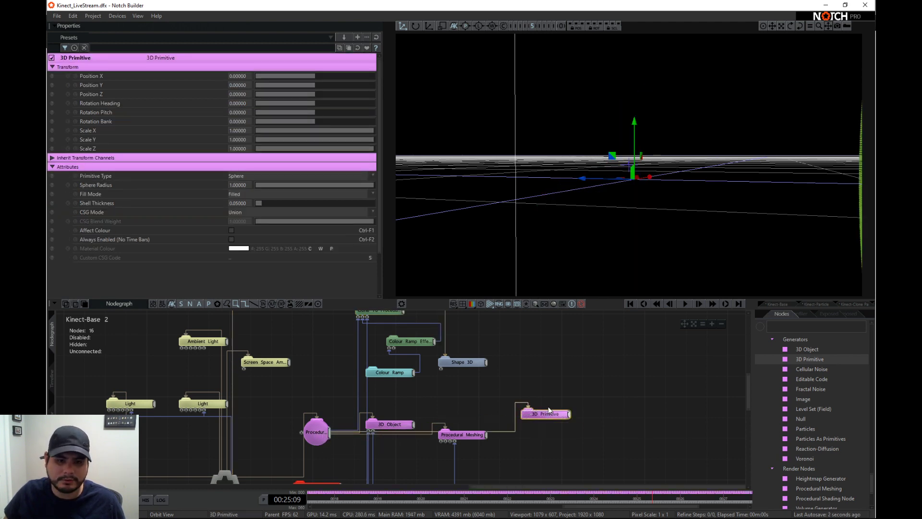
{"action": "left_click_drag", "start_coordinate": [346, 185], "coordinate": [268, 177]}
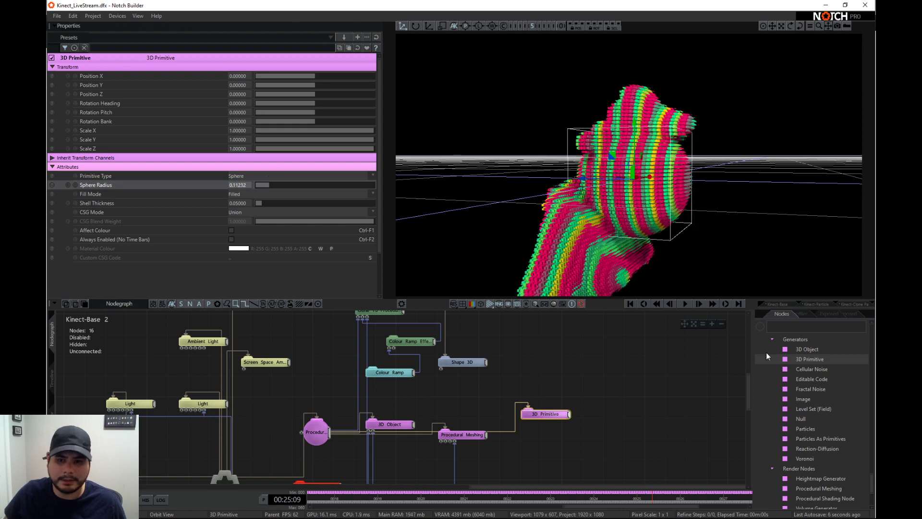
- Add a Math Modifier node below the 3D Primitive and connect it to the primitive's Position Z
{"action": "left_click", "coordinate": [793, 329]}
{"action": "type", "text": "math"}
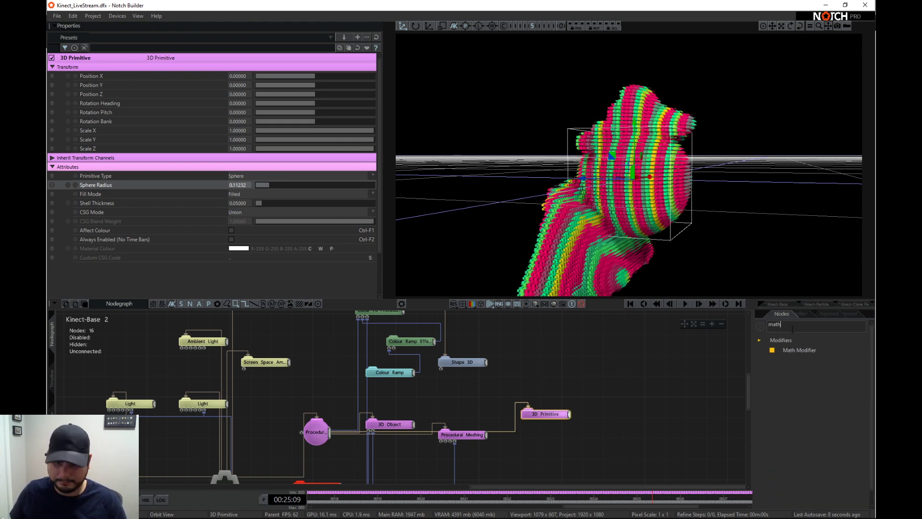
{"action": "left_click_drag", "start_coordinate": [504, 460], "coordinate": [505, 460]}
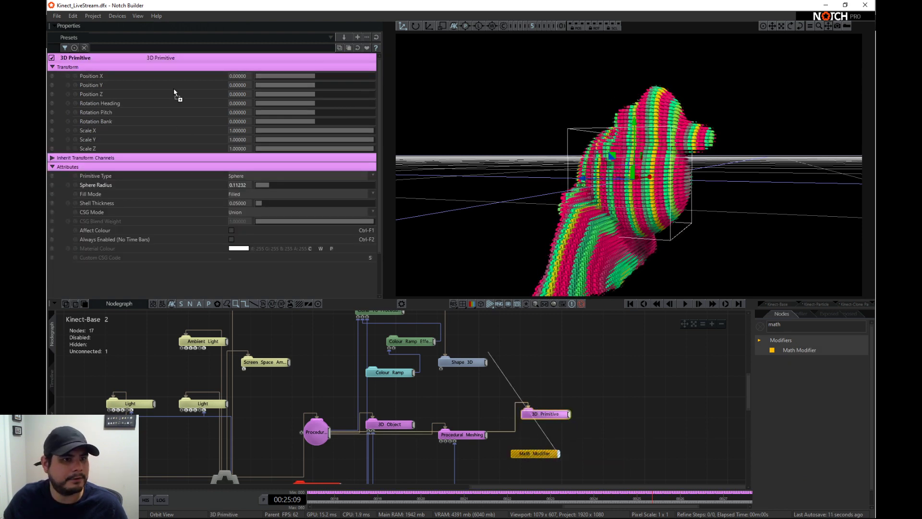
{"action": "left_click_drag", "start_coordinate": [174, 90], "coordinate": [174, 94]}
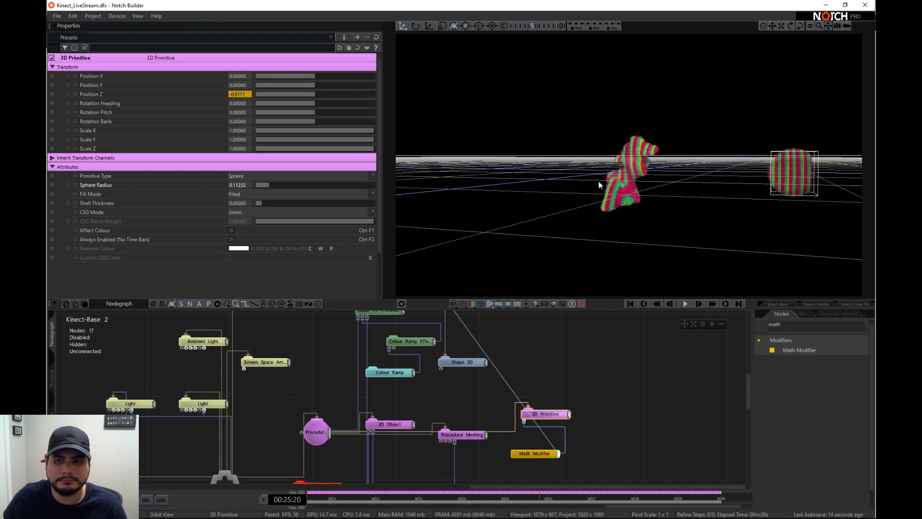
- Set the Math Modifier's Time Mode to Use Deltas (Continuous/Looping), its Scale to about 0.435 and its Speed to 0.25
{"action": "left_click", "coordinate": [537, 454]}
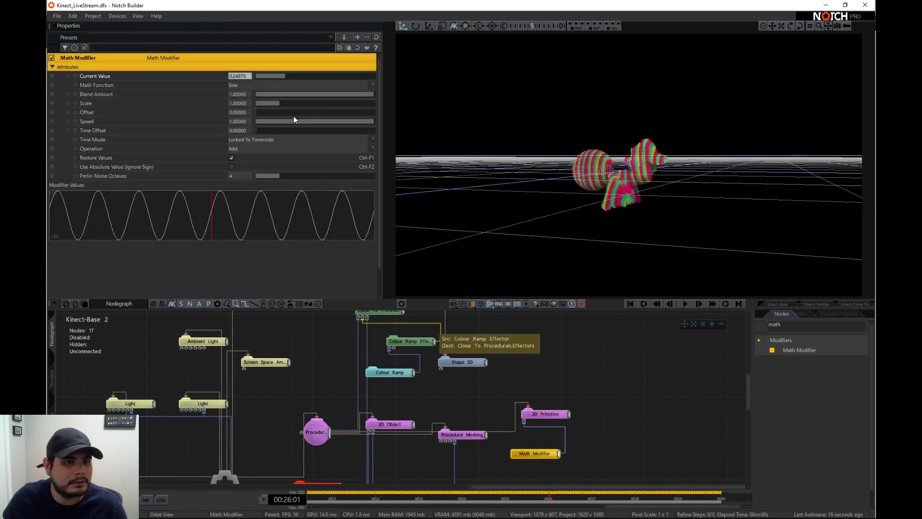
{"action": "left_click", "coordinate": [278, 140]}
{"action": "left_click", "coordinate": [279, 149]}
{"action": "left_click_drag", "start_coordinate": [321, 121], "coordinate": [269, 105]}
{"action": "left_click", "coordinate": [274, 103]}
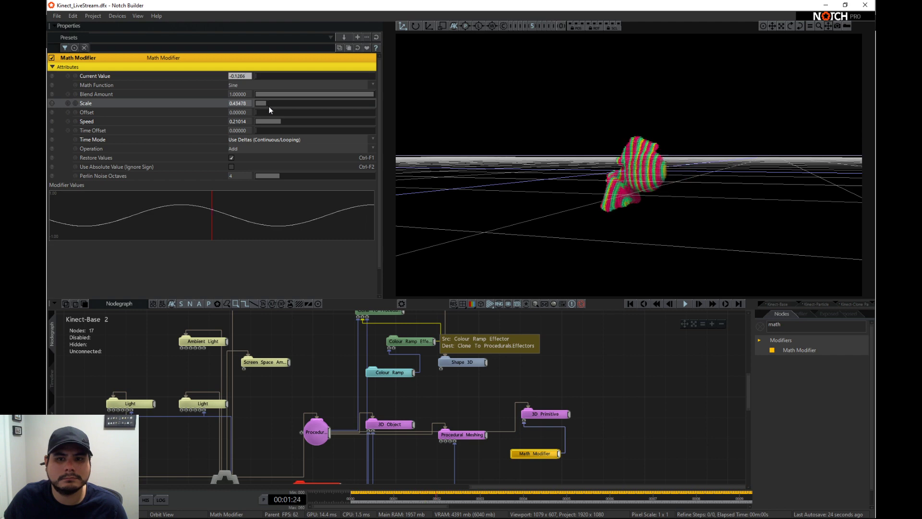
{"action": "left_click", "coordinate": [282, 121]}
{"action": "scroll", "coordinate": [765, 192], "scroll_direction": "up", "scroll_amount": 7}
{"action": "scroll", "coordinate": [733, 195], "scroll_direction": "down", "scroll_amount": 2}
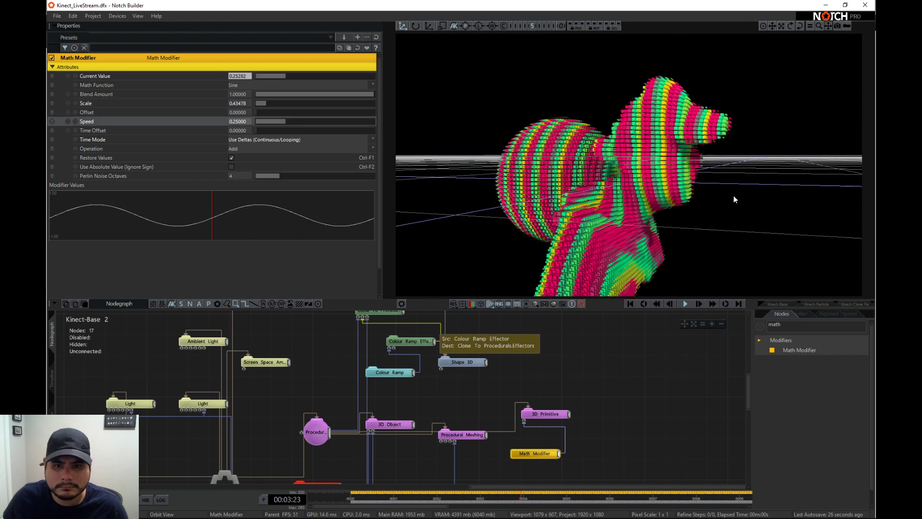
- Try Pyramid as the 3D Primitive's Primitive Type and settle on Box
{"action": "right_click_drag", "start_coordinate": [719, 209], "coordinate": [635, 222]}
{"action": "left_click", "coordinate": [543, 412]}
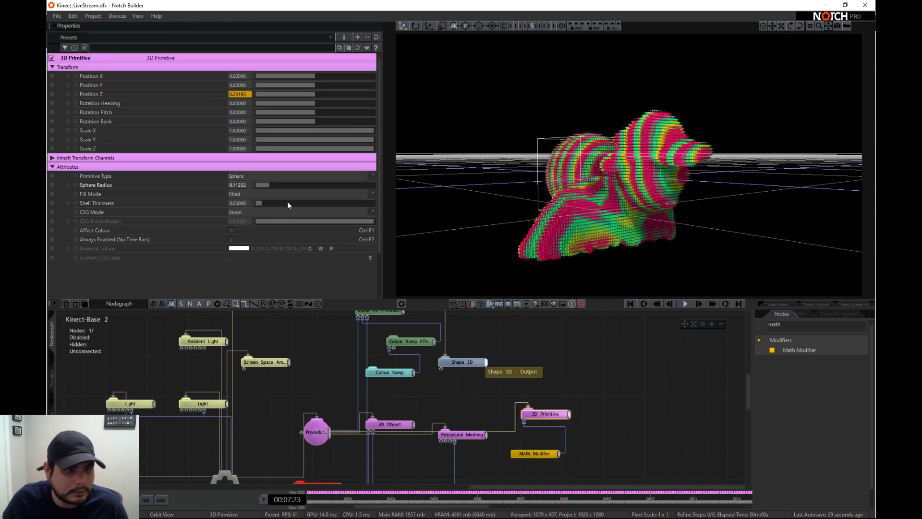
{"action": "left_click", "coordinate": [288, 175]}
{"action": "left_click", "coordinate": [257, 217]}
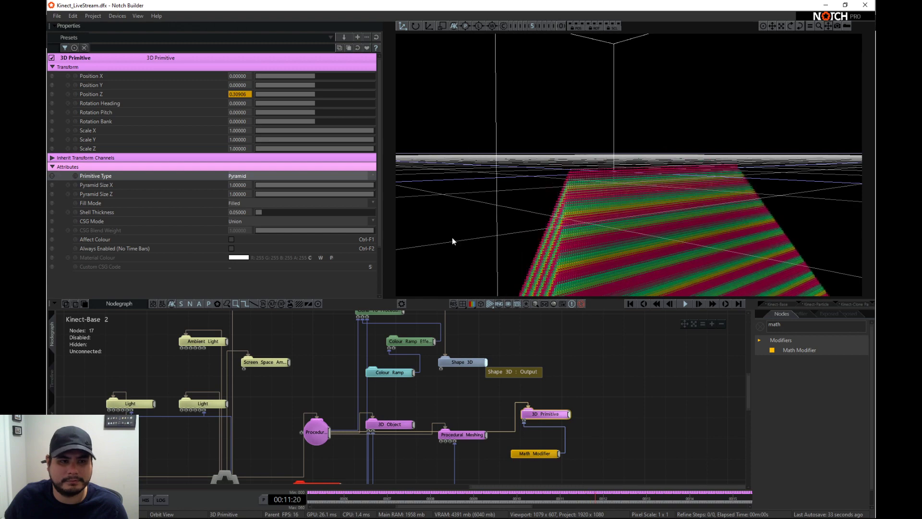
{"action": "left_click", "coordinate": [278, 176]}
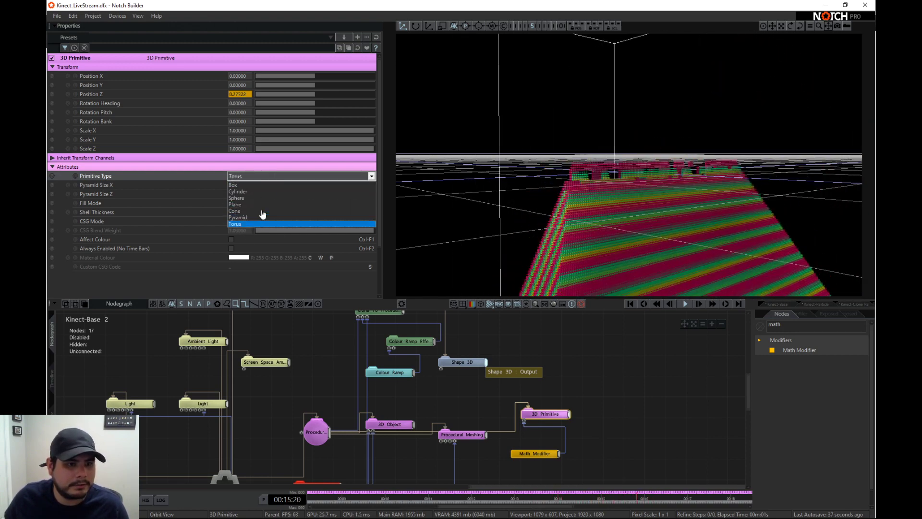
{"action": "left_click", "coordinate": [265, 187]}
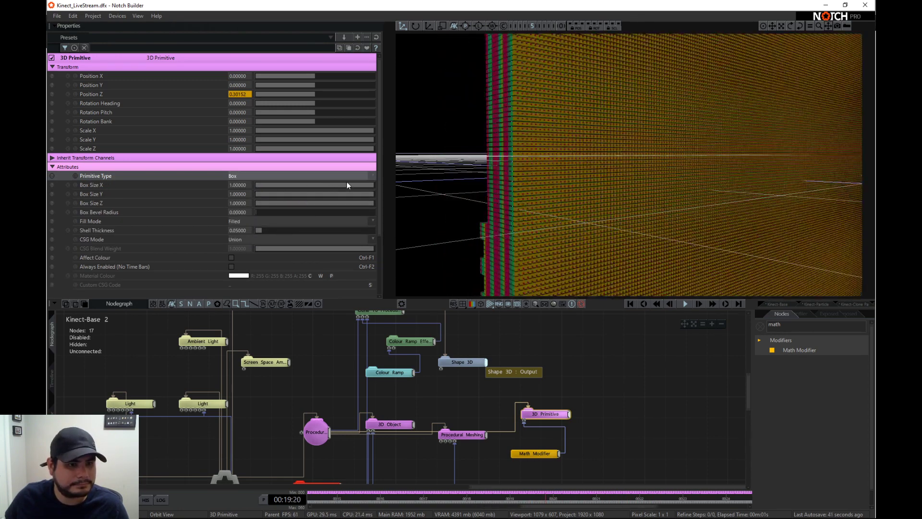
- Set the 3D Primitive's Box Size X, Y and Z to 0.2 each
{"action": "left_click", "coordinate": [243, 187]}
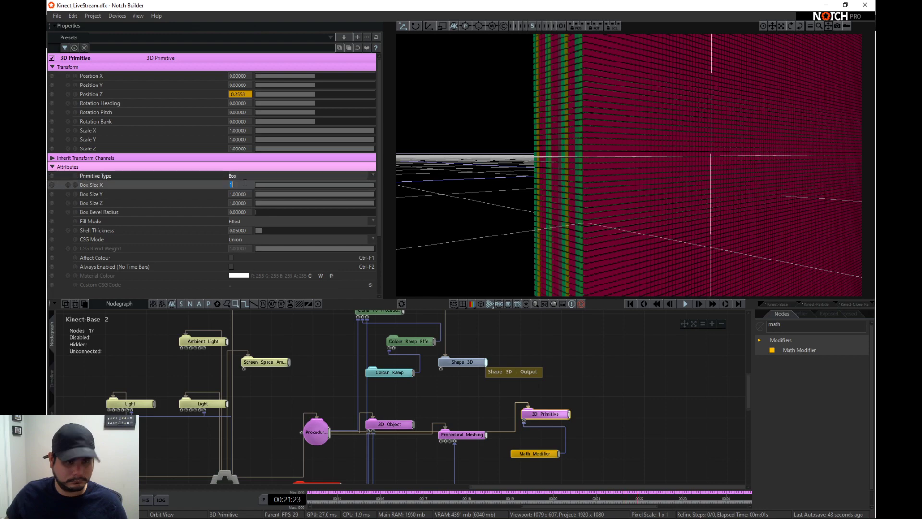
{"action": "type", "text": "0.2"}
{"action": "key", "text": "Return"}
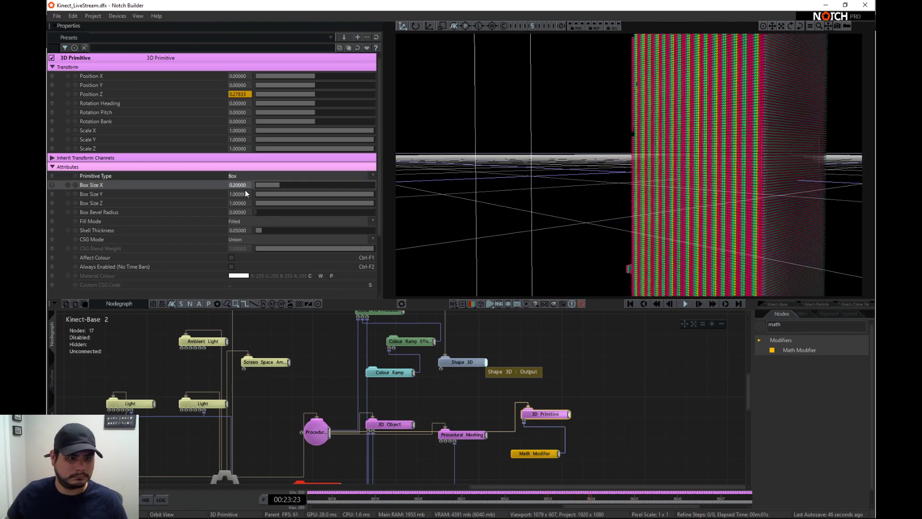
{"action": "type", "text": "0.2"}
{"action": "key", "text": "Return"}
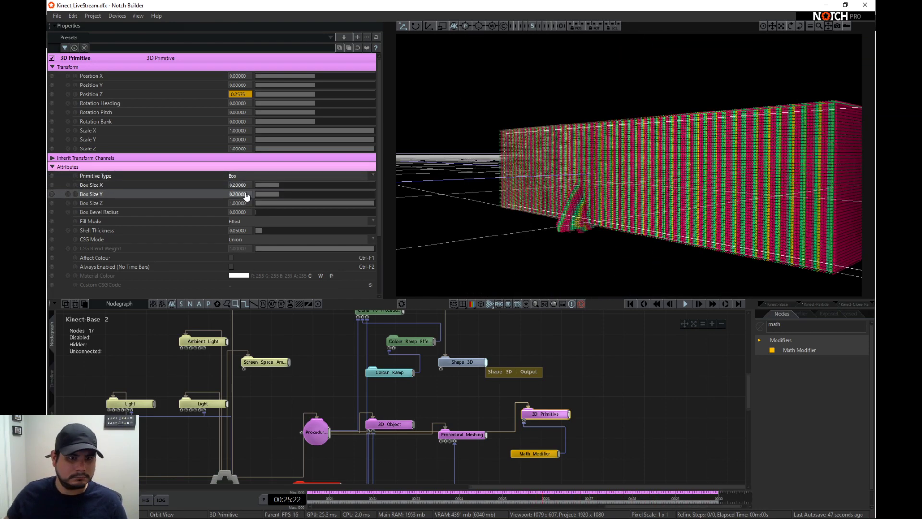
{"action": "left_click", "coordinate": [240, 203]}
{"action": "type", "text": "0.2"}
{"action": "key", "text": "Return"}
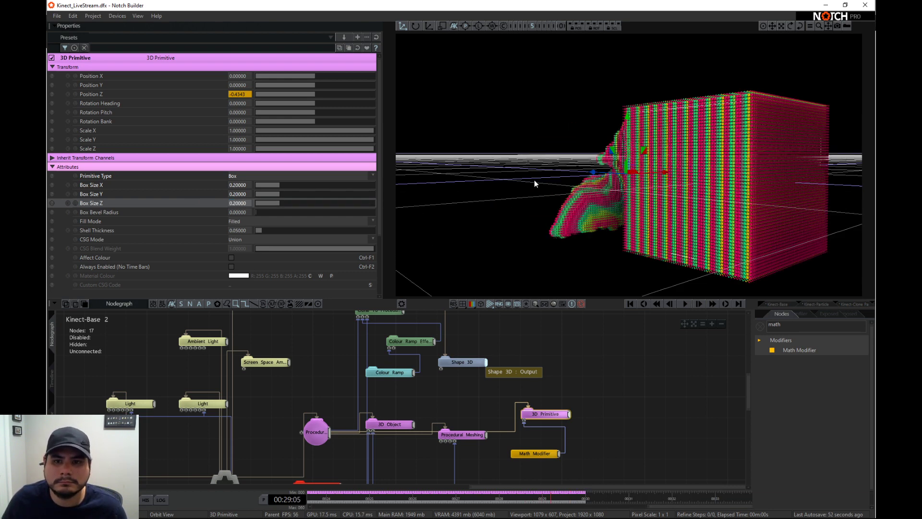
- Set the 3D Primitive's Box Size X to 0.1
{"action": "left_click_drag", "start_coordinate": [534, 182], "coordinate": [646, 212]}
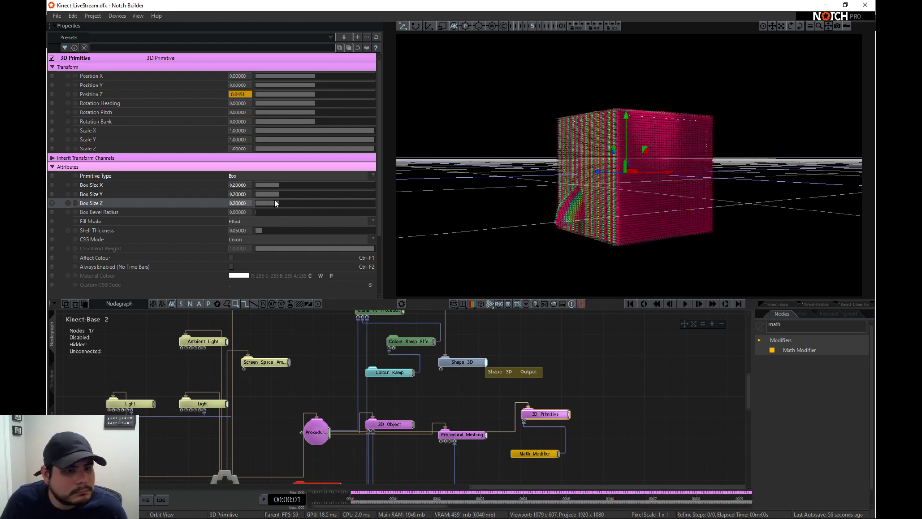
{"action": "double_click", "coordinate": [243, 185]}
{"action": "type", "text": "0.1"}
{"action": "key", "text": "Return"}
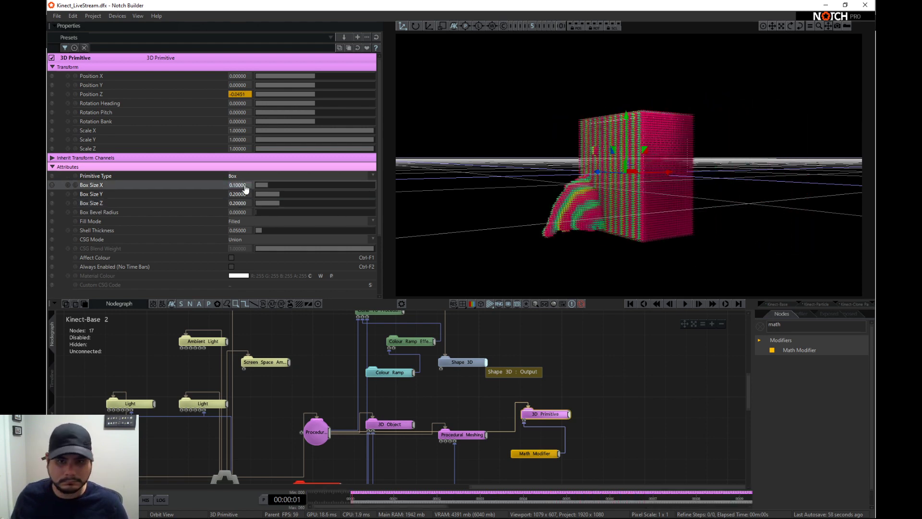
- Set the 3D Primitive's Box Size Y and Box Size Z to 0.1 each
{"action": "double_click", "coordinate": [245, 193]}
{"action": "type", "text": "0.1"}
{"action": "key", "text": "Return"}
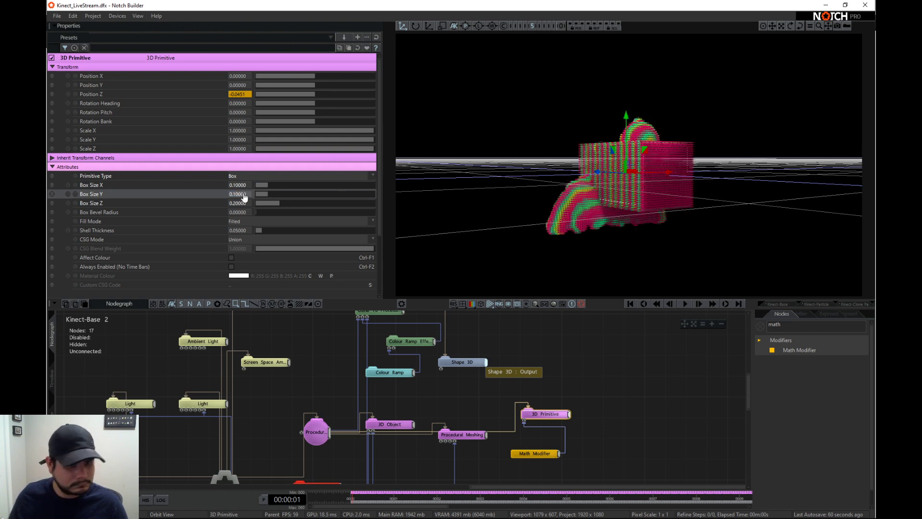
{"action": "type", "text": "0.1"}
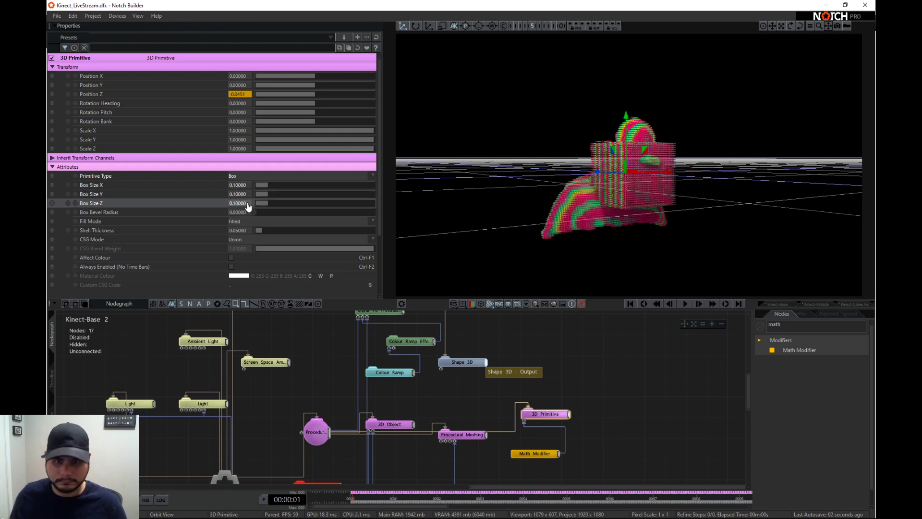
{"action": "key", "text": "Return"}
- Move the 3D Primitive and Math Modifier nodes to the free area below the Procedural Meshing node
{"action": "middle_click_drag", "start_coordinate": [496, 457], "coordinate": [524, 356]}
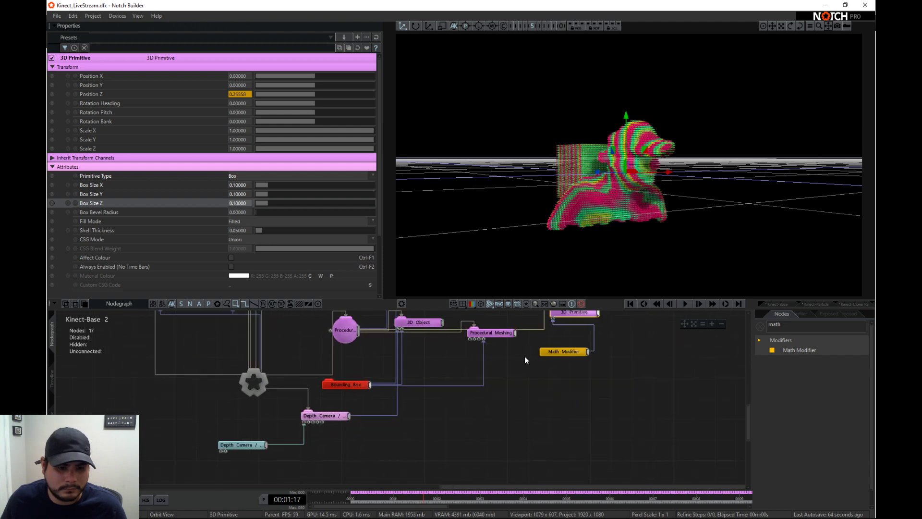
{"action": "mouse_move", "coordinate": [608, 370]}
{"action": "left_mouse_down"}
{"action": "mouse_move", "coordinate": [576, 319]}
{"action": "mouse_move", "coordinate": [534, 383]}
{"action": "left_mouse_up"}
{"action": "left_click", "coordinate": [534, 385]}
- Try Smooth Subtract as the 3D Primitive's CSG Mode, keeping its Fill Mode on Filled
{"action": "scroll", "coordinate": [260, 204], "scroll_direction": "down", "scroll_amount": 3}
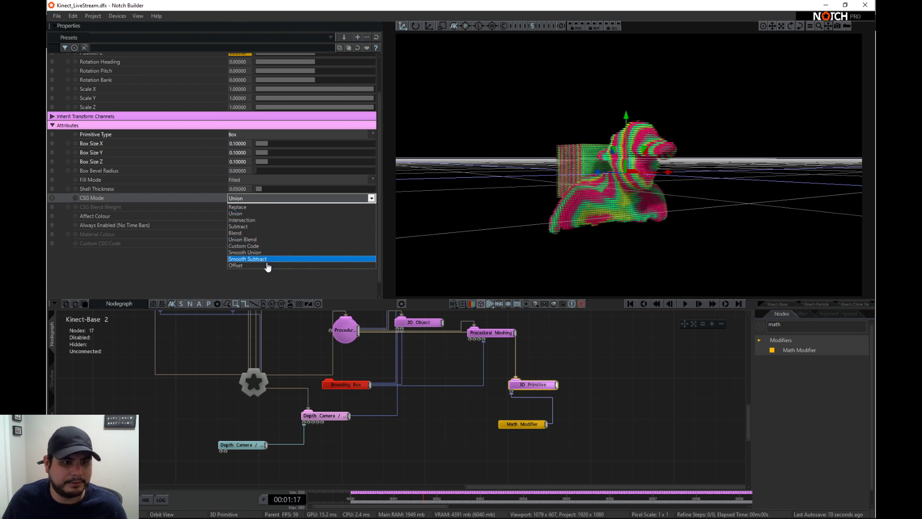
{"action": "left_click", "coordinate": [260, 259]}
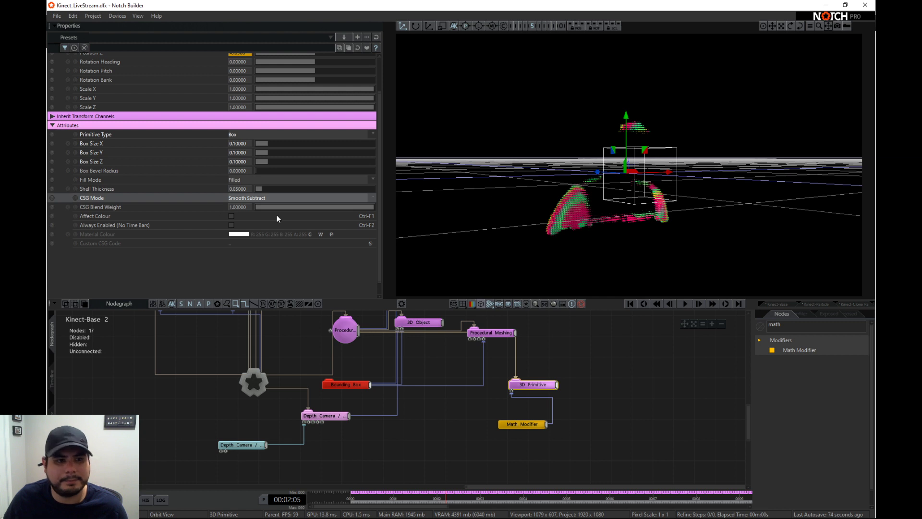
{"action": "left_click", "coordinate": [260, 182]}
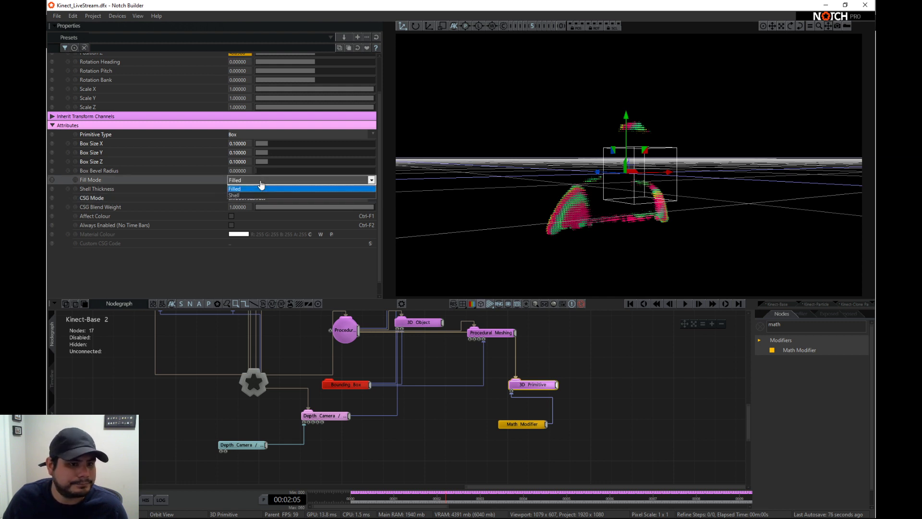
{"action": "left_click", "coordinate": [260, 186]}
{"action": "middle_click_drag", "start_coordinate": [544, 185], "coordinate": [572, 199]}
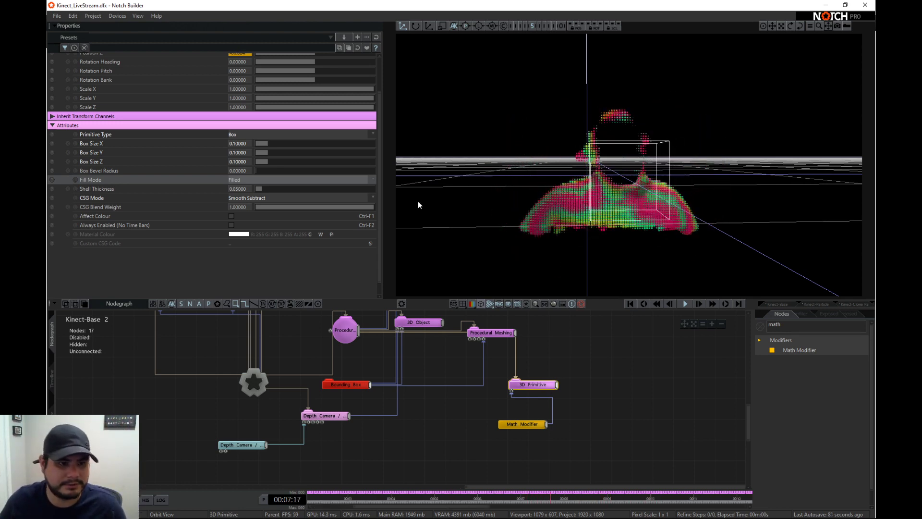
- Set the 3D Primitive's CSG Mode to Subtract and its Shell Thickness to about 0.373
{"action": "left_click", "coordinate": [244, 197]}
{"action": "left_click", "coordinate": [255, 227]}
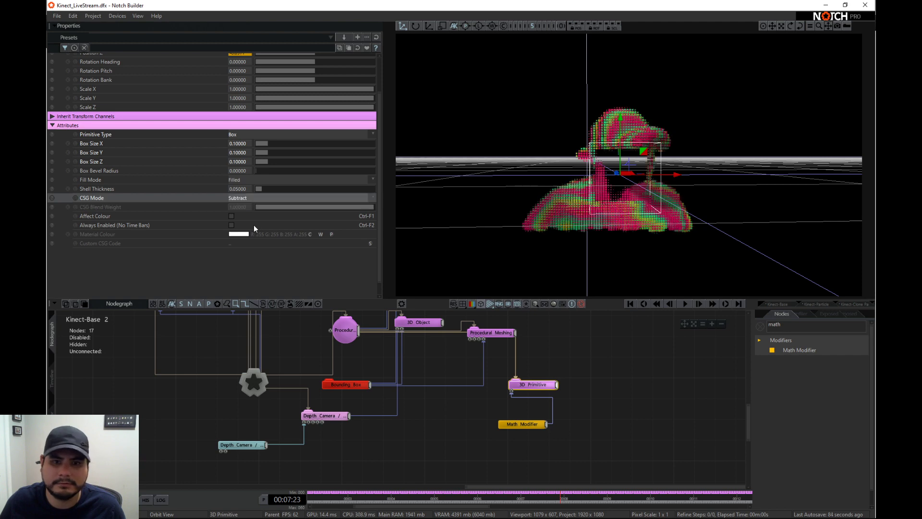
{"action": "right_click_drag", "start_coordinate": [626, 212], "coordinate": [687, 213]}
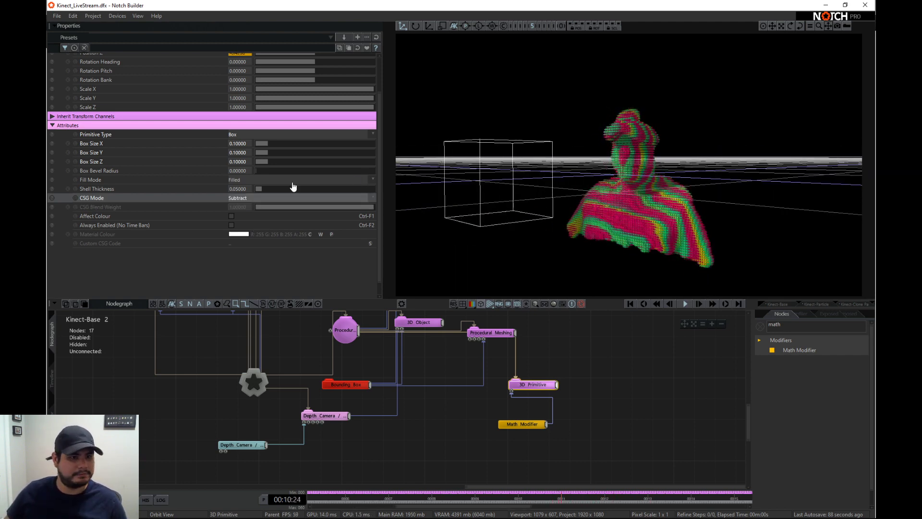
{"action": "left_click_drag", "start_coordinate": [266, 188], "coordinate": [300, 189]}
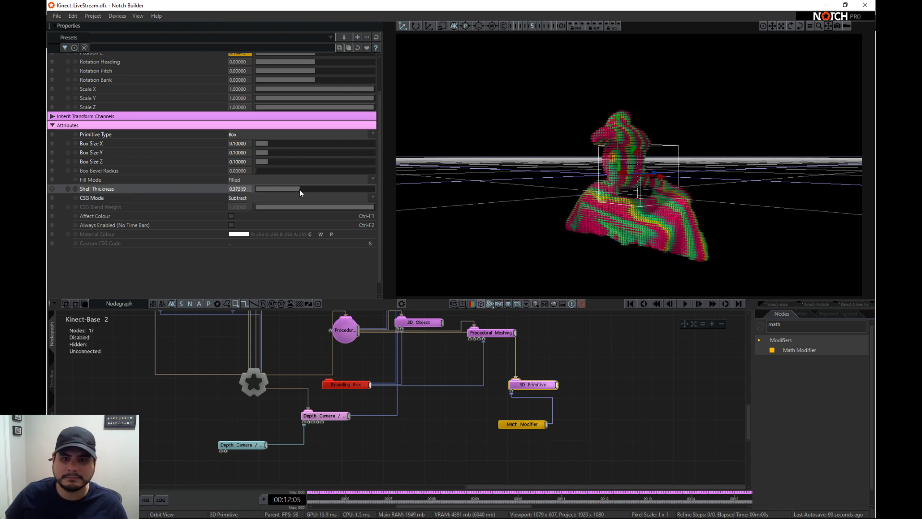
- Change the 3D Primitive's Primitive Type to Sphere, and settle its CSG Mode on Union after trying Intersection
{"action": "left_click", "coordinate": [315, 199]}
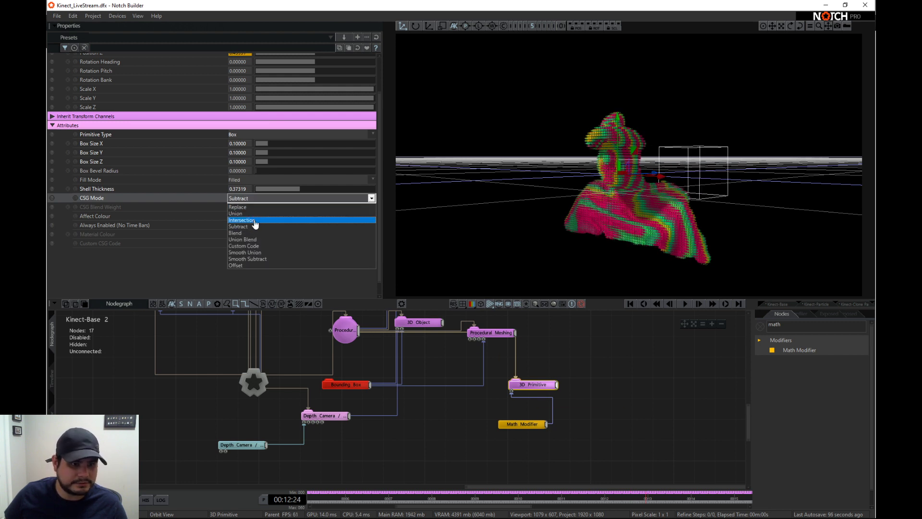
{"action": "left_click", "coordinate": [254, 220]}
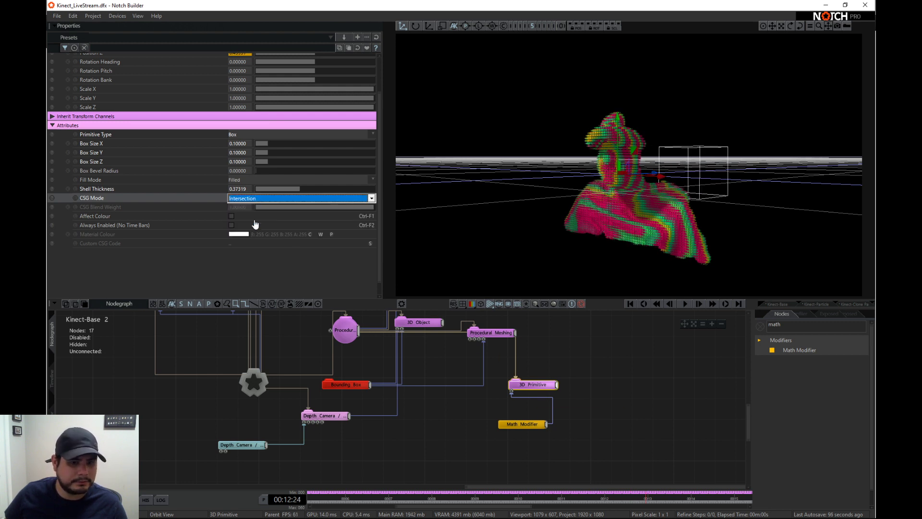
{"action": "left_click", "coordinate": [259, 135]}
{"action": "left_click", "coordinate": [257, 156]}
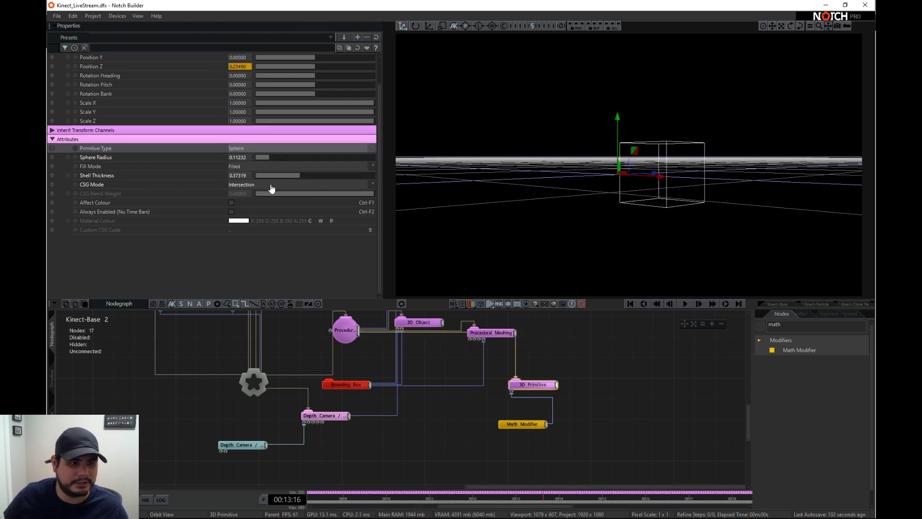
{"action": "left_click", "coordinate": [271, 186]}
{"action": "left_click", "coordinate": [271, 200]}
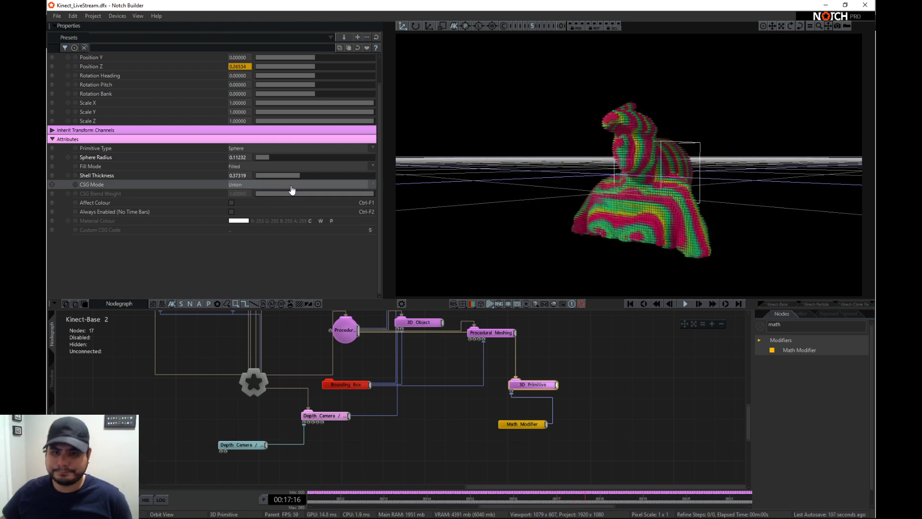
- Clear the node search and add a Ripple Effector from the Cloning Effectors to the nodegraph
{"action": "scroll", "coordinate": [497, 378], "scroll_direction": "up", "scroll_amount": 5}
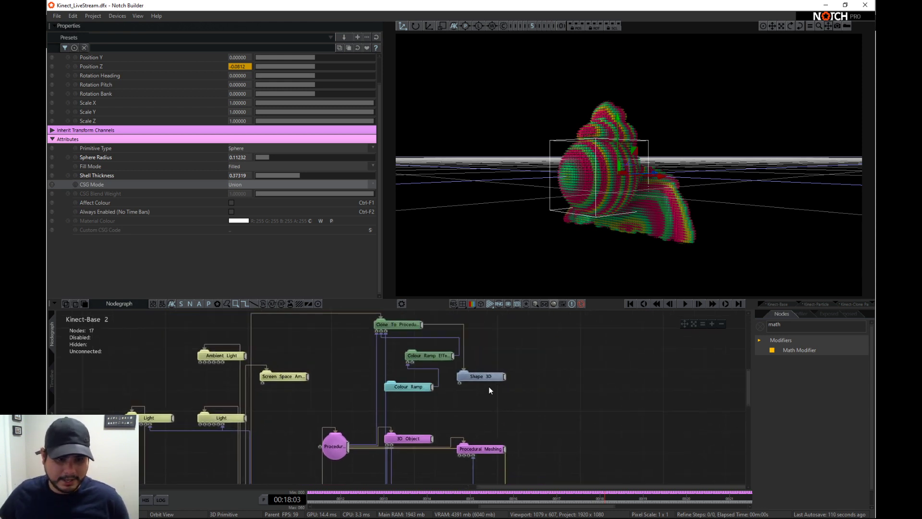
{"action": "left_click", "coordinate": [760, 326]}
{"action": "middle_click_drag", "start_coordinate": [657, 413], "coordinate": [650, 376]}
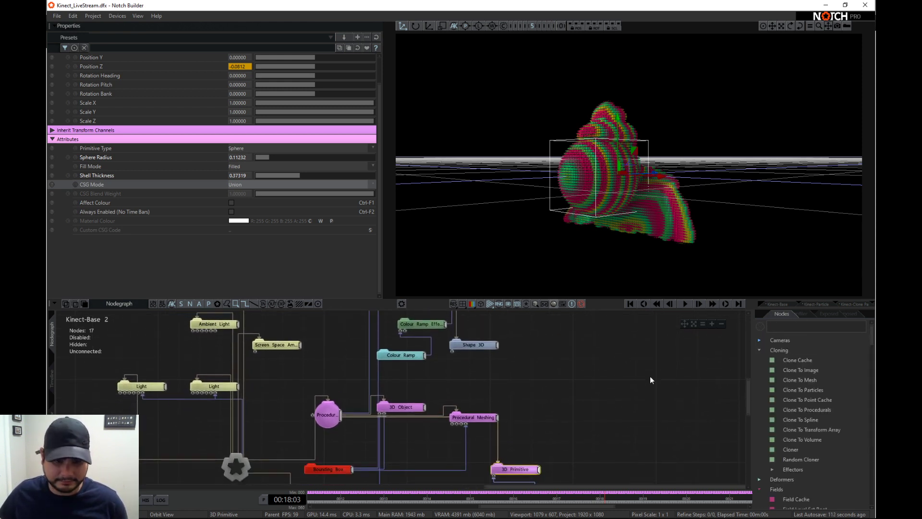
{"action": "mouse_move", "coordinate": [744, 379]}
{"action": "middle_mouse_down"}
{"action": "mouse_move", "coordinate": [737, 368]}
{"action": "mouse_move", "coordinate": [726, 404]}
{"action": "middle_mouse_up"}
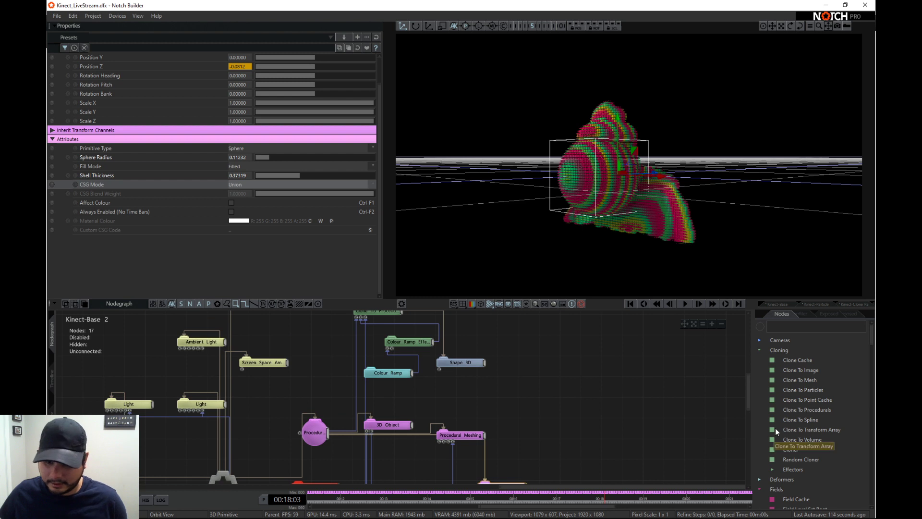
{"action": "left_click", "coordinate": [772, 469]}
{"action": "scroll", "coordinate": [788, 456], "scroll_direction": "down", "scroll_amount": 3}
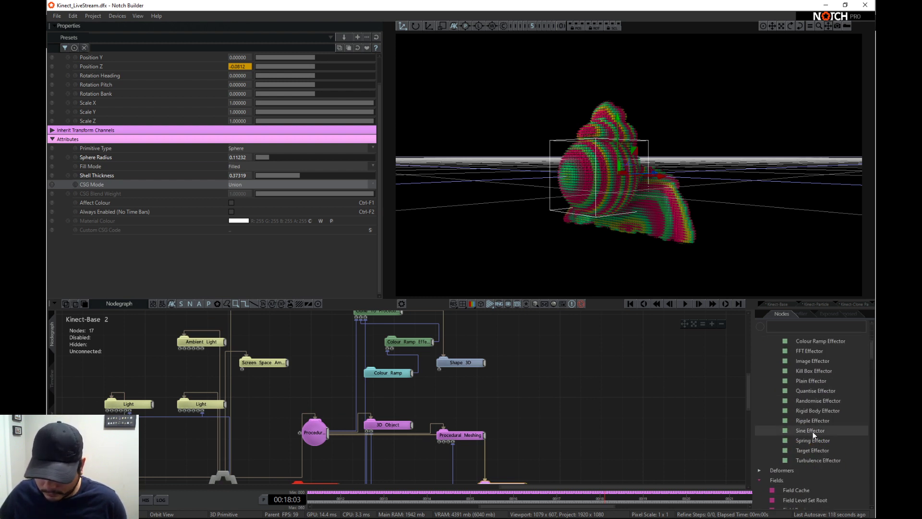
{"action": "left_click_drag", "start_coordinate": [813, 420], "coordinate": [561, 421]}
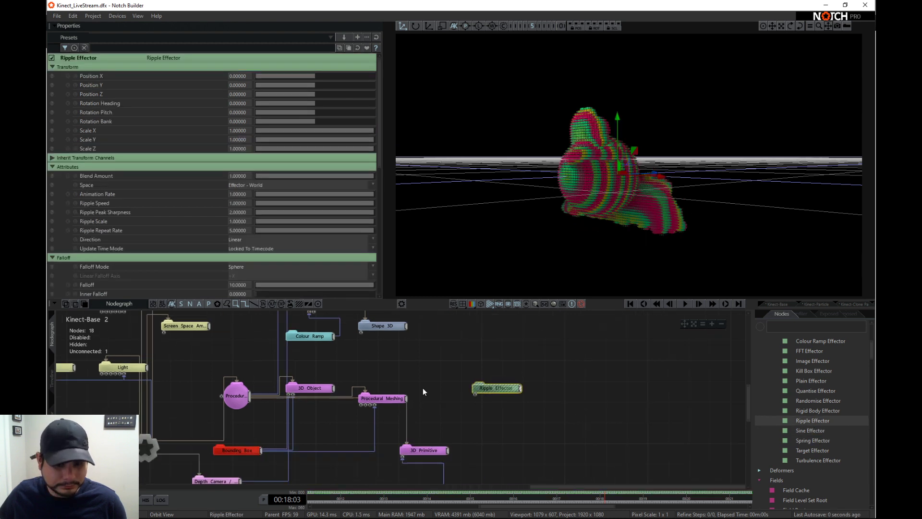
- Connect the Ripple Effector under the 3D Primitive and link it to the effector input of Clone To Procedurals
{"action": "left_click_drag", "start_coordinate": [429, 445], "coordinate": [460, 378]}
{"action": "middle_click_drag", "start_coordinate": [462, 359], "coordinate": [474, 400]}
{"action": "left_click_drag", "start_coordinate": [512, 425], "coordinate": [275, 315]}
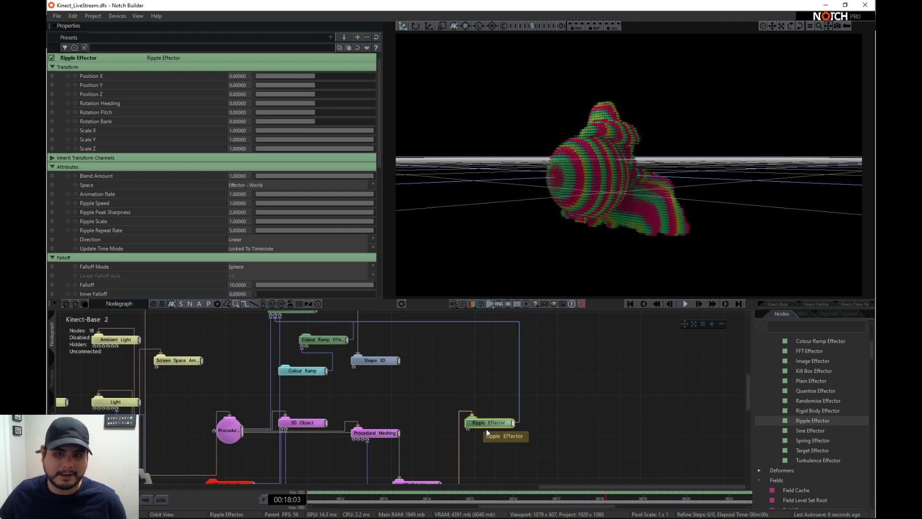
- Try an Effector Transform offset of about 0.986 in X and 0.348 in Z, and test and undo a Ripple Repeat Rate of about 0.65
{"action": "scroll", "coordinate": [267, 232], "scroll_direction": "down", "scroll_amount": 7}
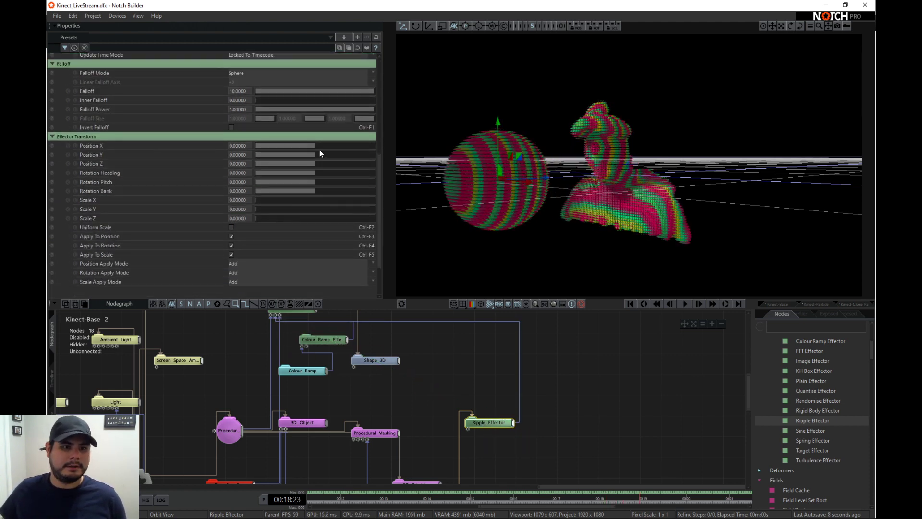
{"action": "left_click_drag", "start_coordinate": [321, 146], "coordinate": [387, 199]}
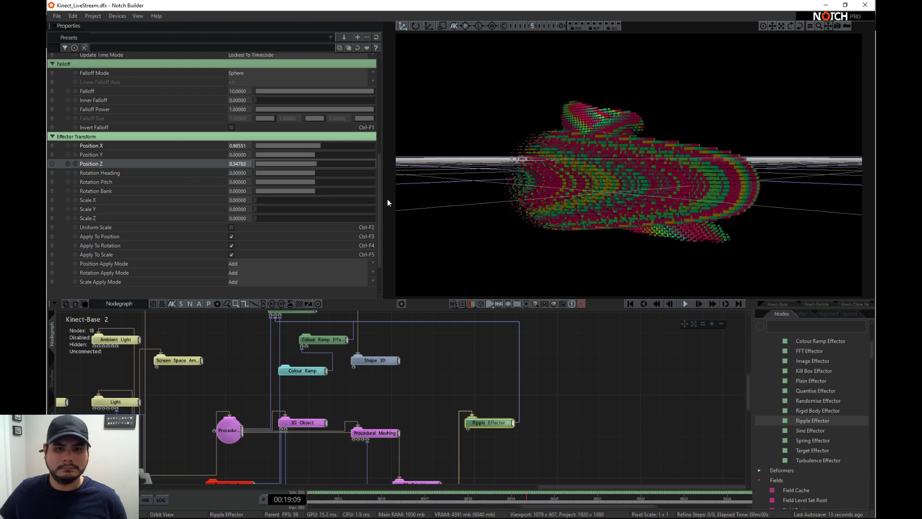
{"action": "scroll", "coordinate": [335, 201], "scroll_direction": "up", "scroll_amount": 6}
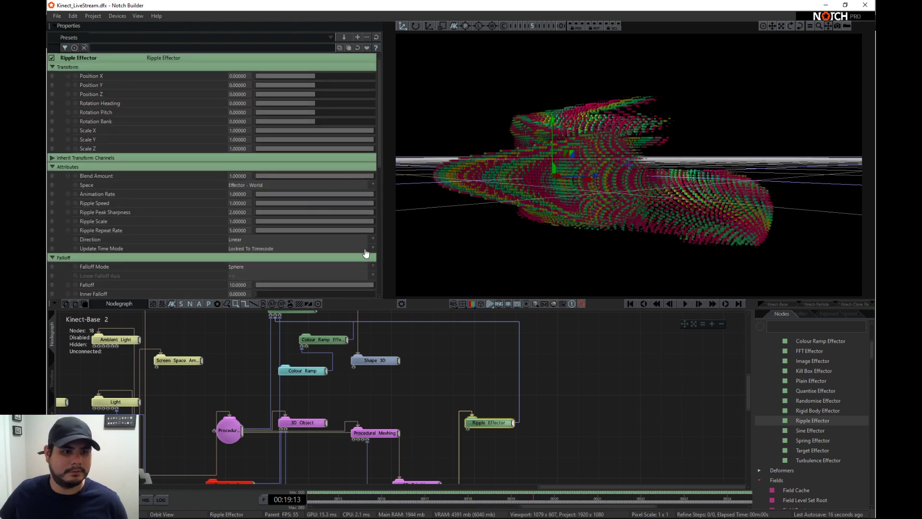
{"action": "left_click_drag", "start_coordinate": [369, 230], "coordinate": [292, 230]}
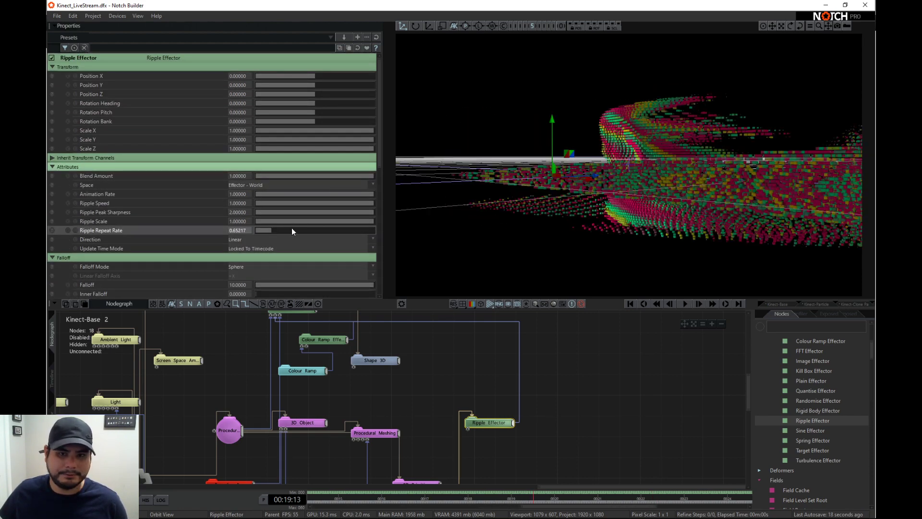
{"action": "key", "text": "ctrl+z"}
- Set the Ripple Effector's Ripple Speed to about 0.098, Animation Rate to about 0.062 and Falloff to about 0.098
{"action": "left_click_drag", "start_coordinate": [360, 202], "coordinate": [273, 202]}
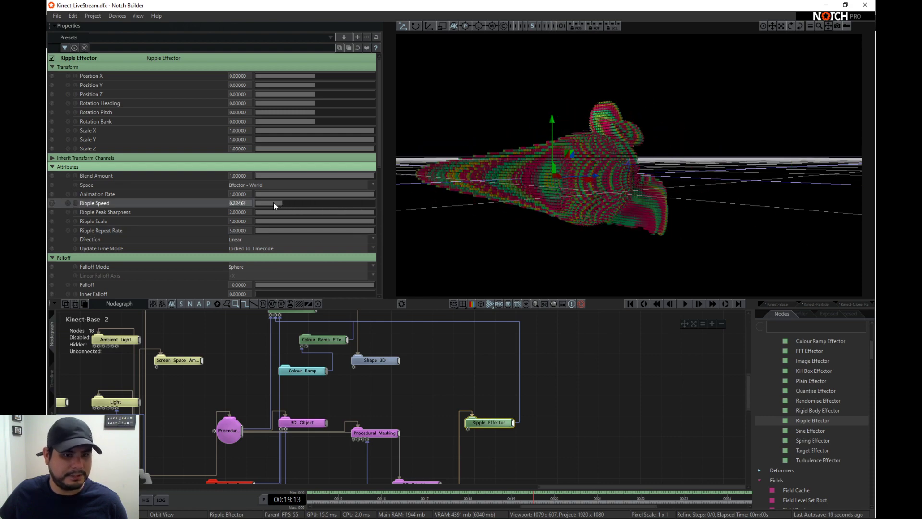
{"action": "left_click_drag", "start_coordinate": [339, 194], "coordinate": [264, 194]}
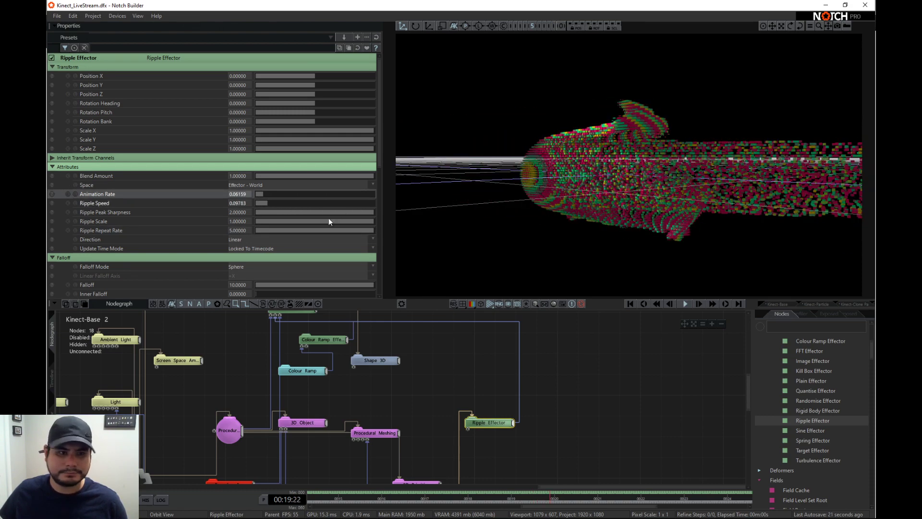
{"action": "scroll", "coordinate": [328, 250], "scroll_direction": "down", "scroll_amount": 2}
{"action": "left_click_drag", "start_coordinate": [342, 232], "coordinate": [83, 206]}
- Set the Effector Transform Position to about 0.29 in X, 0.399 in Y and 0.022 in Z
{"action": "scroll", "coordinate": [305, 286], "scroll_direction": "down", "scroll_amount": 1}
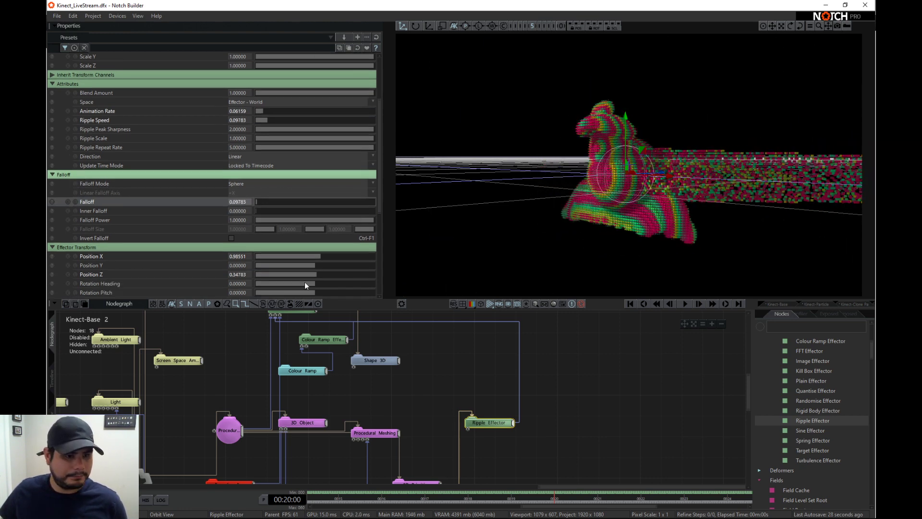
{"action": "left_click_drag", "start_coordinate": [316, 274], "coordinate": [290, 252]}
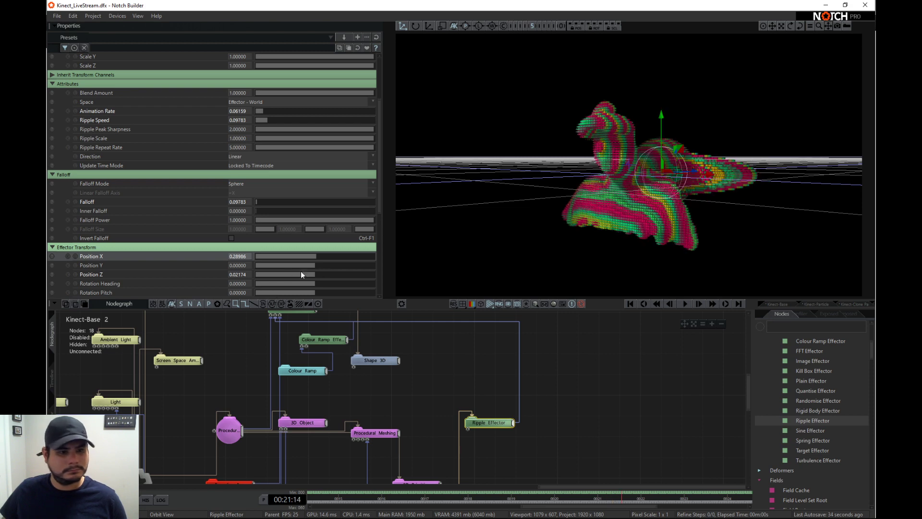
{"action": "left_click_drag", "start_coordinate": [316, 264], "coordinate": [348, 265]}
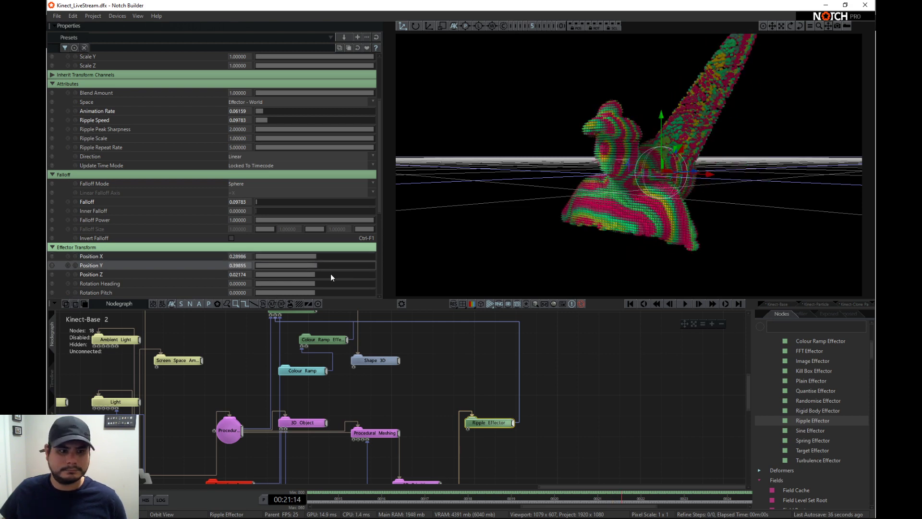
- Set the Ripple Effector's Animation Rate to about 0.152 and its Ripple Speed to about 0.446
{"action": "scroll", "coordinate": [294, 205], "scroll_direction": "up", "scroll_amount": 2}
{"action": "scroll", "coordinate": [295, 208], "scroll_direction": "up", "scroll_amount": 1}
{"action": "left_click_drag", "start_coordinate": [262, 167], "coordinate": [308, 174]}
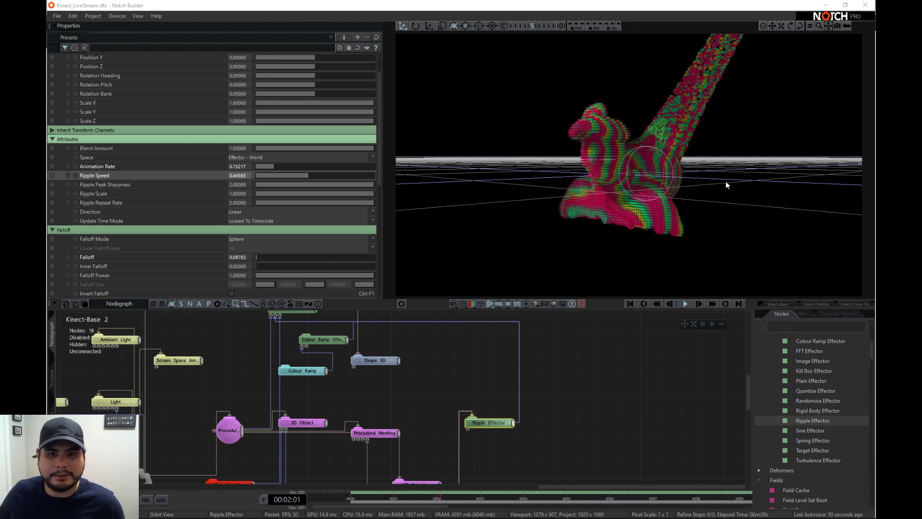
- Raise the Ripple Effector's Animation Rate to about 0.279 and its Falloff to about 1.81
{"action": "left_click_drag", "start_coordinate": [546, 184], "coordinate": [624, 185]}
{"action": "middle_click_drag", "start_coordinate": [451, 420], "coordinate": [436, 393]}
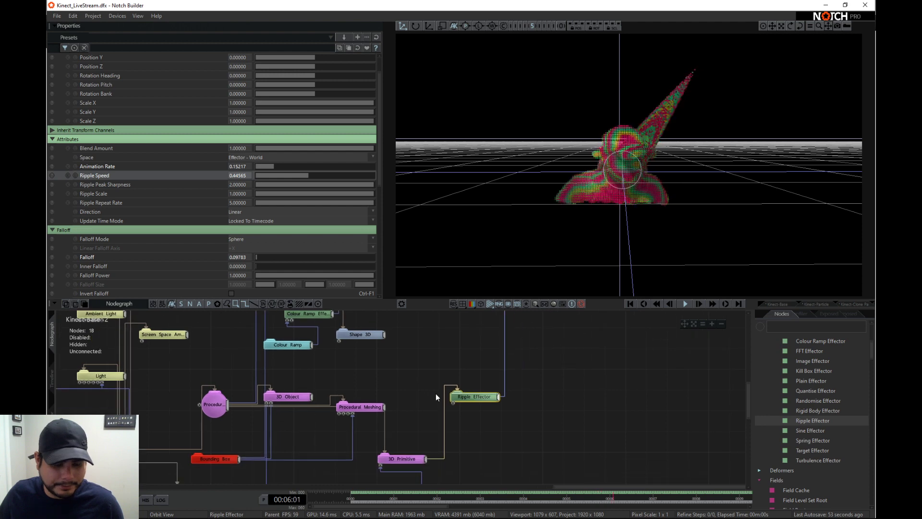
{"action": "left_click_drag", "start_coordinate": [278, 168], "coordinate": [285, 166]}
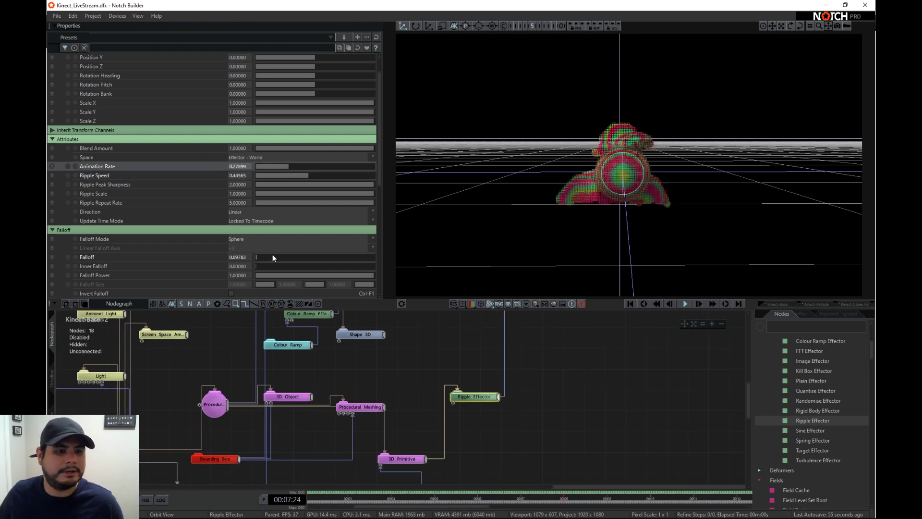
{"action": "left_click_drag", "start_coordinate": [269, 258], "coordinate": [277, 259]}
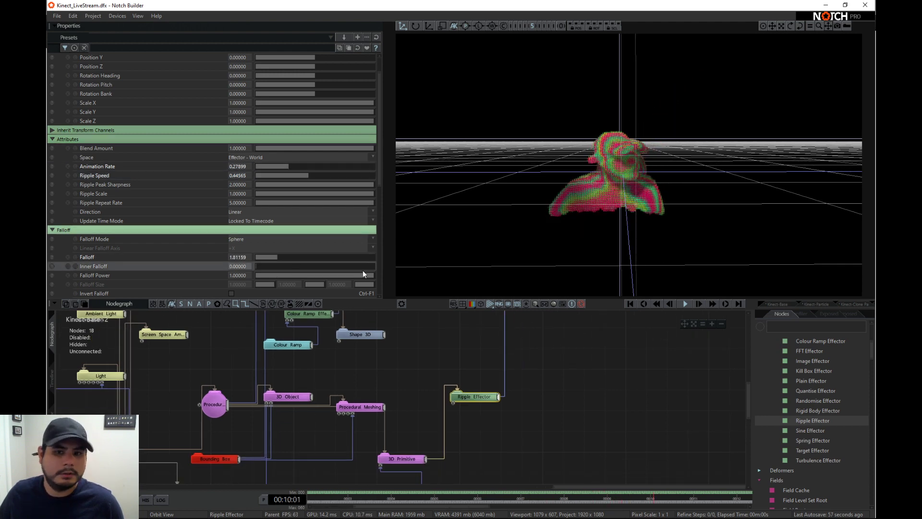
- Set the Effector Transform Position to about 3.91 in X, 2.61 in Y and 4.42 in Z
{"action": "left_click_drag", "start_coordinate": [675, 203], "coordinate": [593, 196]}
{"action": "scroll", "coordinate": [295, 261], "scroll_direction": "down", "scroll_amount": 3}
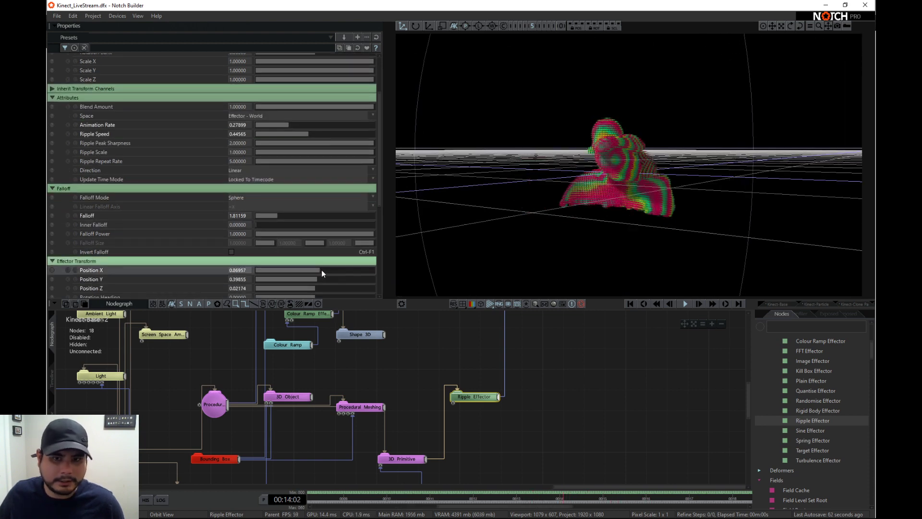
{"action": "left_click_drag", "start_coordinate": [322, 270], "coordinate": [342, 287]}
{"action": "scroll", "coordinate": [322, 290], "scroll_direction": "down", "scroll_amount": 1}
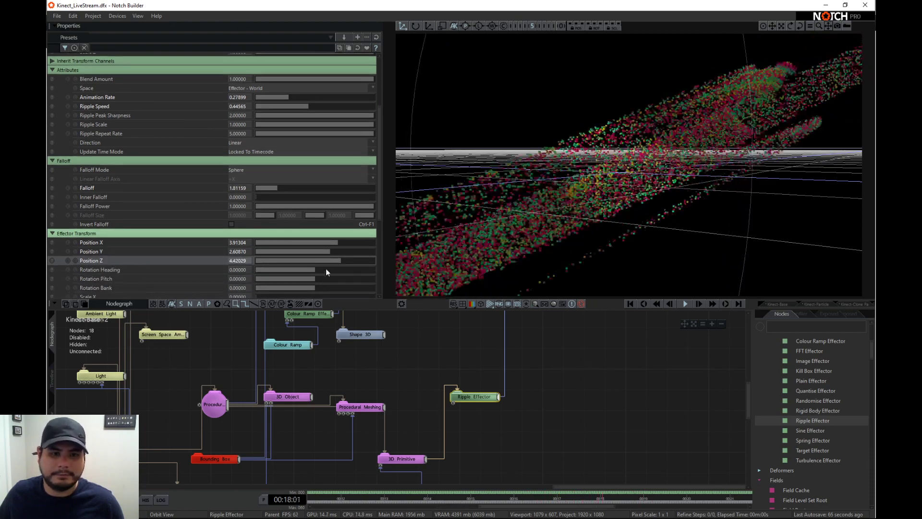
- Set the Ripple Effector's Animation Rate to about 0.467, Ripple Speed to about 0.304 and Ripple Peak Sharpness to about 0.210
{"action": "scroll", "coordinate": [353, 212], "scroll_direction": "up", "scroll_amount": 2}
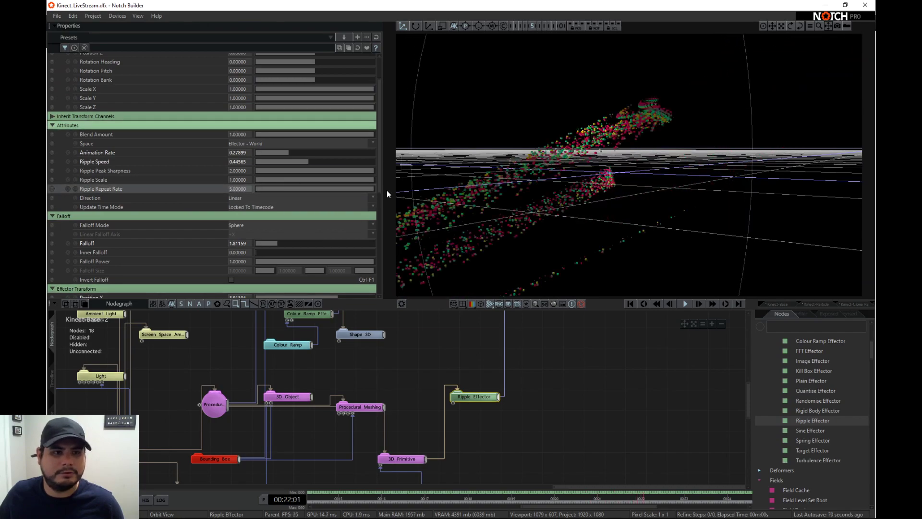
{"action": "left_click_drag", "start_coordinate": [338, 170], "coordinate": [306, 161]}
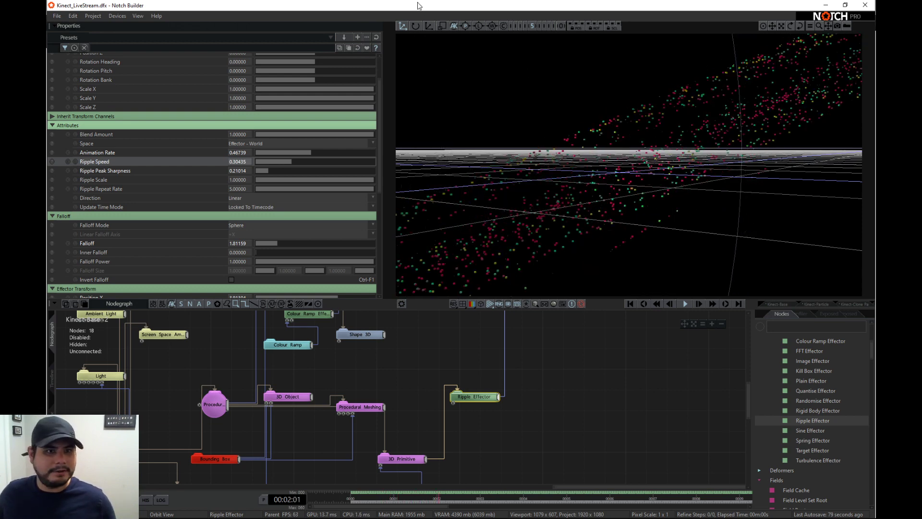
- Reset all of the Ripple Effector's properties to their default values and pause playback
{"action": "left_click", "coordinate": [377, 38]}
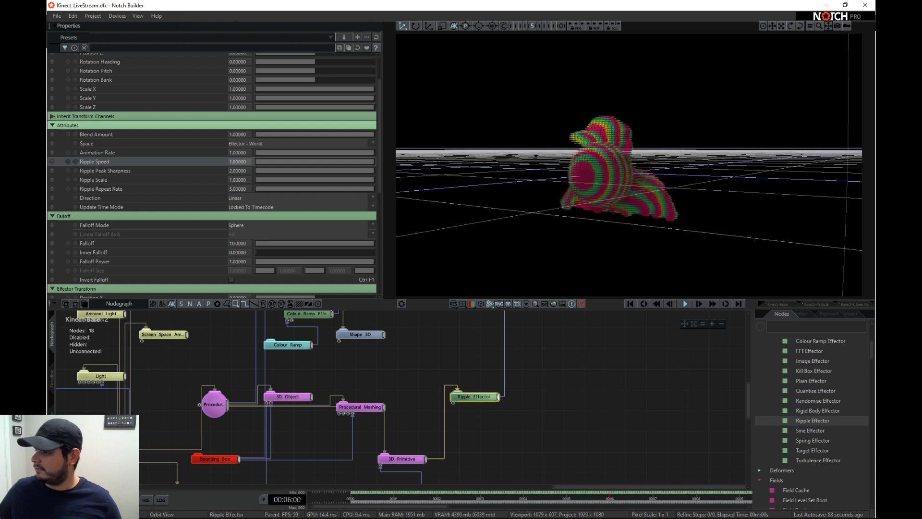
{"action": "middle_click_drag", "start_coordinate": [518, 351], "coordinate": [513, 354]}
{"action": "key", "text": "space"}
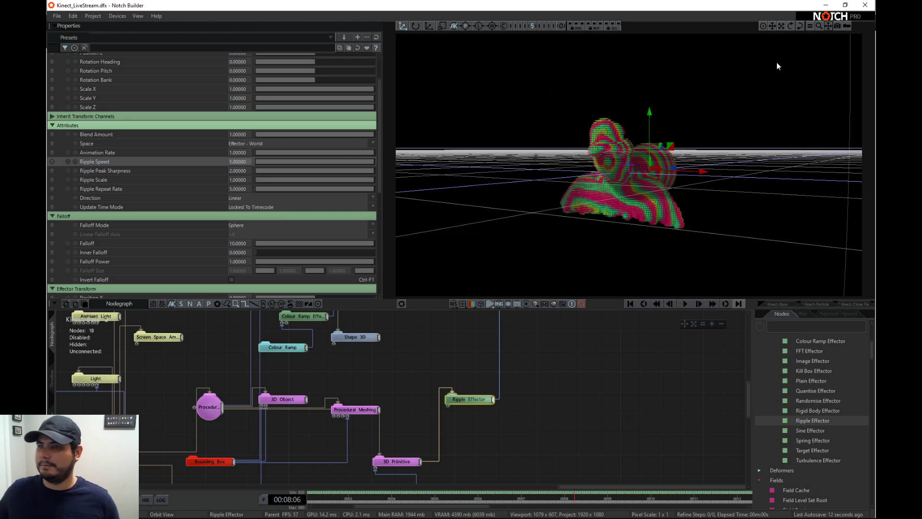
- Rename the Kinect-Base 2 timeline layer to "Kinect-procedural" and collapse it
{"action": "left_click", "coordinate": [52, 379]}
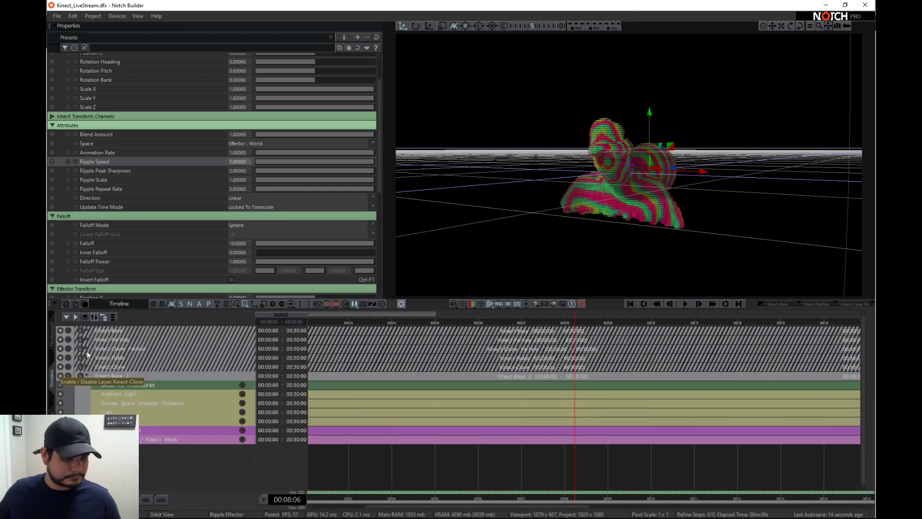
{"action": "double_click", "coordinate": [117, 376]}
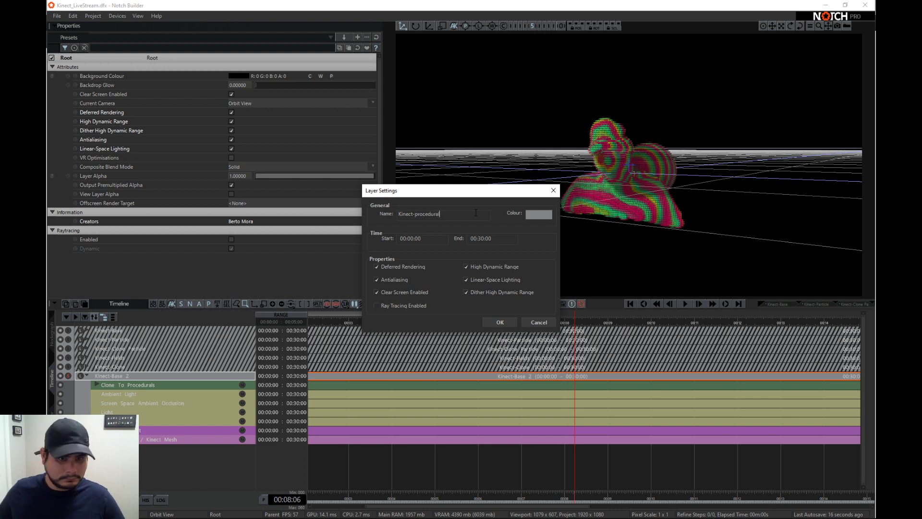
{"action": "left_click", "coordinate": [498, 324]}
{"action": "left_click", "coordinate": [85, 375]}
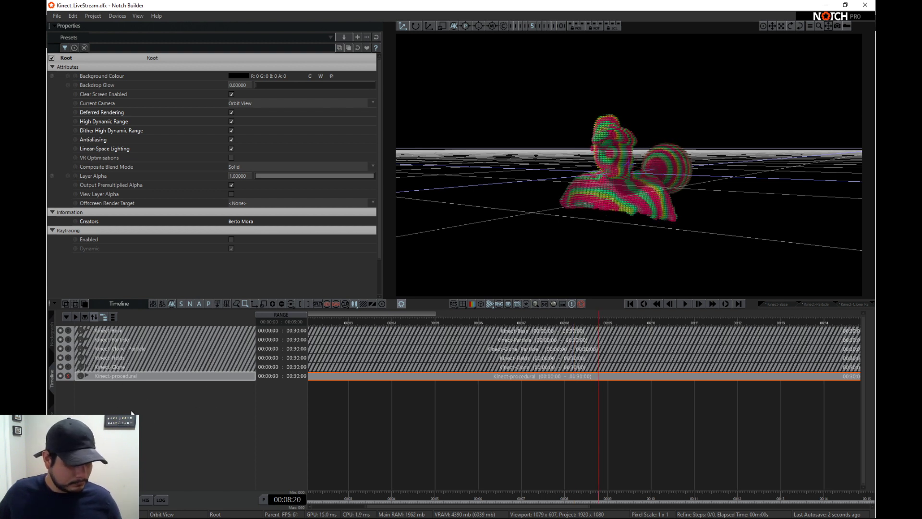
- Duplicate the Kinect-Base layer and move the copy below the Kinect-procedural layer
{"action": "left_click", "coordinate": [117, 330]}
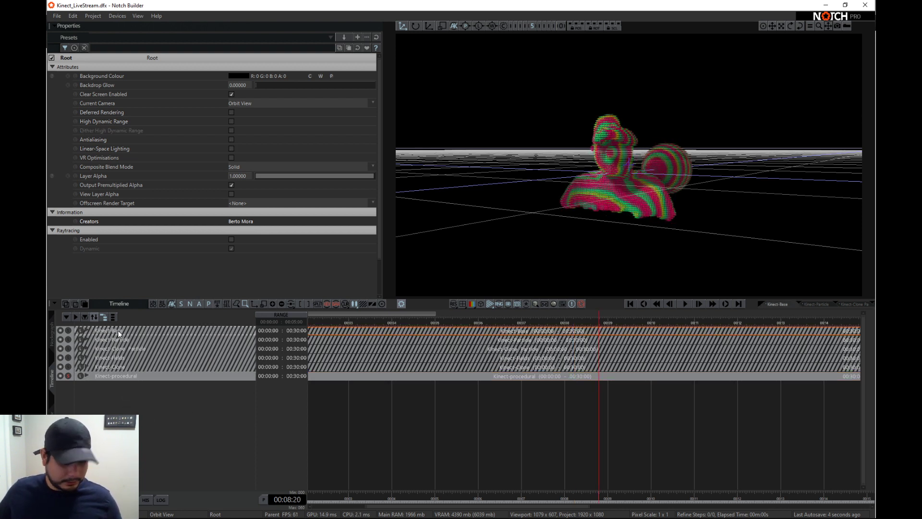
{"action": "key", "text": "ctrl+d"}
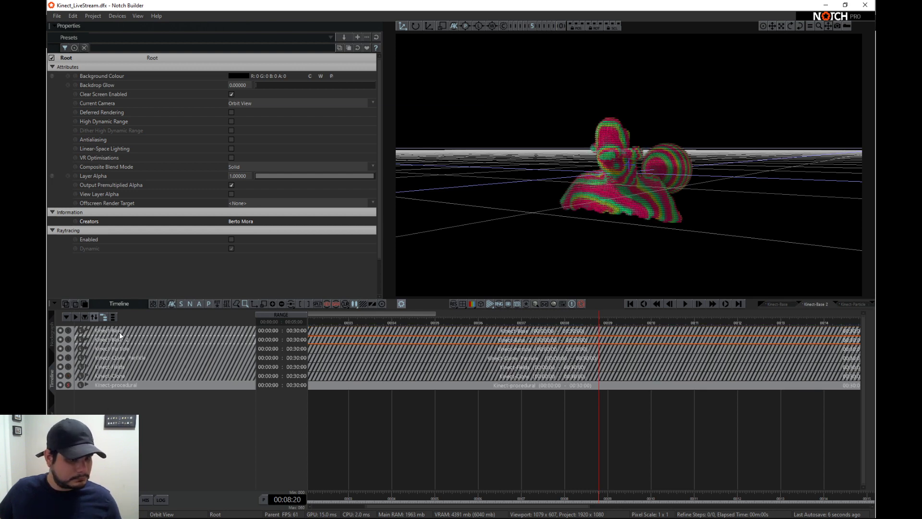
{"action": "left_click_drag", "start_coordinate": [124, 339], "coordinate": [179, 395]}
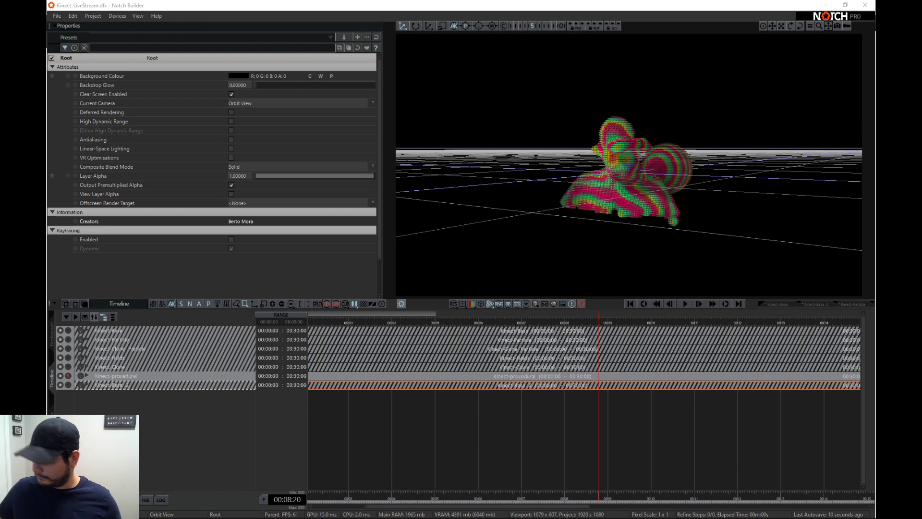
- Rename the duplicated Kinect-Base layer to "Kinect-Skeletal"
{"action": "double_click", "coordinate": [112, 385]}
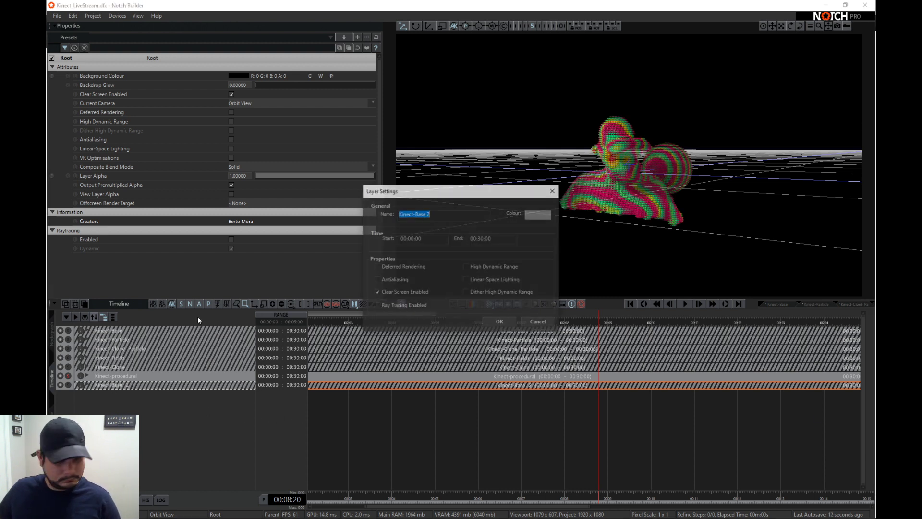
{"action": "left_click_drag", "start_coordinate": [415, 214], "coordinate": [463, 217]}
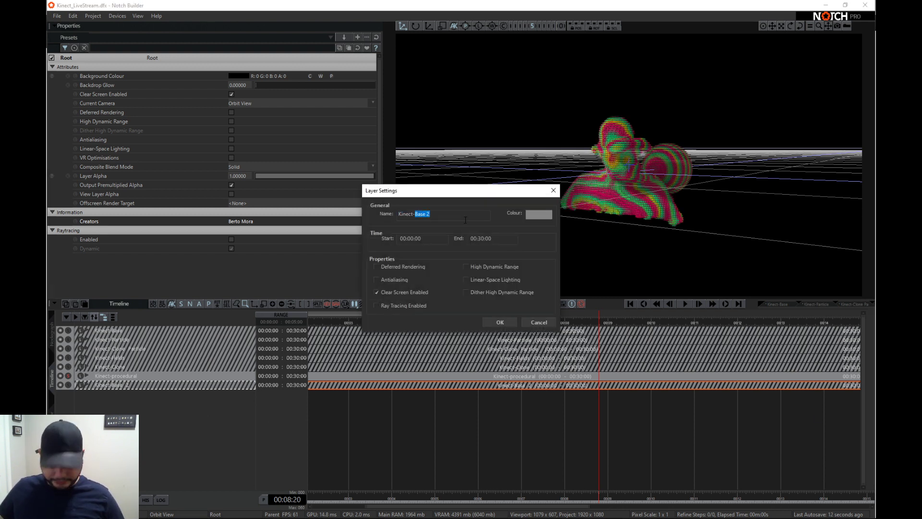
{"action": "type", "text": "Skeletal"}
{"action": "left_click", "coordinate": [503, 321]}
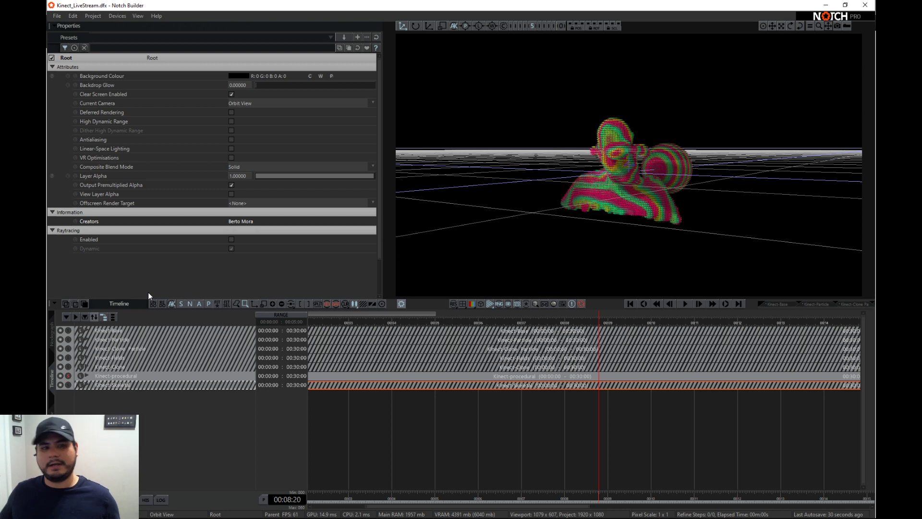
- Make Kinect-Skeletal the only active layer and open its nodegraph
{"action": "left_click", "coordinate": [67, 384]}
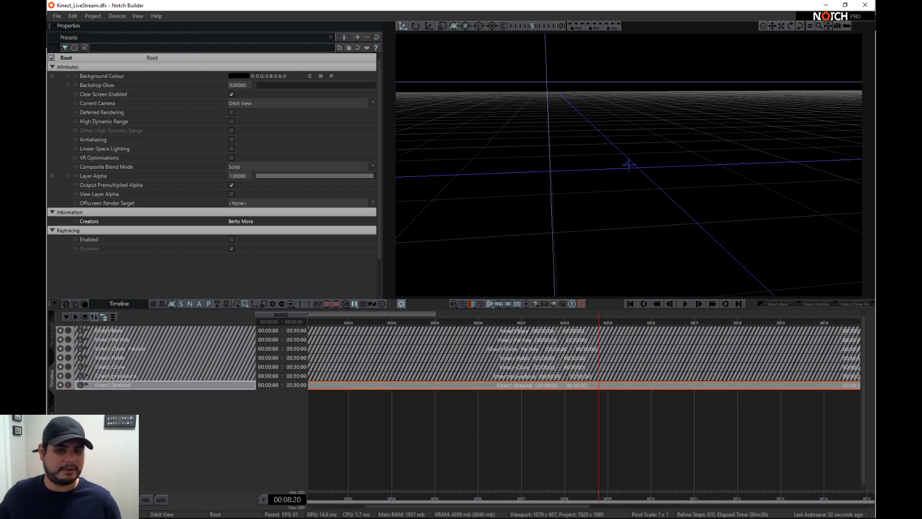
{"action": "double_click", "coordinate": [81, 385]}
{"action": "middle_click_drag", "start_coordinate": [619, 447], "coordinate": [529, 391]}
{"action": "left_click", "coordinate": [440, 431]}
{"action": "key", "text": "ctrl+x"}
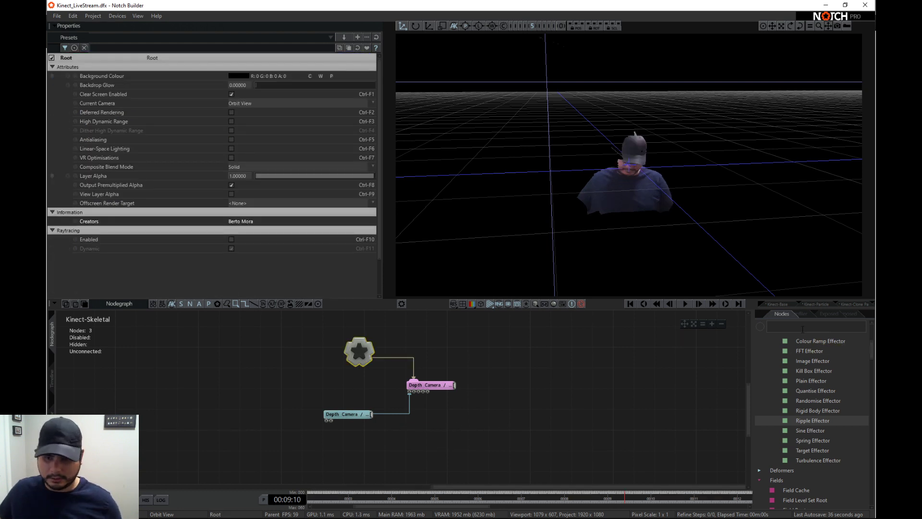
- Search the node library for "sk" and add a Kinect4 Skeleton node linked to the root
{"action": "left_click", "coordinate": [801, 327]}
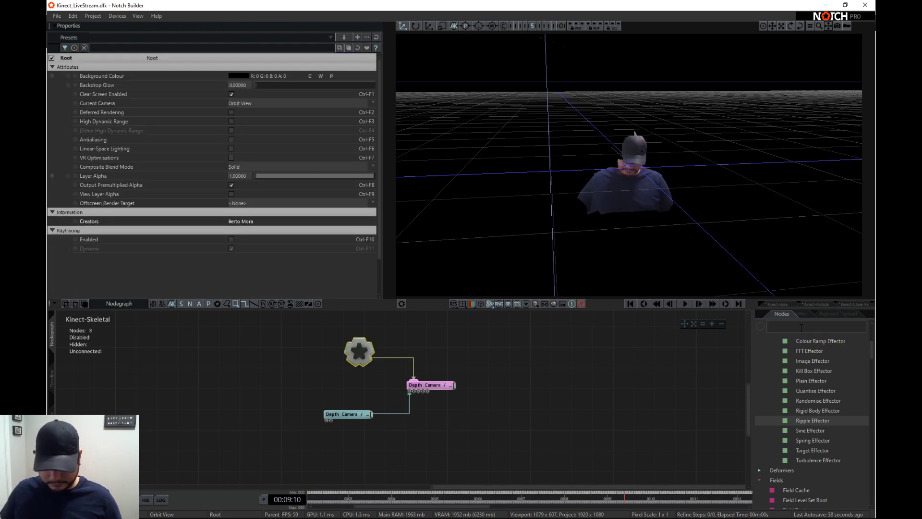
{"action": "scroll", "coordinate": [793, 336], "scroll_direction": "up", "scroll_amount": 5}
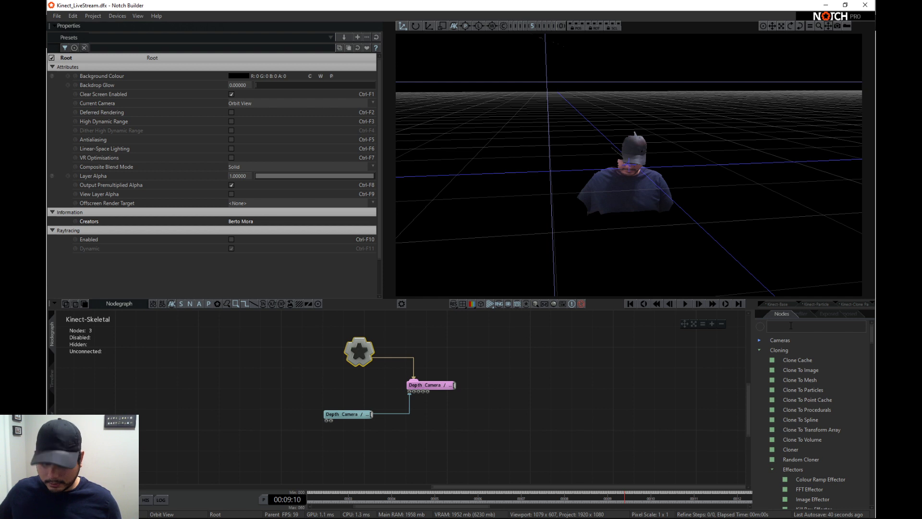
{"action": "type", "text": "sk"}
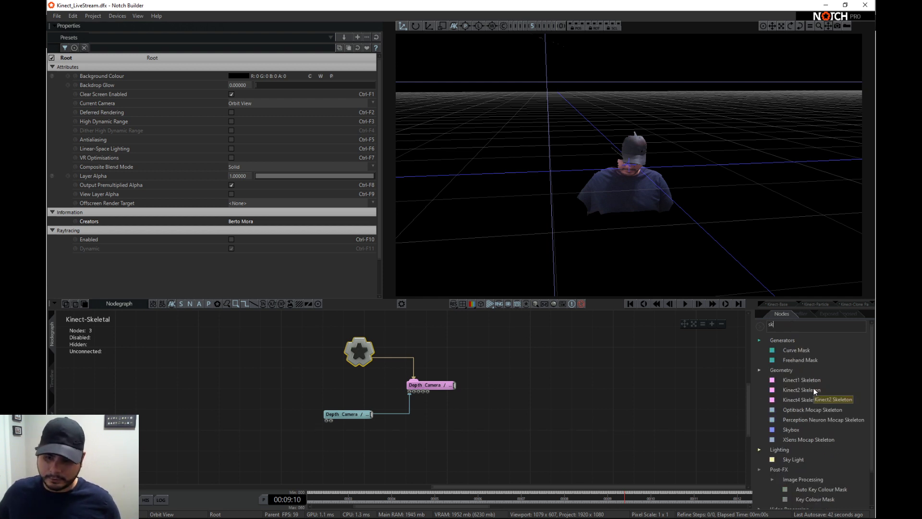
{"action": "left_click_drag", "start_coordinate": [816, 399], "coordinate": [571, 370]}
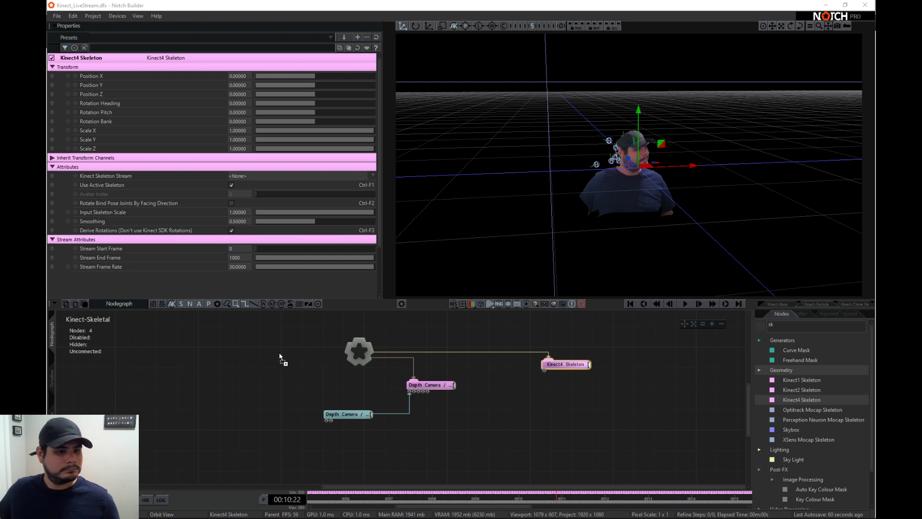
- Import the Idle (2).fbx character into the nodegraph as a 3D scene and place its node near the root
{"action": "left_click_drag", "start_coordinate": [280, 358], "coordinate": [293, 377]}
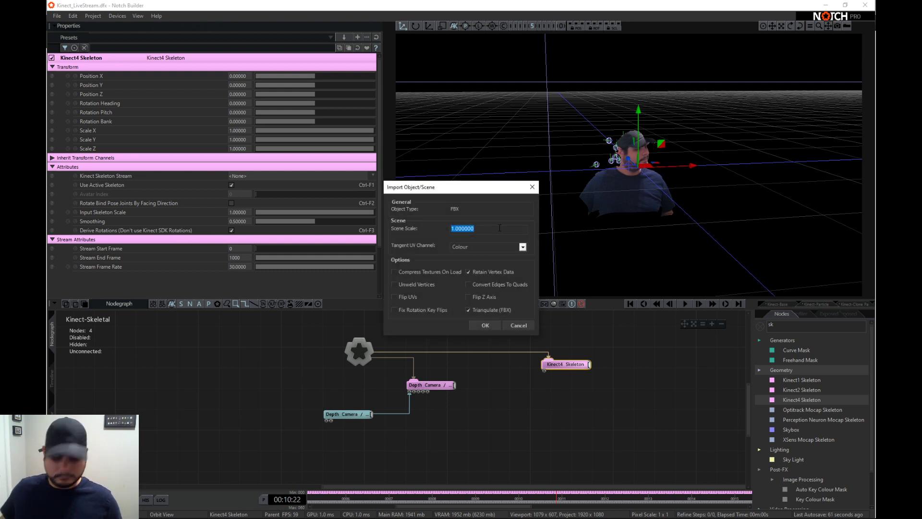
{"action": "key", "text": "Return"}
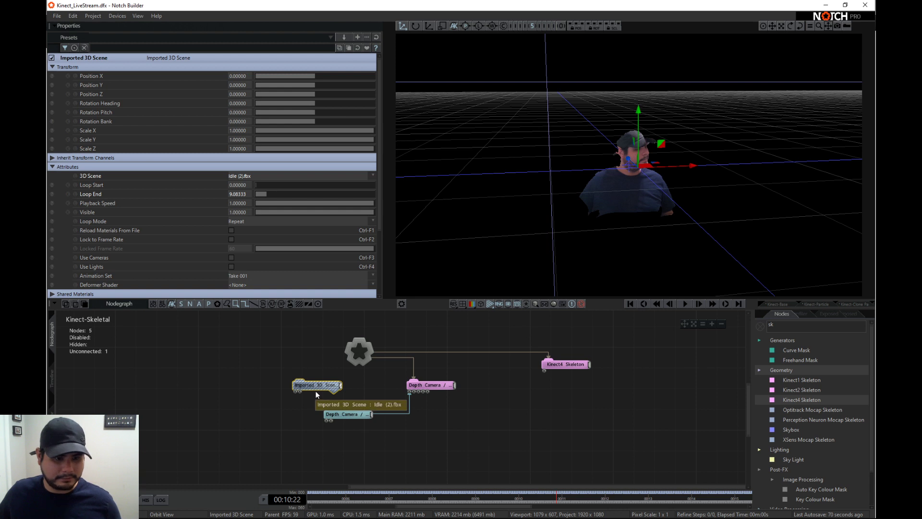
{"action": "left_click_drag", "start_coordinate": [315, 382], "coordinate": [357, 383]}
- Delete the Imported 3D Scene node and remove Idle (2).fbx from the project resources
{"action": "left_click", "coordinate": [115, 500]}
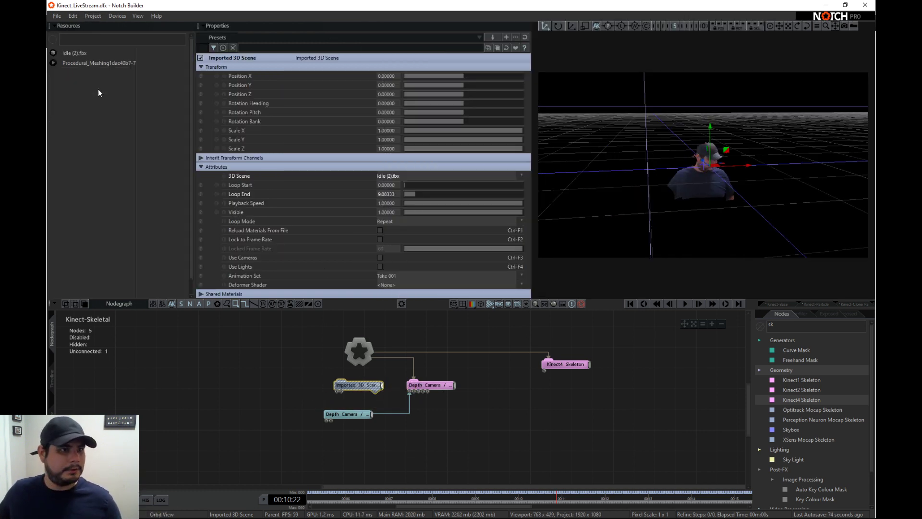
{"action": "key", "text": "Delete"}
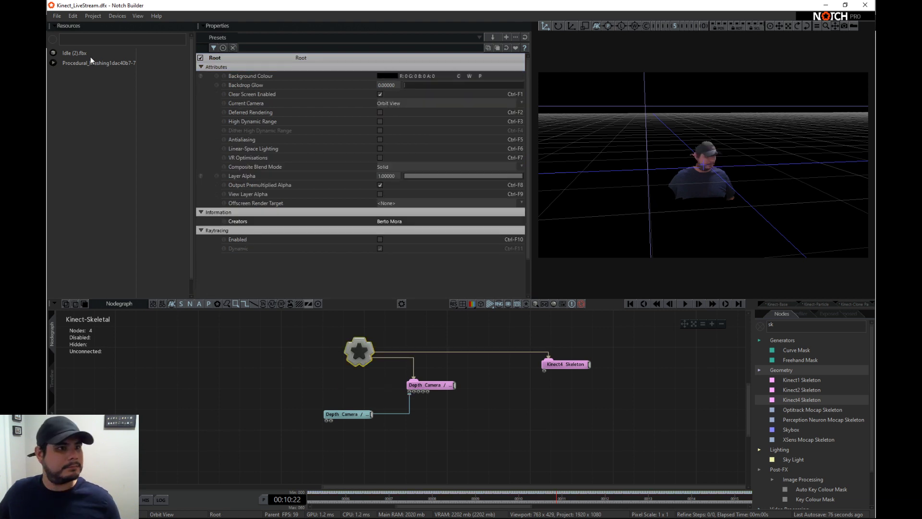
{"action": "right_click", "coordinate": [79, 52]}
{"action": "left_click", "coordinate": [108, 91]}
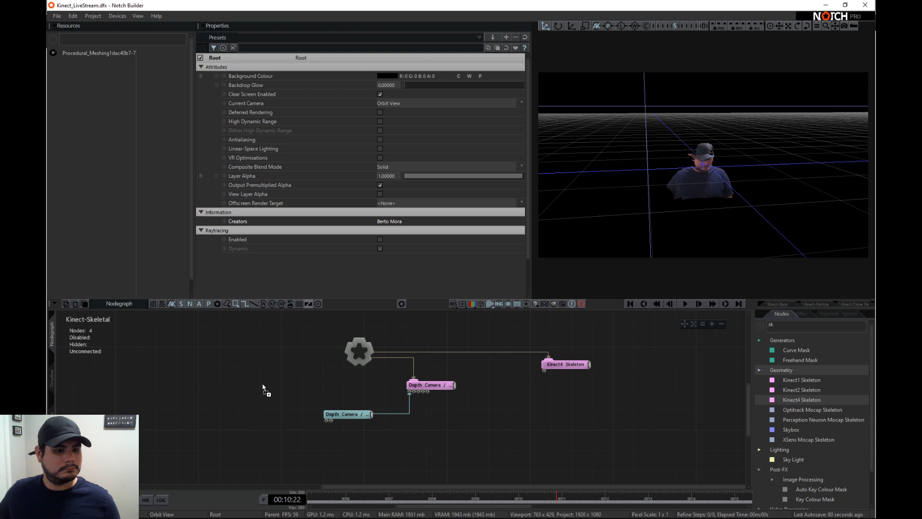
- Import Idle (2).fbx into the nodegraph again with a Scene Scale of .01
{"action": "left_click_drag", "start_coordinate": [263, 388], "coordinate": [264, 389]}
{"action": "key", "text": "BackSpace"}
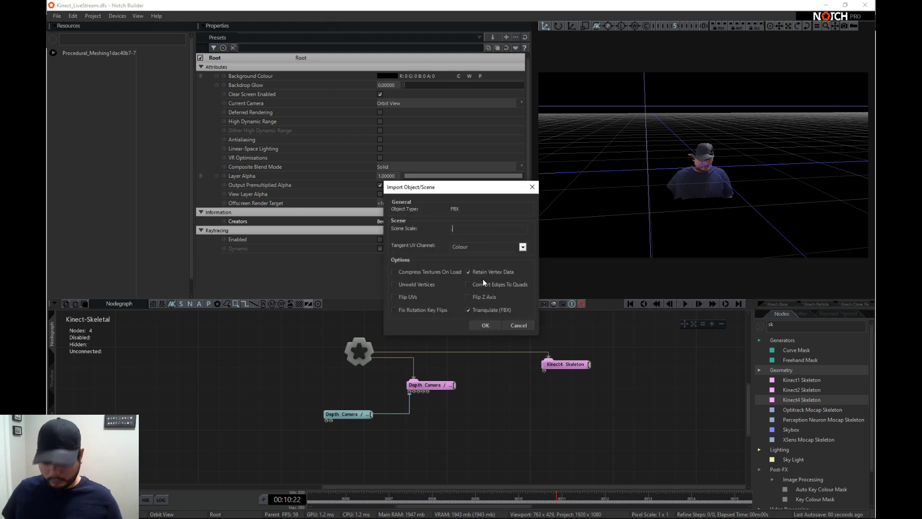
{"action": "type", "text": ".01"}
{"action": "left_click", "coordinate": [488, 325]}
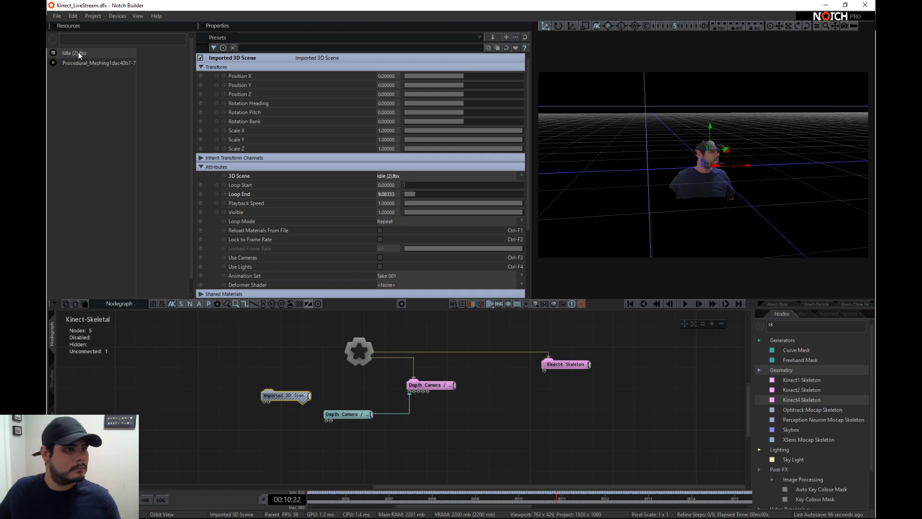
- Add a second Imported 3D Scene node from the Idle (2).fbx resource and connect it to the root
{"action": "left_click_drag", "start_coordinate": [415, 344], "coordinate": [492, 420]}
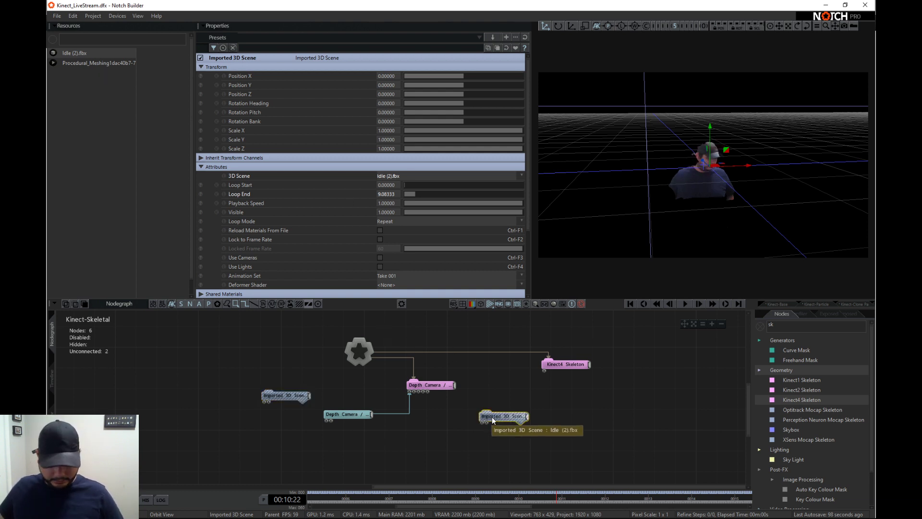
{"action": "key", "text": "r"}
- Examine the imported character's size and pose in the viewport from several angles
{"action": "scroll", "coordinate": [647, 140], "scroll_direction": "down", "scroll_amount": 3}
{"action": "right_click_drag", "start_coordinate": [647, 140], "coordinate": [682, 130]}
{"action": "scroll", "coordinate": [630, 145], "scroll_direction": "down", "scroll_amount": 5}
{"action": "scroll", "coordinate": [788, 150], "scroll_direction": "up", "scroll_amount": 3}
{"action": "scroll", "coordinate": [741, 126], "scroll_direction": "up", "scroll_amount": 3}
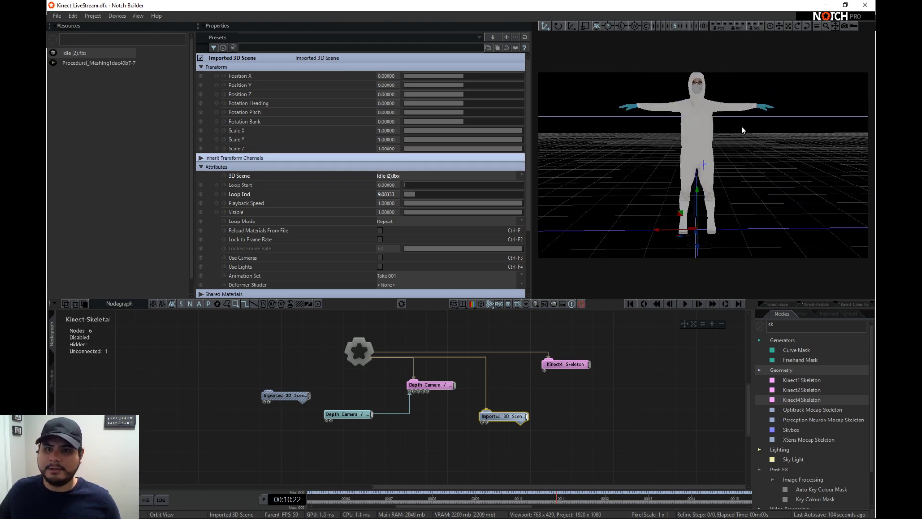
{"action": "scroll", "coordinate": [741, 127], "scroll_direction": "down", "scroll_amount": 1}
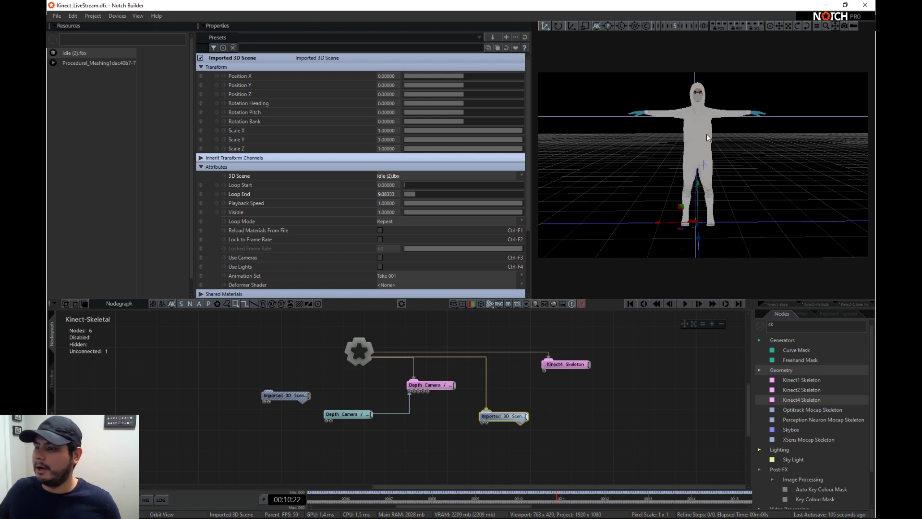
{"action": "right_click_drag", "start_coordinate": [730, 95], "coordinate": [735, 143]}
{"action": "right_click_drag", "start_coordinate": [606, 151], "coordinate": [783, 153]}
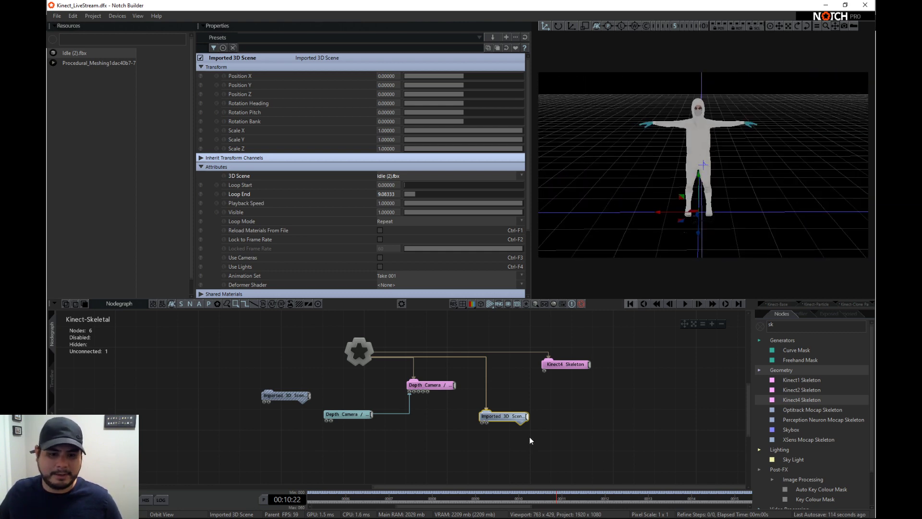
- Shift the Kinect4 Skeleton node slightly aside and toggle it off and on to compare its joints with the character
{"action": "left_click", "coordinate": [573, 365]}
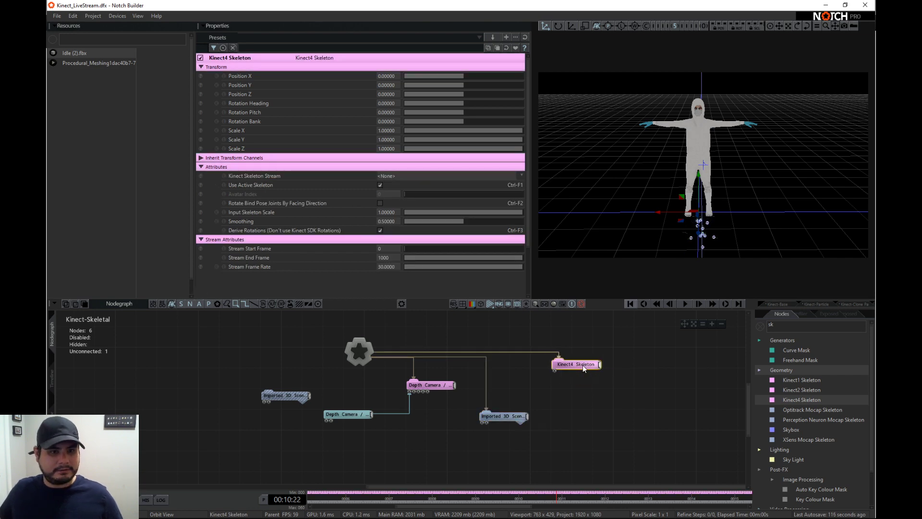
{"action": "left_click_drag", "start_coordinate": [568, 365], "coordinate": [579, 366]}
{"action": "middle_click_drag", "start_coordinate": [706, 220], "coordinate": [718, 173]}
{"action": "scroll", "coordinate": [716, 188], "scroll_direction": "up", "scroll_amount": 3}
{"action": "mouse_move", "coordinate": [636, 166]}
{"action": "right_mouse_down", "text": "alt"}
{"action": "mouse_move", "coordinate": [775, 165]}
{"action": "mouse_move", "coordinate": [592, 173]}
{"action": "right_mouse_up", "text": "alt"}
{"action": "key", "text": "d"}
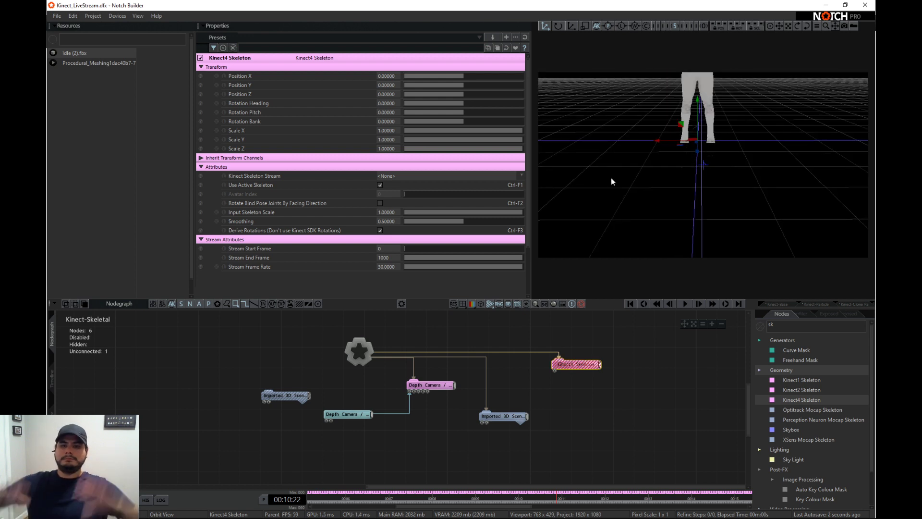
{"action": "key", "text": "d"}
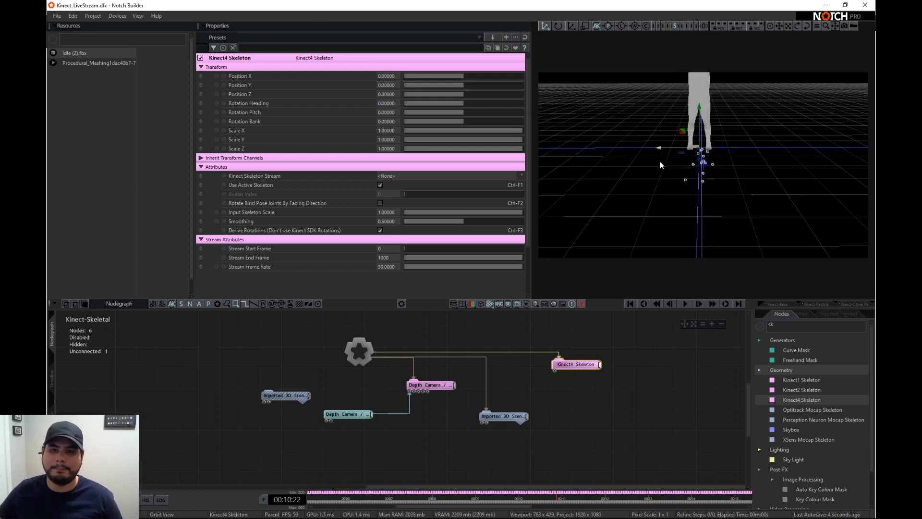
- Connect the root-linked Imported 3D Scene node's output to the Kinect4 Skeleton node's input
{"action": "left_click_drag", "start_coordinate": [522, 422], "coordinate": [495, 417]}
{"action": "left_click", "coordinate": [500, 424]}
{"action": "scroll", "coordinate": [538, 424], "scroll_direction": "down", "scroll_amount": 1}
{"action": "scroll", "coordinate": [538, 426], "scroll_direction": "down", "scroll_amount": 3}
{"action": "middle_click_drag", "start_coordinate": [589, 465], "coordinate": [521, 456]}
{"action": "scroll", "coordinate": [381, 433], "scroll_direction": "up", "scroll_amount": 2}
{"action": "left_click", "coordinate": [378, 395]}
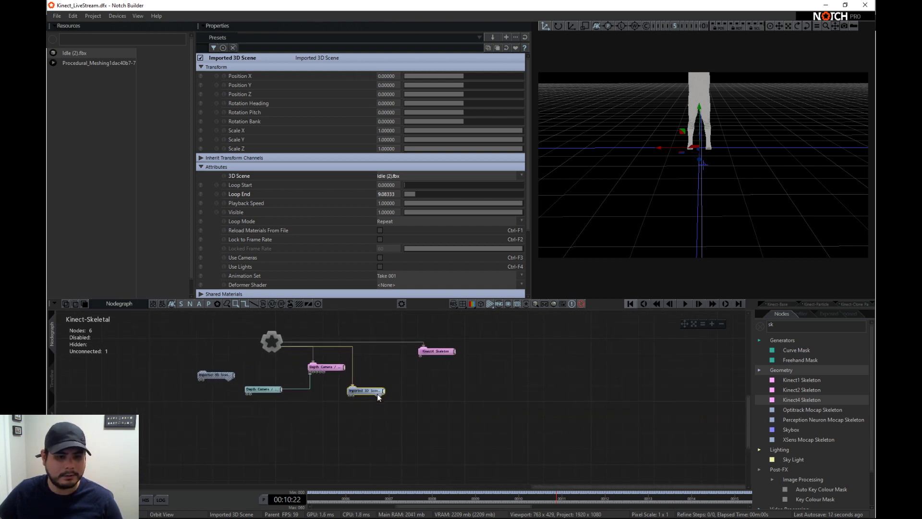
{"action": "left_click_drag", "start_coordinate": [371, 393], "coordinate": [419, 356]}
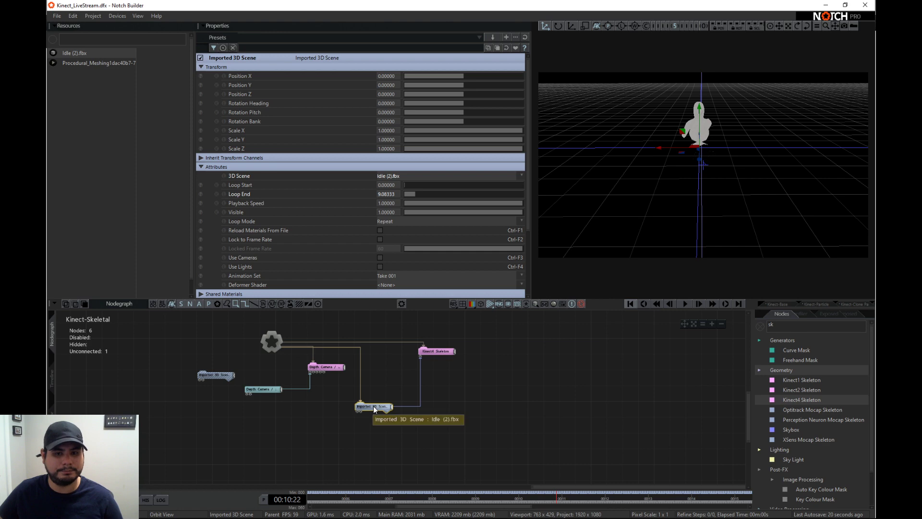
- Hide the Resources list to enlarge the viewport and view the Kinect-driven character from the front
{"action": "left_click_drag", "start_coordinate": [638, 134], "coordinate": [711, 140]}
{"action": "scroll", "coordinate": [712, 140], "scroll_direction": "up", "scroll_amount": 3}
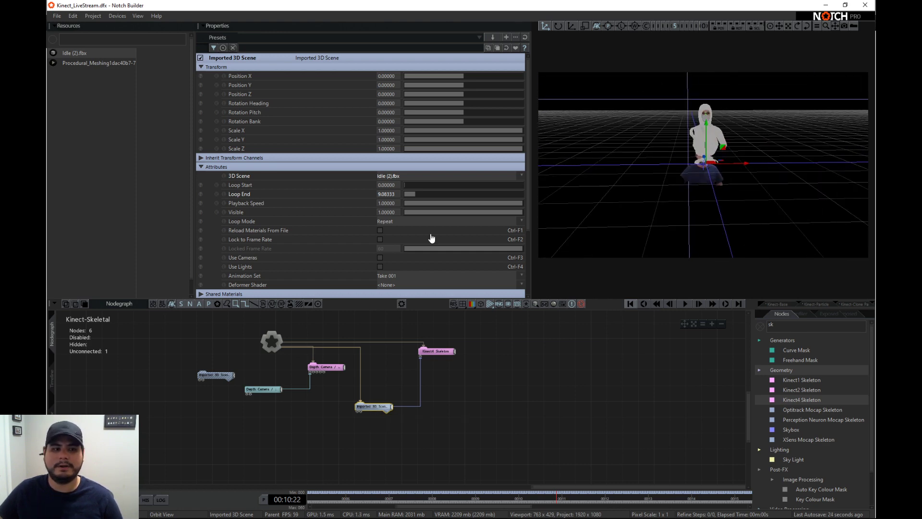
{"action": "left_click", "coordinate": [55, 500]}
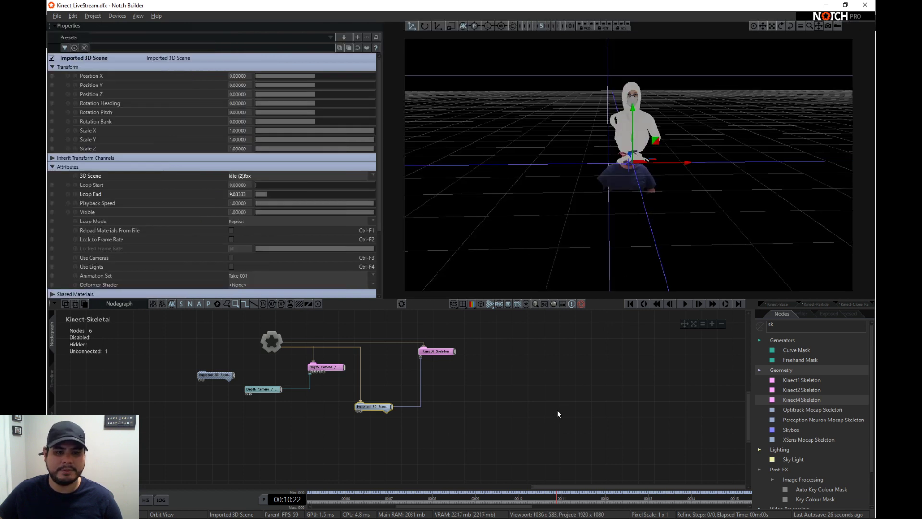
{"action": "left_click", "coordinate": [551, 391]}
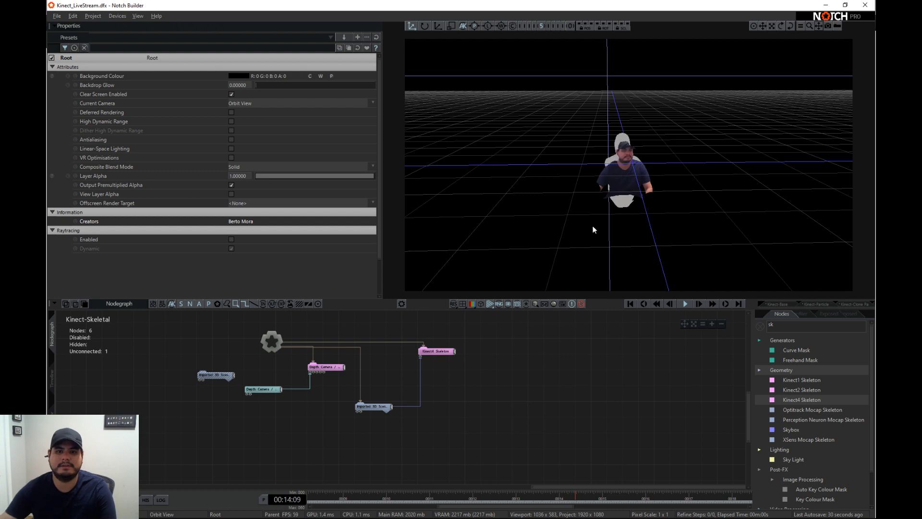
{"action": "mouse_move", "coordinate": [675, 176]}
{"action": "right_mouse_down"}
{"action": "mouse_move", "coordinate": [628, 174]}
{"action": "mouse_move", "coordinate": [670, 182]}
{"action": "right_mouse_up"}
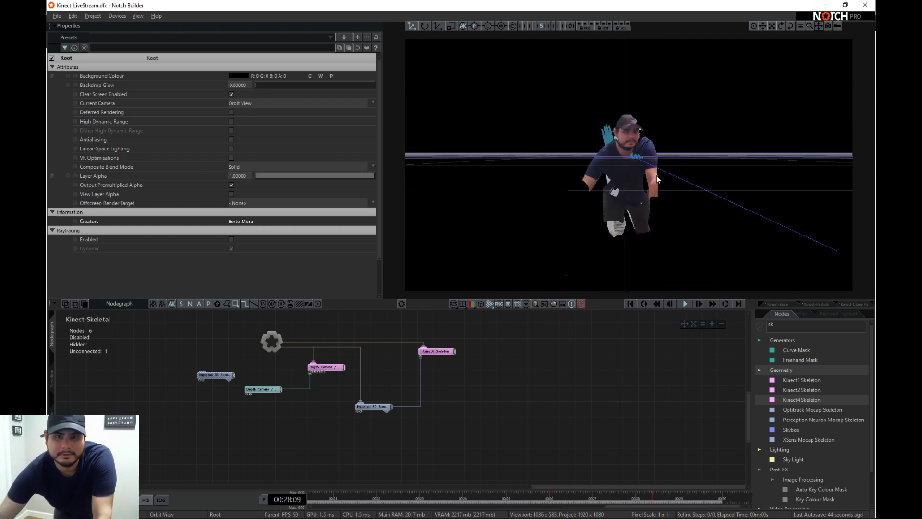
- Set the Depth Camera / Kinect Mesh node's Visible value to 0 and shift the node slightly in the nodegraph
{"action": "left_click", "coordinate": [323, 367]}
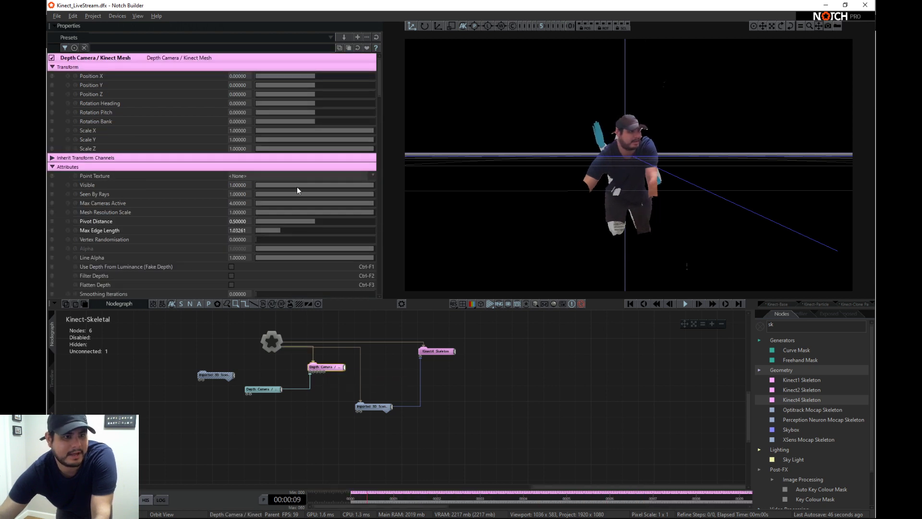
{"action": "left_click_drag", "start_coordinate": [297, 186], "coordinate": [212, 181]}
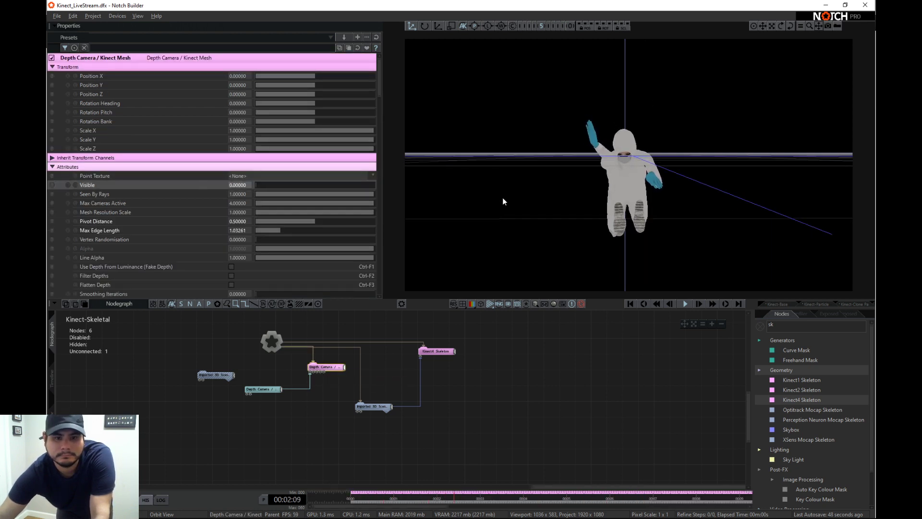
{"action": "left_click", "coordinate": [273, 390]}
{"action": "mouse_move", "coordinate": [317, 368]}
{"action": "left_mouse_down"}
{"action": "mouse_move", "coordinate": [336, 376]}
{"action": "mouse_move", "coordinate": [307, 373]}
{"action": "left_mouse_up"}
- Check the Kinect v4 Skeleton option in the Video In/Camera/Kinect Settings and close them without changes
{"action": "left_click", "coordinate": [117, 16]}
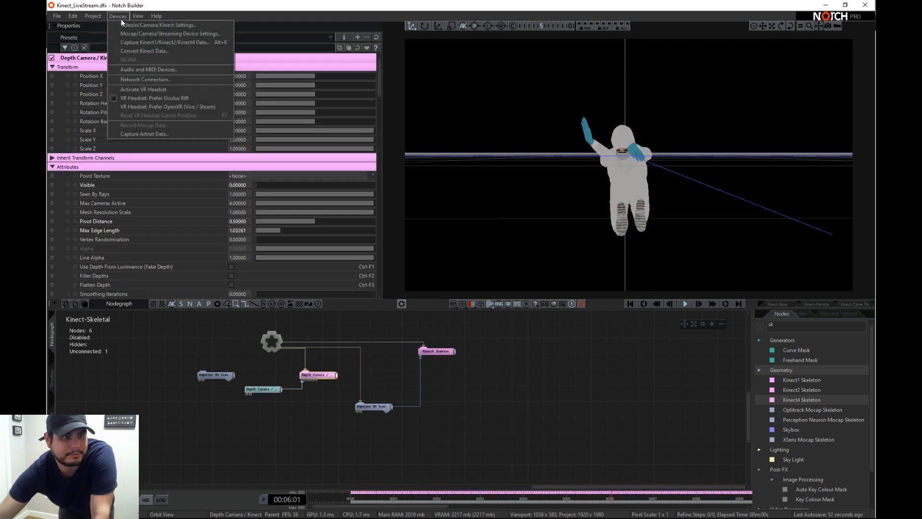
{"action": "left_click", "coordinate": [123, 24]}
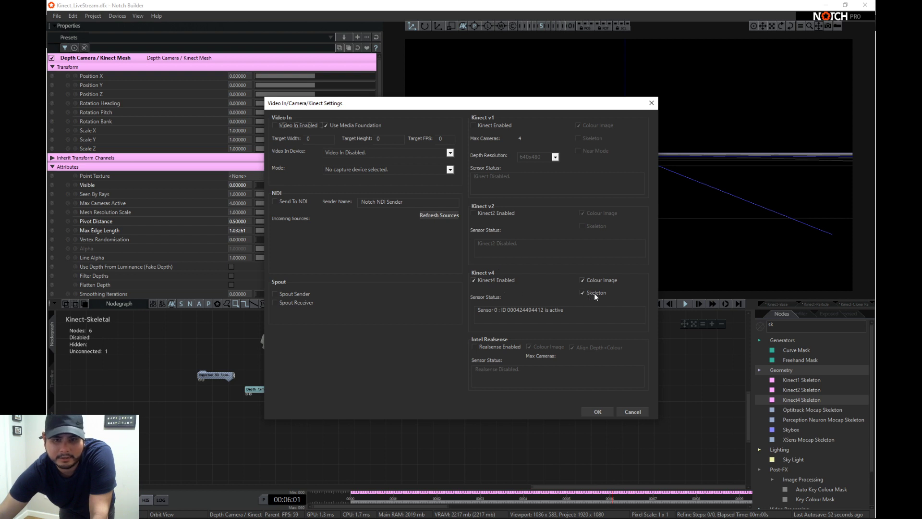
{"action": "left_click", "coordinate": [625, 411]}
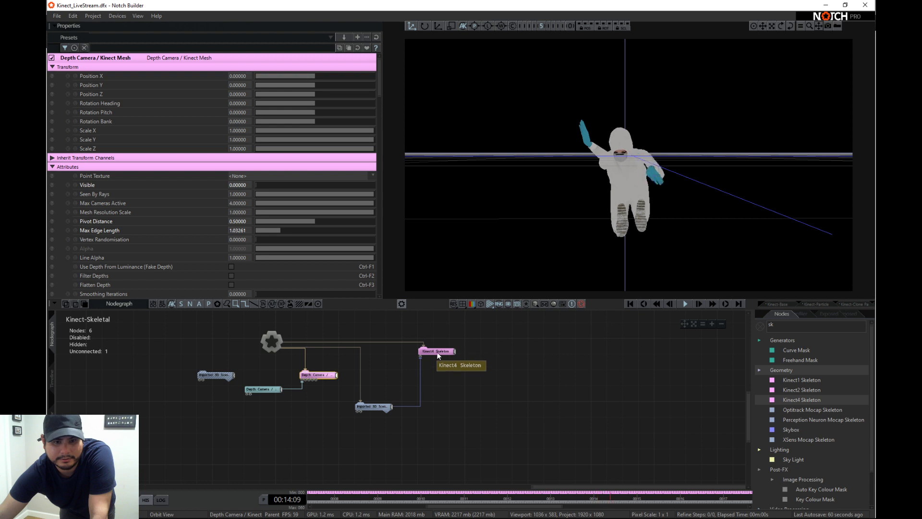
- Space out the Kinect4 Skeleton node and its connected Imported 3D Scene node in the nodegraph
{"action": "left_click_drag", "start_coordinate": [434, 351], "coordinate": [450, 351]}
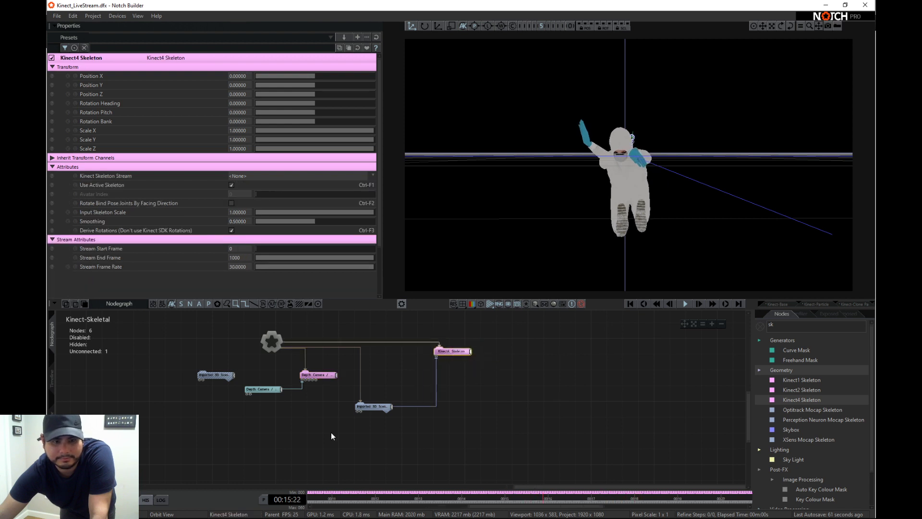
{"action": "left_click", "coordinate": [398, 388]}
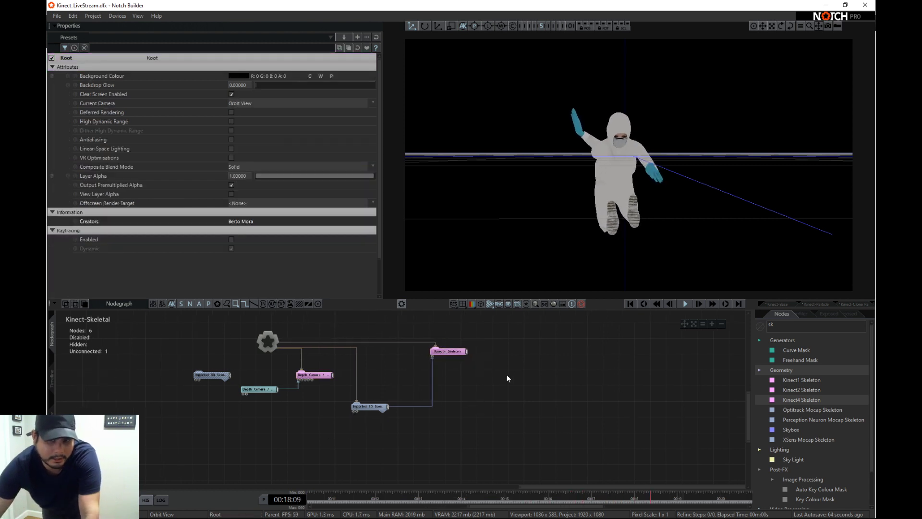
{"action": "left_click_drag", "start_coordinate": [383, 407], "coordinate": [383, 415]}
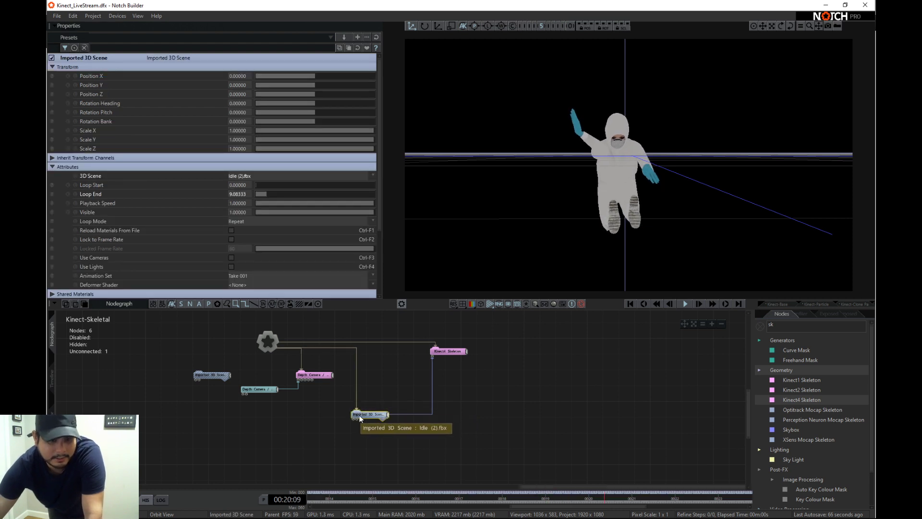
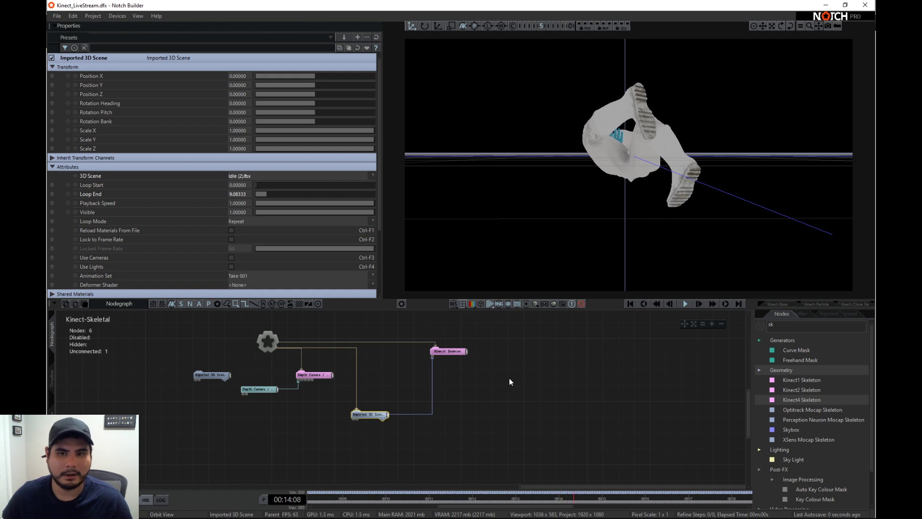
- Disable the Kinect4 Skeleton node and set the connected Imported 3D Scene node's Animation Set to mixamo.com
{"action": "middle_click_drag", "start_coordinate": [496, 380], "coordinate": [489, 422]}
{"action": "left_click_drag", "start_coordinate": [477, 398], "coordinate": [455, 378]}
{"action": "key", "text": "d"}
{"action": "left_click", "coordinate": [348, 442]}
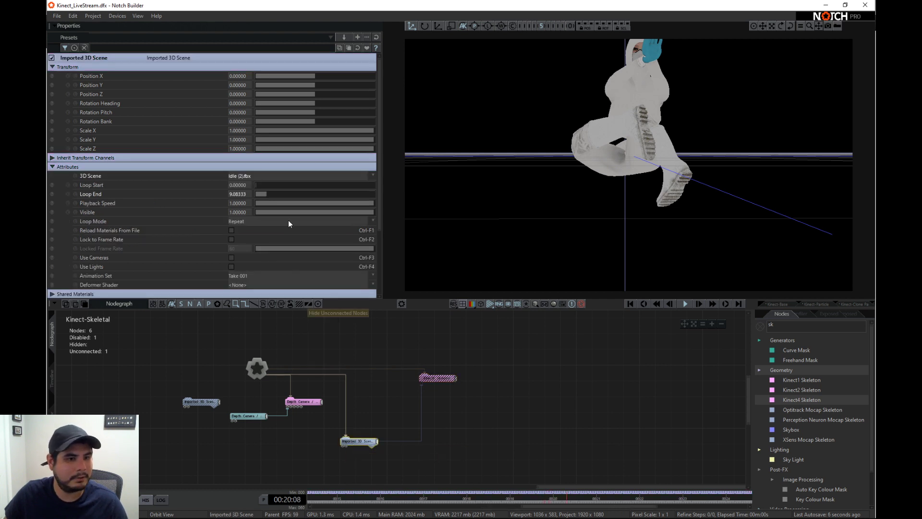
{"action": "scroll", "coordinate": [288, 223], "scroll_direction": "down", "scroll_amount": 3}
{"action": "left_click", "coordinate": [269, 212]}
{"action": "left_click", "coordinate": [259, 226]}
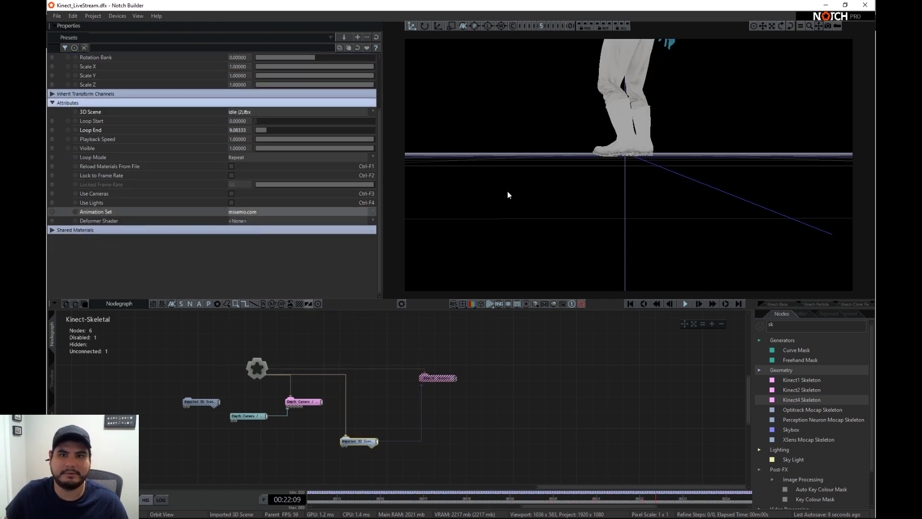
{"action": "scroll", "coordinate": [726, 174], "scroll_direction": "down", "scroll_amount": 5}
{"action": "right_click_drag", "start_coordinate": [567, 148], "coordinate": [719, 127]}
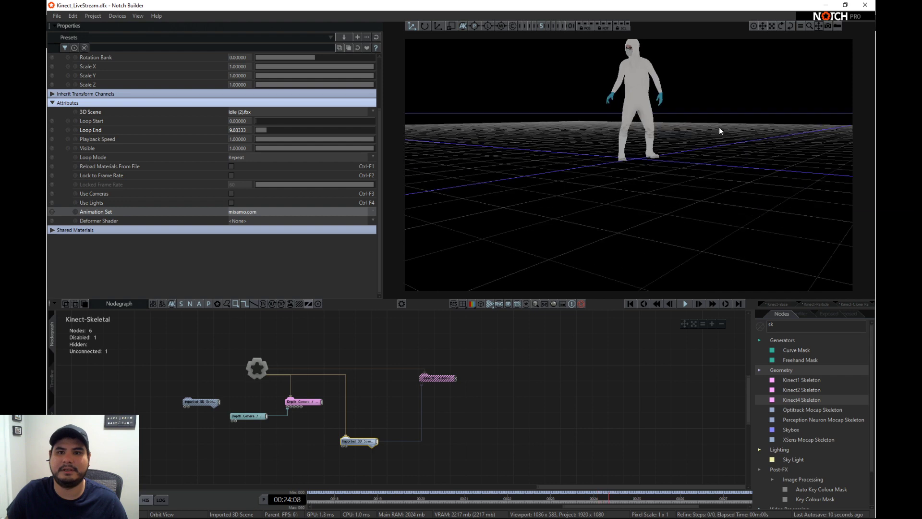
{"action": "middle_click_drag", "start_coordinate": [719, 127], "coordinate": [702, 140]}
{"action": "scroll", "coordinate": [587, 145], "scroll_direction": "up", "scroll_amount": 3}
{"action": "middle_click_drag", "start_coordinate": [587, 145], "coordinate": [596, 191]}
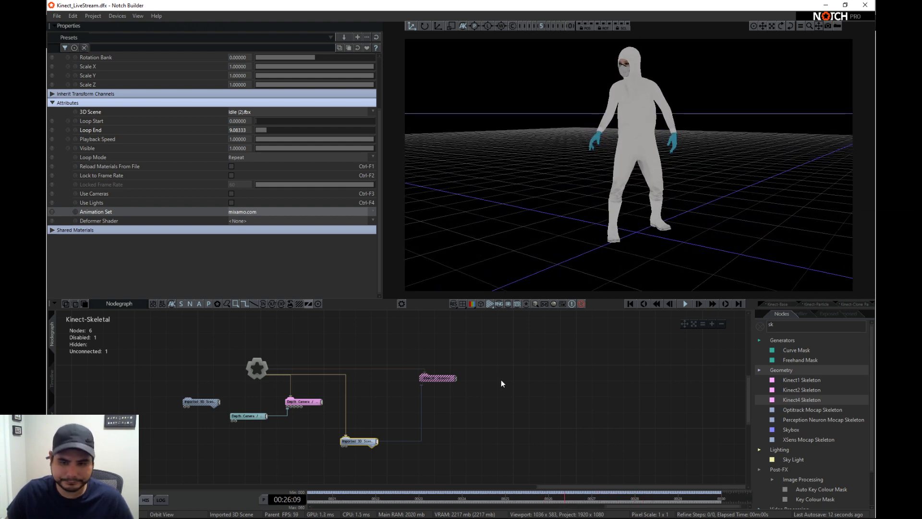
- Add a Particle Root node above the existing nodes in the nodegraph and connect it to the layer root
{"action": "middle_click_drag", "start_coordinate": [501, 383], "coordinate": [500, 393]}
{"action": "double_click", "coordinate": [782, 324]}
{"action": "type", "text": "part"}
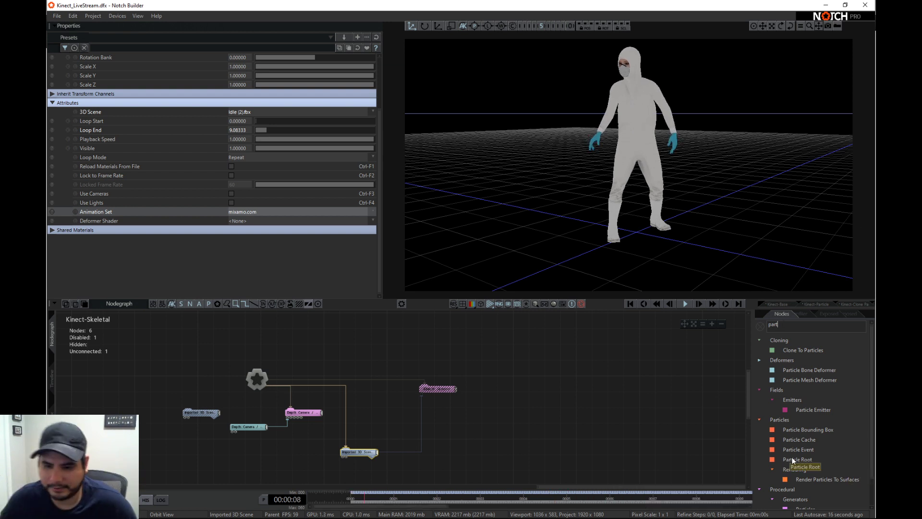
{"action": "left_click_drag", "start_coordinate": [795, 455], "coordinate": [519, 336]}
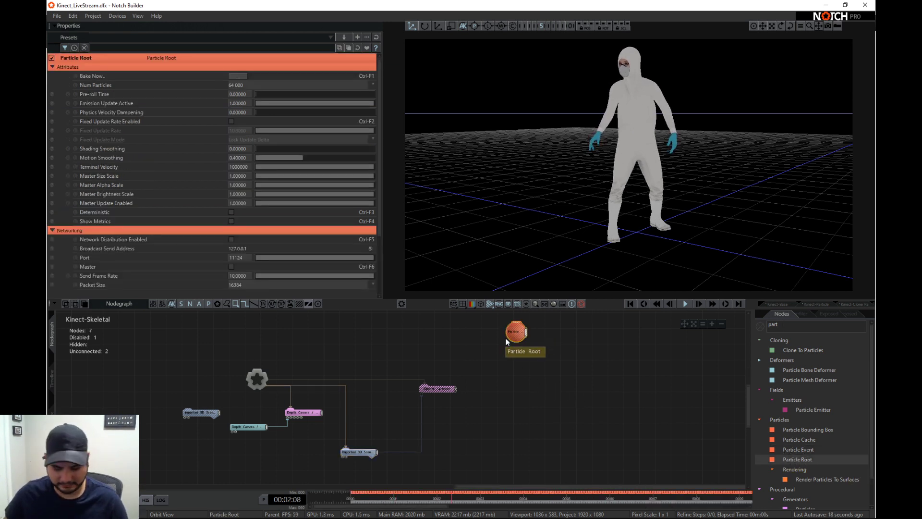
{"action": "key", "text": "r"}
{"action": "middle_click_drag", "start_coordinate": [510, 343], "coordinate": [506, 376]}
{"action": "left_click_drag", "start_coordinate": [511, 366], "coordinate": [455, 334]}
- Add a Point Renderer node connected to the Particle Root
{"action": "double_click", "coordinate": [780, 324]}
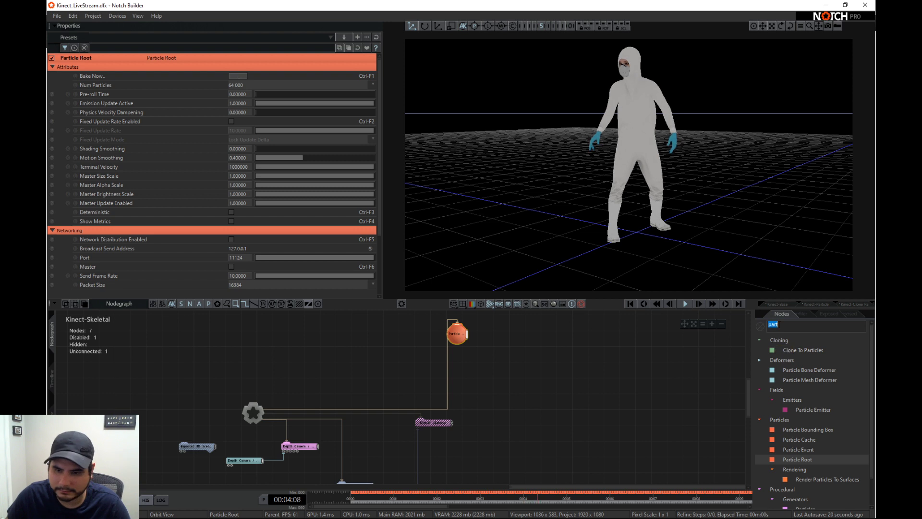
{"action": "type", "text": "poi"}
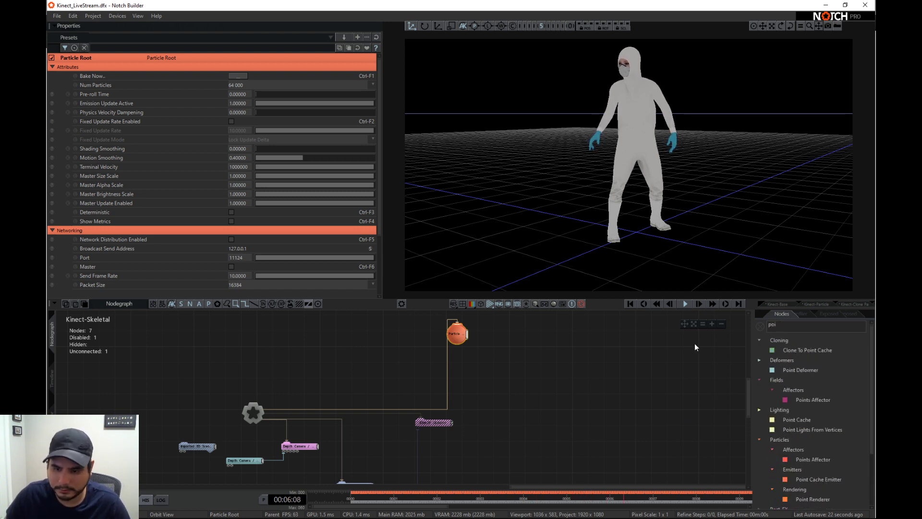
{"action": "left_click_drag", "start_coordinate": [786, 495], "coordinate": [509, 351]}
{"action": "double_click", "coordinate": [780, 325]}
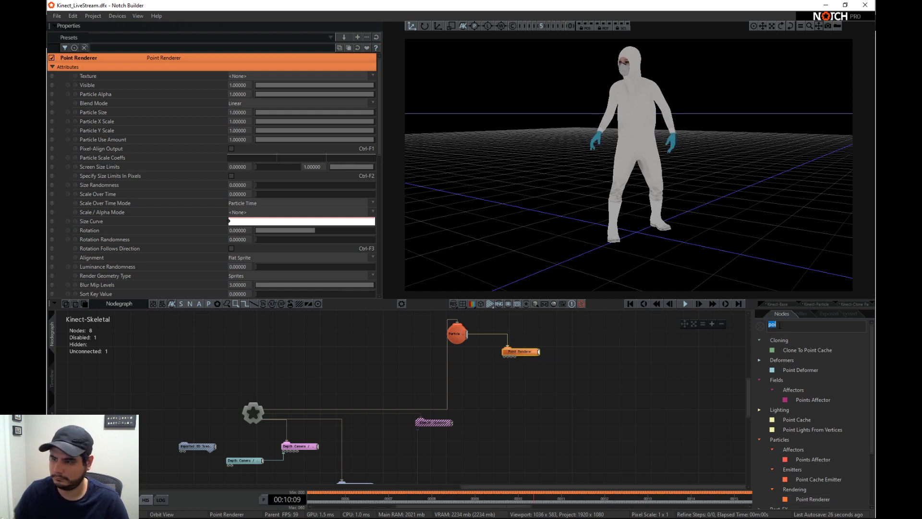
{"action": "key", "text": "BackSpace"}
{"action": "type", "text": "shape"}
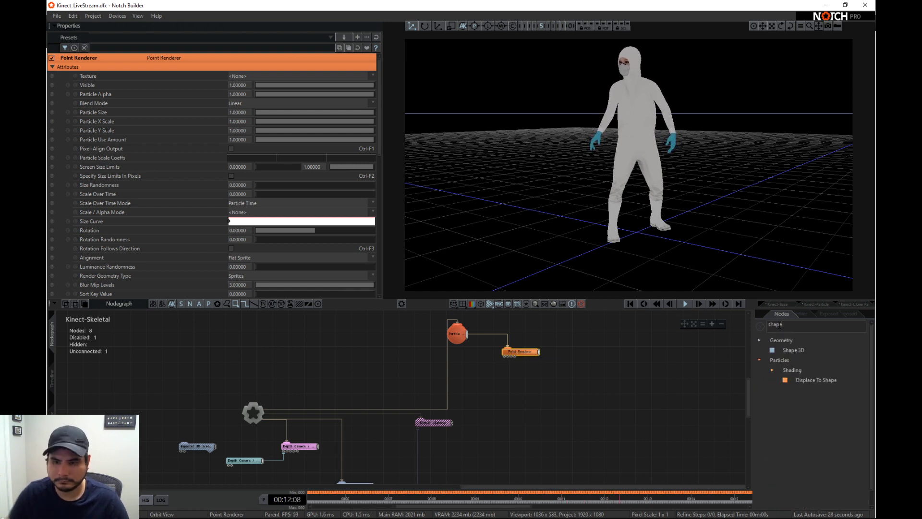
{"action": "left_click", "coordinate": [761, 326]}
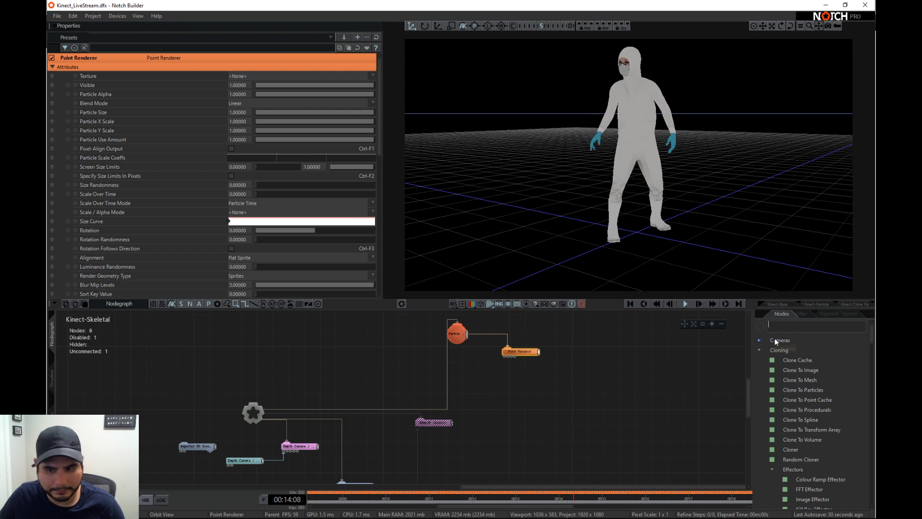
- Add the Particles version of the Primitive Emitter and connect it to the Particle Root's output
{"action": "type", "text": "prim"}
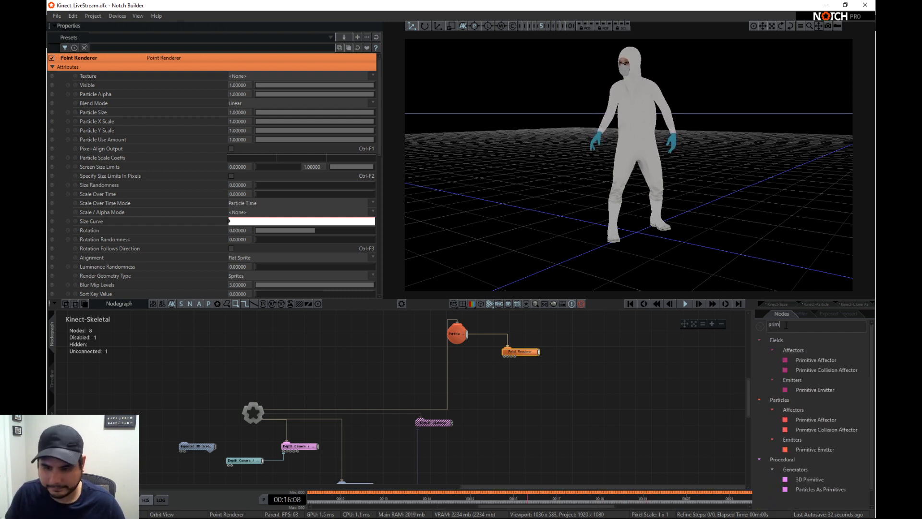
{"action": "left_click_drag", "start_coordinate": [619, 377], "coordinate": [549, 336]}
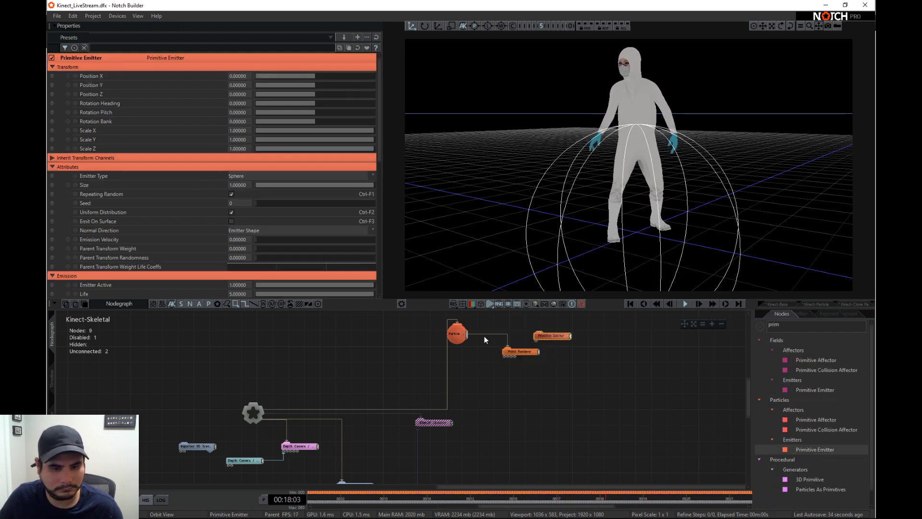
{"action": "left_click_drag", "start_coordinate": [467, 338], "coordinate": [535, 336]}
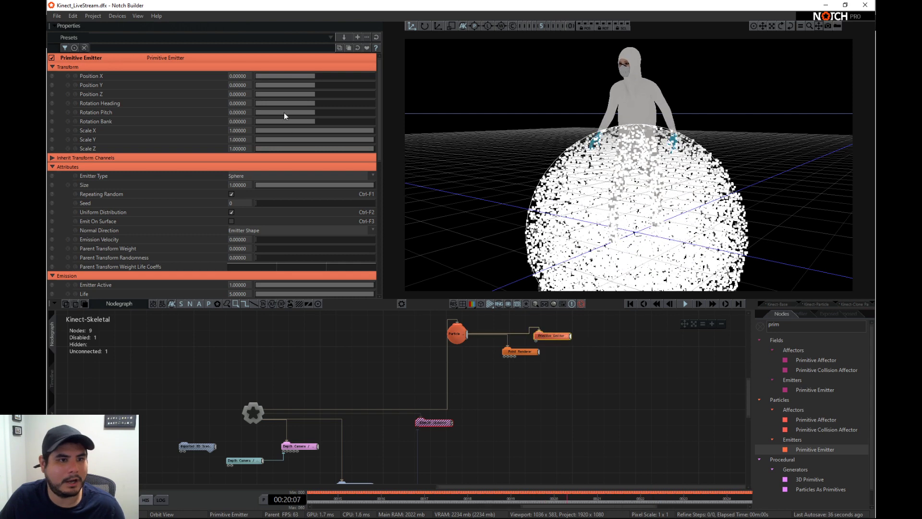
- Reduce the Primitive Emitter's Size to about 0.06 and the Point Renderer's Particle Size to about 0.16
{"action": "left_click_drag", "start_coordinate": [303, 184], "coordinate": [264, 182]}
{"action": "left_click", "coordinate": [630, 304]}
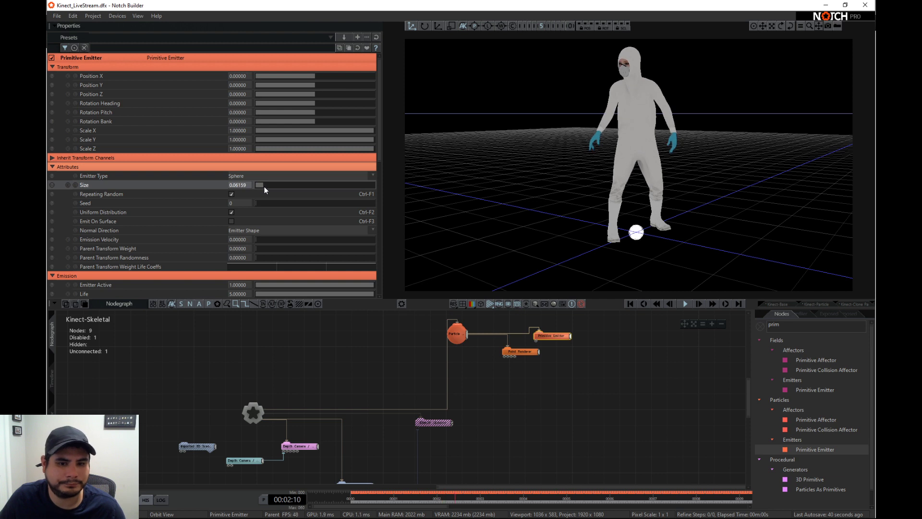
{"action": "left_click", "coordinate": [526, 351]}
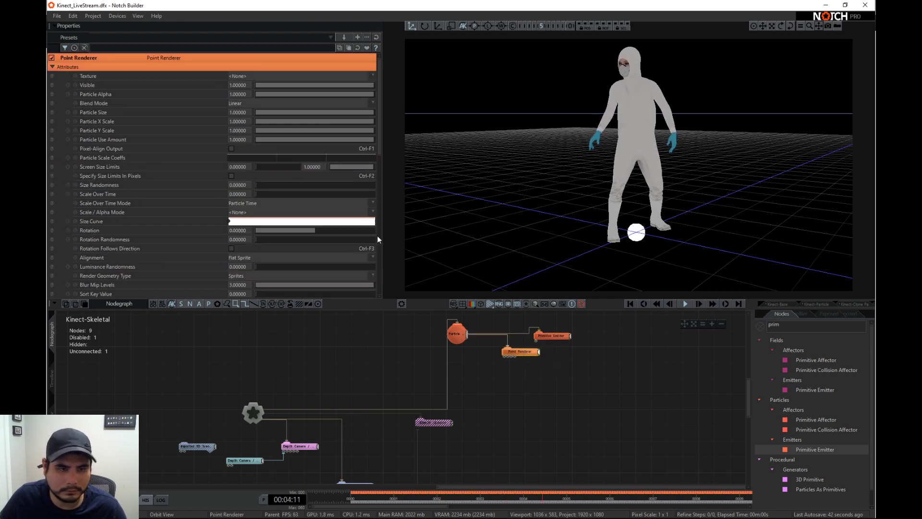
{"action": "left_click_drag", "start_coordinate": [293, 113], "coordinate": [280, 116]}
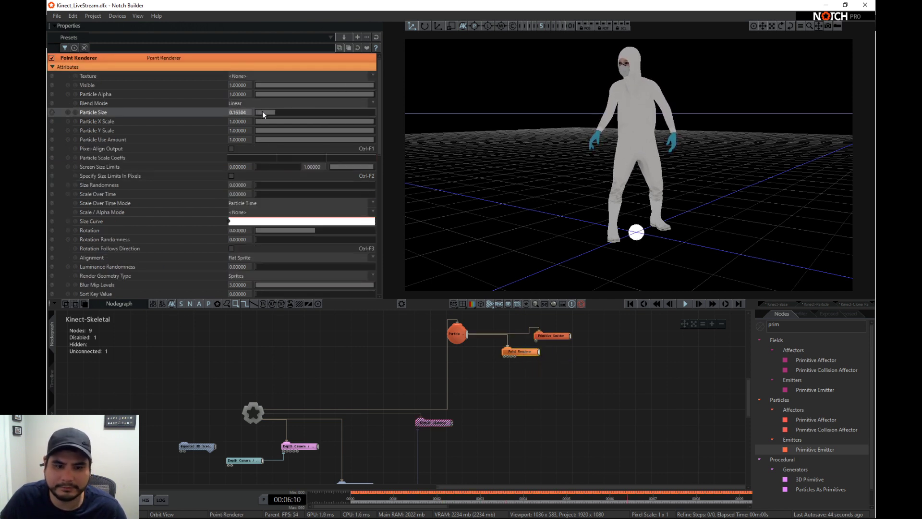
- Expand the Imported 3D Scene node's bone hierarchy and add a Shape 3D node near it
{"action": "middle_click_drag", "start_coordinate": [419, 432], "coordinate": [397, 370]}
{"action": "left_click", "coordinate": [347, 428]}
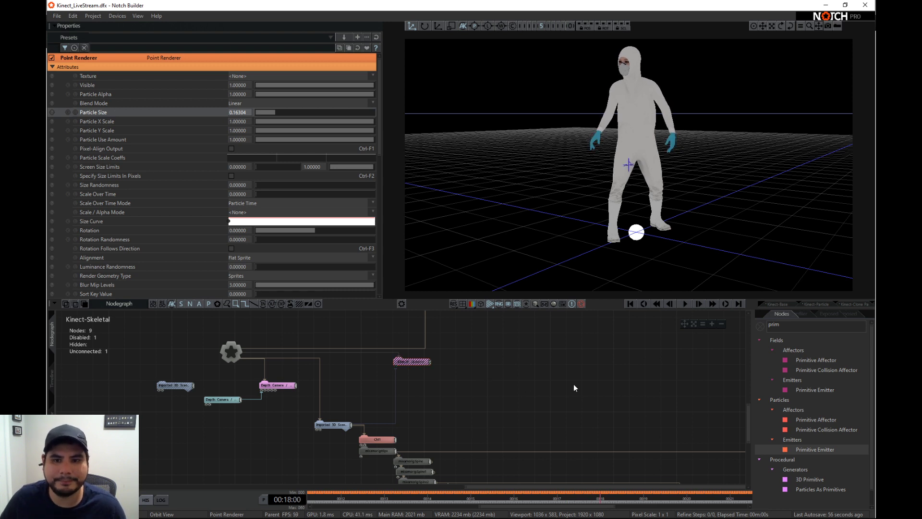
{"action": "scroll", "coordinate": [573, 384], "scroll_direction": "down", "scroll_amount": 3}
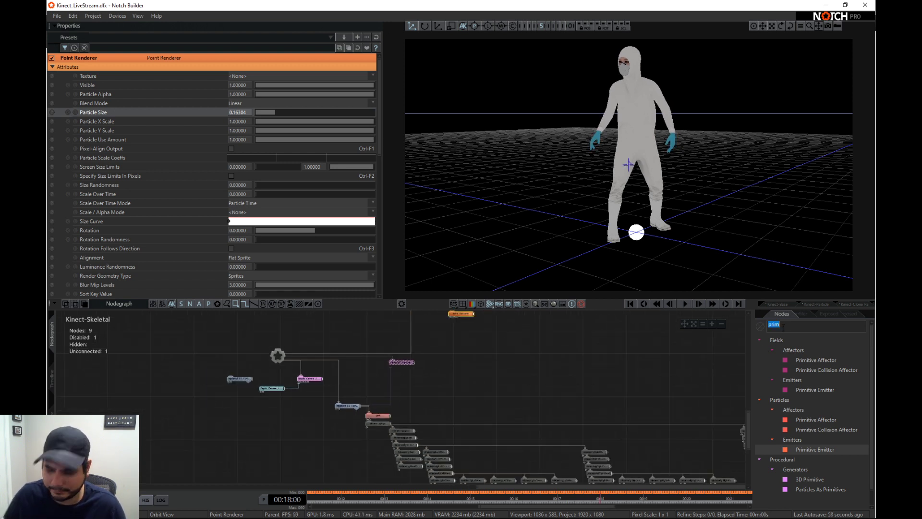
{"action": "type", "text": "shape"}
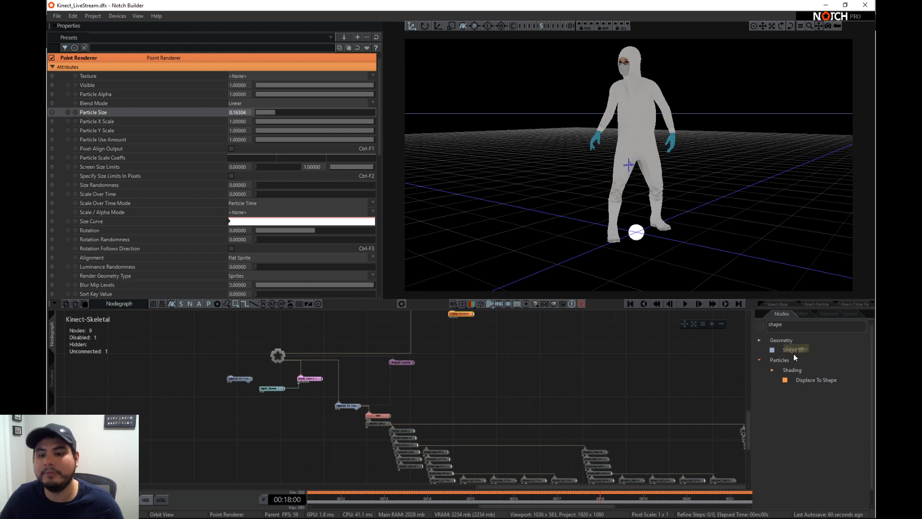
{"action": "left_click_drag", "start_coordinate": [794, 350], "coordinate": [513, 386]}
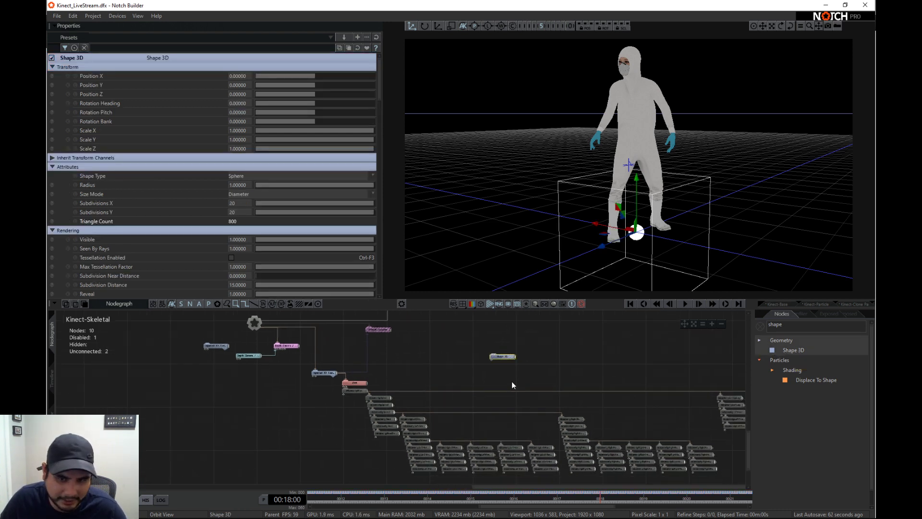
- Look through the expanded bone hierarchy and place the Shape 3D node above the left-hand finger bones
{"action": "scroll", "coordinate": [503, 377], "scroll_direction": "up", "scroll_amount": 2}
{"action": "middle_click_drag", "start_coordinate": [512, 384], "coordinate": [466, 389]}
{"action": "middle_click_drag", "start_coordinate": [523, 385], "coordinate": [483, 354]}
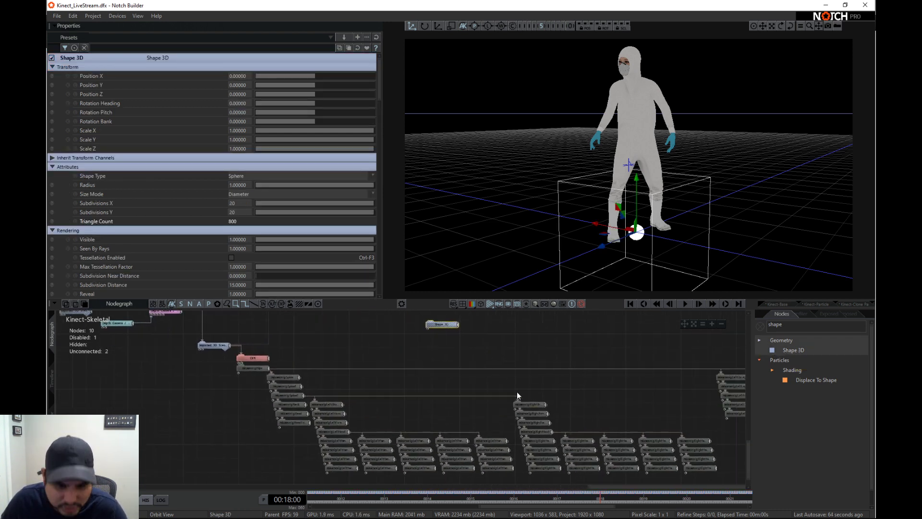
{"action": "scroll", "coordinate": [378, 424], "scroll_direction": "up", "scroll_amount": 2}
{"action": "scroll", "coordinate": [264, 386], "scroll_direction": "up", "scroll_amount": 2}
{"action": "middle_click_drag", "start_coordinate": [342, 365], "coordinate": [389, 414]}
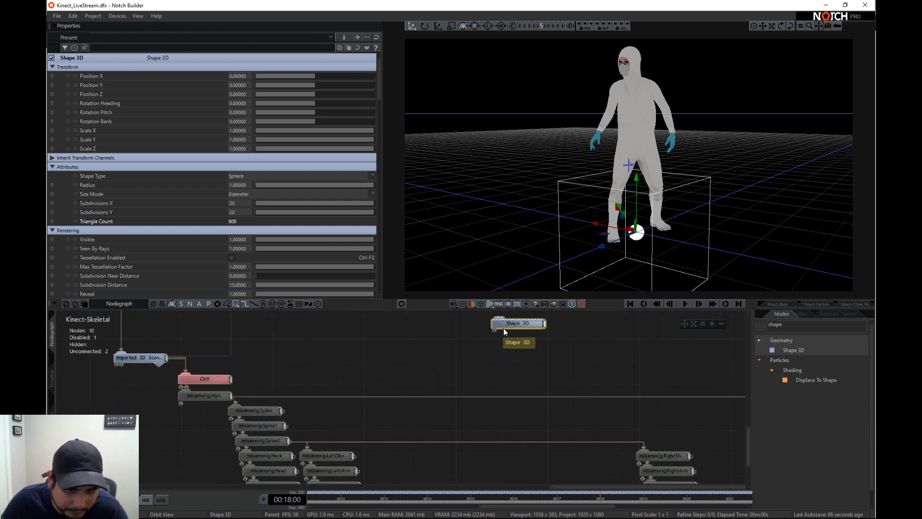
{"action": "middle_click_drag", "start_coordinate": [496, 468], "coordinate": [492, 396]}
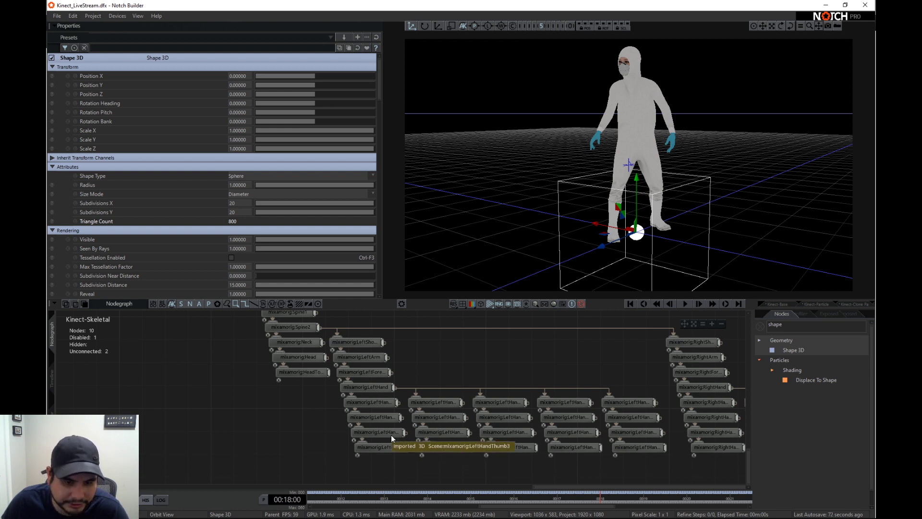
{"action": "middle_click_drag", "start_coordinate": [562, 362], "coordinate": [551, 385]}
{"action": "left_click_drag", "start_coordinate": [511, 327], "coordinate": [476, 372]}
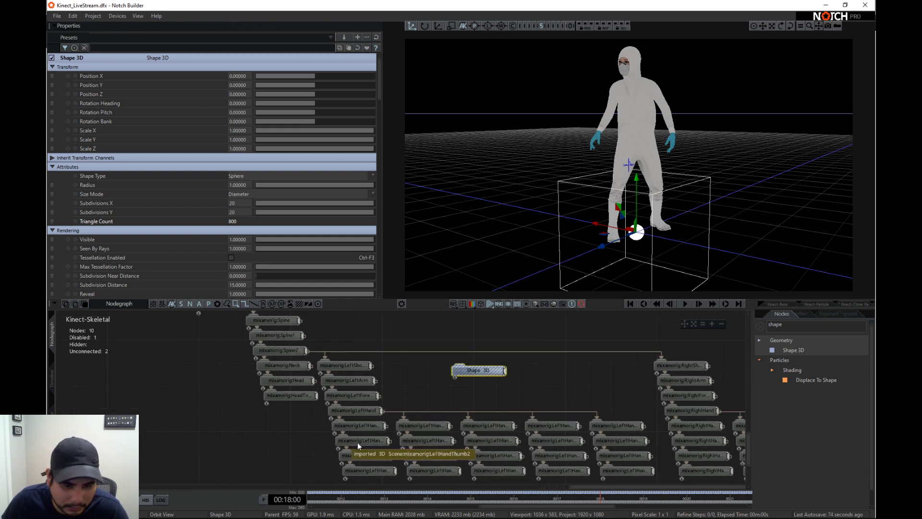
{"action": "middle_click_drag", "start_coordinate": [562, 455], "coordinate": [554, 431]}
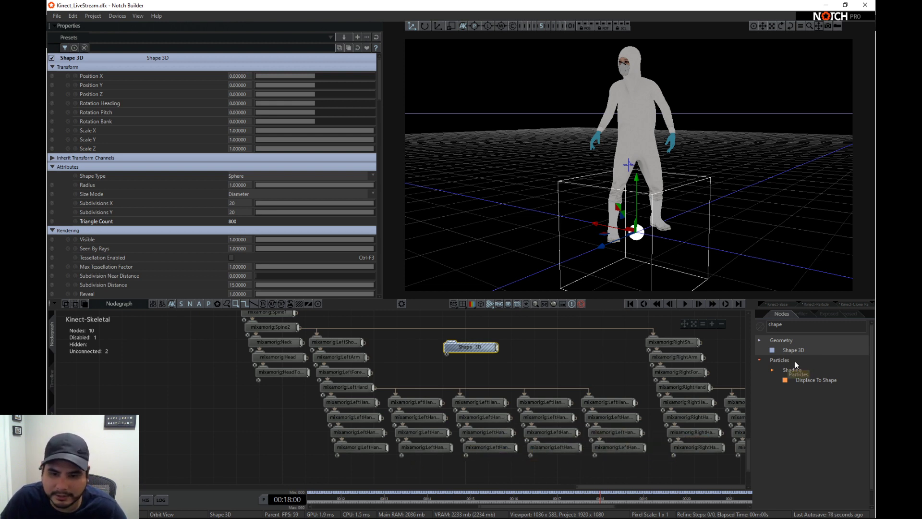
- Move the Shape 3D node above the right-hand bones and connect it to the mixamorig:RightHandMiddle1 bone
{"action": "middle_click_drag", "start_coordinate": [614, 373], "coordinate": [496, 366]}
{"action": "middle_click_drag", "start_coordinate": [665, 424], "coordinate": [533, 415]}
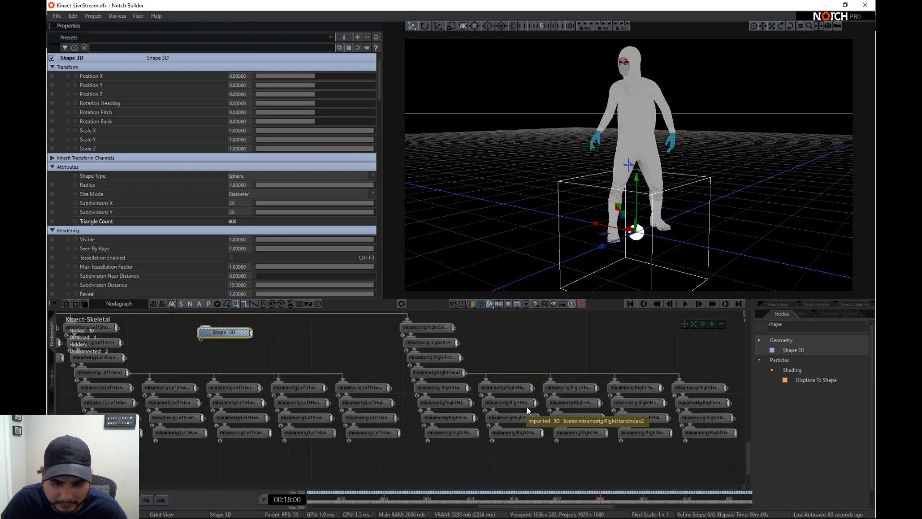
{"action": "left_click_drag", "start_coordinate": [227, 336], "coordinate": [674, 361]}
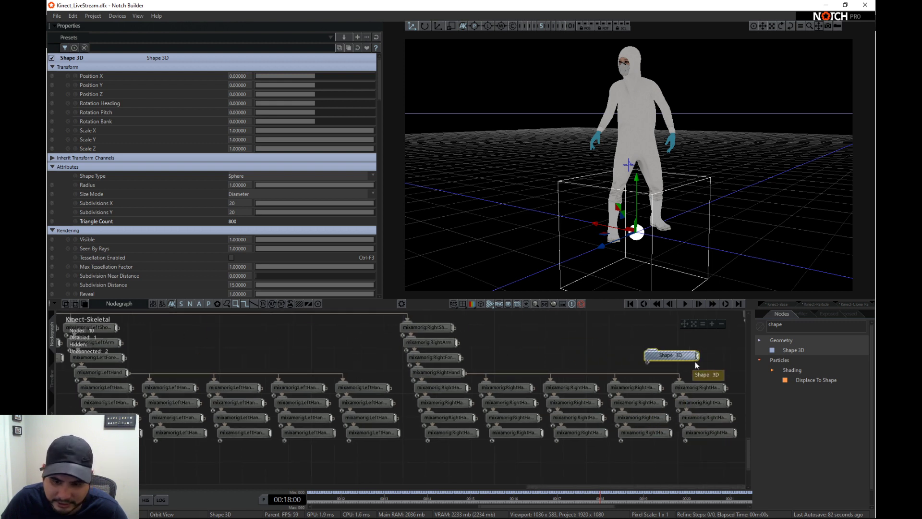
{"action": "middle_click_drag", "start_coordinate": [674, 361], "coordinate": [616, 360]}
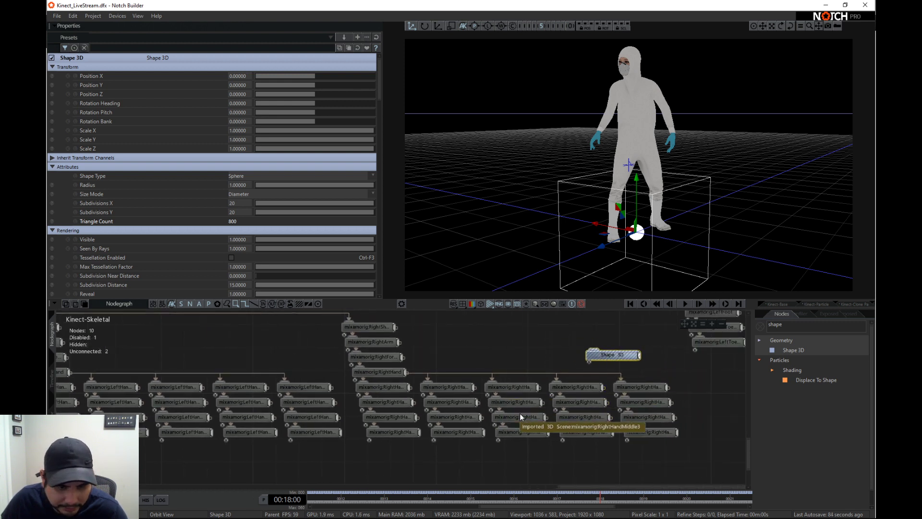
{"action": "left_click_drag", "start_coordinate": [538, 386], "coordinate": [604, 359]}
- Set the Shape 3D sphere's Radius to about 0.05 and play the timeline to check it close up on the character's hand
{"action": "left_click_drag", "start_coordinate": [328, 184], "coordinate": [270, 179]}
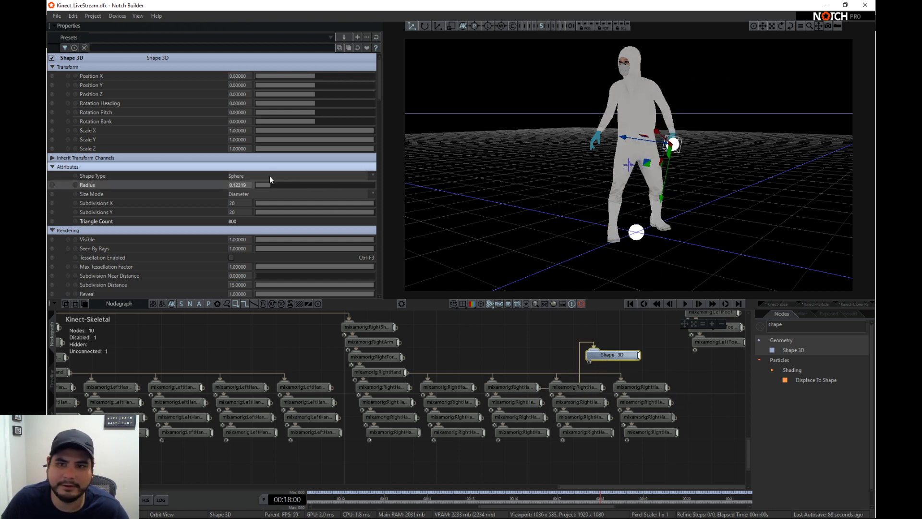
{"action": "scroll", "coordinate": [616, 131], "scroll_direction": "up", "scroll_amount": 3}
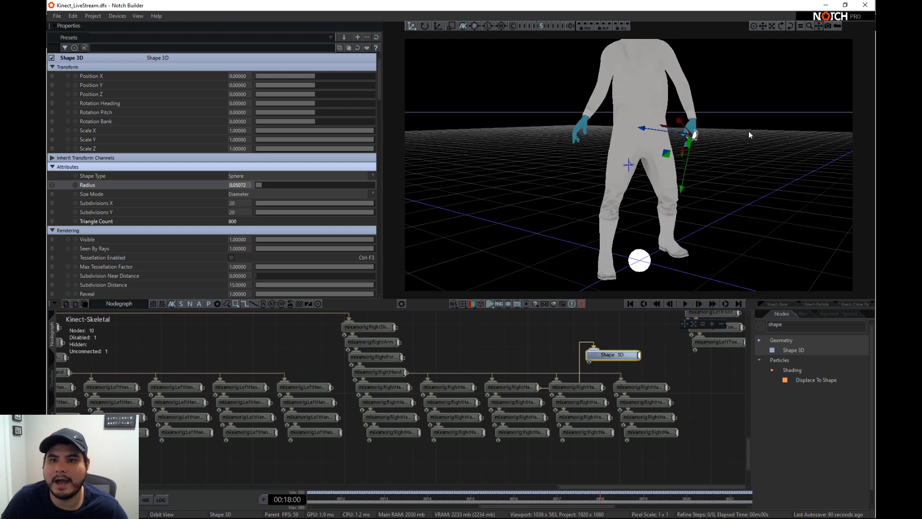
{"action": "right_click_drag", "start_coordinate": [748, 131], "coordinate": [626, 143]}
{"action": "key", "text": "space"}
{"action": "scroll", "coordinate": [664, 124], "scroll_direction": "up", "scroll_amount": 4}
{"action": "scroll", "coordinate": [702, 144], "scroll_direction": "up", "scroll_amount": 2}
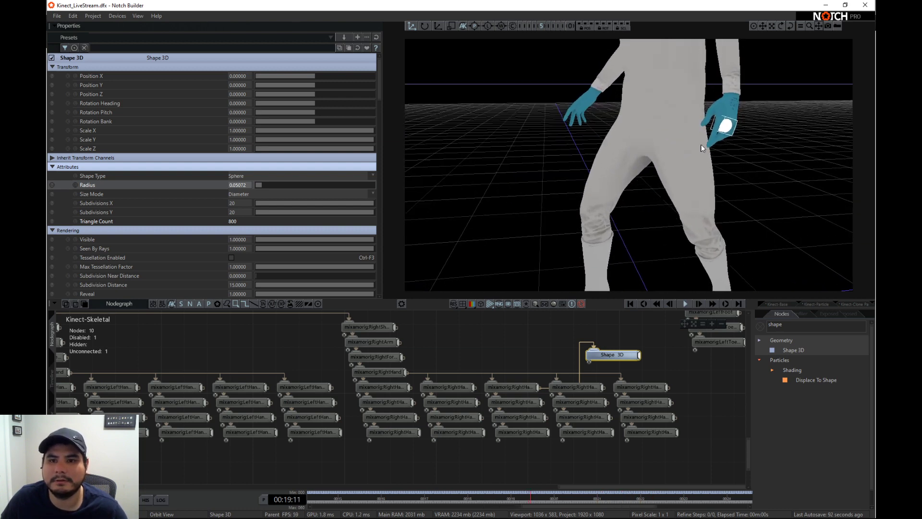
{"action": "right_click_drag", "start_coordinate": [735, 128], "coordinate": [621, 151]}
{"action": "scroll", "coordinate": [684, 160], "scroll_direction": "up", "scroll_amount": 2}
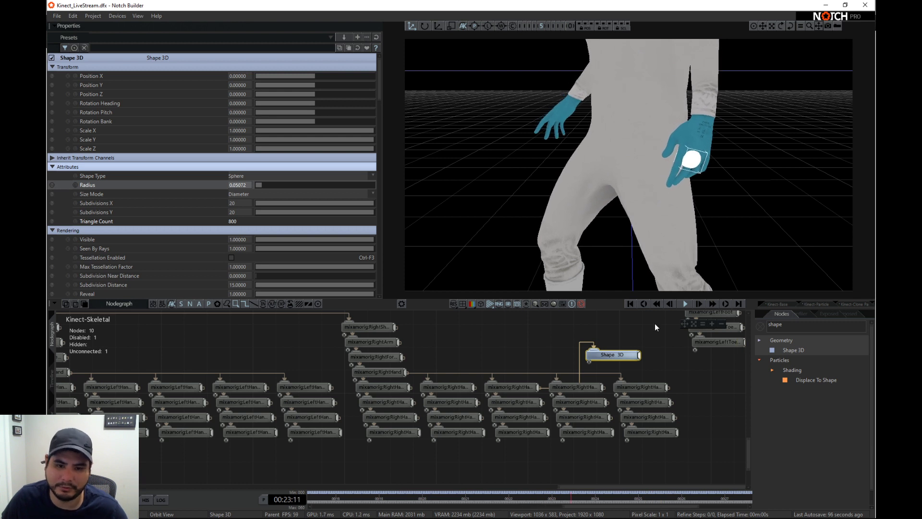
- Delete the connection between the mixamorig:RightHandMiddle1 bone and the Shape 3D node
{"action": "middle_click_drag", "start_coordinate": [655, 324], "coordinate": [652, 343]}
{"action": "scroll", "coordinate": [601, 357], "scroll_direction": "down", "scroll_amount": 1}
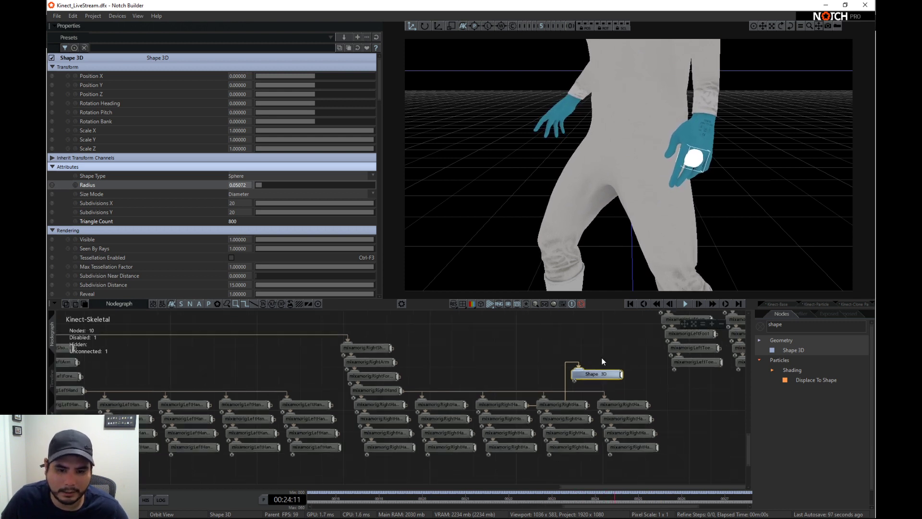
{"action": "left_click", "coordinate": [566, 373]}
{"action": "key", "text": "Delete"}
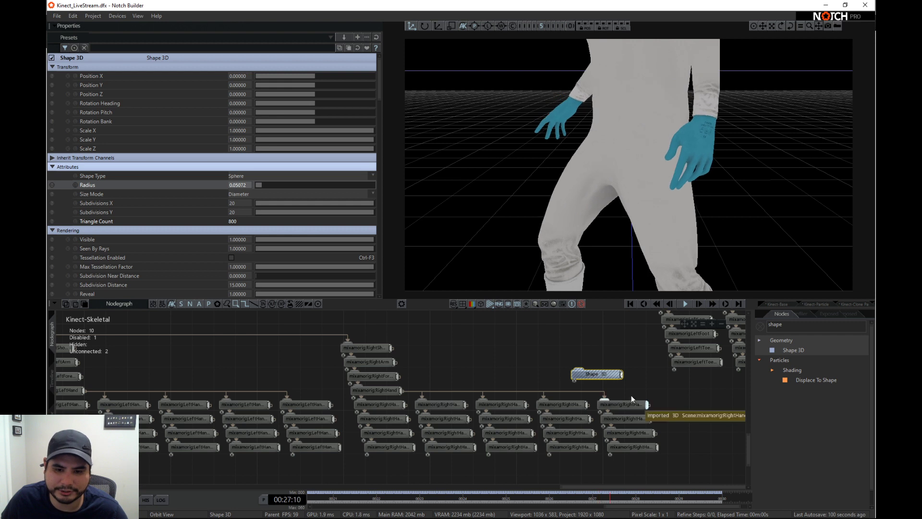
- Try the Shape 3D node on the first bone of the last right-hand finger chain, check it in the viewport, and remove the connection
{"action": "left_click_drag", "start_coordinate": [648, 404], "coordinate": [596, 375]}
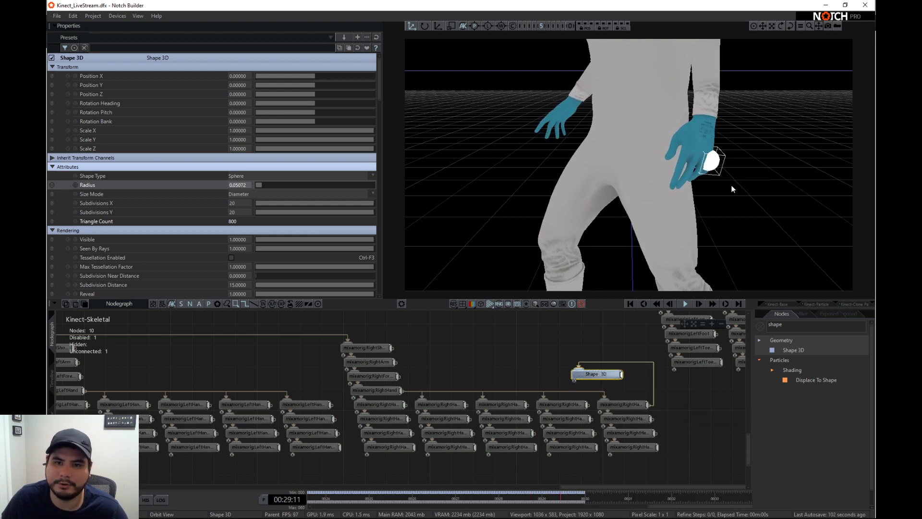
{"action": "right_click_drag", "start_coordinate": [731, 189], "coordinate": [714, 174]}
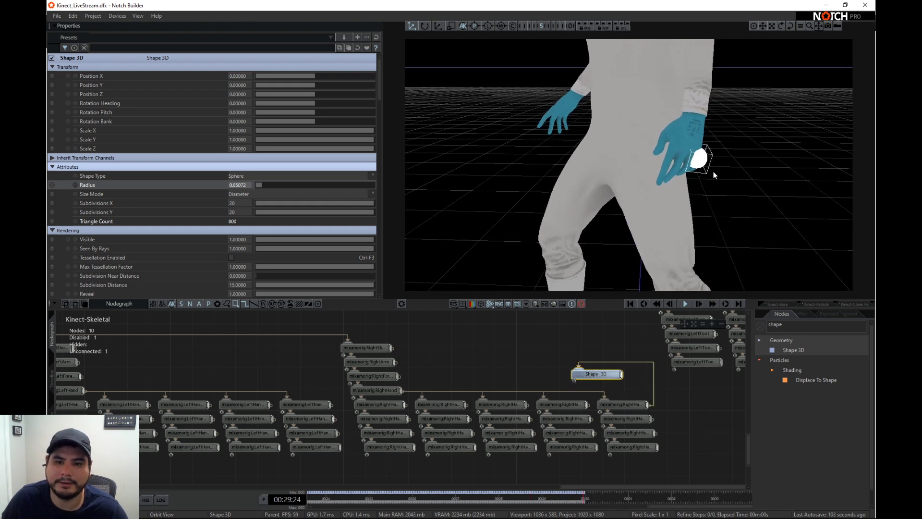
{"action": "left_click", "coordinate": [639, 368]}
{"action": "key", "text": "Delete"}
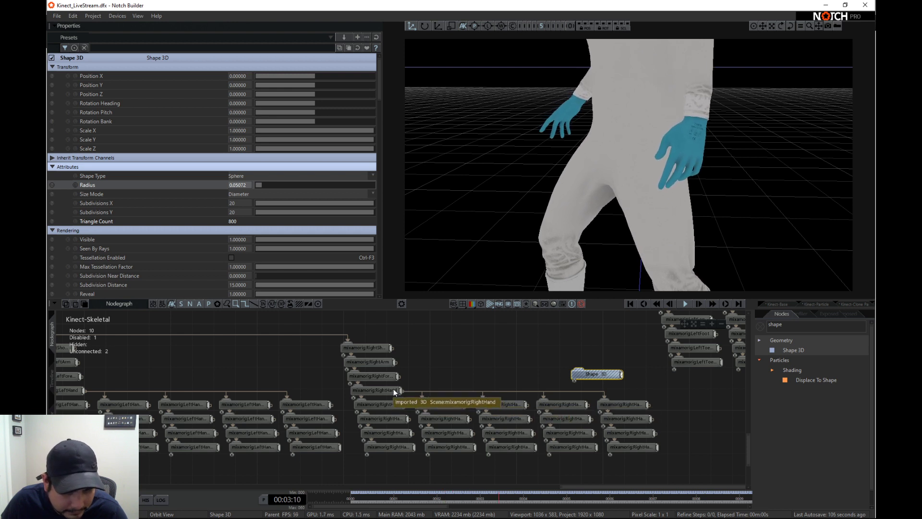
- Try the Shape 3D node on the mixamorig:RightHand bone, and connect it instead to the second bone of the second right-hand finger chain
{"action": "left_click_drag", "start_coordinate": [400, 390], "coordinate": [583, 373]}
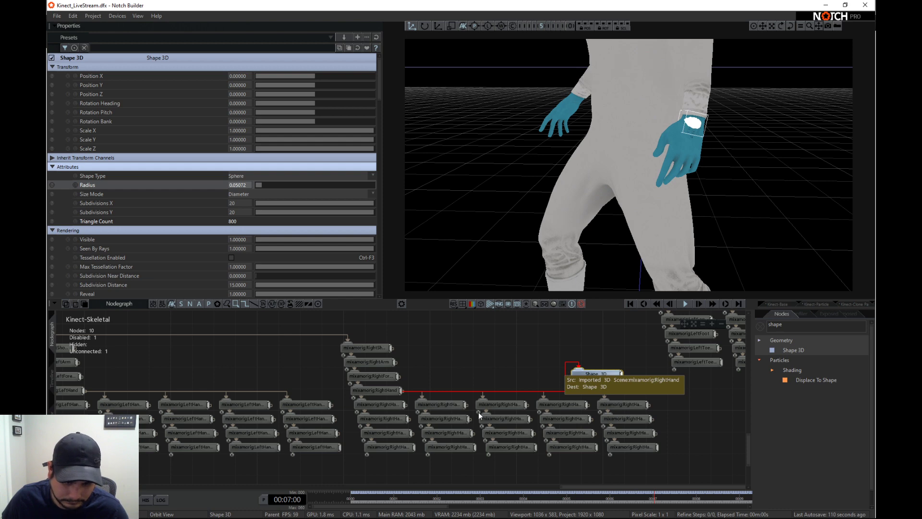
{"action": "left_click_drag", "start_coordinate": [468, 418], "coordinate": [578, 370]}
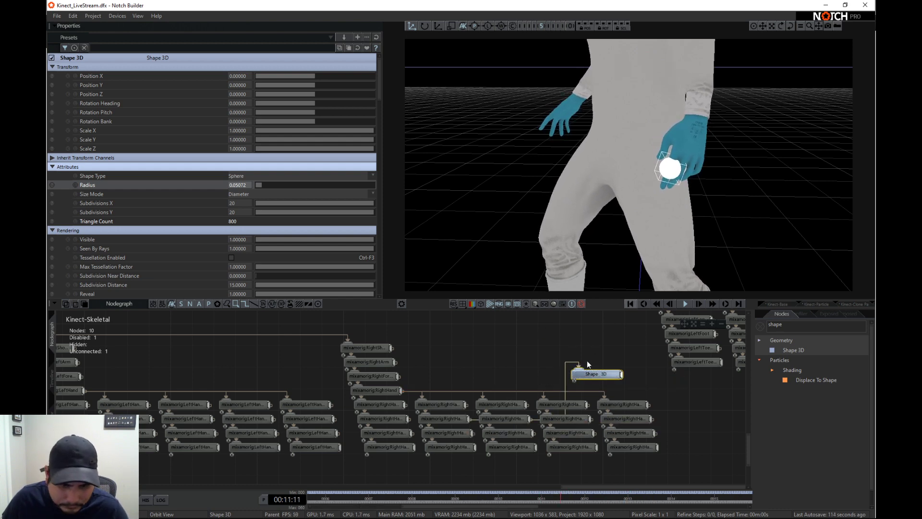
- Search the node library for "null"
{"action": "scroll", "coordinate": [553, 361], "scroll_direction": "down", "scroll_amount": 3}
{"action": "scroll", "coordinate": [498, 362], "scroll_direction": "down", "scroll_amount": 4}
{"action": "middle_click_drag", "start_coordinate": [498, 362], "coordinate": [524, 395]}
{"action": "middle_click_drag", "start_coordinate": [582, 415], "coordinate": [578, 385]}
{"action": "scroll", "coordinate": [508, 411], "scroll_direction": "up", "scroll_amount": 5}
{"action": "left_click", "coordinate": [810, 329]}
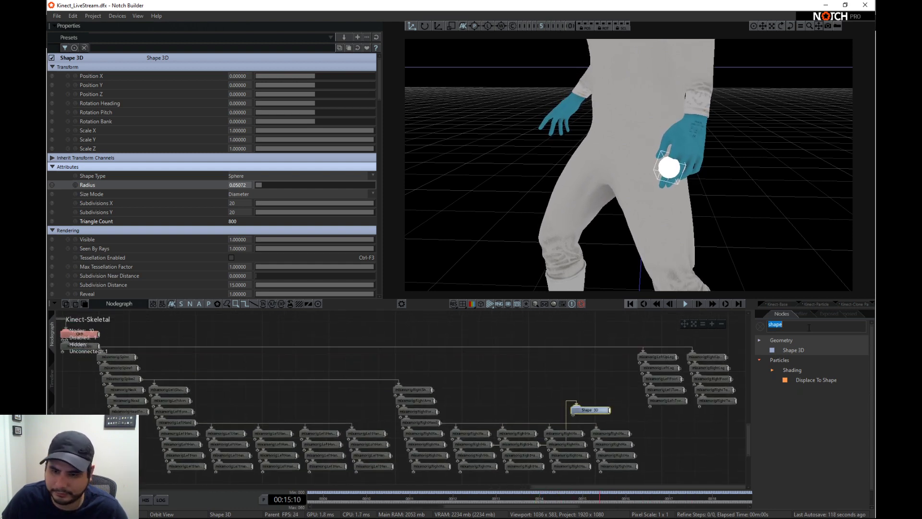
{"action": "type", "text": "null"}
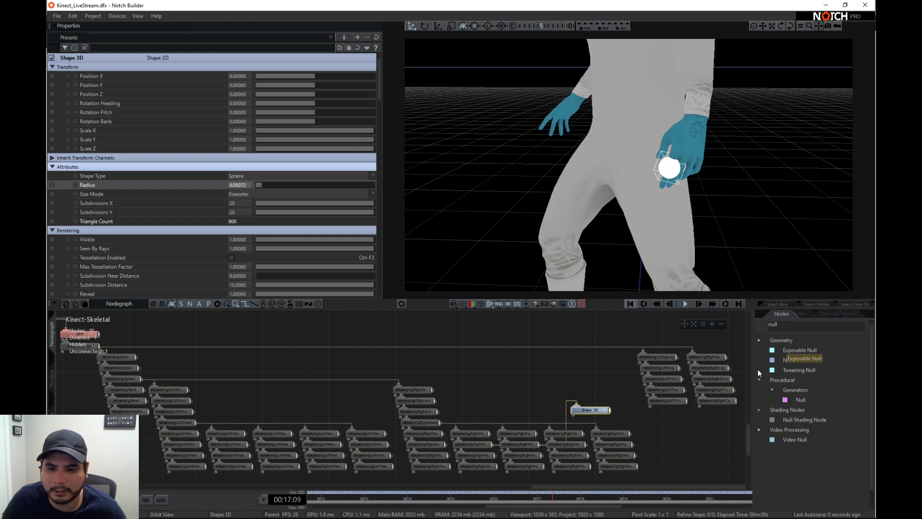
- Move the particle root, Point Renderer and Primitive Emitter nodes to just above the Shape 3D node and bone hierarchy
{"action": "scroll", "coordinate": [425, 444], "scroll_direction": "down", "scroll_amount": 4}
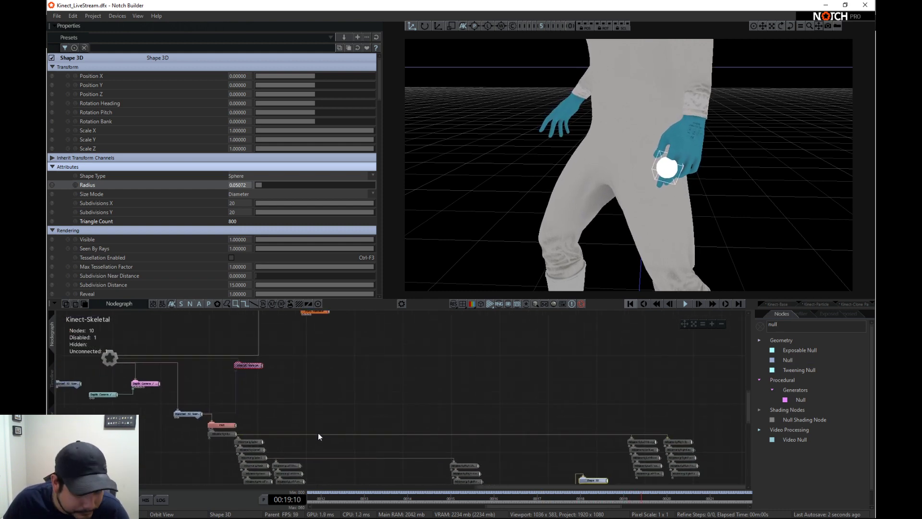
{"action": "middle_click_drag", "start_coordinate": [380, 351], "coordinate": [383, 359]}
{"action": "left_click_drag", "start_coordinate": [472, 394], "coordinate": [514, 395]}
{"action": "scroll", "coordinate": [514, 395], "scroll_direction": "up", "scroll_amount": 4}
{"action": "middle_click_drag", "start_coordinate": [535, 430], "coordinate": [500, 379]}
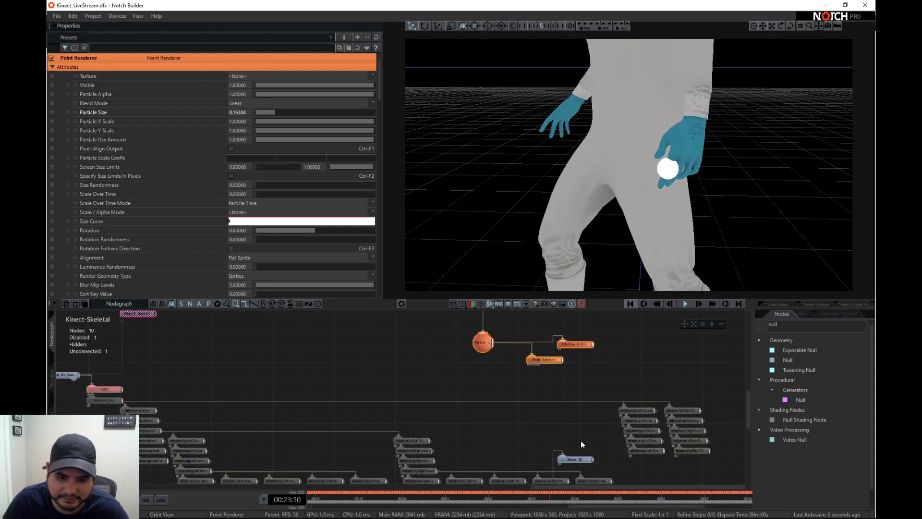
- Look over the Shape 3D and Primitive Emitter properties and move the Primitive Emitter node further away from the Point Renderer
{"action": "left_click", "coordinate": [593, 460]}
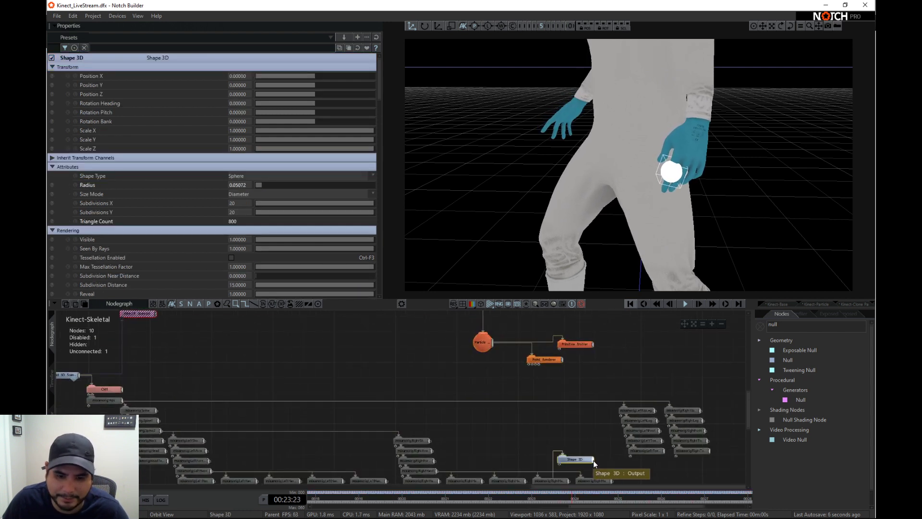
{"action": "left_click", "coordinate": [584, 345]}
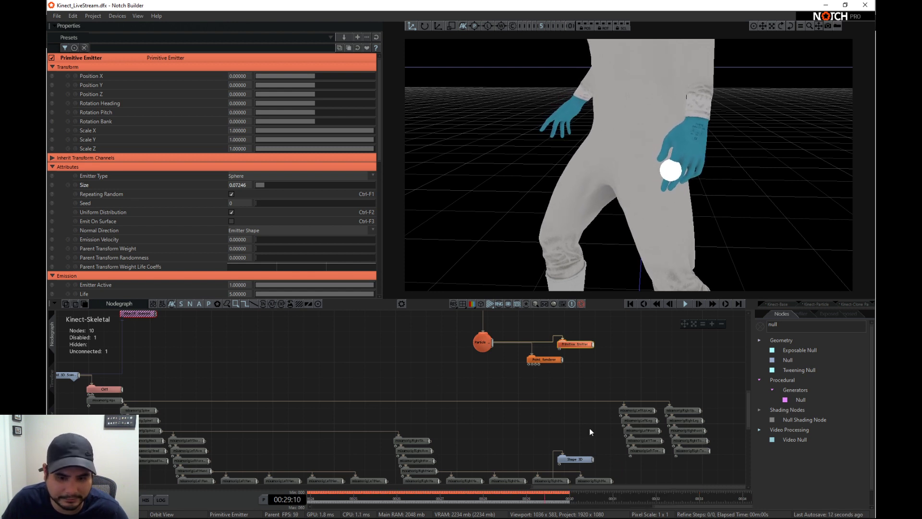
{"action": "scroll", "coordinate": [186, 256], "scroll_direction": "down", "scroll_amount": 1}
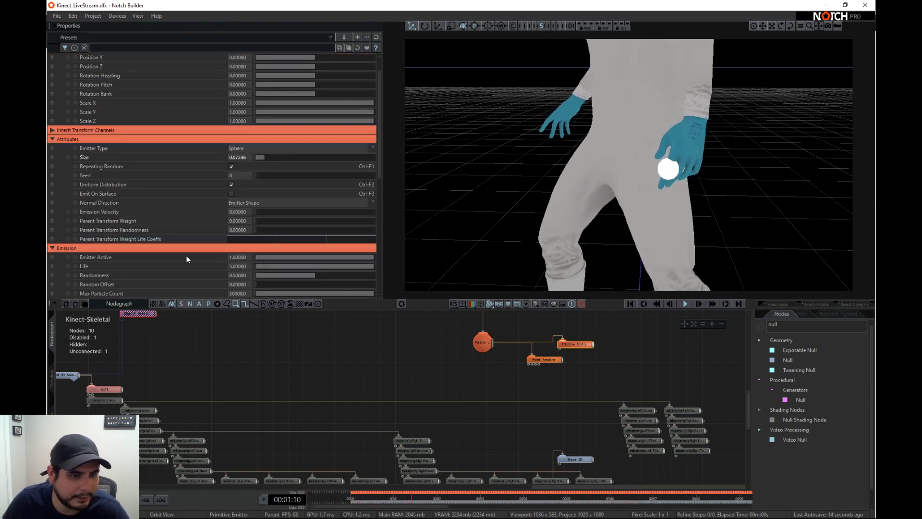
{"action": "left_click", "coordinate": [594, 345]}
{"action": "scroll", "coordinate": [595, 372], "scroll_direction": "up", "scroll_amount": 1}
{"action": "middle_click_drag", "start_coordinate": [604, 387], "coordinate": [488, 376]}
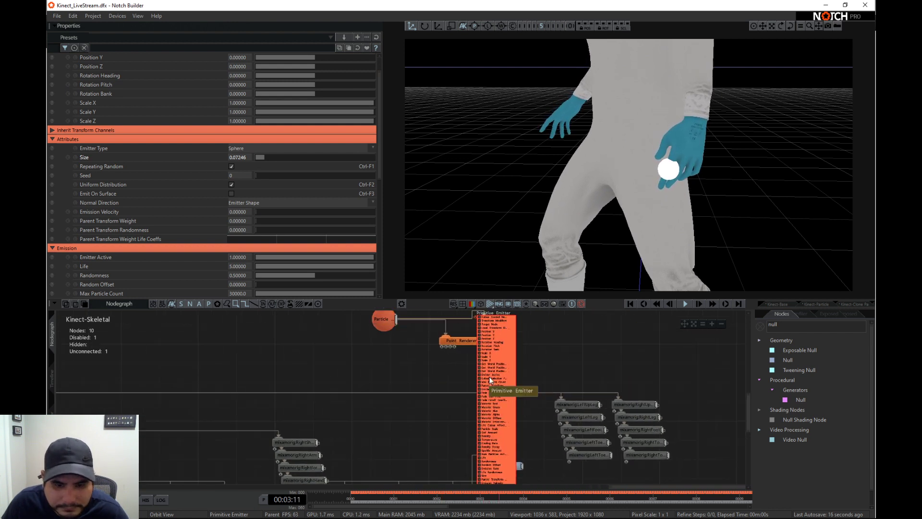
{"action": "double_click", "coordinate": [504, 360]}
{"action": "left_click_drag", "start_coordinate": [499, 316], "coordinate": [557, 342]}
{"action": "scroll", "coordinate": [535, 390], "scroll_direction": "up", "scroll_amount": 1}
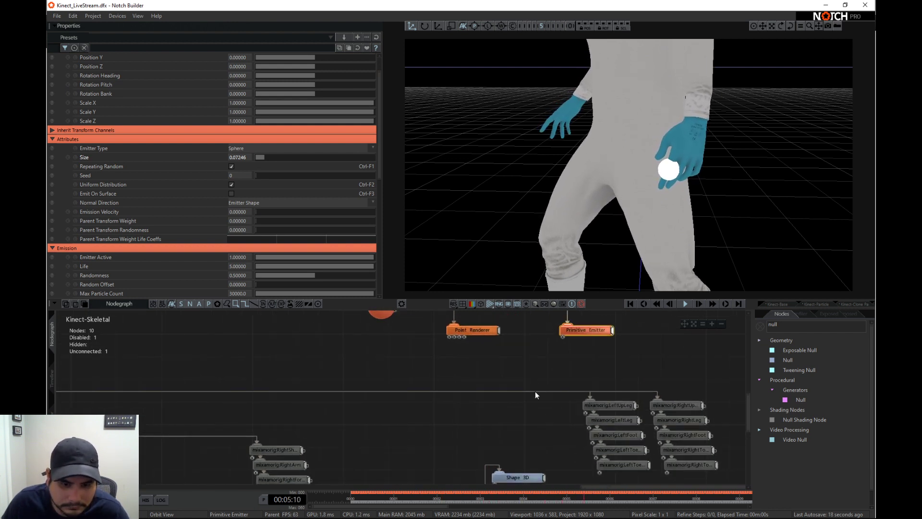
- Connect the Shape 3D node's output to an input of the Primitive Emitter so particles emit from the hand
{"action": "left_click", "coordinate": [567, 324]}
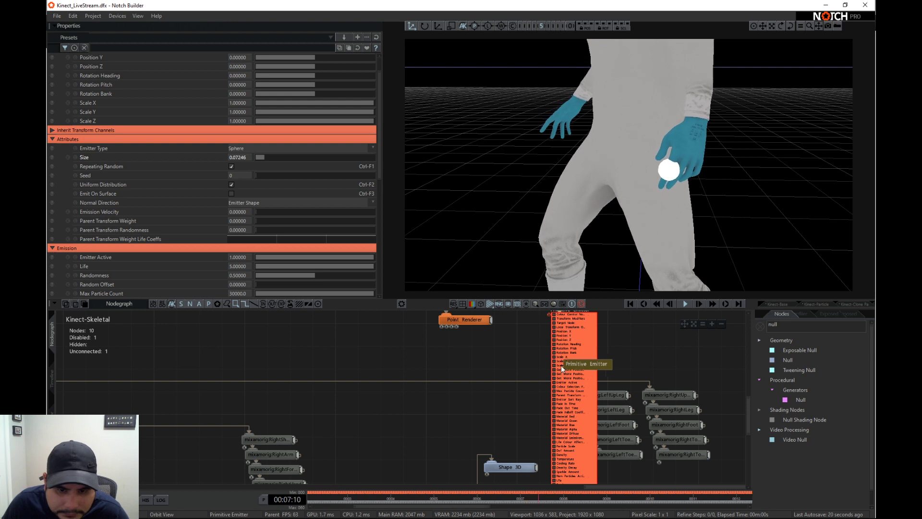
{"action": "left_click_drag", "start_coordinate": [535, 465], "coordinate": [554, 318]}
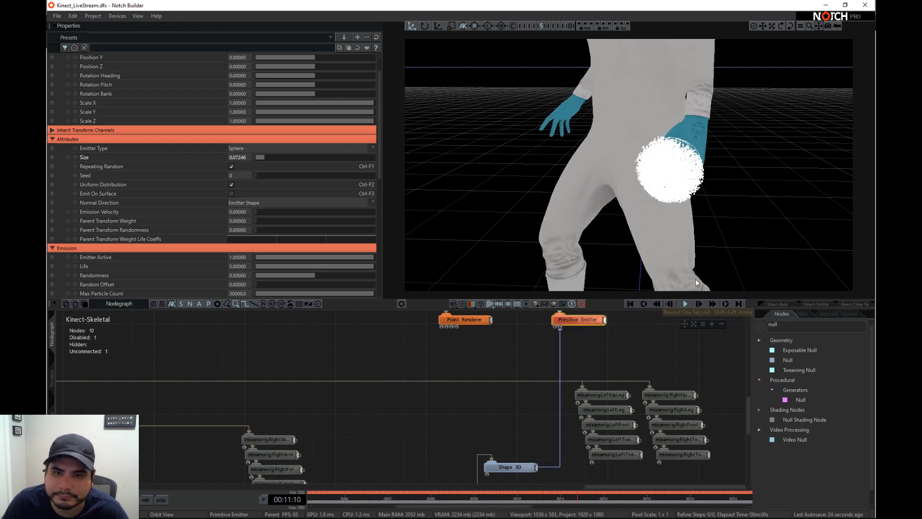
{"action": "middle_click_drag", "start_coordinate": [601, 371], "coordinate": [583, 415]}
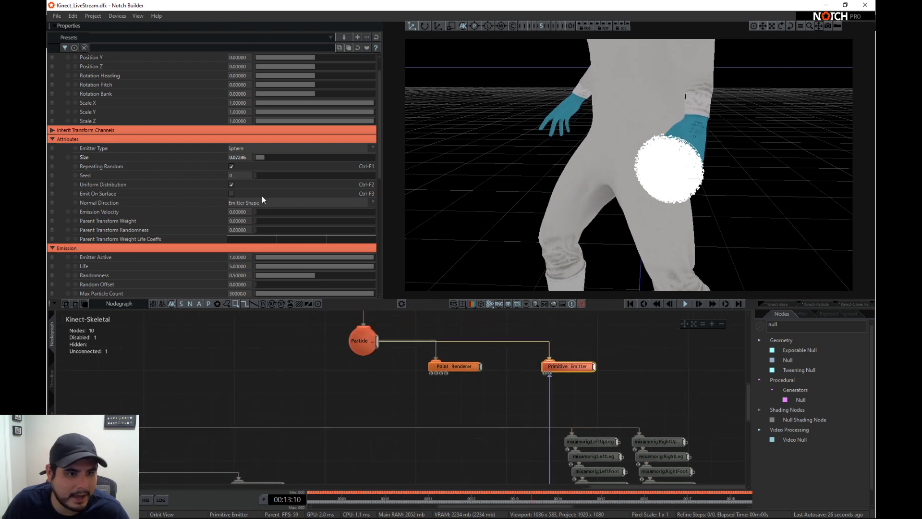
- Hide the Shape 3D sphere by setting its Visible value to 0
{"action": "middle_click_drag", "start_coordinate": [483, 494], "coordinate": [483, 422]}
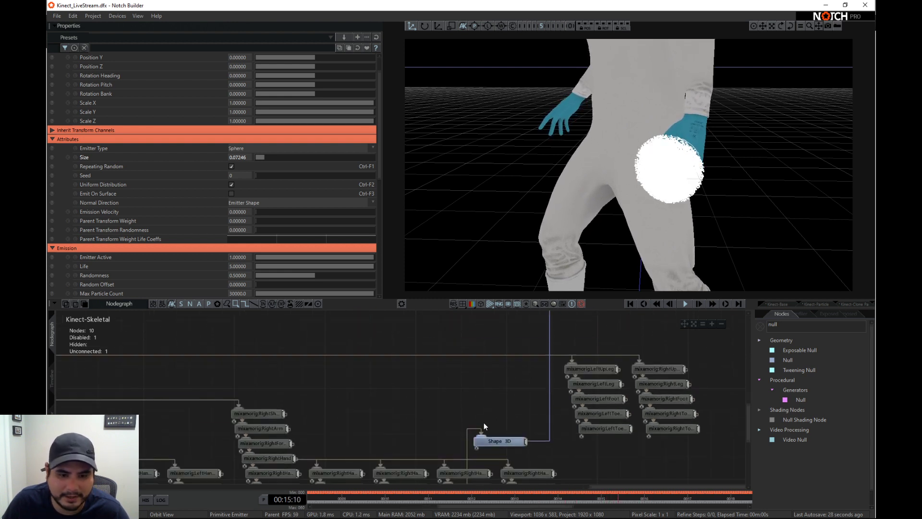
{"action": "left_click", "coordinate": [491, 441]}
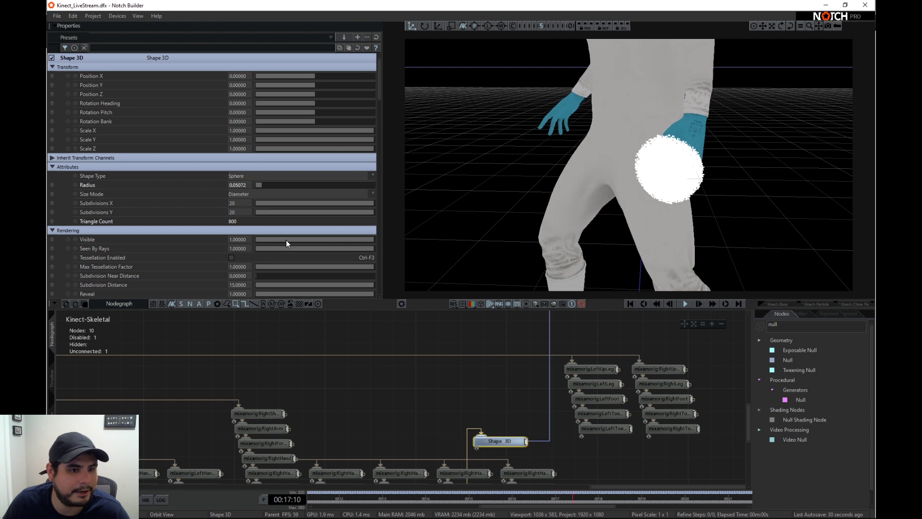
{"action": "left_click_drag", "start_coordinate": [286, 240], "coordinate": [234, 230]}
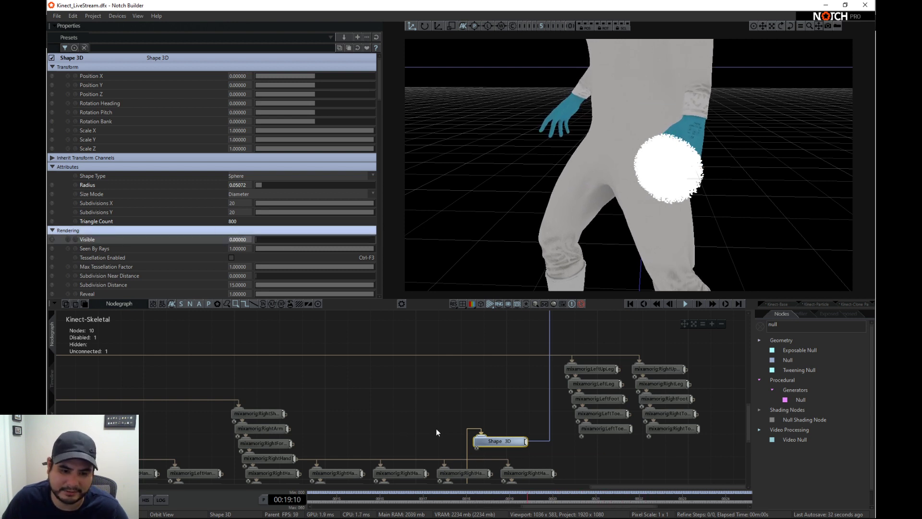
- Select the mixamorig:RightHandRing1 bone to examine its position at the hand and look back over the particle nodes
{"action": "middle_click_drag", "start_coordinate": [481, 491], "coordinate": [475, 426]}
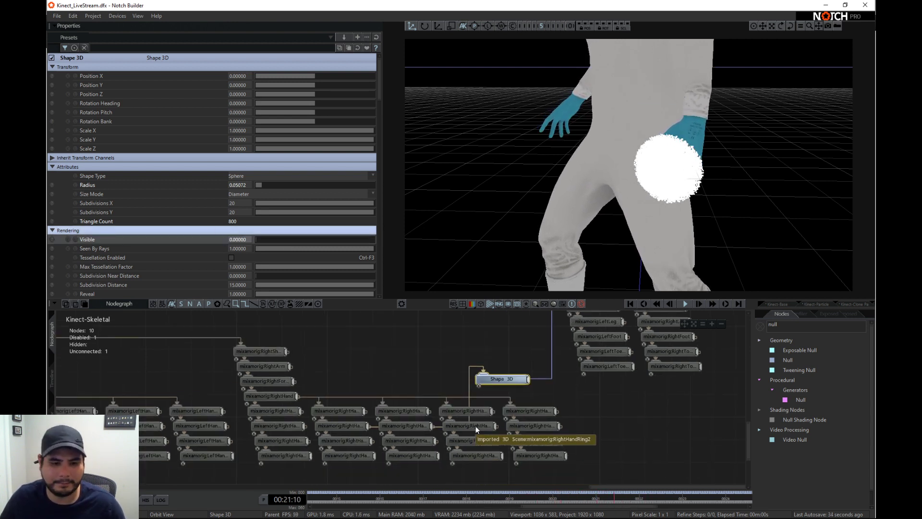
{"action": "left_click", "coordinate": [473, 412]}
{"action": "middle_click_drag", "start_coordinate": [558, 331], "coordinate": [546, 489]}
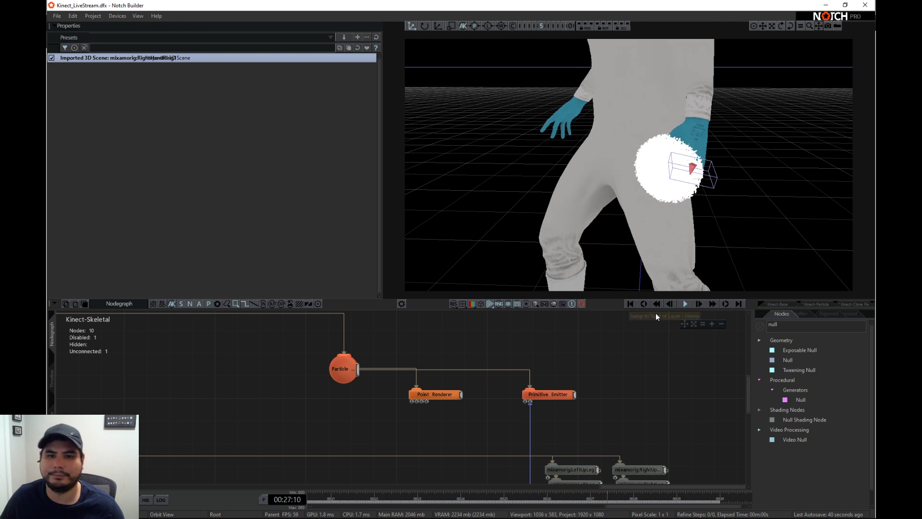
{"action": "middle_click_drag", "start_coordinate": [523, 428], "coordinate": [551, 396]}
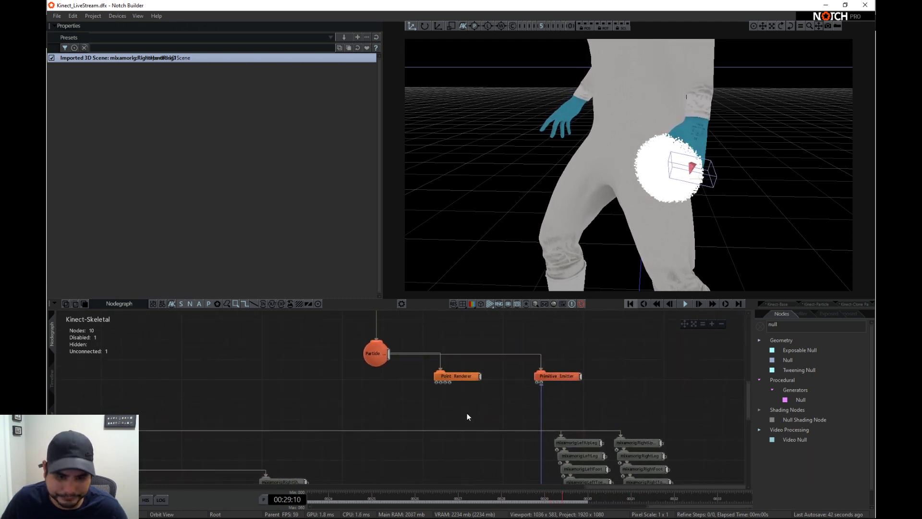
- Add a particle Velocity Affector, connect it to the particle root, and view the particle stream with the whole character from the side
{"action": "scroll", "coordinate": [596, 399], "scroll_direction": "down", "scroll_amount": 3}
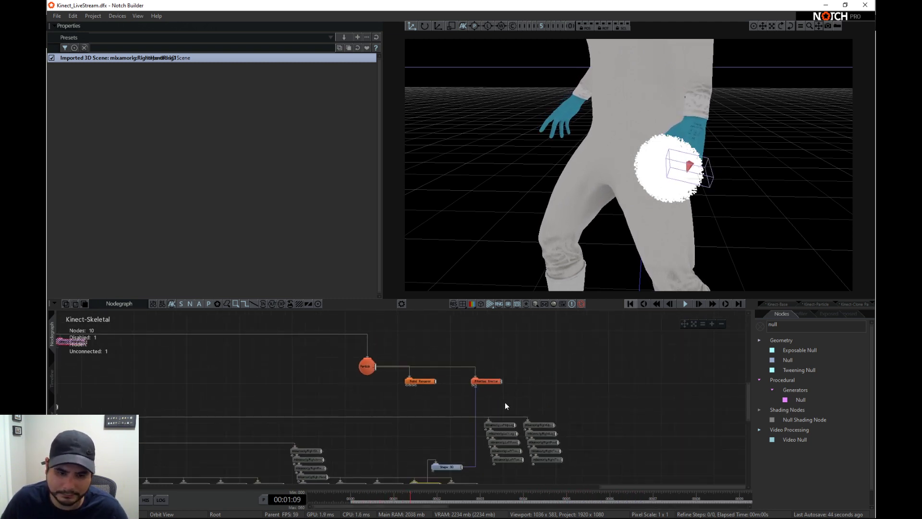
{"action": "left_click", "coordinate": [814, 324]}
{"action": "type", "text": "vel"}
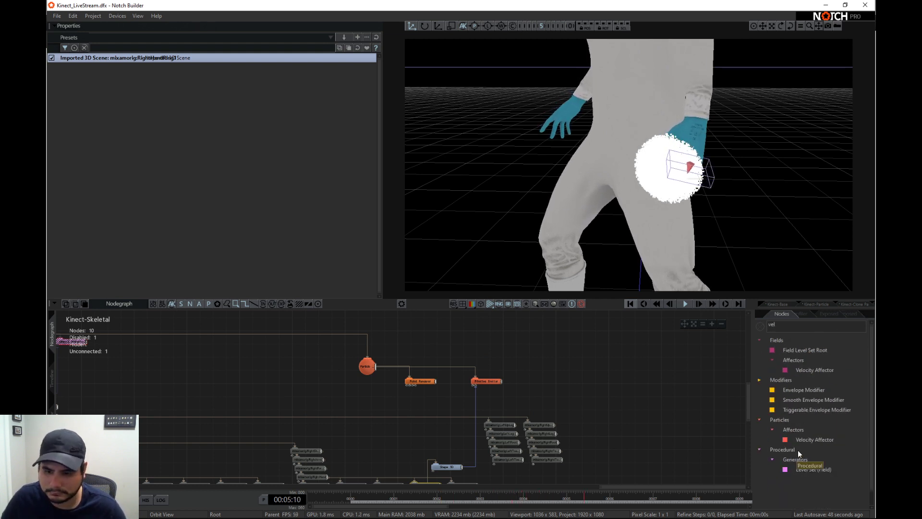
{"action": "left_click_drag", "start_coordinate": [808, 439], "coordinate": [588, 376]}
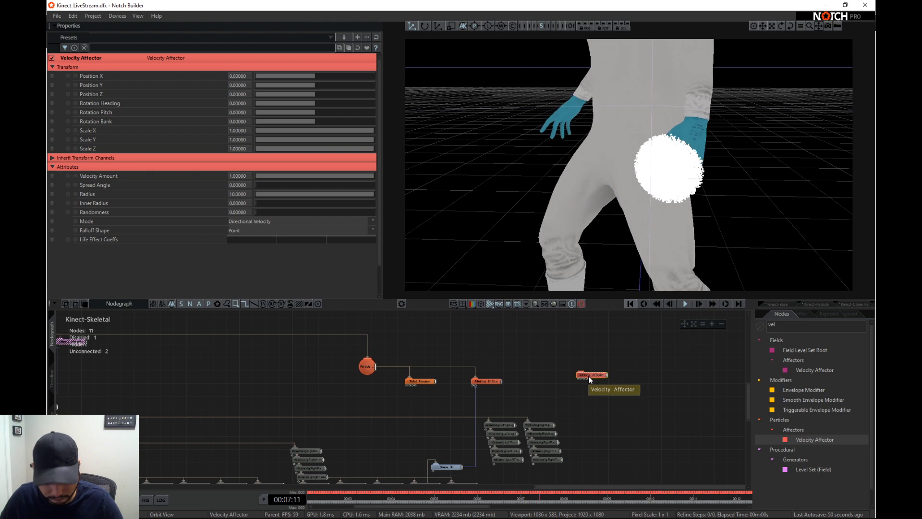
{"action": "right_click_drag", "start_coordinate": [692, 208], "coordinate": [500, 188], "text": "alt"}
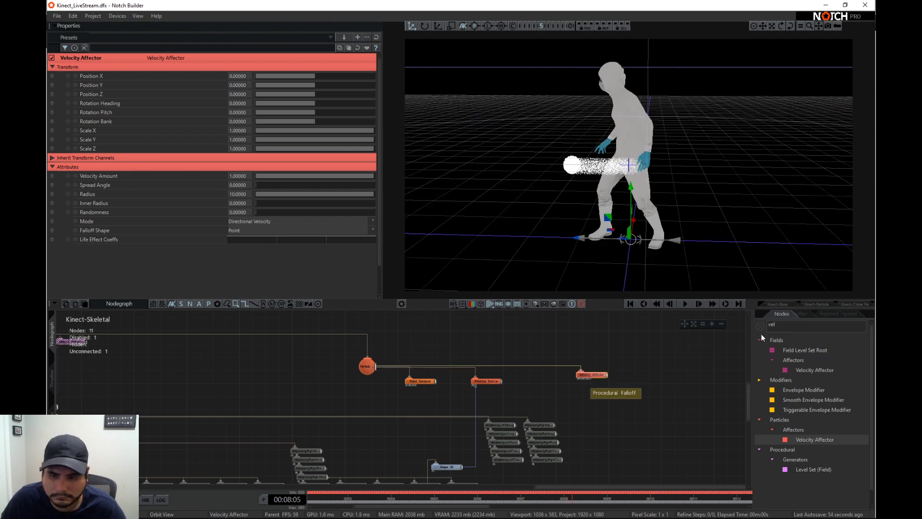
- Add a particle Turbulence Affector below the Velocity Affector and connect it to the particle root
{"action": "type", "text": "turb"}
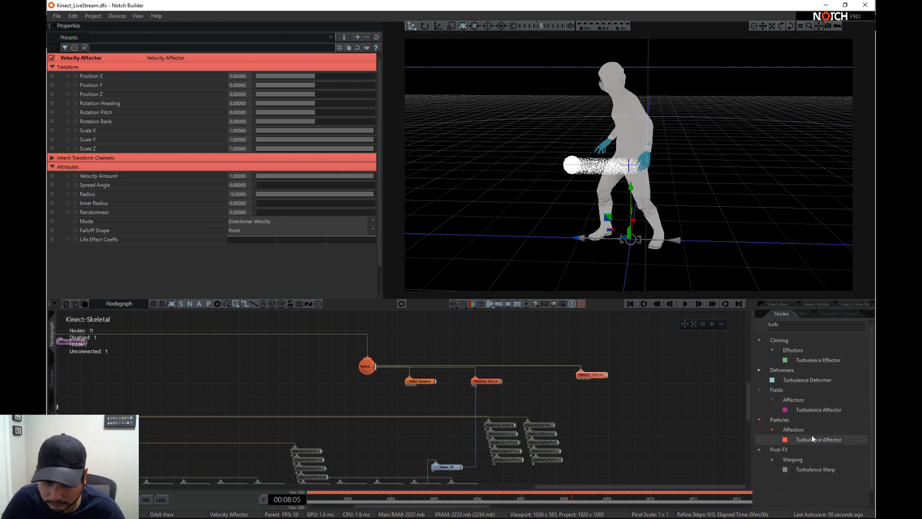
{"action": "left_click_drag", "start_coordinate": [812, 434], "coordinate": [583, 390]}
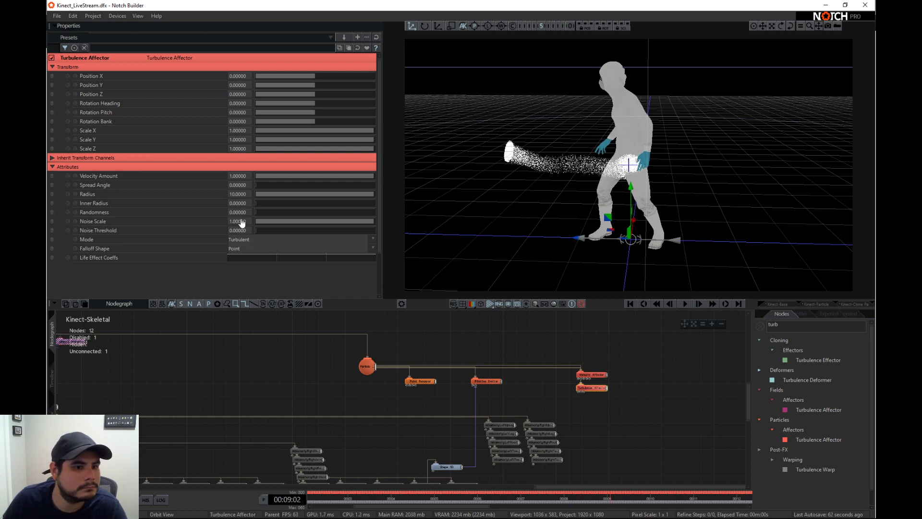
- Enable the Fixed Update Rate on the Particle Root and set the rate to 120
{"action": "left_click", "coordinate": [368, 366]}
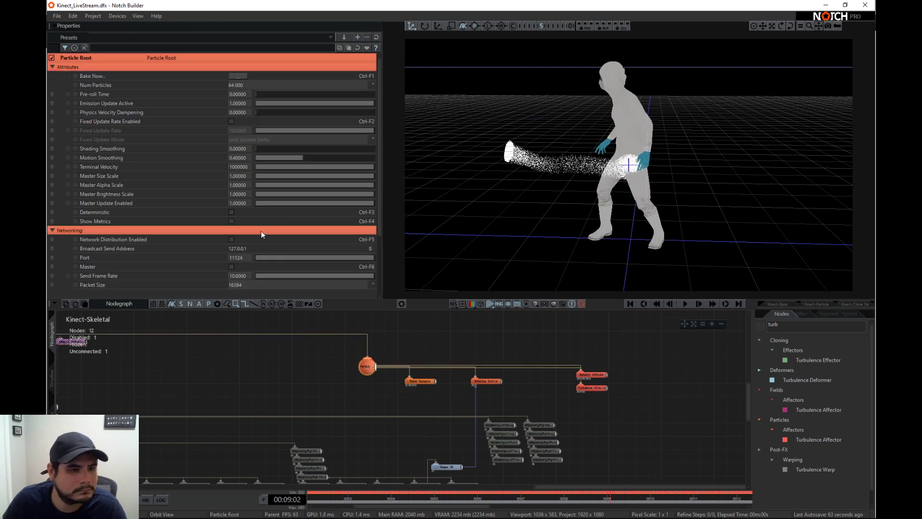
{"action": "left_click", "coordinate": [230, 121]}
{"action": "double_click", "coordinate": [235, 130]}
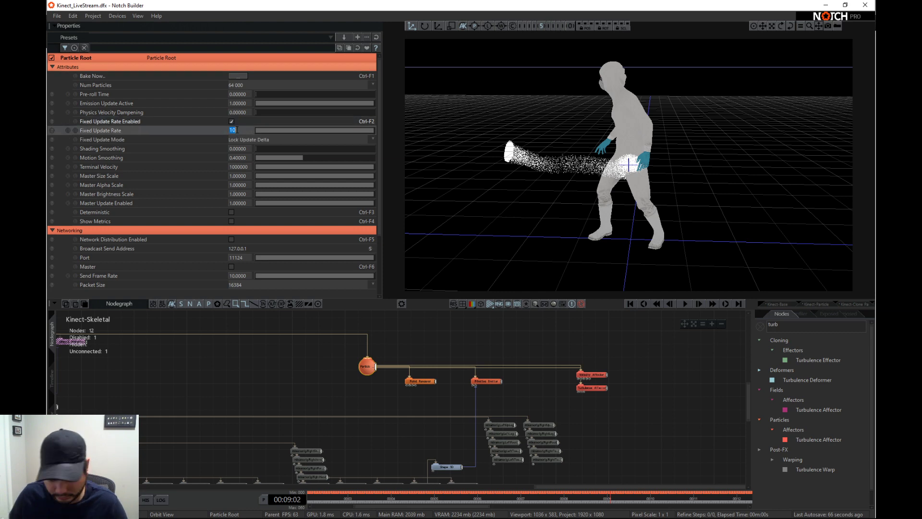
{"action": "double_click", "coordinate": [240, 131]}
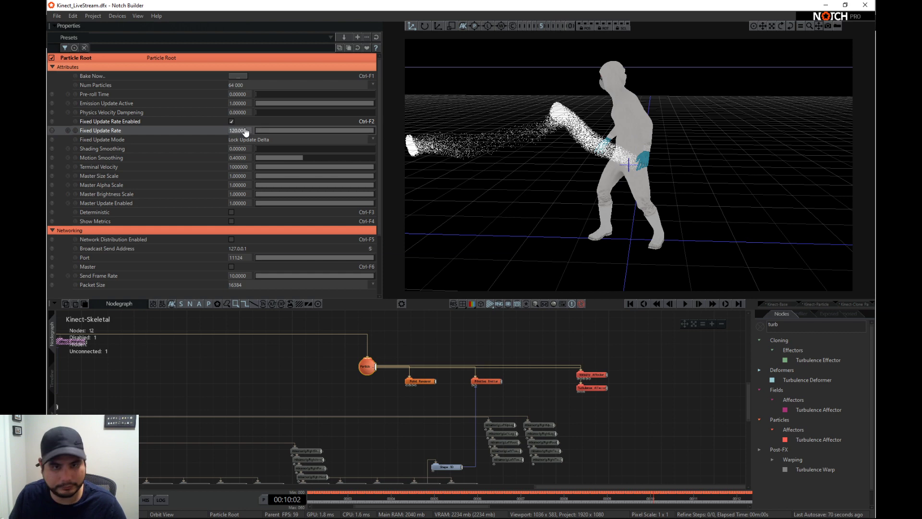
- Review the Turbulence Affector's Mode options and keep Turbulent selected
{"action": "left_click", "coordinate": [583, 389]}
{"action": "left_click", "coordinate": [246, 239]}
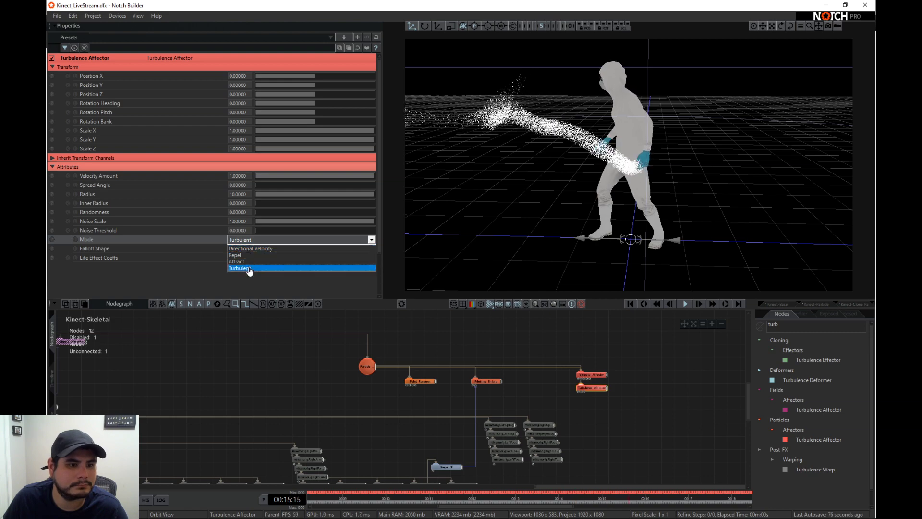
{"action": "left_click", "coordinate": [249, 268]}
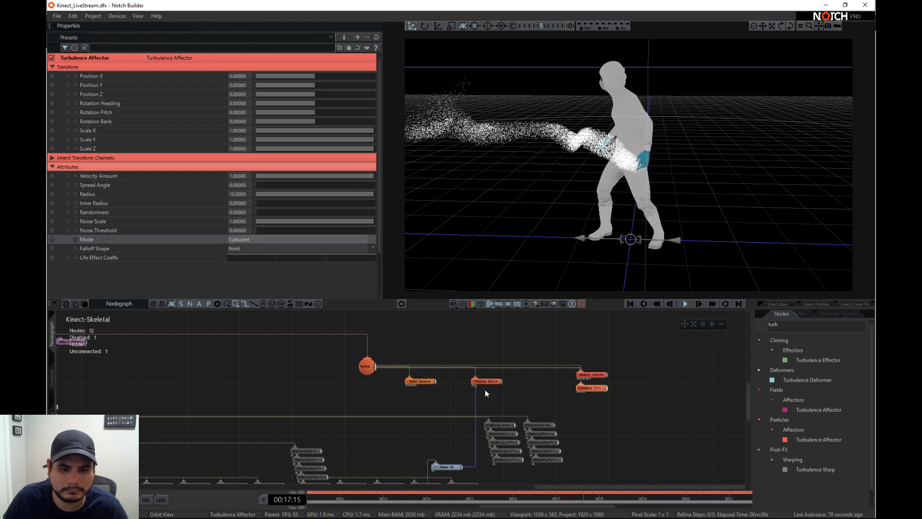
- Reduce the Primitive Emitter's sphere size to about 0.018
{"action": "left_click", "coordinate": [425, 381]}
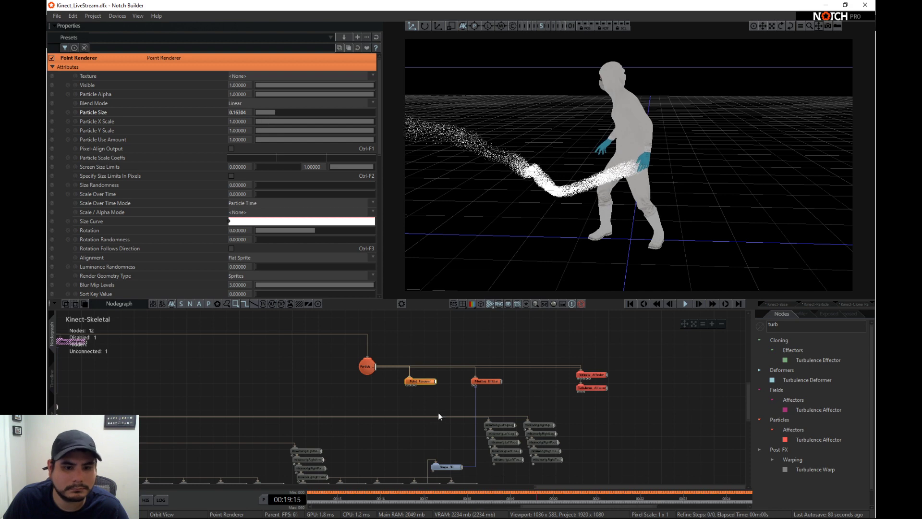
{"action": "left_click", "coordinate": [487, 381]}
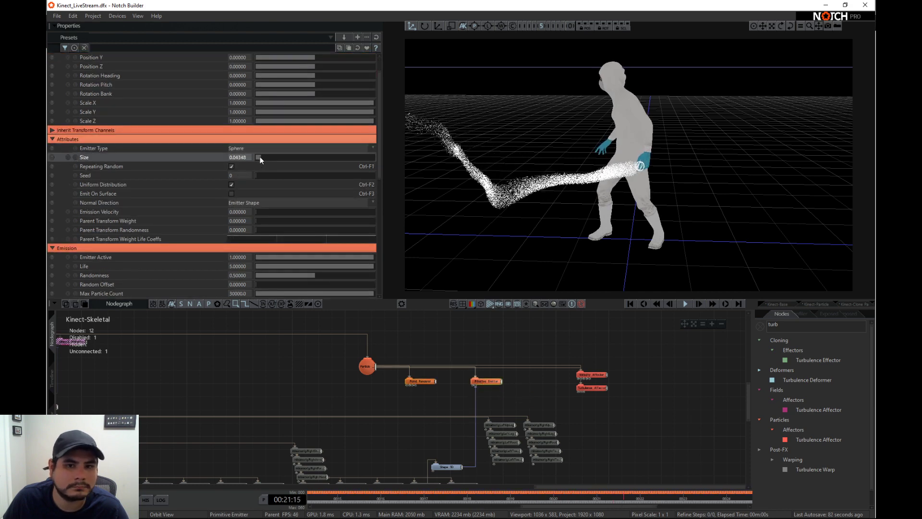
{"action": "left_click_drag", "start_coordinate": [260, 157], "coordinate": [257, 157]}
- Search the node library for "life" and add a Life Colour Shading node beneath the Turbulence Affector
{"action": "double_click", "coordinate": [786, 327]}
{"action": "key", "text": "BackSpace"}
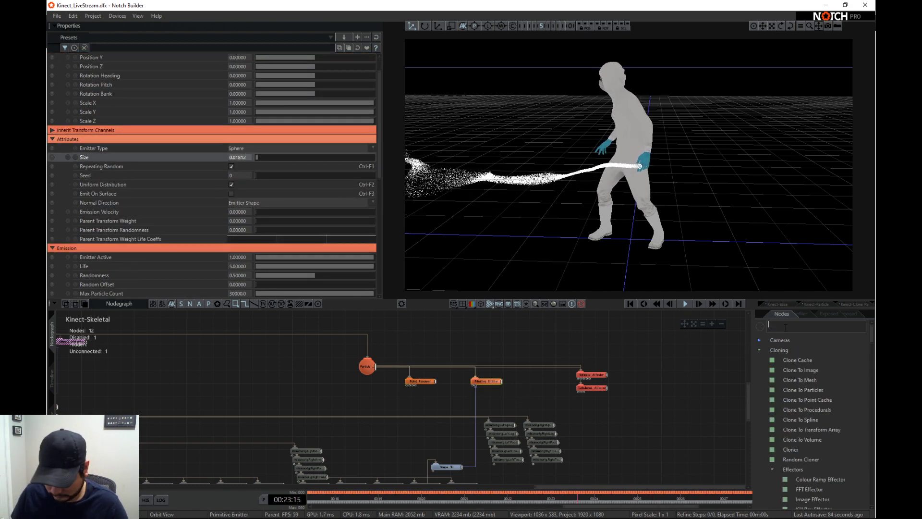
{"action": "type", "text": "life"}
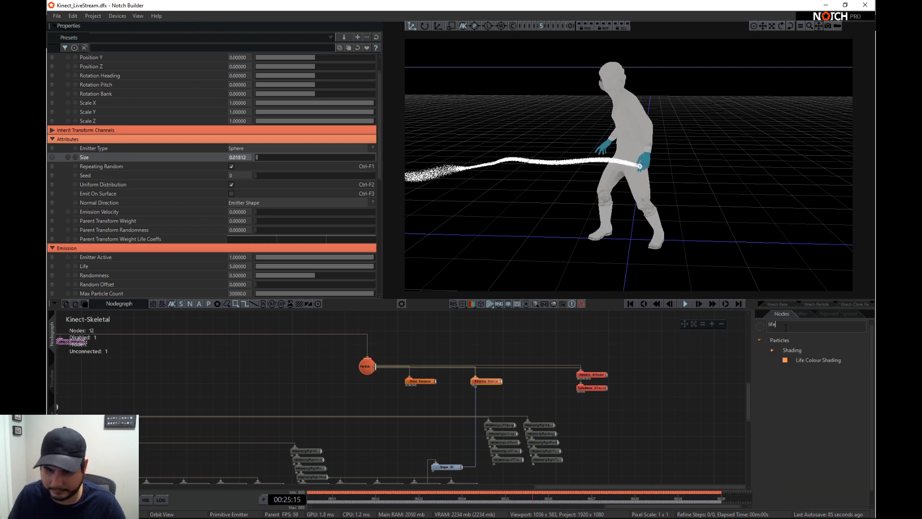
{"action": "mouse_move", "coordinate": [602, 353]}
{"action": "left_mouse_down"}
{"action": "mouse_move", "coordinate": [611, 356]}
{"action": "mouse_move", "coordinate": [594, 401]}
{"action": "left_mouse_up"}
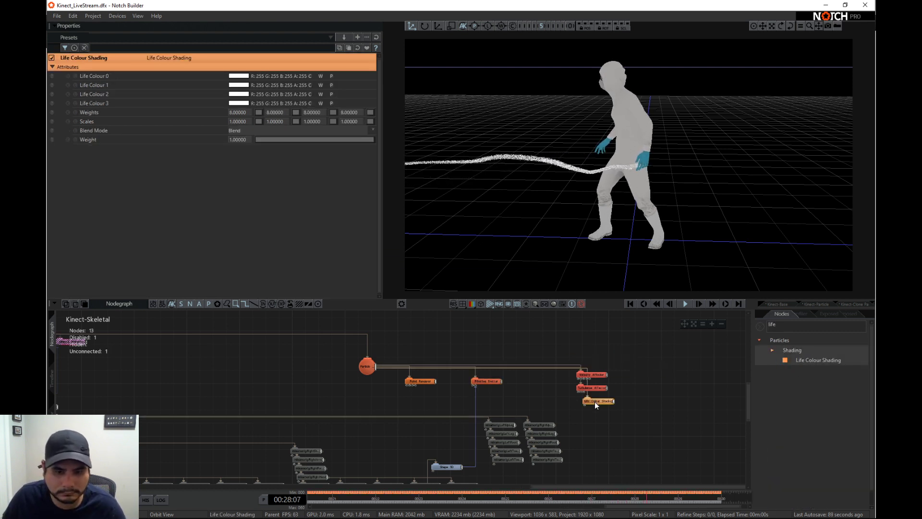
- Pick a saturated Life Colour 0 and a green Life Colour 1 (G 255, B 104) for the particle shading
{"action": "left_click", "coordinate": [241, 78]}
{"action": "left_click_drag", "start_coordinate": [118, 132], "coordinate": [186, 155]}
{"action": "left_click", "coordinate": [232, 177]}
{"action": "scroll", "coordinate": [193, 193], "scroll_direction": "down", "scroll_amount": 1}
{"action": "left_click_drag", "start_coordinate": [103, 206], "coordinate": [47, 168]}
{"action": "scroll", "coordinate": [160, 196], "scroll_direction": "down", "scroll_amount": 1}
- Set Life Colour 2 to magenta-pink (R 255, G 0, B 143) and Life Colour 3 to red (R 255, G 0, B 34)
{"action": "left_click", "coordinate": [241, 224]}
{"action": "left_click_drag", "start_coordinate": [100, 256], "coordinate": [133, 299]}
{"action": "scroll", "coordinate": [148, 206], "scroll_direction": "down", "scroll_amount": 3}
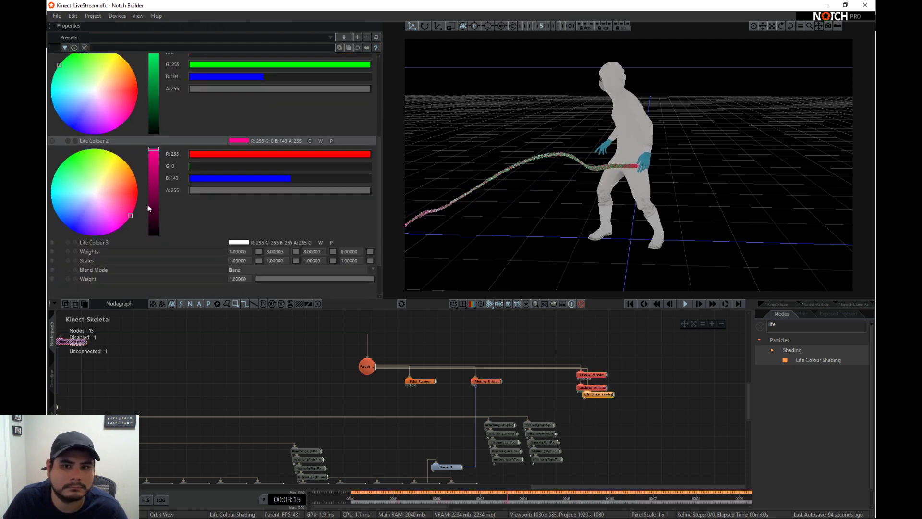
{"action": "left_click", "coordinate": [235, 243]}
{"action": "scroll", "coordinate": [192, 213], "scroll_direction": "down", "scroll_amount": 1}
{"action": "left_click_drag", "start_coordinate": [111, 248], "coordinate": [233, 273]}
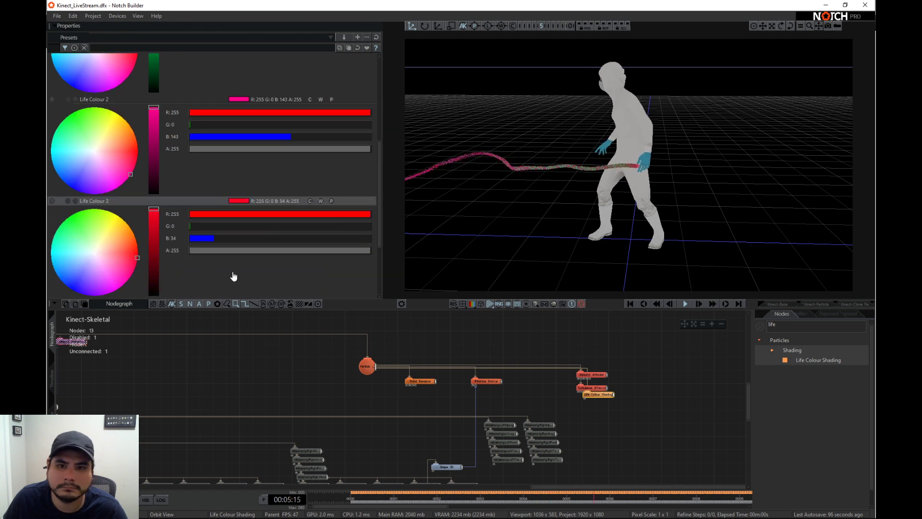
- Set the Point Renderer's Blend Mode to Additive and try other Particle Alpha values, ending at 1
{"action": "left_click", "coordinate": [424, 382]}
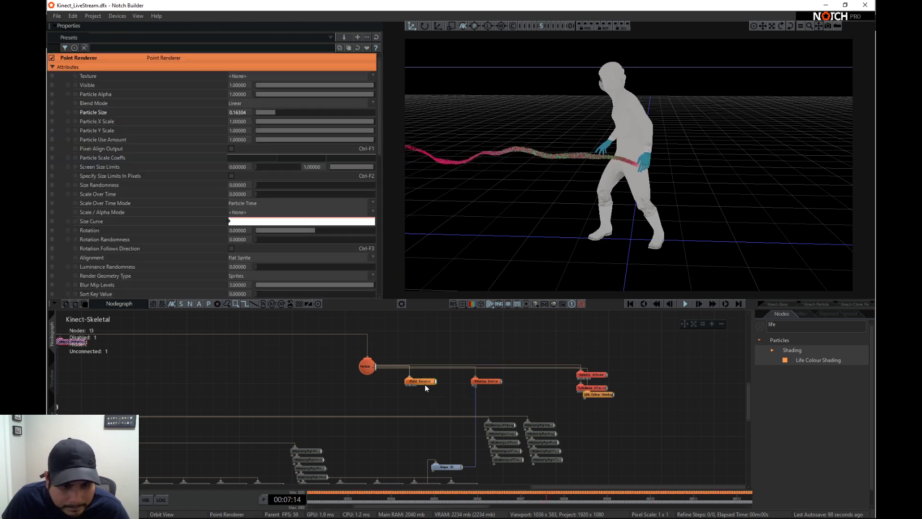
{"action": "left_click", "coordinate": [247, 104]}
{"action": "left_click", "coordinate": [247, 119]}
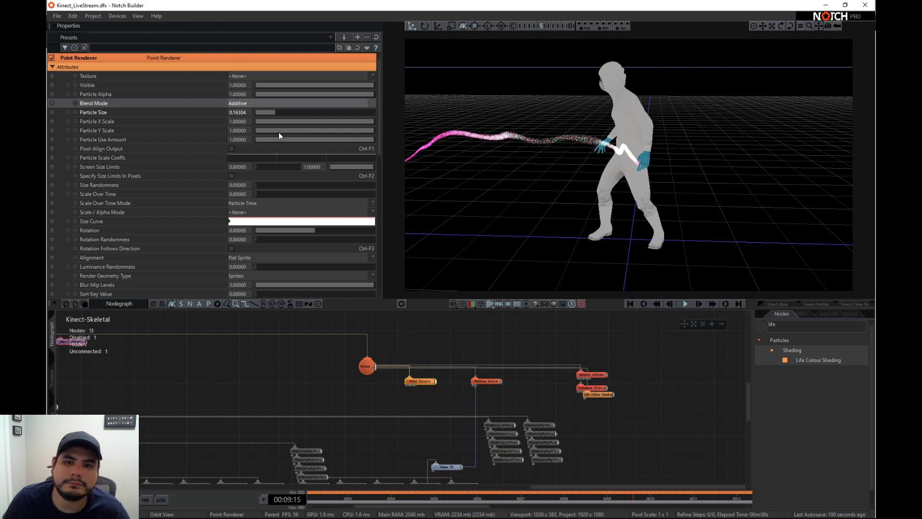
{"action": "left_click_drag", "start_coordinate": [304, 94], "coordinate": [373, 90]}
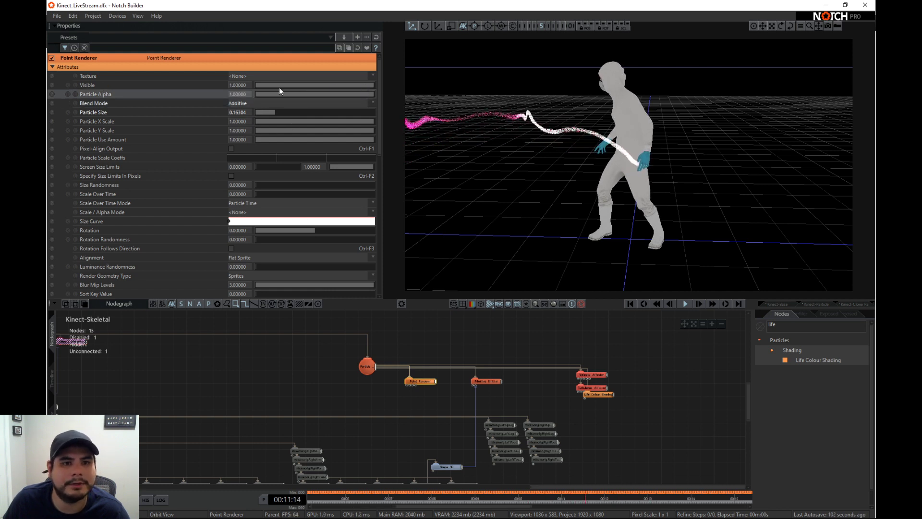
{"action": "left_click_drag", "start_coordinate": [278, 87], "coordinate": [337, 96]}
- Check the Particle Root's particle limit and set the Primitive Emitter's Max Particle Count to 64000
{"action": "left_click", "coordinate": [367, 369]}
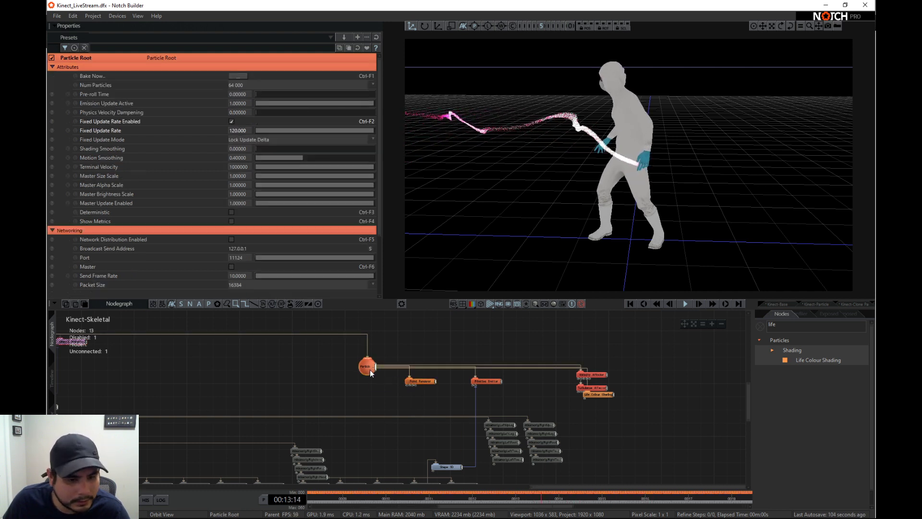
{"action": "left_click", "coordinate": [479, 382]}
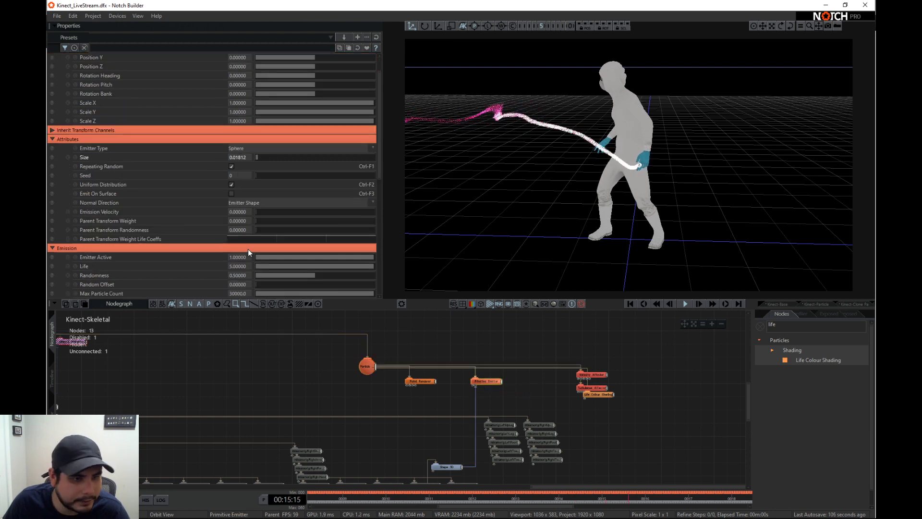
{"action": "scroll", "coordinate": [245, 240], "scroll_direction": "down", "scroll_amount": 5}
{"action": "double_click", "coordinate": [237, 183]}
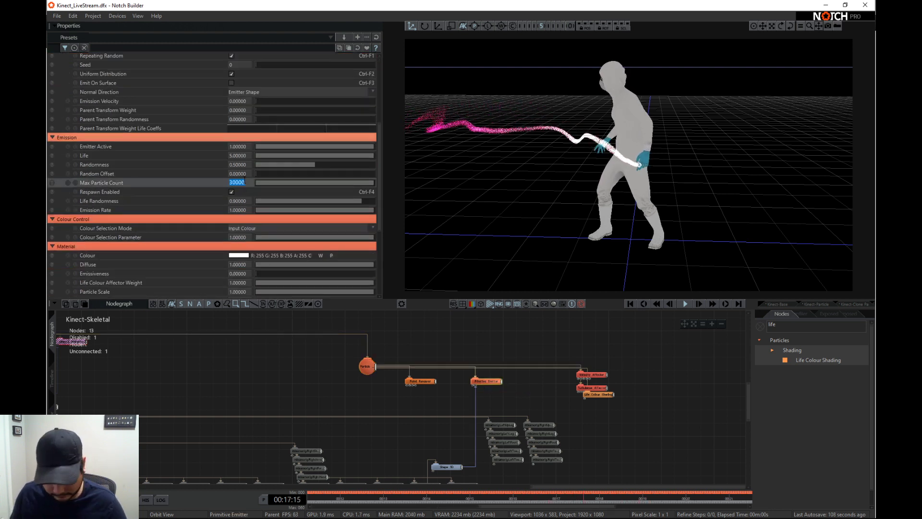
{"action": "type", "text": "64"}
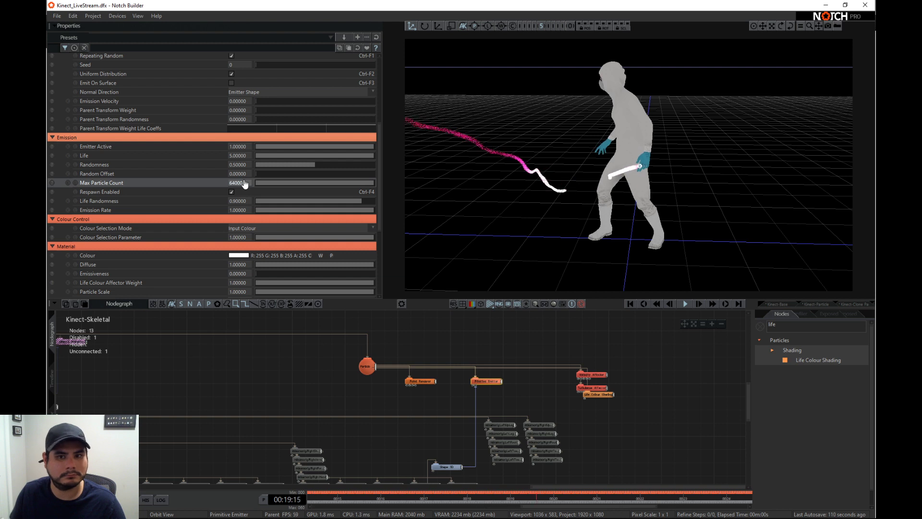
- Restart playback from the beginning and add a particle Curl Noise Fluid Affector connected to the particle root
{"action": "left_click", "coordinate": [628, 303]}
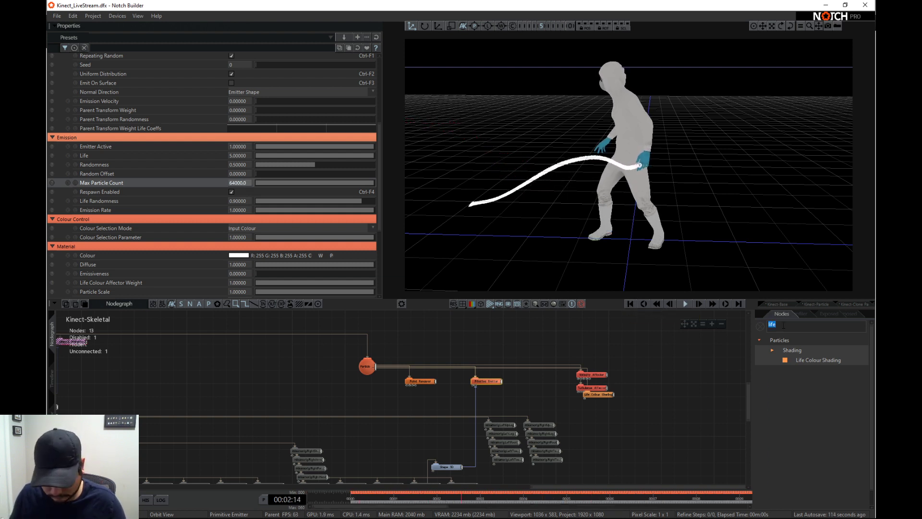
{"action": "type", "text": "curl"}
{"action": "left_click_drag", "start_coordinate": [820, 411], "coordinate": [634, 388]}
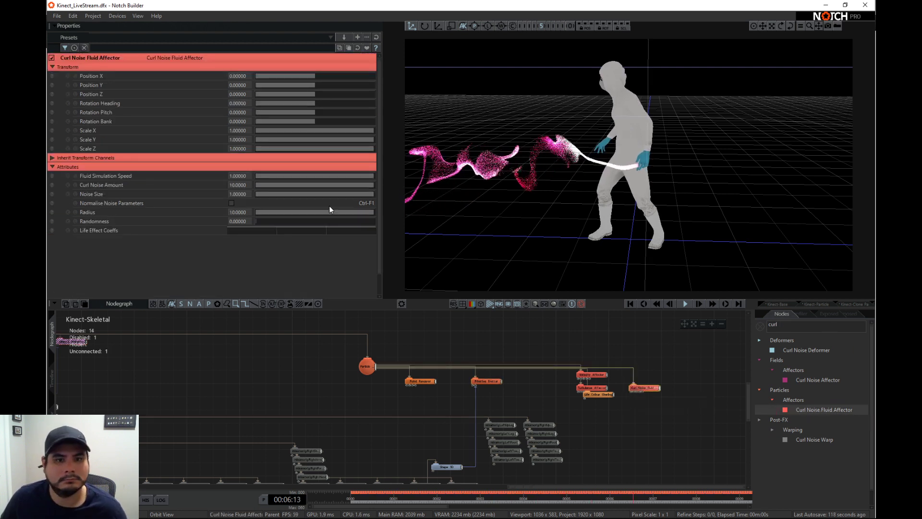
- Set the curl noise affector's Fluid Simulation Speed to about 0.33 and Curl Noise Amount to about 8
{"action": "left_click_drag", "start_coordinate": [301, 186], "coordinate": [335, 186]}
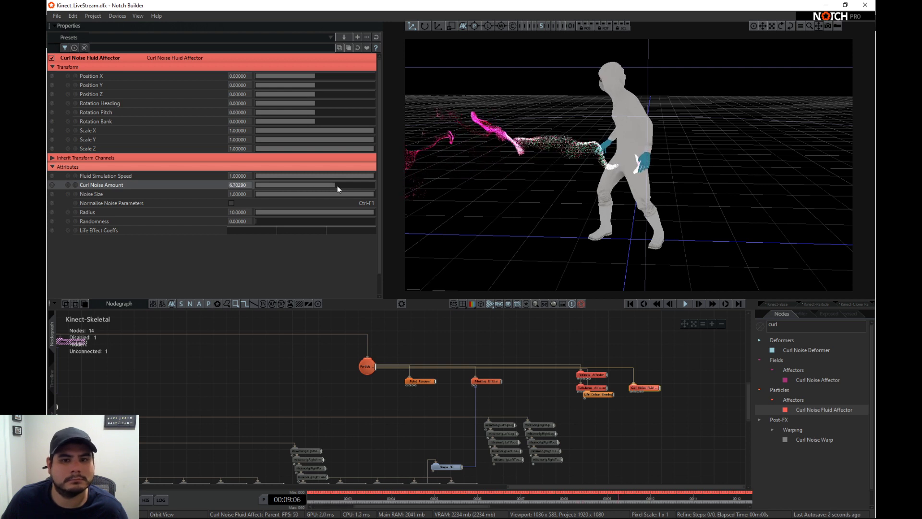
{"action": "left_click_drag", "start_coordinate": [270, 176], "coordinate": [287, 195]}
{"action": "left_click_drag", "start_coordinate": [369, 201], "coordinate": [377, 201]}
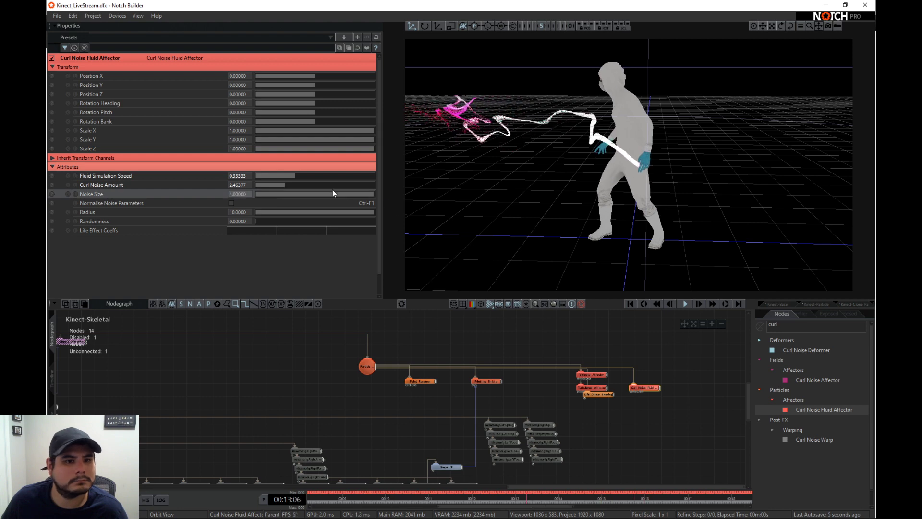
{"action": "left_click_drag", "start_coordinate": [301, 185], "coordinate": [350, 187]}
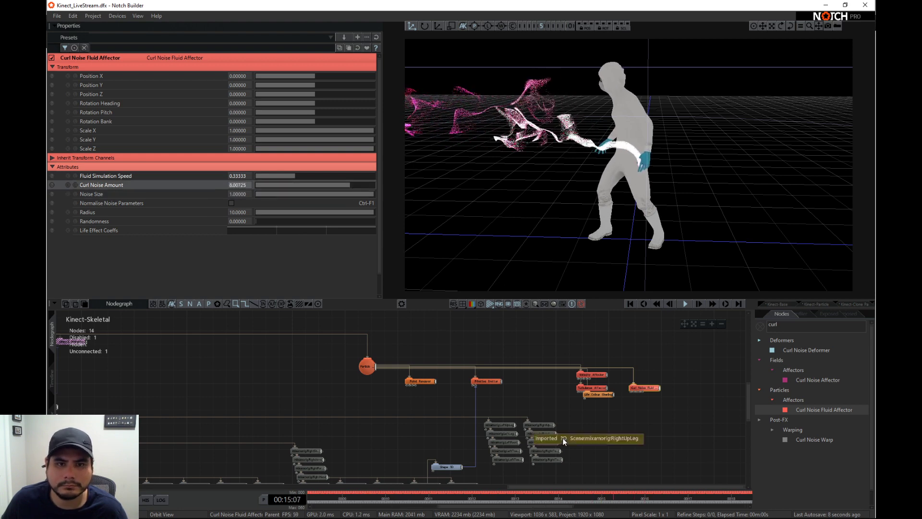
- Collapse the bone node hierarchy under the Imported 3D Scene node
{"action": "middle_click_drag", "start_coordinate": [491, 454], "coordinate": [519, 406]}
{"action": "middle_click_drag", "start_coordinate": [288, 393], "coordinate": [314, 408]}
{"action": "middle_click_drag", "start_coordinate": [238, 364], "coordinate": [337, 404]}
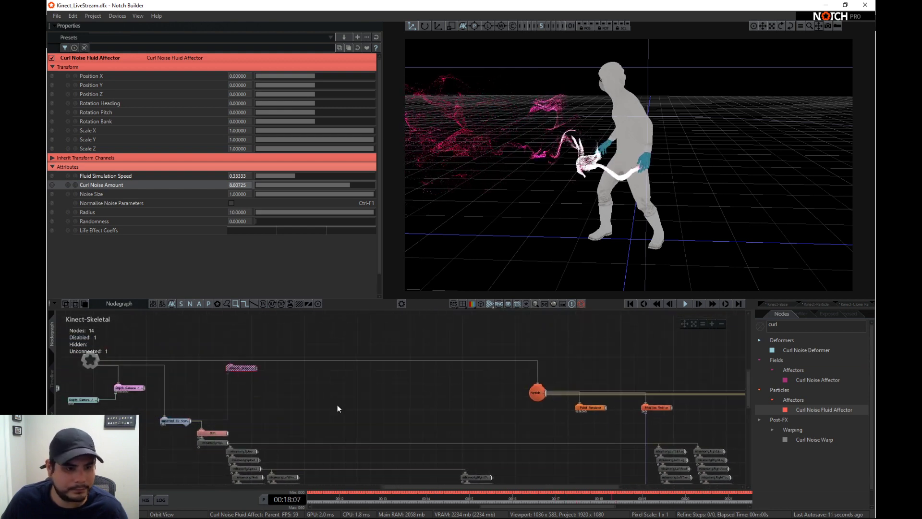
{"action": "left_click", "coordinate": [187, 425]}
{"action": "middle_click_drag", "start_coordinate": [377, 435], "coordinate": [415, 425]}
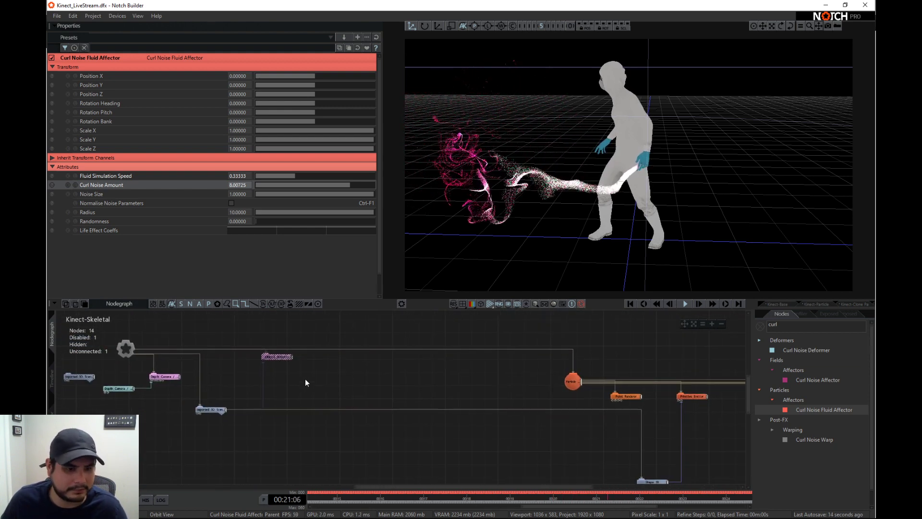
- Enable the Kinect4 Skeleton node so it drives the imported character, and shift the node slightly in the nodegraph
{"action": "left_click", "coordinate": [277, 359]}
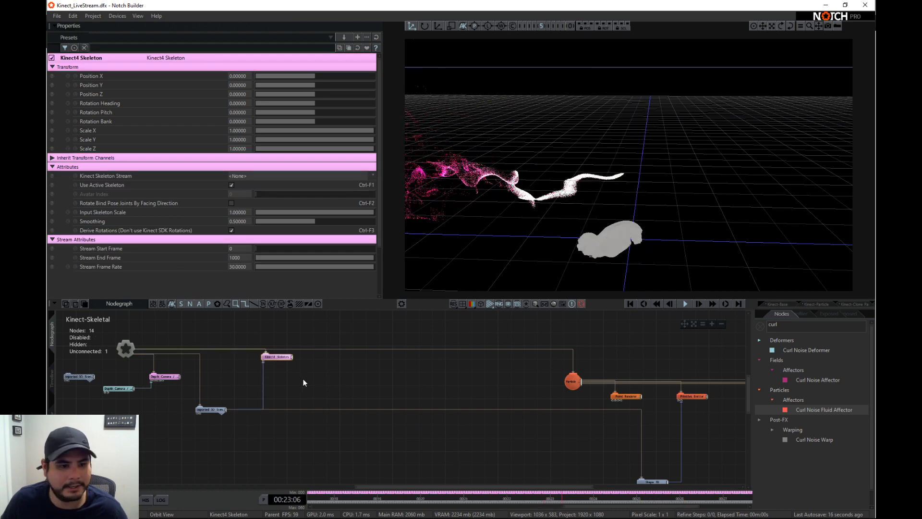
{"action": "left_click_drag", "start_coordinate": [284, 358], "coordinate": [297, 358]}
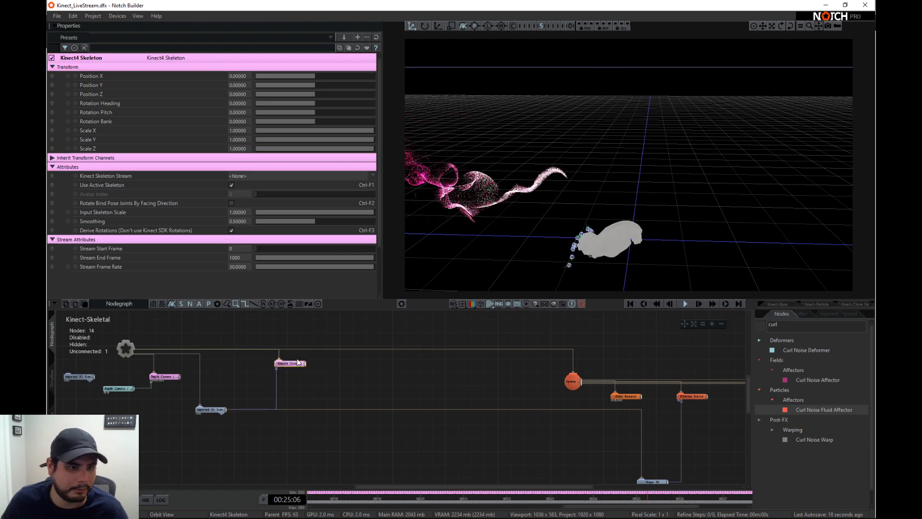
{"action": "scroll", "coordinate": [279, 368], "scroll_direction": "up", "scroll_amount": 2}
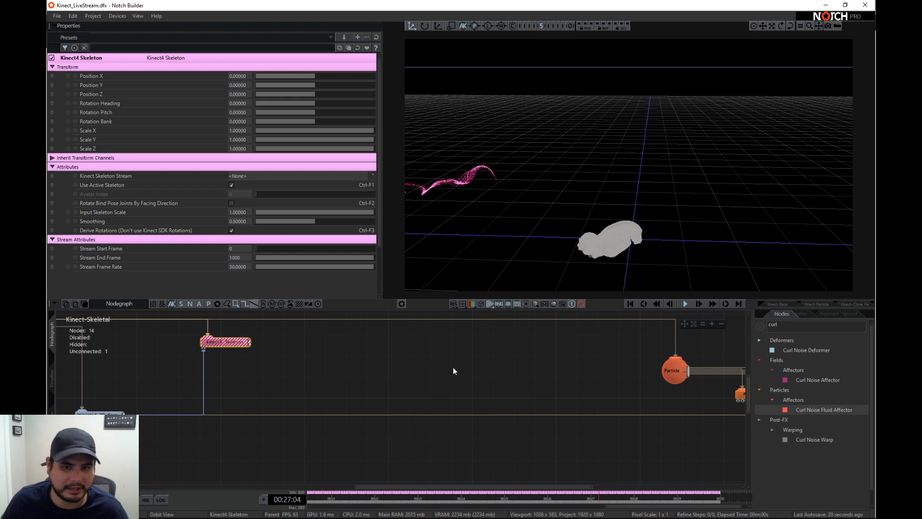
{"action": "middle_click_drag", "start_coordinate": [453, 370], "coordinate": [442, 366]}
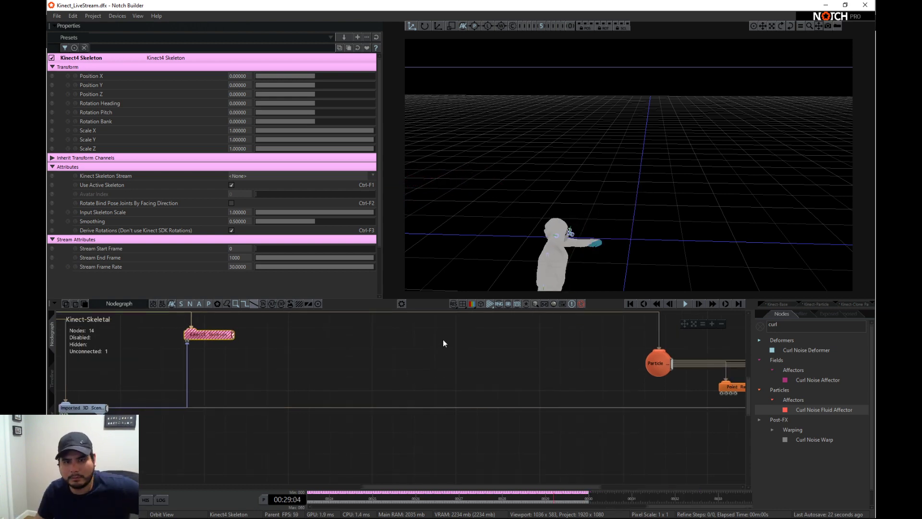
{"action": "left_click_drag", "start_coordinate": [724, 163], "coordinate": [604, 212]}
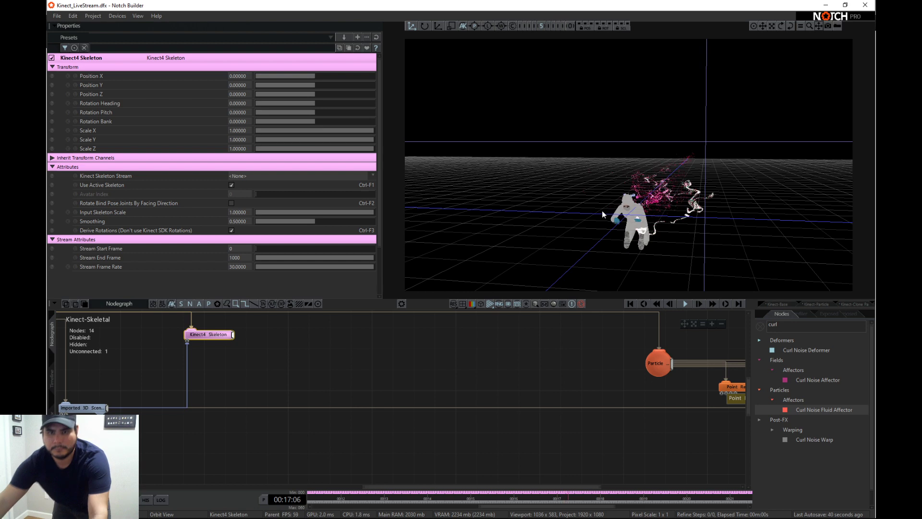
{"action": "left_click_drag", "start_coordinate": [601, 210], "coordinate": [667, 203]}
- Duplicate the Primitive Emitter and connect the copy to the particle root
{"action": "middle_click_drag", "start_coordinate": [670, 380], "coordinate": [451, 384]}
{"action": "middle_click_drag", "start_coordinate": [686, 423], "coordinate": [610, 406]}
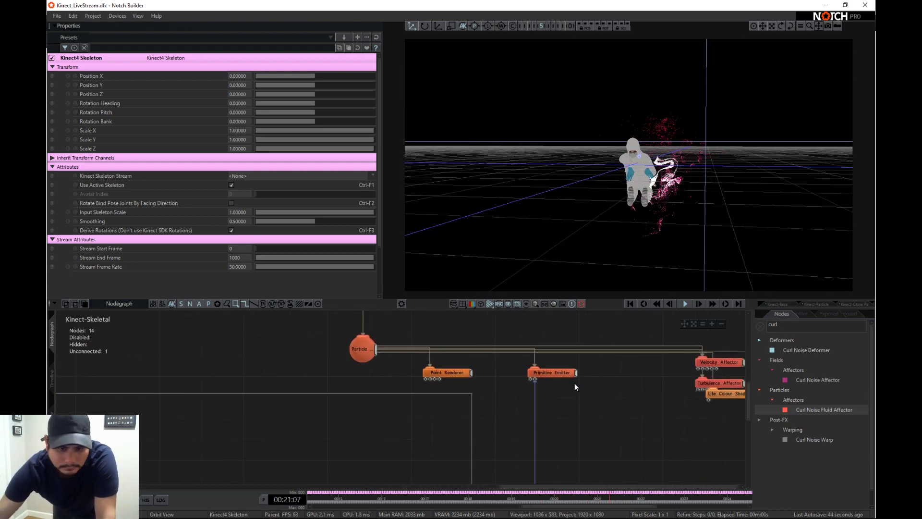
{"action": "left_click", "coordinate": [563, 375]}
{"action": "key", "text": "ctrl+c"}
{"action": "key", "text": "ctrl+v"}
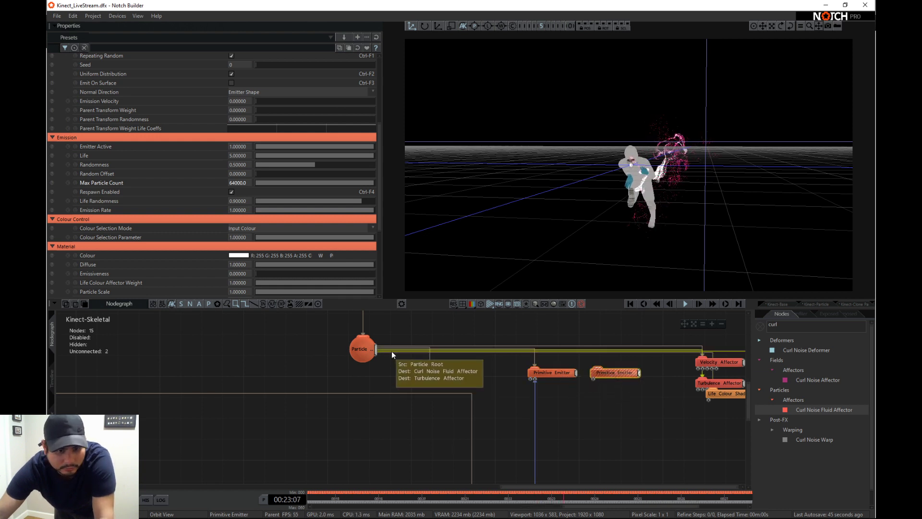
{"action": "left_click_drag", "start_coordinate": [391, 350], "coordinate": [596, 371]}
- Expand the Imported 3D Scene node to show its full bone hierarchy
{"action": "scroll", "coordinate": [700, 422], "scroll_direction": "down", "scroll_amount": 3}
{"action": "middle_click_drag", "start_coordinate": [699, 422], "coordinate": [669, 396]}
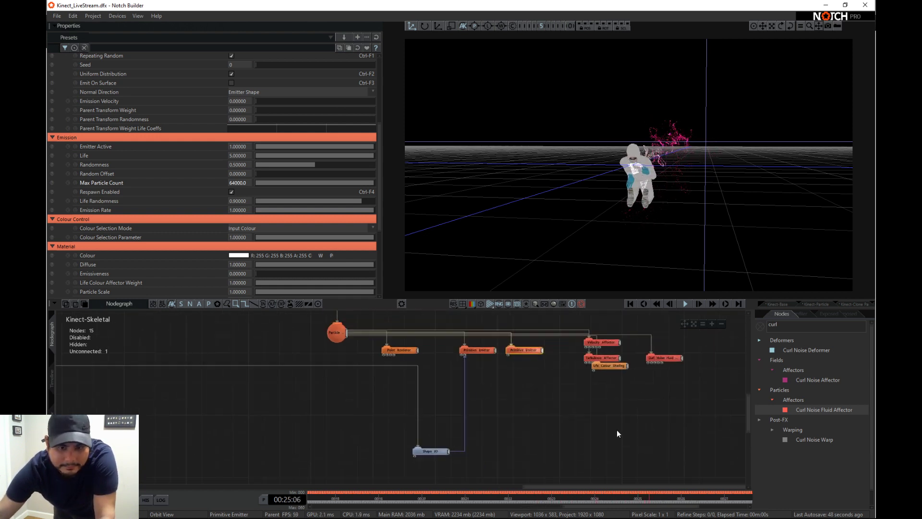
{"action": "scroll", "coordinate": [616, 430], "scroll_direction": "down", "scroll_amount": 2}
{"action": "middle_click_drag", "start_coordinate": [464, 425], "coordinate": [487, 343]}
{"action": "scroll", "coordinate": [488, 343], "scroll_direction": "down", "scroll_amount": 2}
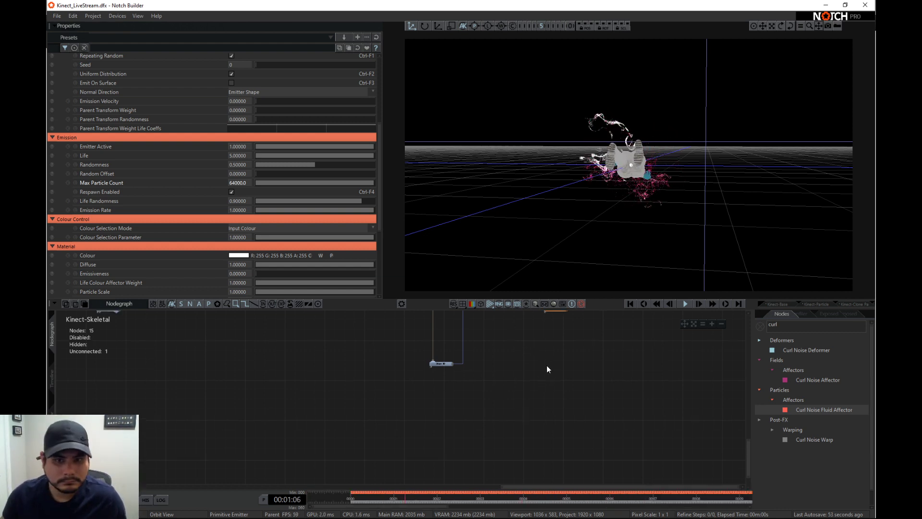
{"action": "middle_click_drag", "start_coordinate": [485, 360], "coordinate": [462, 440]}
{"action": "scroll", "coordinate": [449, 415], "scroll_direction": "up", "scroll_amount": 2}
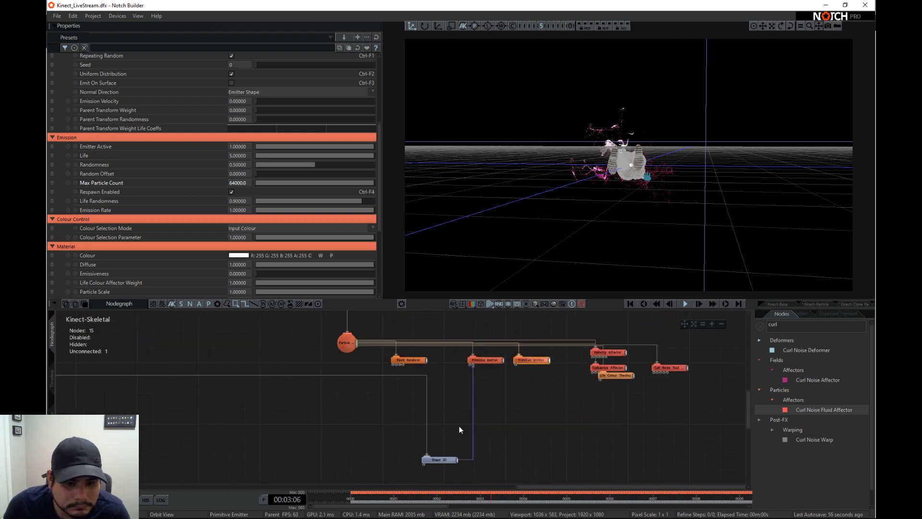
{"action": "middle_click_drag", "start_coordinate": [374, 454], "coordinate": [511, 417]}
{"action": "scroll", "coordinate": [500, 419], "scroll_direction": "down", "scroll_amount": 2}
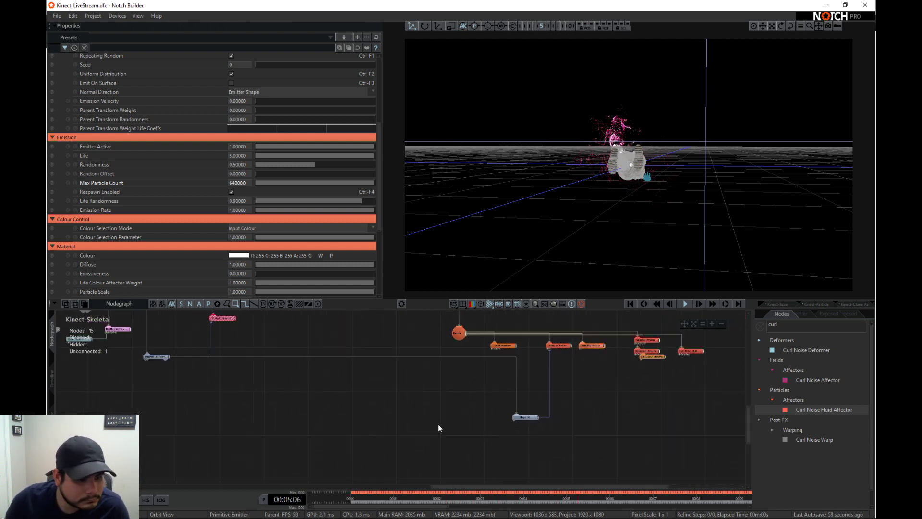
{"action": "middle_click_drag", "start_coordinate": [227, 368], "coordinate": [247, 391]}
{"action": "left_click", "coordinate": [186, 384]}
{"action": "middle_click_drag", "start_coordinate": [520, 433], "coordinate": [497, 428]}
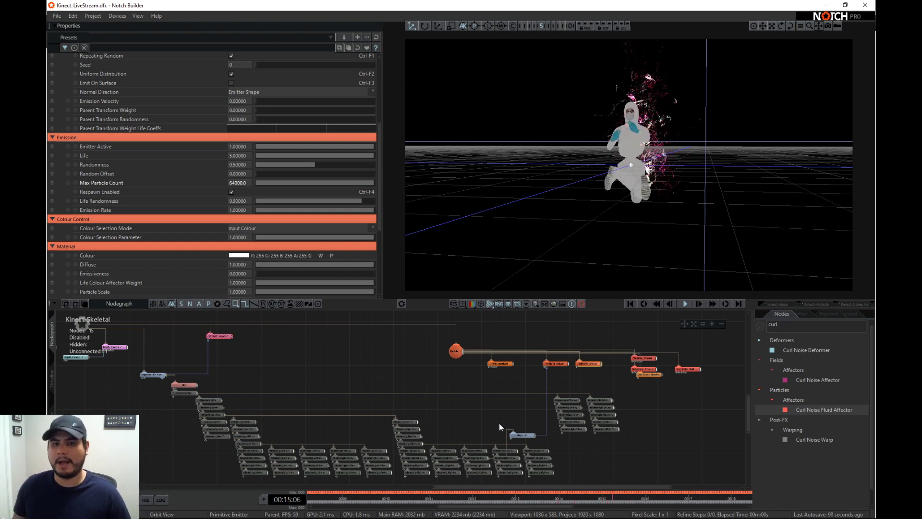
- Set the Imported 3D Scene's Animation Set to Take 001
{"action": "left_click", "coordinate": [226, 337]}
{"action": "left_click", "coordinate": [159, 374]}
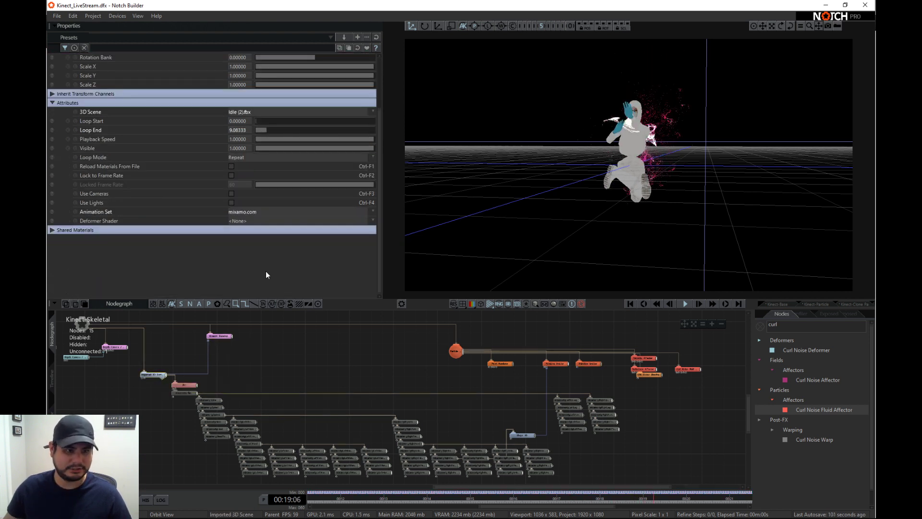
{"action": "left_click", "coordinate": [282, 214]}
{"action": "left_click", "coordinate": [283, 220]}
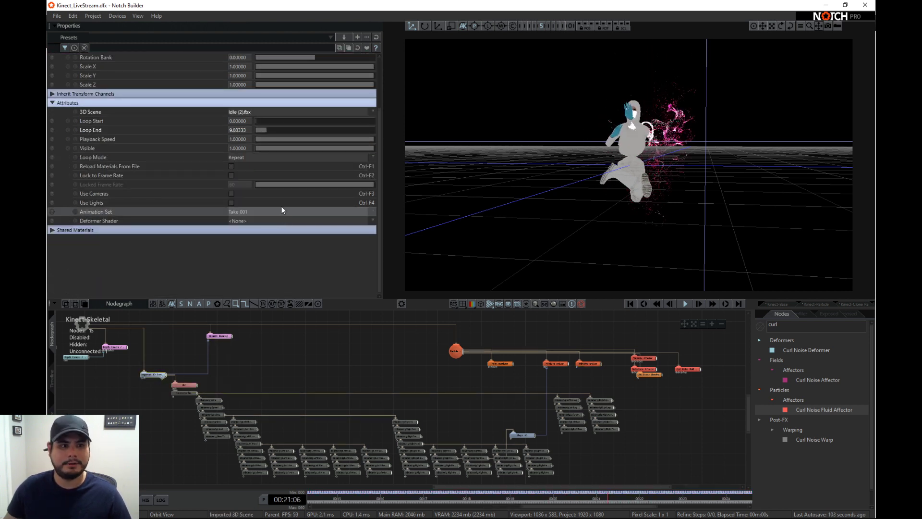
- Try the Imported 3D Scene's Animation Set as mixamo.com, compare it with Take 001, and restart playback from the layer start
{"action": "left_click", "coordinate": [282, 212]}
{"action": "left_click", "coordinate": [283, 226]}
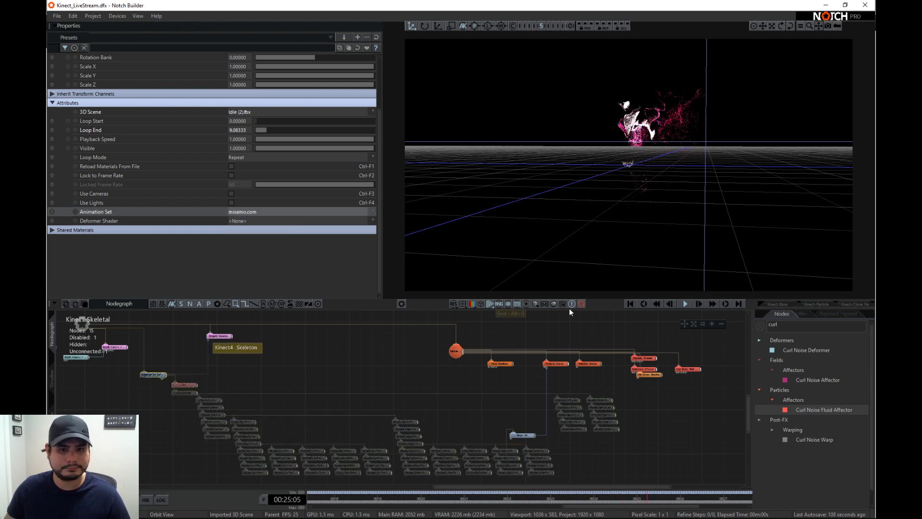
{"action": "left_click", "coordinate": [629, 303]}
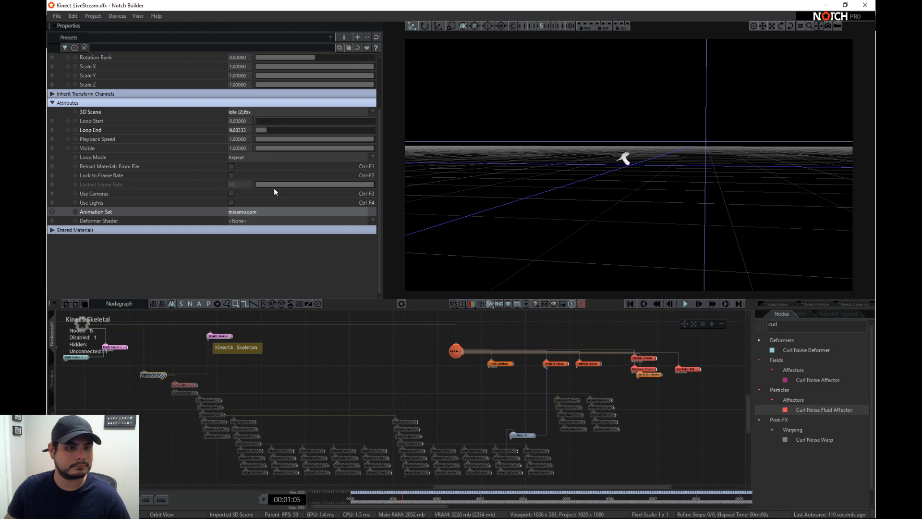
{"action": "left_click", "coordinate": [263, 211]}
{"action": "left_click", "coordinate": [263, 220]}
{"action": "left_click", "coordinate": [265, 213]}
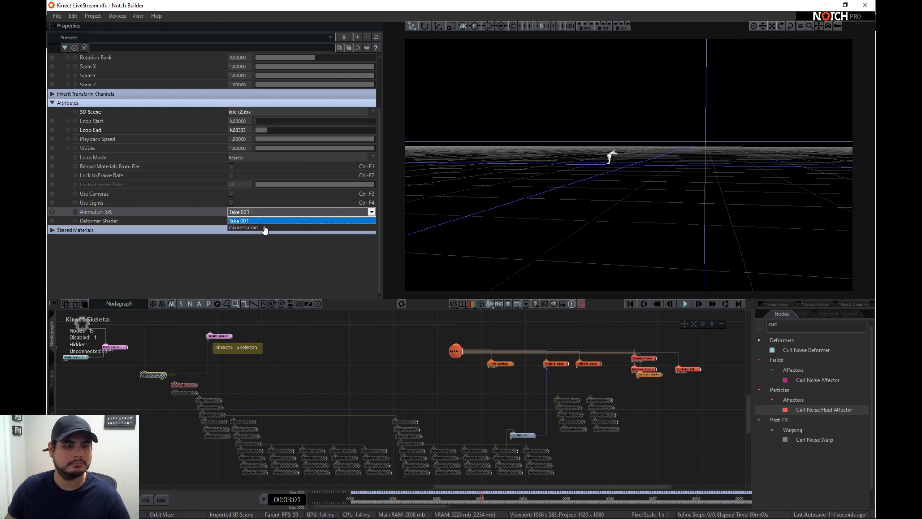
{"action": "left_click", "coordinate": [264, 227]}
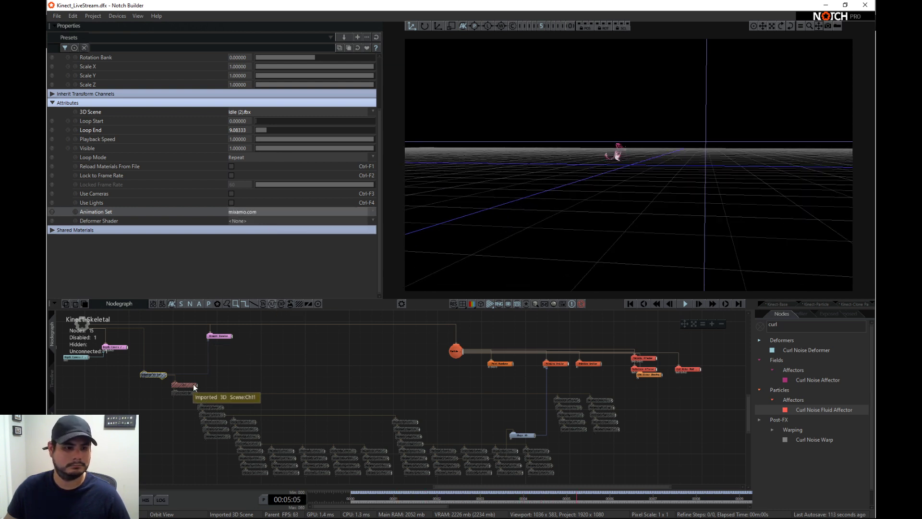
- Disable the Kinect4 Skeleton node and set the Imported 3D Scene's Animation Set to Take 001
{"action": "left_click", "coordinate": [194, 346]}
{"action": "left_click", "coordinate": [216, 336]}
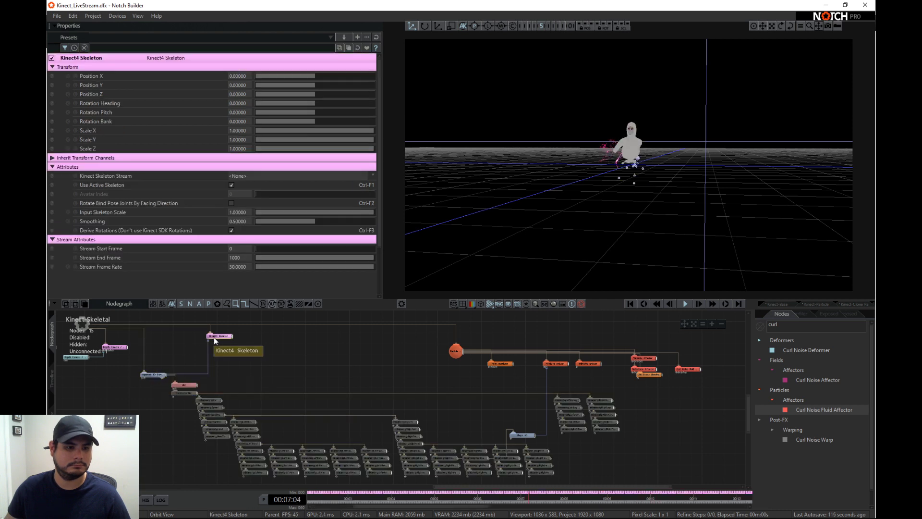
{"action": "left_click", "coordinate": [153, 375]}
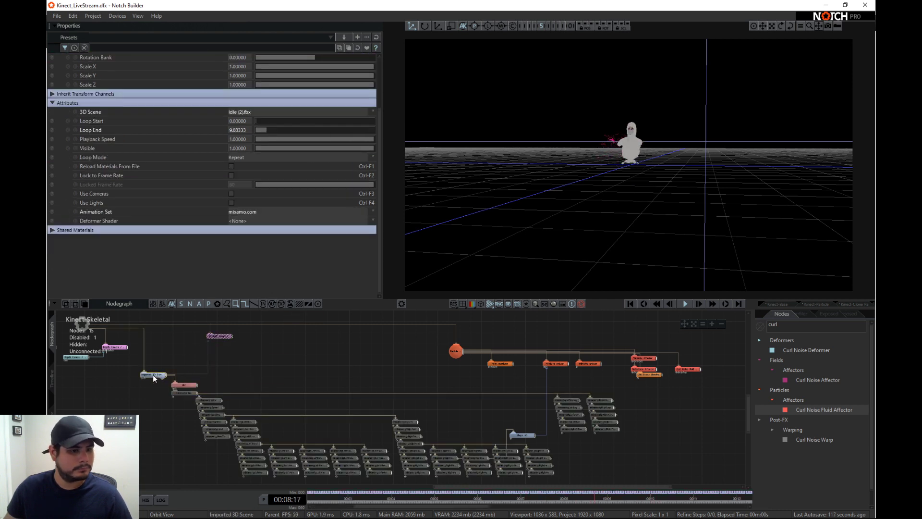
{"action": "left_click", "coordinate": [249, 212]}
{"action": "left_click", "coordinate": [252, 227]}
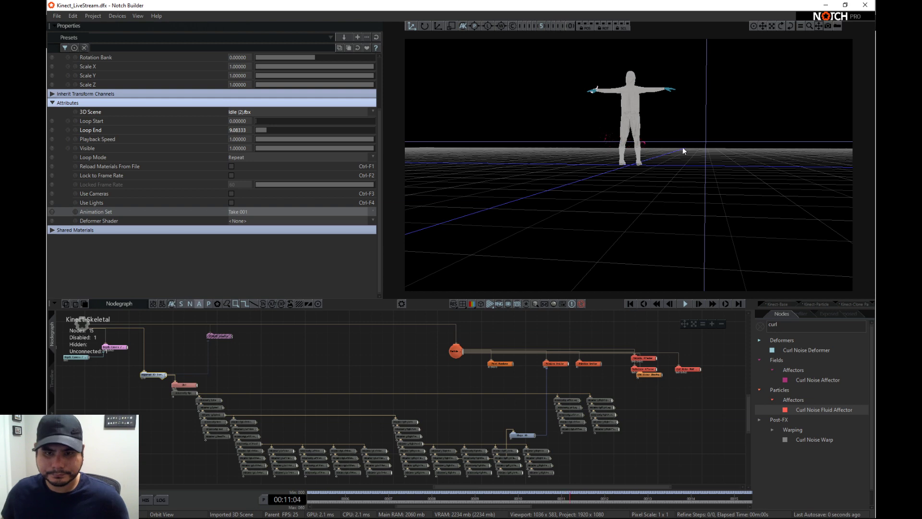
- Bring the duplicated Primitive Emitter down to the left-hand bones and connect it to a left-hand finger bone of the character
{"action": "left_click_drag", "start_coordinate": [683, 150], "coordinate": [519, 139]}
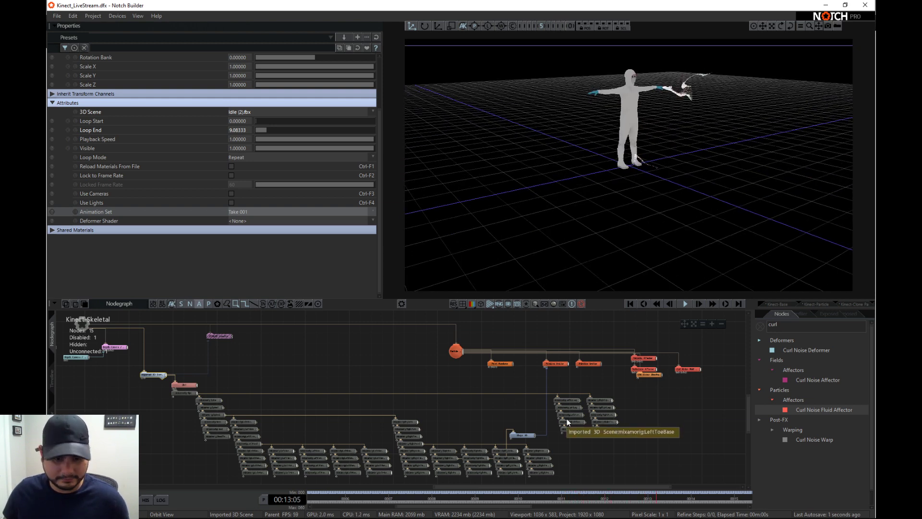
{"action": "scroll", "coordinate": [491, 439], "scroll_direction": "up", "scroll_amount": 3}
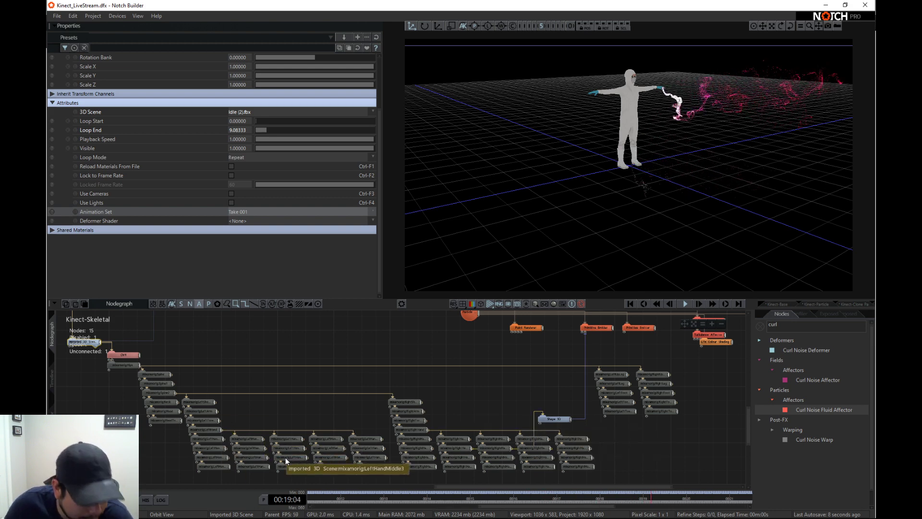
{"action": "scroll", "coordinate": [285, 458], "scroll_direction": "up", "scroll_amount": 2}
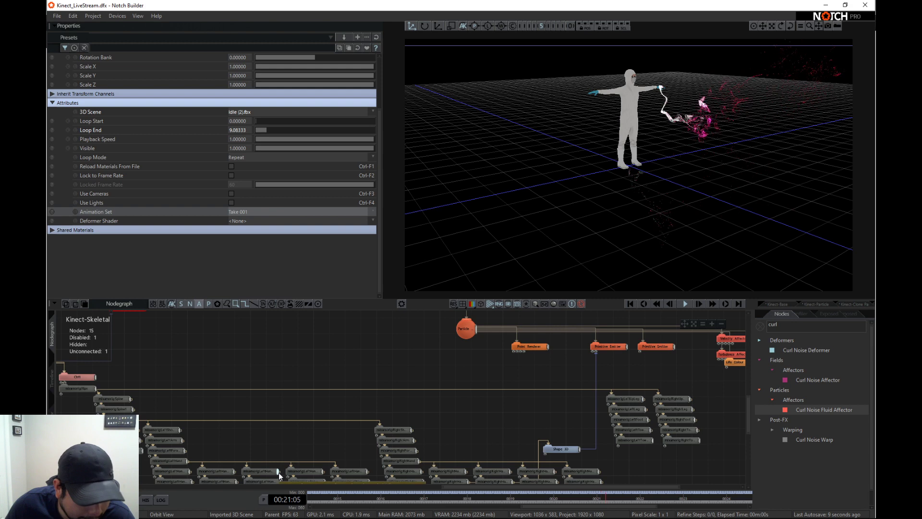
{"action": "left_click_drag", "start_coordinate": [278, 472], "coordinate": [642, 351]}
{"action": "middle_click_drag", "start_coordinate": [368, 443], "coordinate": [358, 385]}
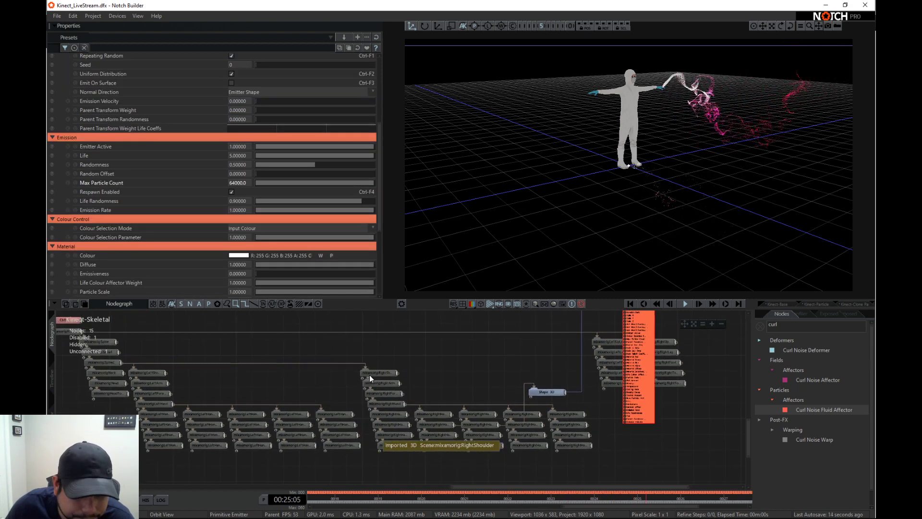
{"action": "double_click", "coordinate": [641, 337]}
{"action": "middle_click_drag", "start_coordinate": [642, 335], "coordinate": [648, 389]}
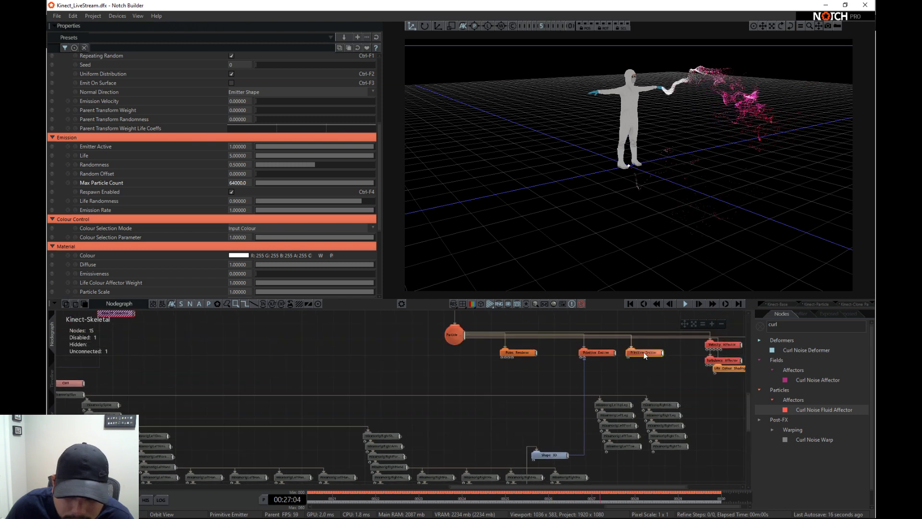
{"action": "scroll", "coordinate": [274, 442], "scroll_direction": "up", "scroll_amount": 2}
{"action": "middle_click_drag", "start_coordinate": [269, 450], "coordinate": [399, 367]}
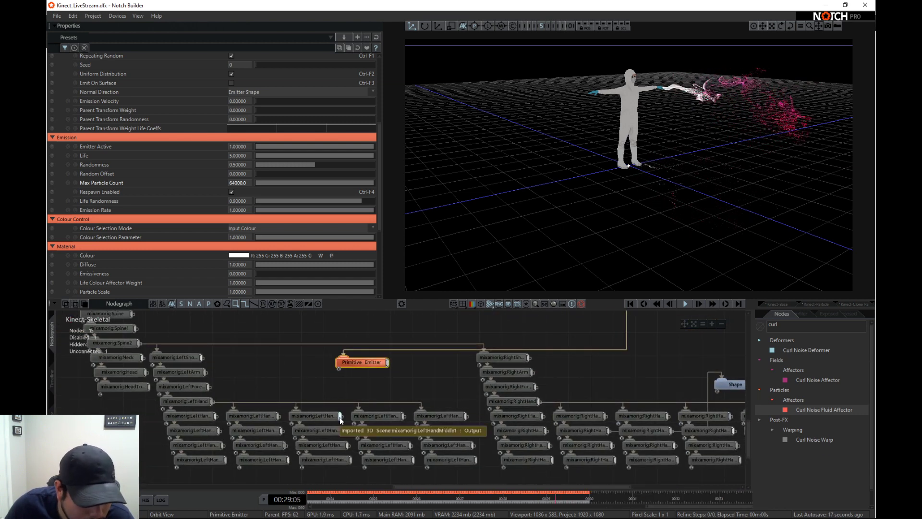
{"action": "double_click", "coordinate": [362, 360]}
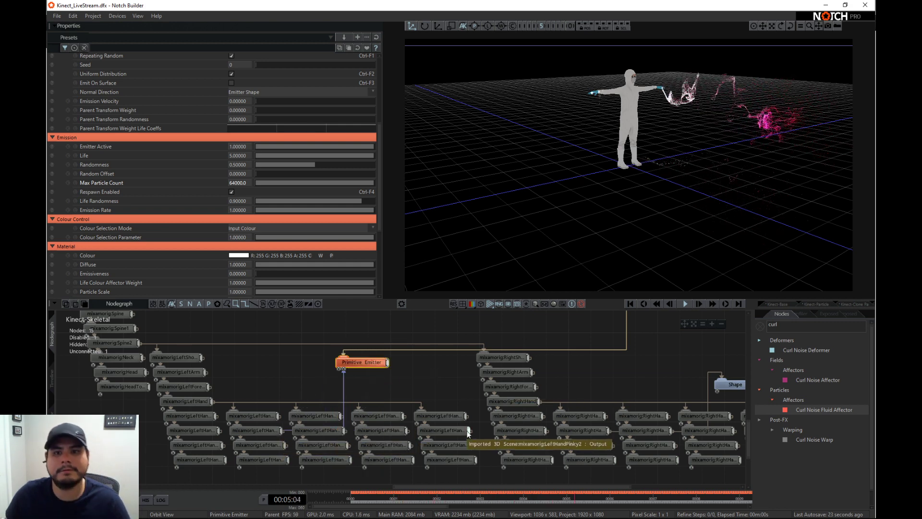
- Move the duplicated Primitive Emitter back beside the original emitter, below the particle root
{"action": "middle_click_drag", "start_coordinate": [502, 350], "coordinate": [401, 423]}
{"action": "scroll", "coordinate": [400, 423], "scroll_direction": "down", "scroll_amount": 1}
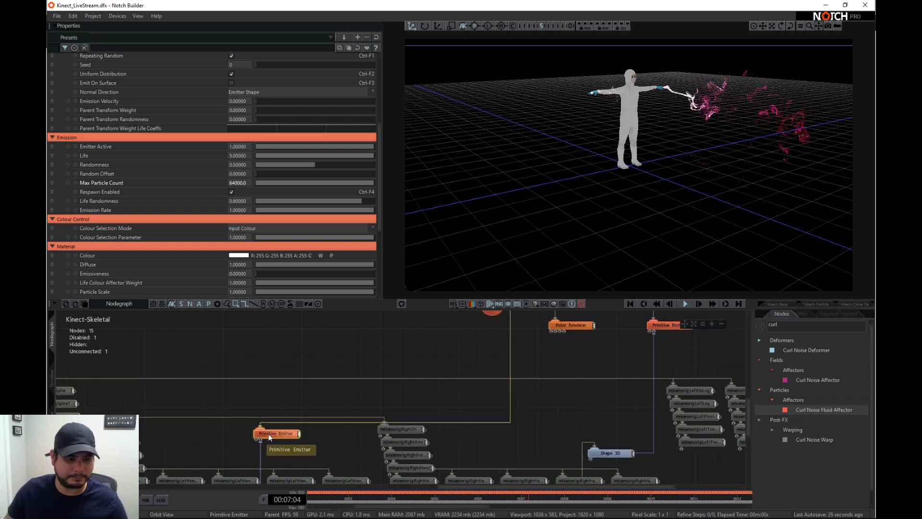
{"action": "middle_click_drag", "start_coordinate": [618, 337], "coordinate": [591, 397]}
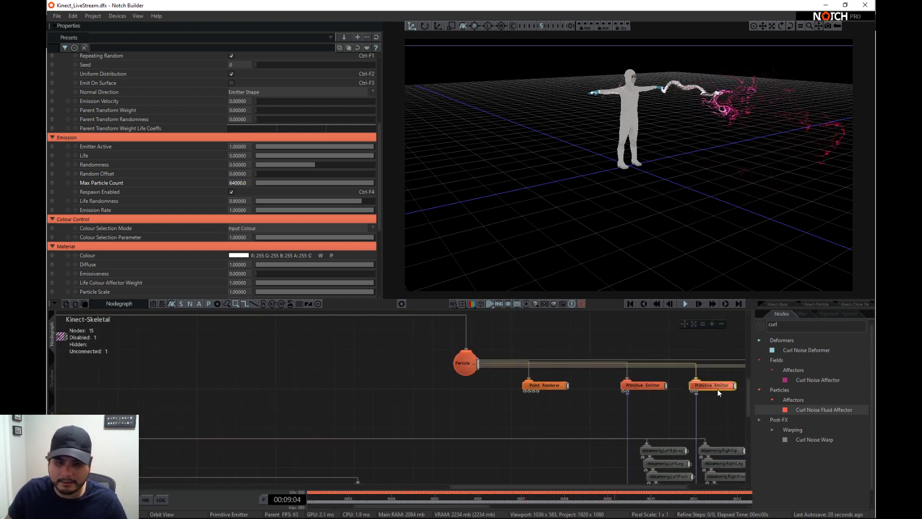
{"action": "middle_click_drag", "start_coordinate": [713, 404], "coordinate": [705, 406]}
{"action": "scroll", "coordinate": [615, 99], "scroll_direction": "up", "scroll_amount": 3}
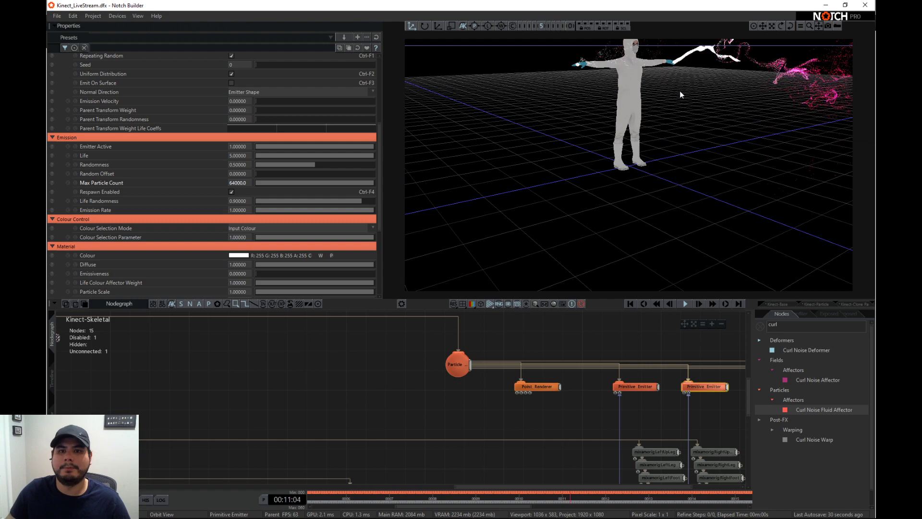
- Set the Max Particle Count of both Primitive Emitters to 32000 and replay the layer from its start
{"action": "middle_click_drag", "start_coordinate": [680, 91], "coordinate": [656, 151]}
{"action": "right_click_drag", "start_coordinate": [656, 152], "coordinate": [563, 200]}
{"action": "scroll", "coordinate": [569, 183], "scroll_direction": "up", "scroll_amount": 1}
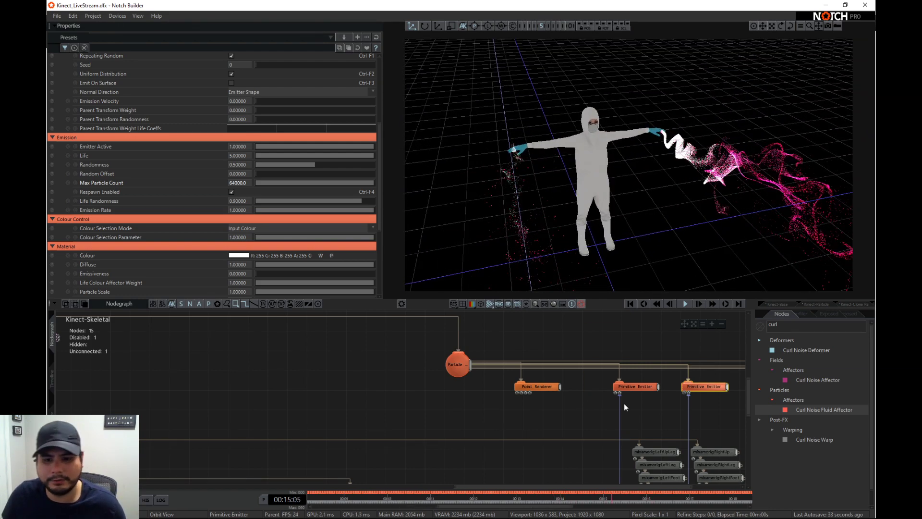
{"action": "left_click", "coordinate": [457, 366]}
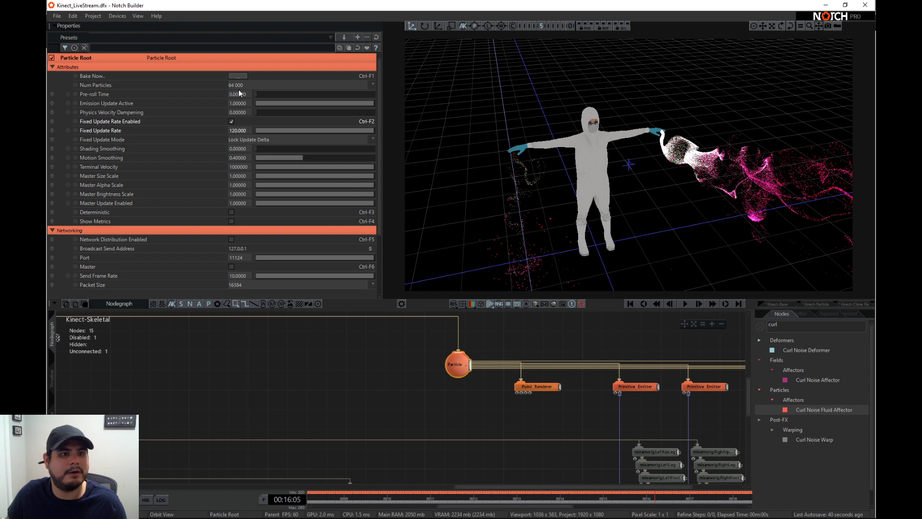
{"action": "left_click", "coordinate": [616, 387]}
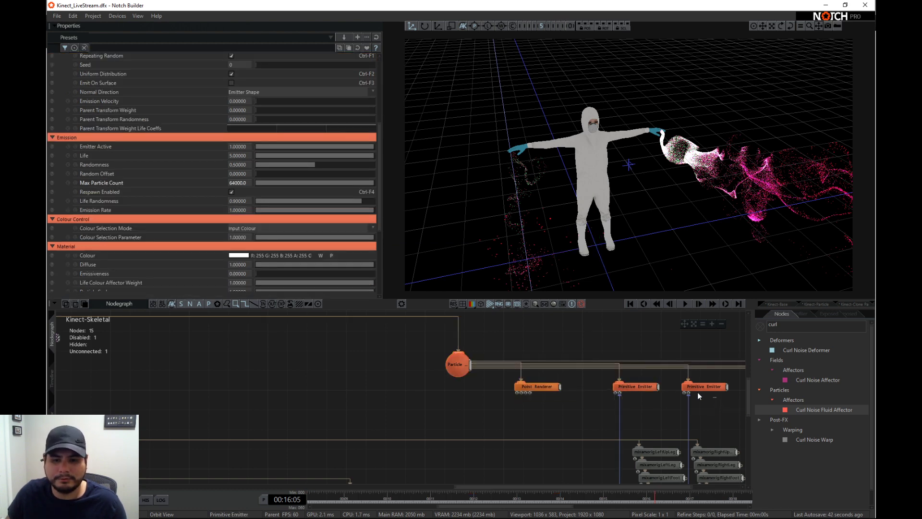
{"action": "left_click", "coordinate": [245, 183]}
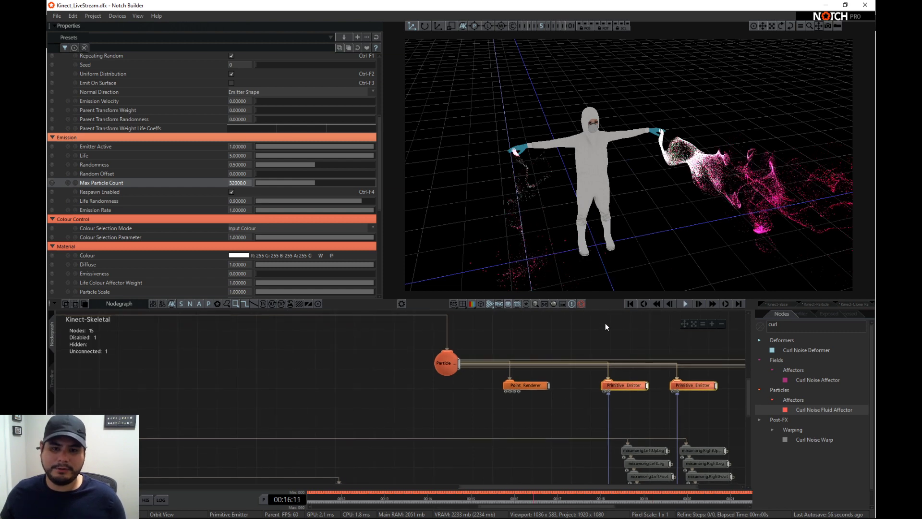
{"action": "left_click", "coordinate": [629, 303]}
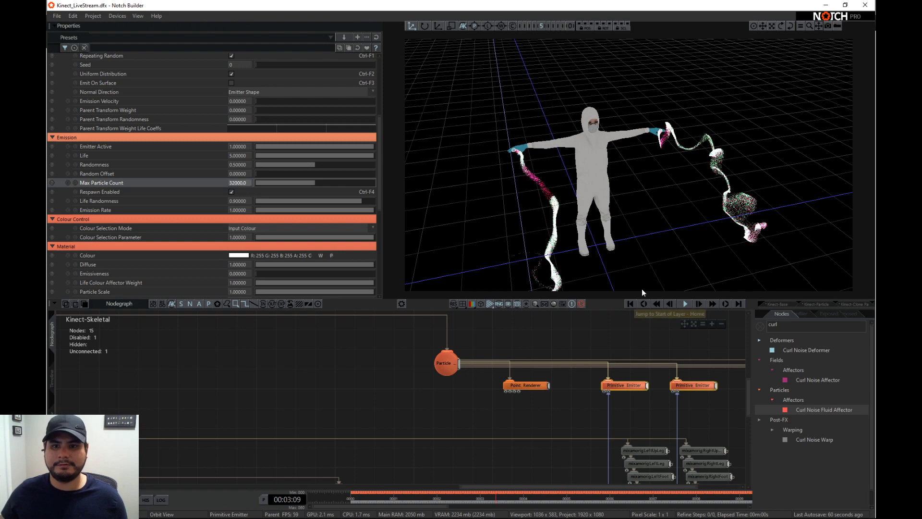
{"action": "left_click_drag", "start_coordinate": [738, 222], "coordinate": [548, 165]}
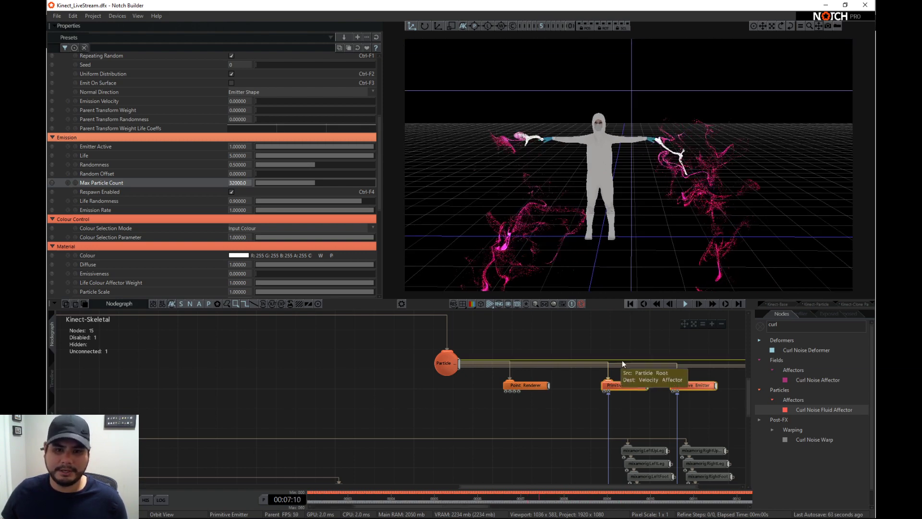
- Set the Velocity Affector's Mode to Repel and restart playback from the start of the layer
{"action": "middle_click_drag", "start_coordinate": [708, 376], "coordinate": [463, 406]}
{"action": "left_click", "coordinate": [532, 406]}
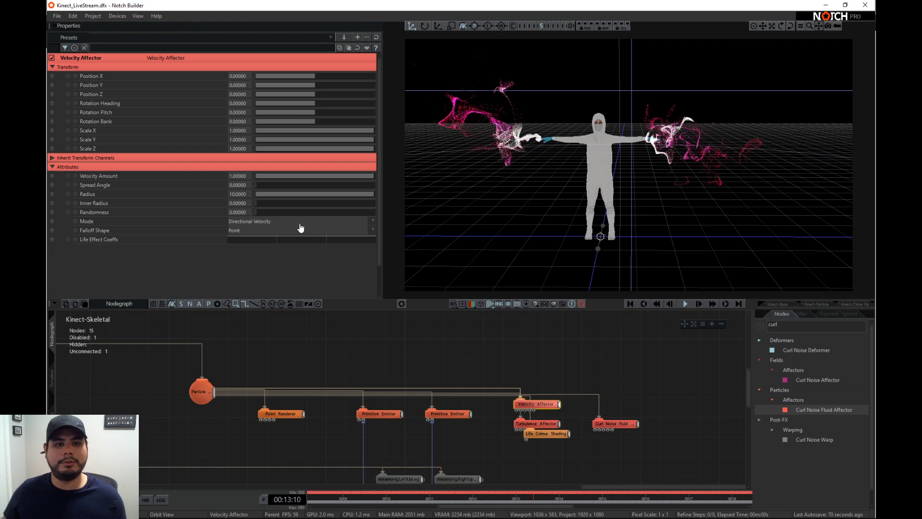
{"action": "left_click", "coordinate": [278, 222]}
{"action": "left_click", "coordinate": [281, 236]}
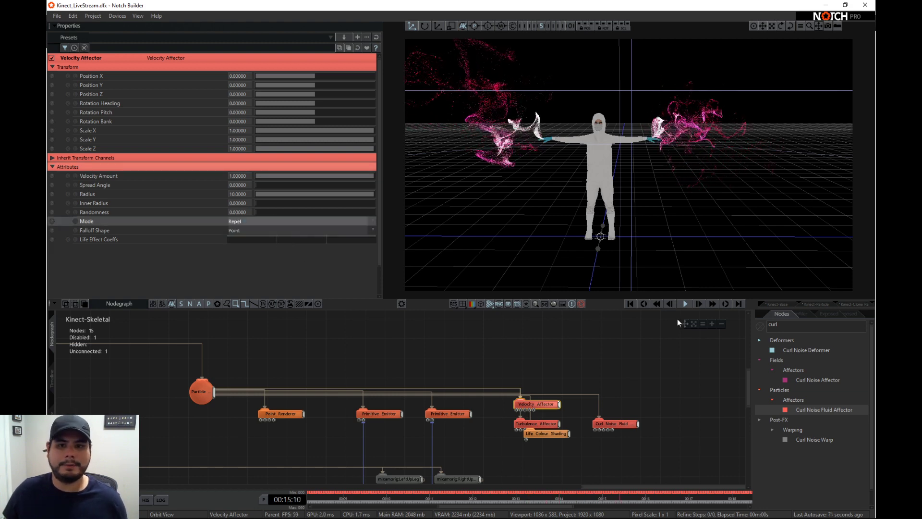
{"action": "left_click", "coordinate": [630, 304]}
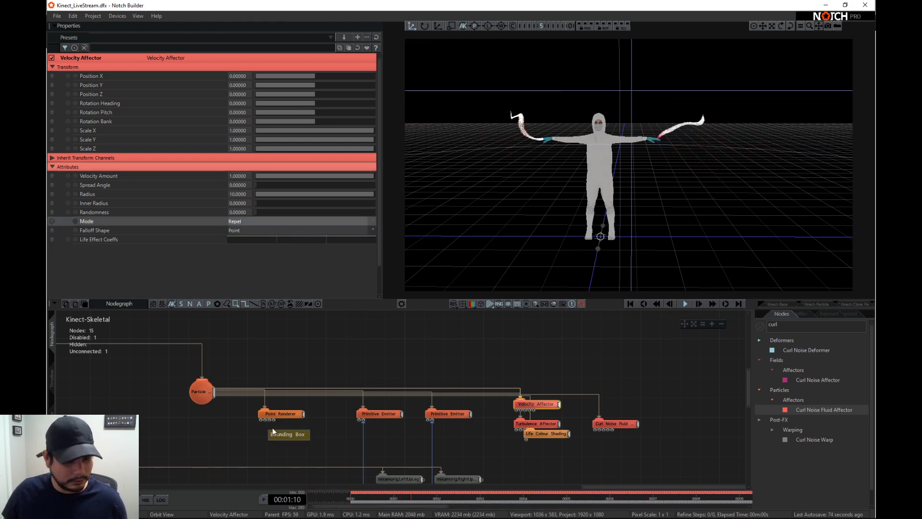
- Re-enable the Kinect4 Skeleton node to drive the character live, and hide the grid in the viewport
{"action": "middle_click_drag", "start_coordinate": [273, 428], "coordinate": [530, 331]}
{"action": "middle_click_drag", "start_coordinate": [247, 418], "coordinate": [576, 455]}
{"action": "scroll", "coordinate": [336, 434], "scroll_direction": "down", "scroll_amount": 1}
{"action": "left_click", "coordinate": [299, 392]}
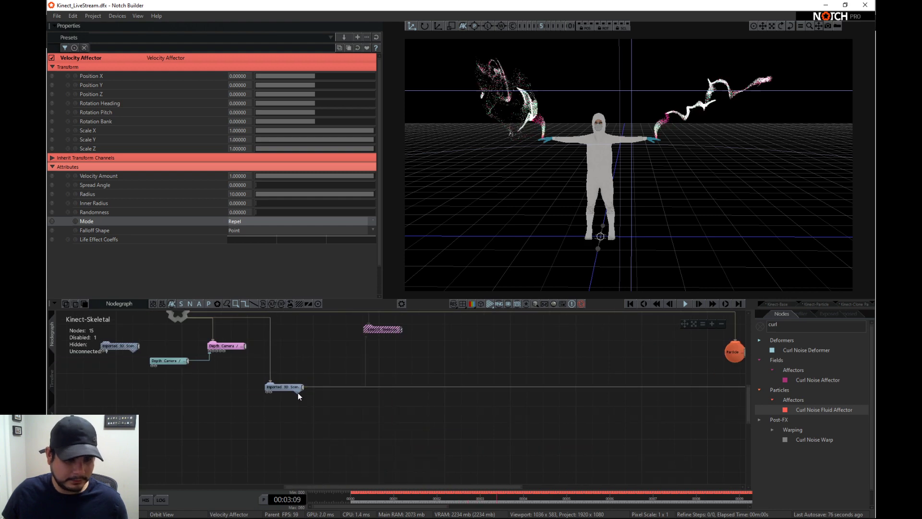
{"action": "left_click", "coordinate": [374, 331]}
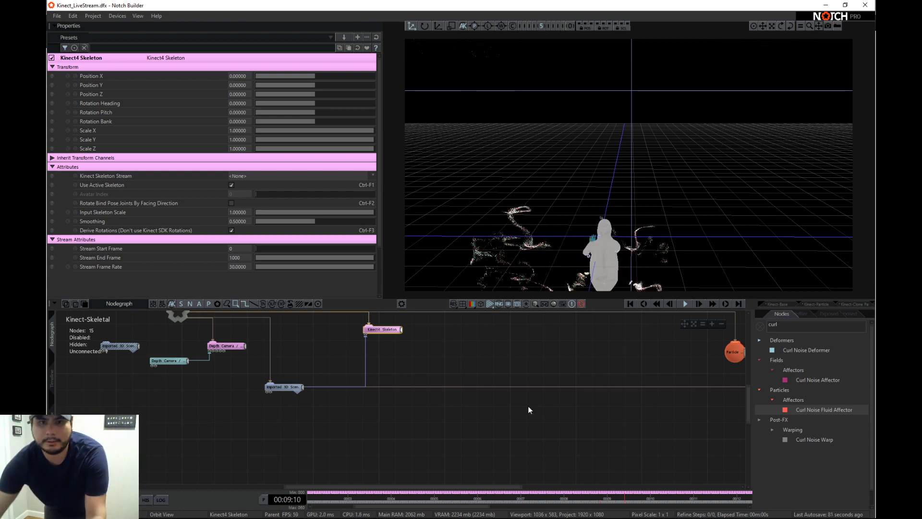
{"action": "left_click_drag", "start_coordinate": [547, 254], "coordinate": [691, 188]}
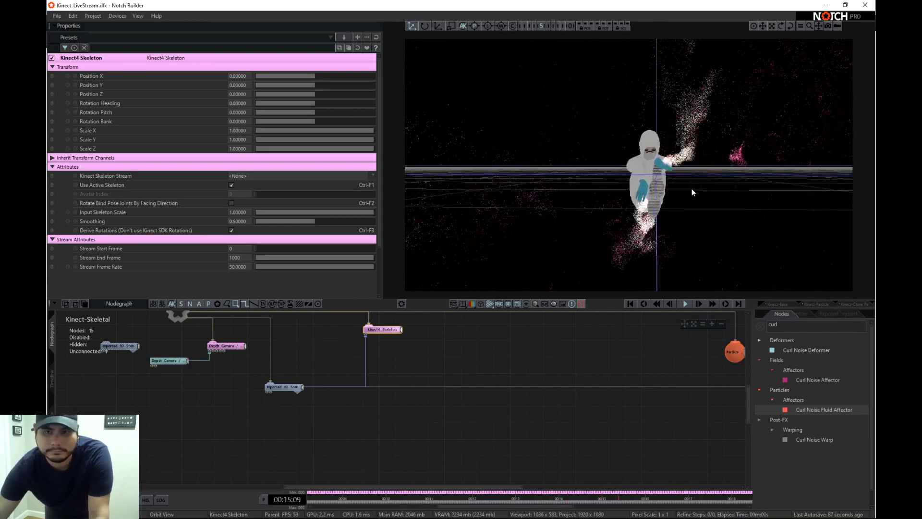
{"action": "left_click", "coordinate": [490, 303]}
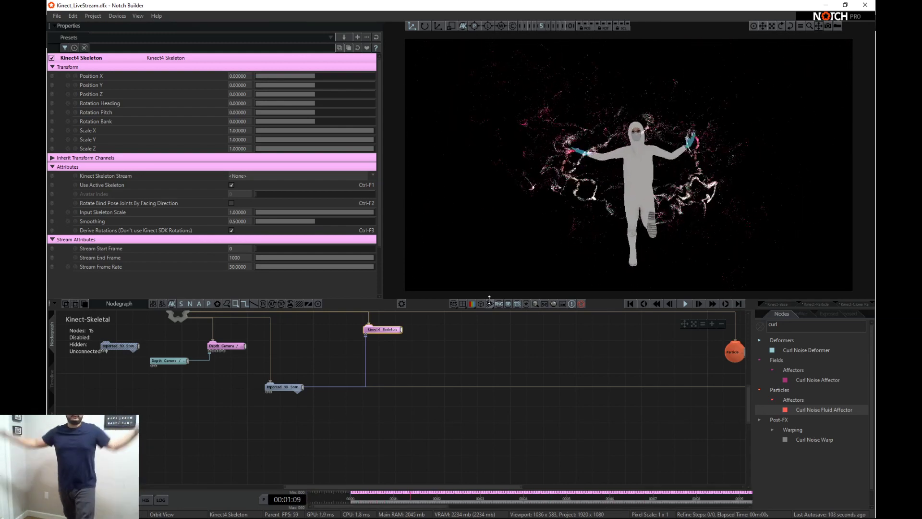
- Add a Line Connection Renderer connected to the particle root and turn off its Use Locality Grid option
{"action": "mouse_move", "coordinate": [645, 416]}
{"action": "middle_mouse_down"}
{"action": "mouse_move", "coordinate": [416, 421]}
{"action": "mouse_move", "coordinate": [410, 379]}
{"action": "middle_mouse_up"}
{"action": "left_click", "coordinate": [759, 328]}
{"action": "scroll", "coordinate": [775, 426], "scroll_direction": "down", "scroll_amount": 3}
{"action": "scroll", "coordinate": [776, 426], "scroll_direction": "down", "scroll_amount": 10}
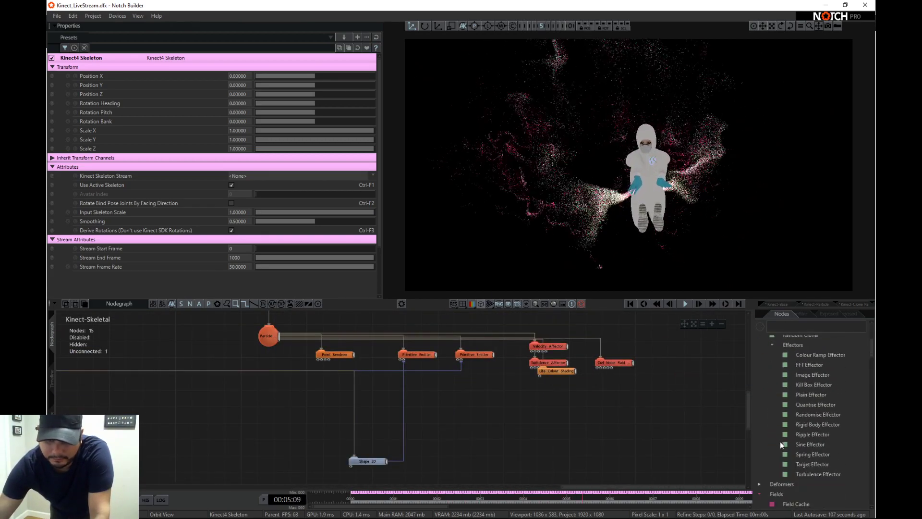
{"action": "scroll", "coordinate": [788, 463], "scroll_direction": "down", "scroll_amount": 15}
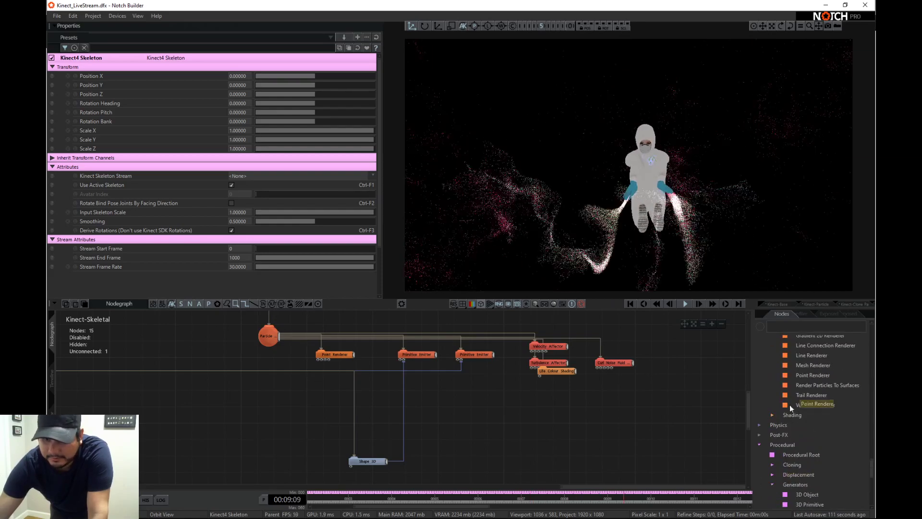
{"action": "scroll", "coordinate": [808, 358], "scroll_direction": "up", "scroll_amount": 3}
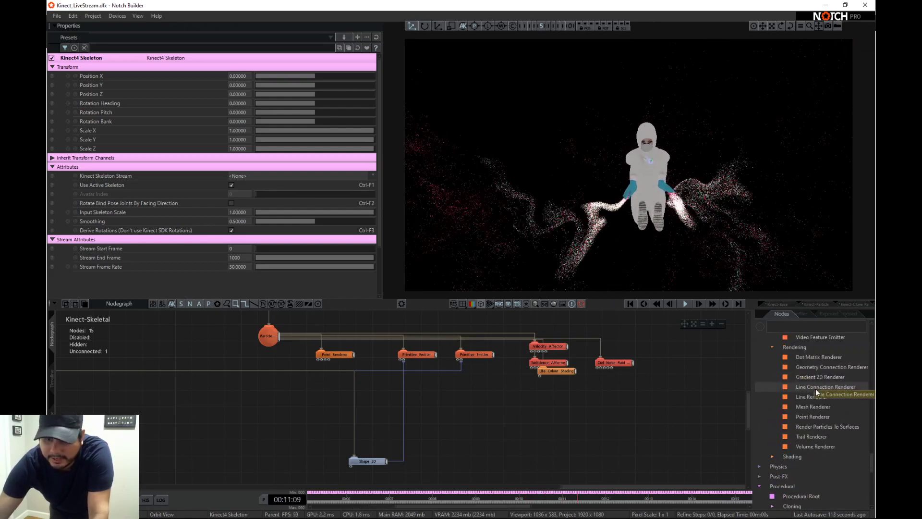
{"action": "left_click_drag", "start_coordinate": [817, 387], "coordinate": [601, 365]}
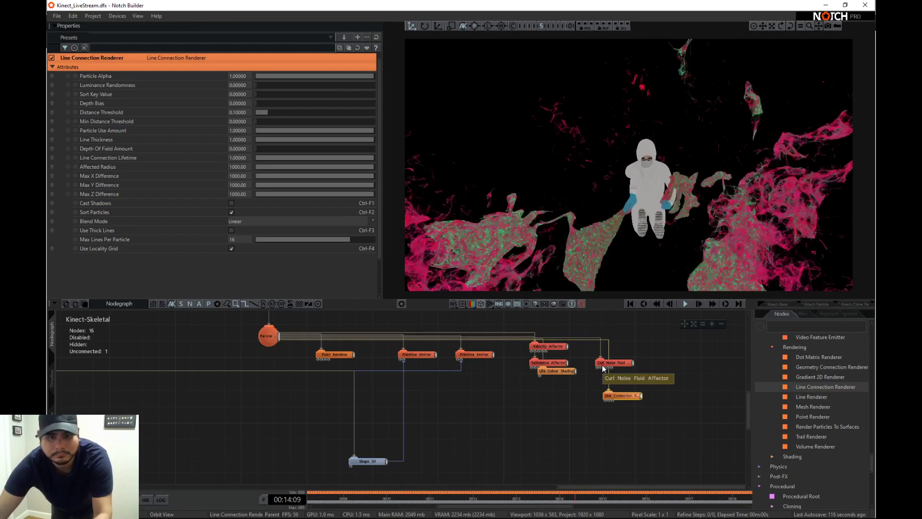
{"action": "left_click", "coordinate": [230, 249]}
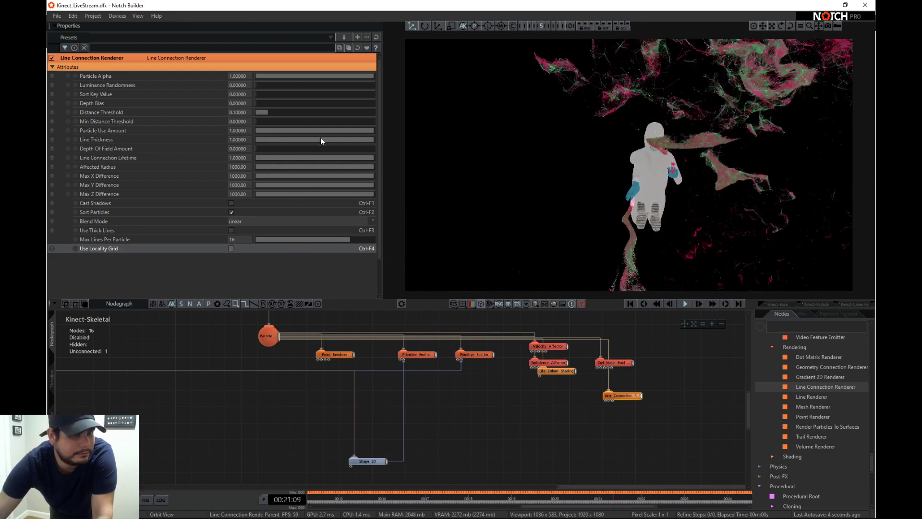
- Lower the Line Connection Renderer's Particle Use Amount to 0.06884
{"action": "left_click_drag", "start_coordinate": [321, 131], "coordinate": [278, 130]}
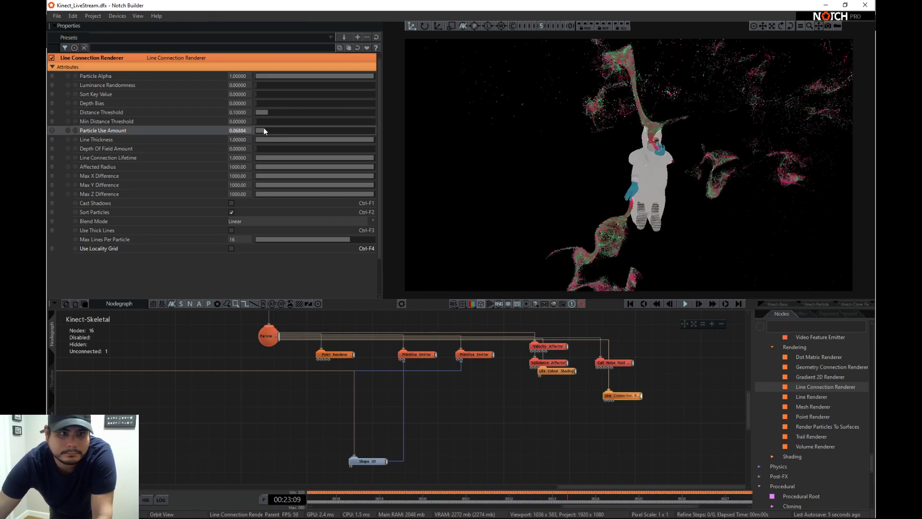
- Add a Glow post effect connected to the layer's root and set its Threshold to 0.10870
{"action": "middle_click_drag", "start_coordinate": [471, 387], "coordinate": [473, 393]}
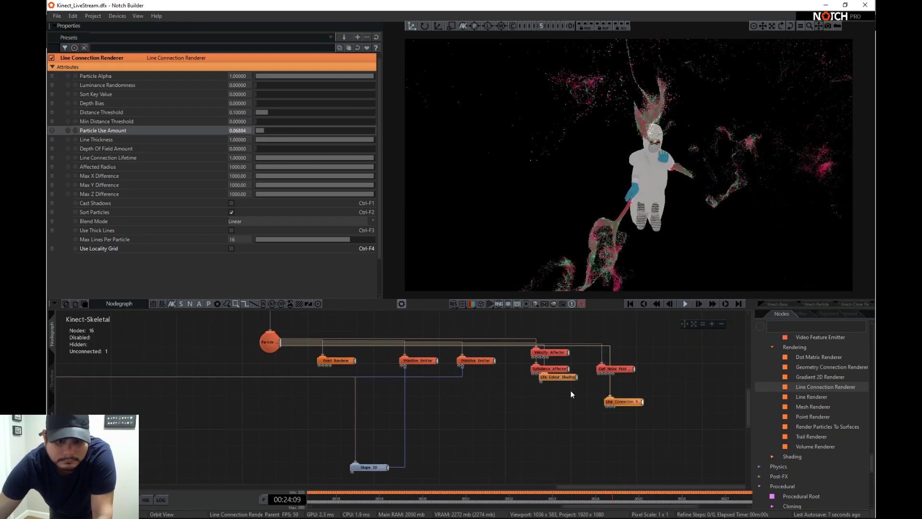
{"action": "left_click", "coordinate": [776, 325]}
{"action": "type", "text": "glow"}
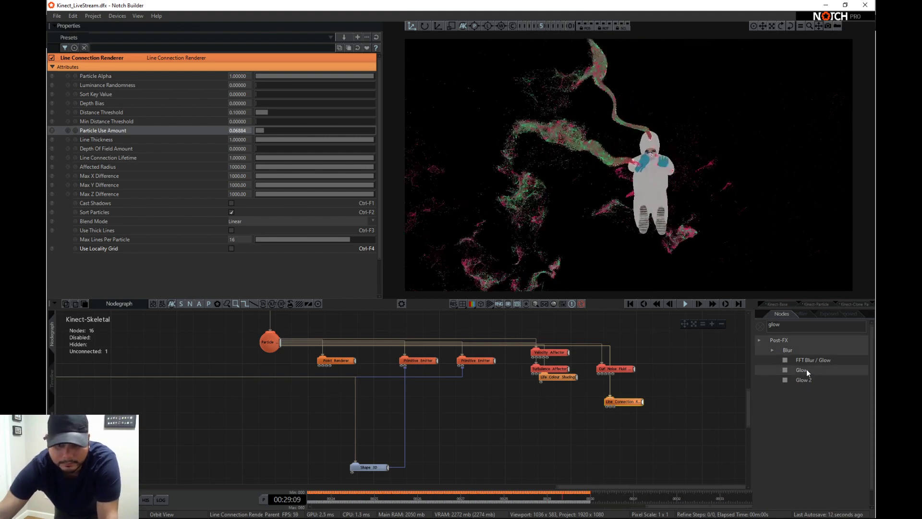
{"action": "left_click_drag", "start_coordinate": [802, 369], "coordinate": [301, 404]}
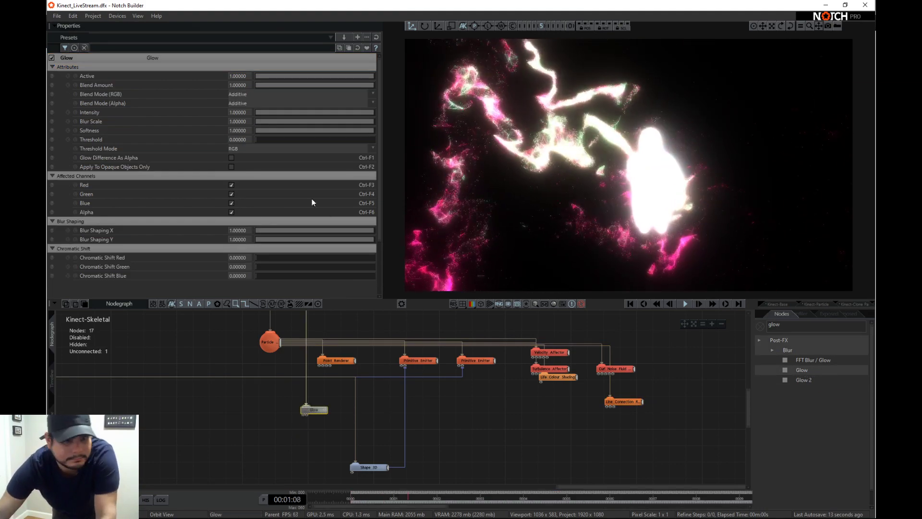
{"action": "mouse_move", "coordinate": [269, 140]}
{"action": "left_mouse_down"}
{"action": "mouse_move", "coordinate": [389, 141]}
{"action": "mouse_move", "coordinate": [269, 139]}
{"action": "left_mouse_up"}
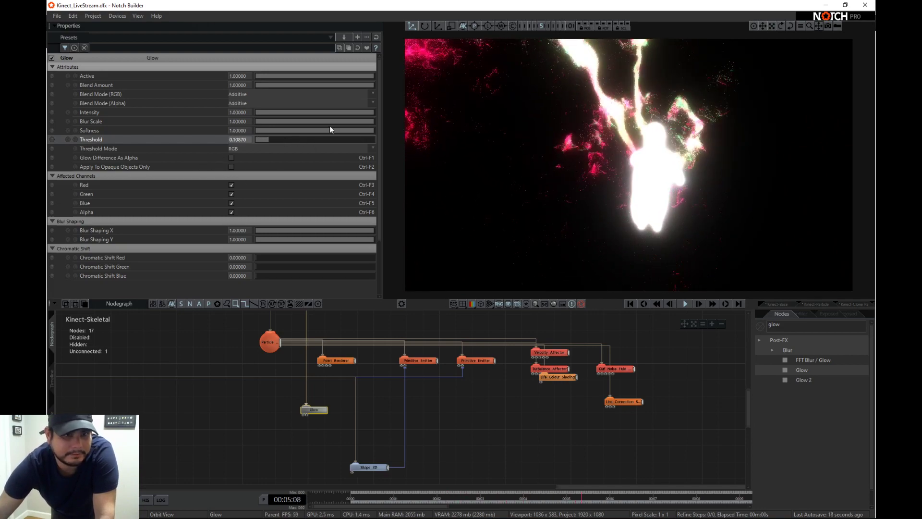
{"action": "left_click_drag", "start_coordinate": [331, 111], "coordinate": [385, 115]}
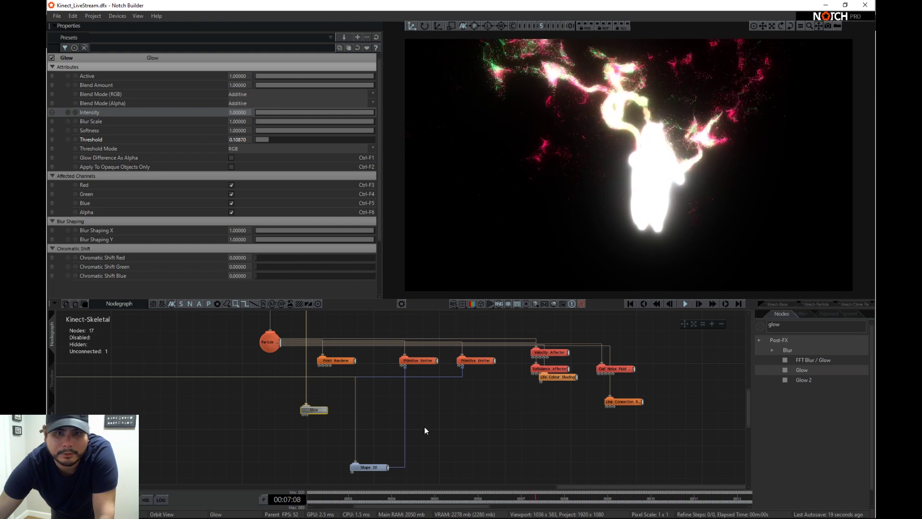
- Disconnect the Particle Root and Glow nodes from the root, and insert a Render Layer as the Particle Root's parent
{"action": "middle_click_drag", "start_coordinate": [316, 409], "coordinate": [400, 425]}
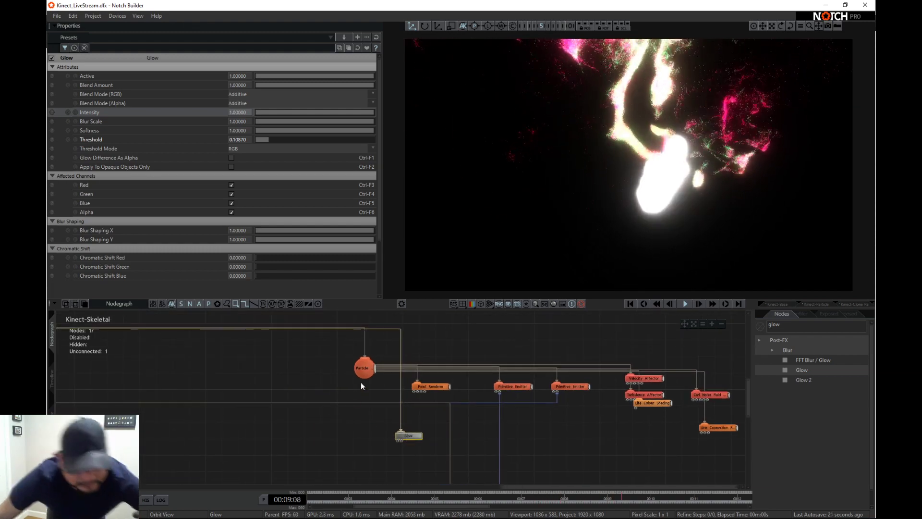
{"action": "double_click", "coordinate": [365, 343]}
{"action": "double_click", "coordinate": [400, 396]}
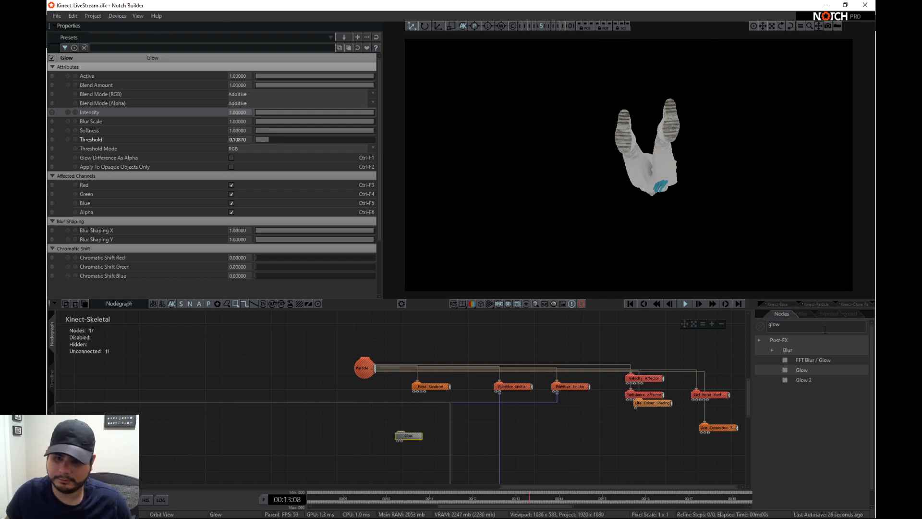
{"action": "type", "text": "red"}
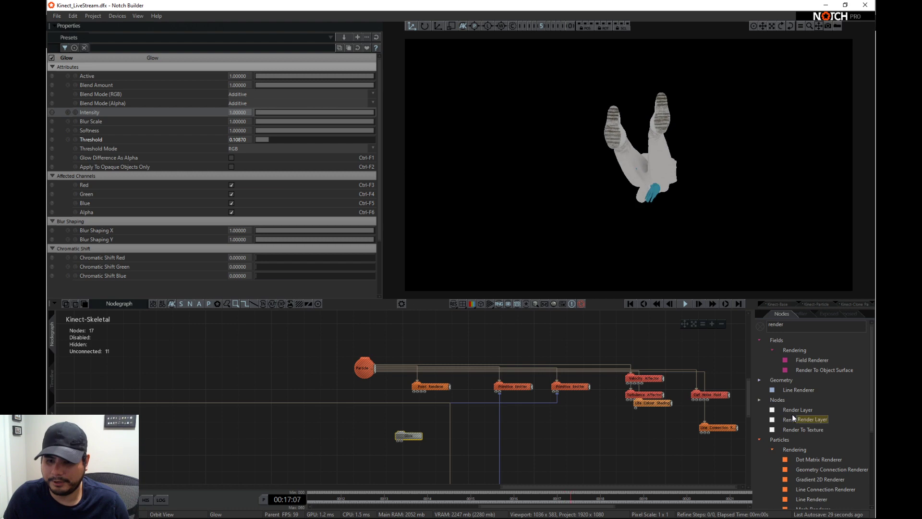
{"action": "left_click_drag", "start_coordinate": [351, 360], "coordinate": [323, 344]}
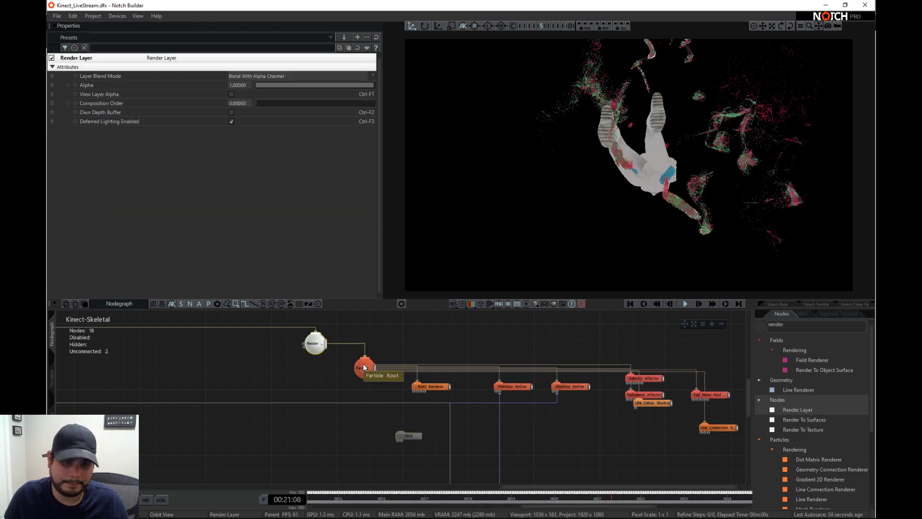
- Connect the Glow node to the Render Layer and exclude Alpha from its Affected Channels
{"action": "left_click_drag", "start_coordinate": [327, 347], "coordinate": [387, 422]}
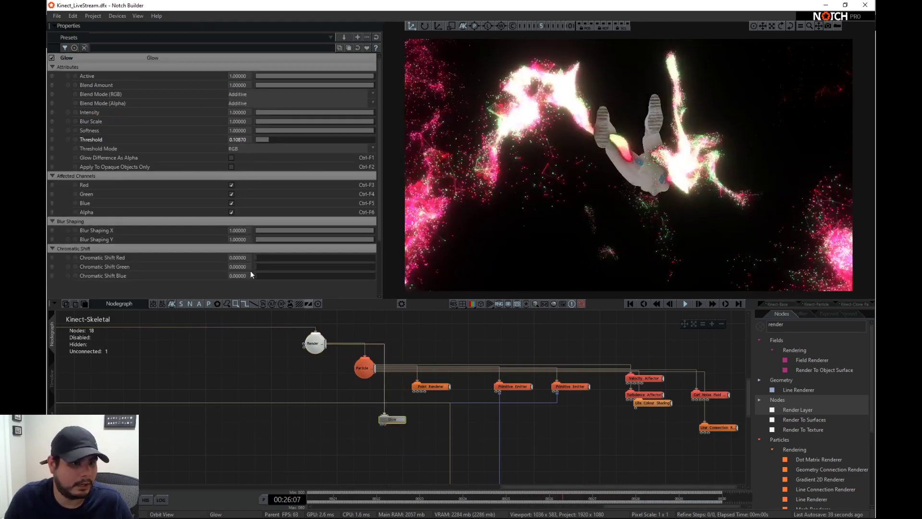
{"action": "left_click", "coordinate": [231, 212]}
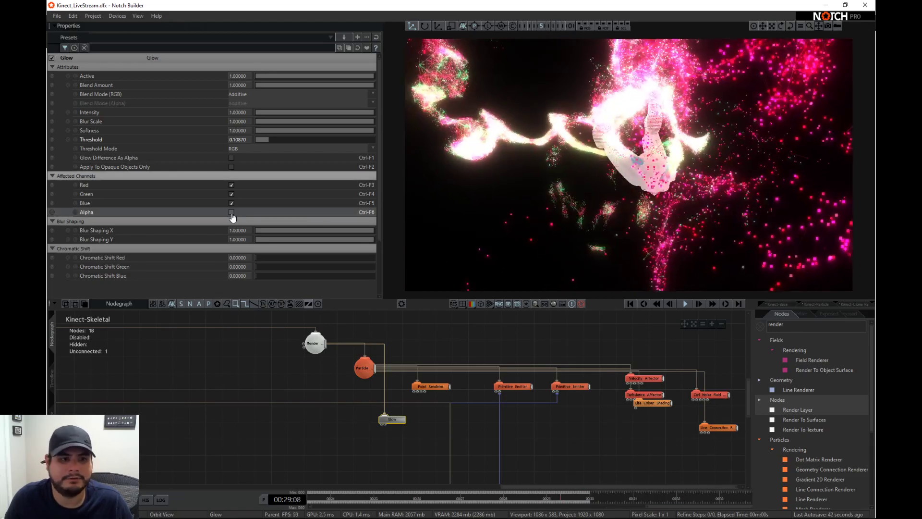
{"action": "left_click", "coordinate": [231, 212]}
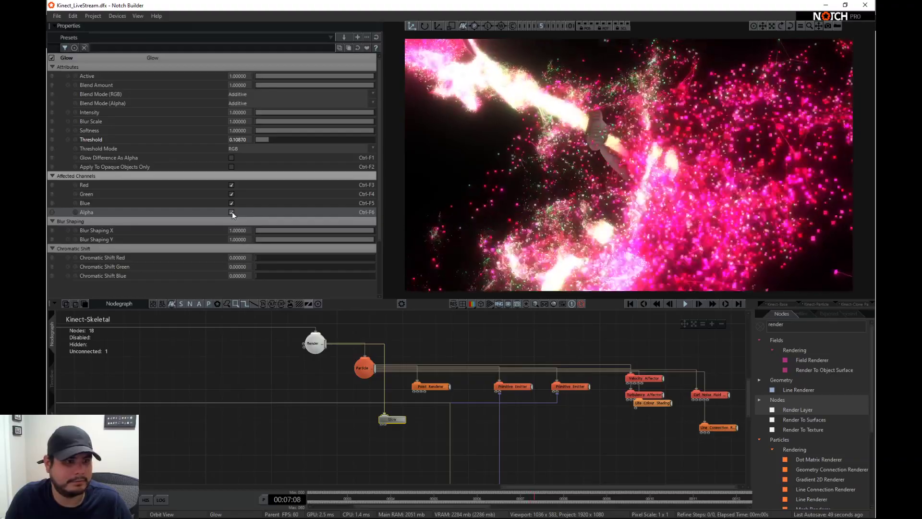
{"action": "left_click", "coordinate": [232, 212]}
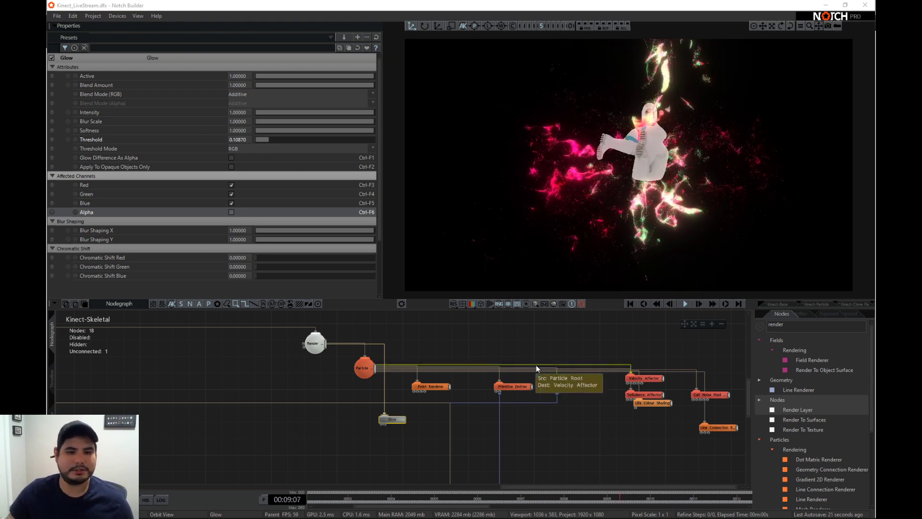
{"action": "middle_click_drag", "start_coordinate": [571, 361], "coordinate": [556, 360]}
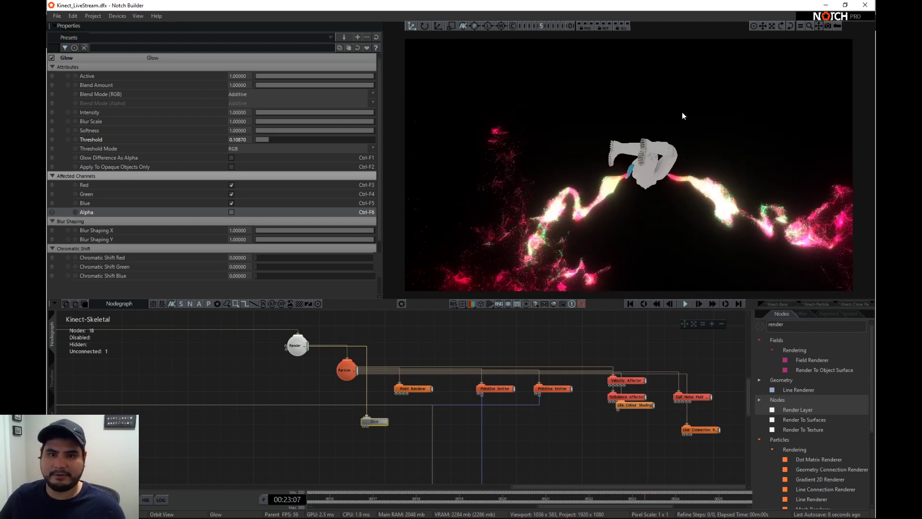
- Close the Kinect_LiveStream and untitled project windows and bring up the Kinect_Azure_Demo project in Notch Builder
{"action": "left_click", "coordinate": [864, 5]}
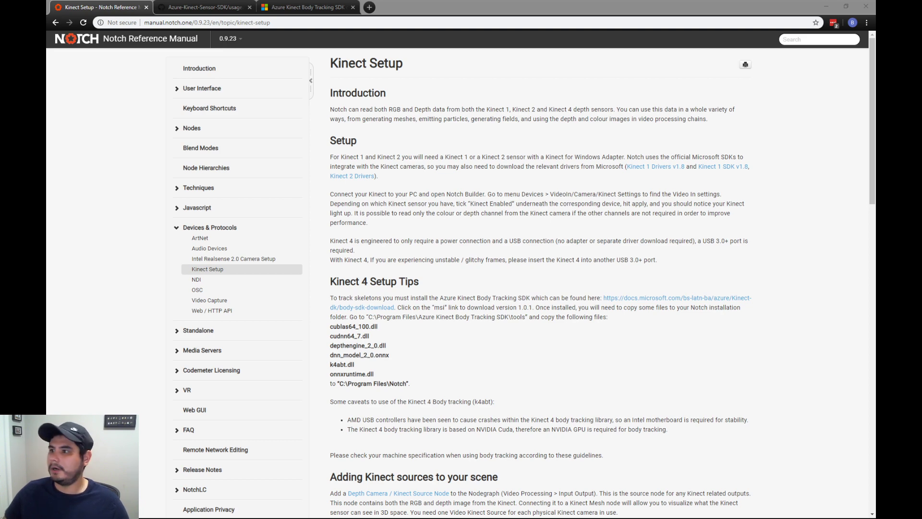
{"action": "key", "text": "alt+Tab"}
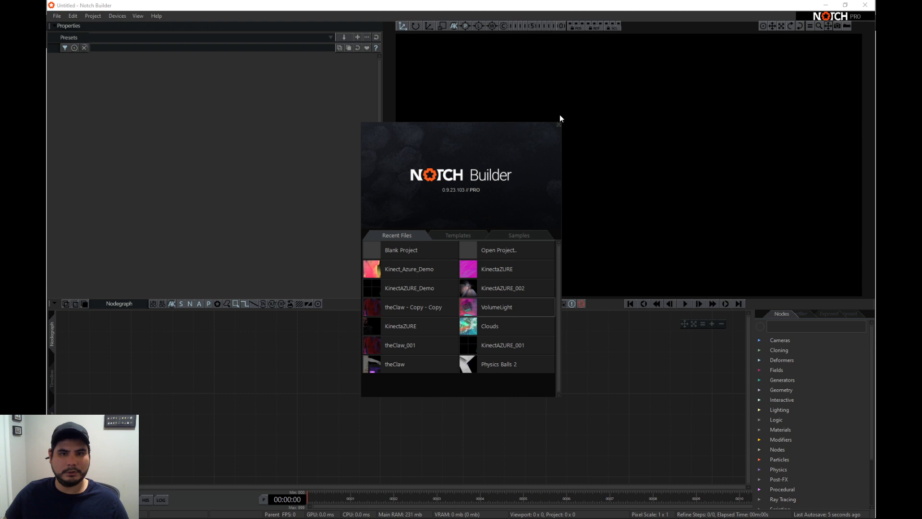
{"action": "left_click", "coordinate": [558, 124]}
{"action": "left_click", "coordinate": [865, 7]}
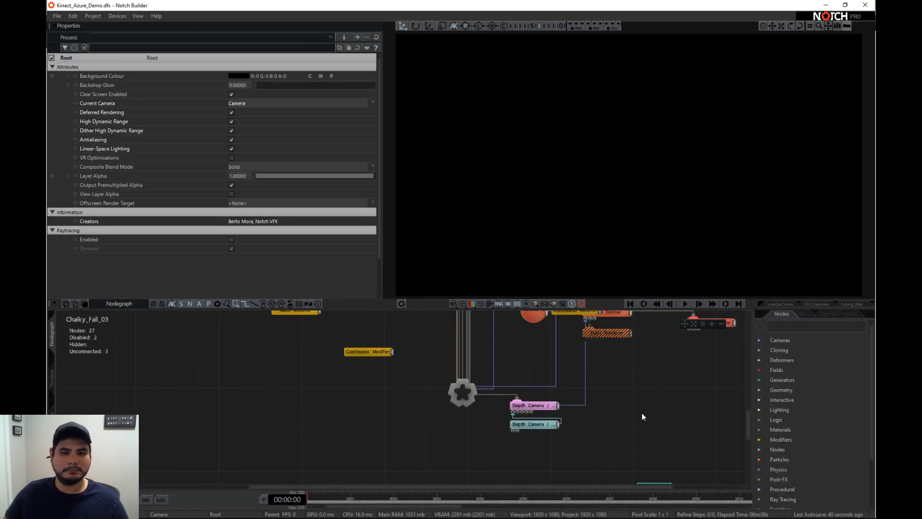
- Play the Chalky_Fall_03 layer and switch to the LevelSetClones layer
{"action": "middle_click_drag", "start_coordinate": [666, 356], "coordinate": [641, 390]}
{"action": "key", "text": "space"}
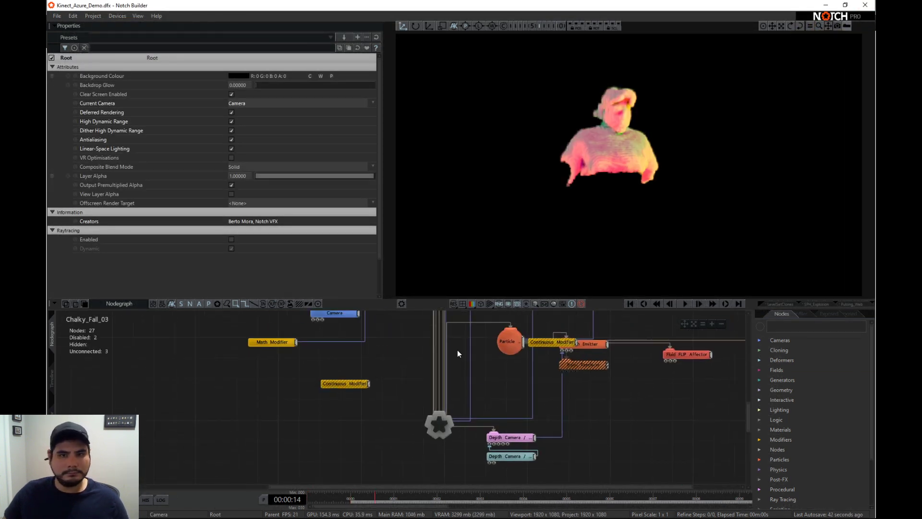
{"action": "left_click", "coordinate": [763, 304]}
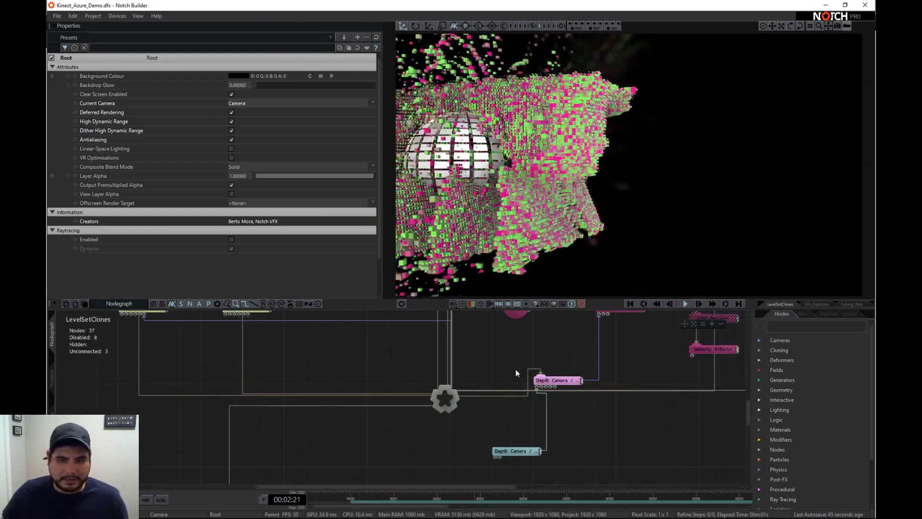
- Examine the LevelSetClones node graph, from the depth camera and field nodes to the affectors, level set and cloning nodes
{"action": "right_click", "coordinate": [702, 419]}
{"action": "left_click", "coordinate": [658, 428]}
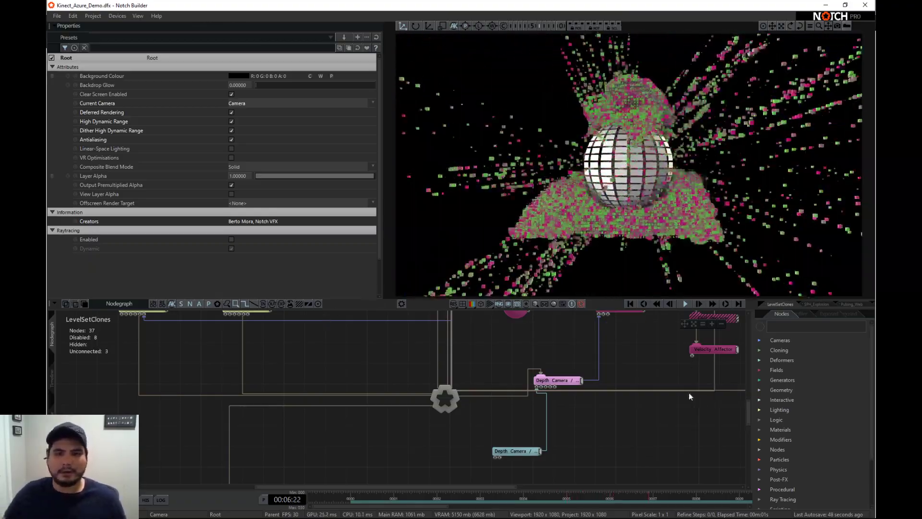
{"action": "middle_click_drag", "start_coordinate": [647, 433], "coordinate": [563, 438]}
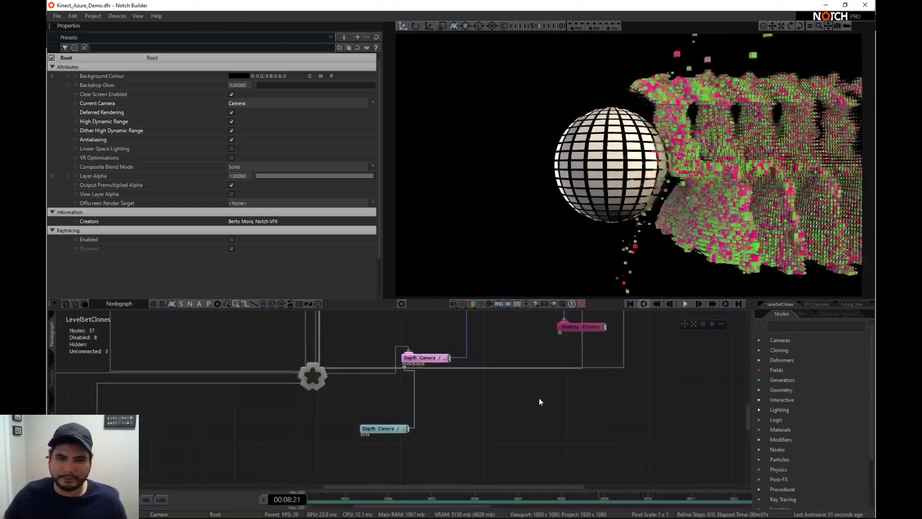
{"action": "right_click", "coordinate": [581, 399]}
{"action": "left_click", "coordinate": [525, 382]}
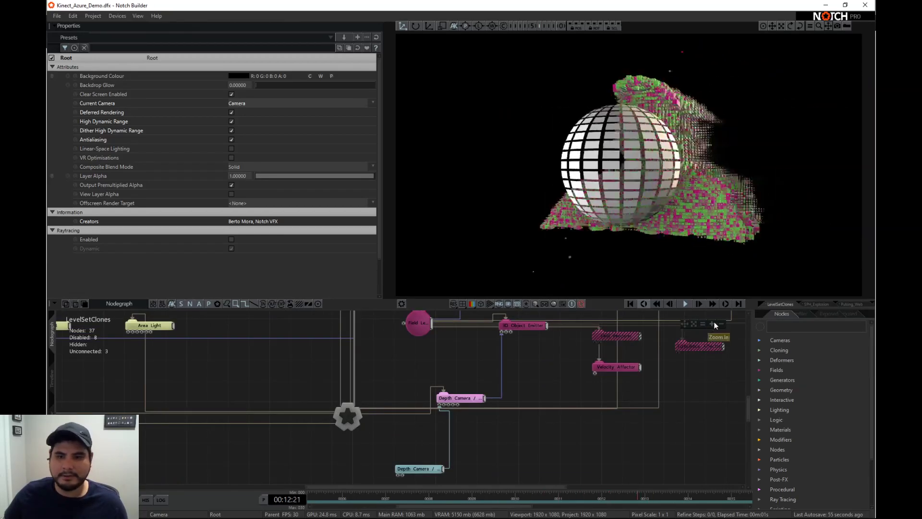
{"action": "left_click", "coordinate": [721, 324]}
{"action": "left_click", "coordinate": [720, 323]}
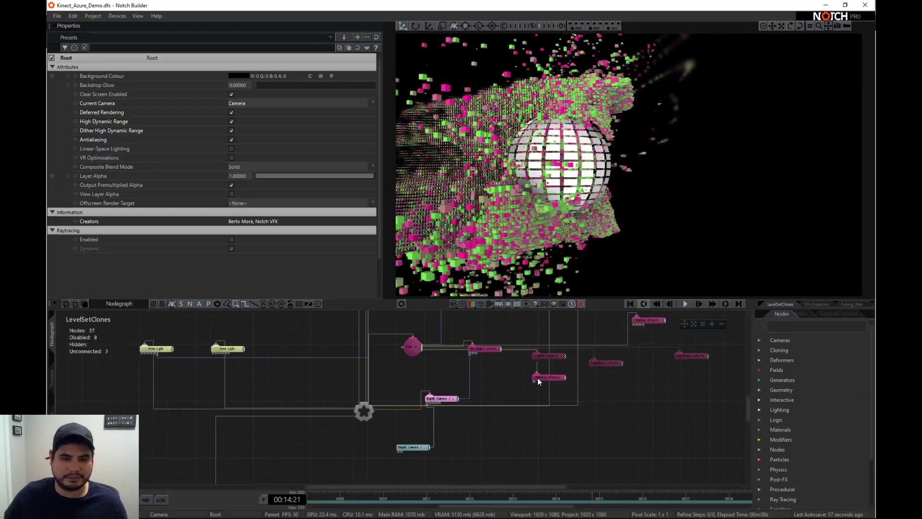
{"action": "right_click_drag", "start_coordinate": [451, 427], "coordinate": [451, 459]}
{"action": "right_click_drag", "start_coordinate": [484, 388], "coordinate": [468, 443]}
{"action": "right_click_drag", "start_coordinate": [591, 360], "coordinate": [454, 410]}
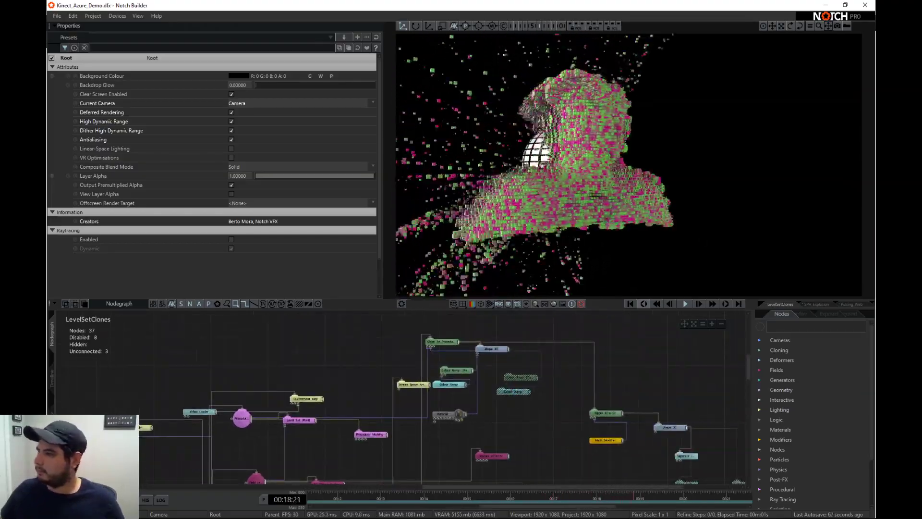
{"action": "right_click_drag", "start_coordinate": [415, 404], "coordinate": [424, 354]}
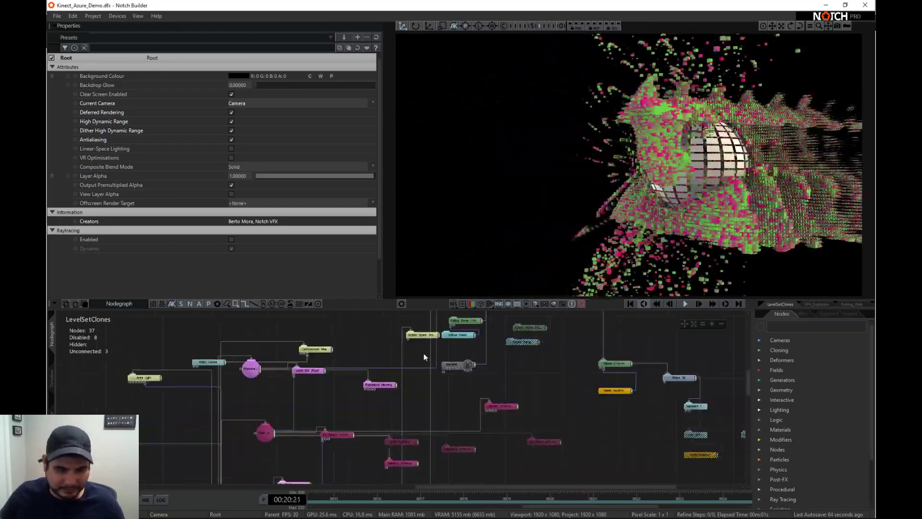
{"action": "right_click_drag", "start_coordinate": [557, 398], "coordinate": [541, 372]}
{"action": "right_click_drag", "start_coordinate": [329, 426], "coordinate": [383, 374]}
{"action": "scroll", "coordinate": [433, 402], "scroll_direction": "up", "scroll_amount": 3}
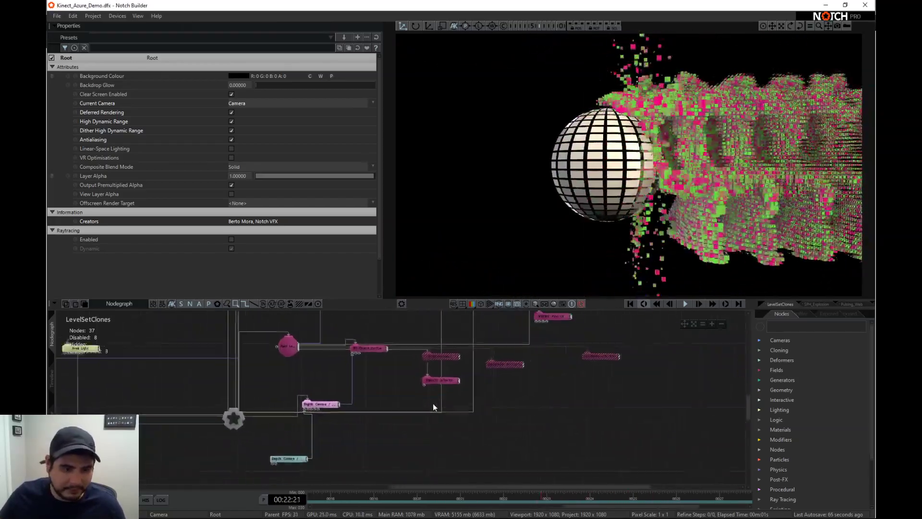
- Disable the Vortex Affector in the LevelSetClones field system
{"action": "right_click_drag", "start_coordinate": [515, 364], "coordinate": [481, 430]}
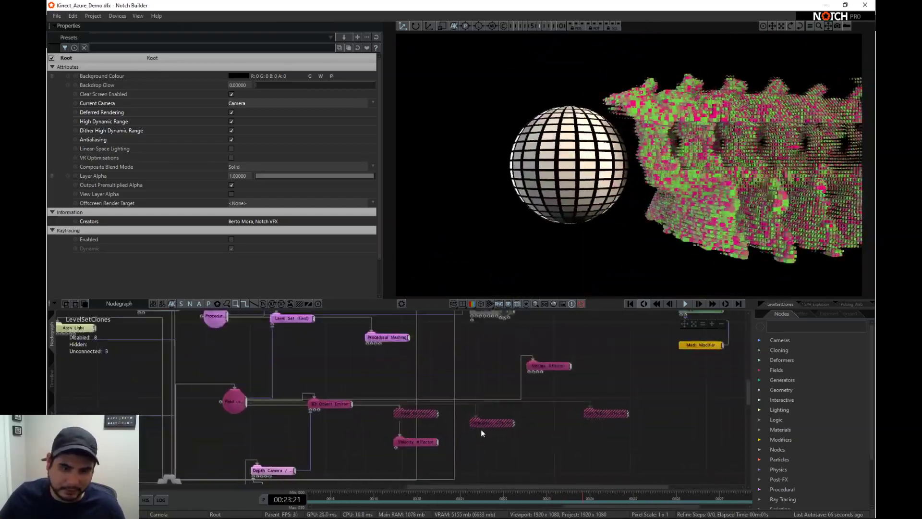
{"action": "left_click", "coordinate": [558, 364]}
{"action": "key", "text": "d"}
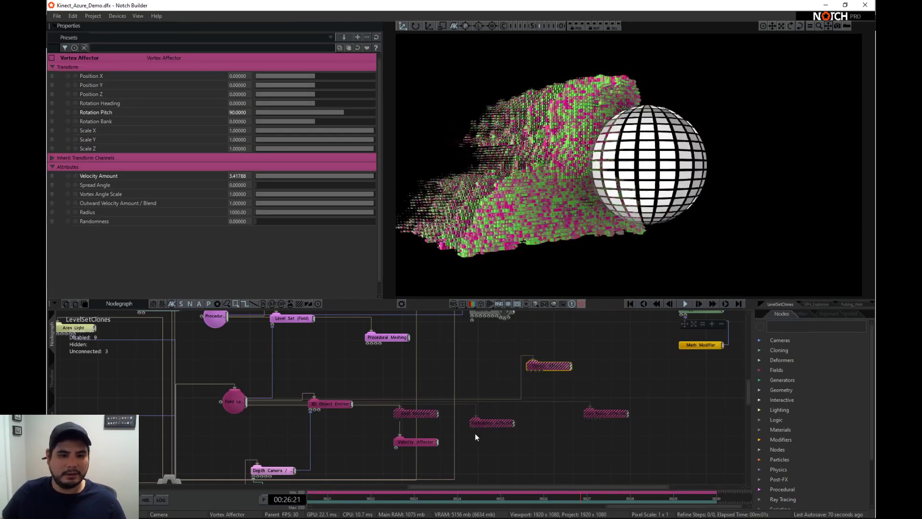
- Adjust the Velocity Affector's Velocity Amount, ending at 14.0770
{"action": "left_click", "coordinate": [413, 442]}
{"action": "mouse_move", "coordinate": [305, 176]}
{"action": "left_mouse_down"}
{"action": "mouse_move", "coordinate": [258, 175]}
{"action": "mouse_move", "coordinate": [335, 175]}
{"action": "mouse_move", "coordinate": [284, 173]}
{"action": "mouse_move", "coordinate": [293, 174]}
{"action": "left_mouse_up"}
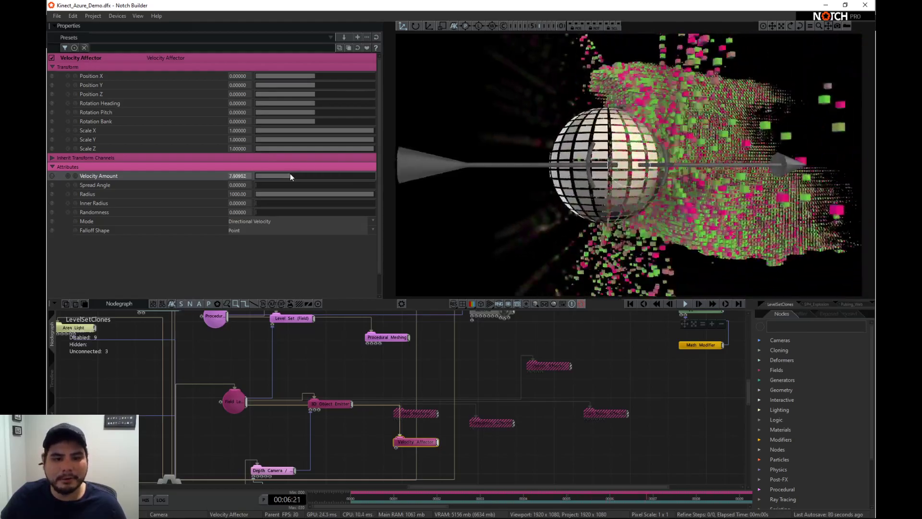
{"action": "scroll", "coordinate": [420, 353], "scroll_direction": "down", "scroll_amount": 2}
{"action": "middle_click_drag", "start_coordinate": [420, 343], "coordinate": [404, 394]}
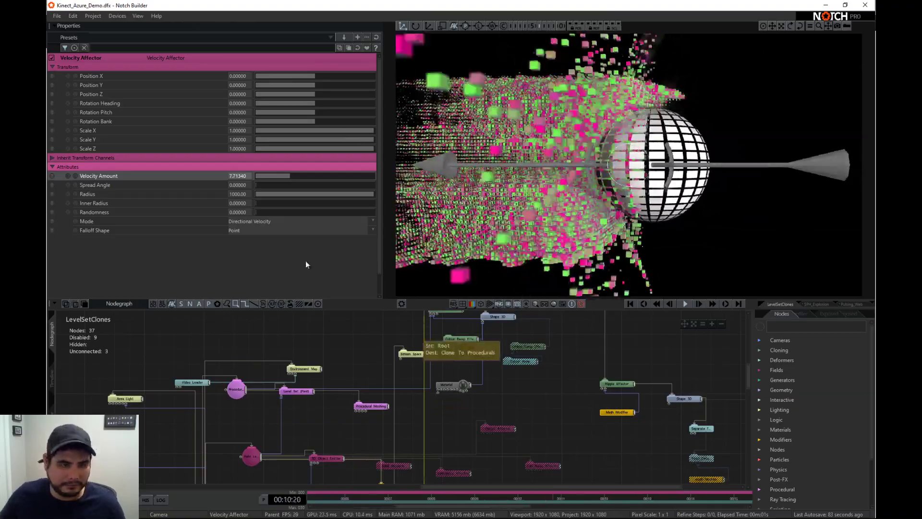
{"action": "left_click_drag", "start_coordinate": [290, 176], "coordinate": [321, 175]}
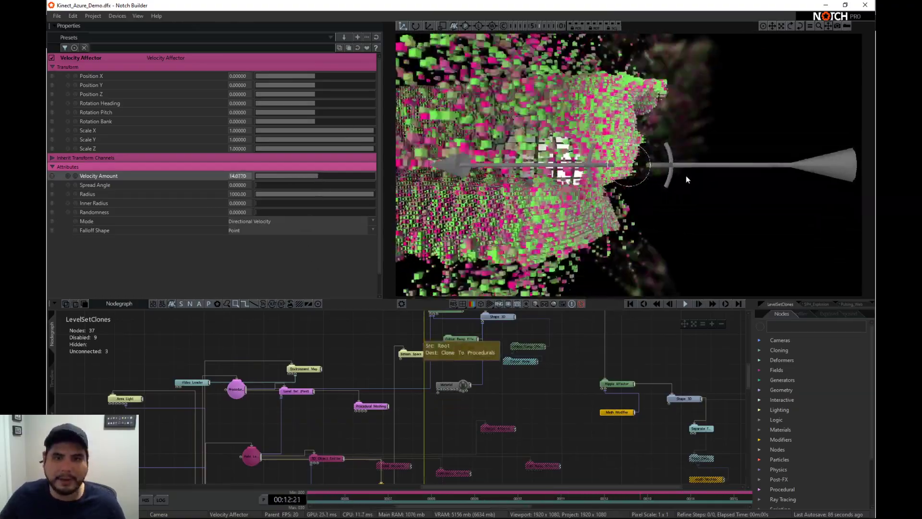
- Set the Clone To Procedurals node's Clone Scale to 2.84407
{"action": "scroll", "coordinate": [505, 408], "scroll_direction": "up", "scroll_amount": 2}
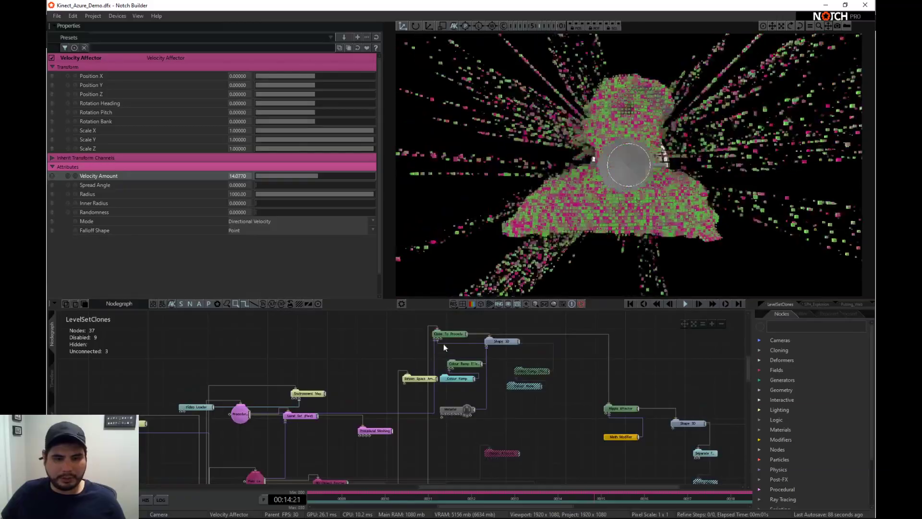
{"action": "left_click", "coordinate": [444, 334]}
{"action": "mouse_move", "coordinate": [289, 231]}
{"action": "left_mouse_down"}
{"action": "mouse_move", "coordinate": [273, 225]}
{"action": "mouse_move", "coordinate": [257, 236]}
{"action": "mouse_move", "coordinate": [288, 242]}
{"action": "mouse_move", "coordinate": [241, 229]}
{"action": "mouse_move", "coordinate": [468, 229]}
{"action": "left_mouse_up"}
- Hide the sphere Shape 3D node attached to the Ripple Effector by setting its Visible value to 0
{"action": "middle_click_drag", "start_coordinate": [301, 422], "coordinate": [297, 350]}
{"action": "scroll", "coordinate": [403, 405], "scroll_direction": "down", "scroll_amount": 2}
{"action": "middle_click_drag", "start_coordinate": [268, 435], "coordinate": [284, 390]}
{"action": "middle_click_drag", "start_coordinate": [383, 393], "coordinate": [378, 422]}
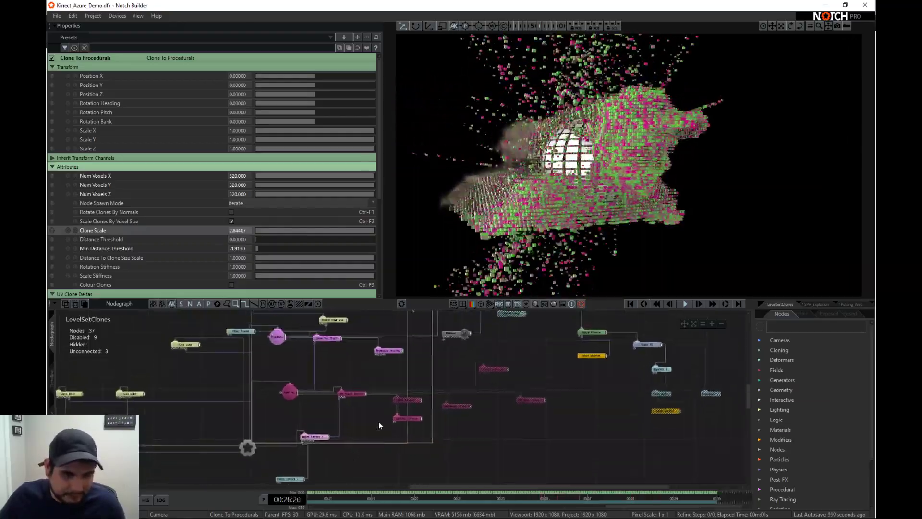
{"action": "scroll", "coordinate": [402, 390], "scroll_direction": "up", "scroll_amount": 2}
{"action": "middle_click_drag", "start_coordinate": [389, 381], "coordinate": [398, 430]}
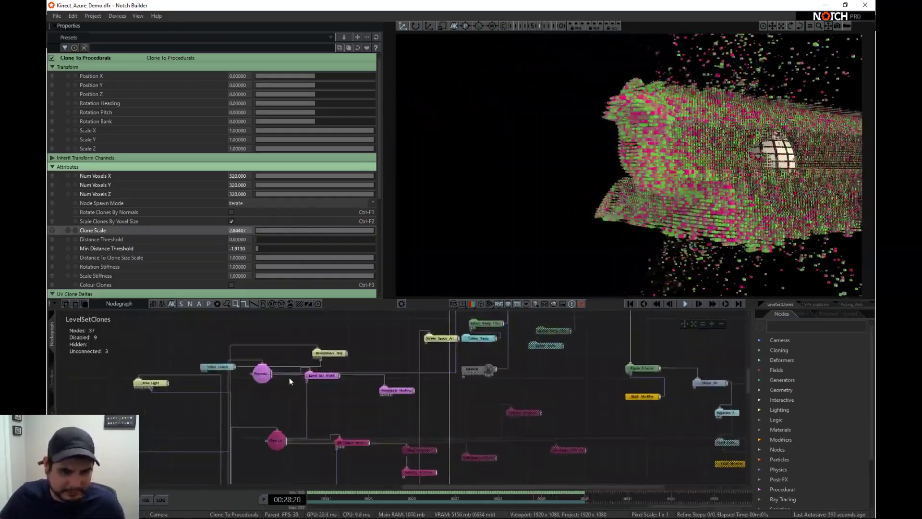
{"action": "middle_click_drag", "start_coordinate": [544, 390], "coordinate": [515, 437]}
{"action": "middle_click_drag", "start_coordinate": [589, 436], "coordinate": [564, 430]}
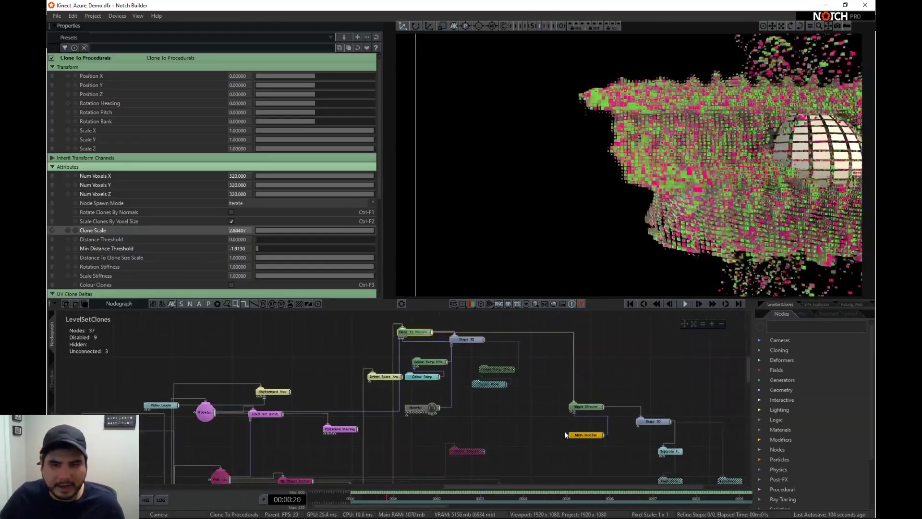
{"action": "left_click", "coordinate": [588, 411]}
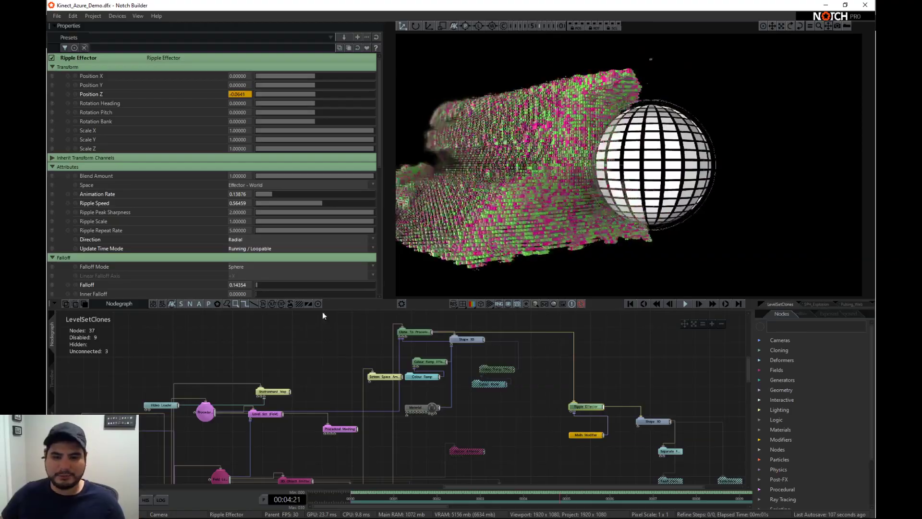
{"action": "left_click", "coordinate": [661, 422]}
{"action": "scroll", "coordinate": [298, 273], "scroll_direction": "down", "scroll_amount": 1}
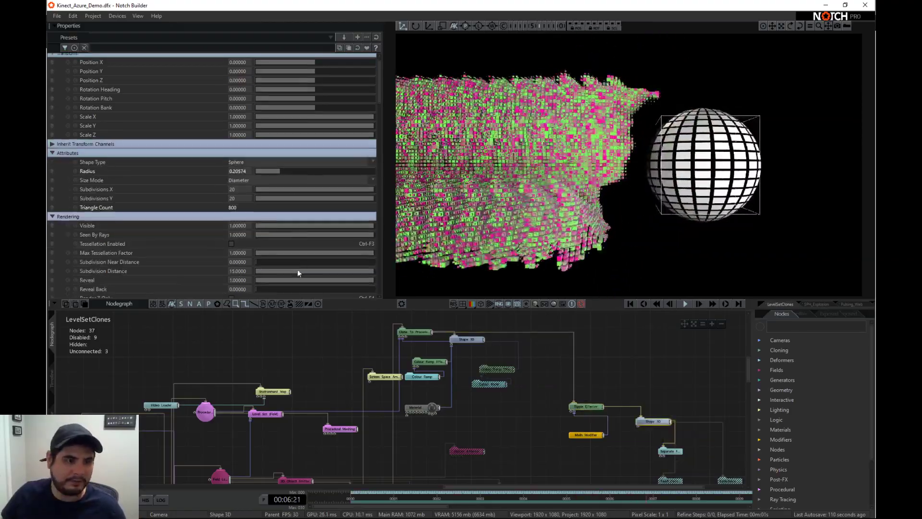
{"action": "left_click_drag", "start_coordinate": [298, 222], "coordinate": [172, 228]}
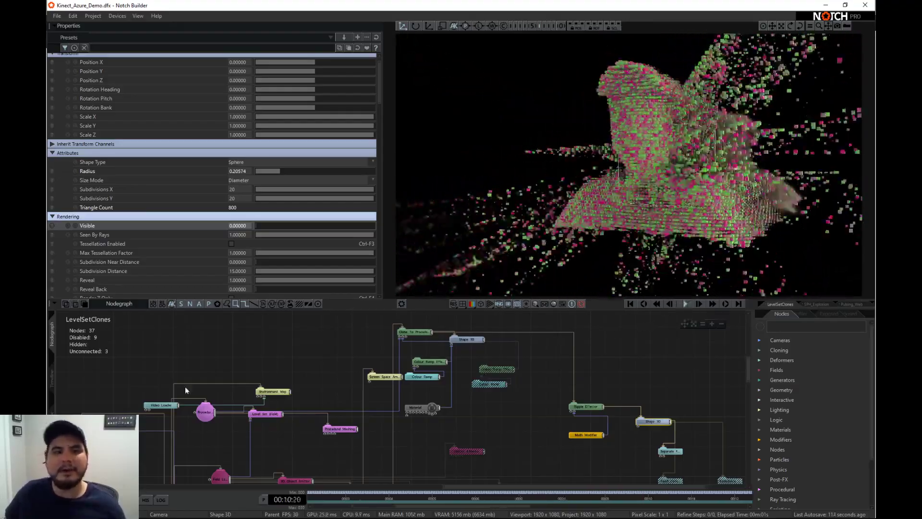
- Solo the SPH_Explosion, Pulsing_Web and Field_Smoke timeline layers one after another to preview each effect
{"action": "middle_click_drag", "start_coordinate": [224, 387], "coordinate": [304, 325]}
{"action": "middle_click_drag", "start_coordinate": [228, 465], "coordinate": [246, 399]}
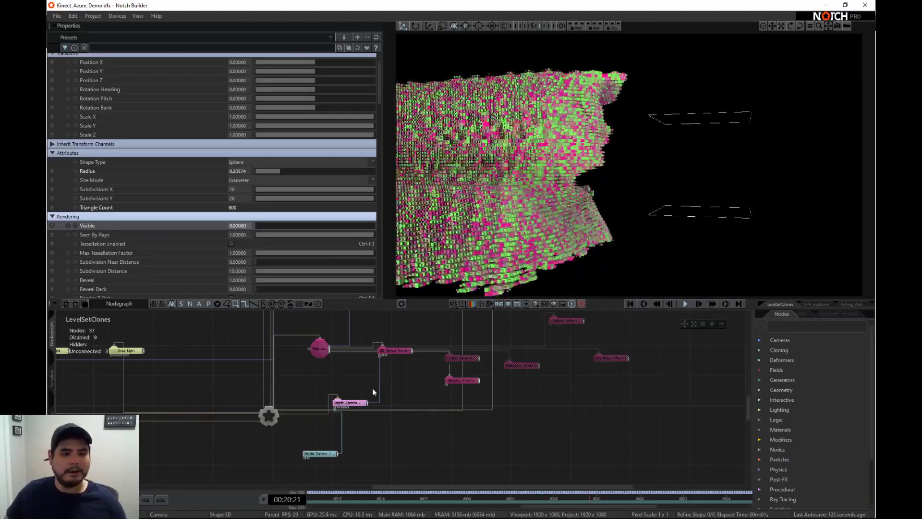
{"action": "left_click", "coordinate": [51, 378]}
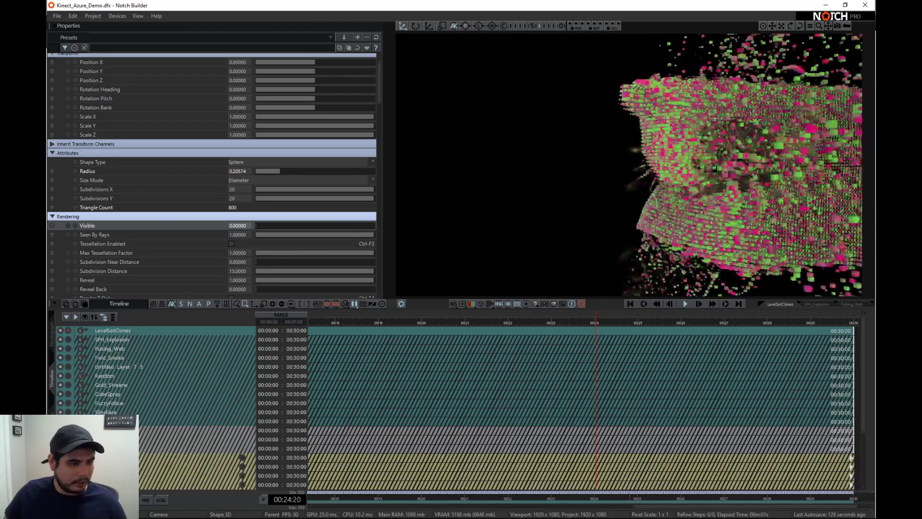
{"action": "left_click", "coordinate": [68, 339]}
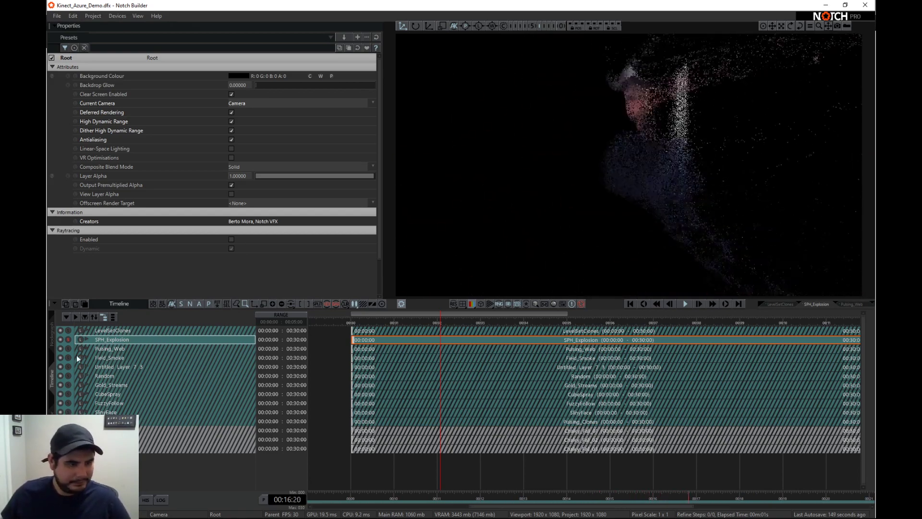
{"action": "left_click", "coordinate": [66, 349]}
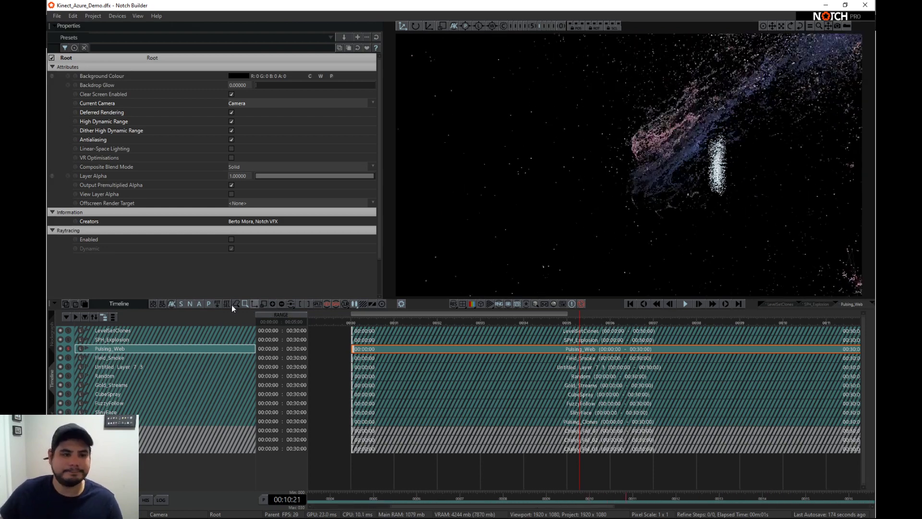
{"action": "left_click", "coordinate": [66, 357]}
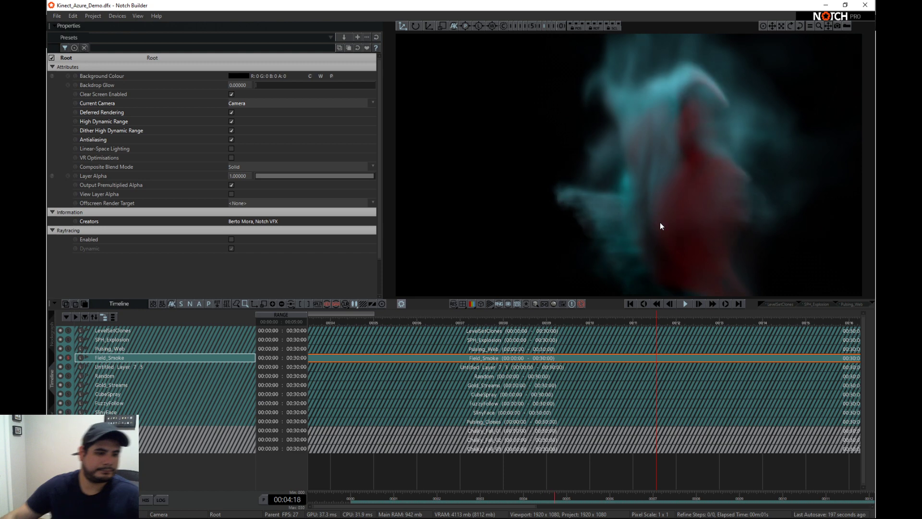
- Solo Untitled Layer 7 3 and inspect its particle effect up close and from a distance in Orbit View
{"action": "left_click", "coordinate": [70, 367]}
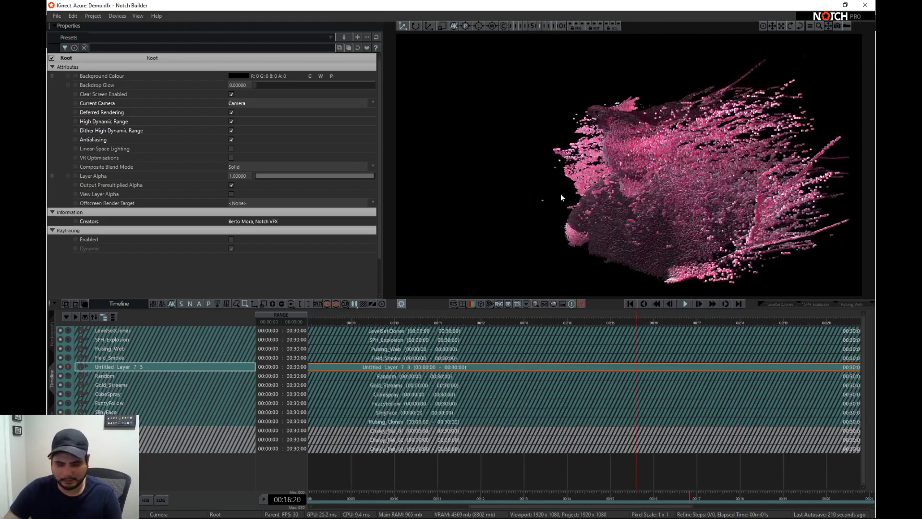
{"action": "key", "text": "c"}
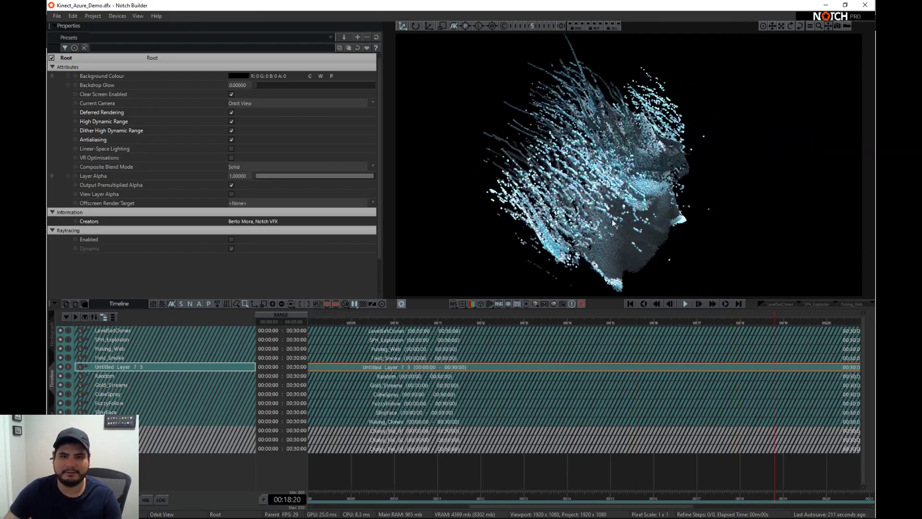
{"action": "left_click_drag", "start_coordinate": [577, 221], "coordinate": [653, 189], "text": "alt"}
{"action": "scroll", "coordinate": [707, 177], "scroll_direction": "up", "scroll_amount": 3}
{"action": "scroll", "coordinate": [707, 181], "scroll_direction": "down", "scroll_amount": 5}
{"action": "scroll", "coordinate": [707, 183], "scroll_direction": "up", "scroll_amount": 4}
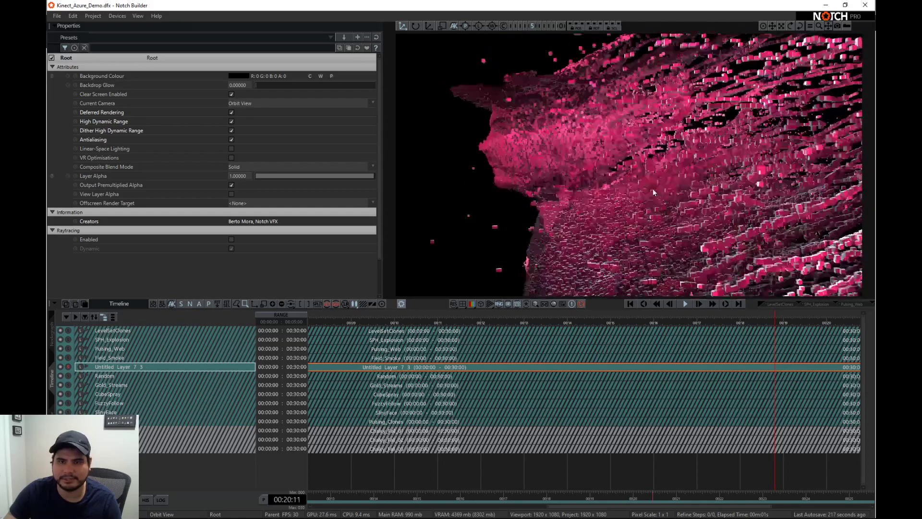
{"action": "scroll", "coordinate": [646, 188], "scroll_direction": "down", "scroll_amount": 5}
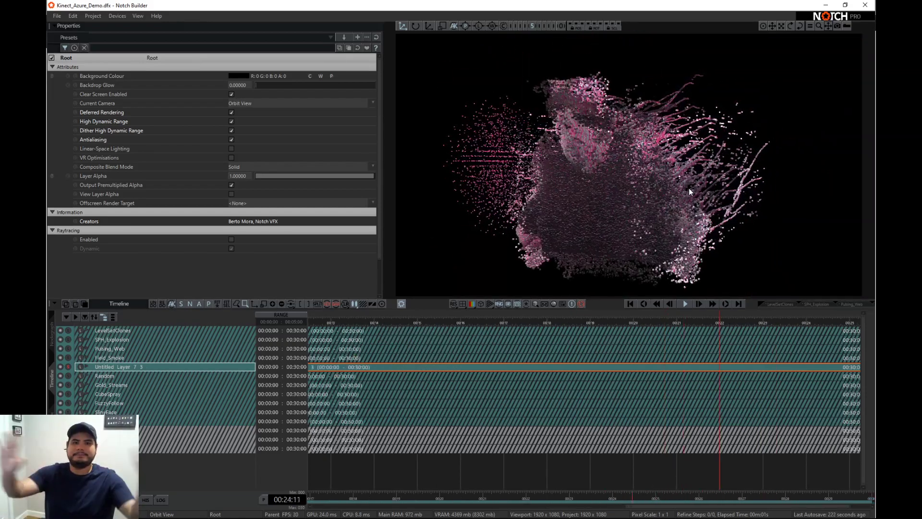
- Solo the Random and Gold_Streams layers in turn and examine the Gold_Streams node graph
{"action": "left_click", "coordinate": [68, 376]}
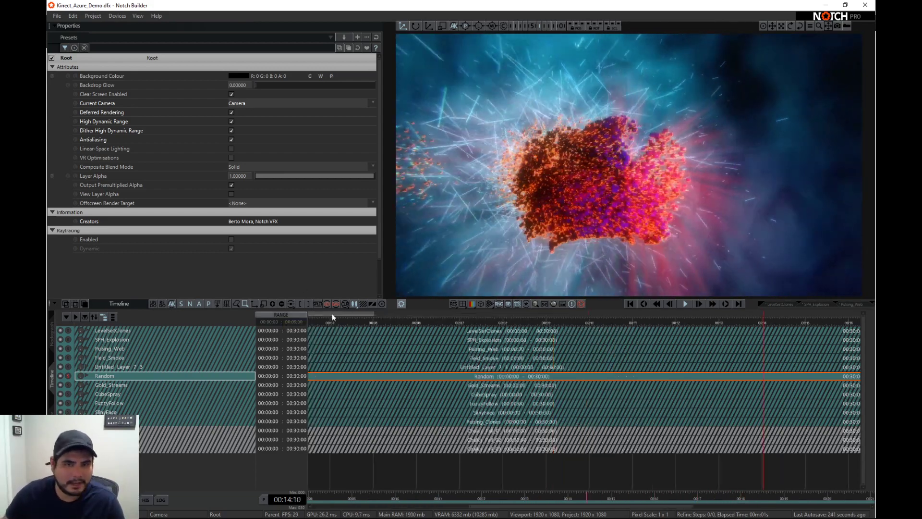
{"action": "left_click", "coordinate": [68, 386]}
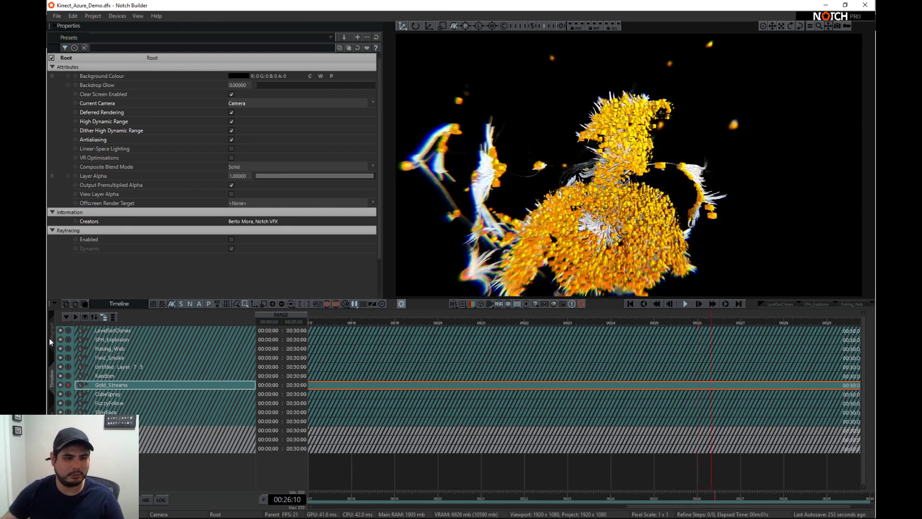
{"action": "left_click", "coordinate": [50, 336]}
{"action": "scroll", "coordinate": [383, 379], "scroll_direction": "down", "scroll_amount": 4}
{"action": "middle_click_drag", "start_coordinate": [553, 361], "coordinate": [435, 373]}
{"action": "scroll", "coordinate": [473, 394], "scroll_direction": "down", "scroll_amount": 1}
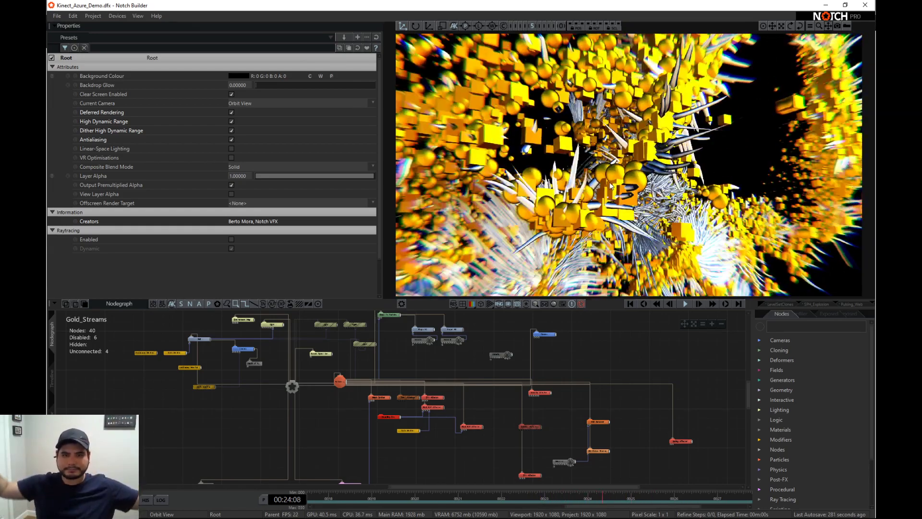
- Compare the Gold_Streams effect through its scene camera and in Orbit View, ending on the scene camera
{"action": "key", "text": "c"}
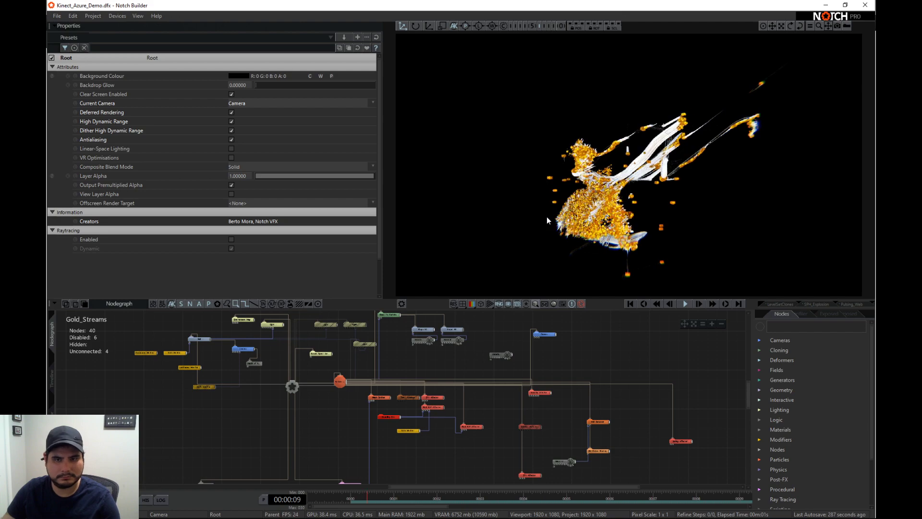
{"action": "key", "text": "c"}
{"action": "key", "text": "c"}
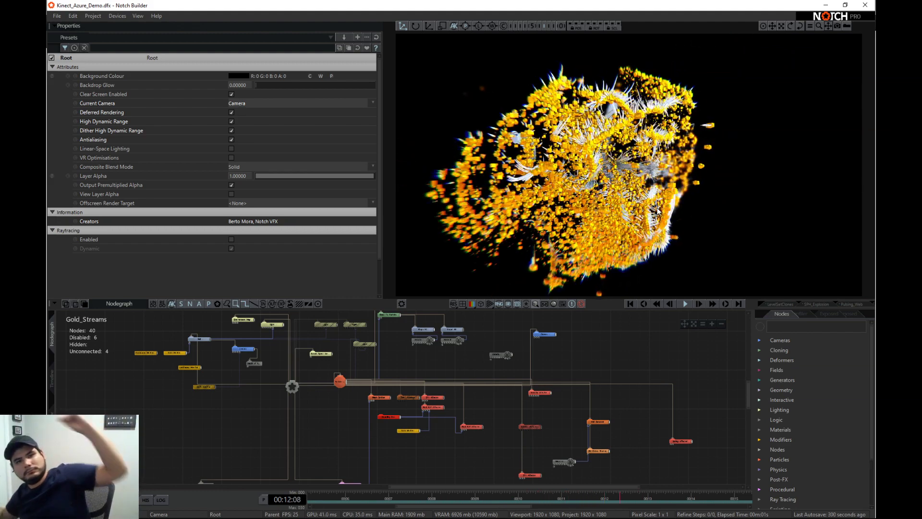
- Solo the CubeSpray layer and examine its node graph from the lights and cloning nodes to the particle nodes
{"action": "left_click", "coordinate": [52, 381]}
{"action": "left_click", "coordinate": [68, 395]}
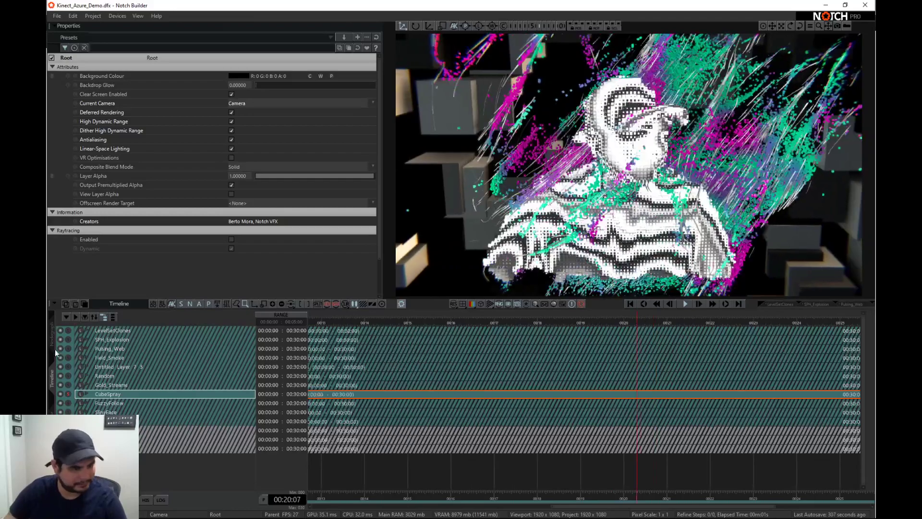
{"action": "left_click", "coordinate": [54, 349]}
{"action": "scroll", "coordinate": [365, 429], "scroll_direction": "down", "scroll_amount": 3}
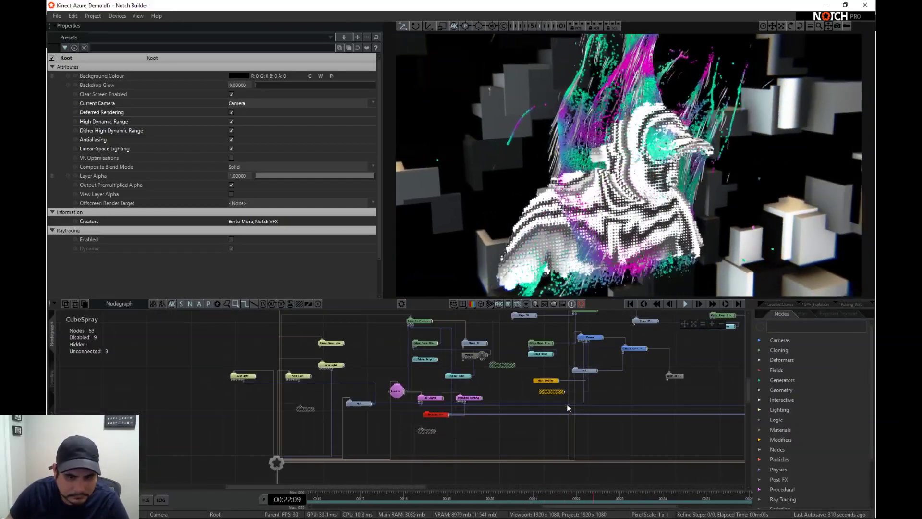
{"action": "middle_click_drag", "start_coordinate": [570, 396], "coordinate": [445, 438]}
{"action": "scroll", "coordinate": [444, 438], "scroll_direction": "down", "scroll_amount": 3}
{"action": "middle_click_drag", "start_coordinate": [588, 442], "coordinate": [446, 437]}
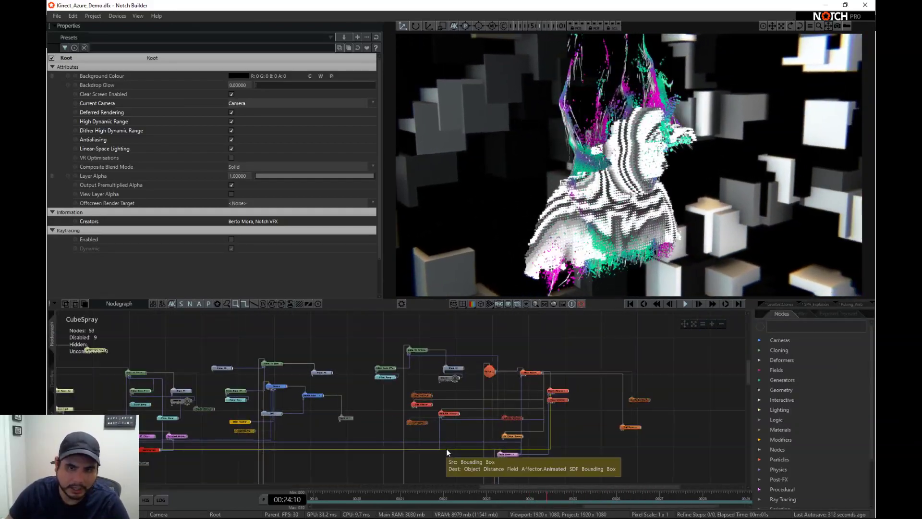
{"action": "scroll", "coordinate": [451, 438], "scroll_direction": "up", "scroll_amount": 2}
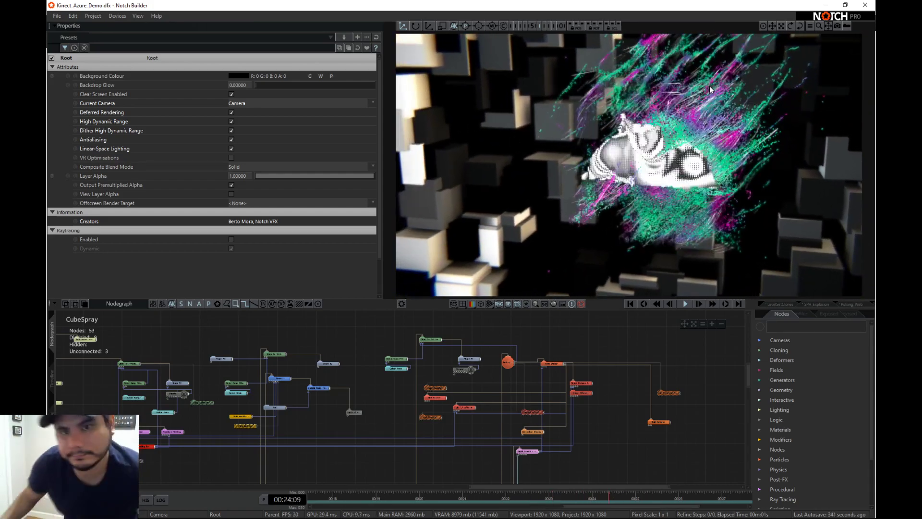
- Solo the FuzzyFollow and SlinyFace timeline layers in turn to preview their effects
{"action": "left_click", "coordinate": [51, 373]}
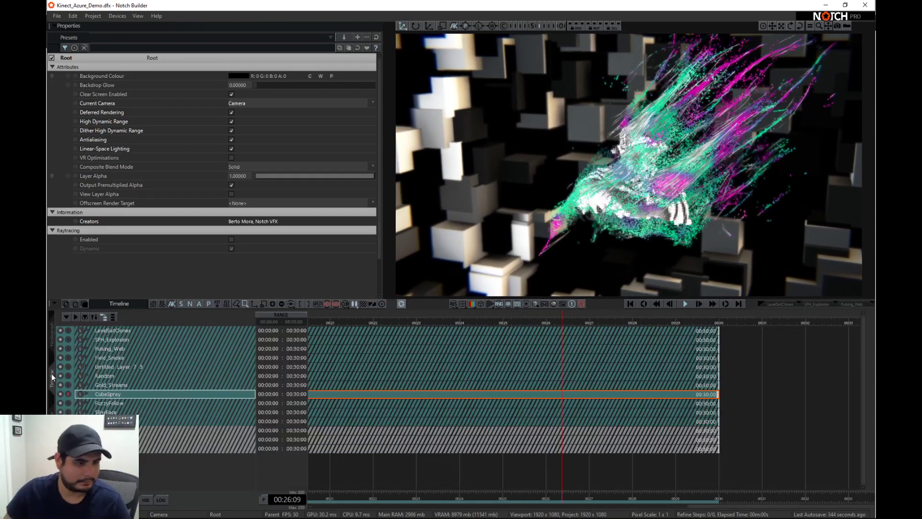
{"action": "left_click", "coordinate": [69, 404]}
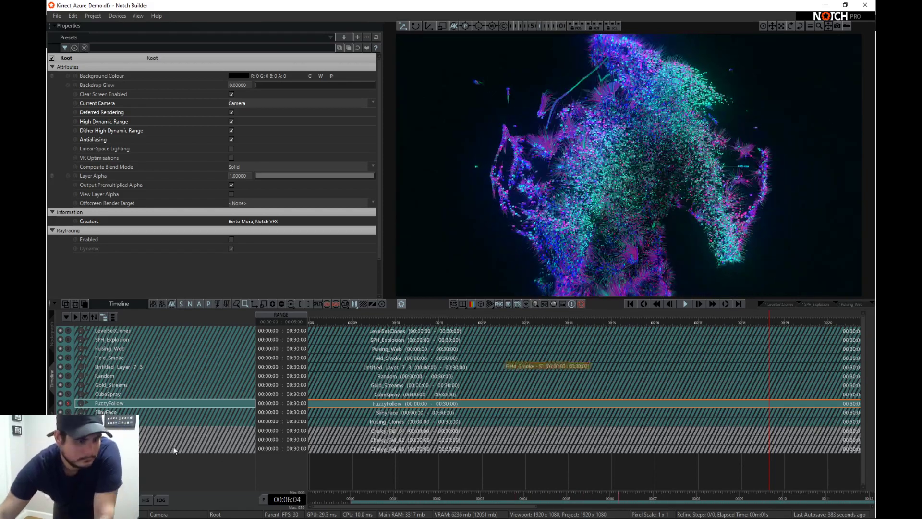
{"action": "left_click", "coordinate": [68, 412]}
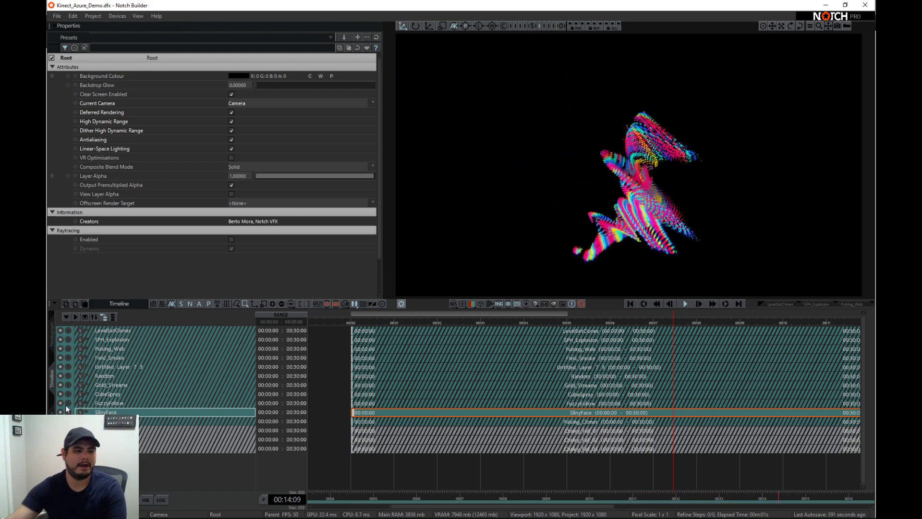
- Examine the SlinyFace node graph and temporarily show the scene's object guides in the viewport
{"action": "left_click", "coordinate": [53, 331]}
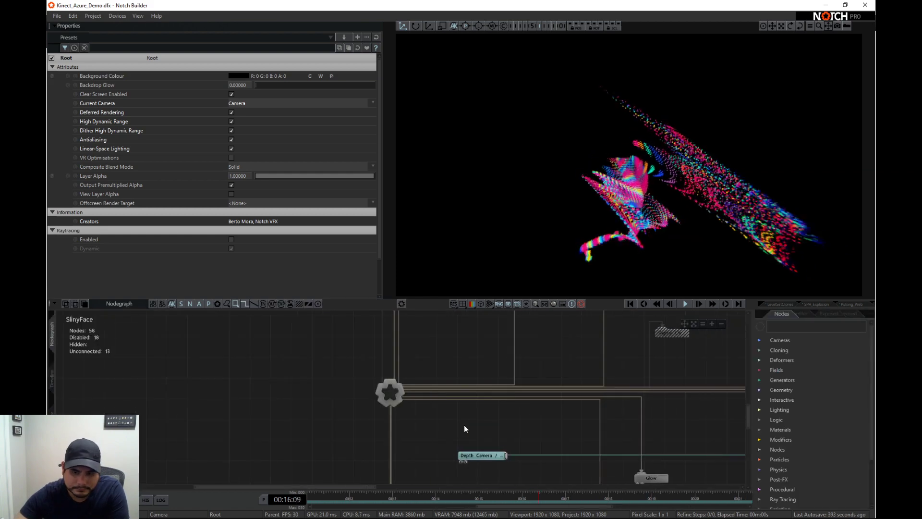
{"action": "scroll", "coordinate": [480, 423], "scroll_direction": "down", "scroll_amount": 8}
{"action": "middle_click_drag", "start_coordinate": [576, 369], "coordinate": [483, 423]}
{"action": "scroll", "coordinate": [499, 412], "scroll_direction": "down", "scroll_amount": 1}
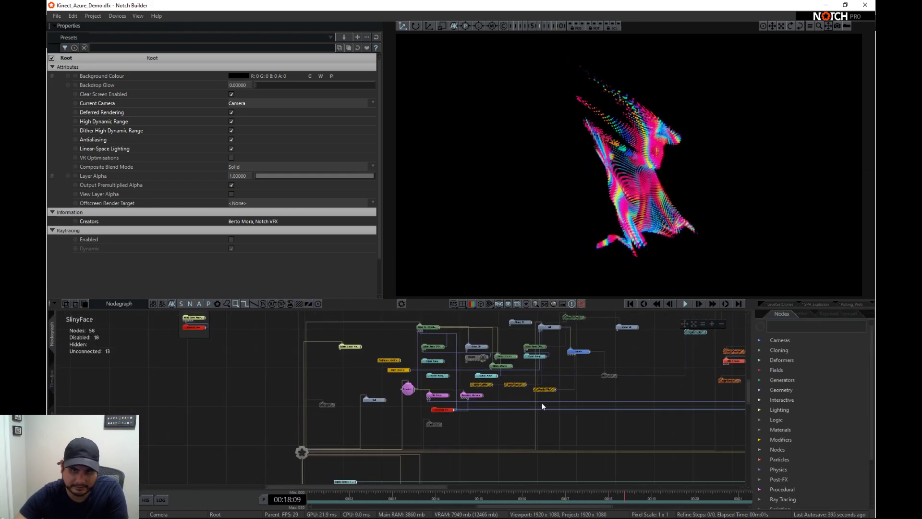
{"action": "middle_click_drag", "start_coordinate": [540, 402], "coordinate": [495, 415]}
{"action": "middle_click_drag", "start_coordinate": [564, 411], "coordinate": [491, 440]}
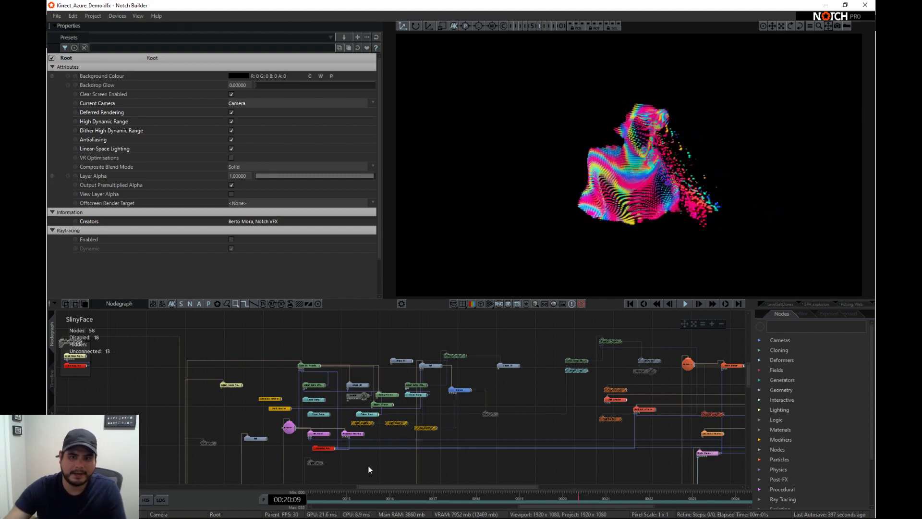
{"action": "left_click", "coordinate": [526, 303]}
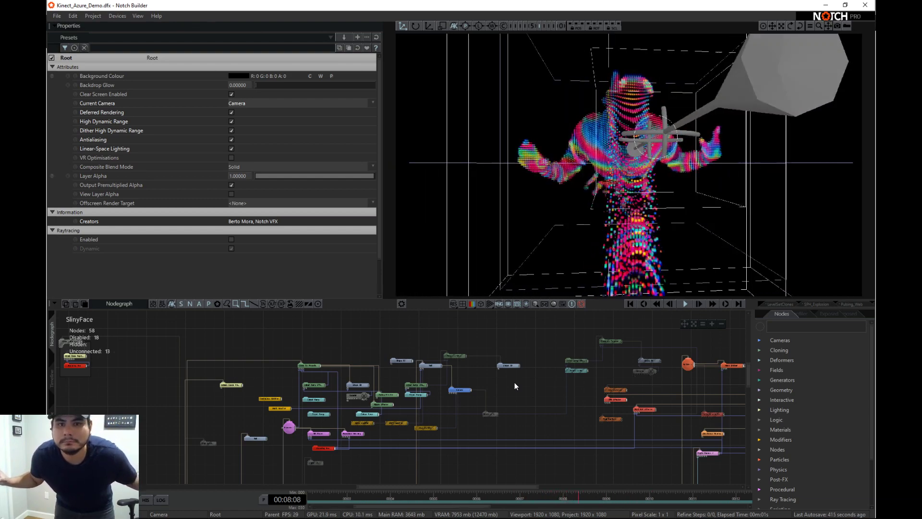
{"action": "left_click", "coordinate": [526, 303]}
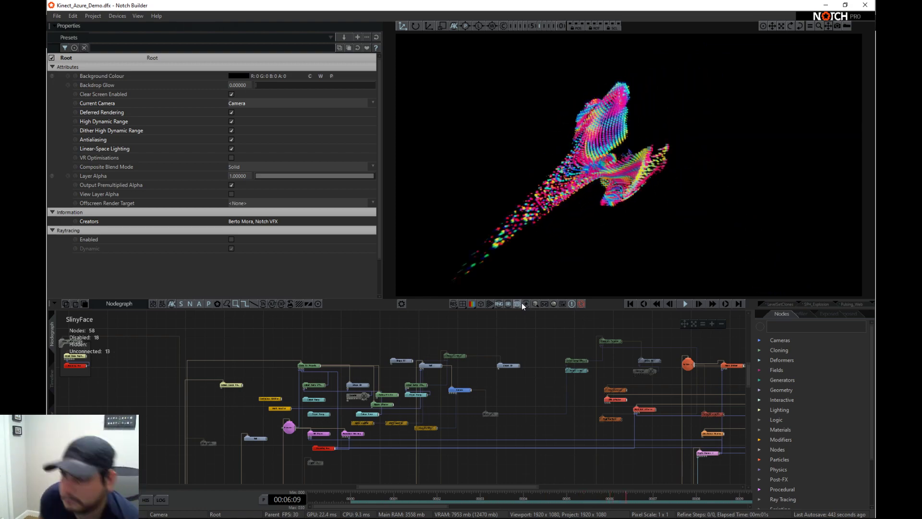
- Solo the Pulsing_Clones layer to preview its effect and open its node graph
{"action": "left_click", "coordinate": [52, 377]}
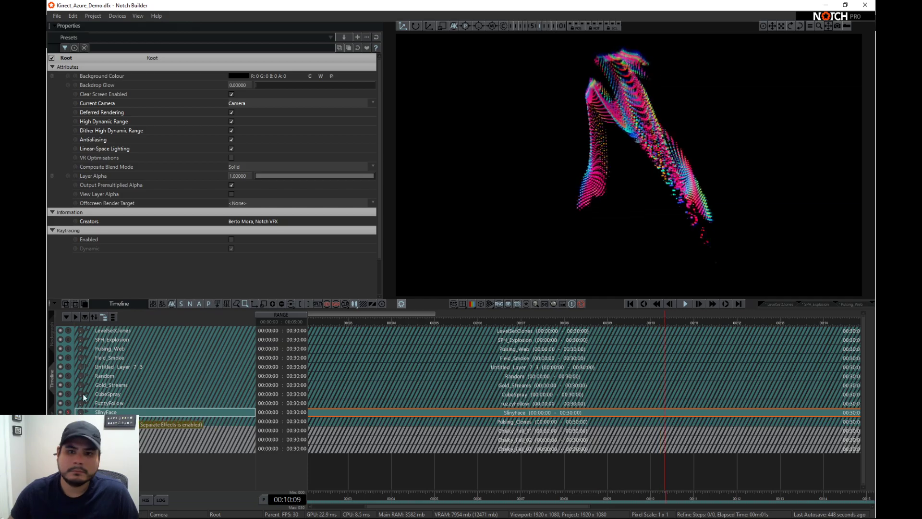
{"action": "left_click", "coordinate": [68, 421]}
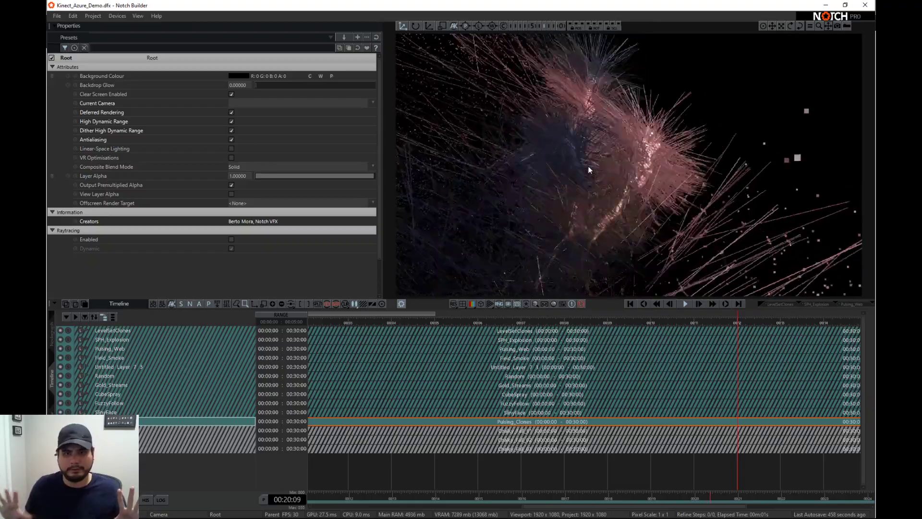
{"action": "left_click", "coordinate": [52, 328]}
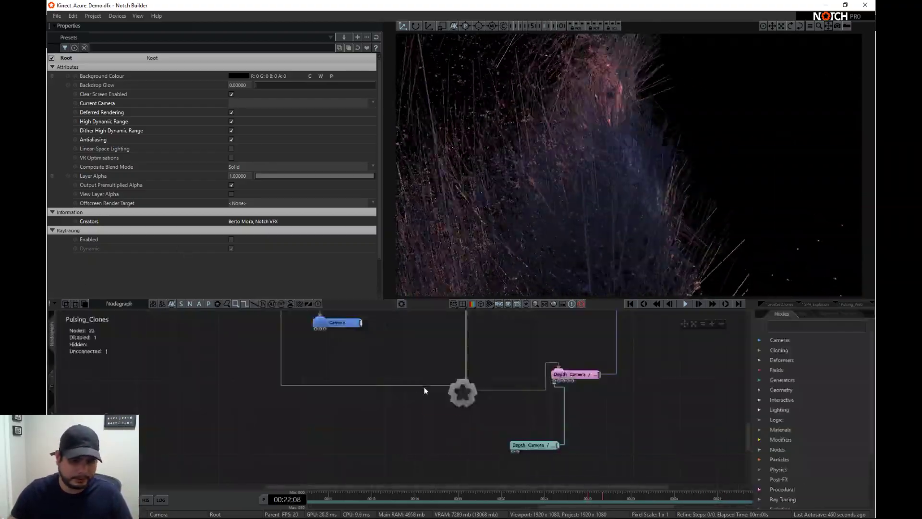
- Examine the Pulsing_Clones node graph and inspect the properties of its Shape 3D node and the Math Modifier linked to it
{"action": "middle_click_drag", "start_coordinate": [625, 379], "coordinate": [537, 455]}
{"action": "scroll", "coordinate": [544, 408], "scroll_direction": "down", "scroll_amount": 1}
{"action": "scroll", "coordinate": [457, 438], "scroll_direction": "up", "scroll_amount": 1}
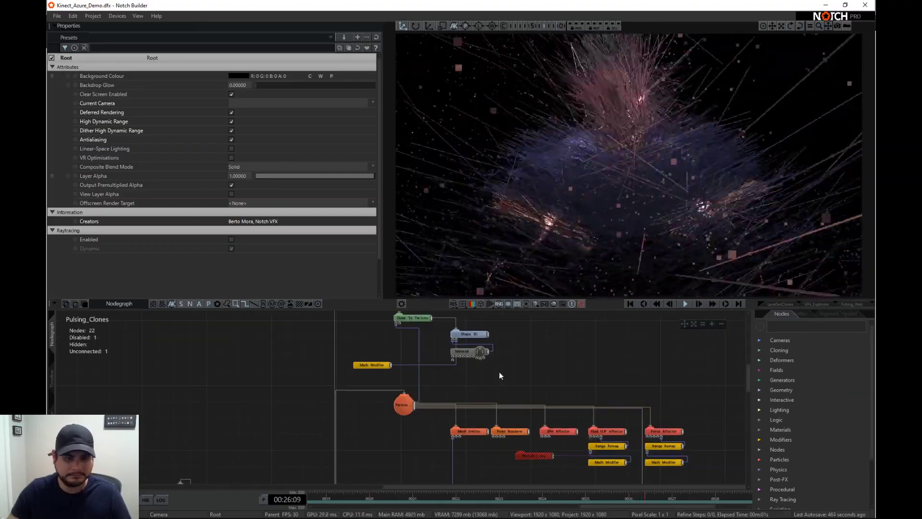
{"action": "left_click", "coordinate": [484, 335]}
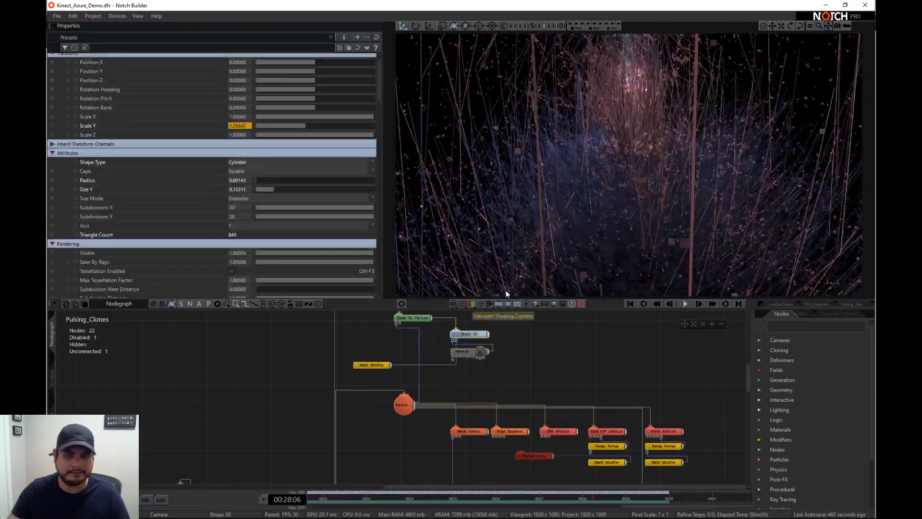
{"action": "left_click", "coordinate": [372, 365]}
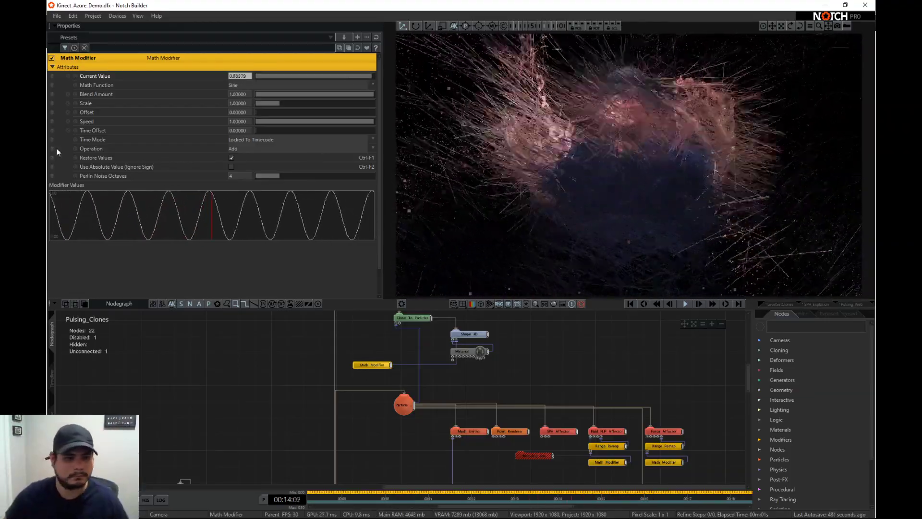
- Return to the timeline and solo the Chalky_Fall_01 and Chalky_Fall_02 layers in turn to preview their effects
{"action": "left_click", "coordinate": [51, 379]}
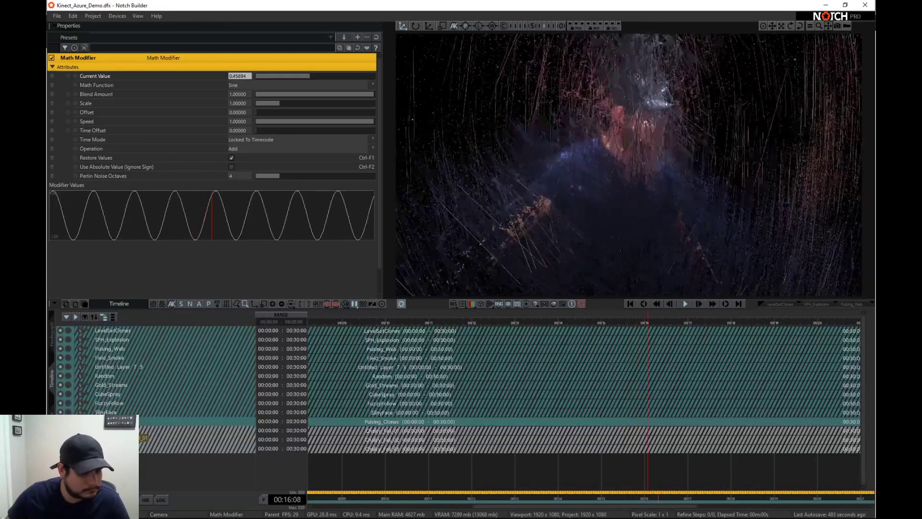
{"action": "left_click", "coordinate": [109, 358]}
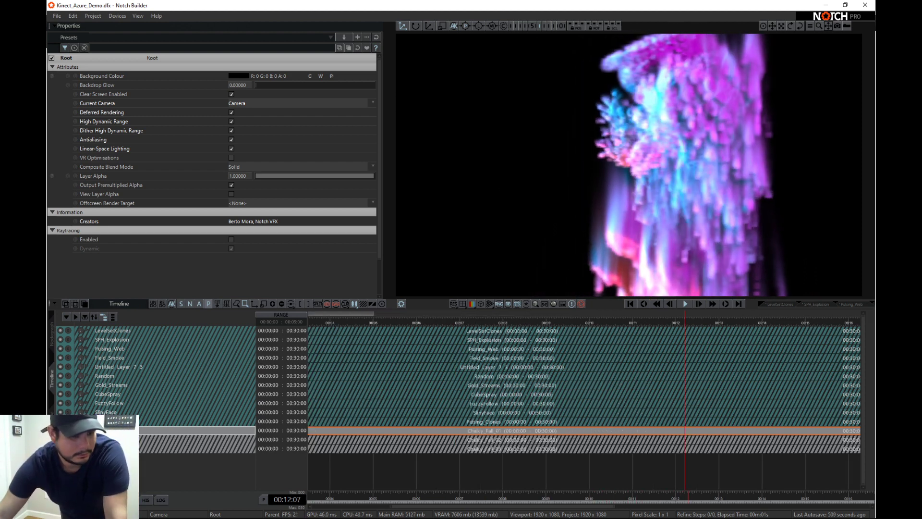
{"action": "left_click", "coordinate": [111, 440]}
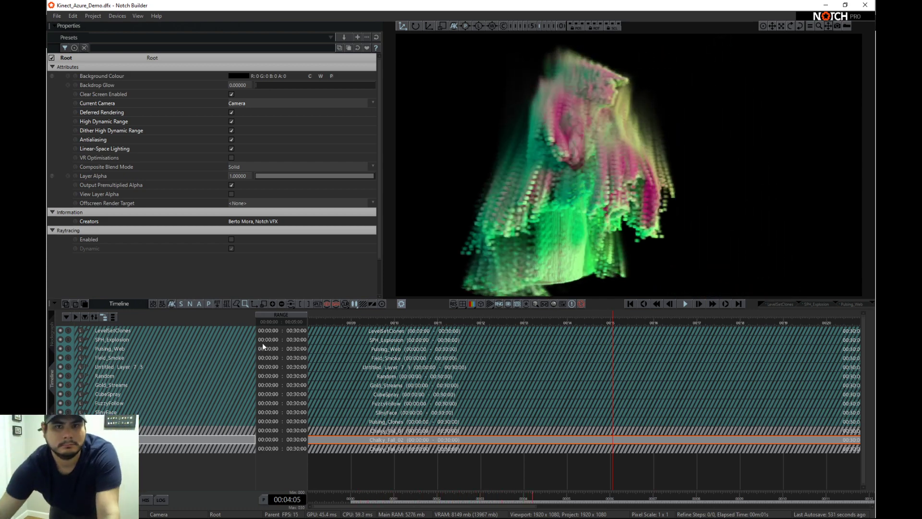
- Open the Chalky_Fall_02 node graph and examine its depth camera, particle and field nodes
{"action": "left_click", "coordinate": [53, 341]}
{"action": "scroll", "coordinate": [649, 433], "scroll_direction": "down", "scroll_amount": 2}
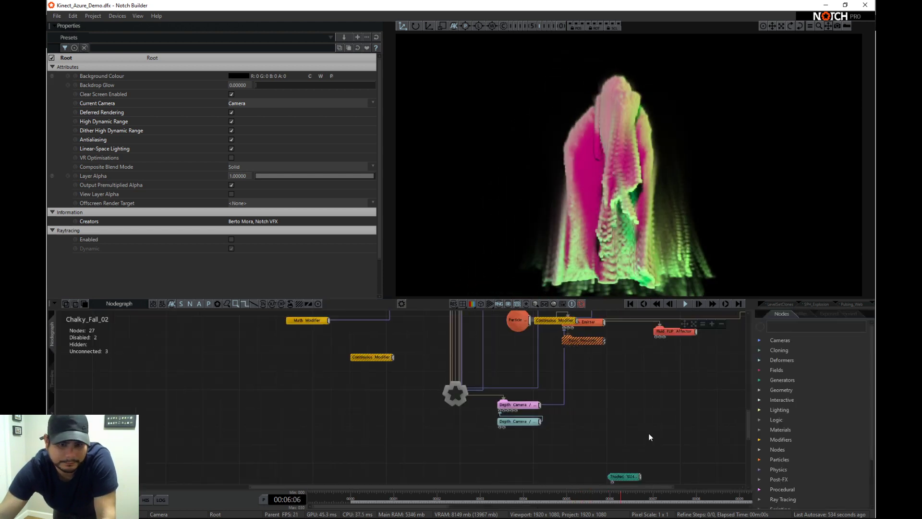
{"action": "middle_click_drag", "start_coordinate": [649, 396], "coordinate": [595, 426]}
{"action": "scroll", "coordinate": [588, 411], "scroll_direction": "down", "scroll_amount": 1}
{"action": "middle_click_drag", "start_coordinate": [598, 388], "coordinate": [593, 416]}
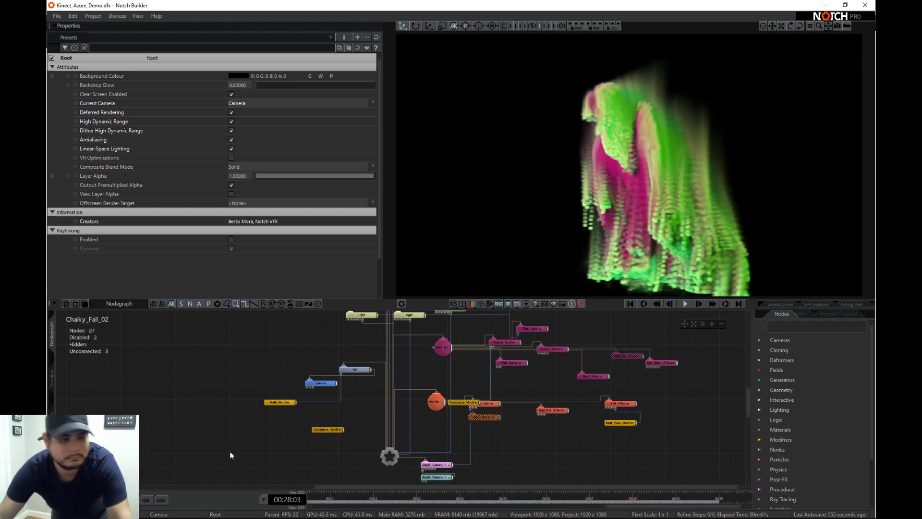
- Preview the Chalky_Fall_03 layer from the timeline and check the frame rate limits in the time properties
{"action": "left_click", "coordinate": [53, 373]}
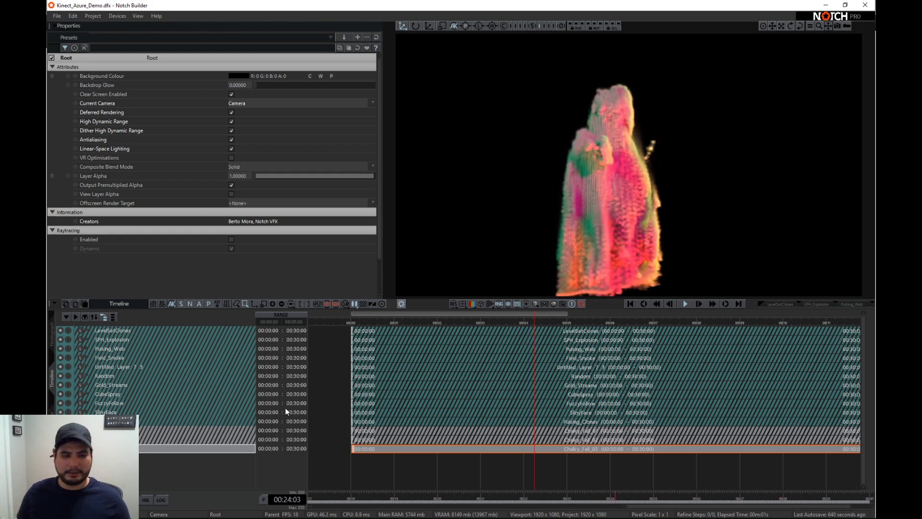
{"action": "left_click", "coordinate": [263, 499]}
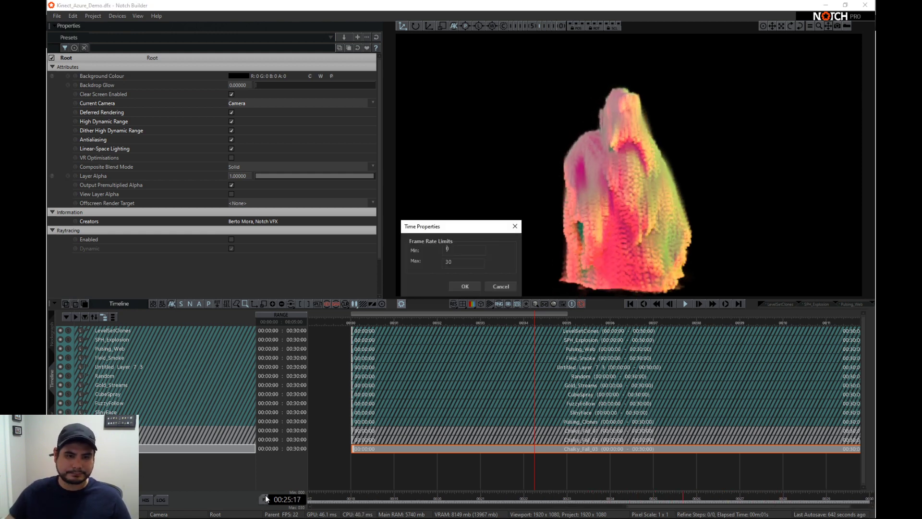
{"action": "left_click", "coordinate": [464, 287]}
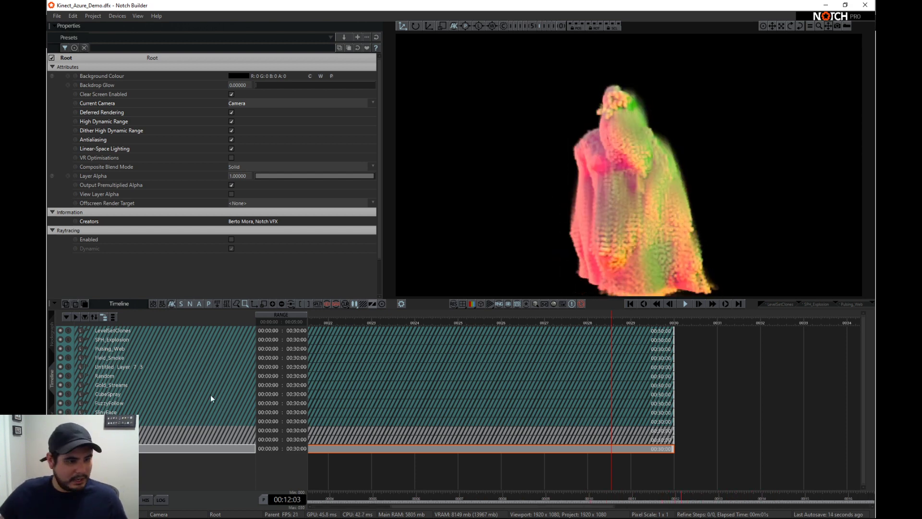
- Solo the SPH_Explosion, LevelSetClones, Field_Smoke, Untitled Layer 7 3, Random and Gold_Streams layers in turn to compare their effects
{"action": "left_click", "coordinate": [71, 340]}
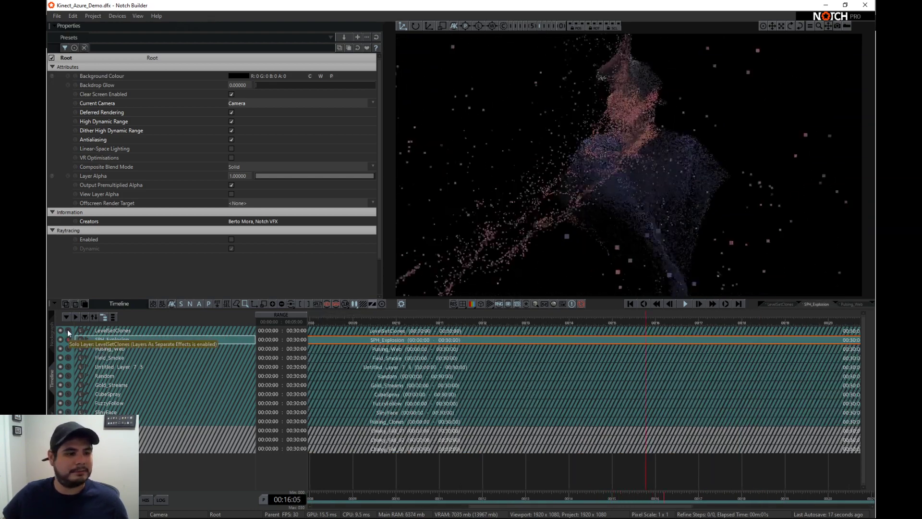
{"action": "left_click", "coordinate": [68, 330]}
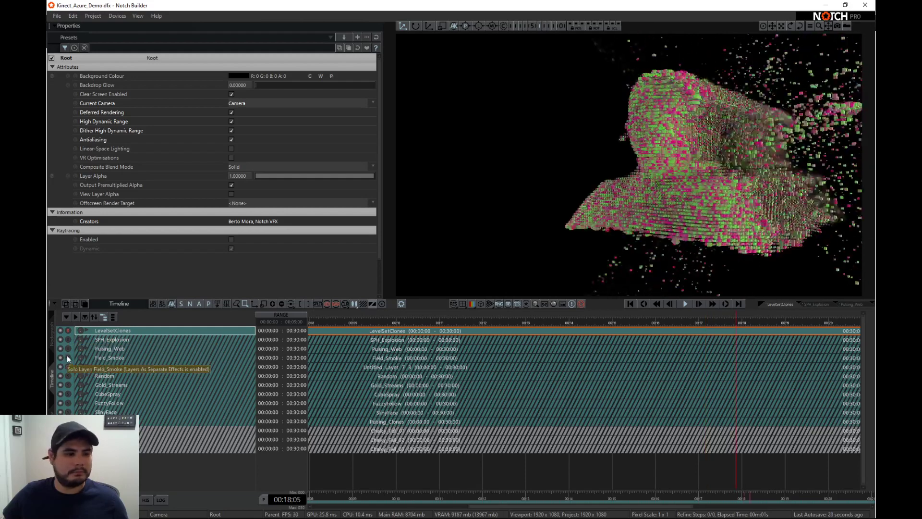
{"action": "left_click", "coordinate": [68, 357]}
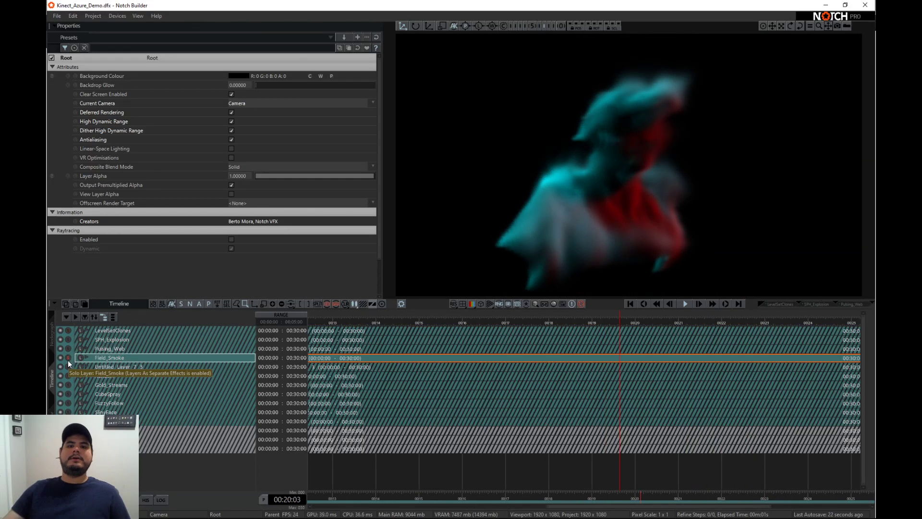
{"action": "left_click", "coordinate": [69, 365]}
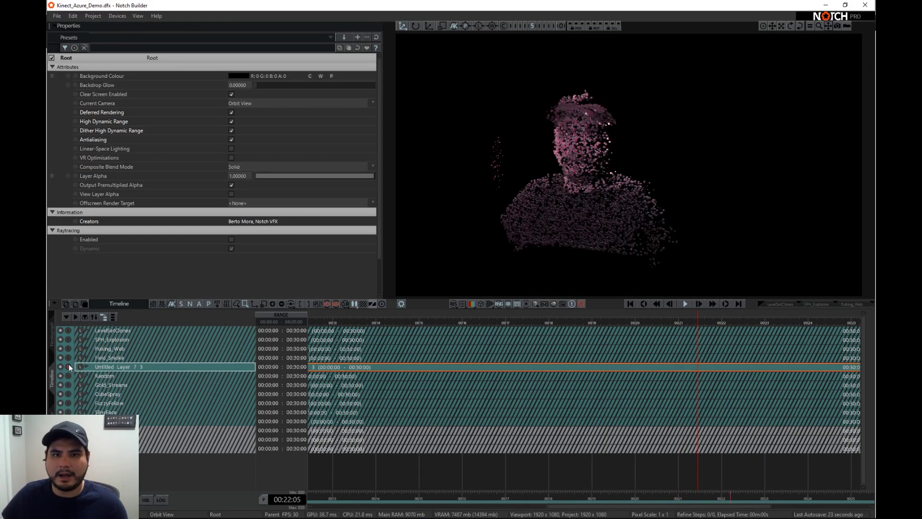
{"action": "left_click", "coordinate": [69, 376]}
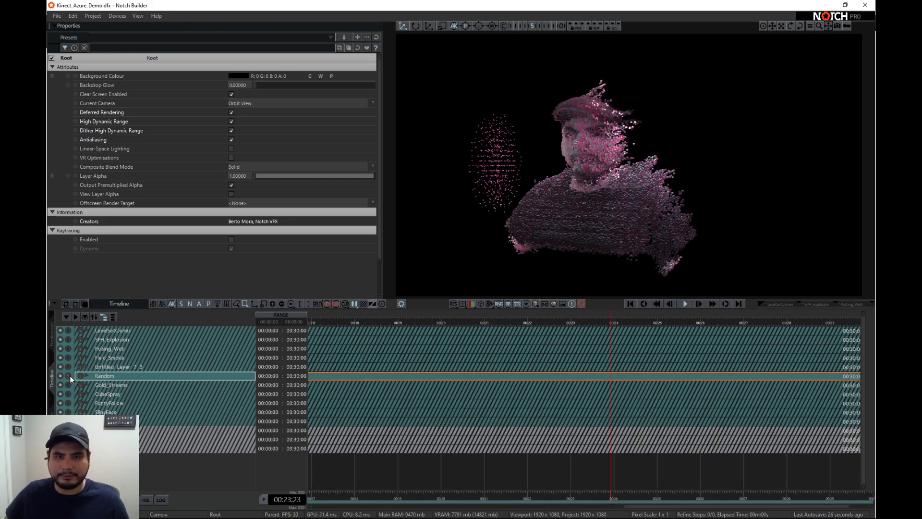
{"action": "left_click", "coordinate": [68, 384]}
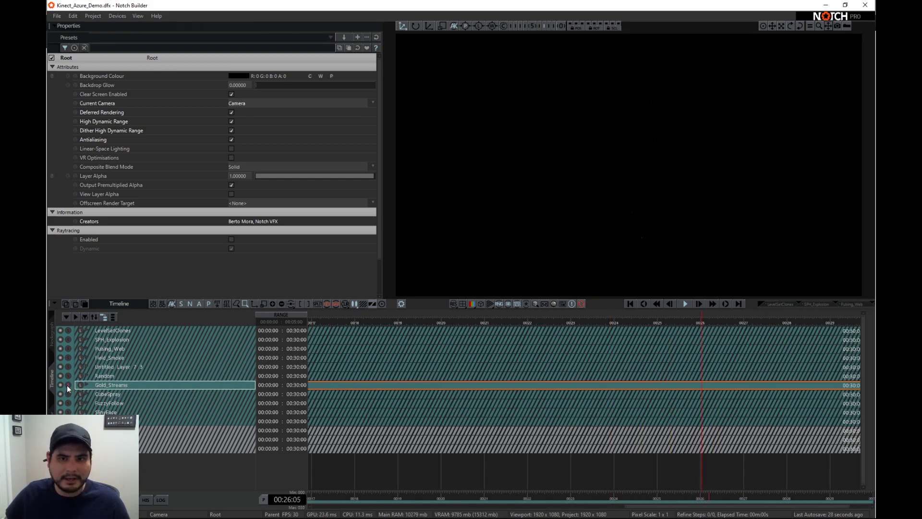